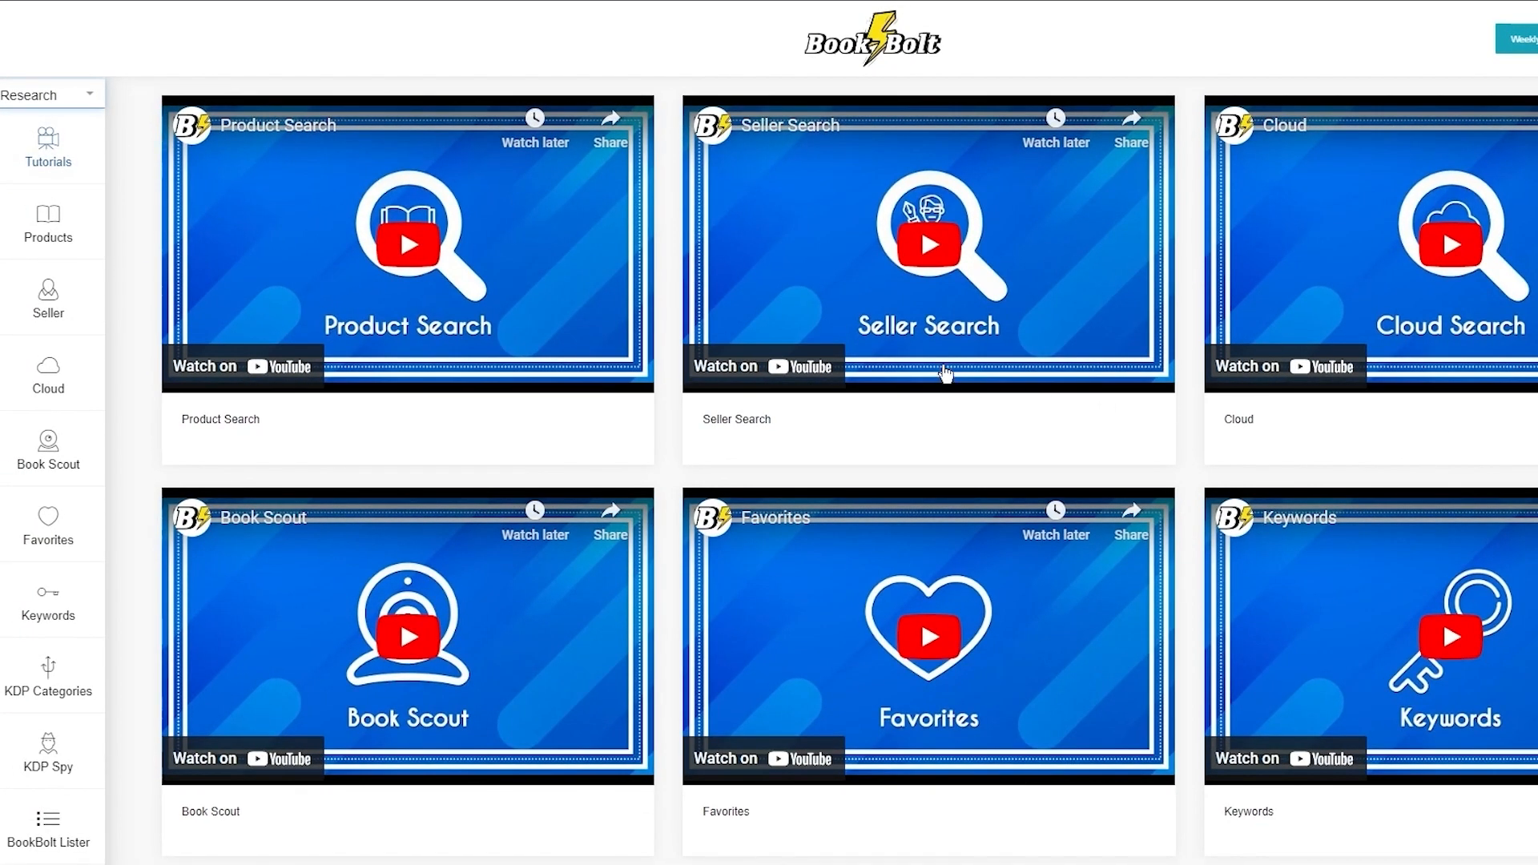
# Step: Look over the tutorial videos and open the product research page
pyautogui.scroll(-3, 125, 300)
pyautogui.scroll(3, 128, 300)
pyautogui.click(68, 238)
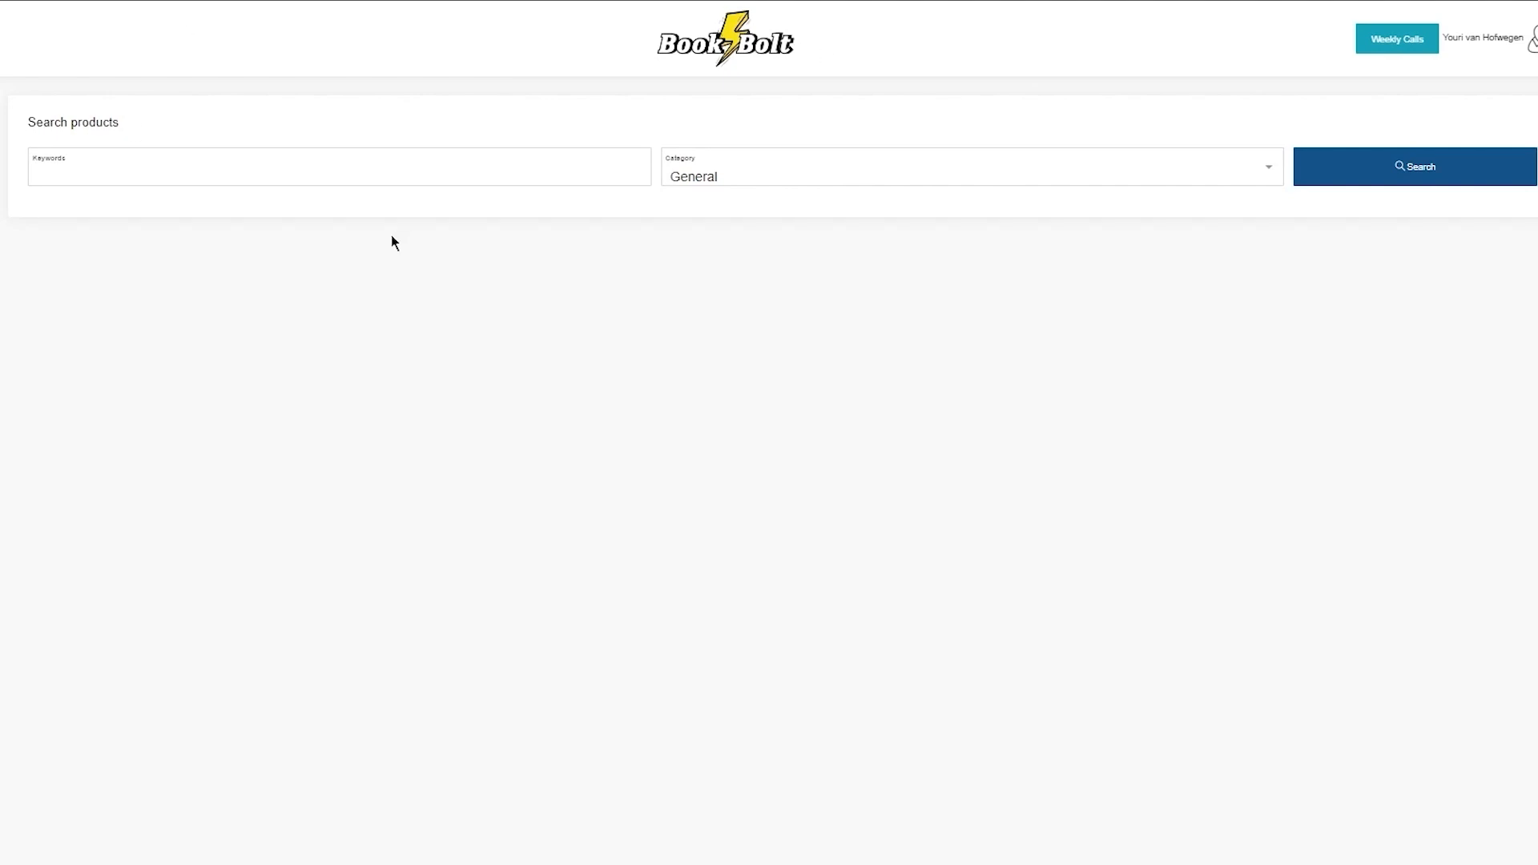
# Step: Run a product search for the keyword "dog" in the General category
pyautogui.click(126, 155)
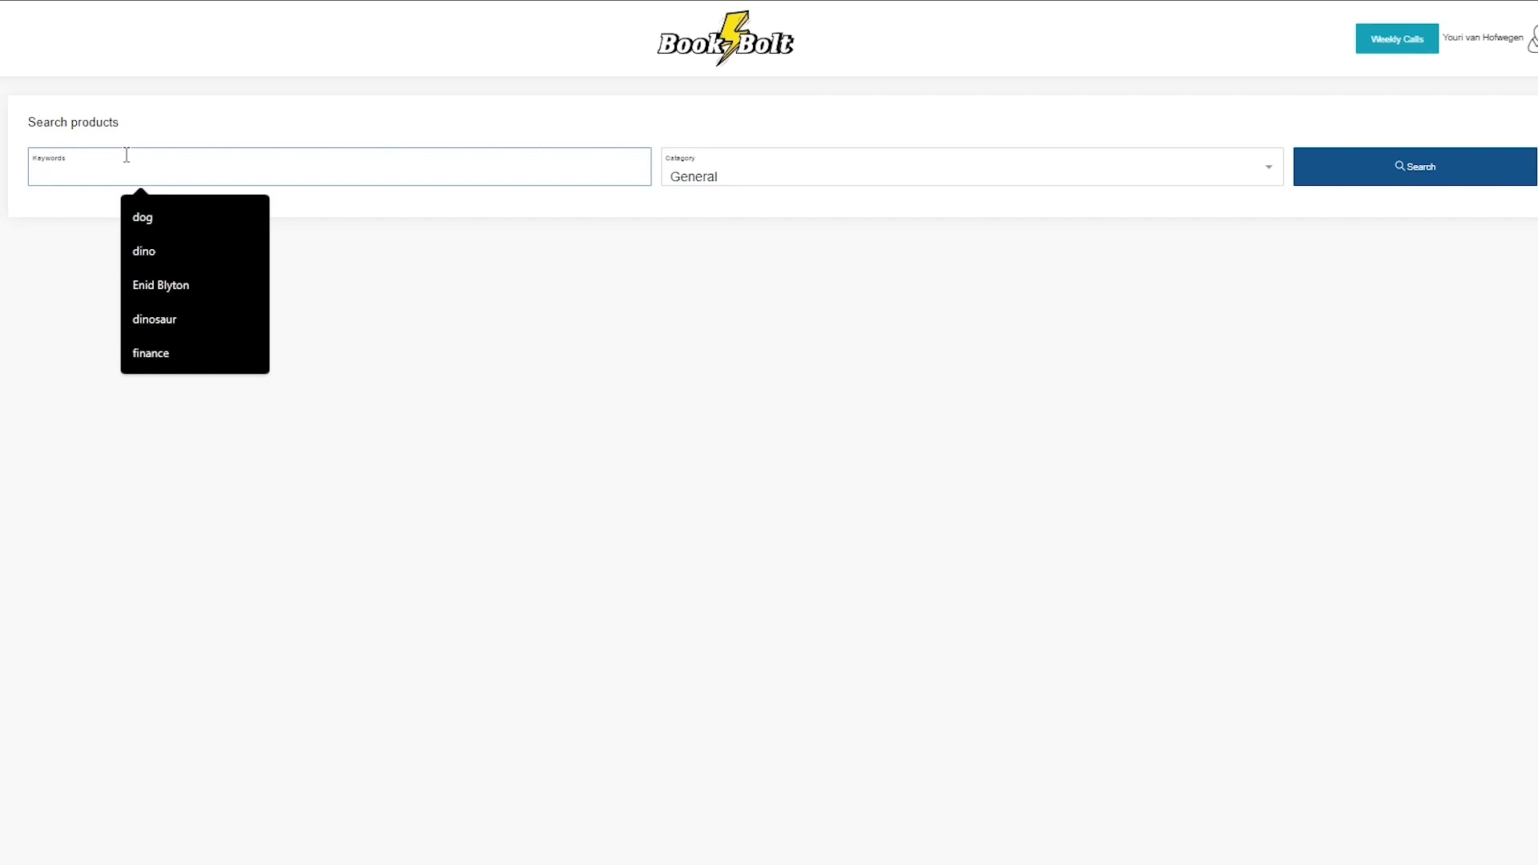
pyautogui.click(161, 218)
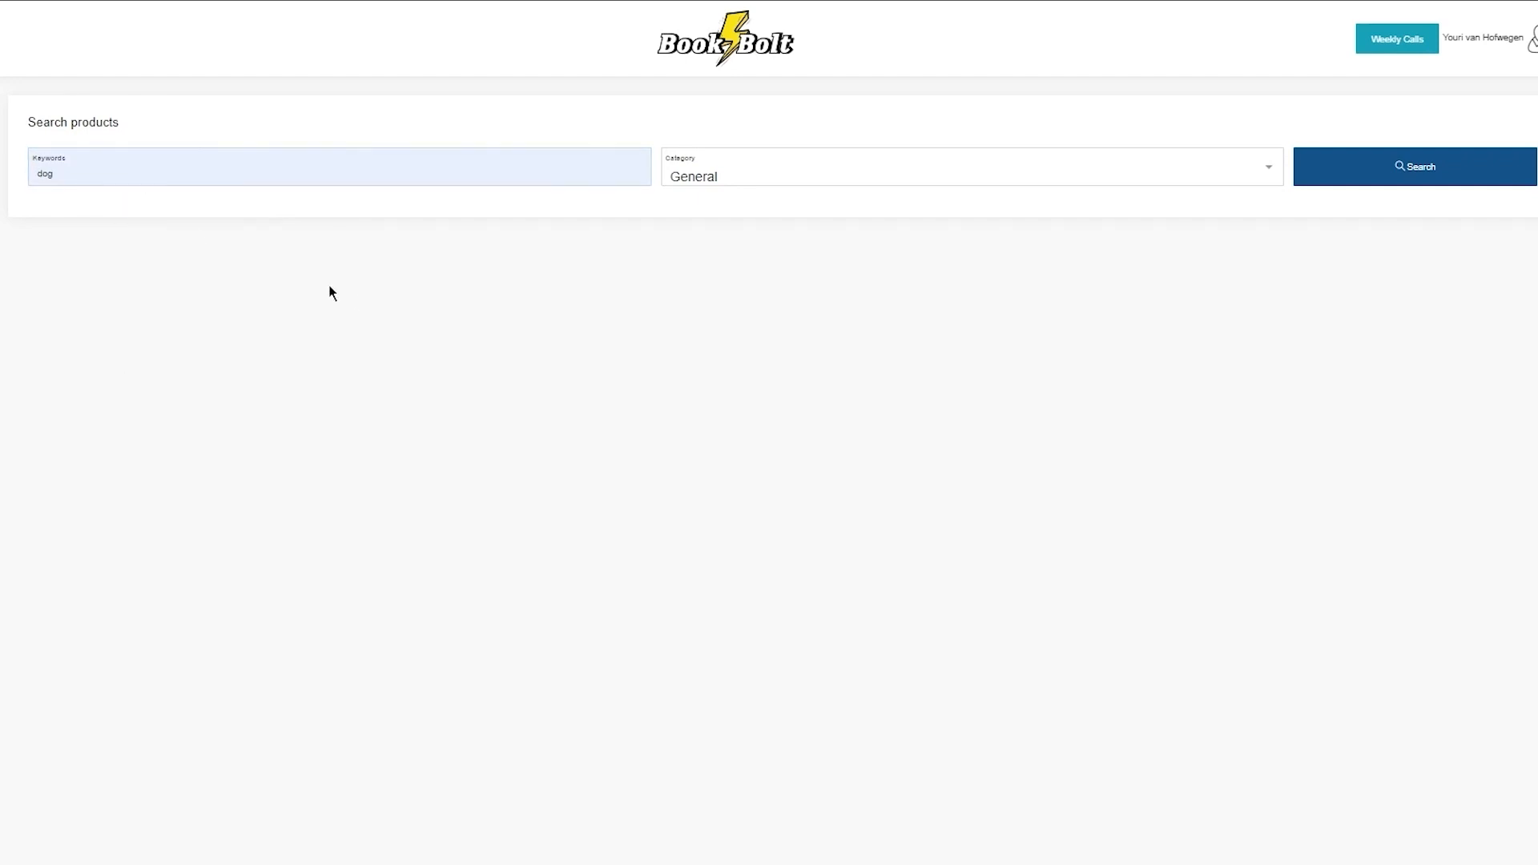
pyautogui.click(709, 166)
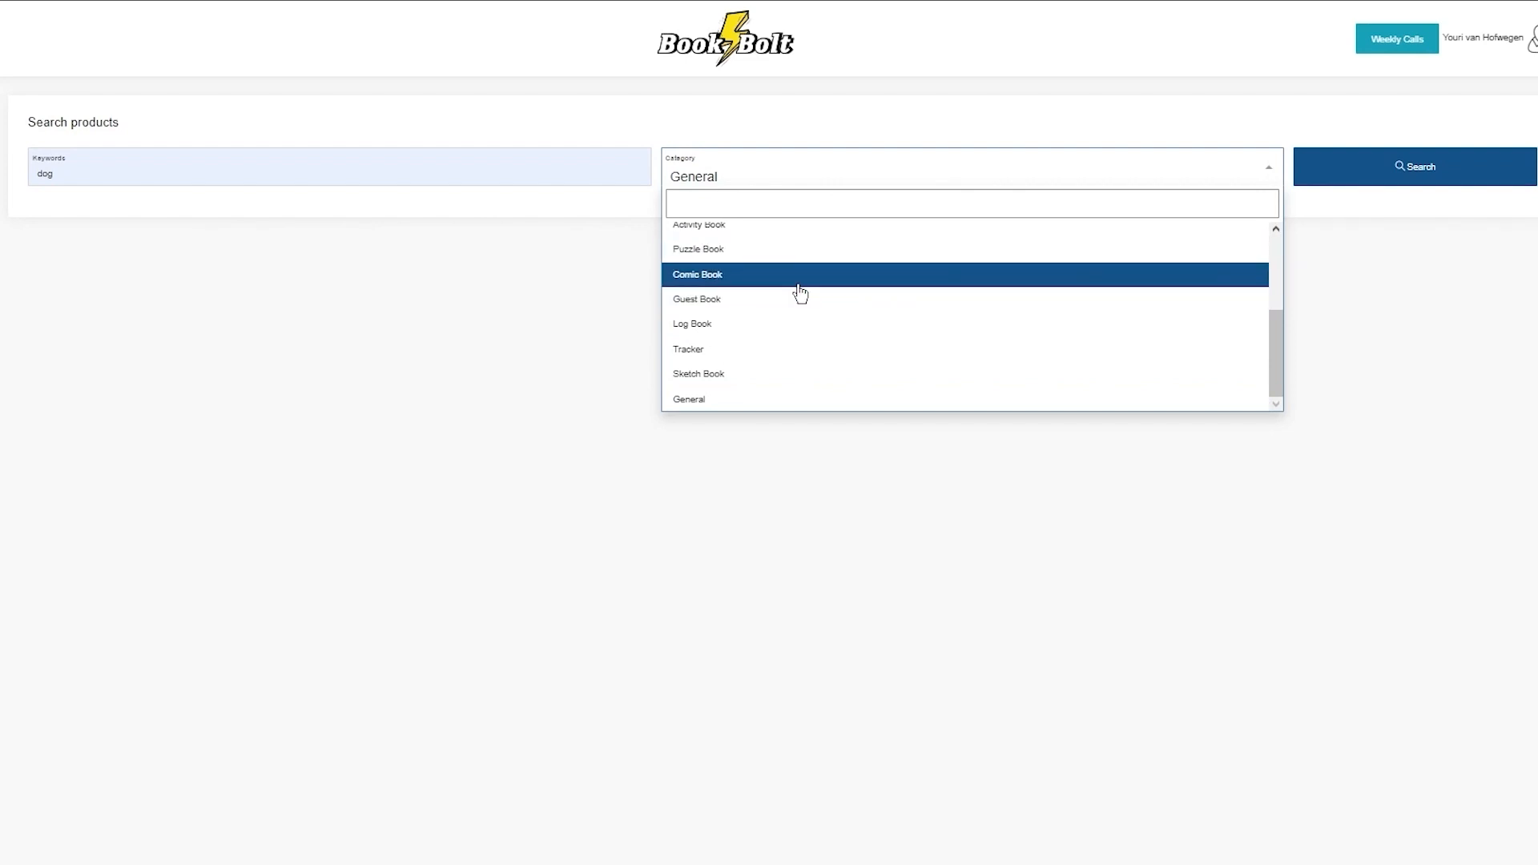
pyautogui.click(704, 400)
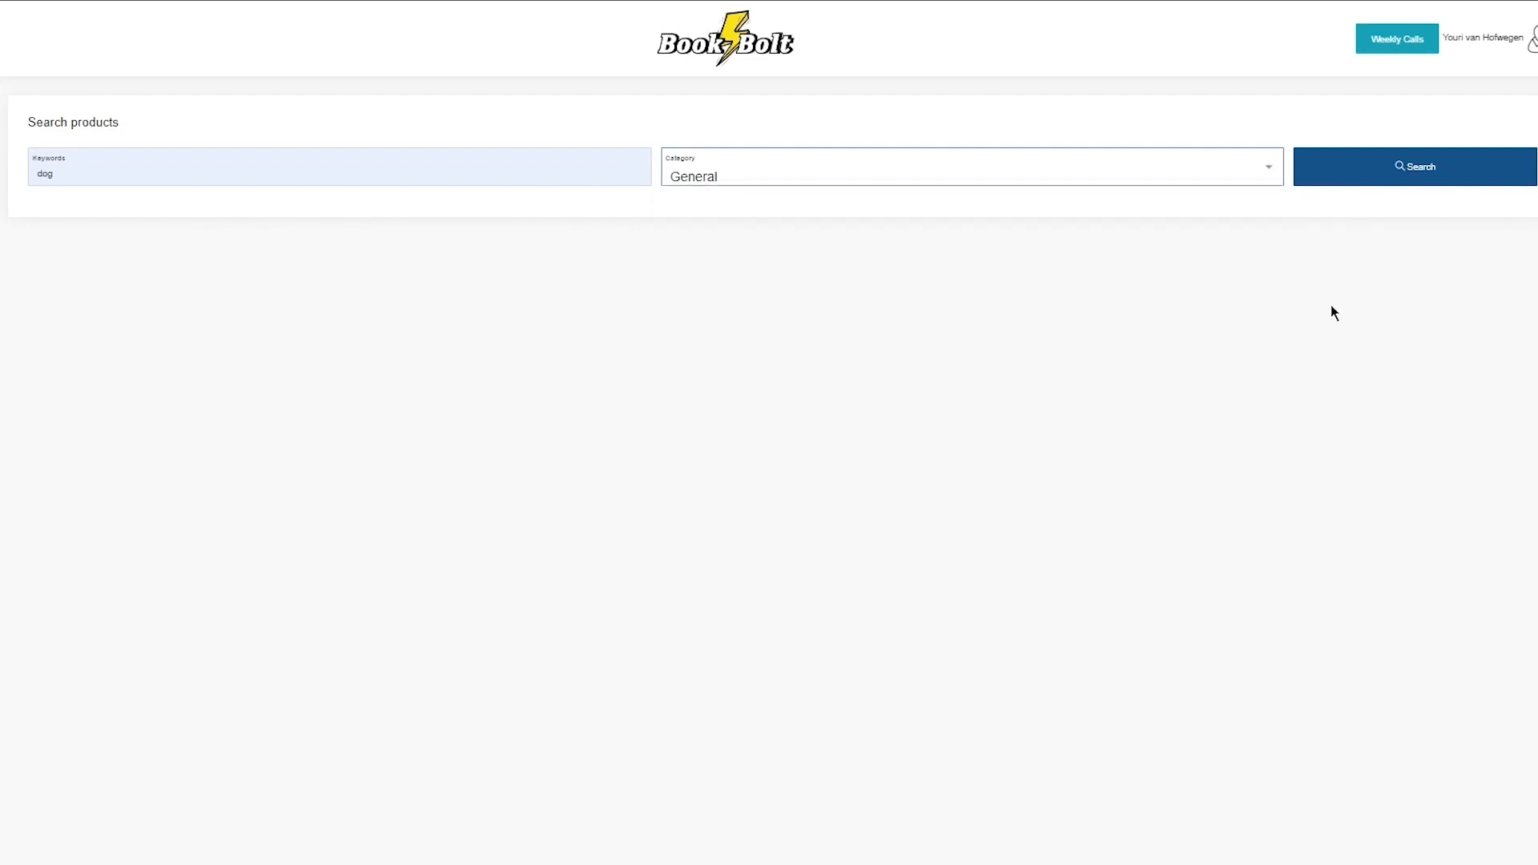
pyautogui.click(1438, 173)
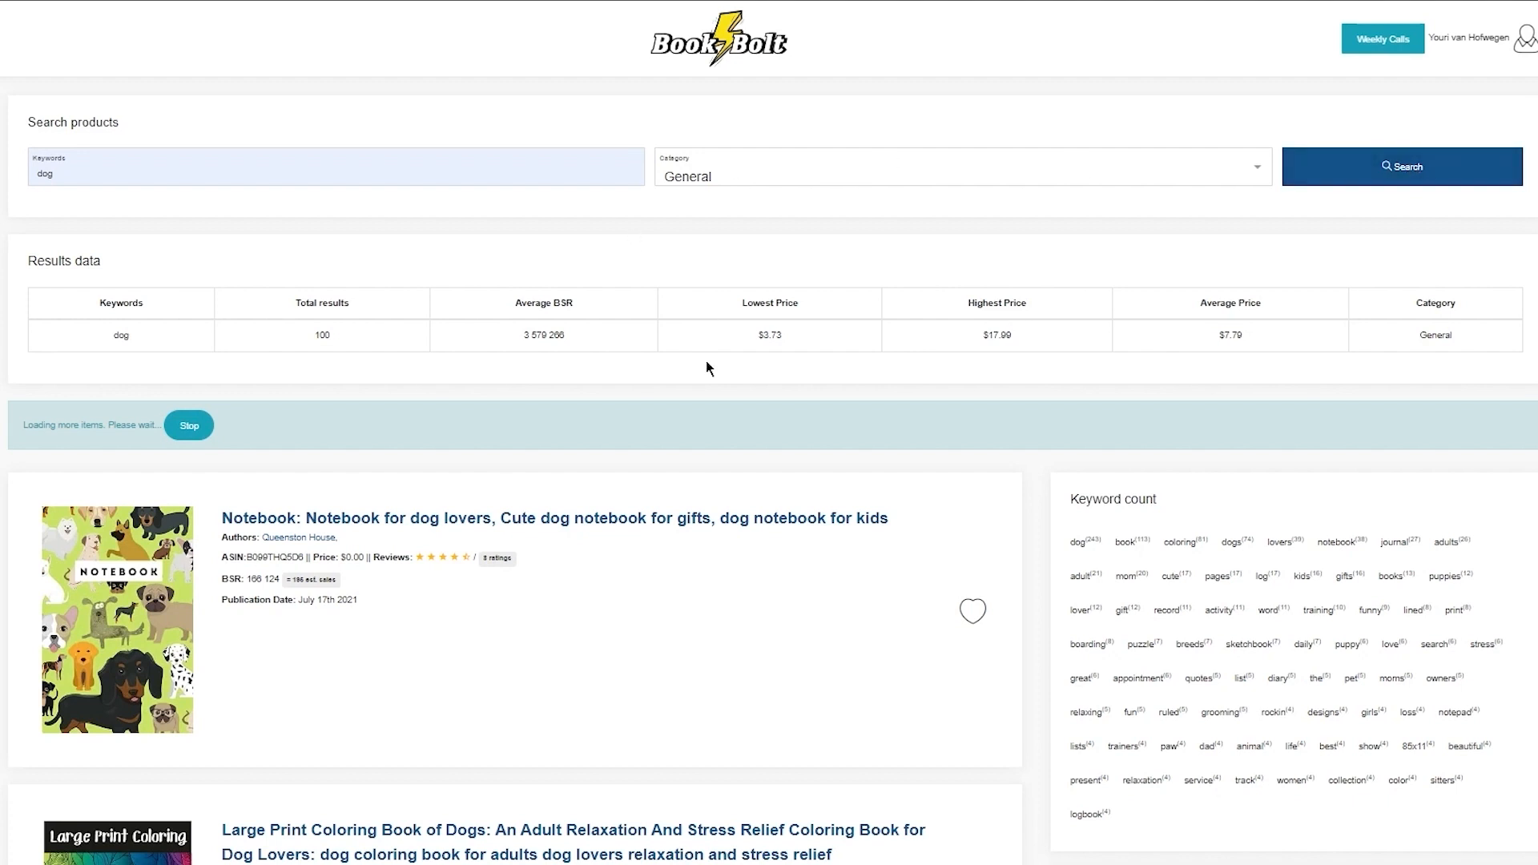
# Step: Examine the dog search results, including each book's price, reviews, BSR and publication date
pyautogui.scroll(-8, 609, 439)
pyautogui.scroll(8, 416, 513)
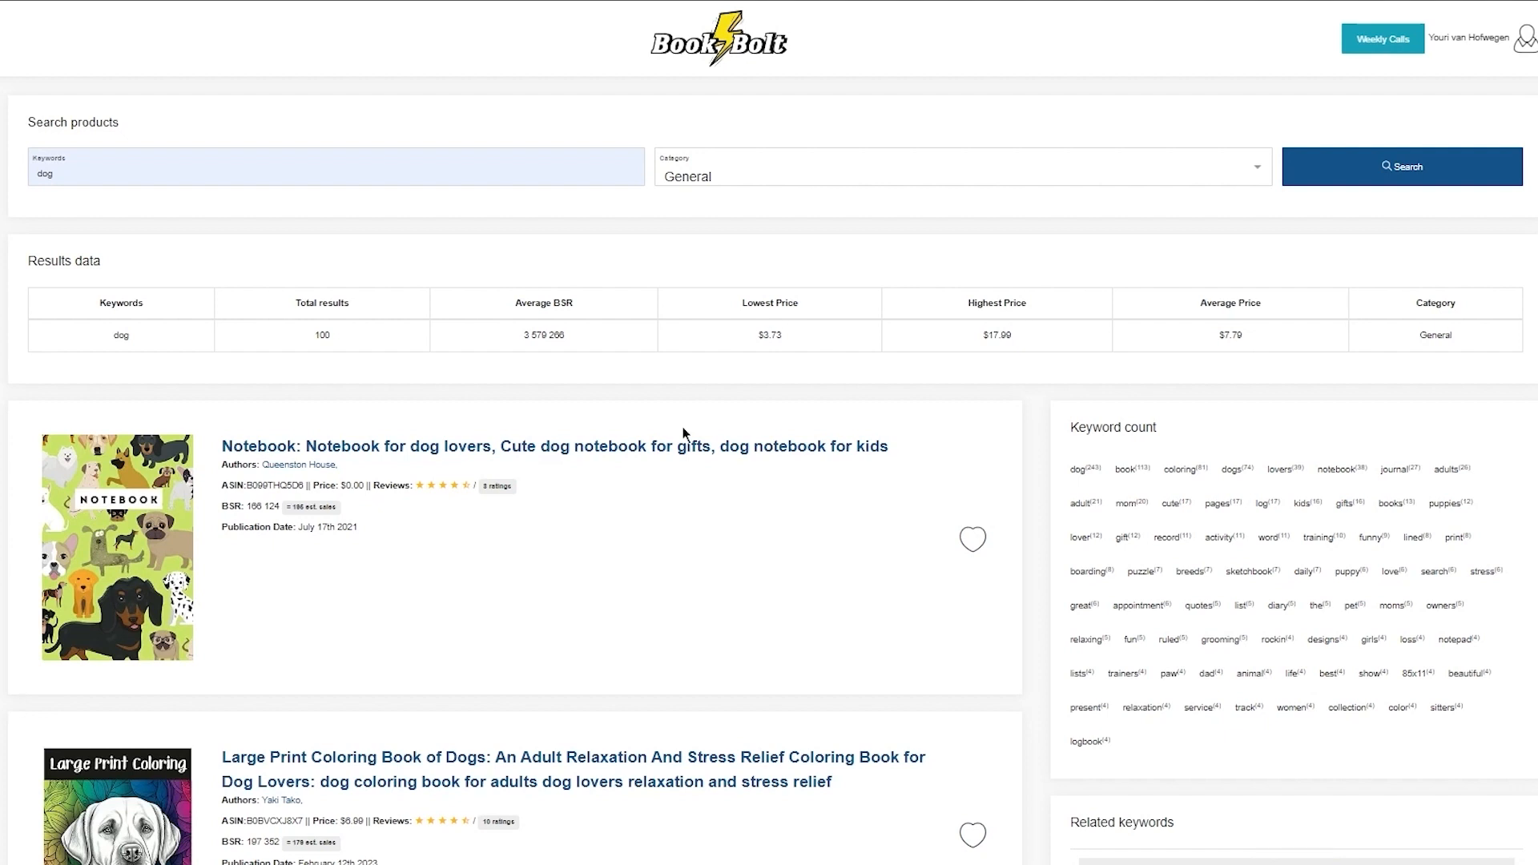
pyautogui.scroll(-2, 254, 308)
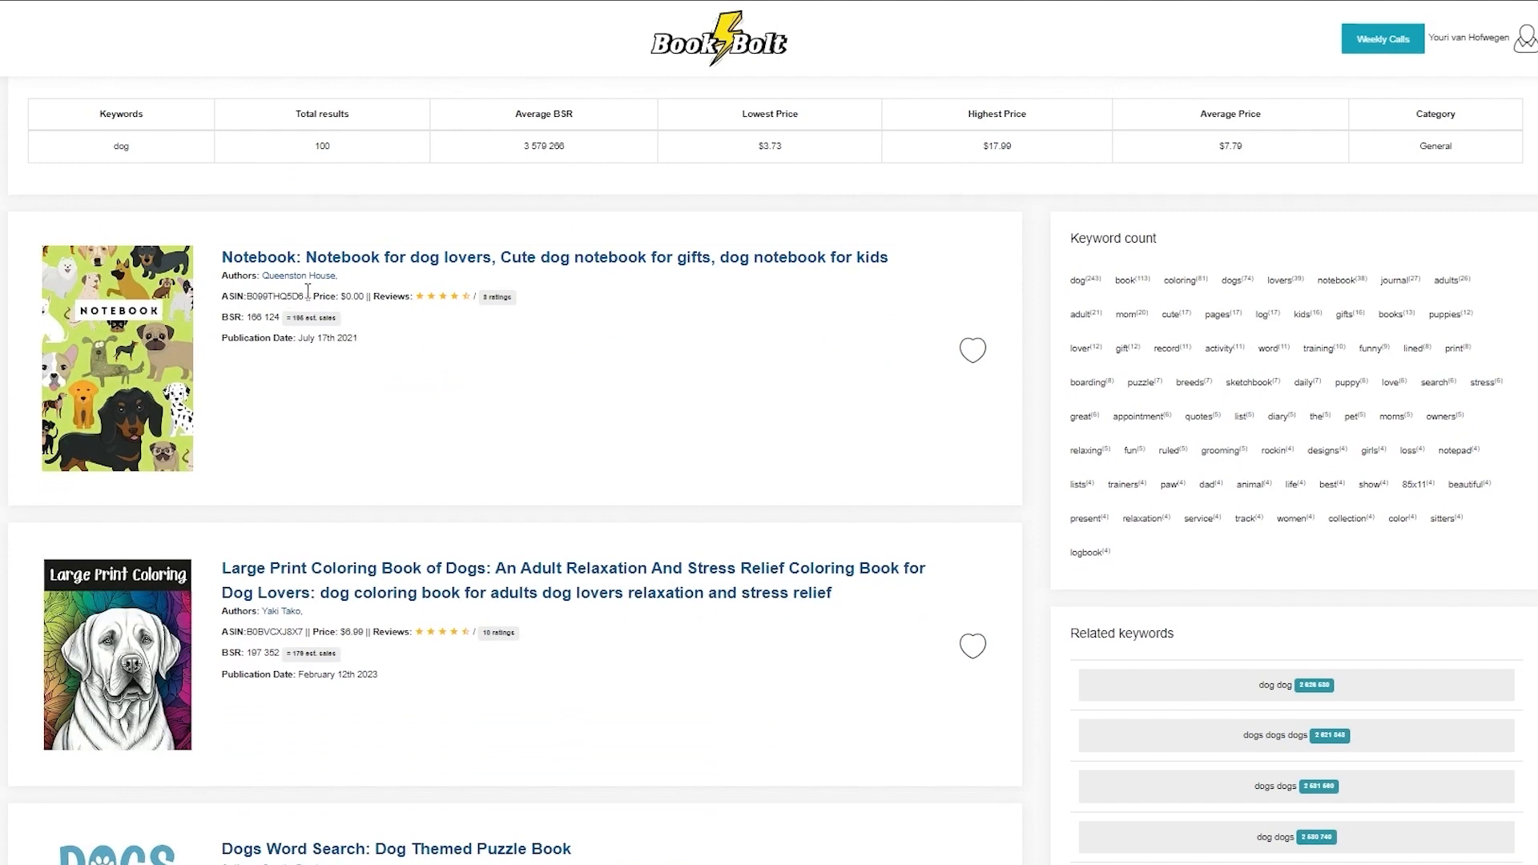
pyautogui.scroll(-4, 432, 407)
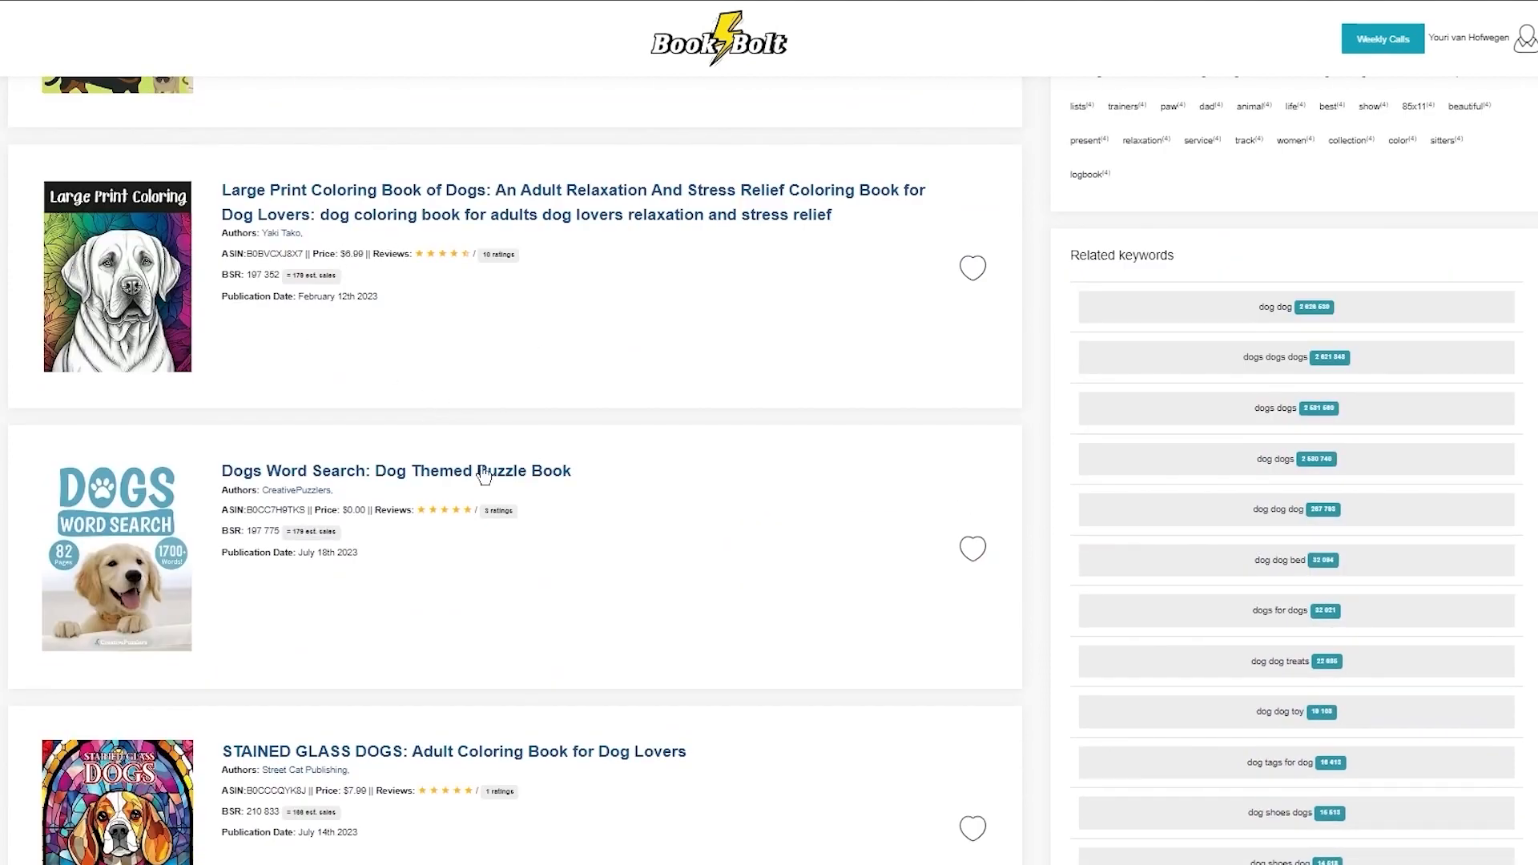
pyautogui.scroll(-4, 364, 450)
pyautogui.scroll(-3, 364, 451)
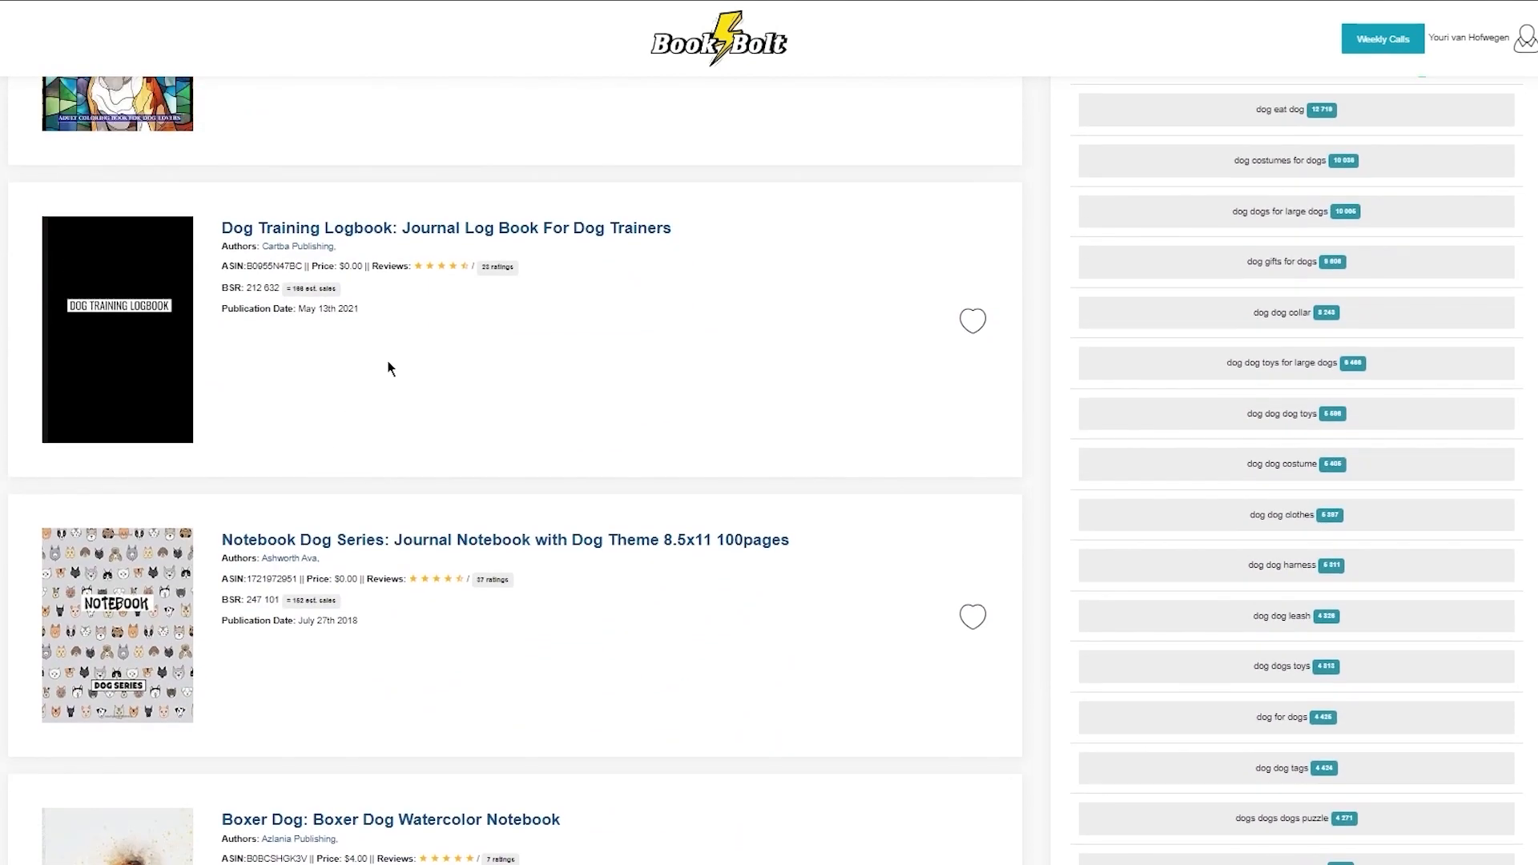
pyautogui.scroll(15, 388, 364)
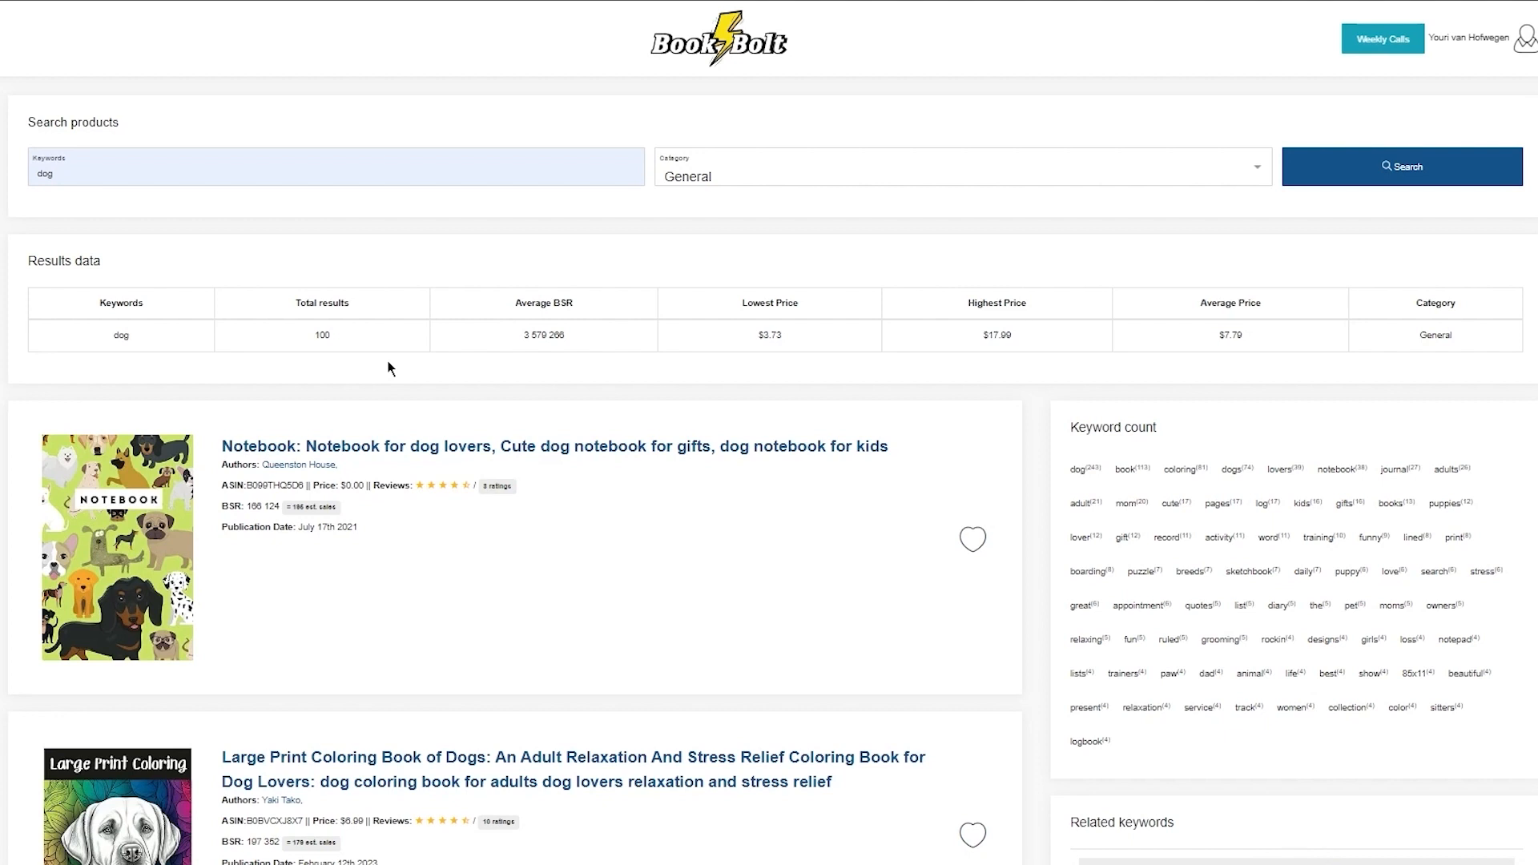
# Step: Examine the keyword count and the related keywords for the dog search alongside the book listings
pyautogui.scroll(-4, 1152, 393)
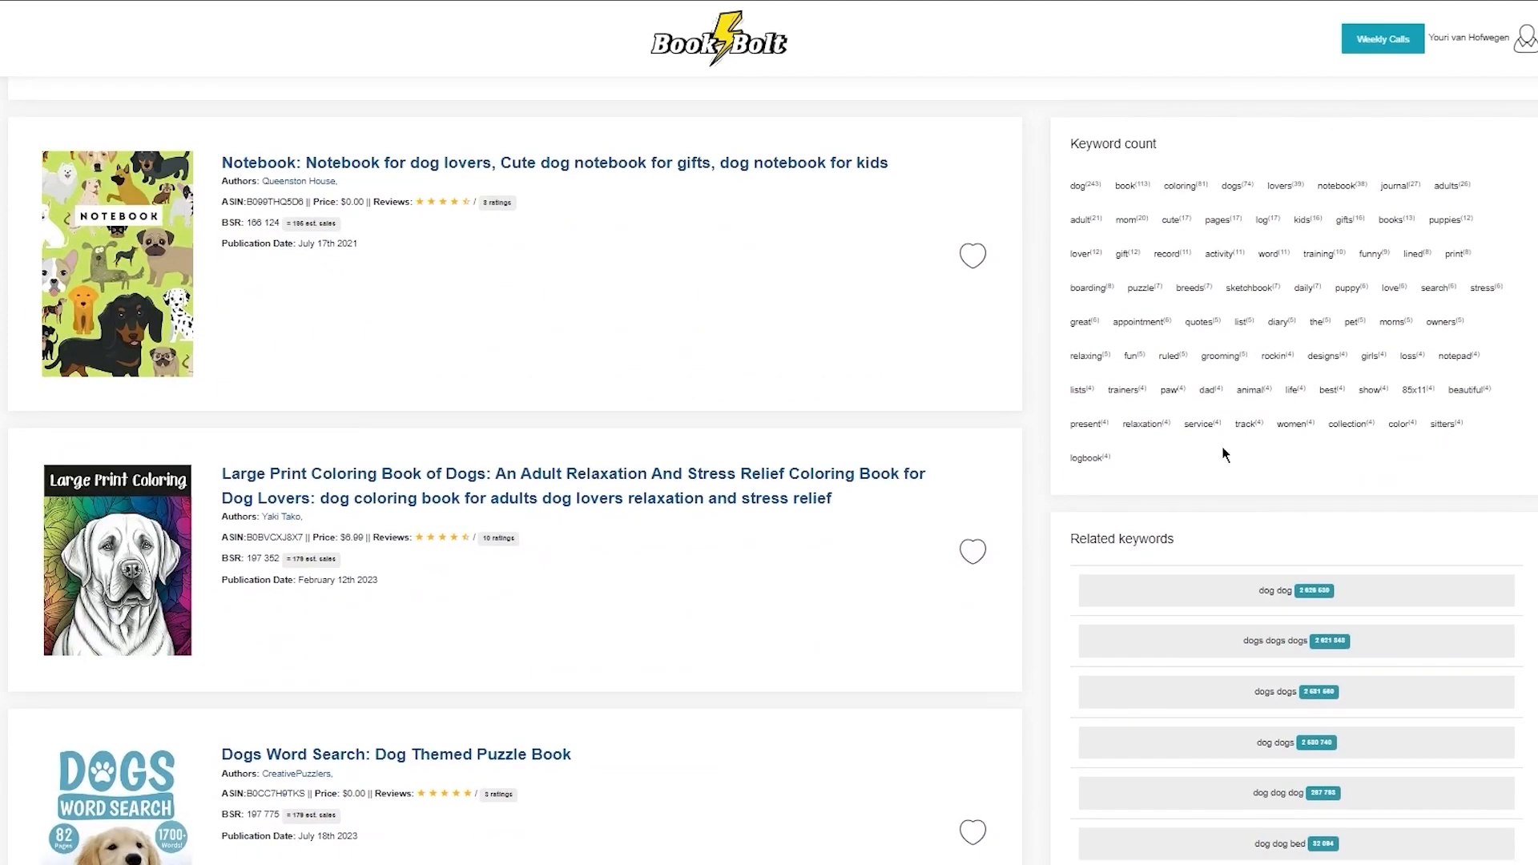
pyautogui.scroll(-4, 1230, 336)
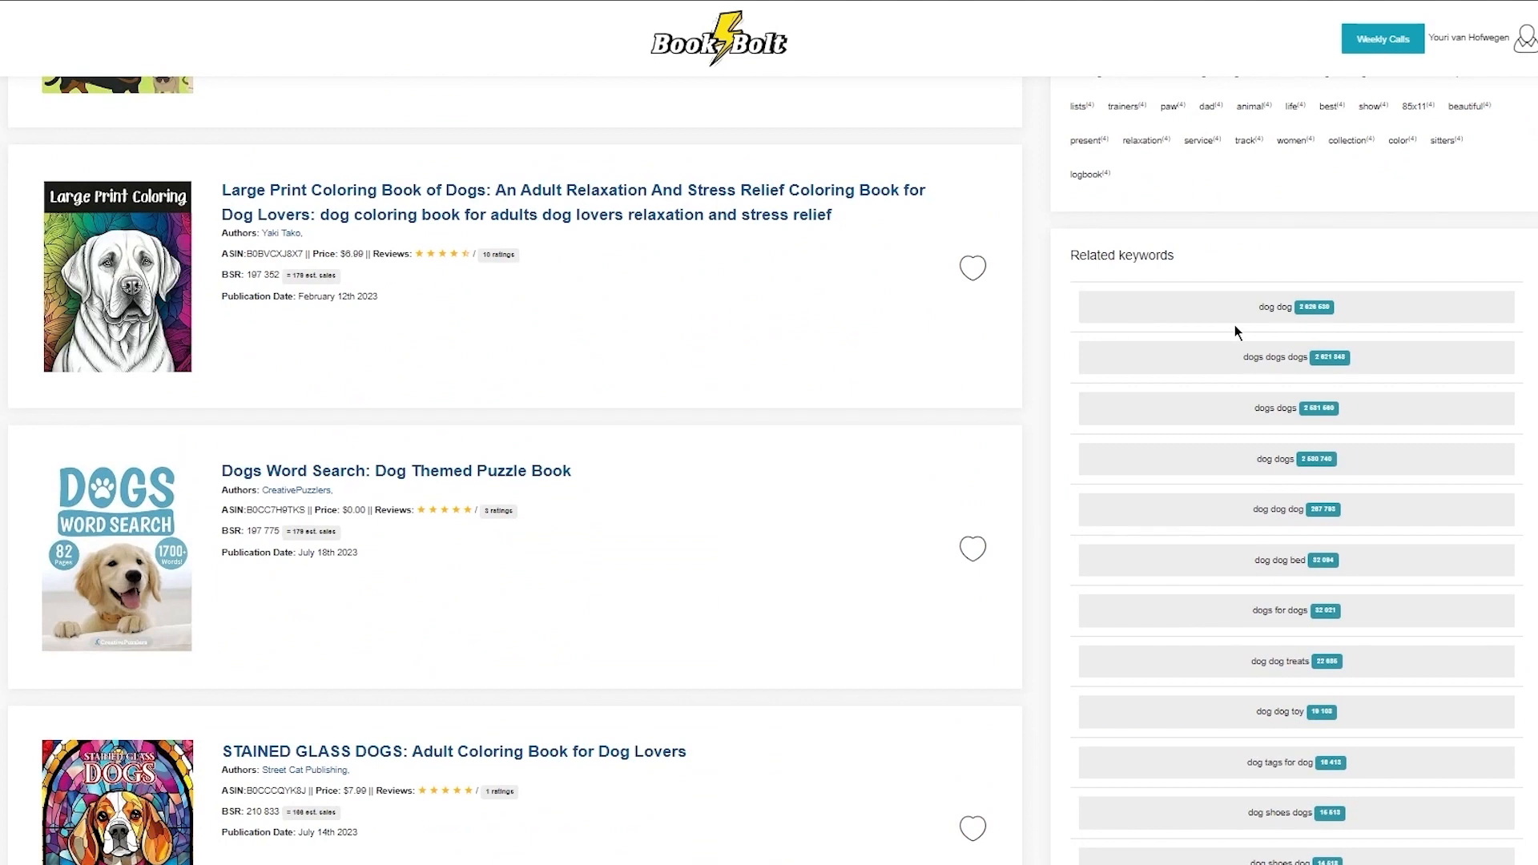
pyautogui.scroll(7, 1233, 324)
pyautogui.scroll(-16, 1219, 296)
pyautogui.scroll(15, 1218, 297)
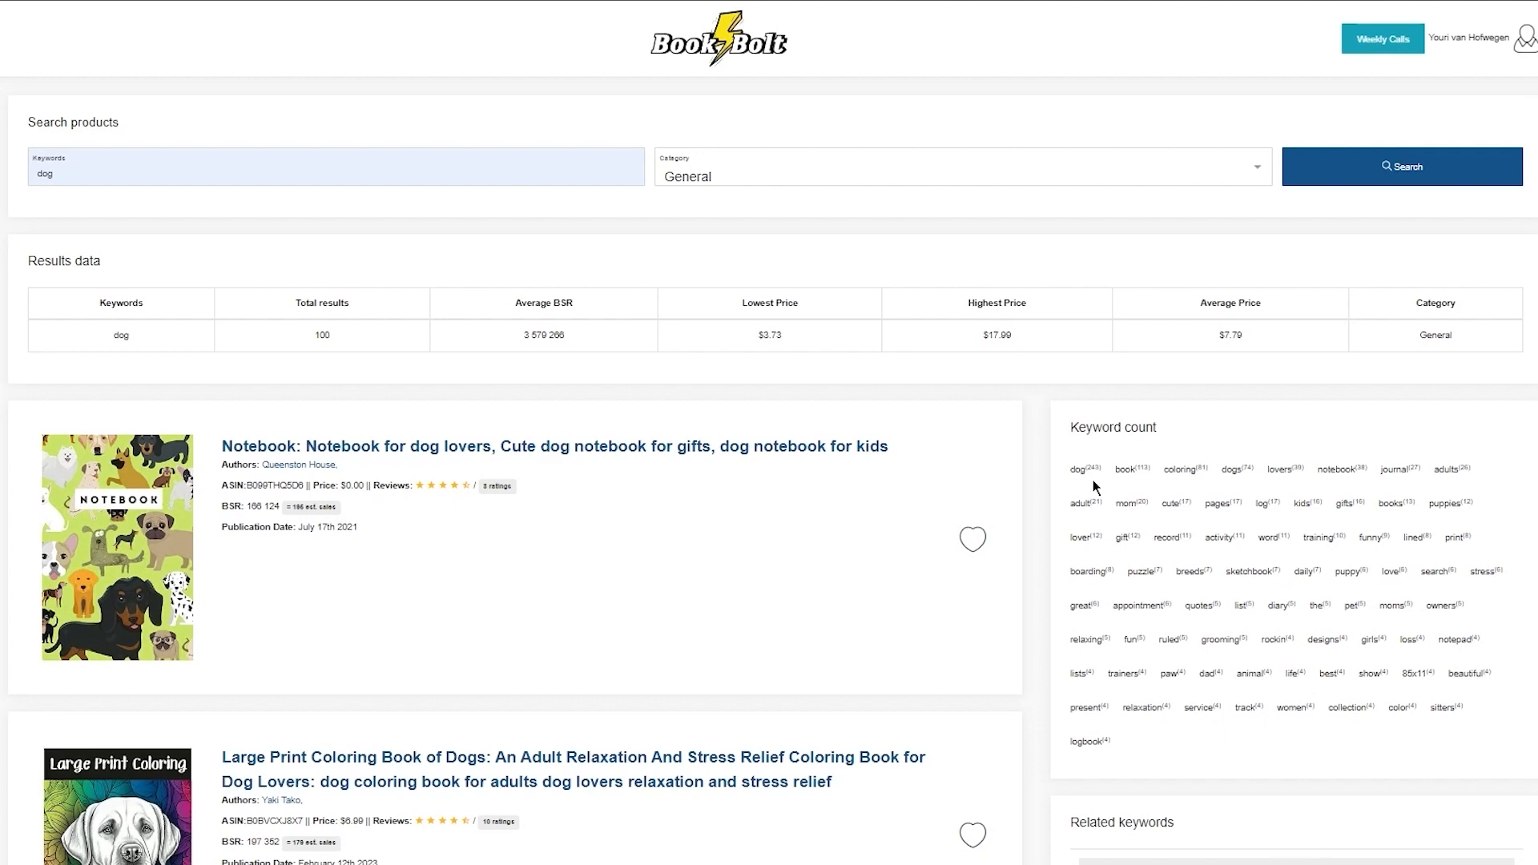
pyautogui.scroll(-2, 1093, 484)
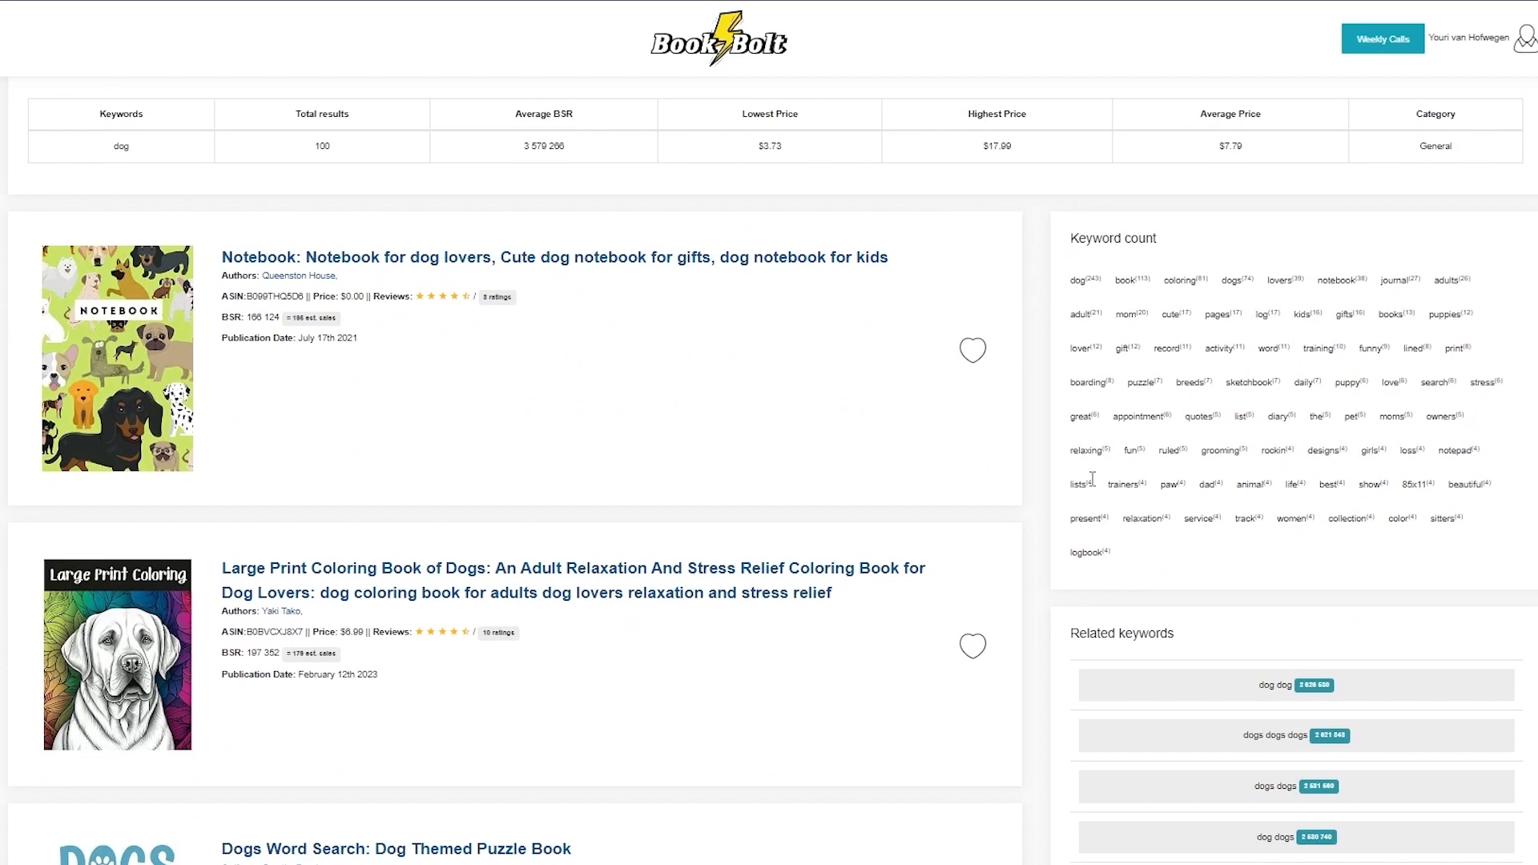
pyautogui.scroll(-4, 1370, 513)
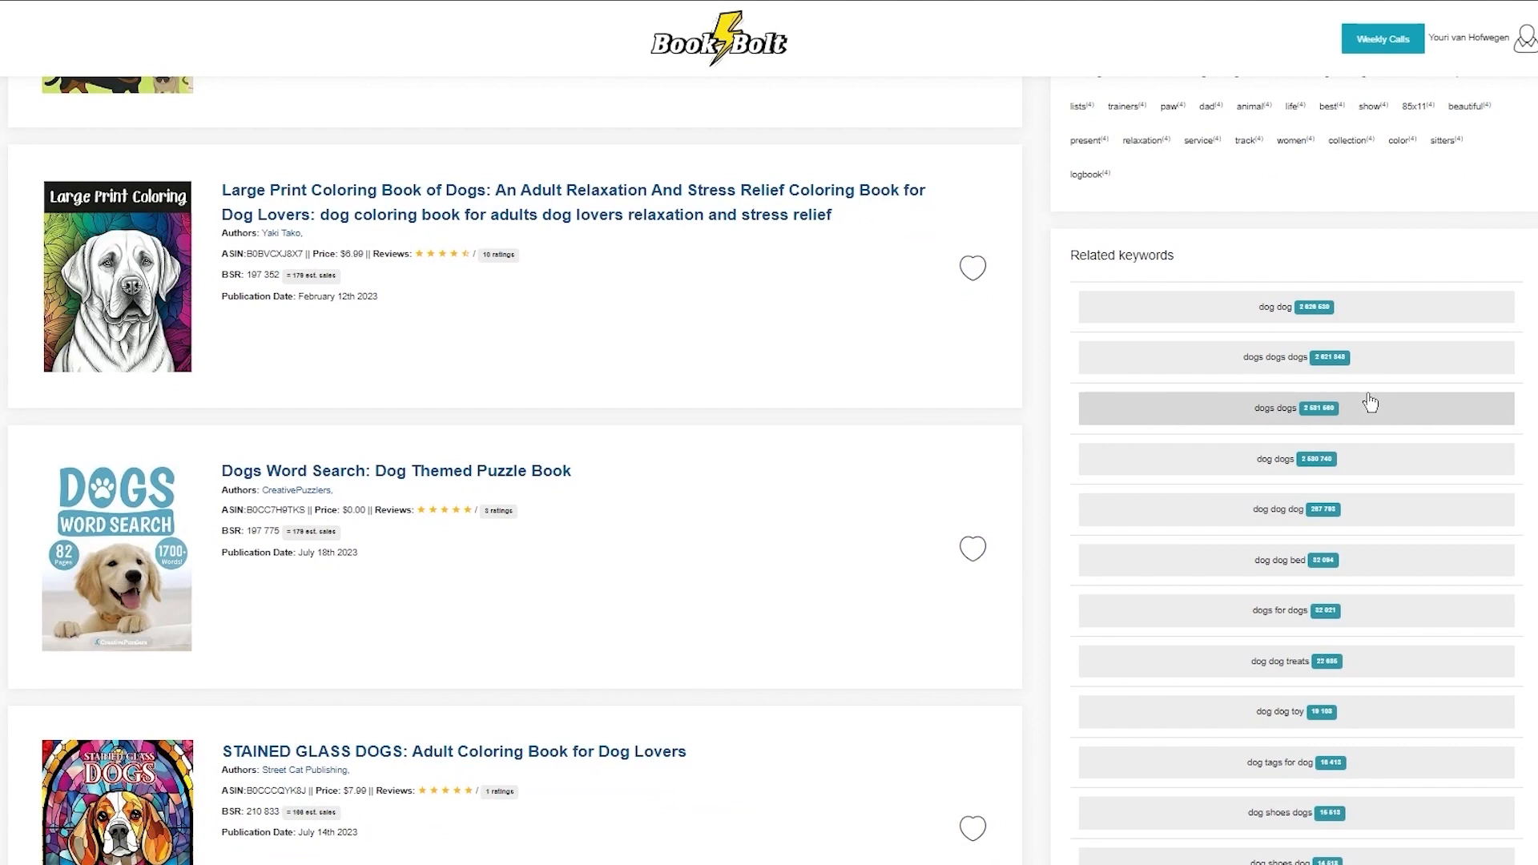
pyautogui.scroll(6, 553, 226)
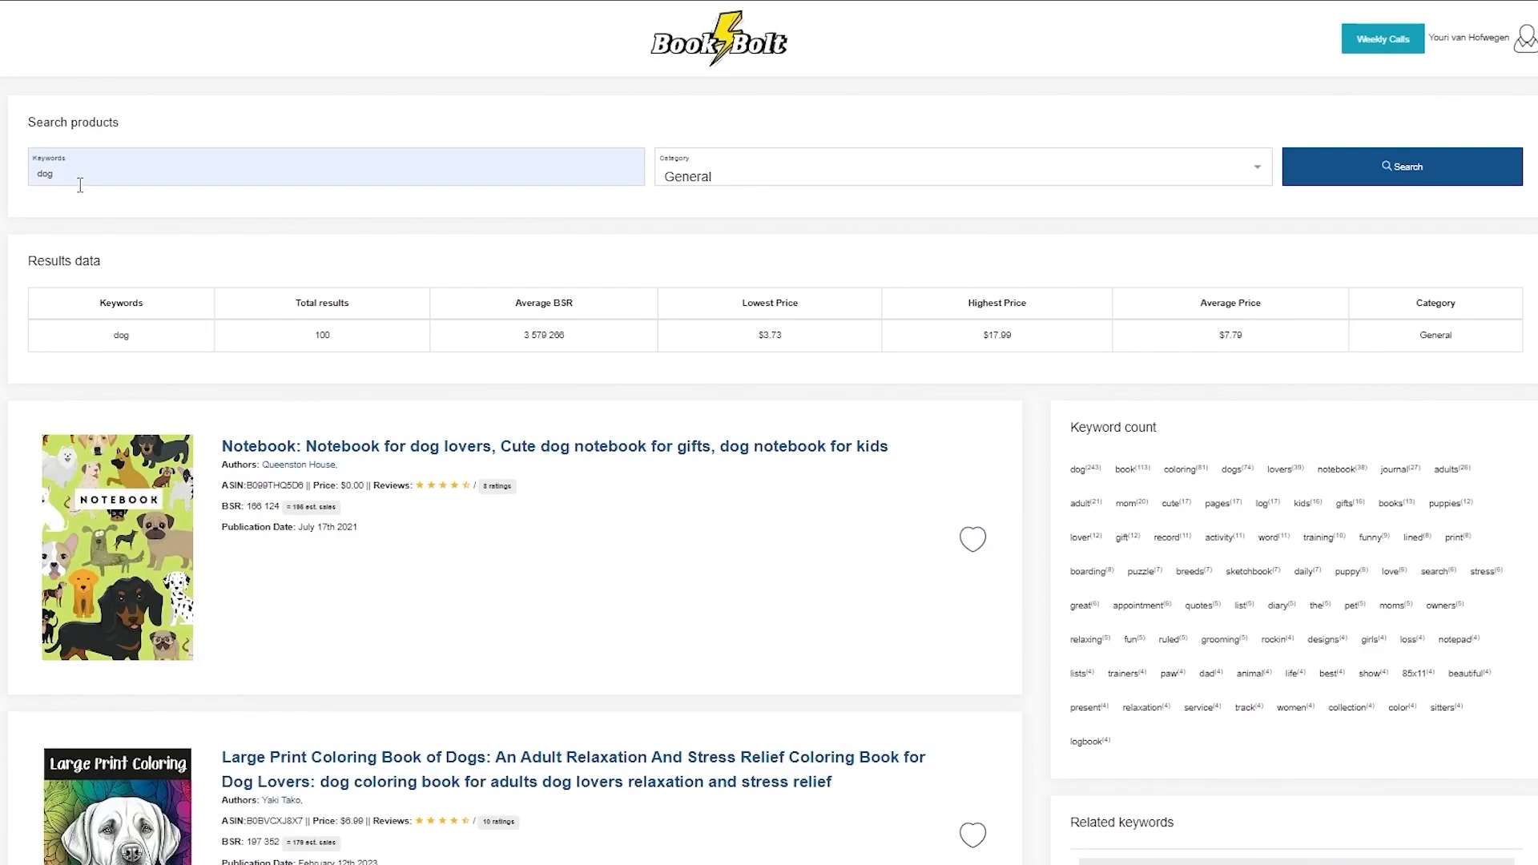
pyautogui.scroll(-7, 1033, 316)
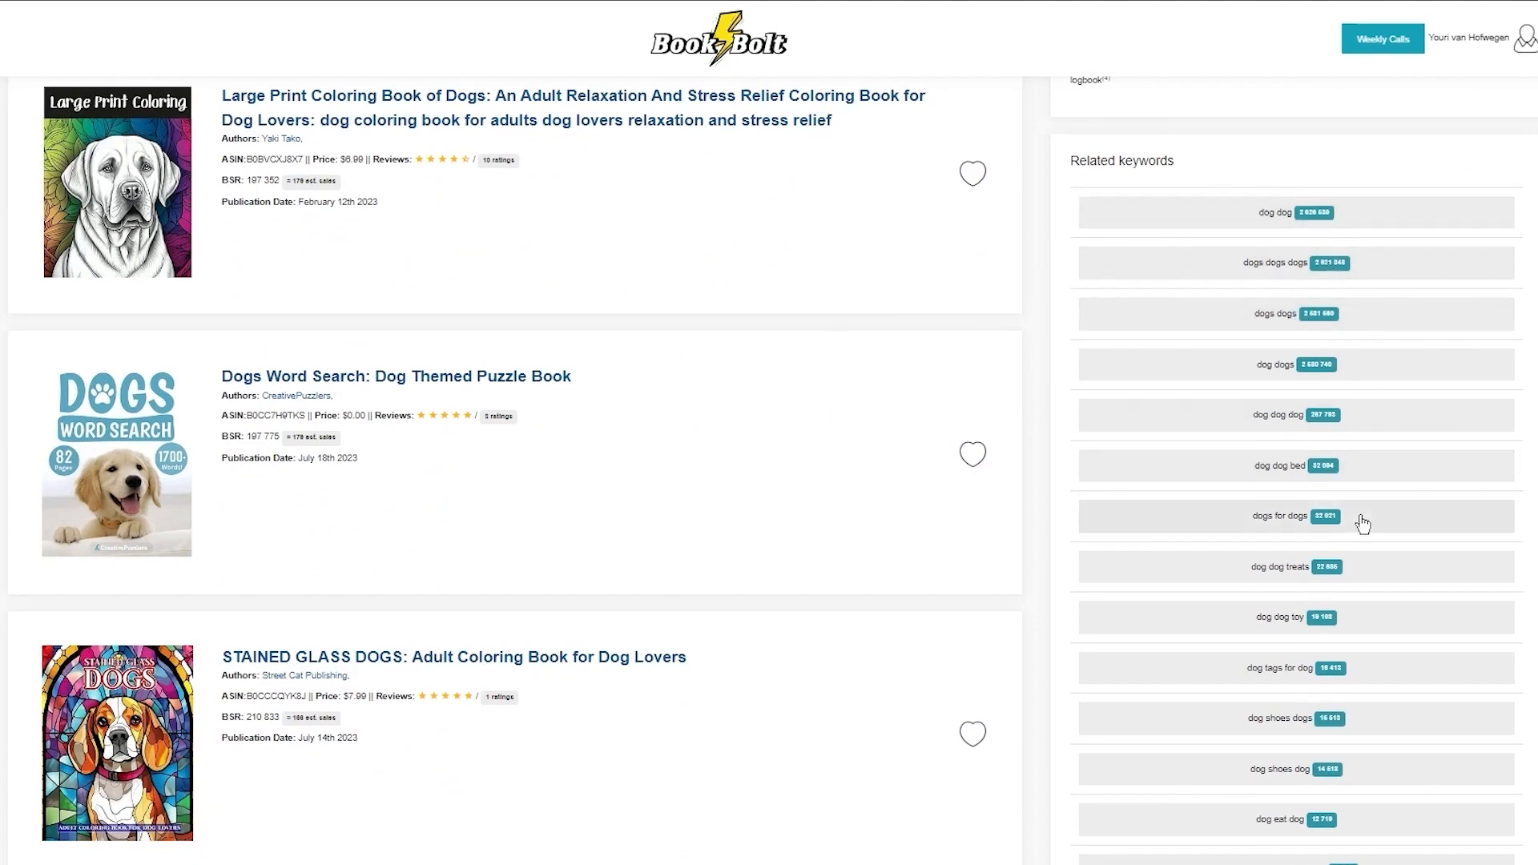
pyautogui.scroll(-6, 1339, 537)
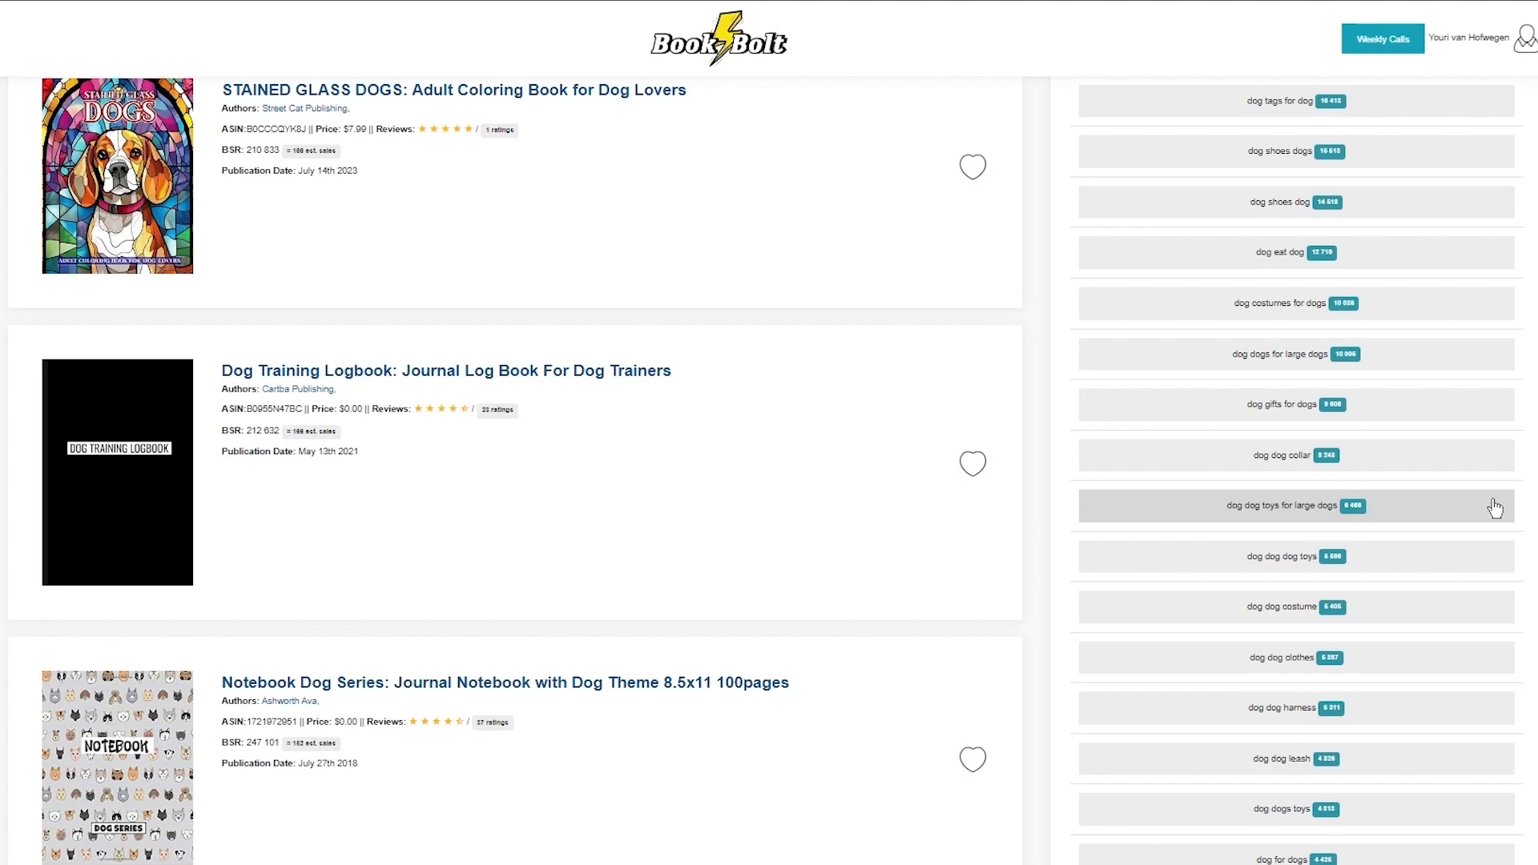
pyautogui.scroll(-10, 600, 422)
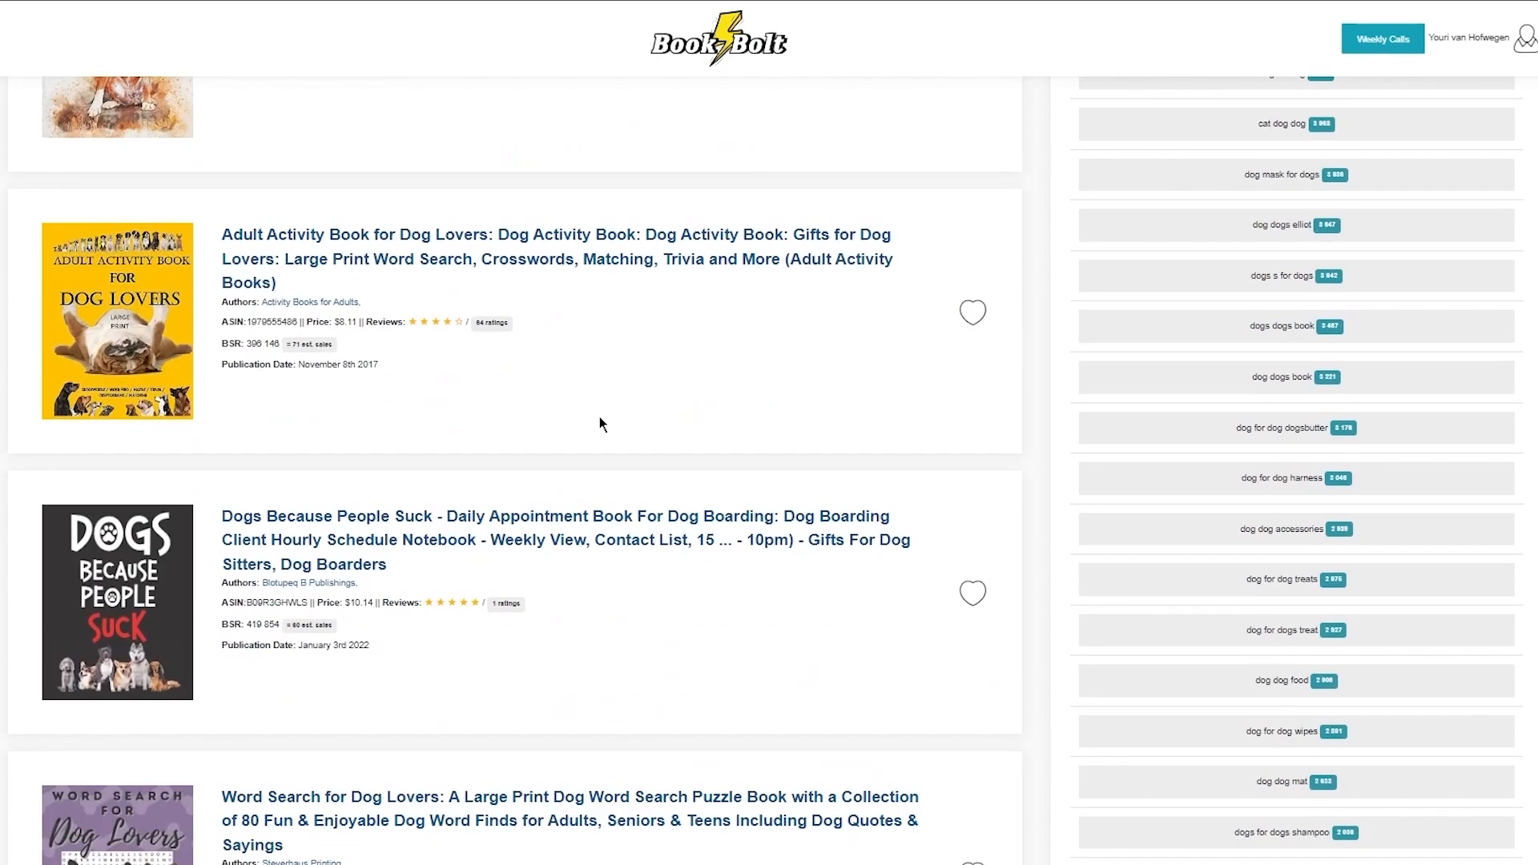
pyautogui.scroll(15, 600, 418)
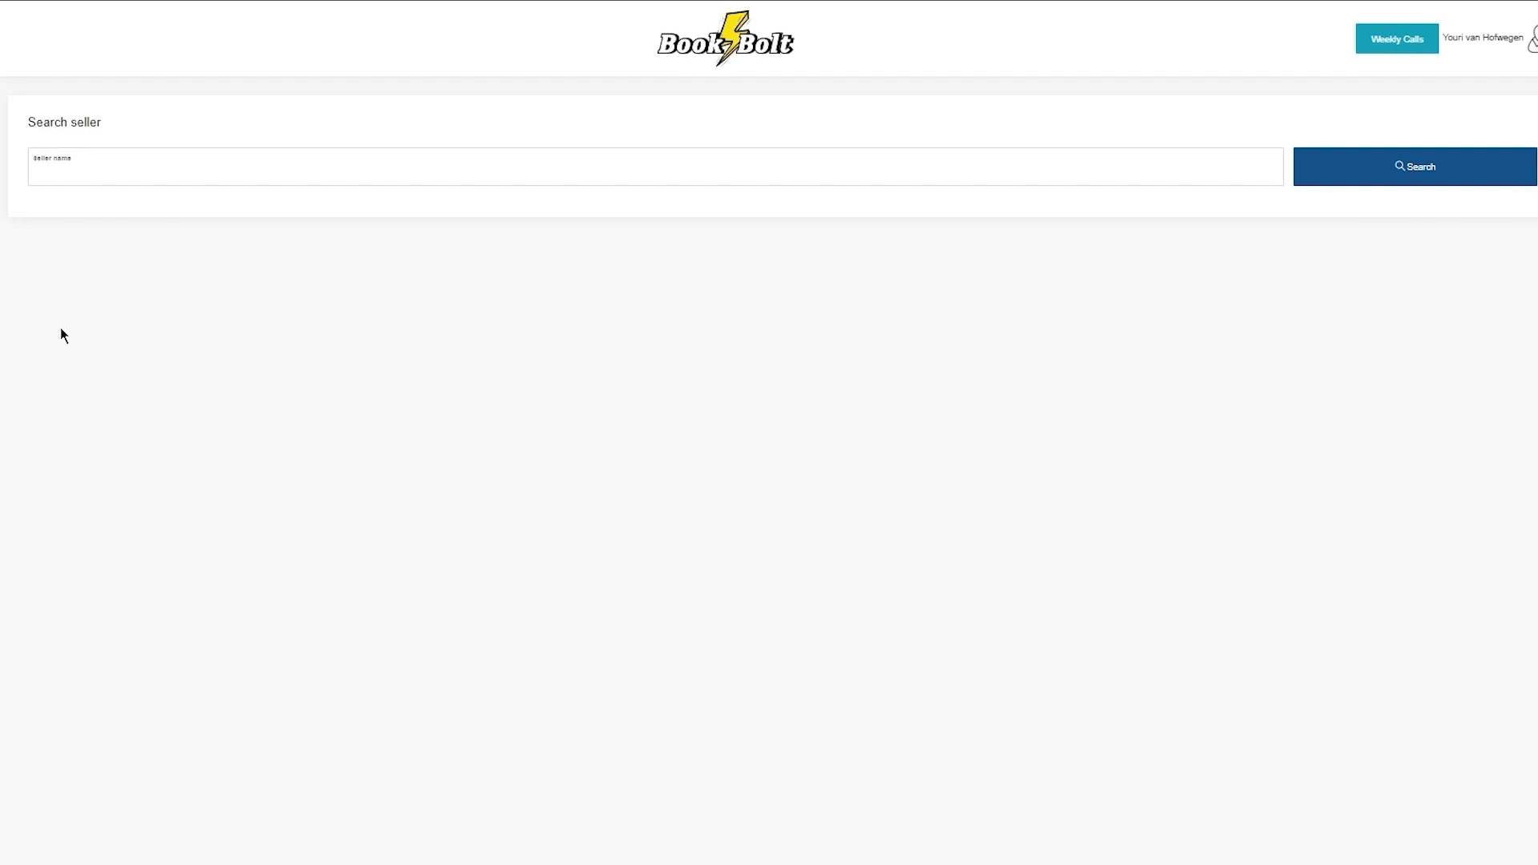
# Step: From the seller search page, switch to a new browser tab and search Google for "amazon kdp"
pyautogui.click(232, 181)
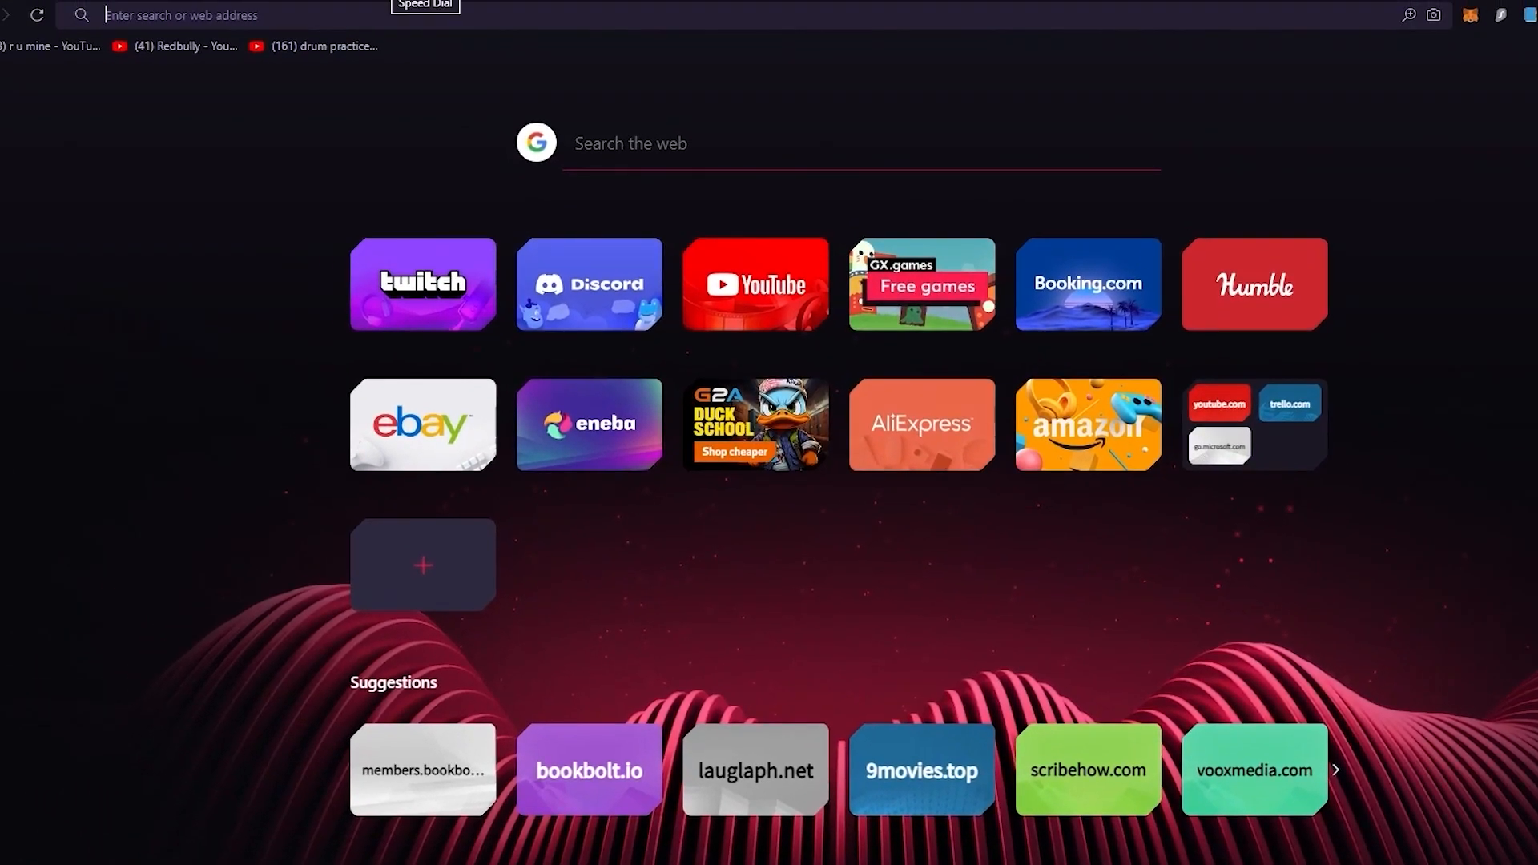
pyautogui.write('a')
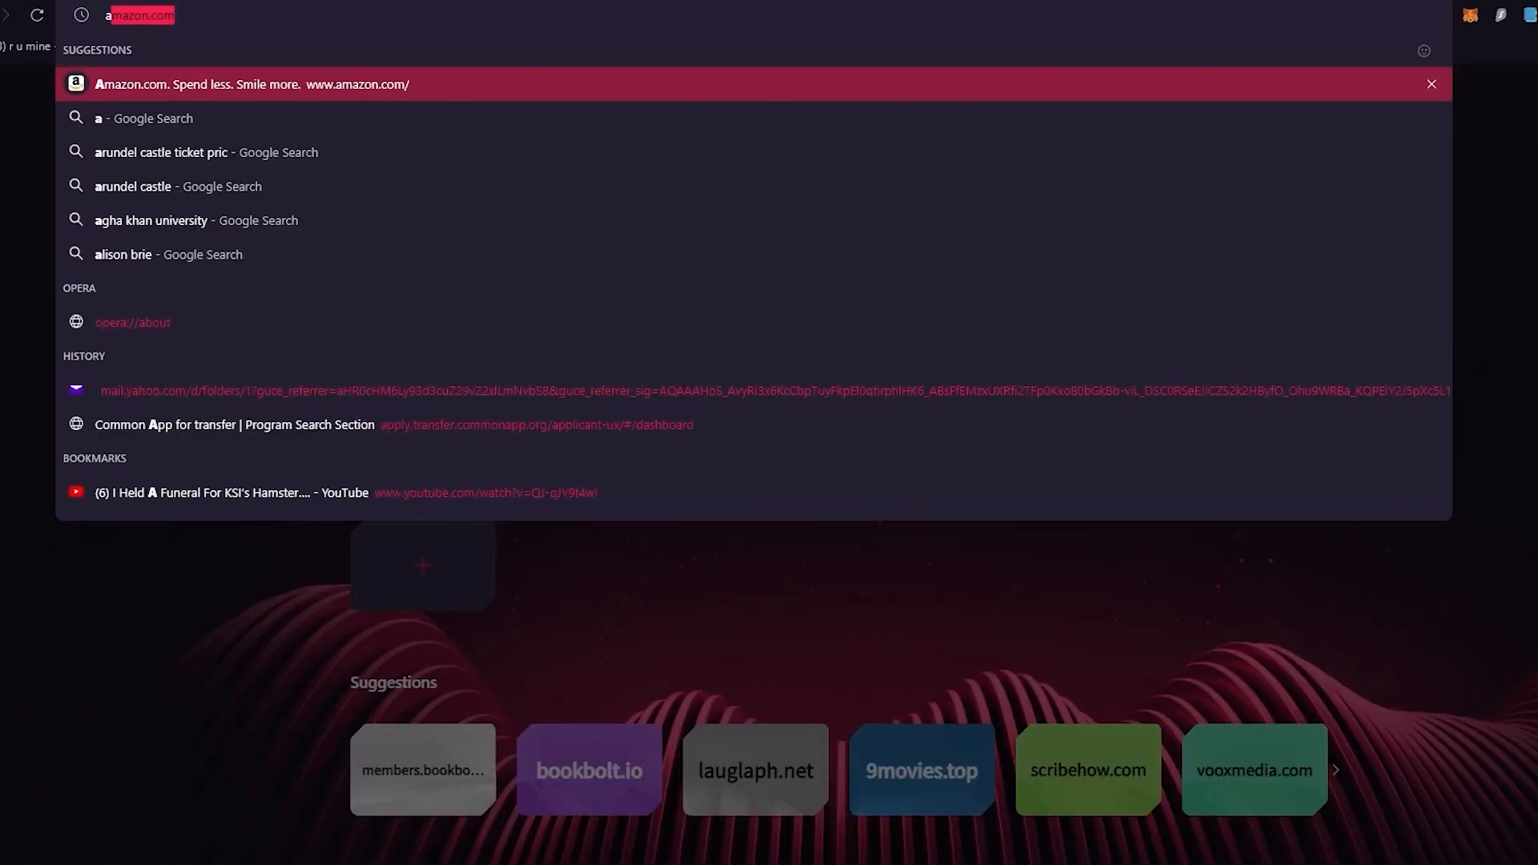
pyautogui.write('mazon kdp')
pyautogui.press('Return')
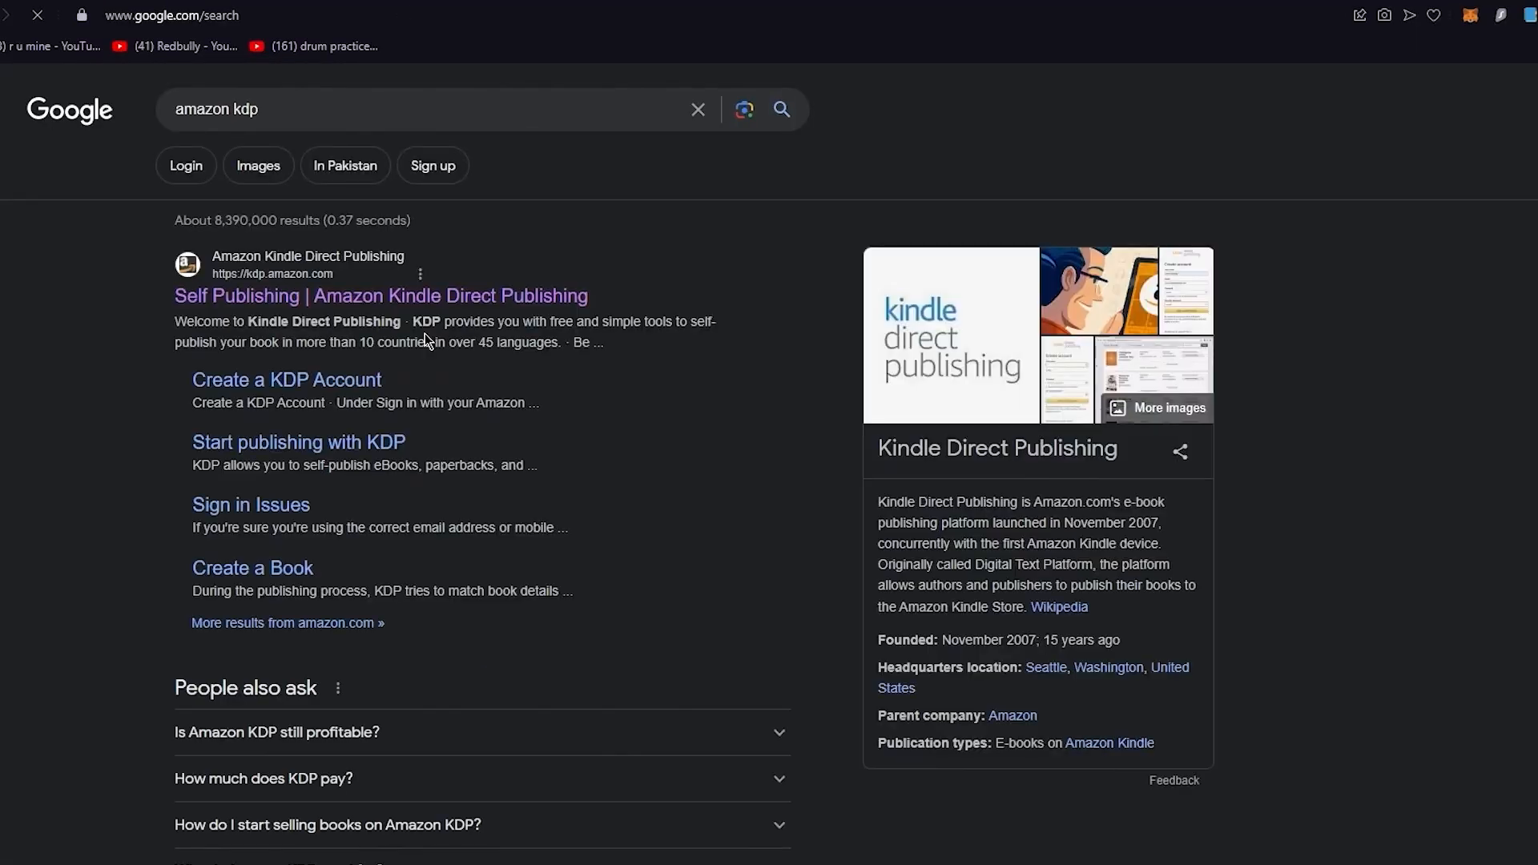
pyautogui.scroll(-6, 320, 303)
pyautogui.scroll(6, 334, 302)
# Step: Change the Google query to "amazon books" and open the Amazon.com: Books result
pyautogui.moveTo(320, 109); pyautogui.dragTo(232, 114)
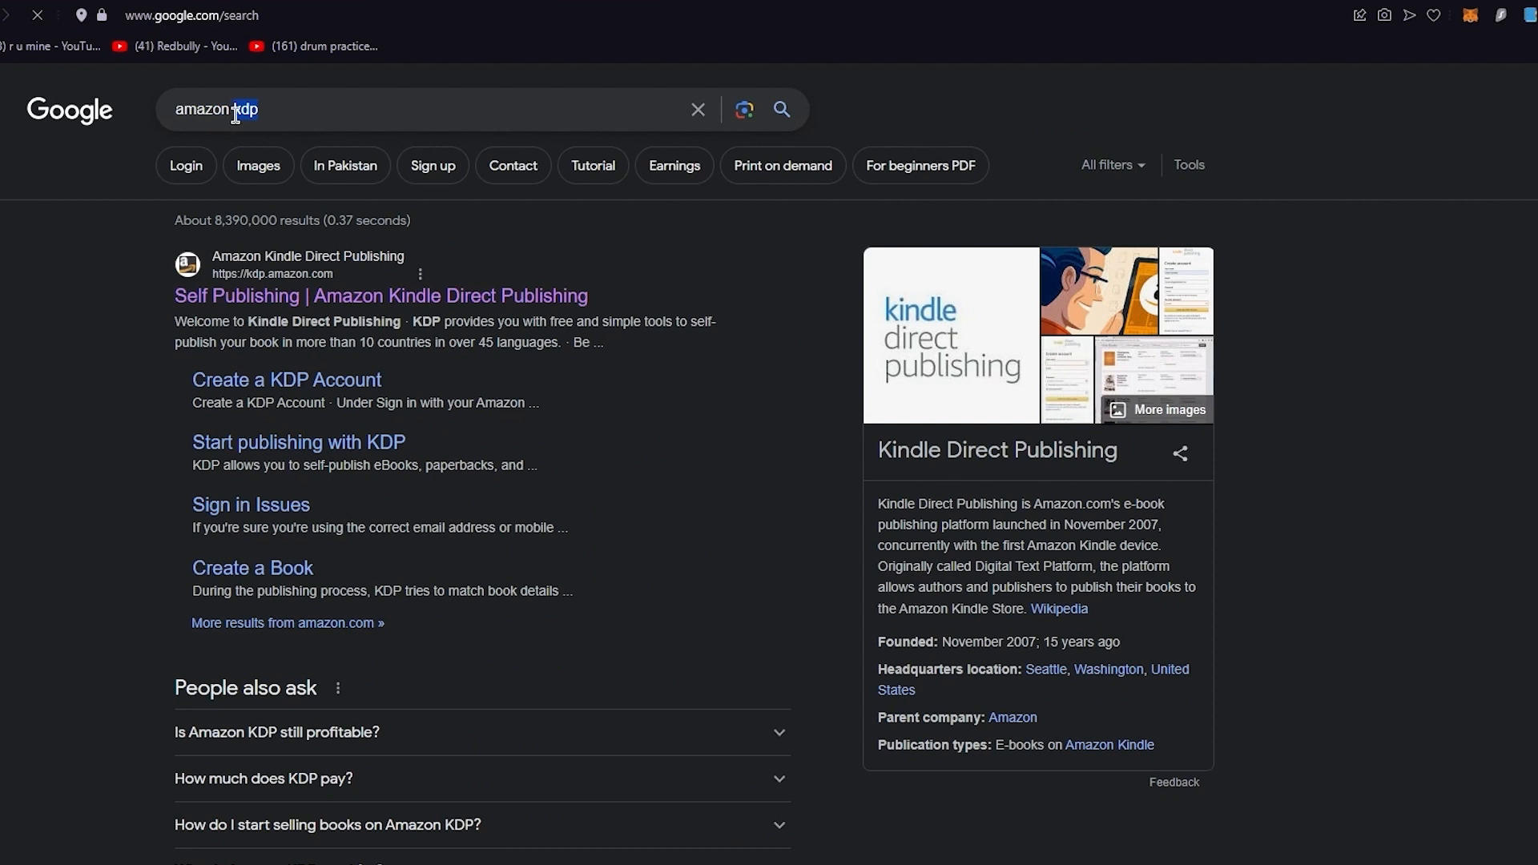
pyautogui.write('books')
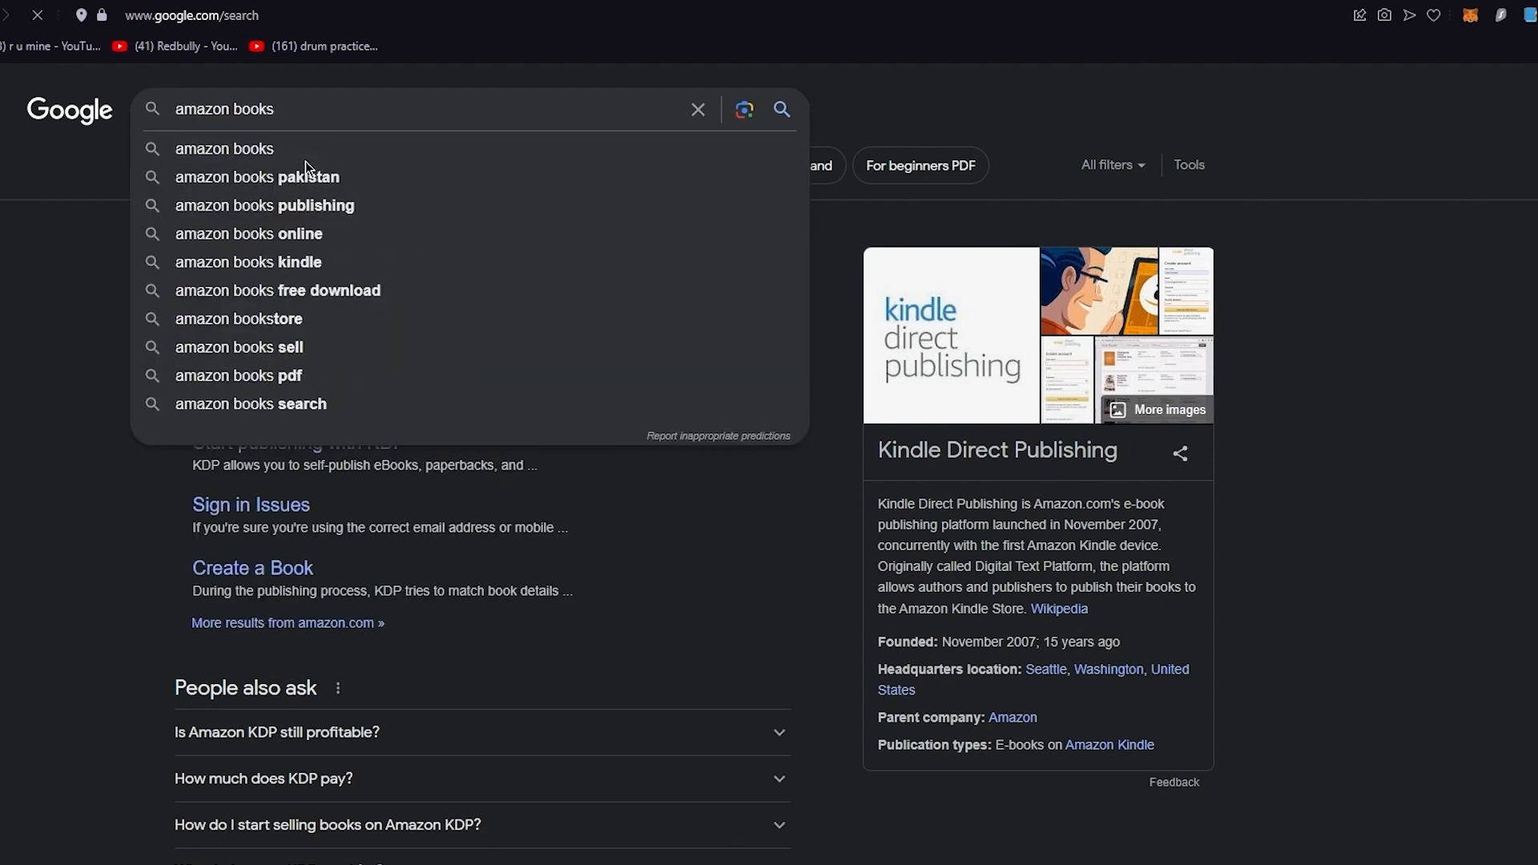
pyautogui.press('Return')
pyautogui.scroll(-2, 405, 542)
pyautogui.scroll(-1, 405, 541)
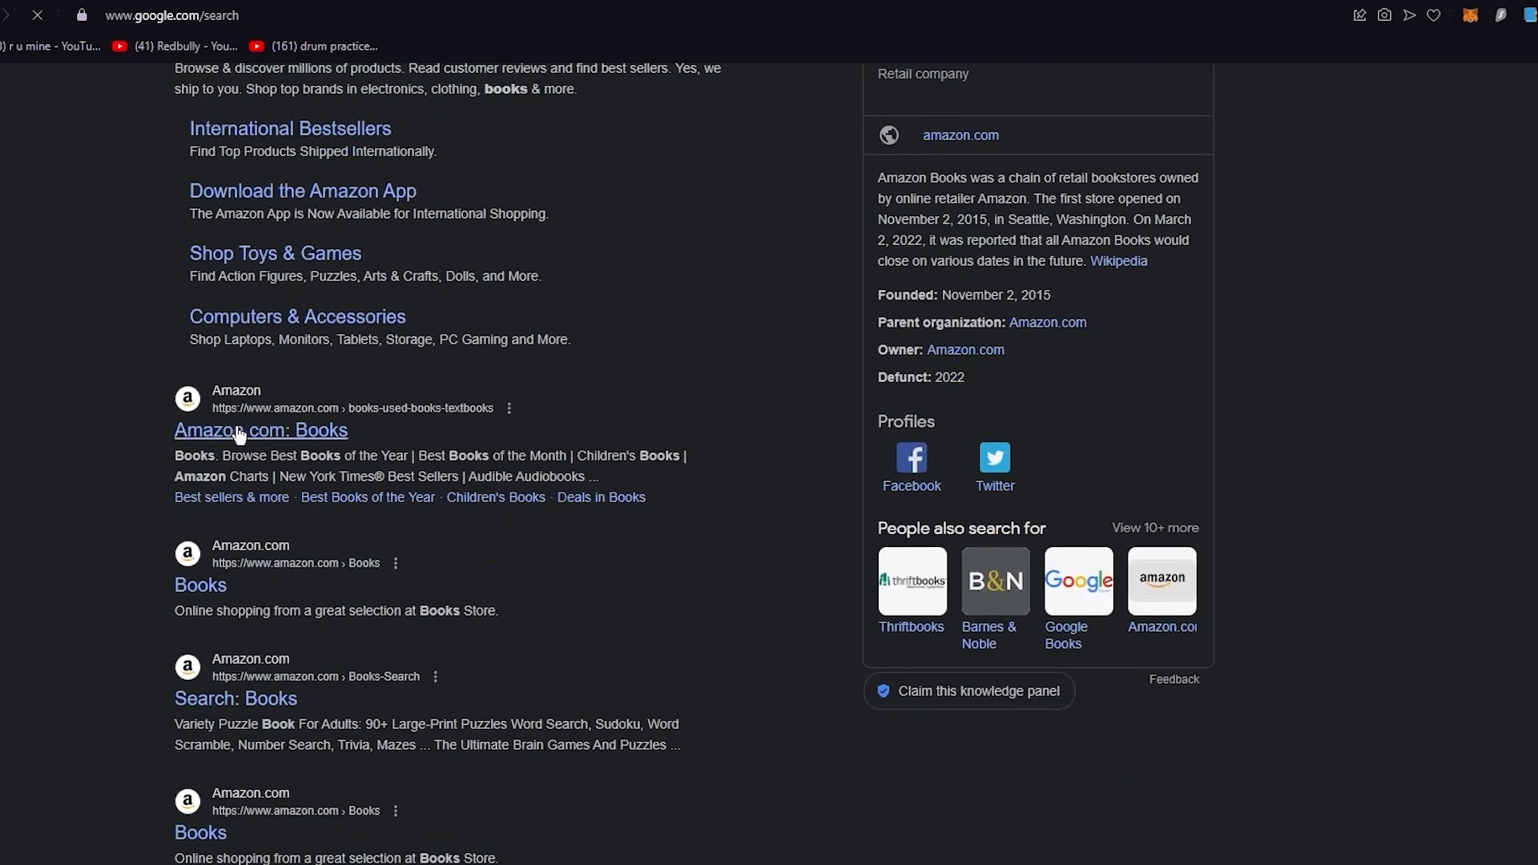
pyautogui.click(239, 433)
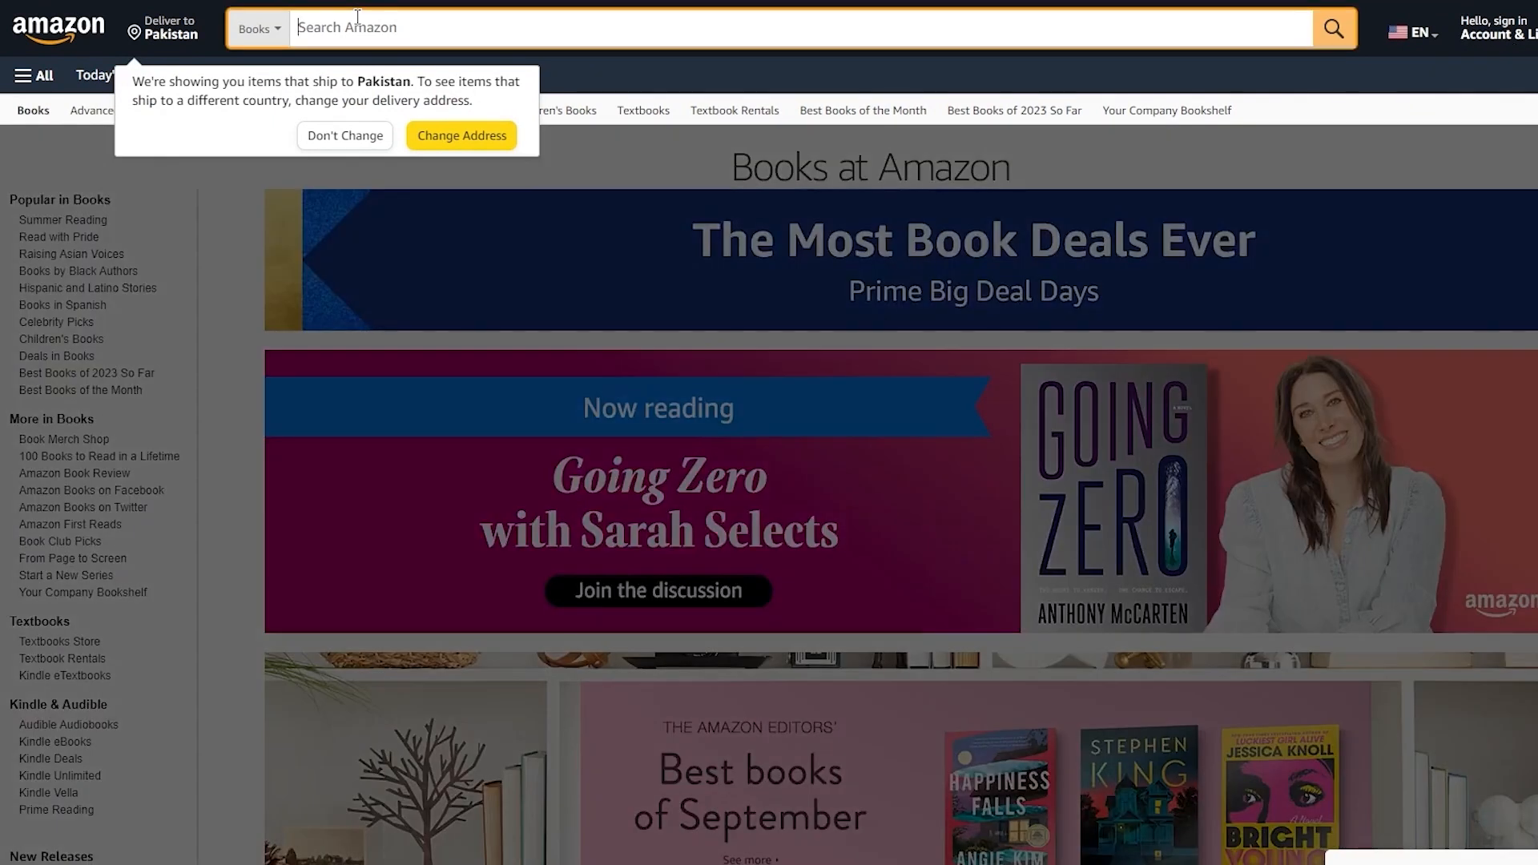
# Step: Search Amazon's Books department for "dog"
pyautogui.click(358, 18)
pyautogui.write('dog')
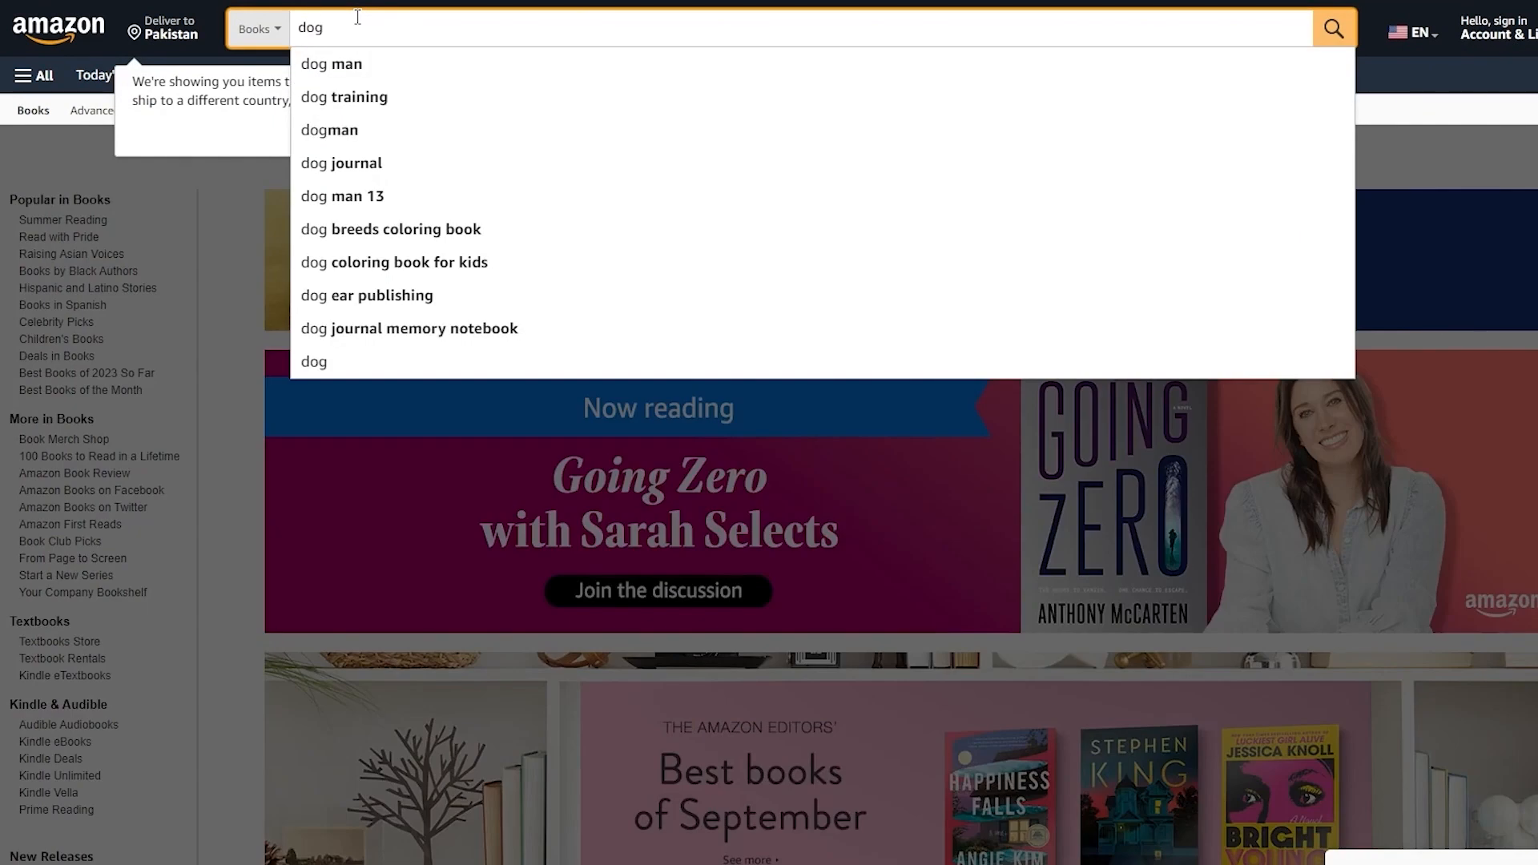
pyautogui.press('Return')
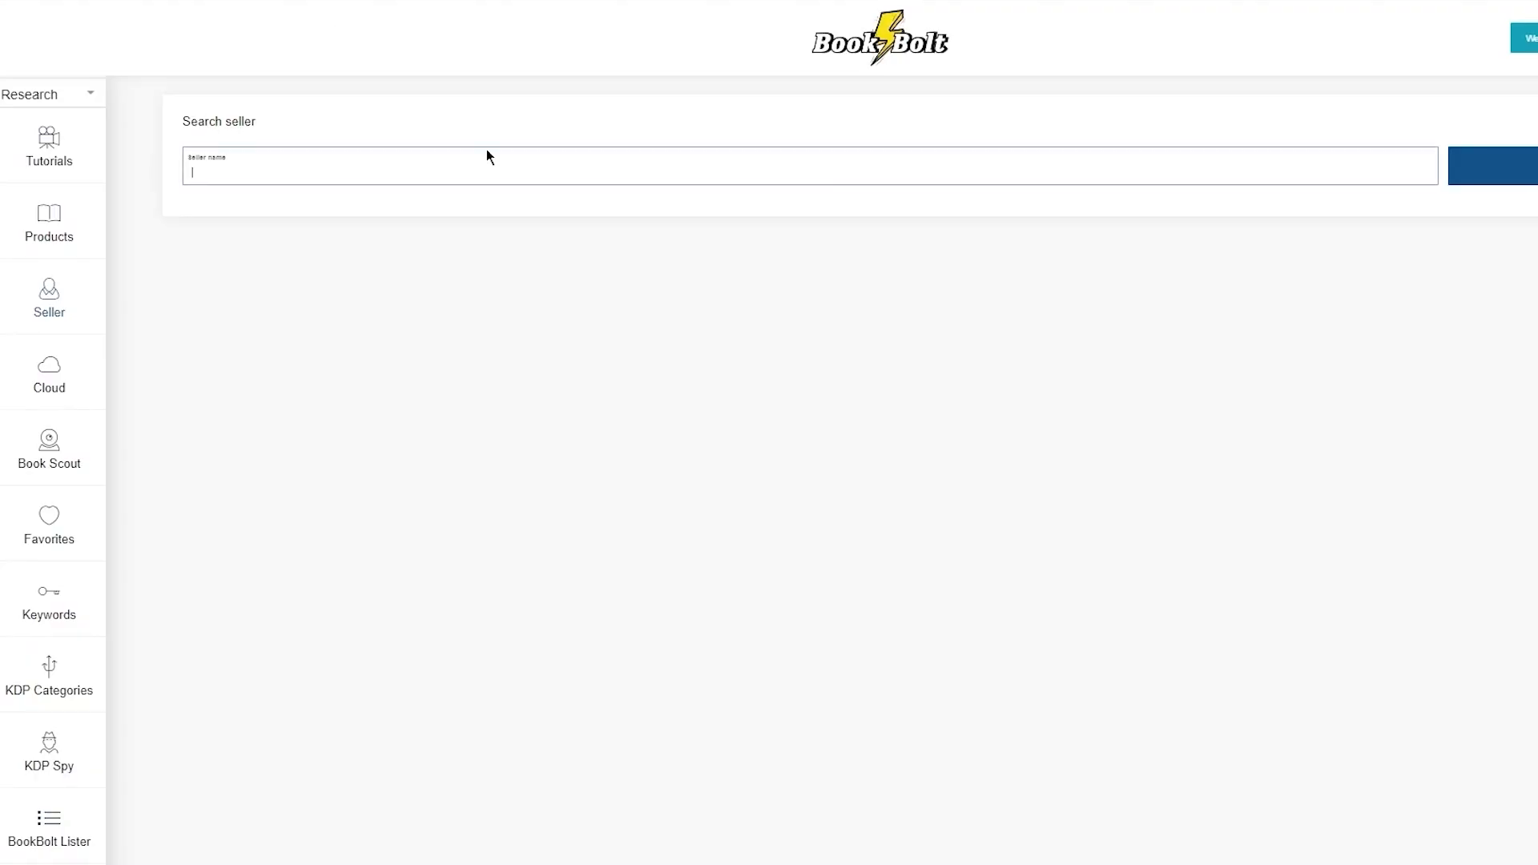
# Step: Back in Book Bolt, search for the seller "Zak George" and review the results data and related keywords
pyautogui.write('Zak George')
pyautogui.click(1473, 172)
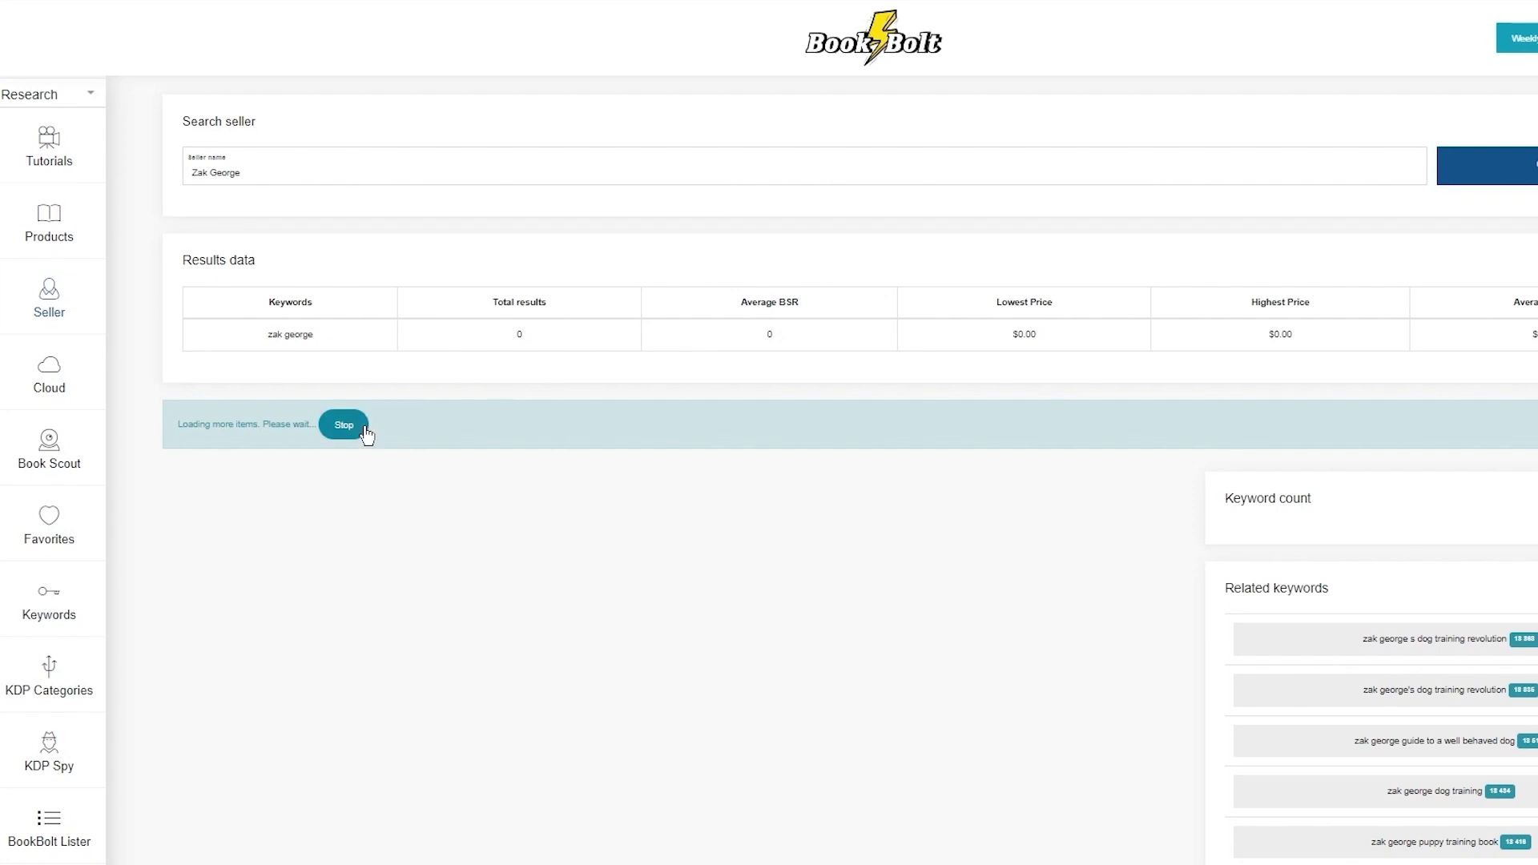
pyautogui.scroll(-5, 543, 435)
pyautogui.scroll(5, 543, 429)
pyautogui.scroll(-6, 420, 457)
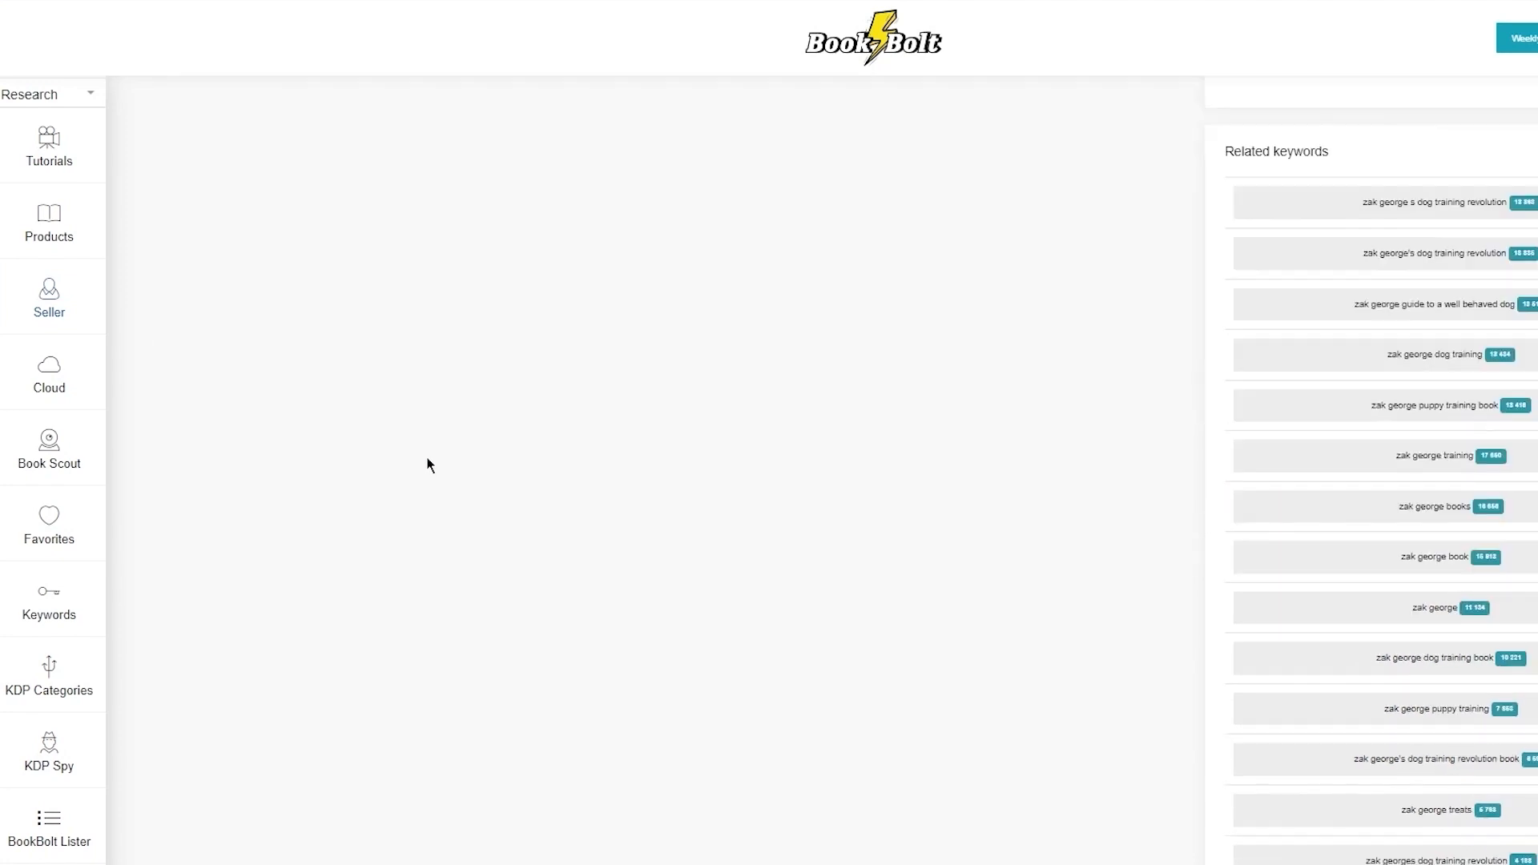
pyautogui.scroll(6, 729, 405)
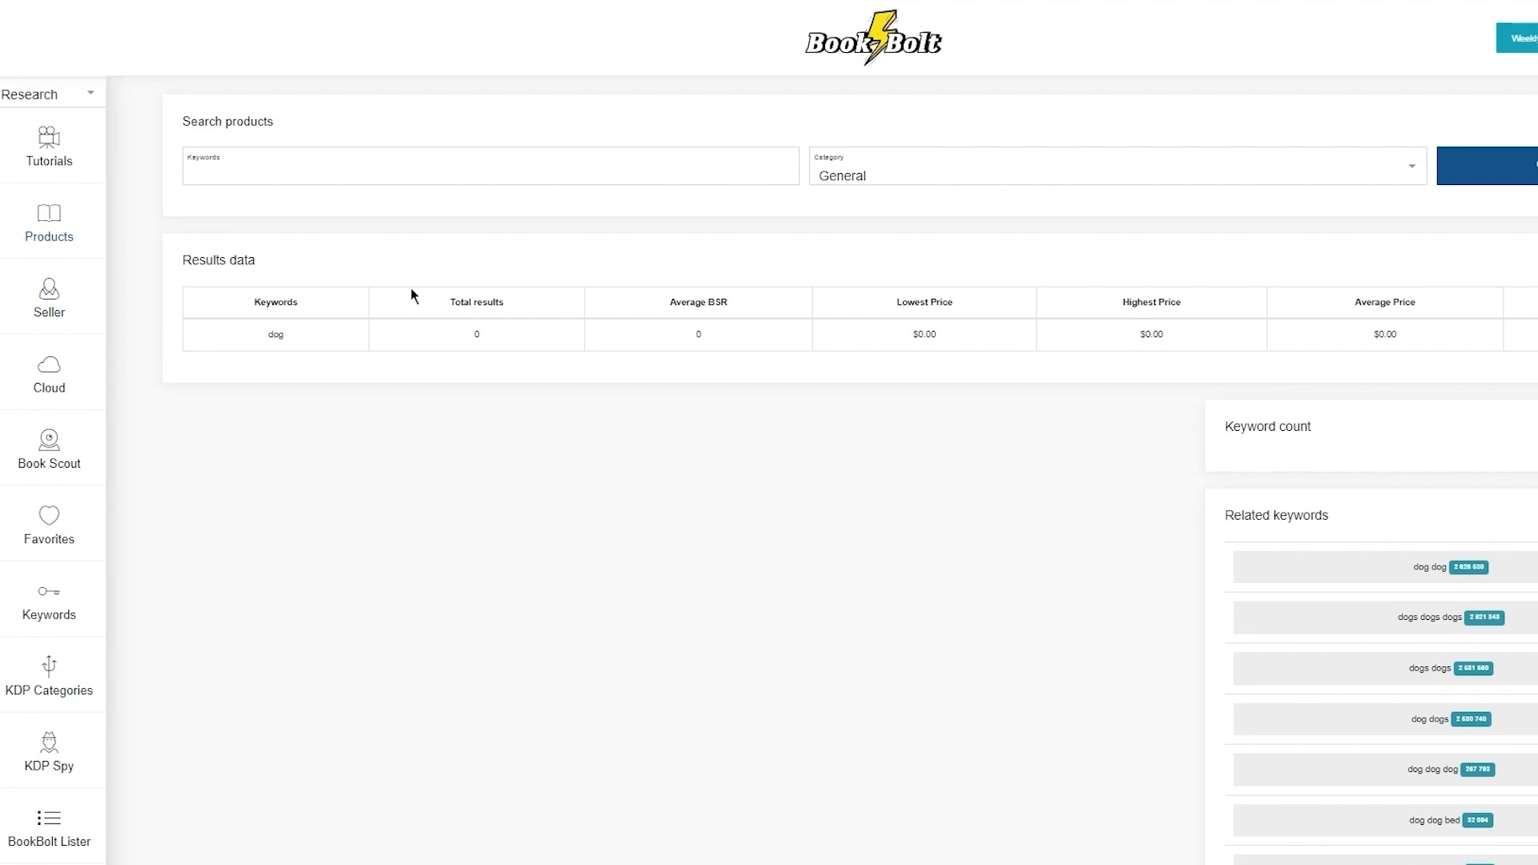
# Step: Search for products with the keyword "dog" in the General category and find the dog lovers notebook's author
pyautogui.click(401, 168)
pyautogui.click(344, 213)
pyautogui.click(1442, 172)
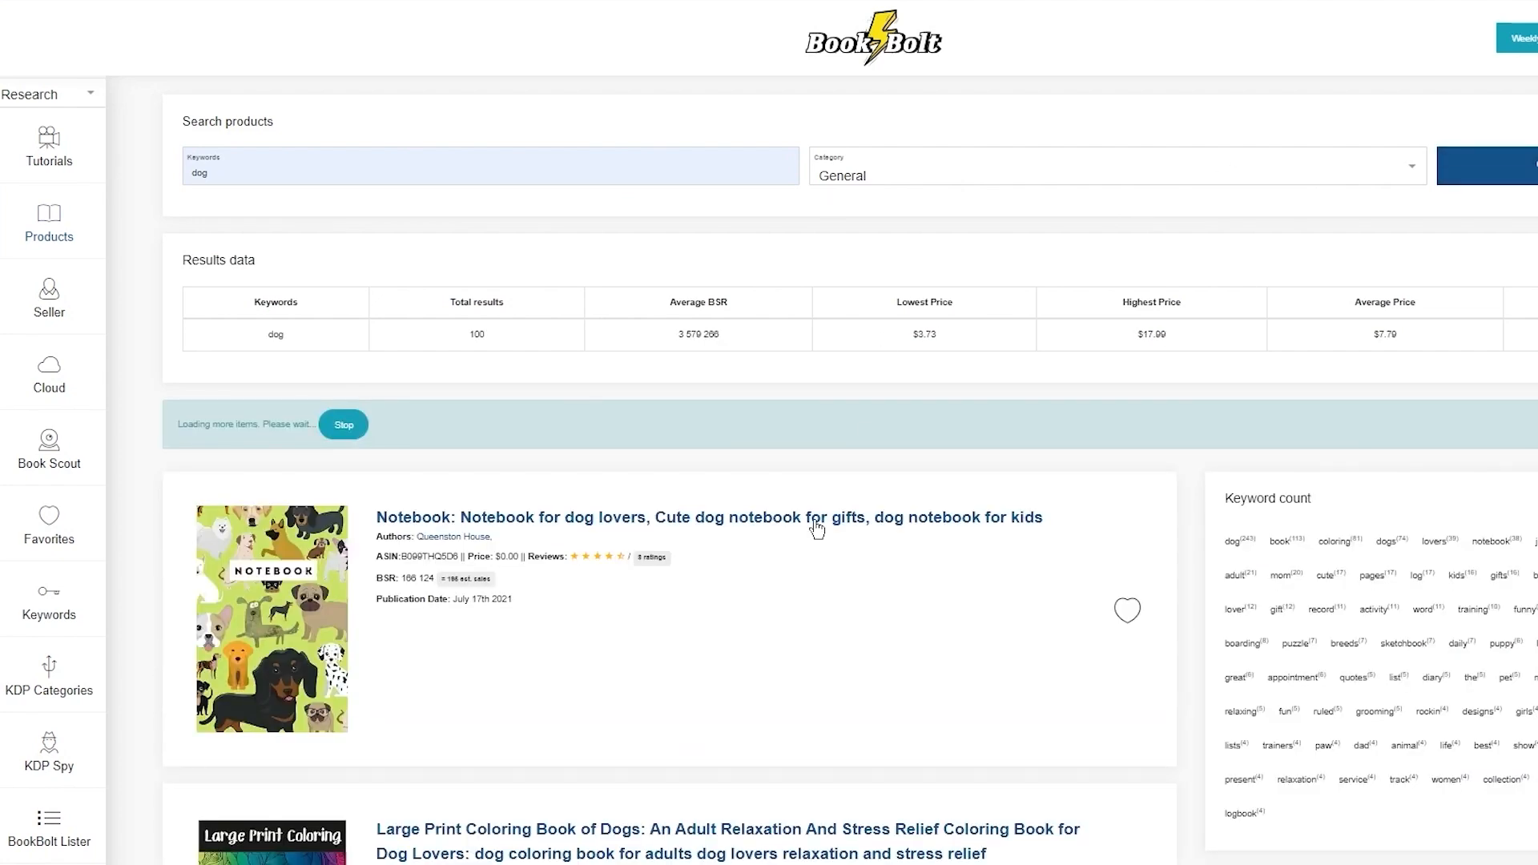
pyautogui.rightClick(439, 541)
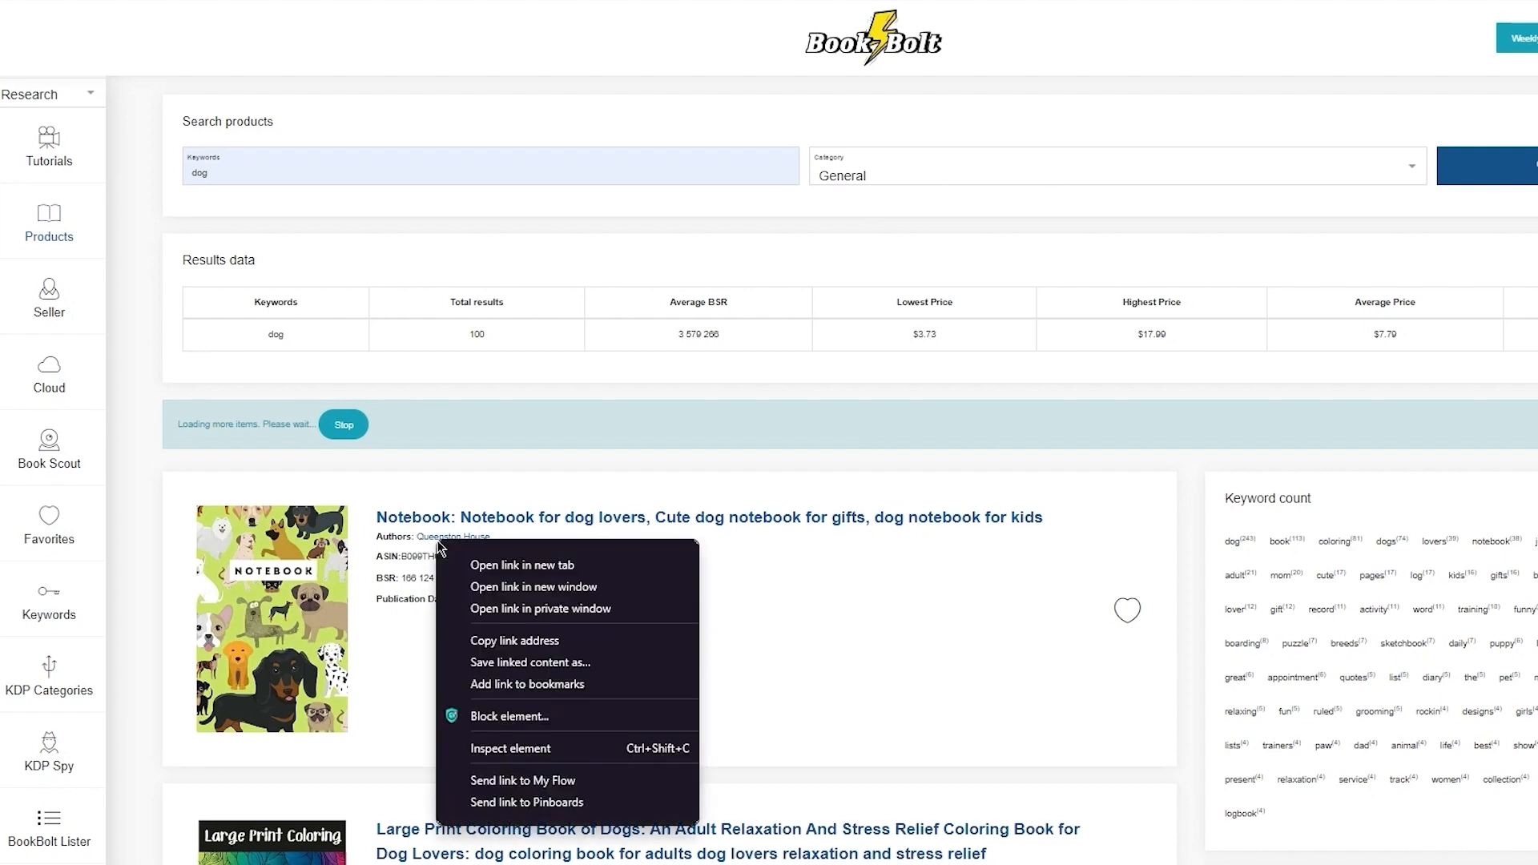
pyautogui.click(403, 642)
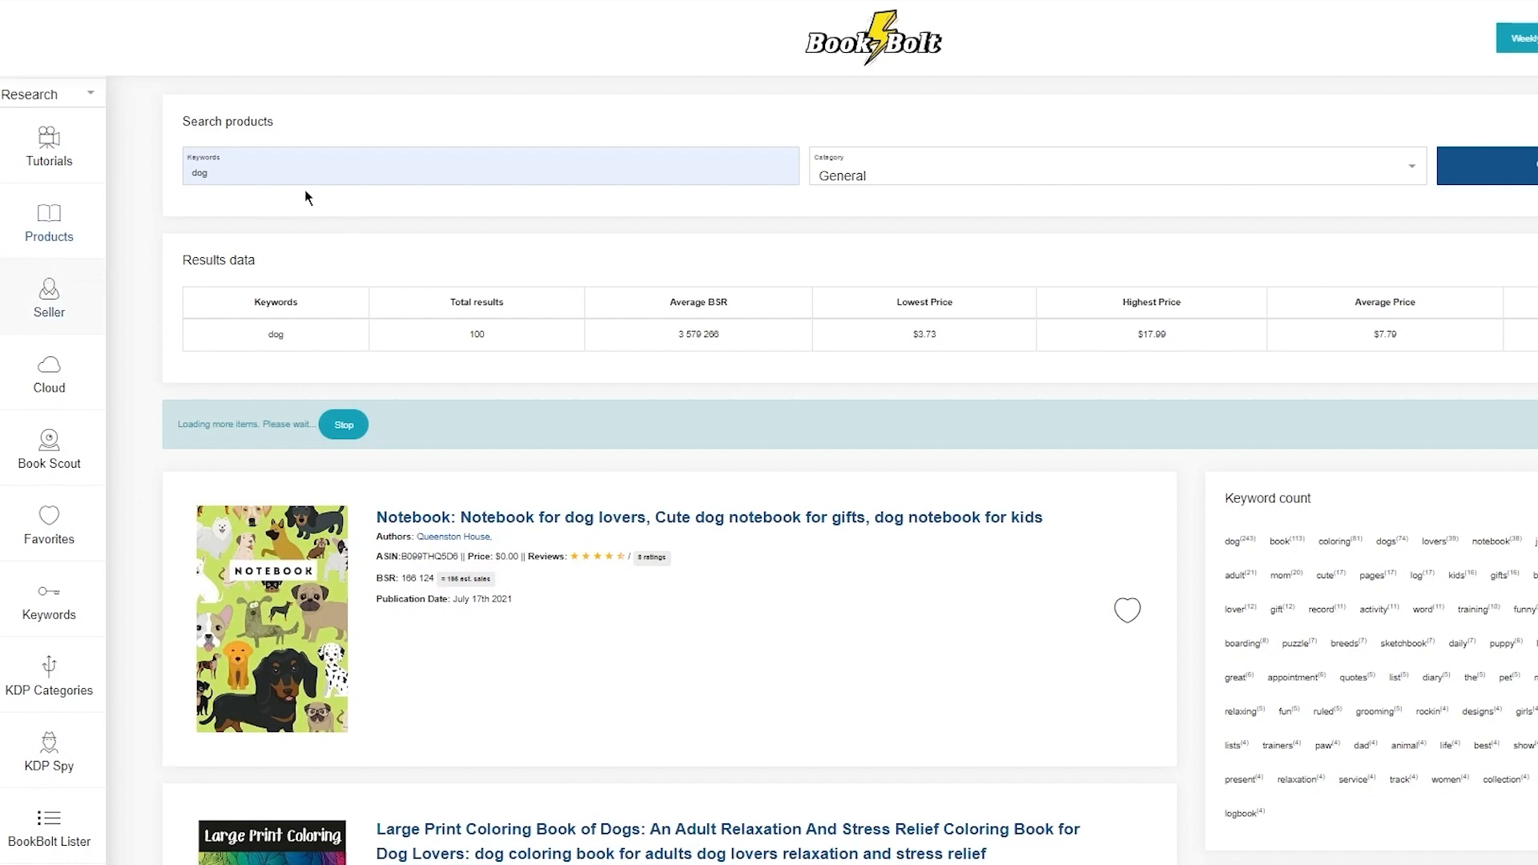
# Step: Search for the seller "queenston house" and review the results data, listed books and related keywords
pyautogui.click(322, 175)
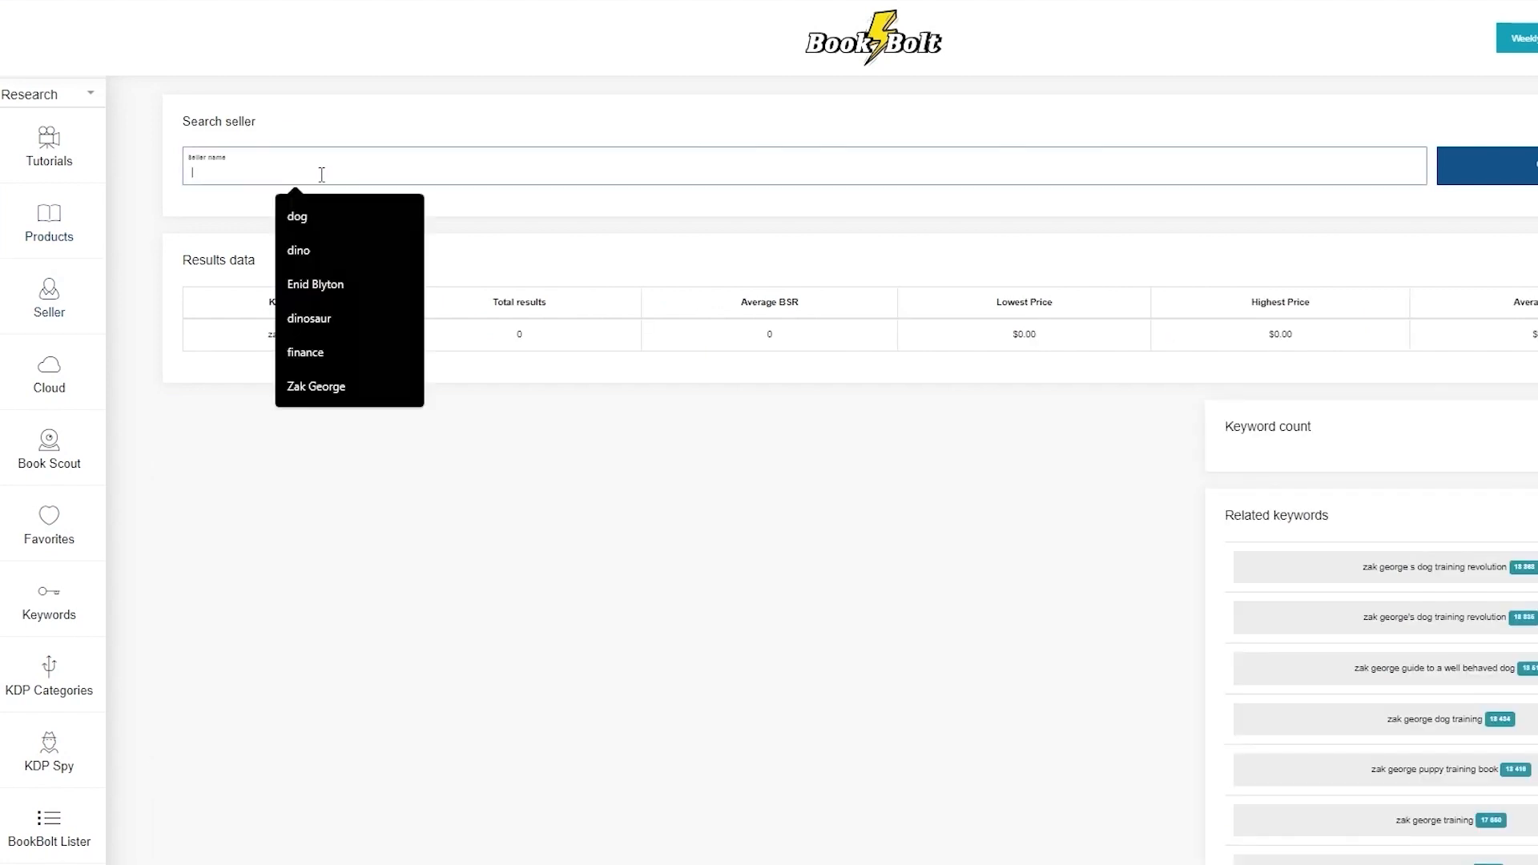
pyautogui.write('quee')
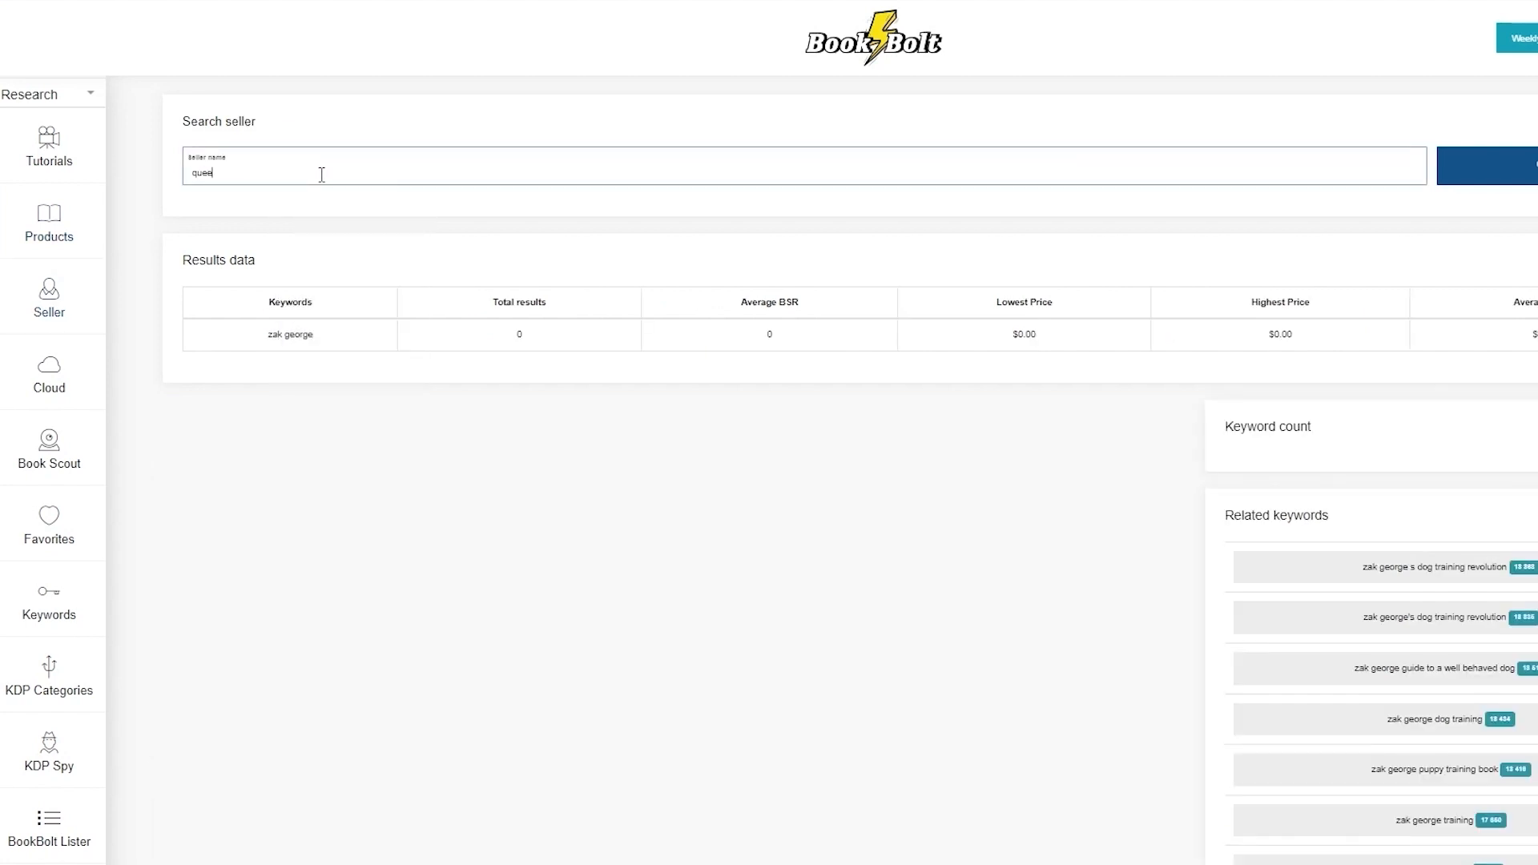
pyautogui.write('nston house')
pyautogui.click(1514, 181)
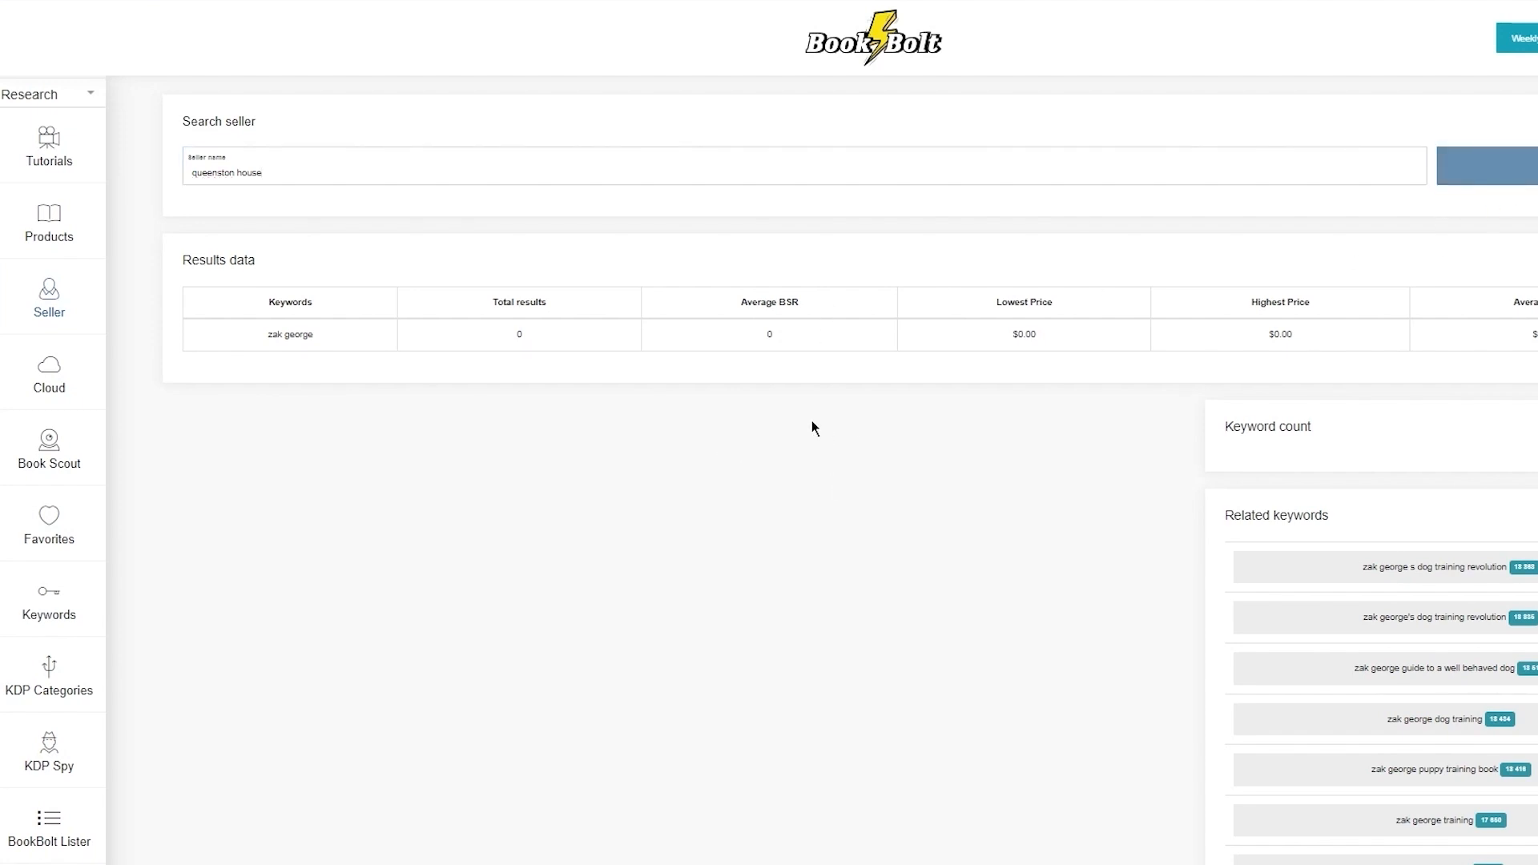
pyautogui.scroll(-10, 584, 426)
pyautogui.scroll(10, 583, 428)
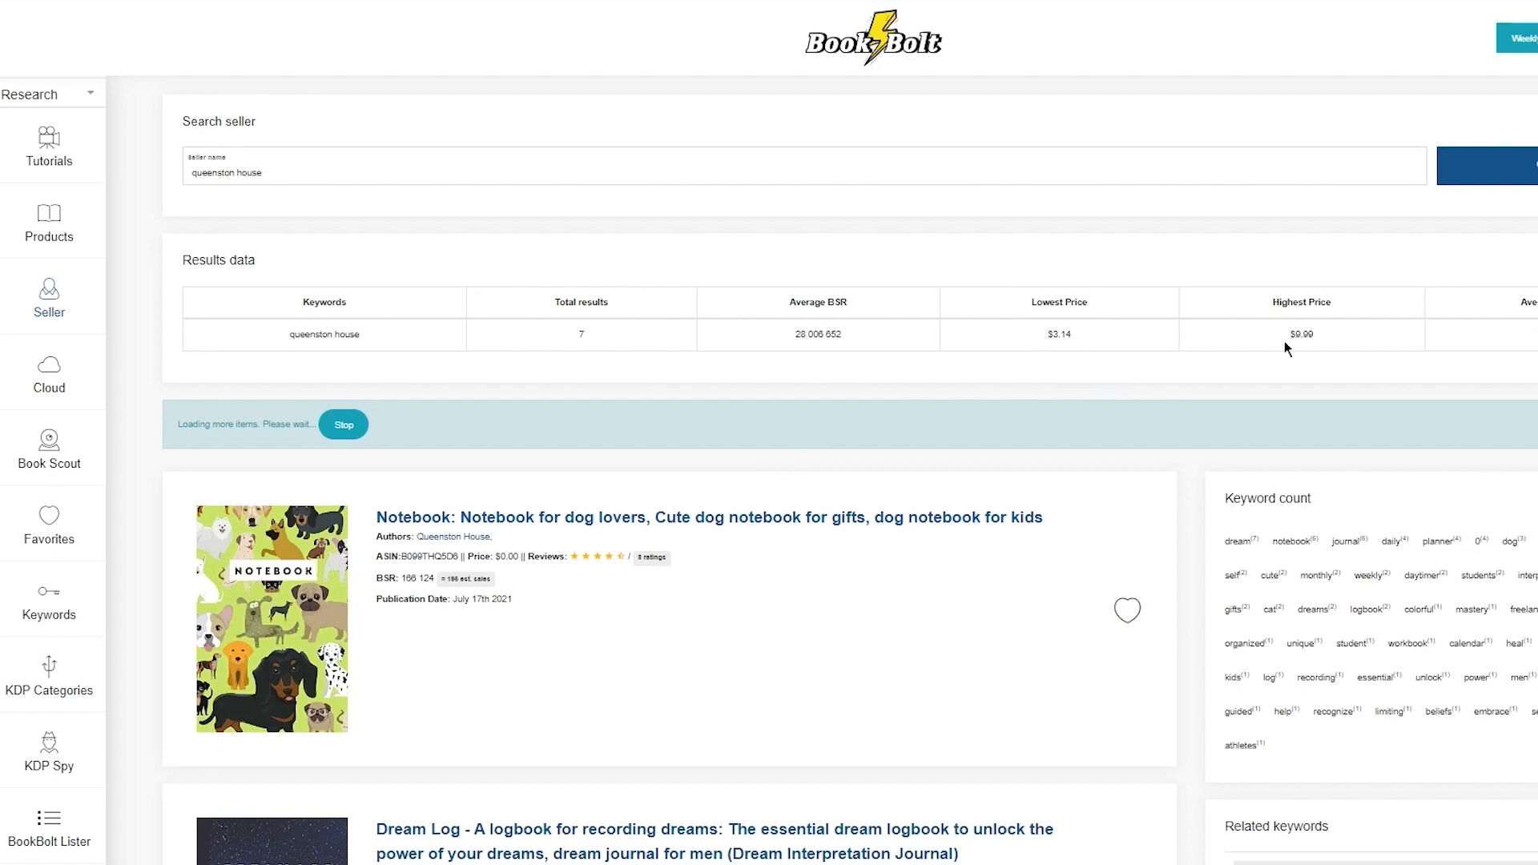
pyautogui.scroll(-6, 1429, 395)
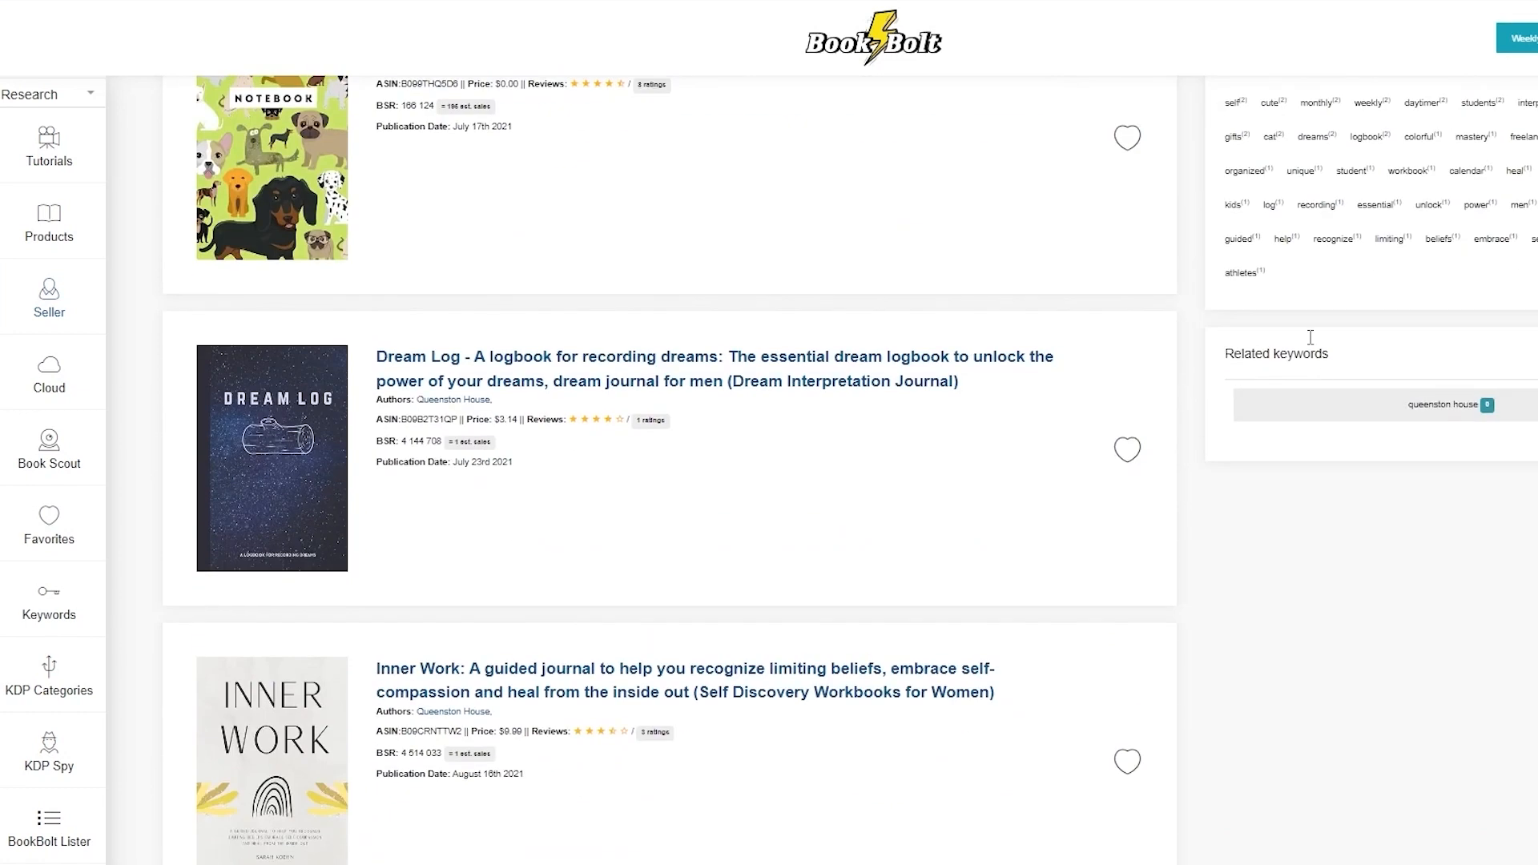
pyautogui.scroll(5, 1322, 344)
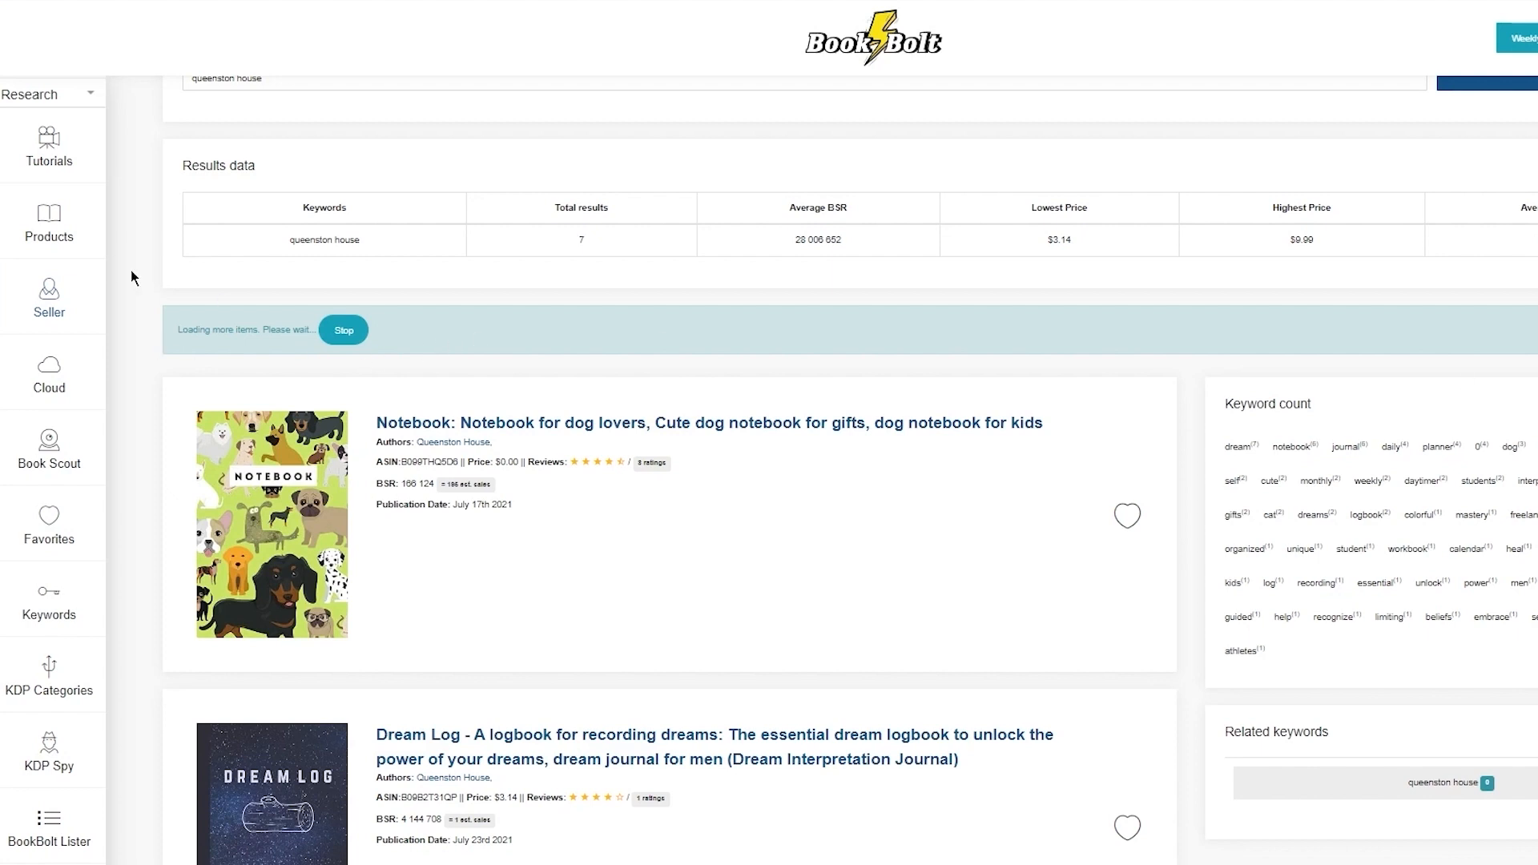
# Step: Open the Cloud research tool and set the bestsellers filter to Top 200 and the category to Coloring Book
pyautogui.click(72, 383)
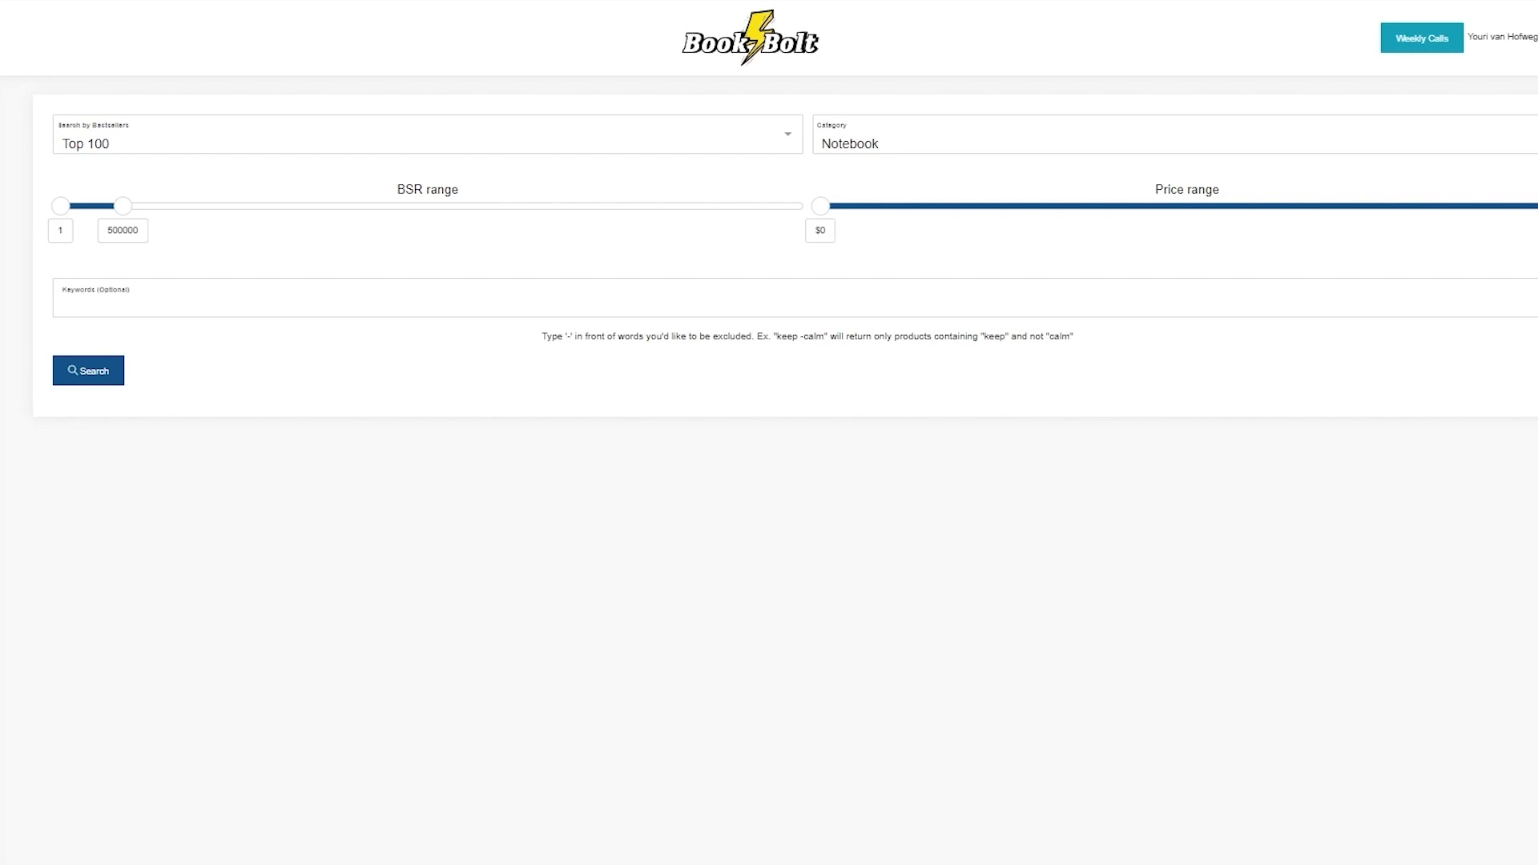
pyautogui.click(348, 143)
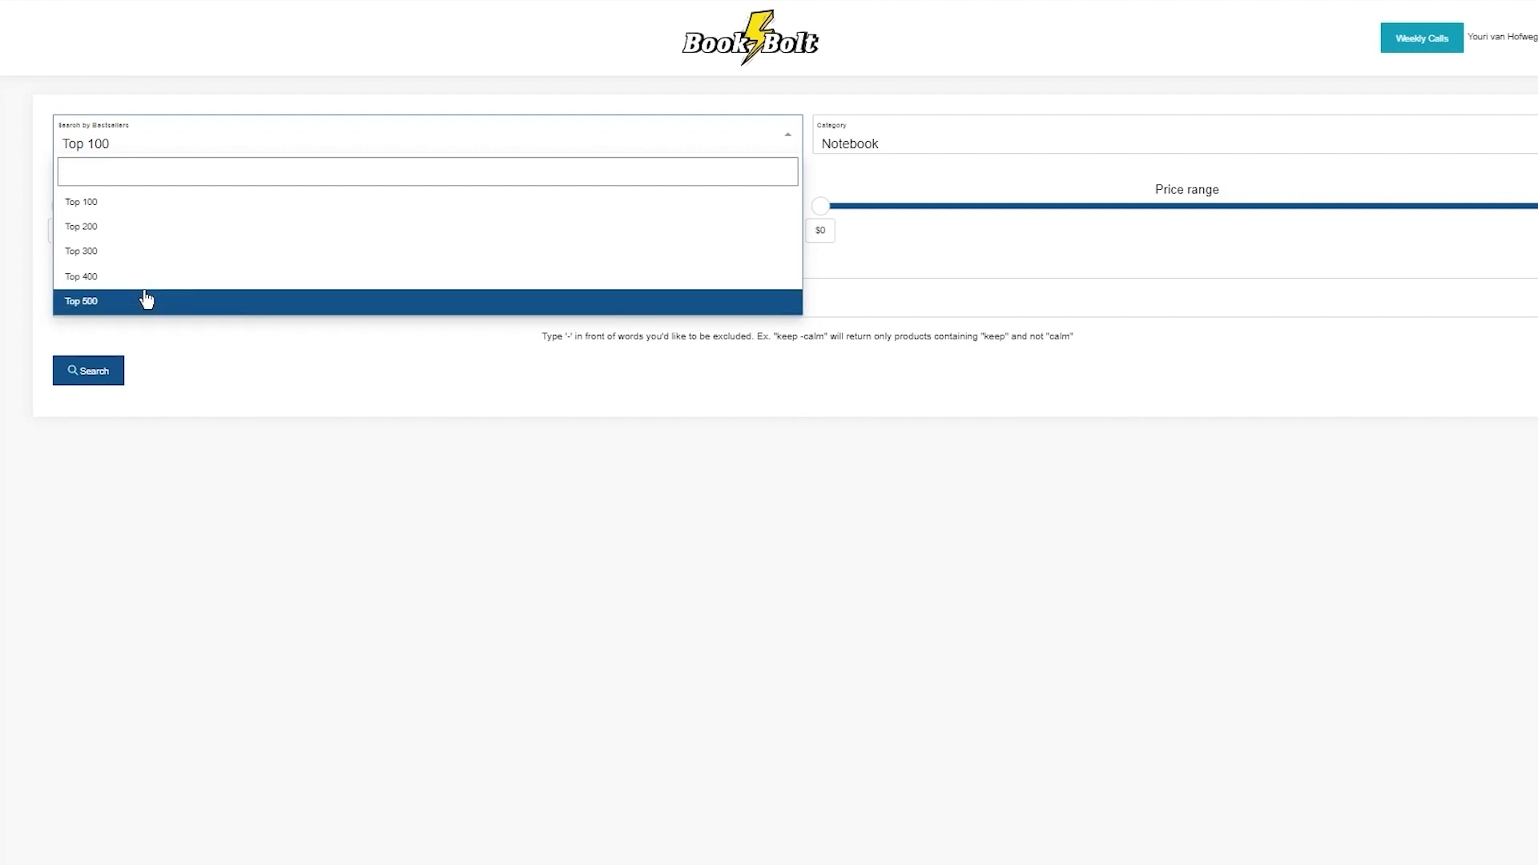
pyautogui.click(111, 227)
pyautogui.click(920, 130)
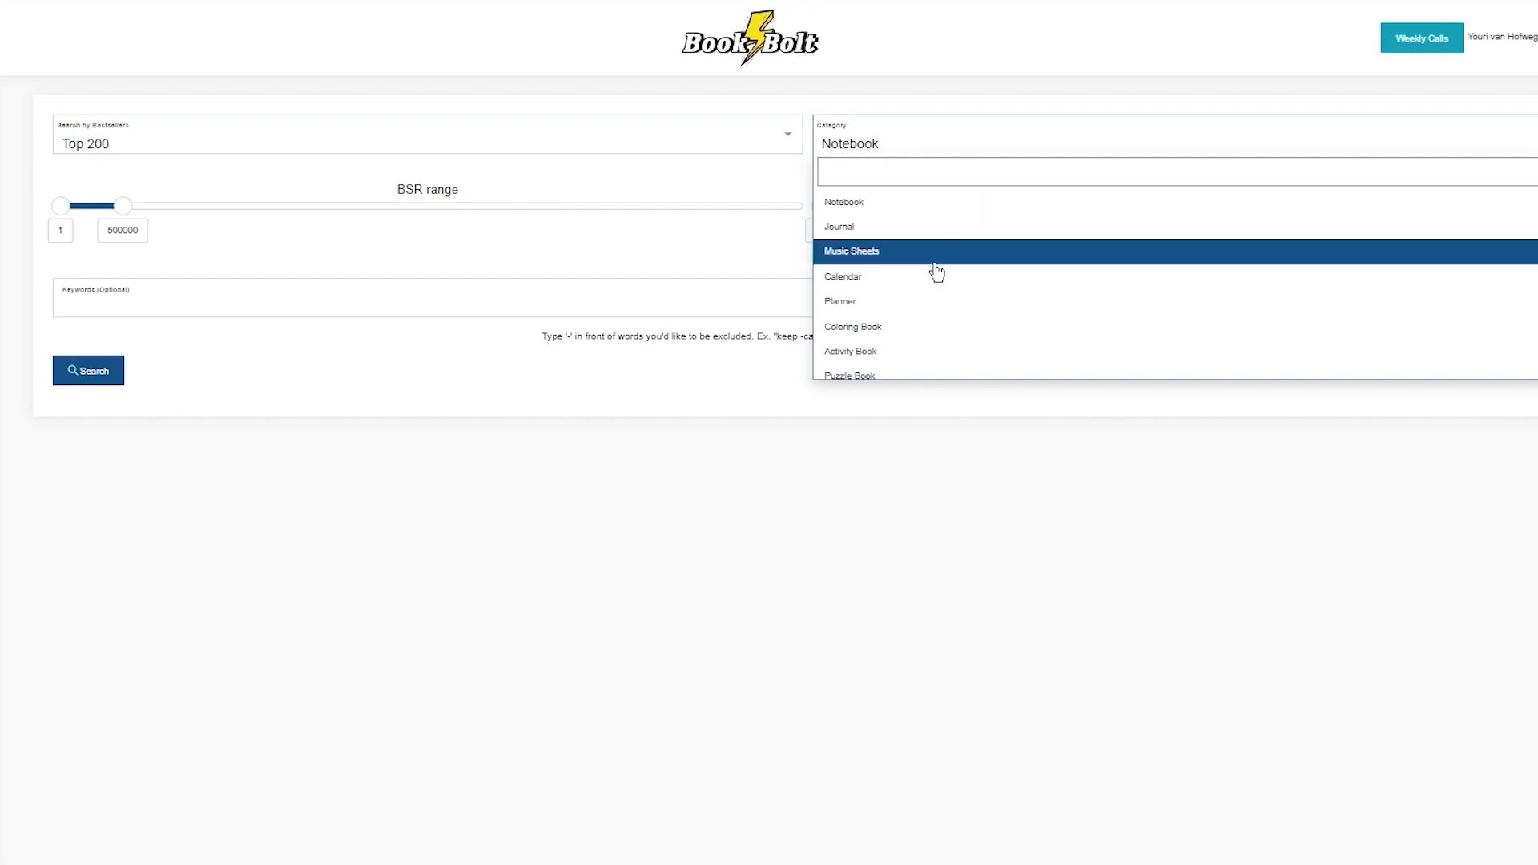
pyautogui.click(964, 326)
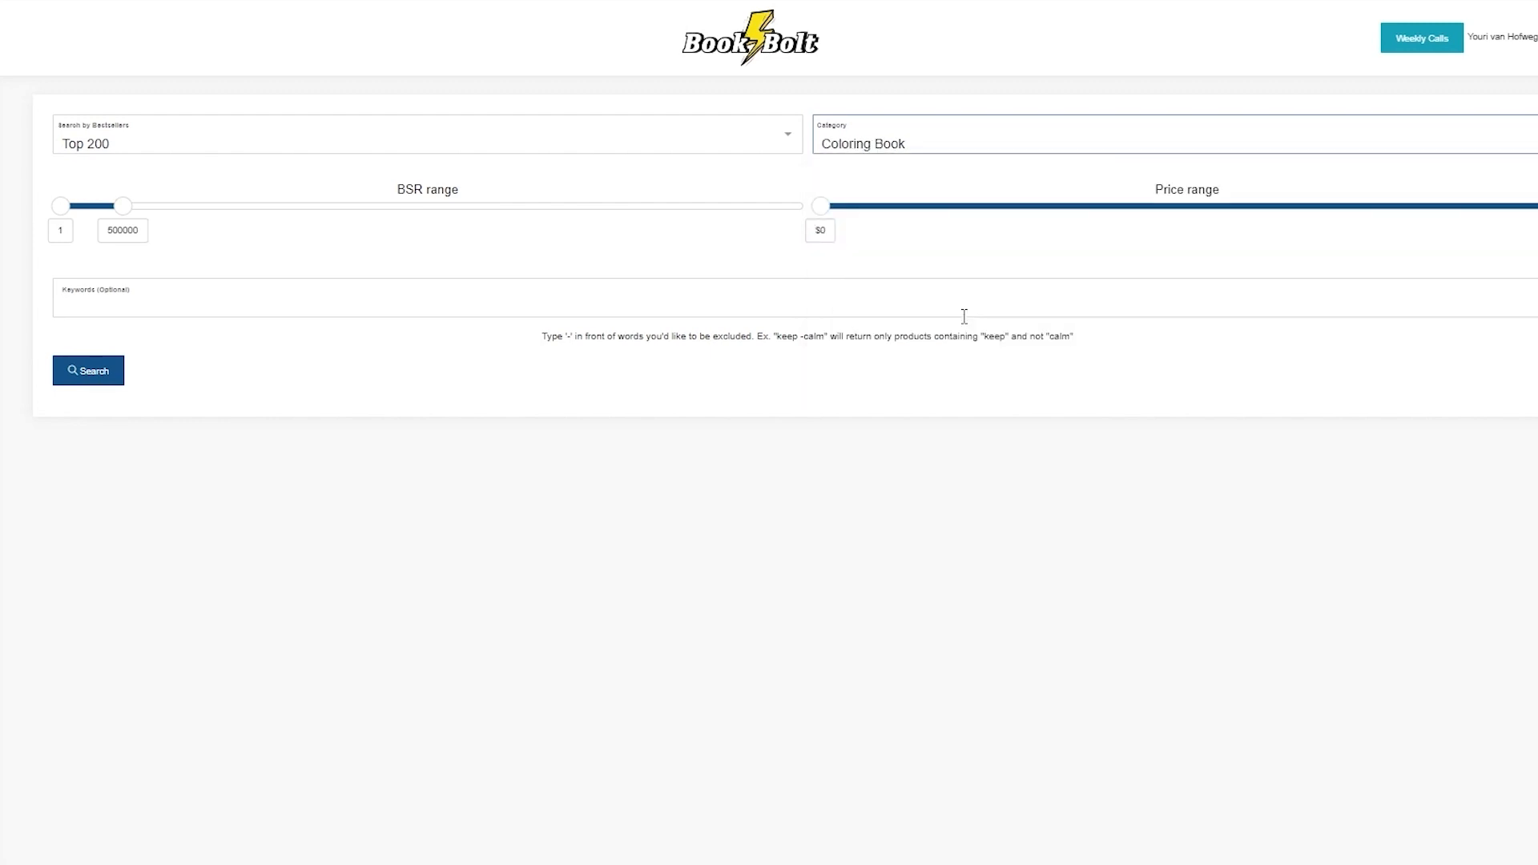
# Step: Run a search for "dog" coloring books with a maximum BSR of 45167 and a maximum price of $30
pyautogui.moveTo(126, 206); pyautogui.dragTo(69, 257)
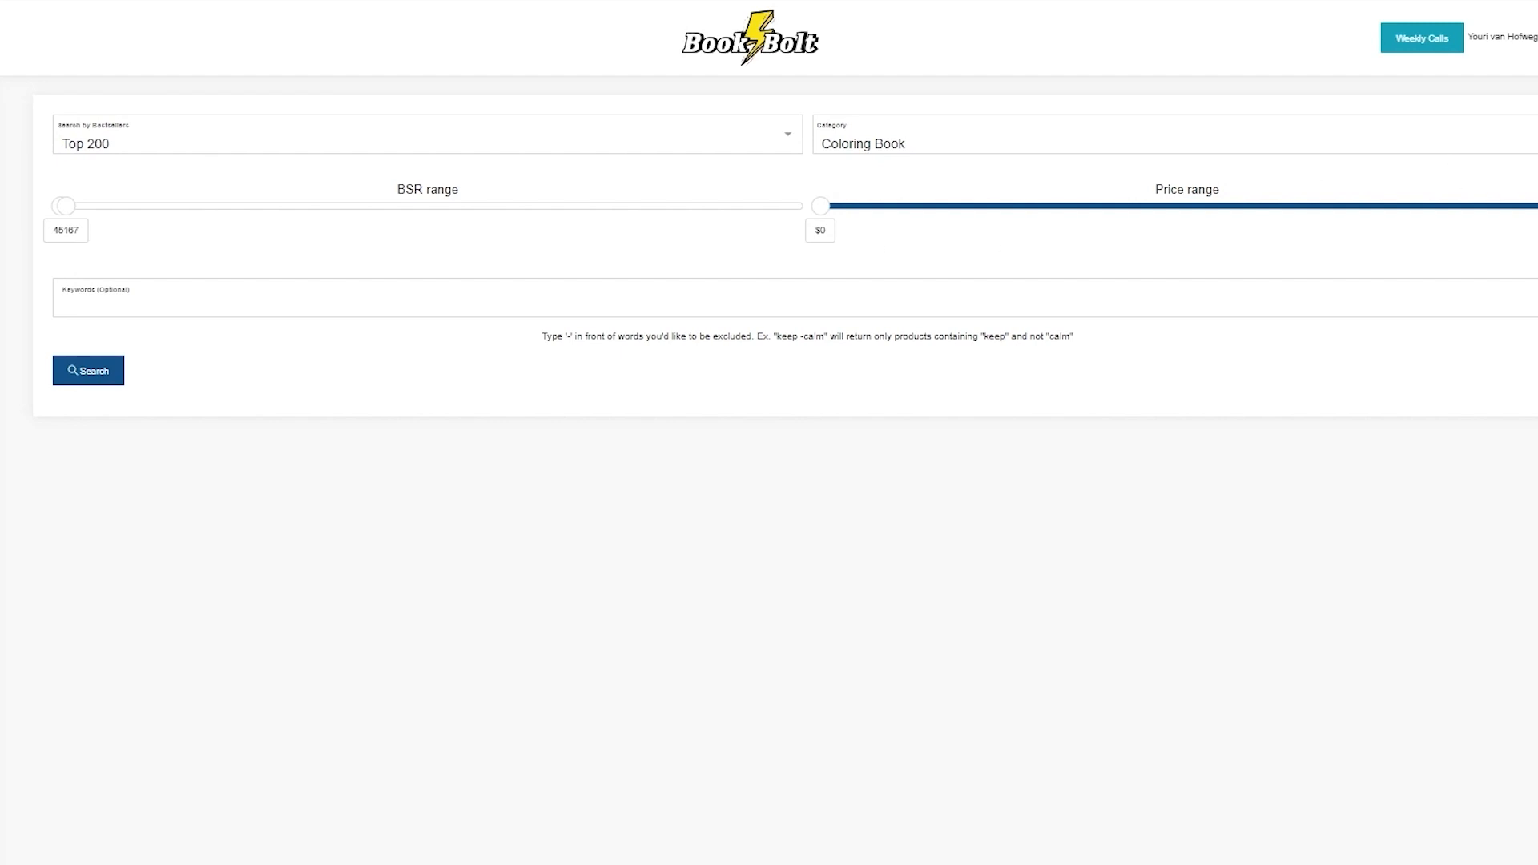
pyautogui.moveTo(1537, 287); pyautogui.dragTo(1050, 312)
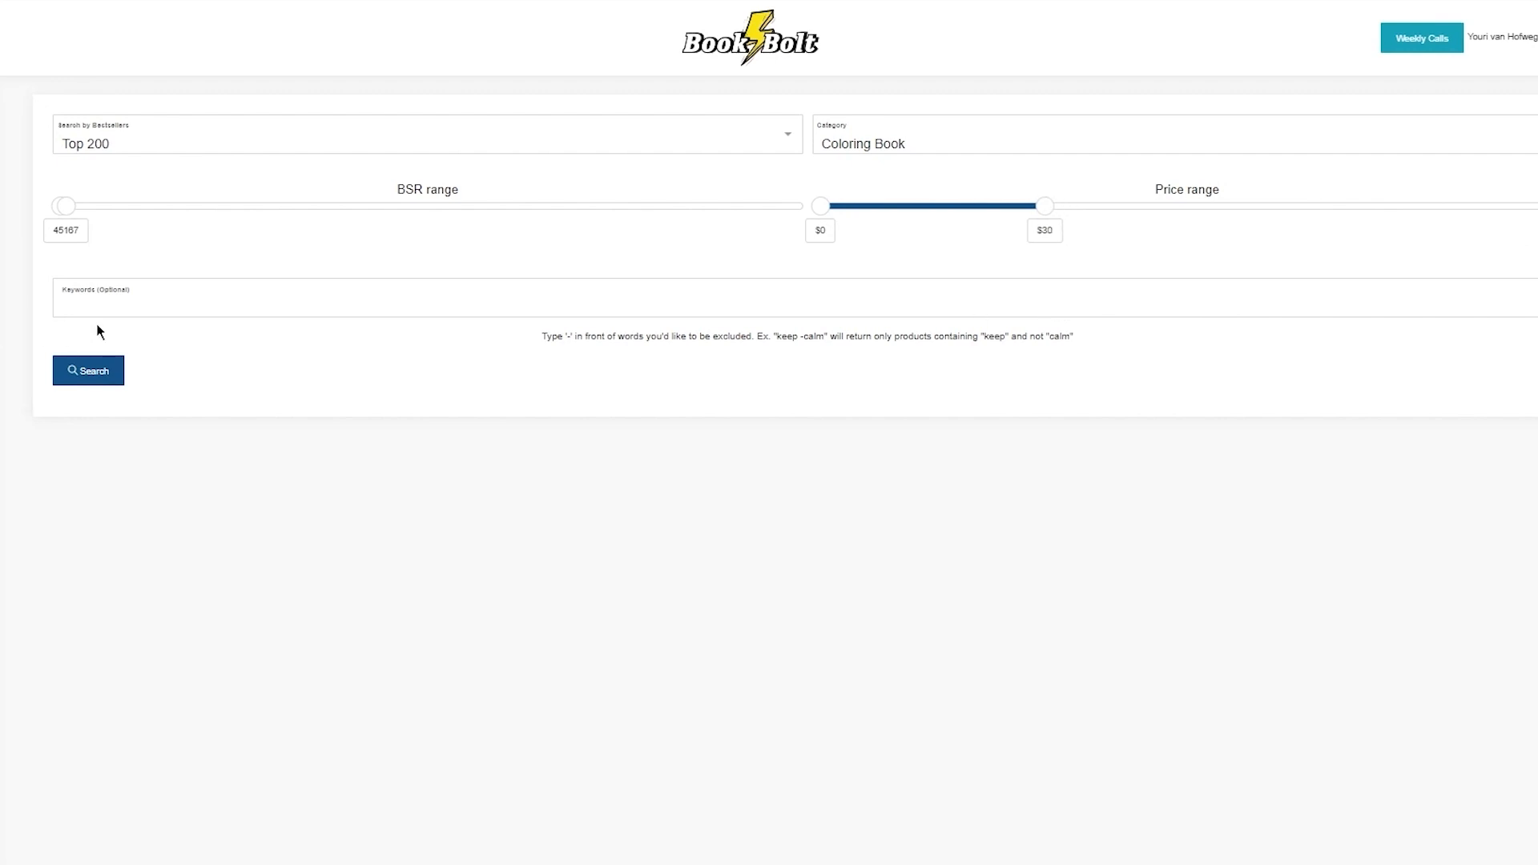
pyautogui.click(169, 290)
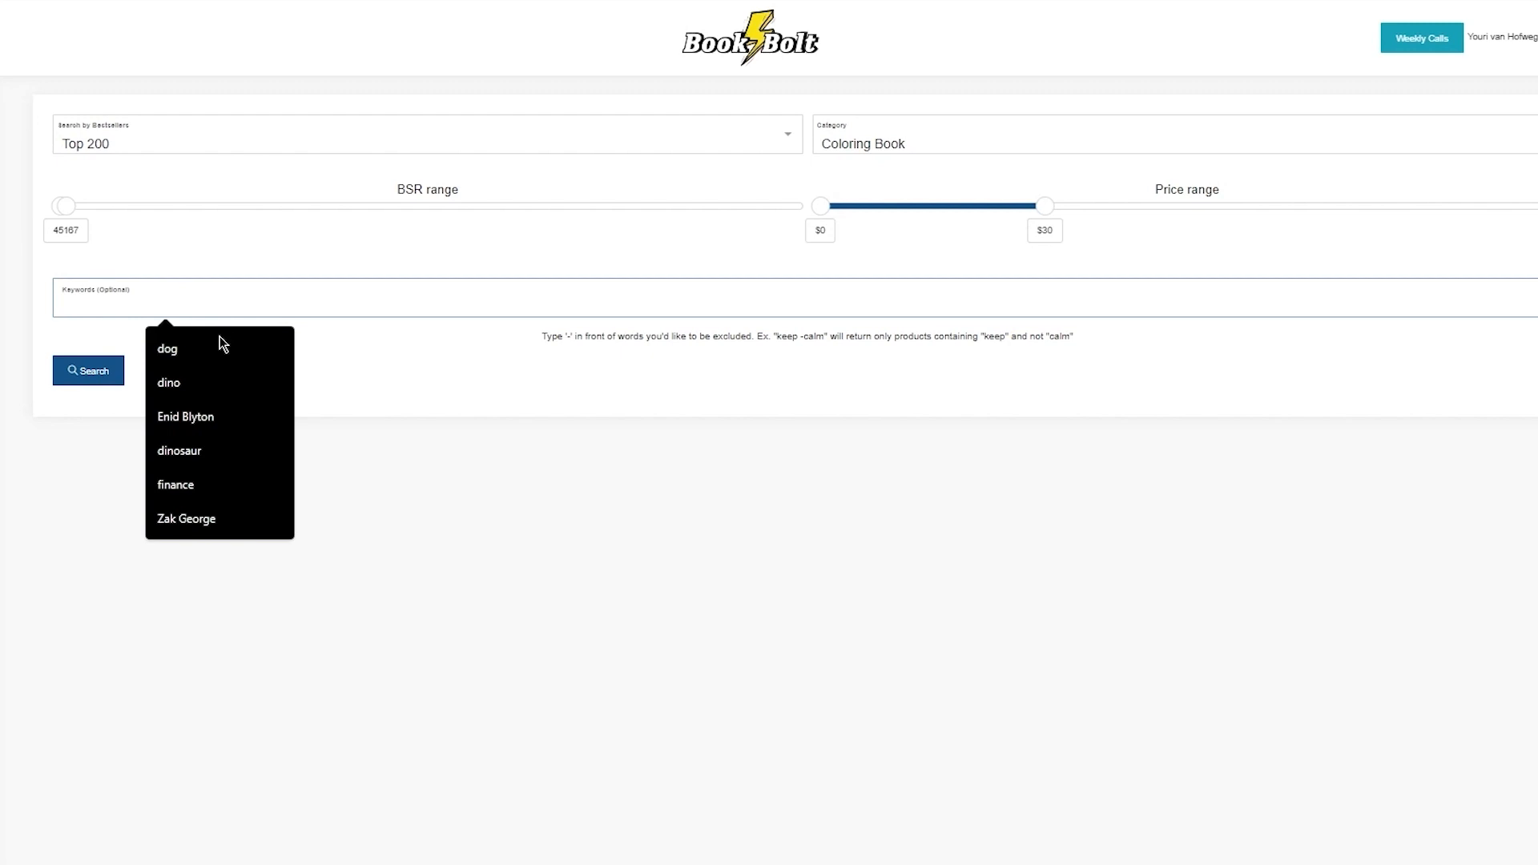
pyautogui.click(200, 357)
pyautogui.click(79, 380)
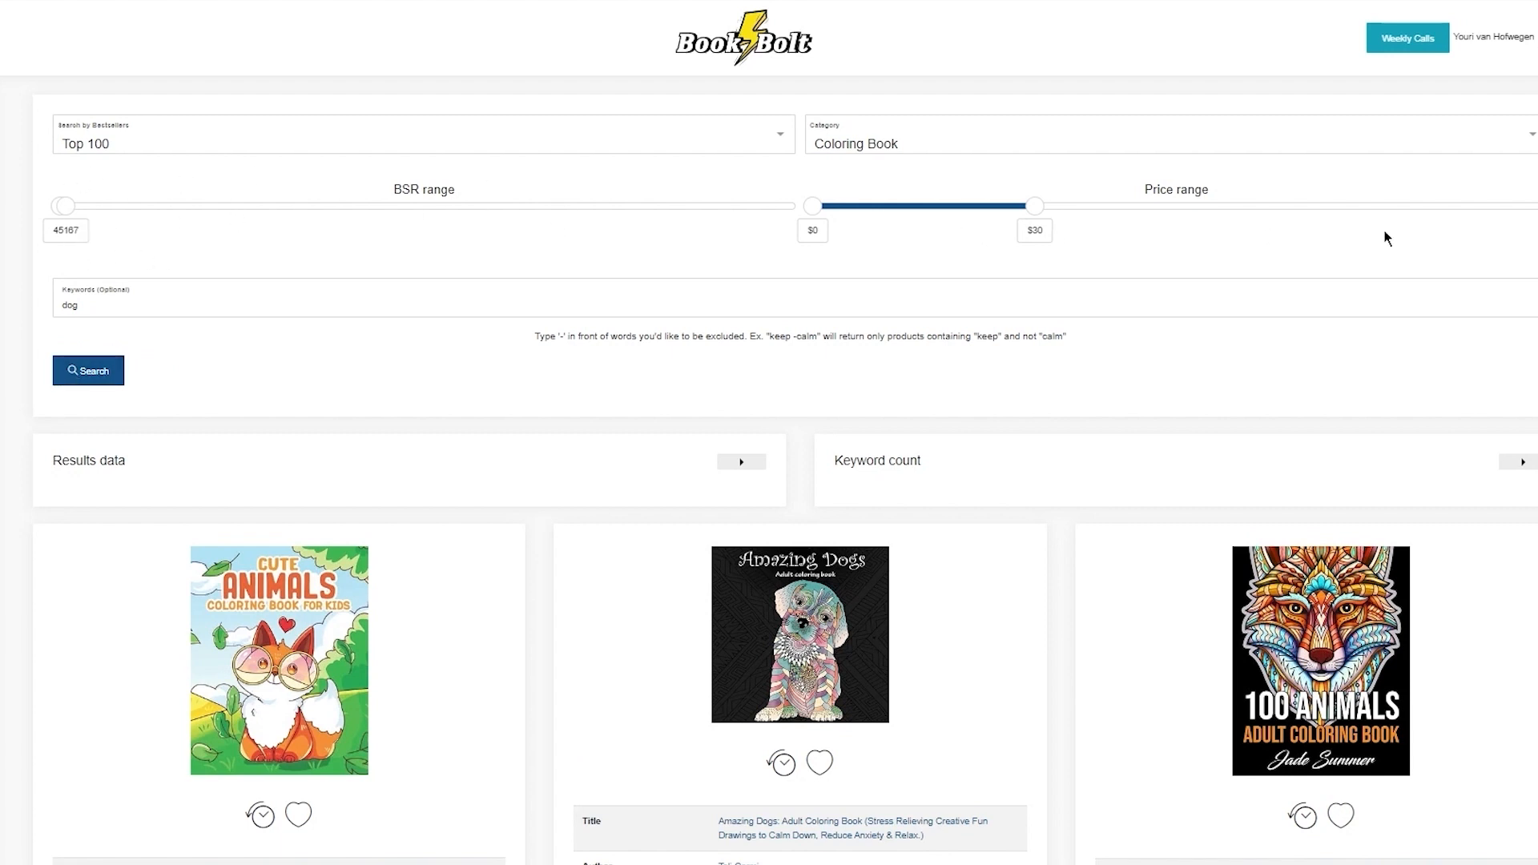
# Step: Examine the dog coloring book results, comparing titles, reviews, publication dates, prices, BSR and estimated sales
pyautogui.scroll(-7, 1103, 234)
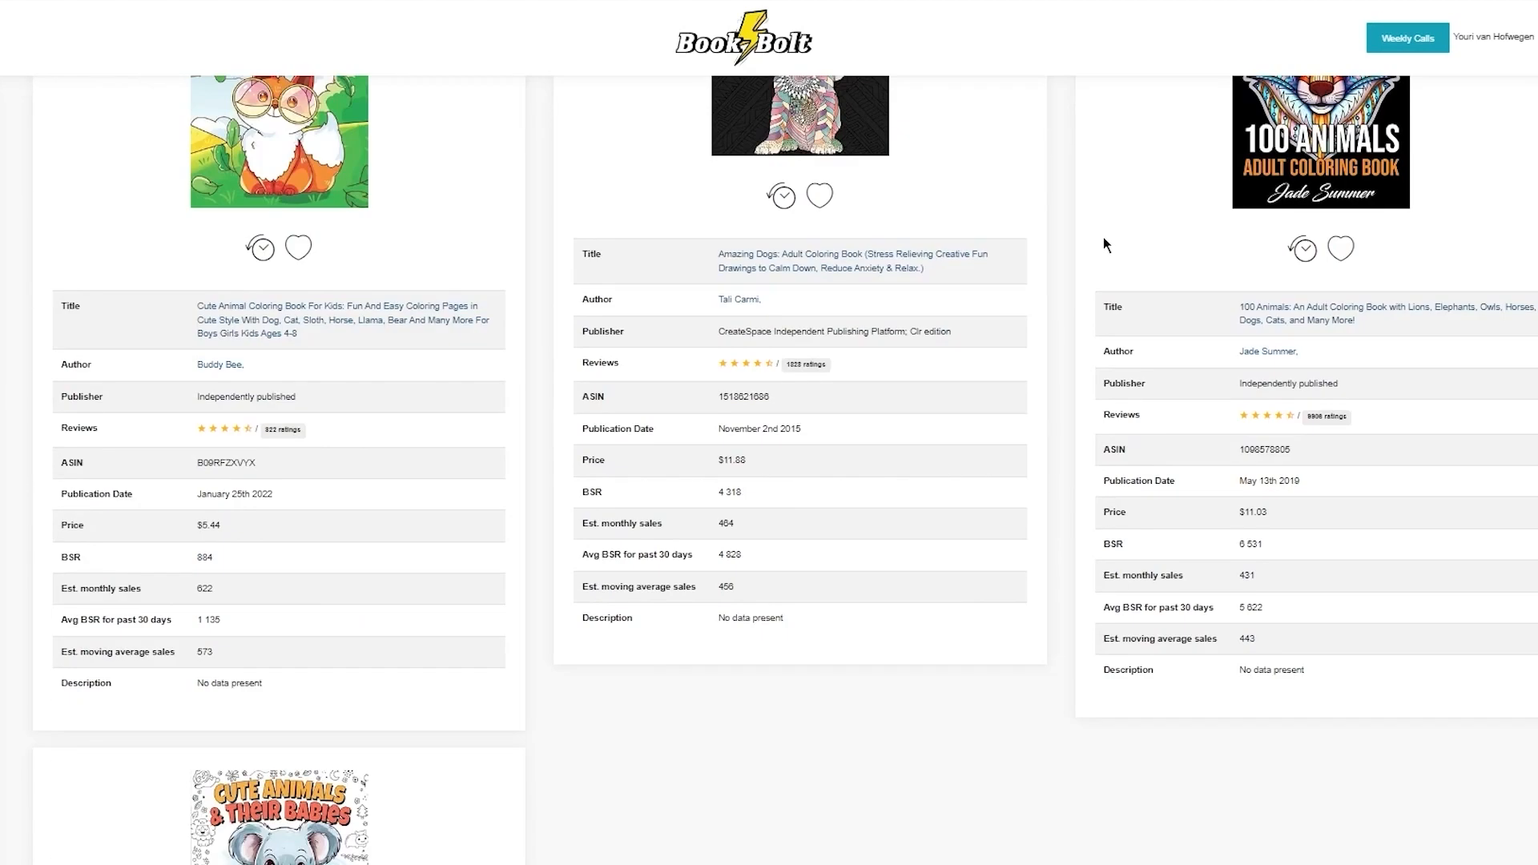
pyautogui.scroll(3, 468, 288)
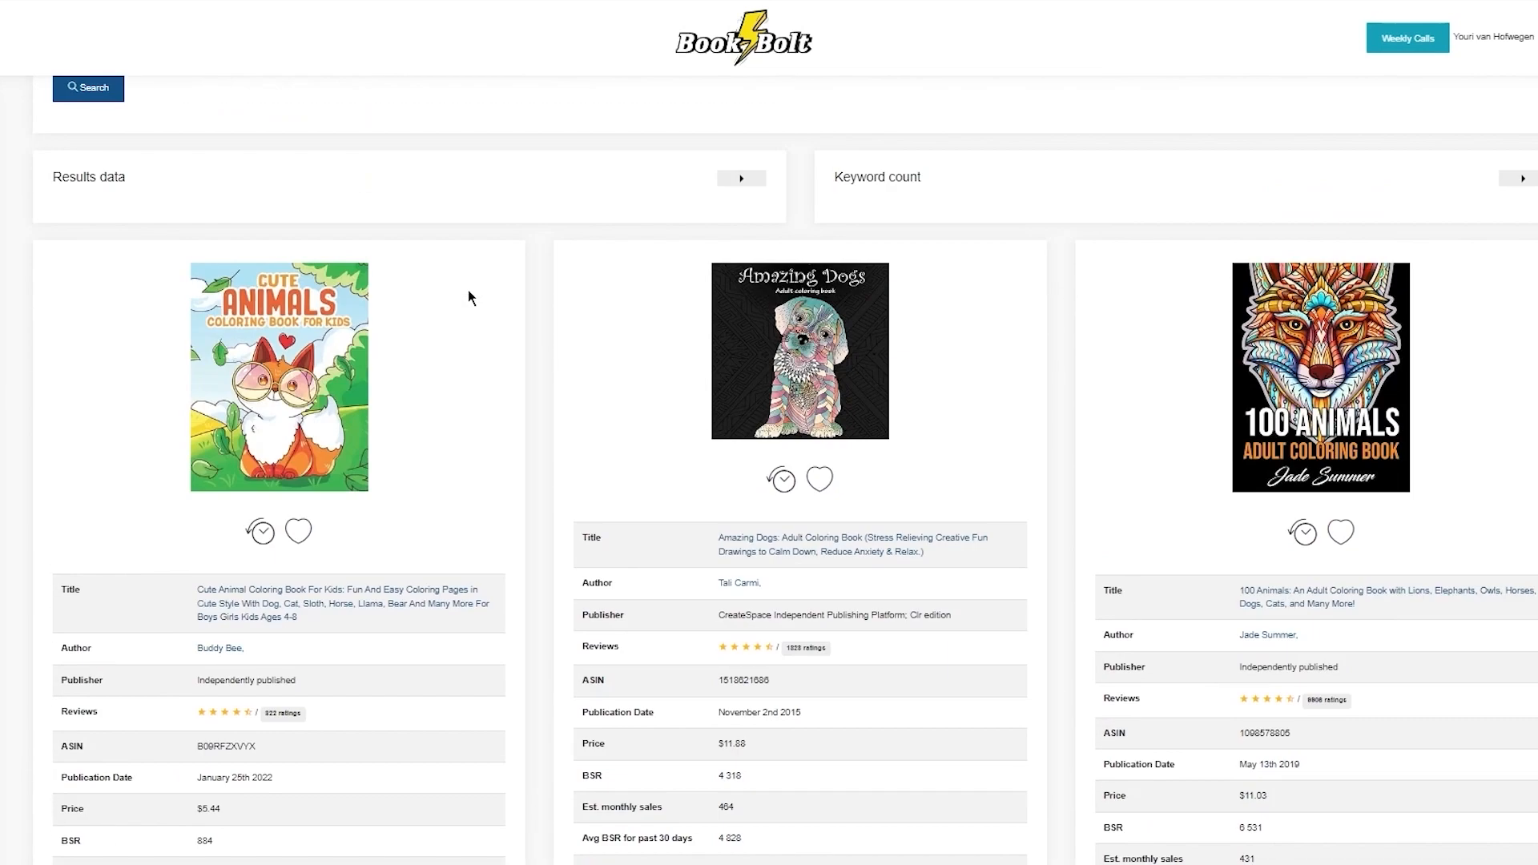
pyautogui.scroll(-1, 468, 290)
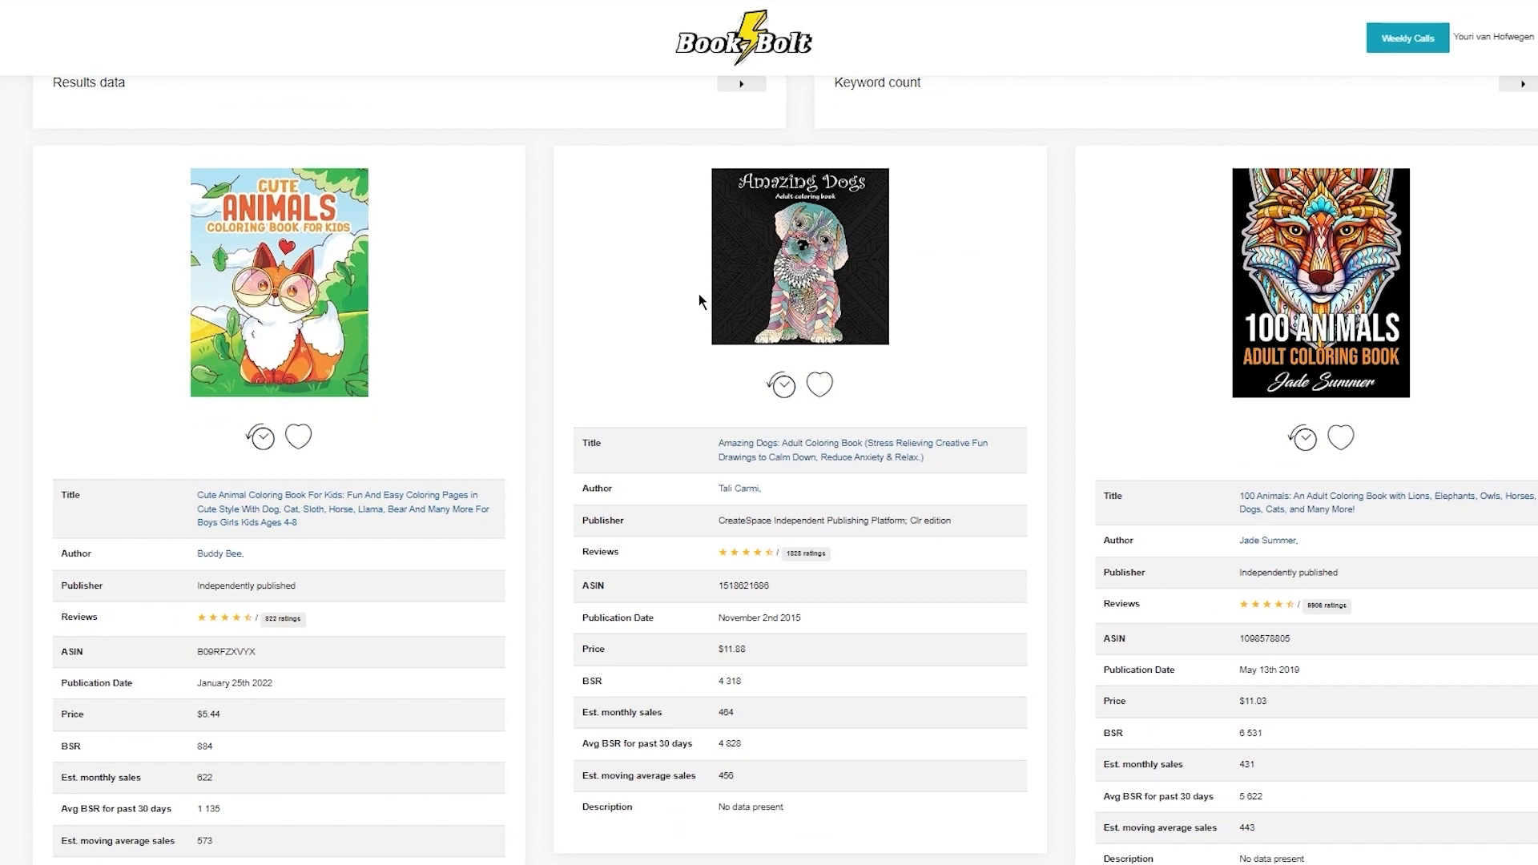
pyautogui.scroll(-11, 1186, 433)
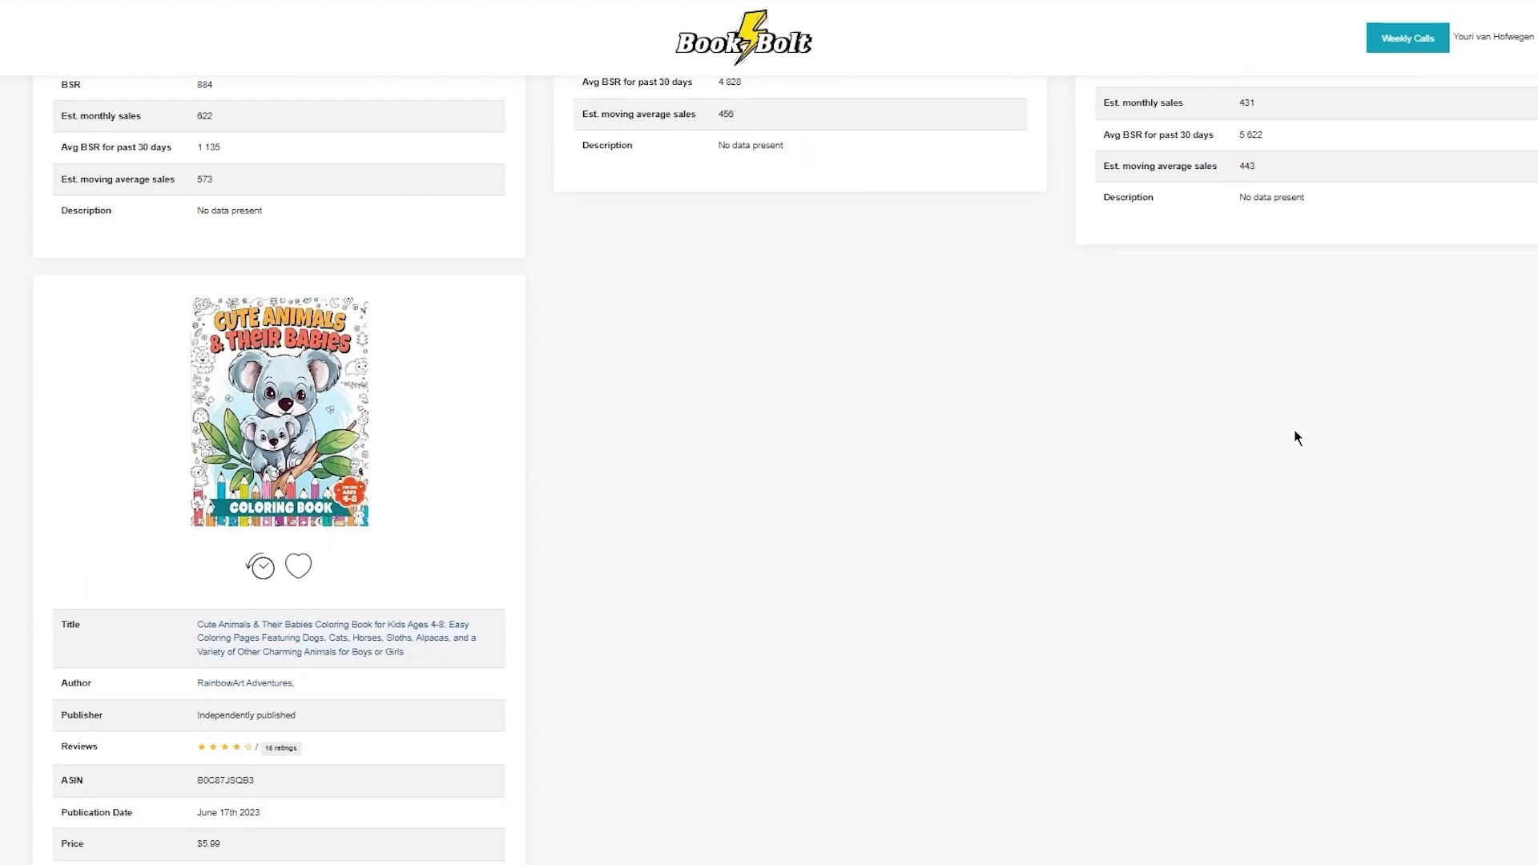
pyautogui.scroll(9, 862, 396)
pyautogui.scroll(-10, 862, 396)
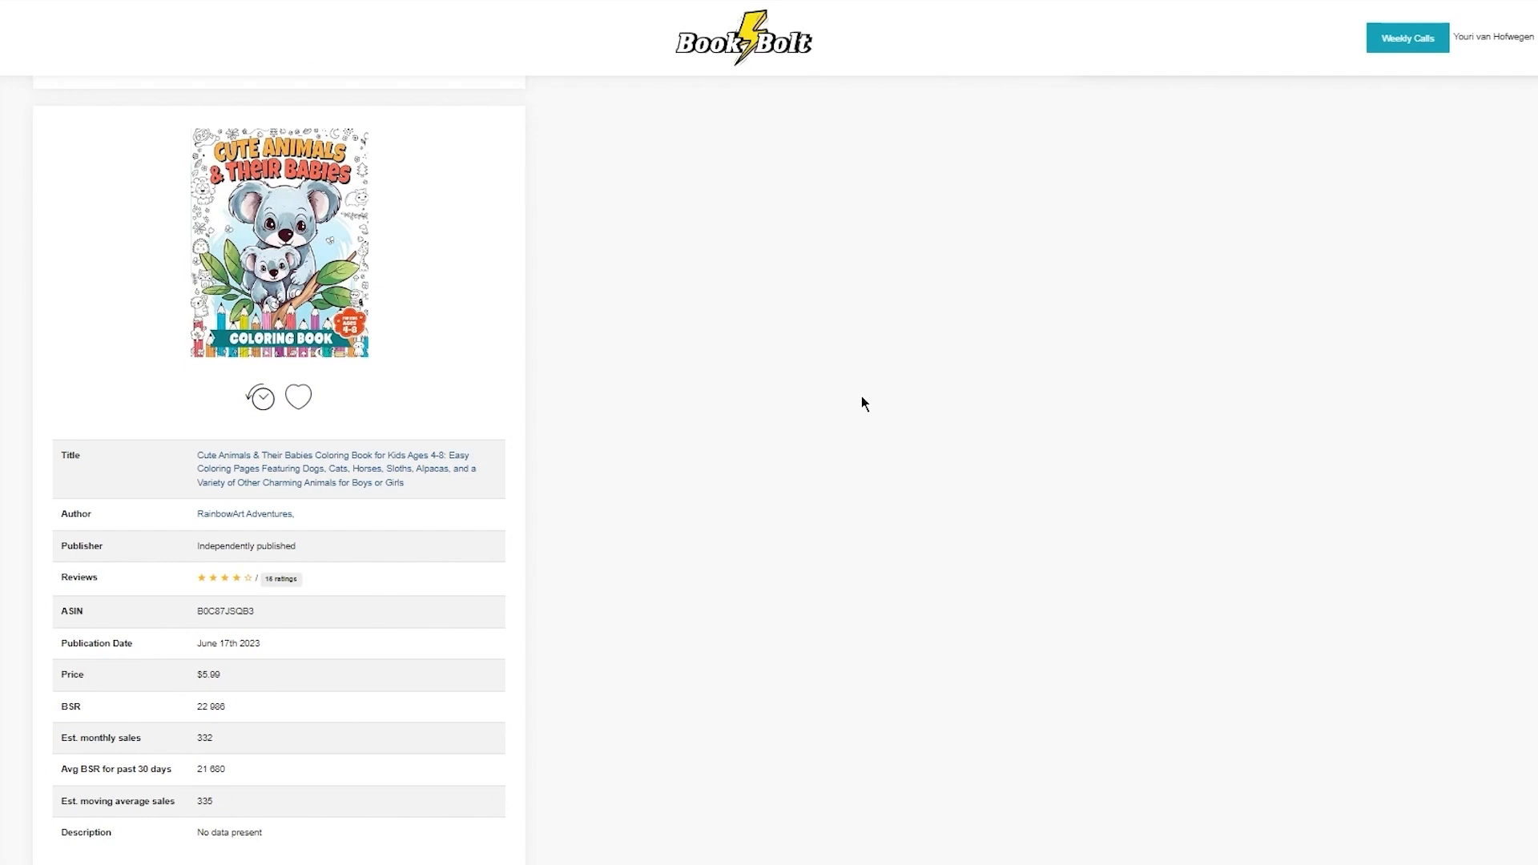
pyautogui.scroll(6, 862, 396)
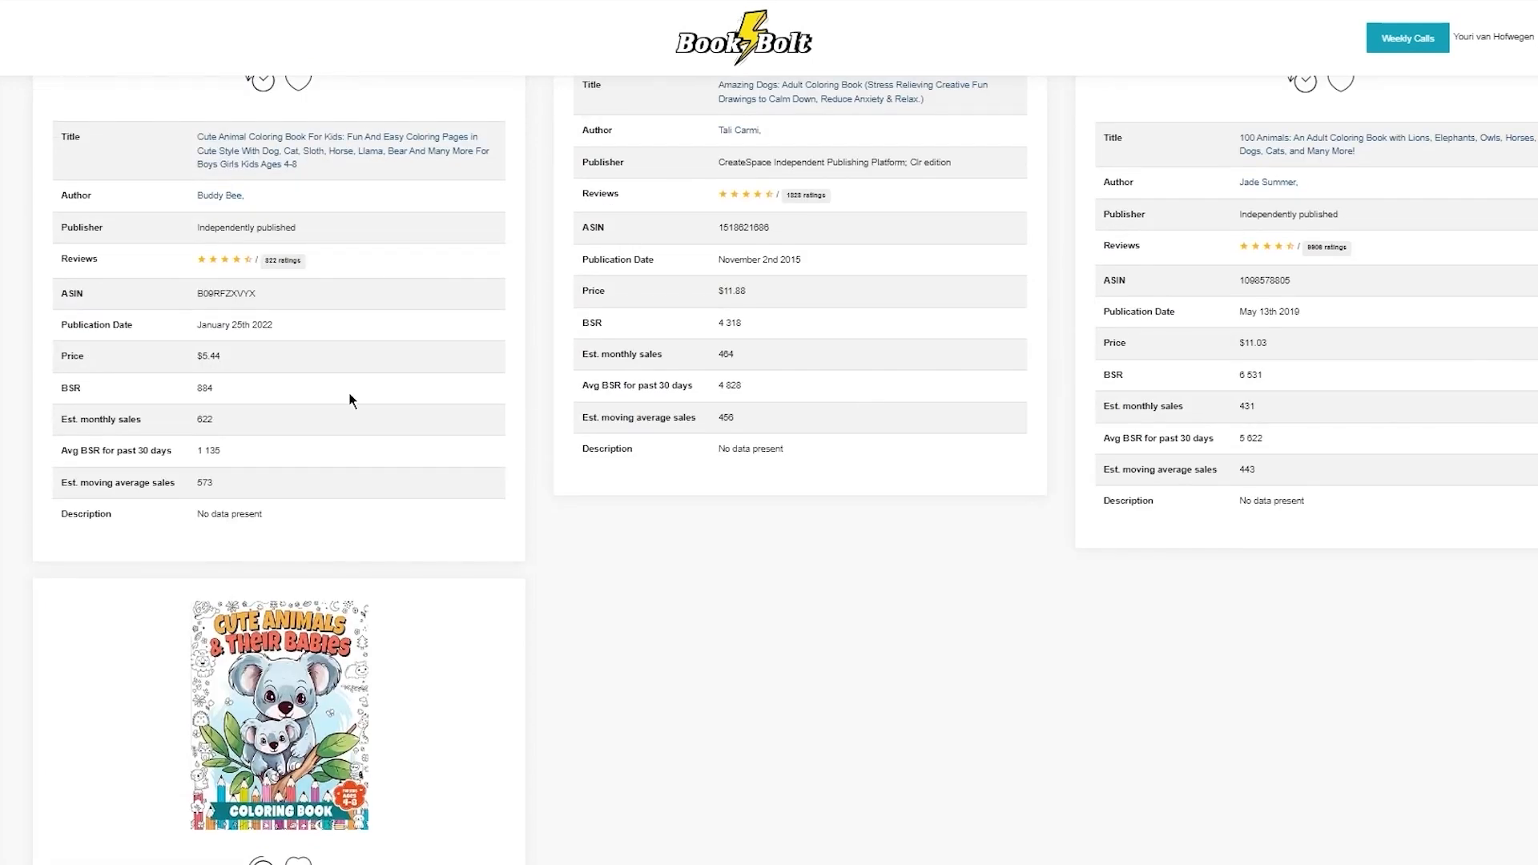
pyautogui.scroll(-6, 301, 429)
pyautogui.scroll(15, 362, 429)
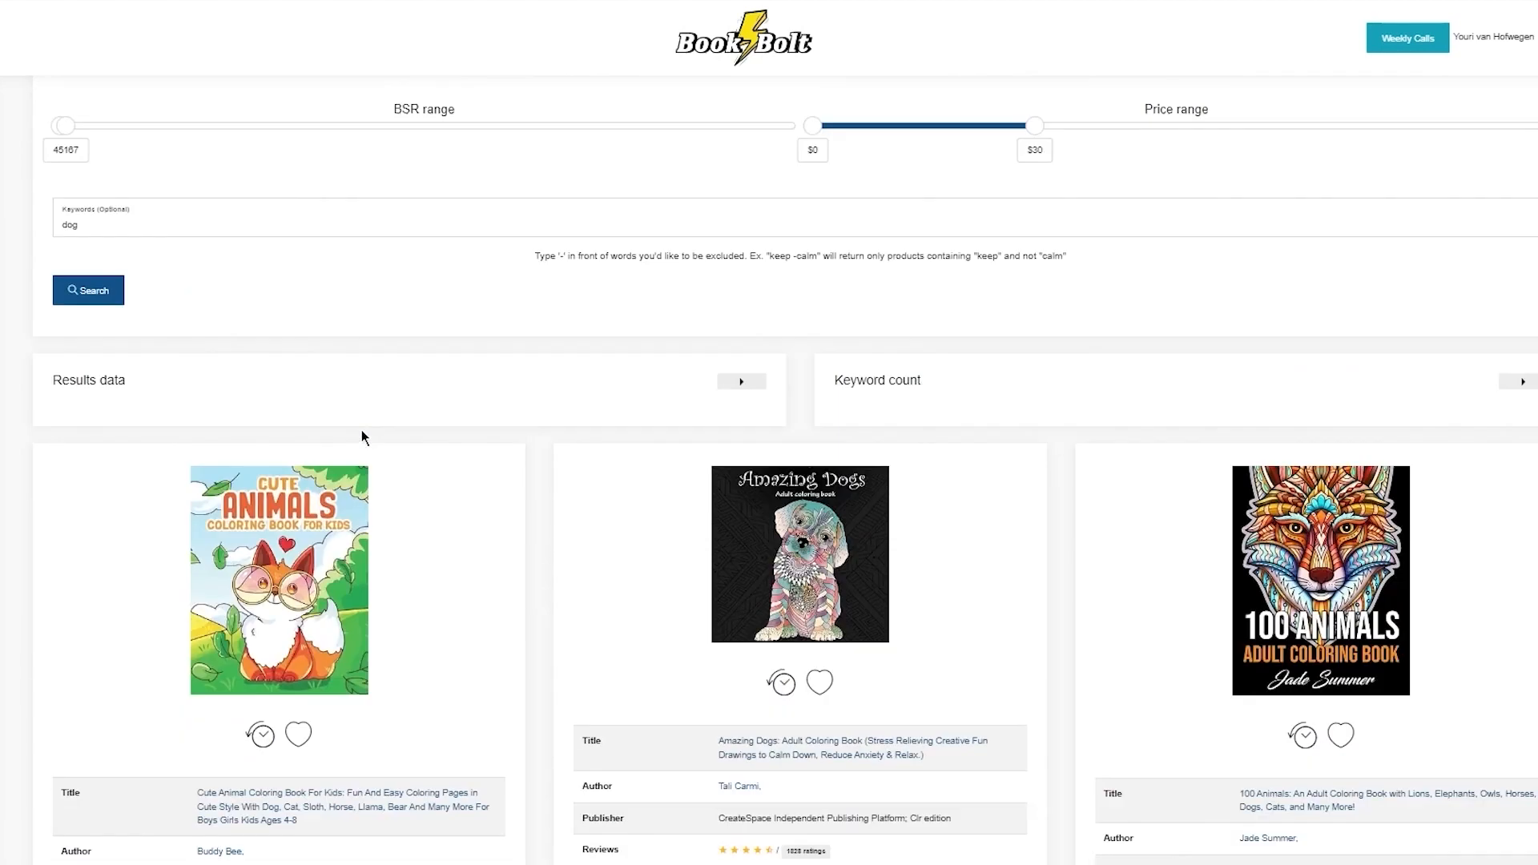
# Step: Raise the upper price limit well above $30, select the Top 100 bestsellers and rerun the "dog" search
pyautogui.moveTo(1035, 206); pyautogui.dragTo(1525, 207)
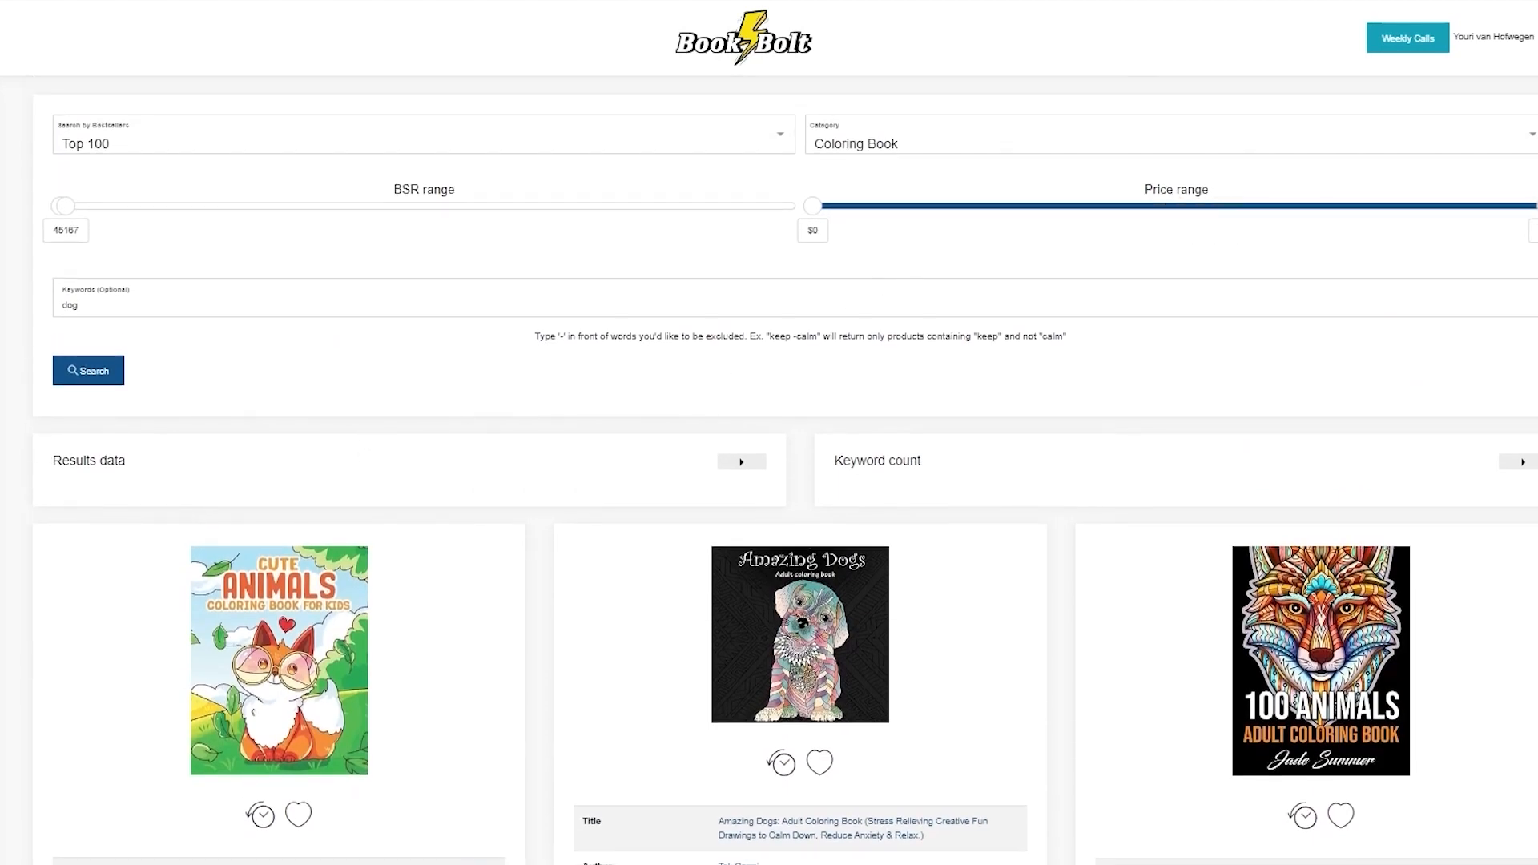
pyautogui.click(610, 156)
pyautogui.click(199, 205)
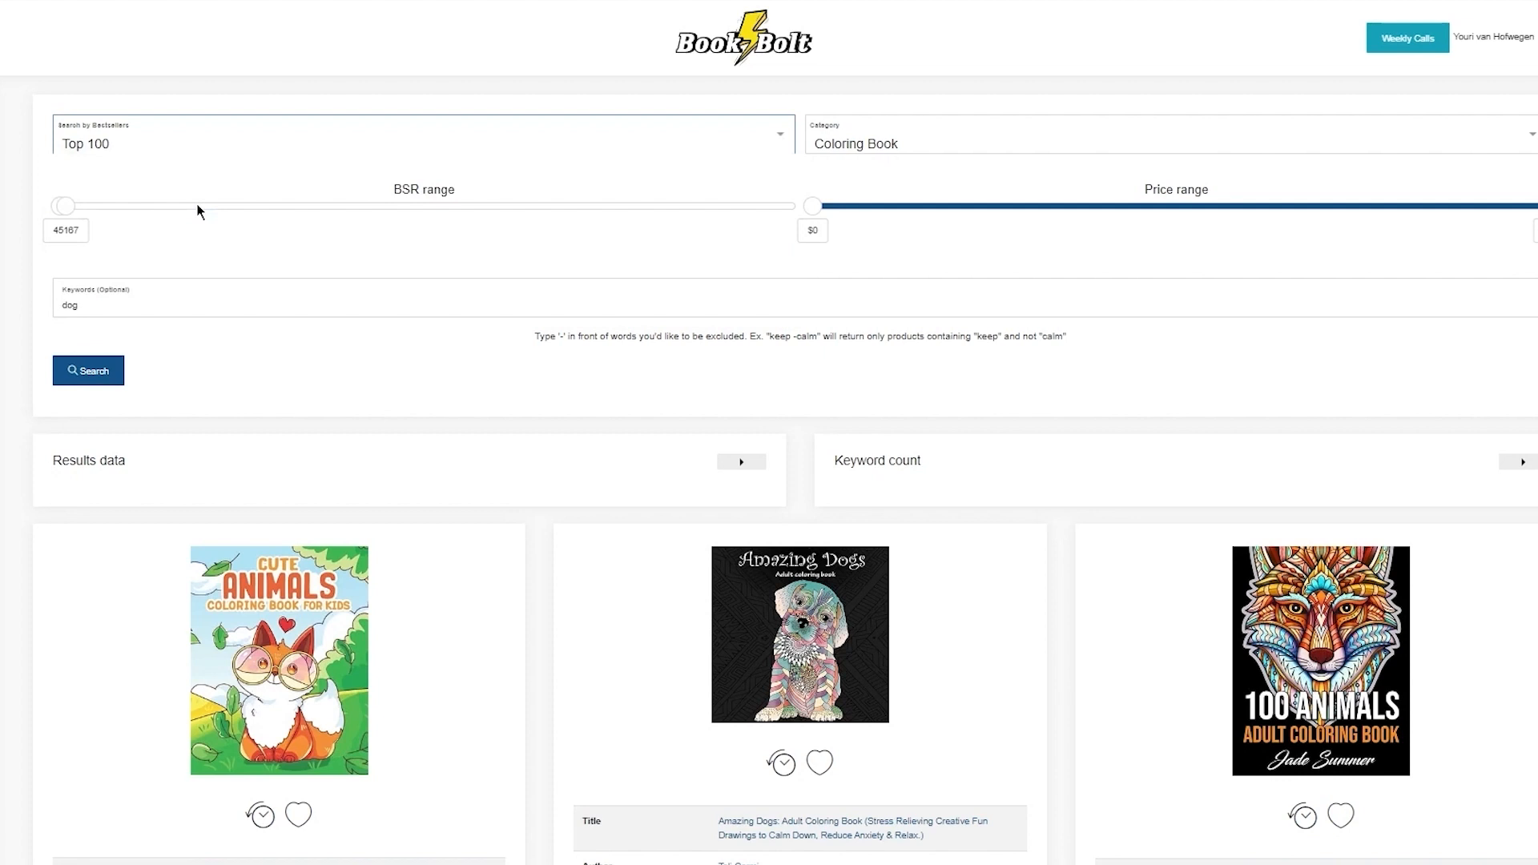
pyautogui.click(94, 370)
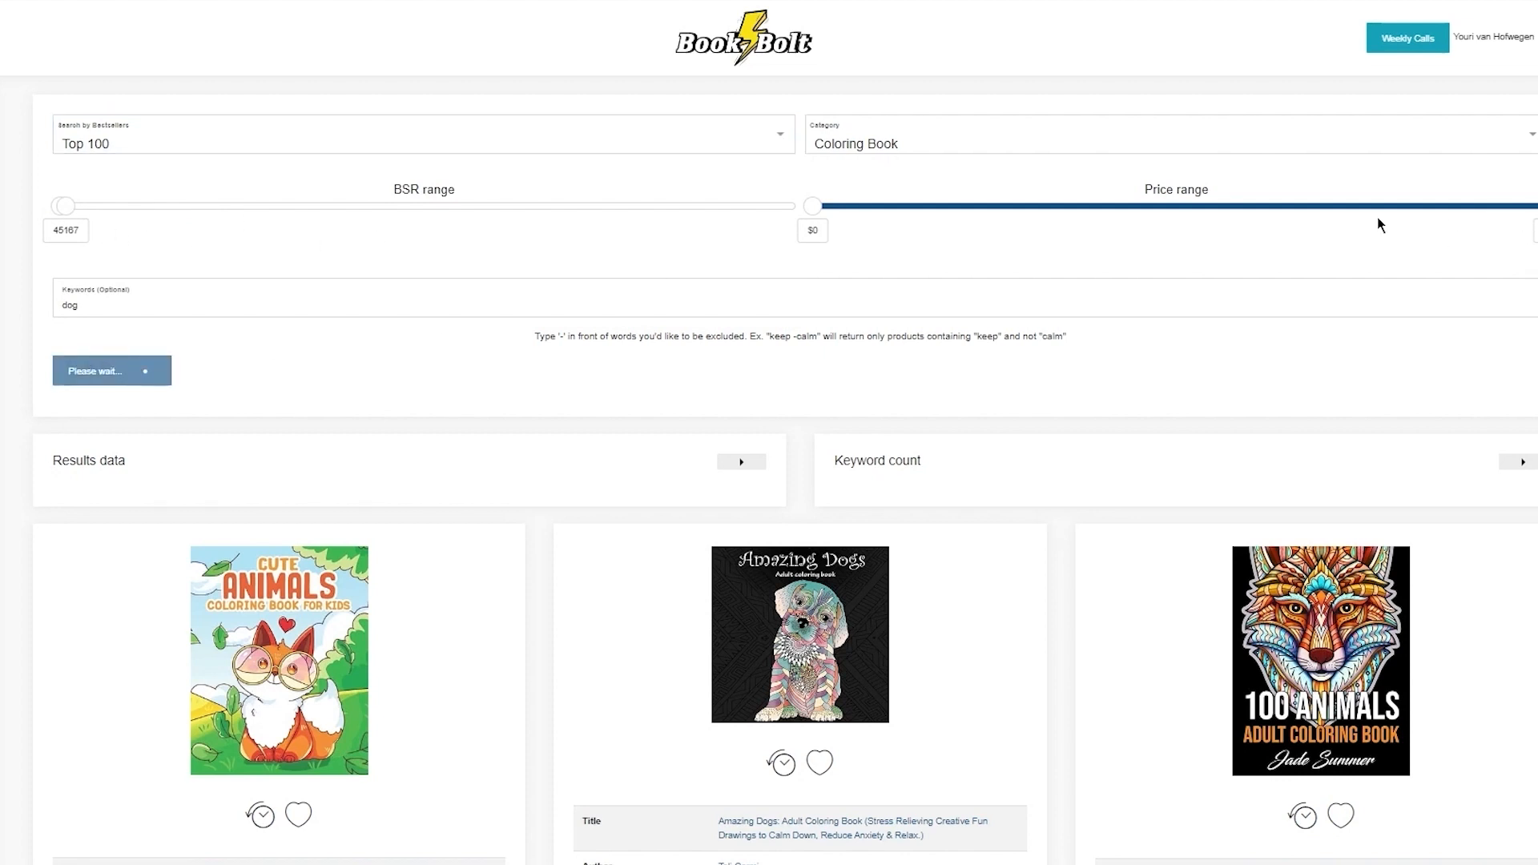
# Step: Review the coloring books returned for the wider price range, checking their BSR and sales figures against the filters
pyautogui.scroll(-12, 468, 240)
pyautogui.scroll(12, 484, 251)
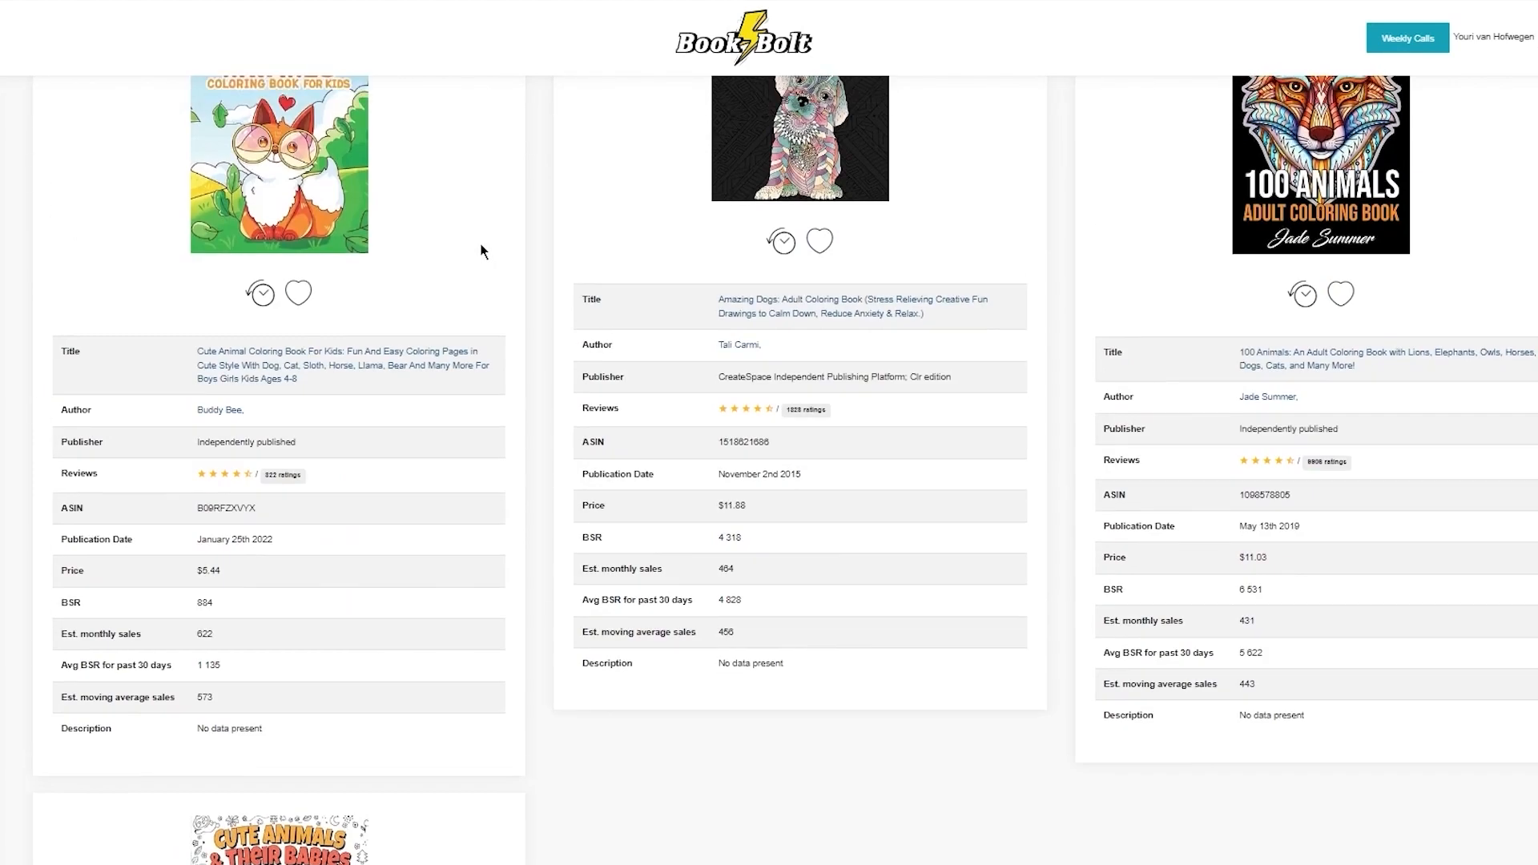
pyautogui.scroll(-4, 481, 245)
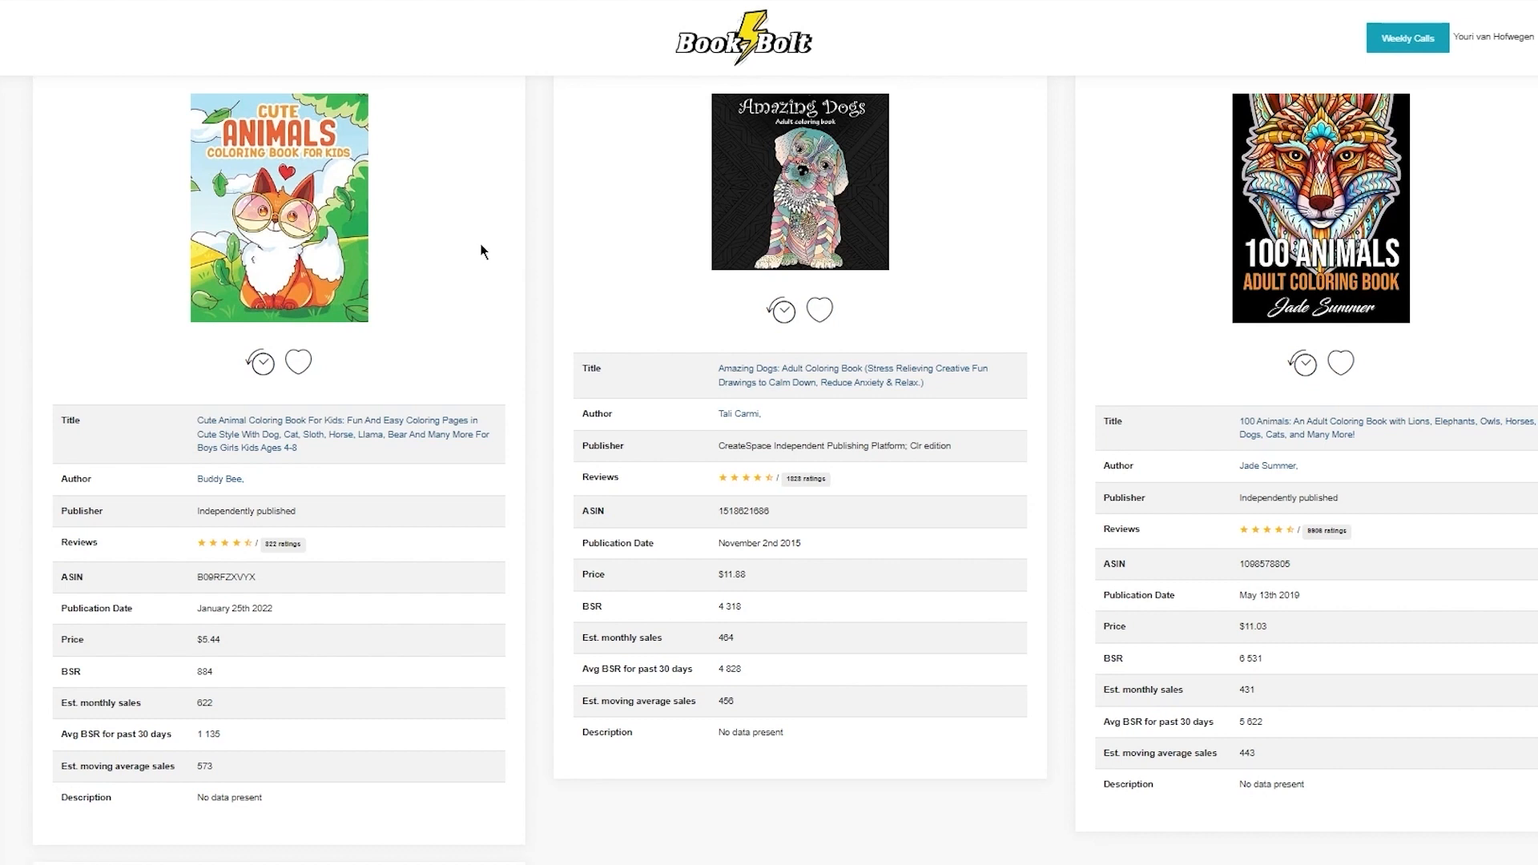
pyautogui.scroll(5, 483, 251)
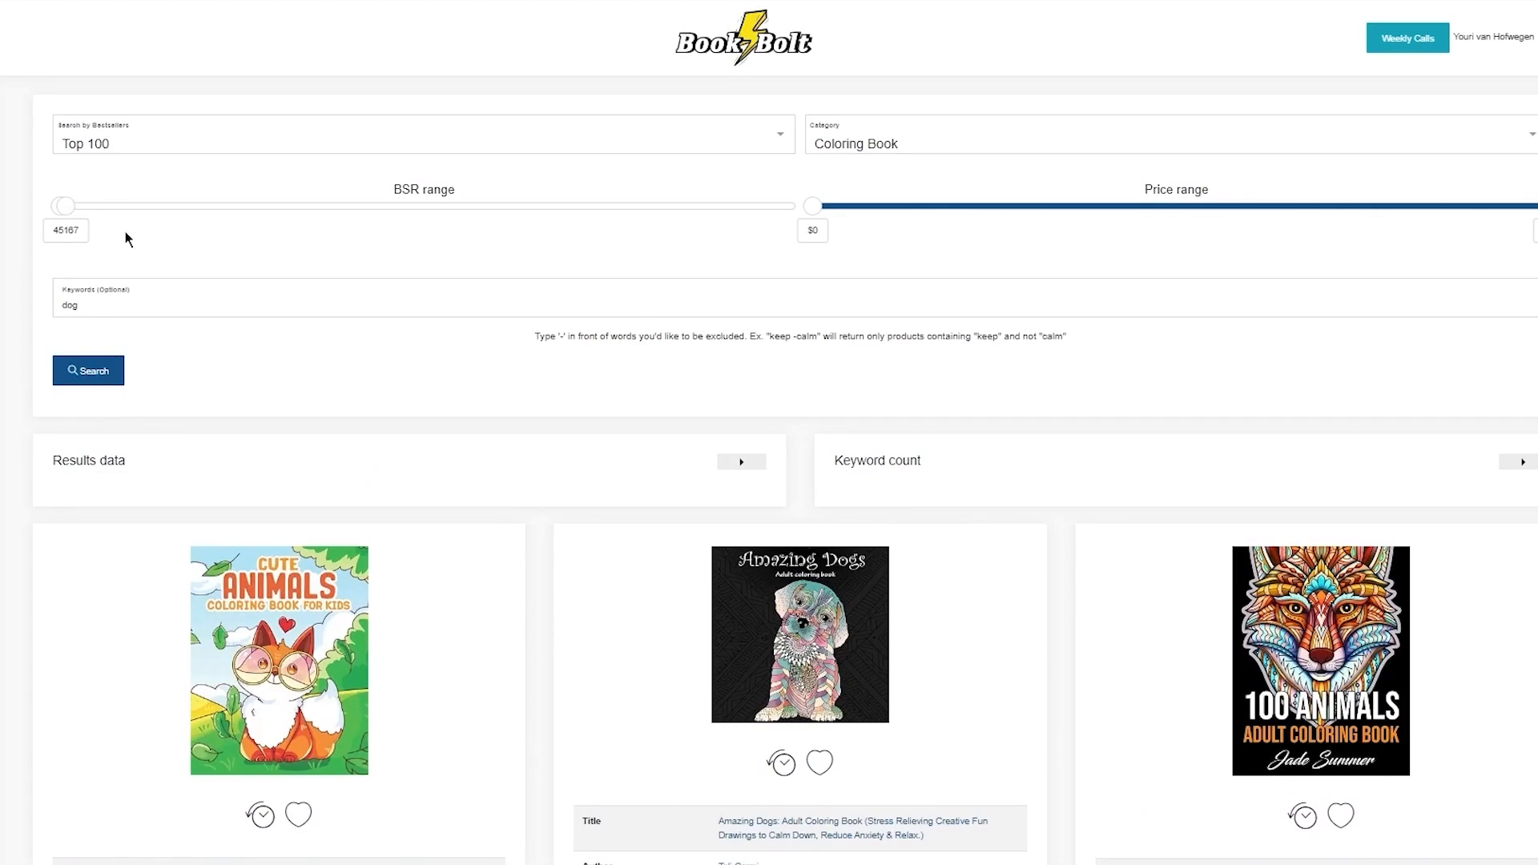
pyautogui.scroll(-5, 126, 238)
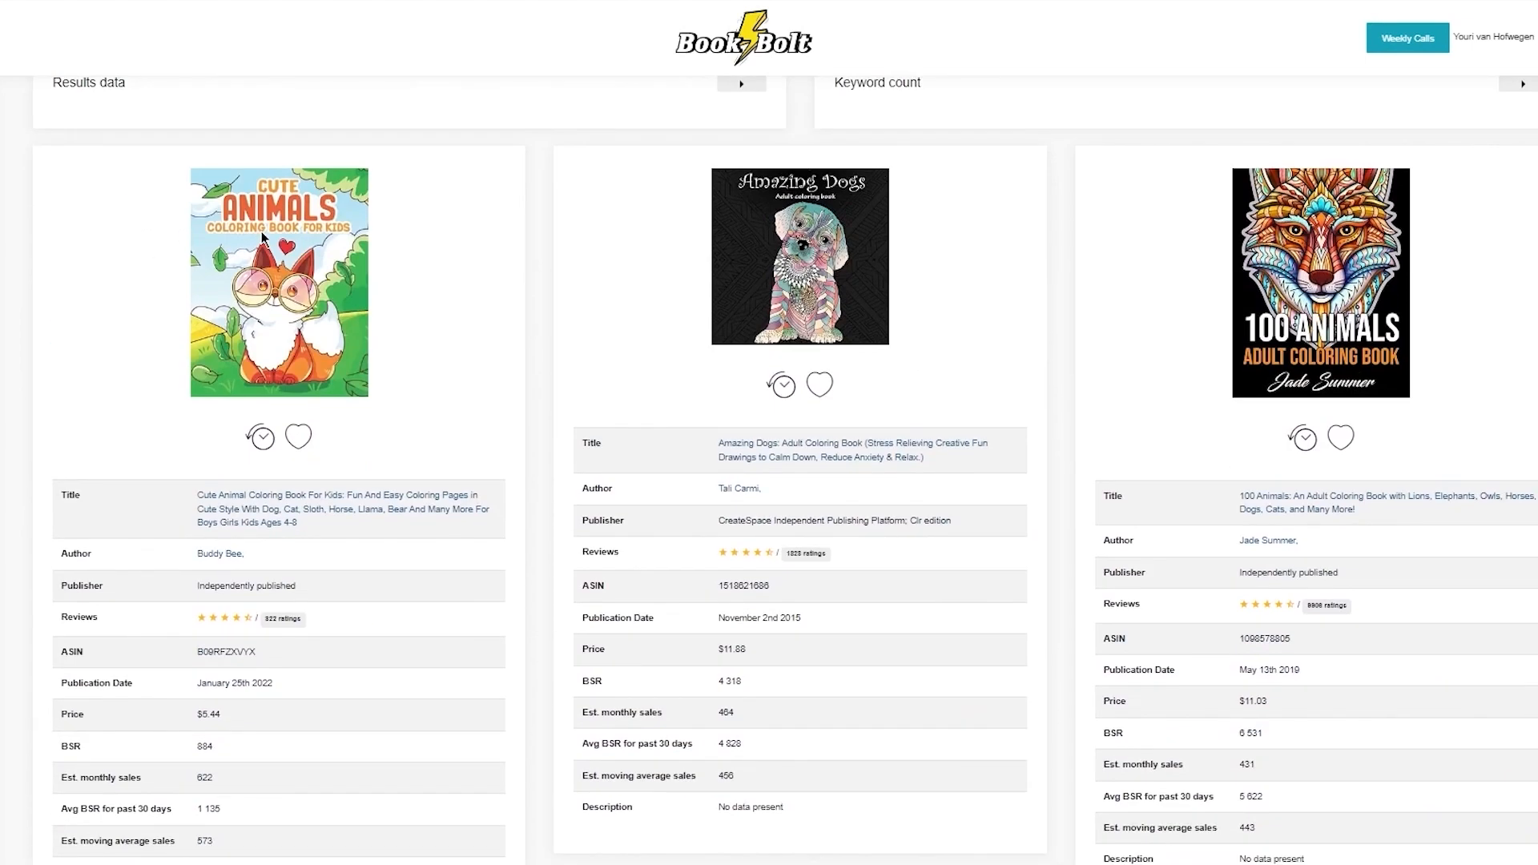
pyautogui.scroll(5, 451, 250)
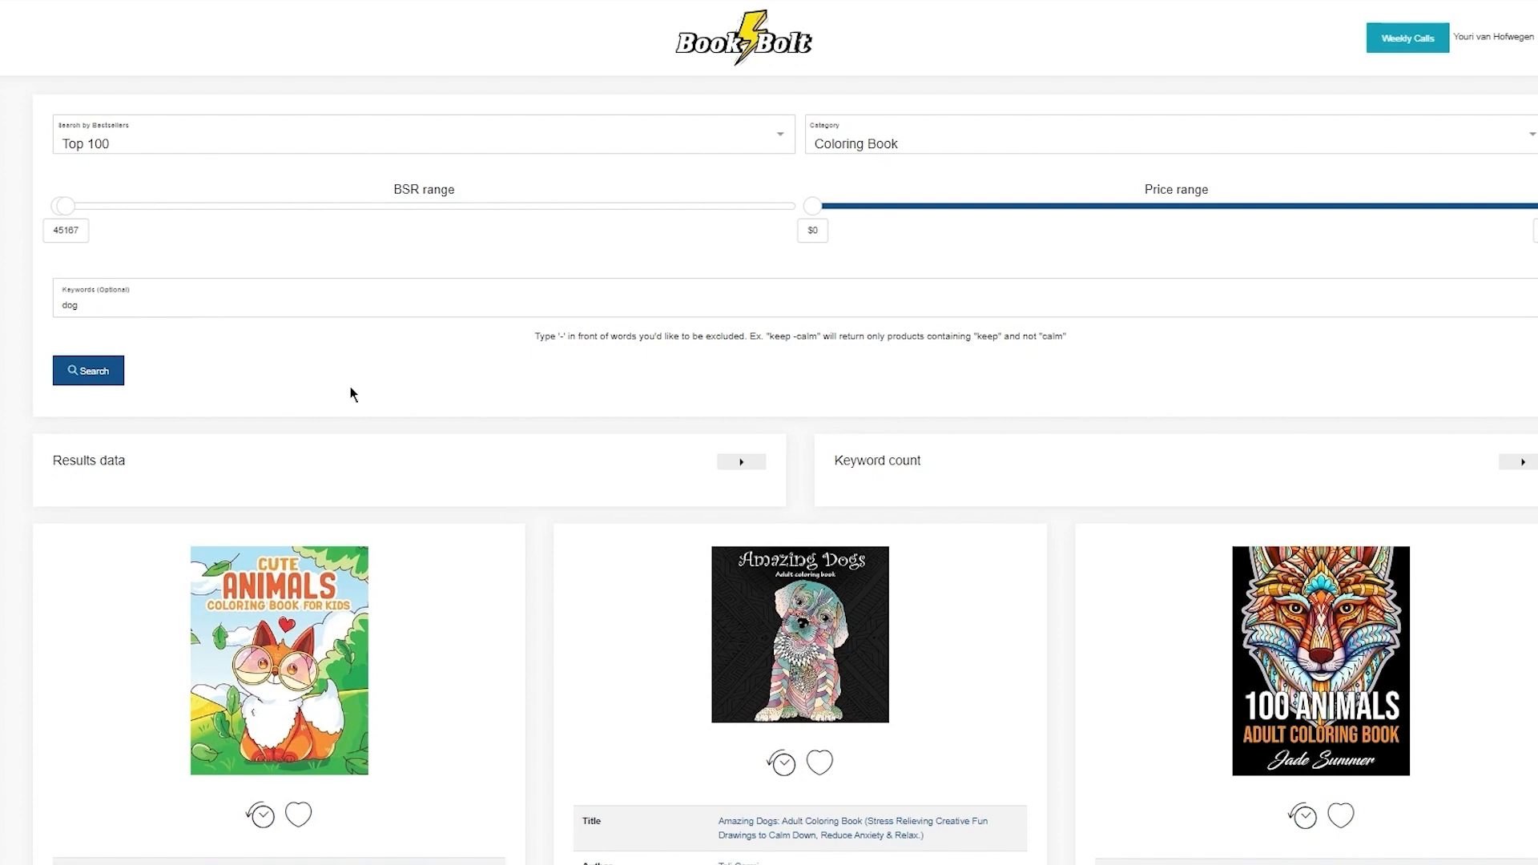
pyautogui.scroll(-9, 361, 393)
pyautogui.scroll(-5, 361, 393)
pyautogui.scroll(15, 384, 395)
# Step: Clear the keyword, search the coloring book bestsellers again and review the returned books
pyautogui.moveTo(213, 284); pyautogui.dragTo(4, 306)
pyautogui.press('BackSpace')
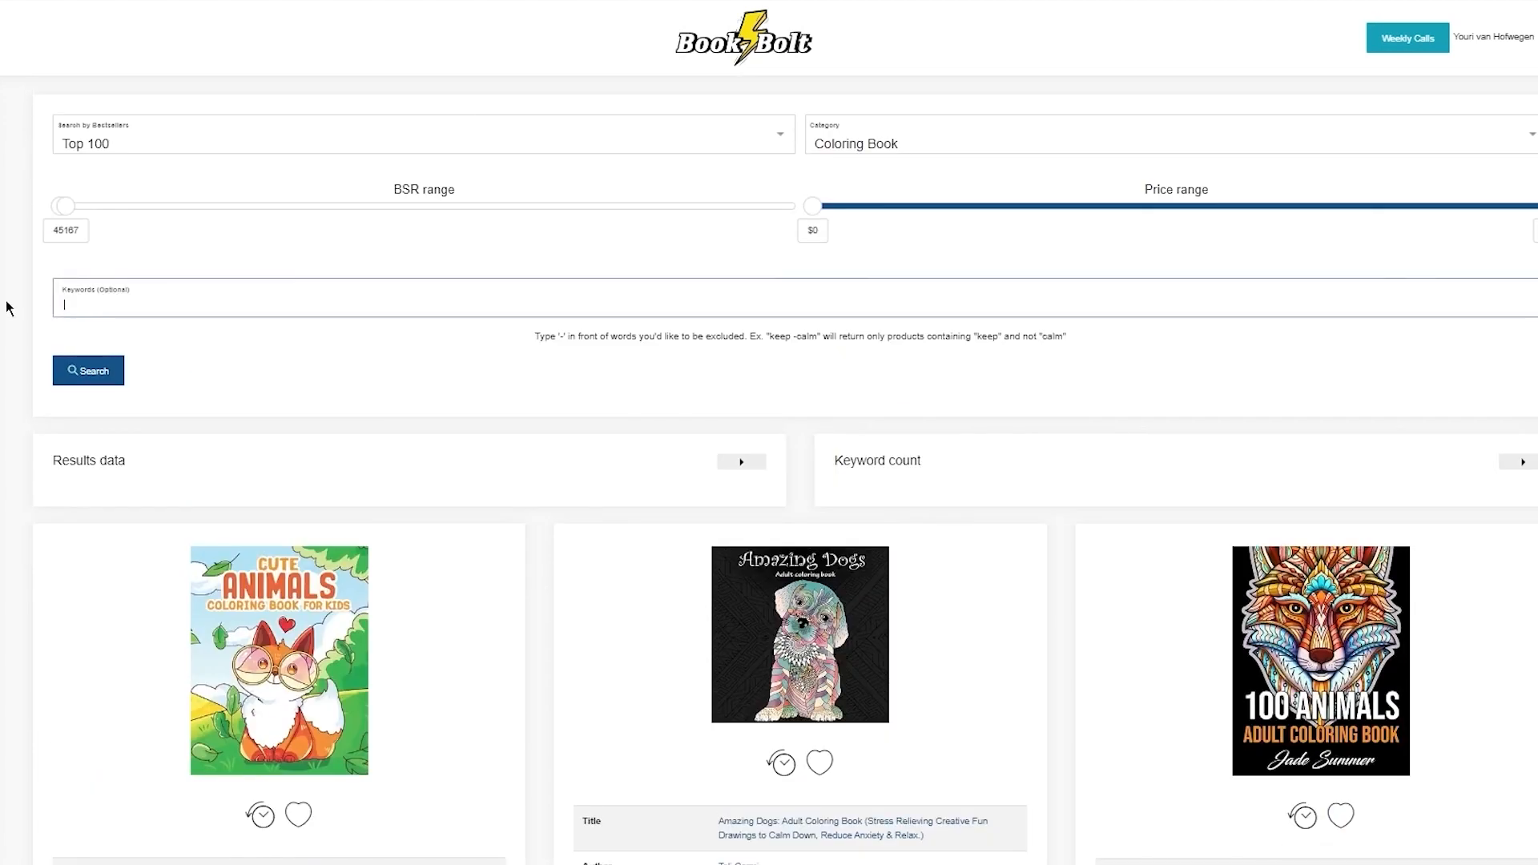
pyautogui.click(96, 373)
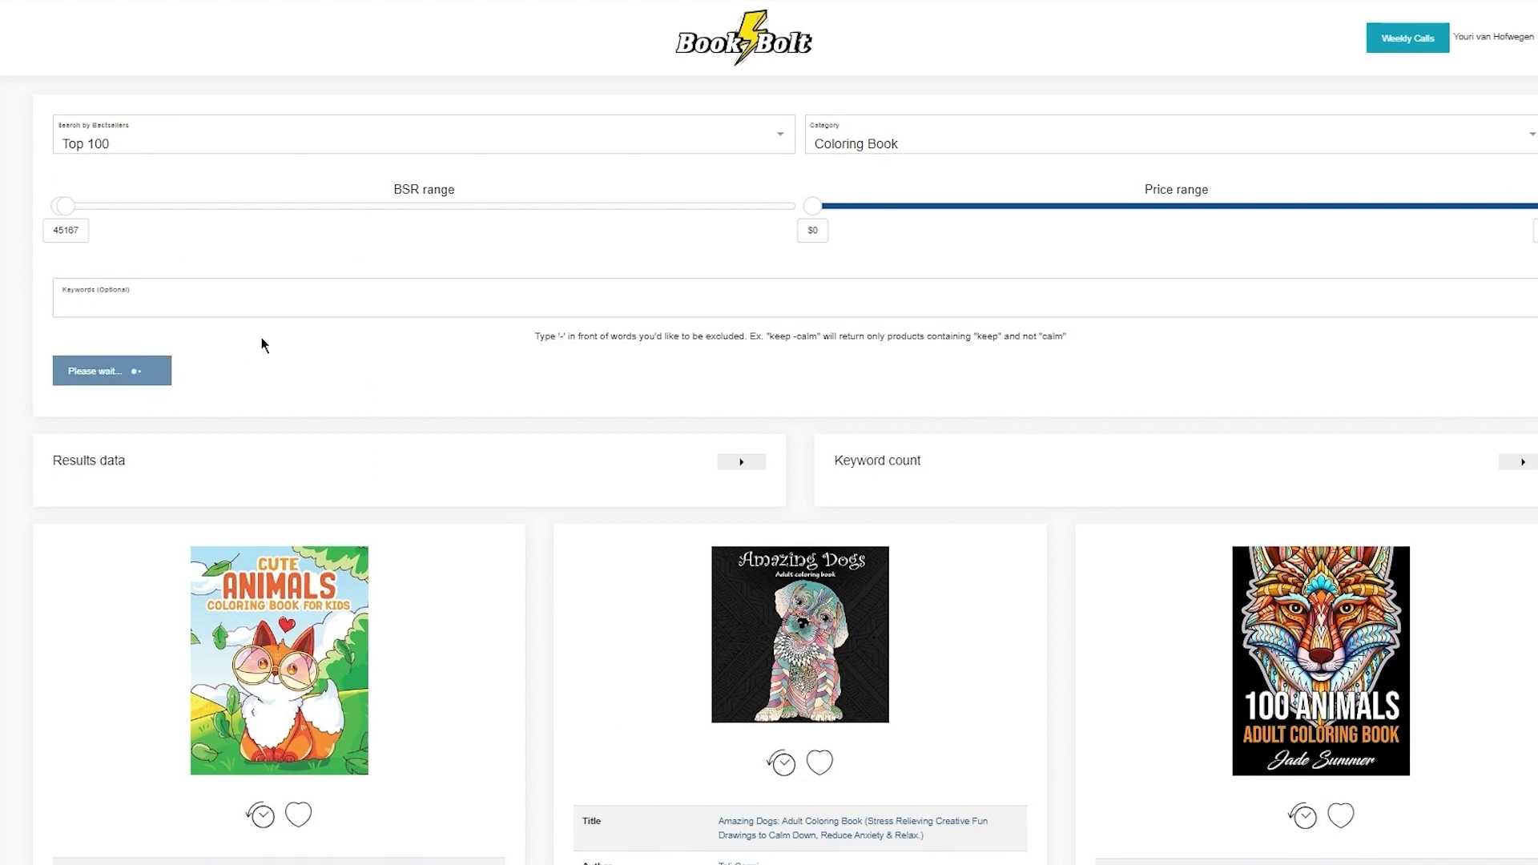
pyautogui.scroll(-5, 354, 356)
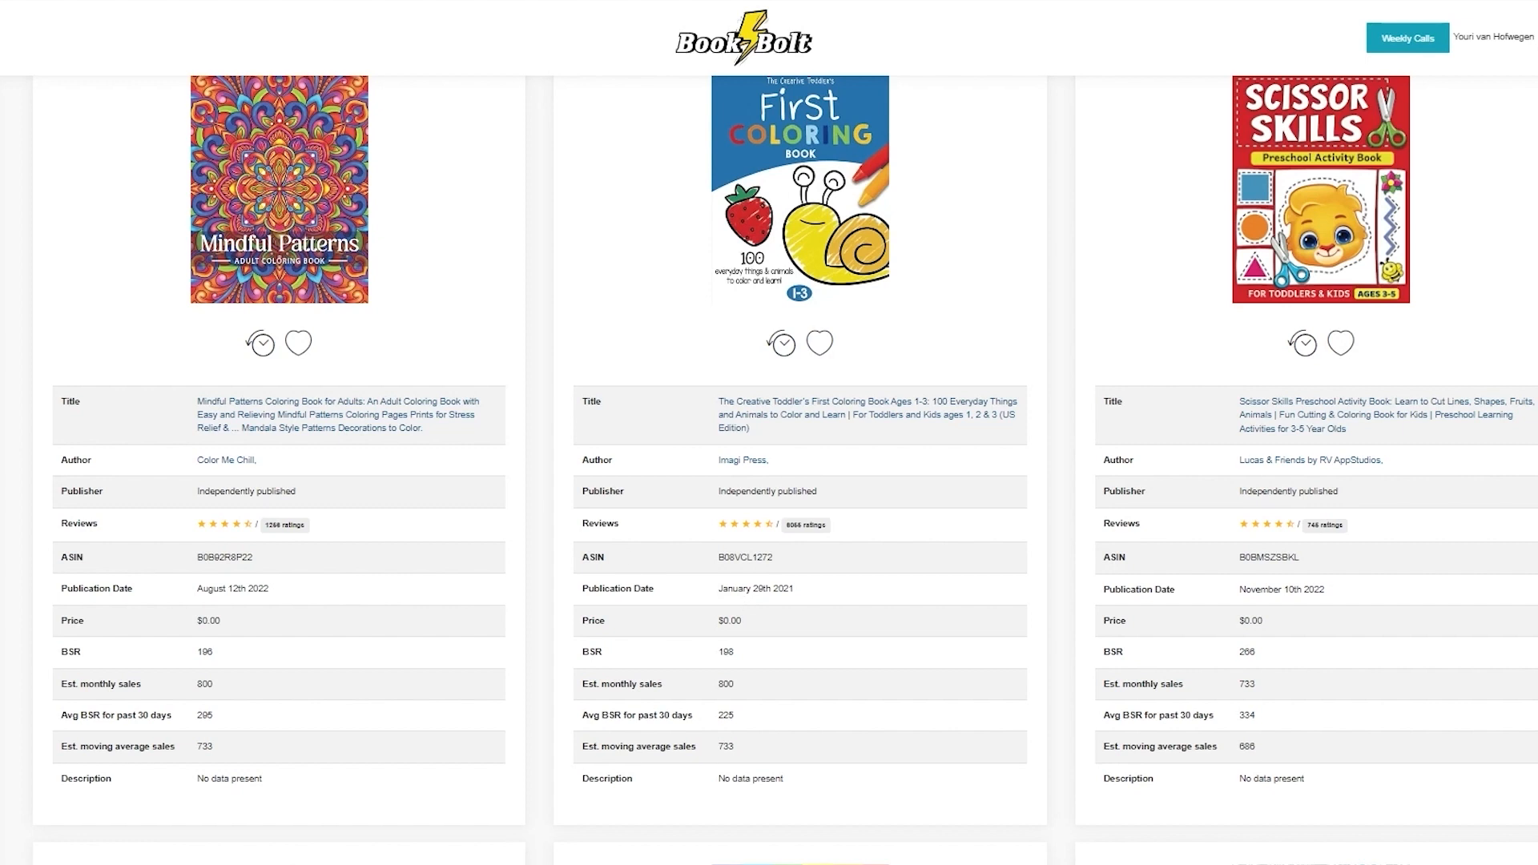
# Step: Examine the top coloring book bestsellers, comparing their reviews, publication dates, BSR and estimated monthly and moving average sales
pyautogui.scroll(5, 251, 428)
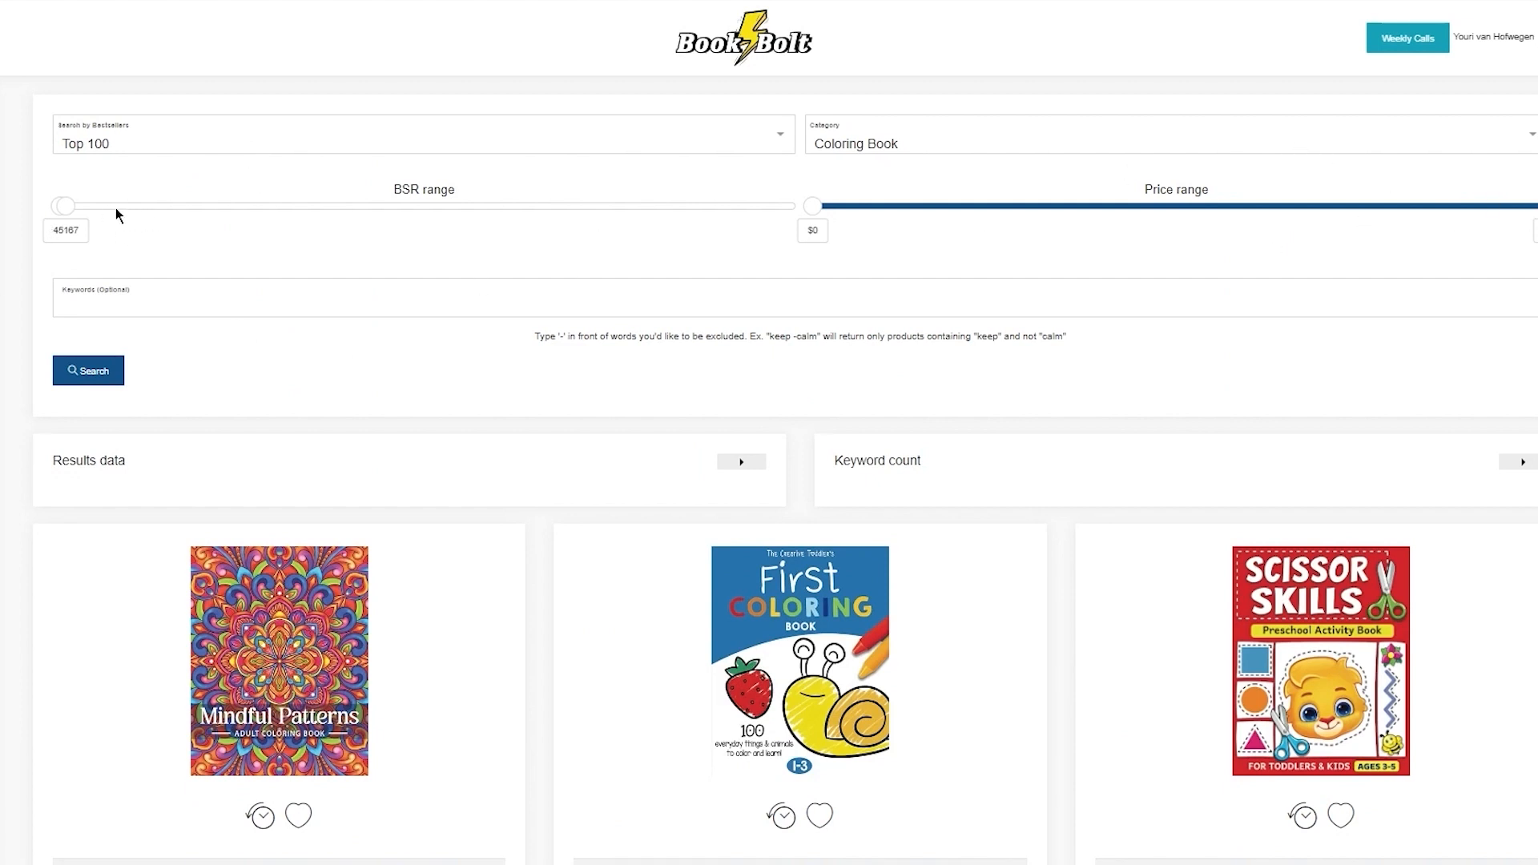
pyautogui.scroll(-6, 241, 385)
pyautogui.scroll(3, 282, 428)
pyautogui.scroll(1, 282, 428)
pyautogui.scroll(-6, 282, 428)
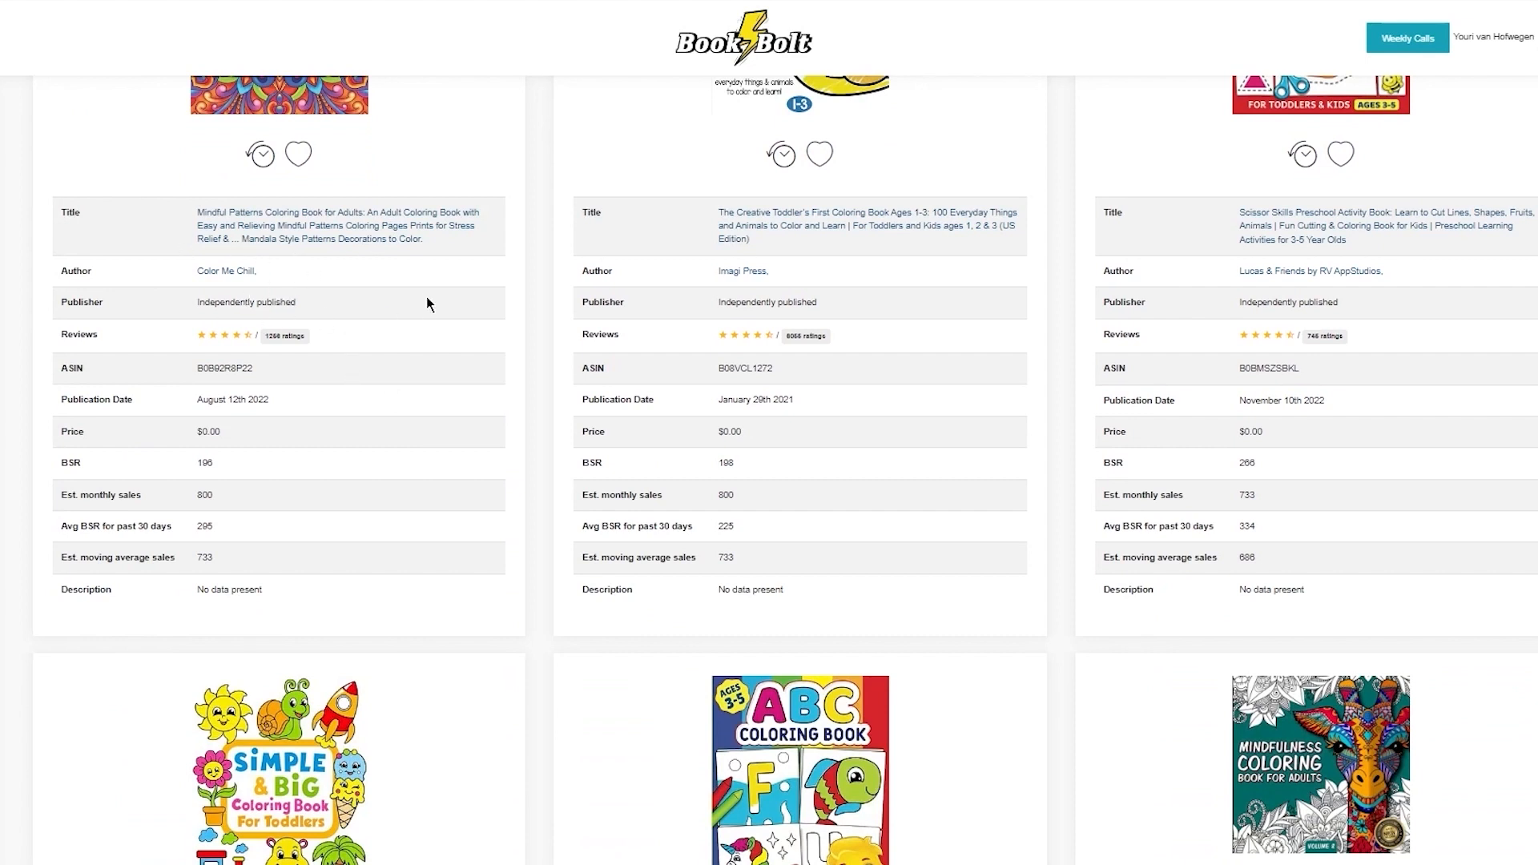
pyautogui.moveTo(243, 336)
pyautogui.scroll(-7, 872, 560)
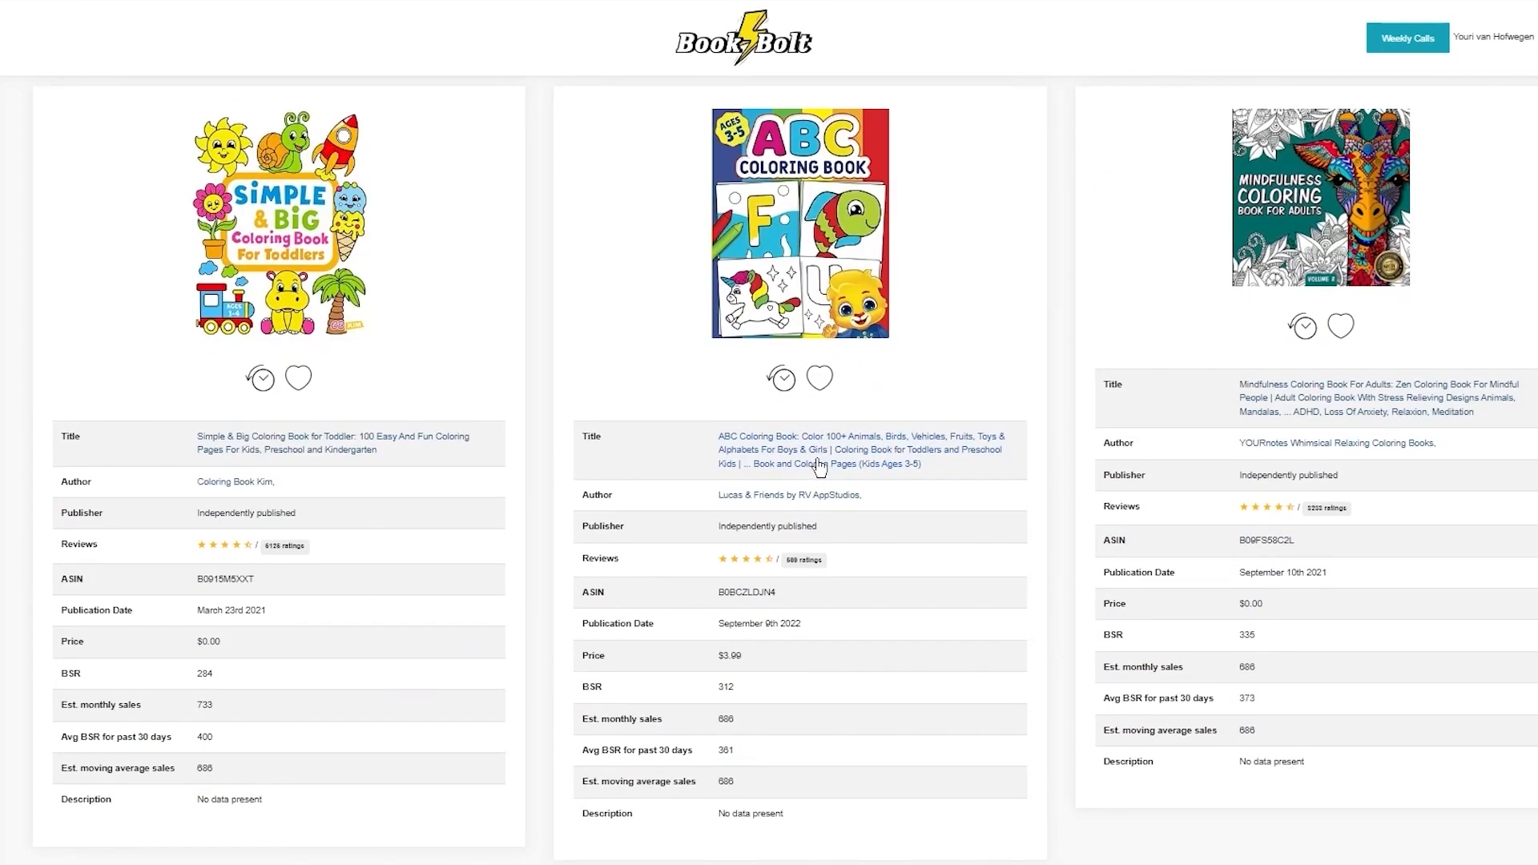
pyautogui.scroll(5, 819, 468)
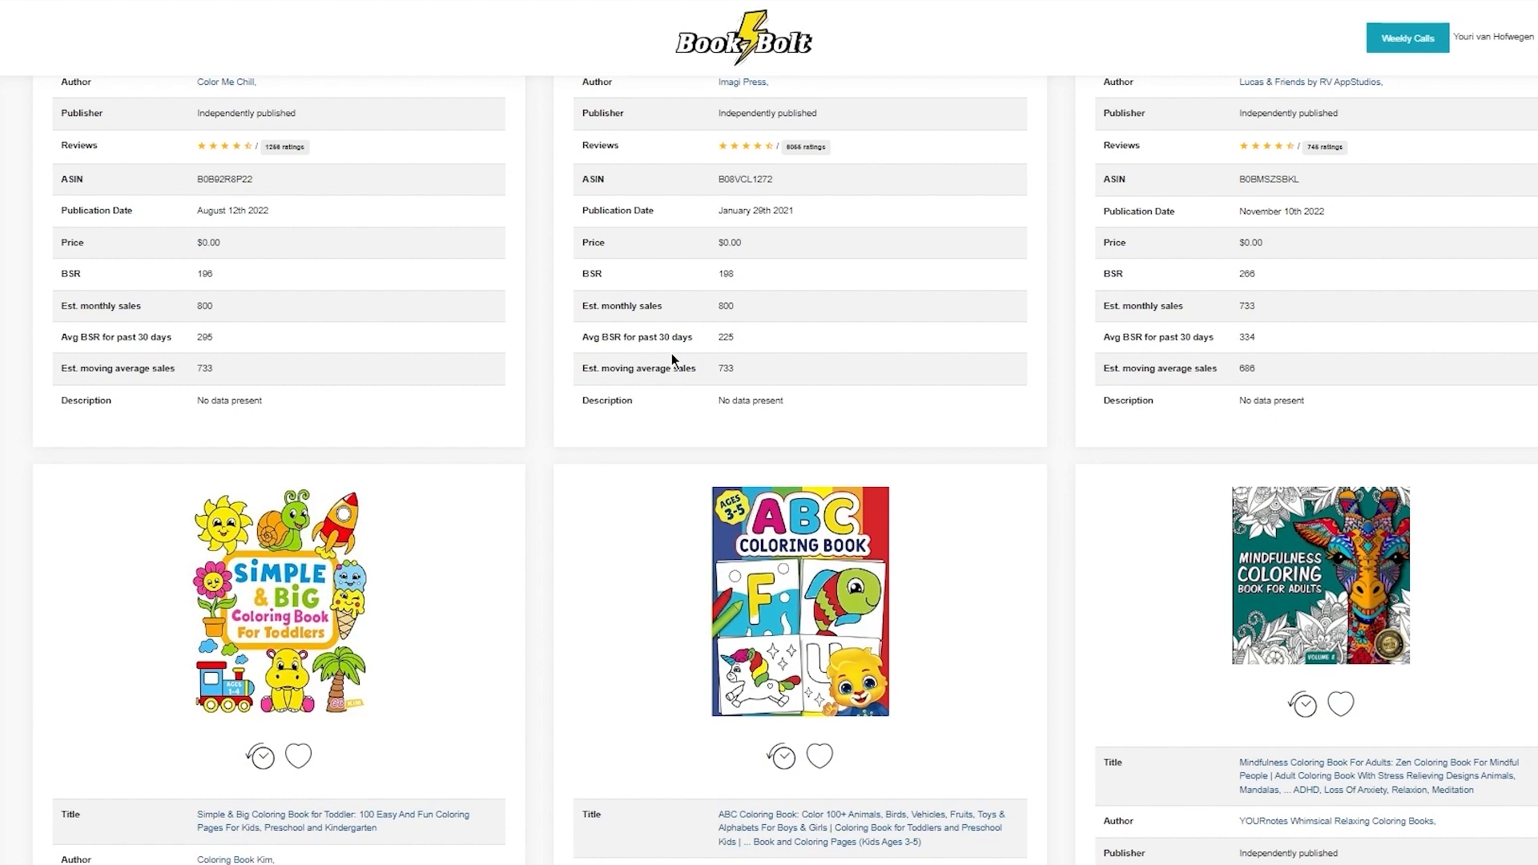
pyautogui.scroll(2, 714, 359)
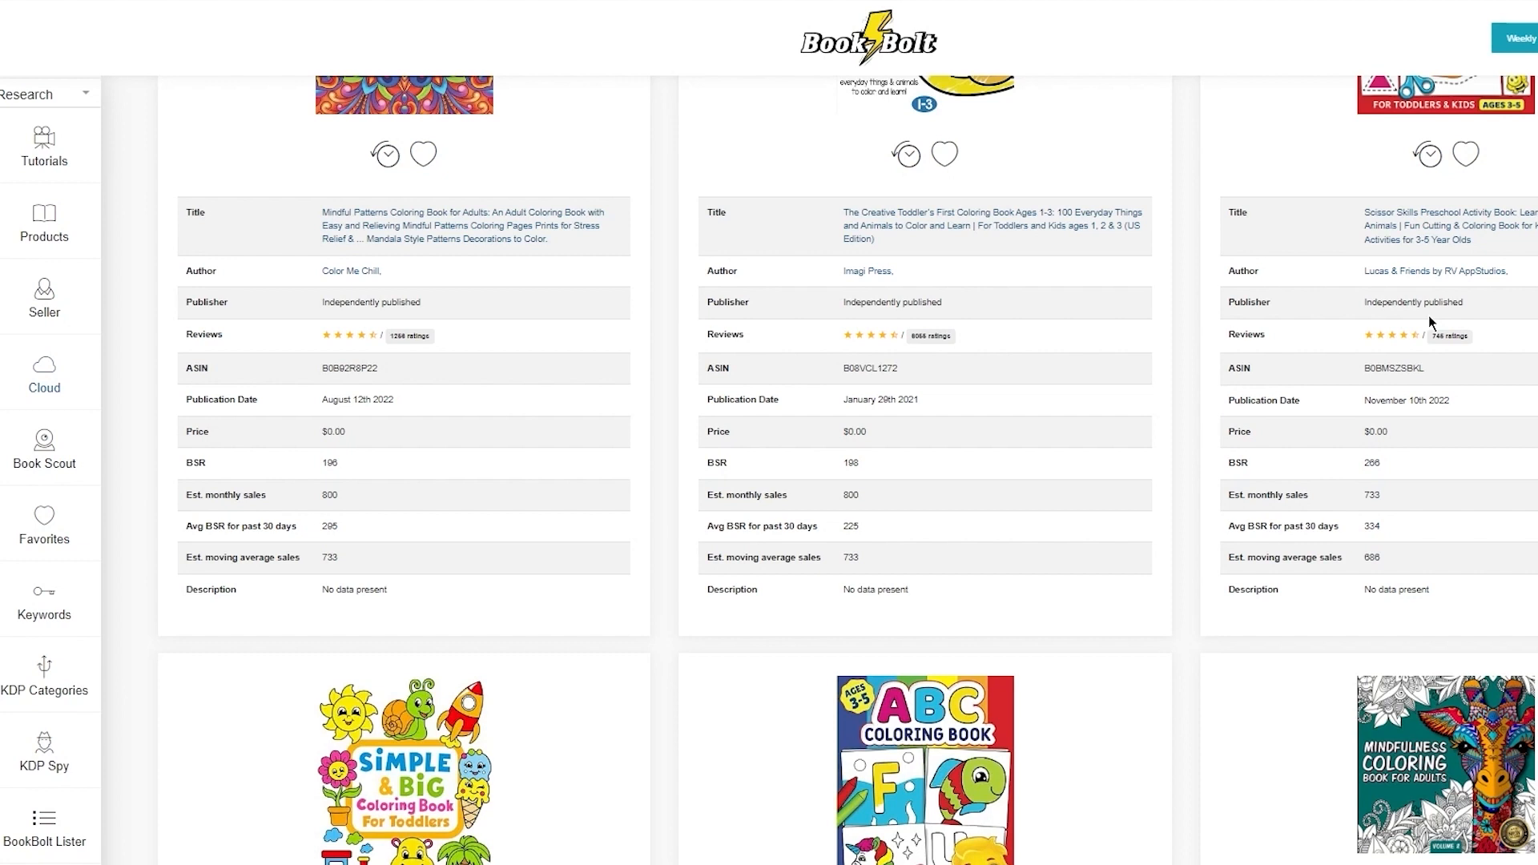
# Step: Copy the ASIN of the "Notebook for dog lovers" from the dog product results for use in Book Scout
pyautogui.click(30, 465)
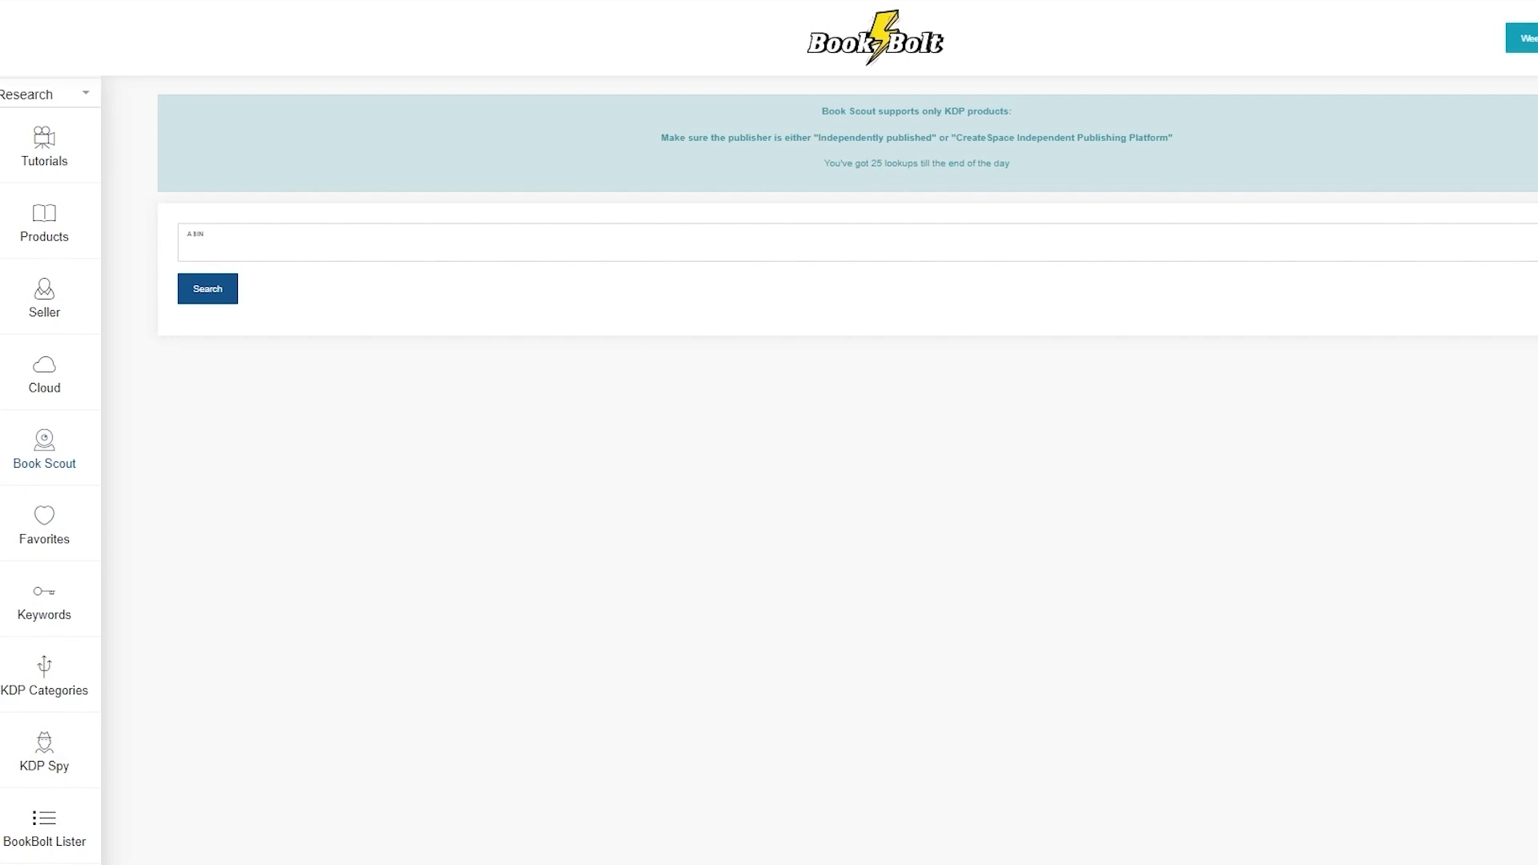
pyautogui.click(34, 219)
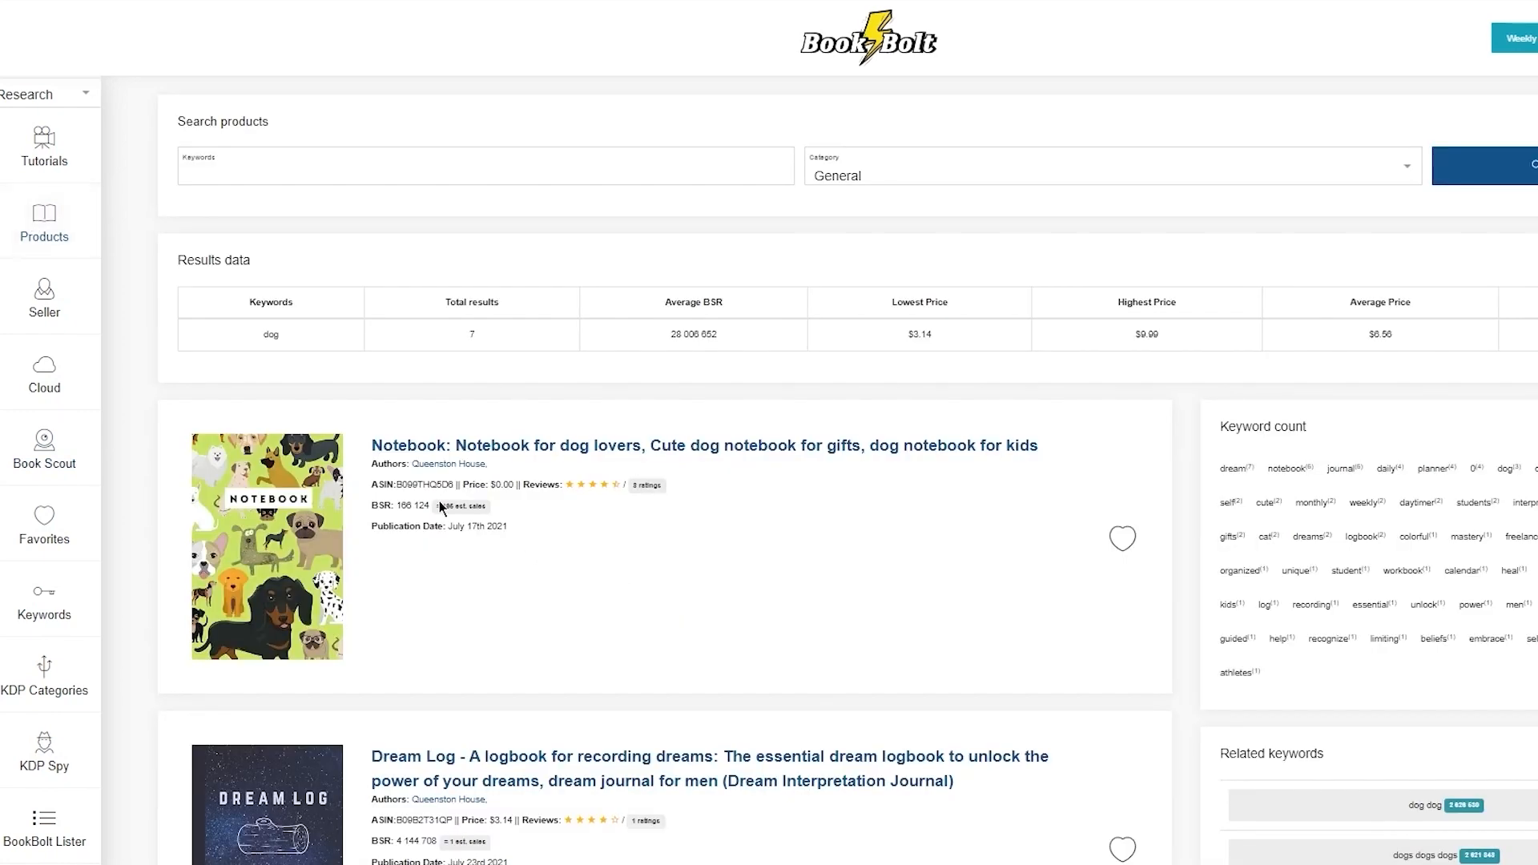
pyautogui.doubleClick(426, 483)
pyautogui.hotkey('ctrl', 'c')
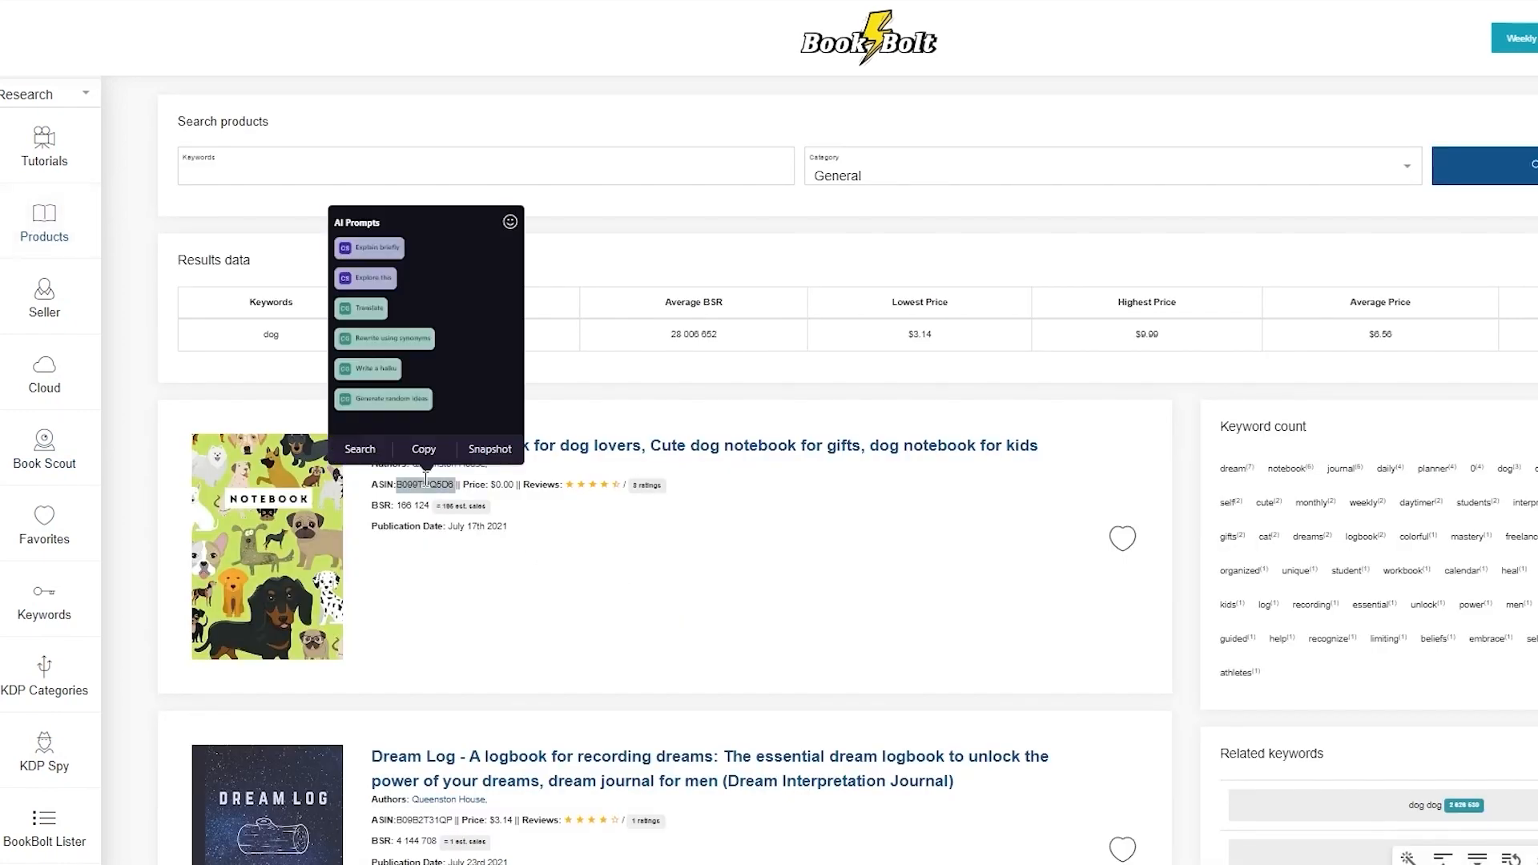
pyautogui.click(419, 448)
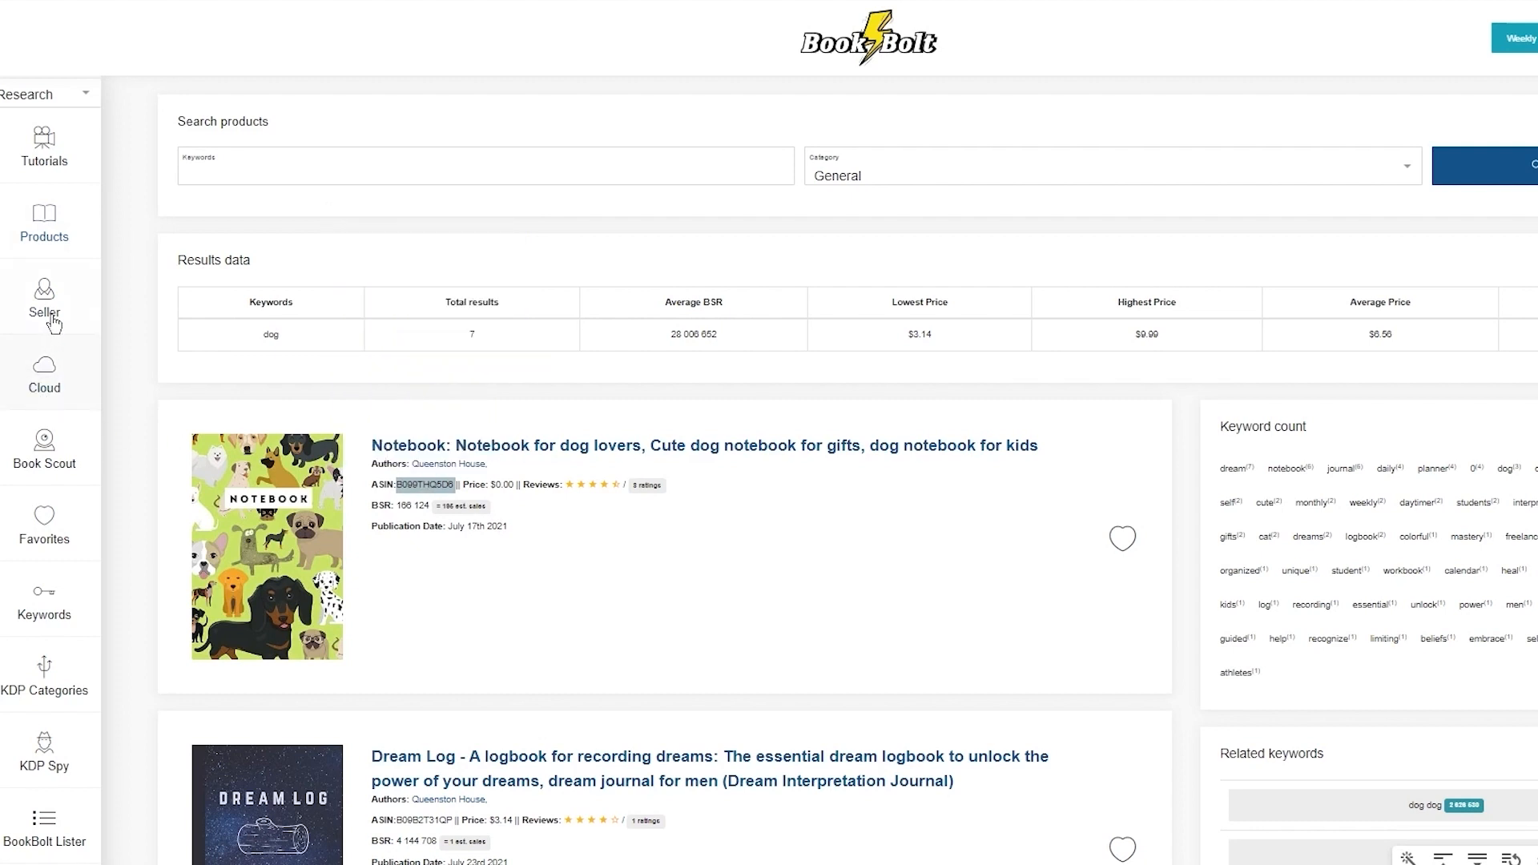
# Step: Look up the dog lovers notebook in Book Scout using its copied ASIN
pyautogui.click(44, 440)
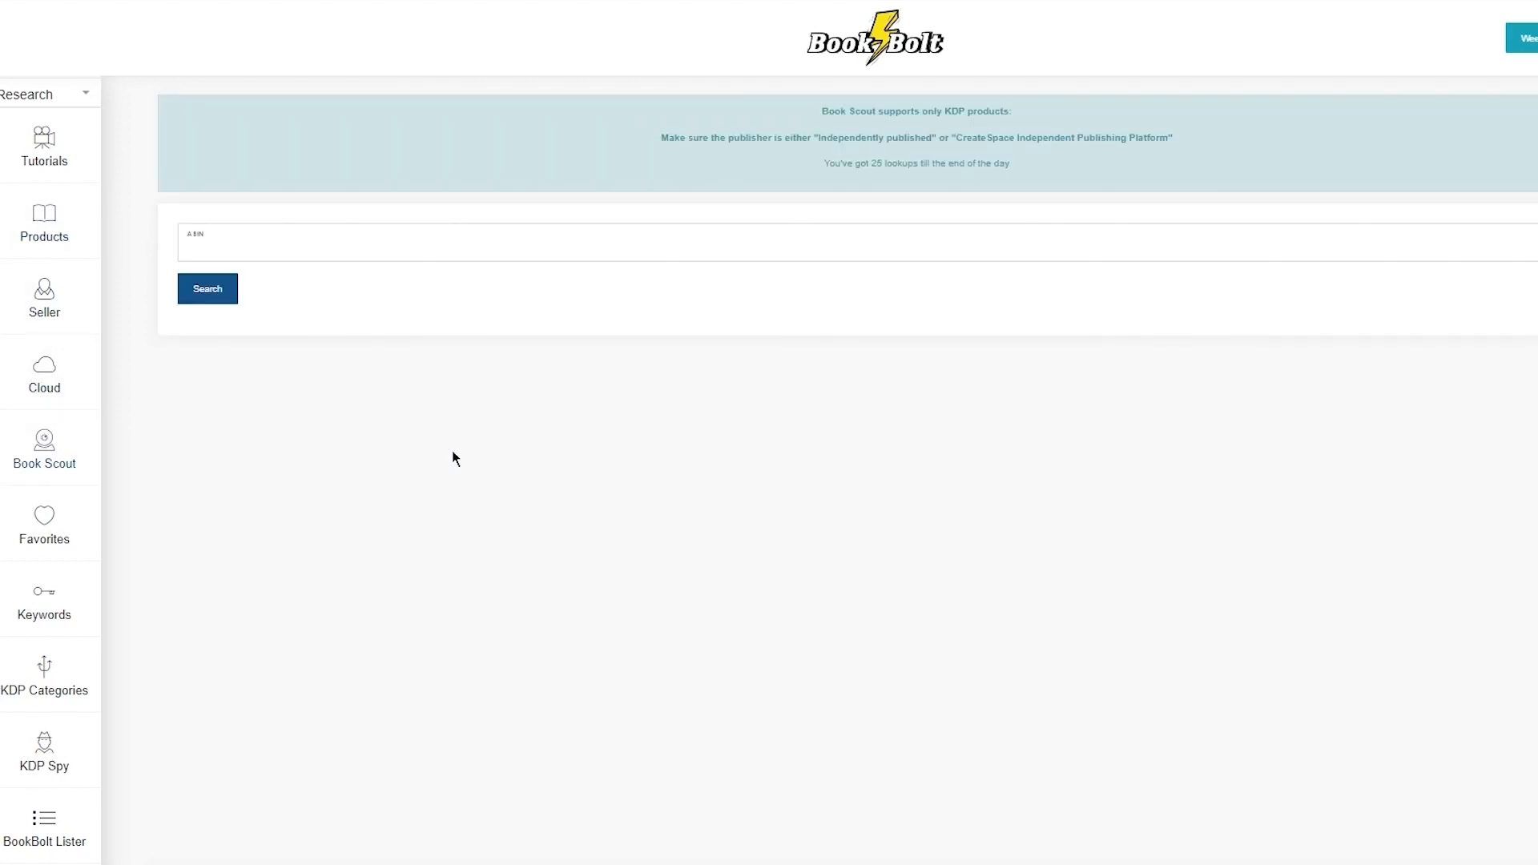
pyautogui.rightClick(343, 244)
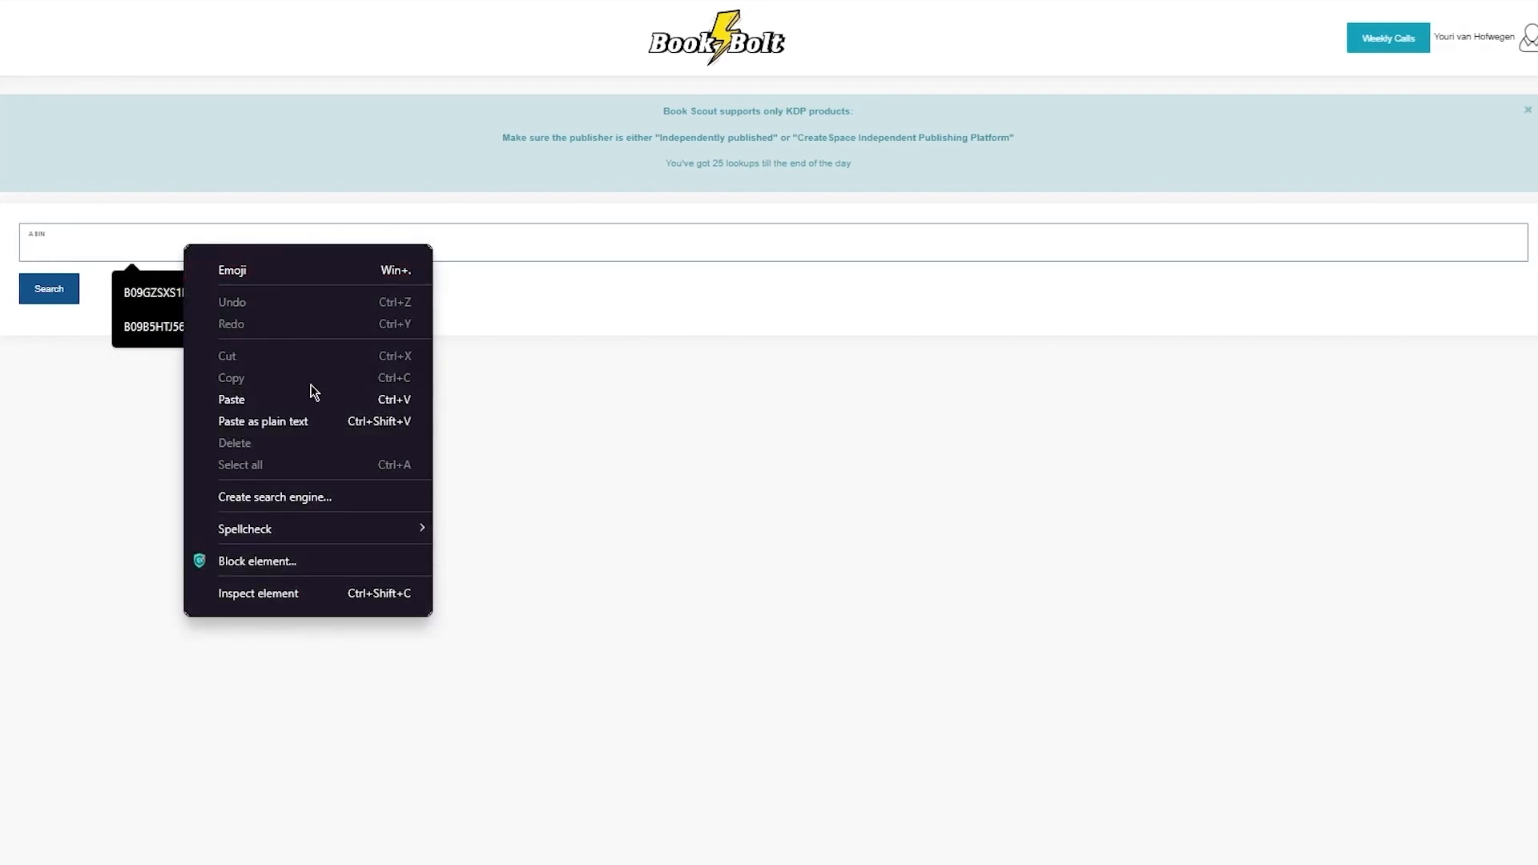
pyautogui.click(281, 396)
pyautogui.click(34, 298)
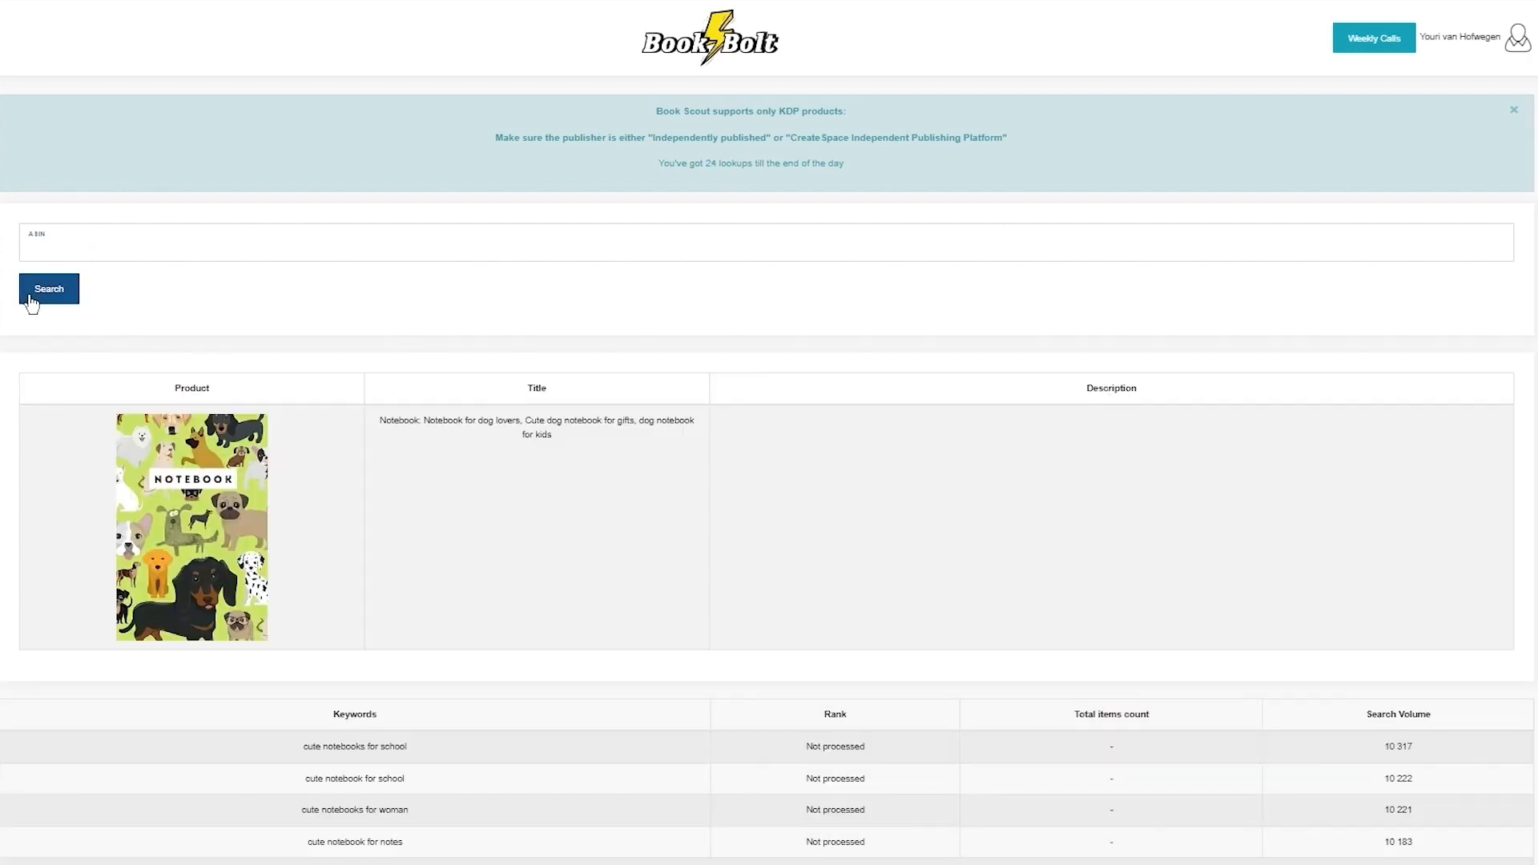
# Step: Scan the notebook's product details and the full list of keywords associated with it in Book Scout
pyautogui.scroll(-6, 638, 256)
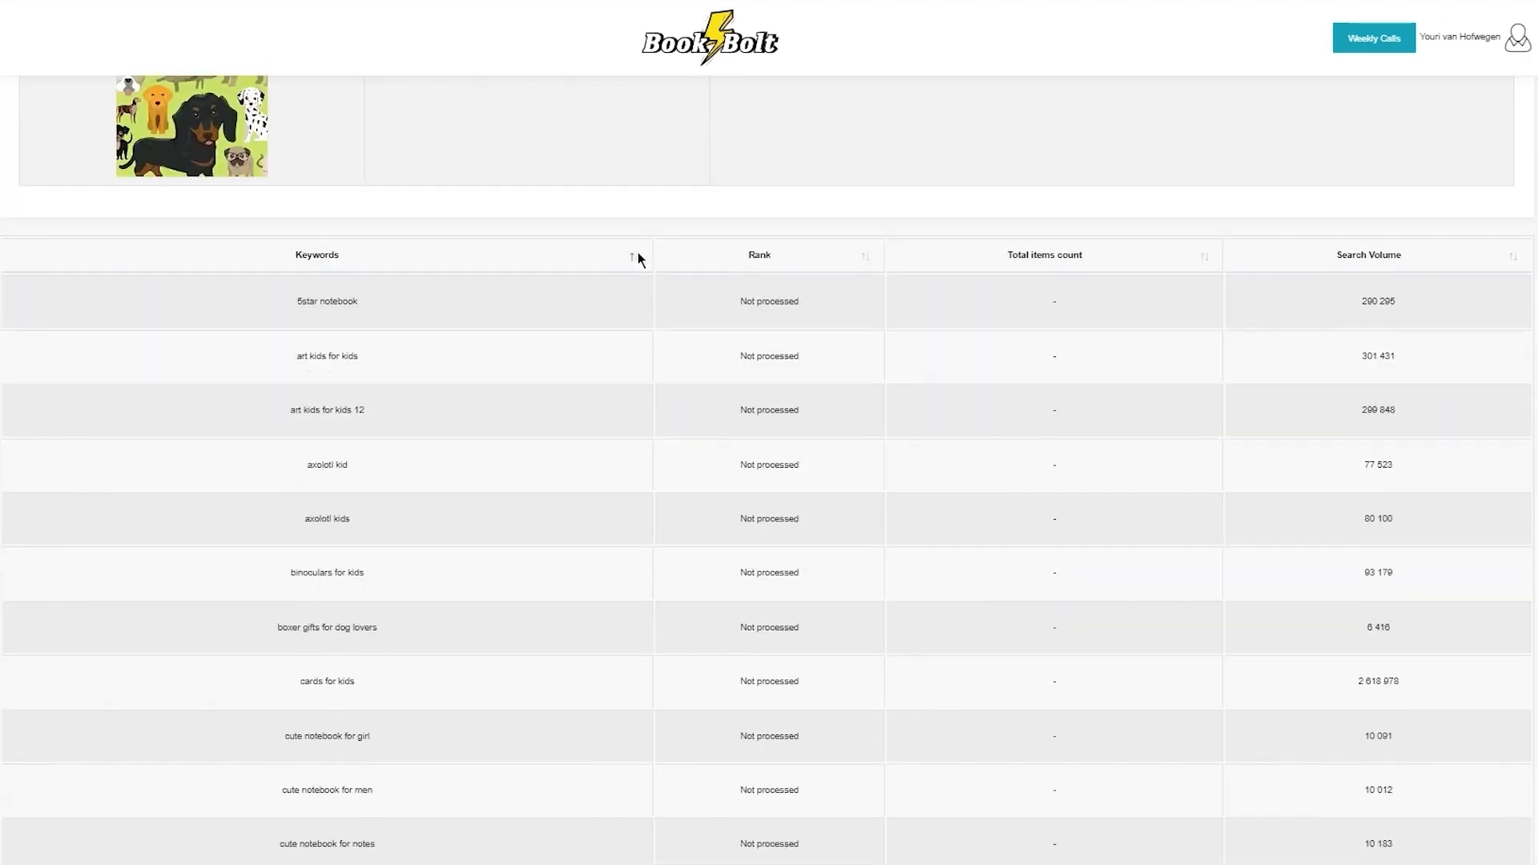
pyautogui.scroll(-20, 638, 257)
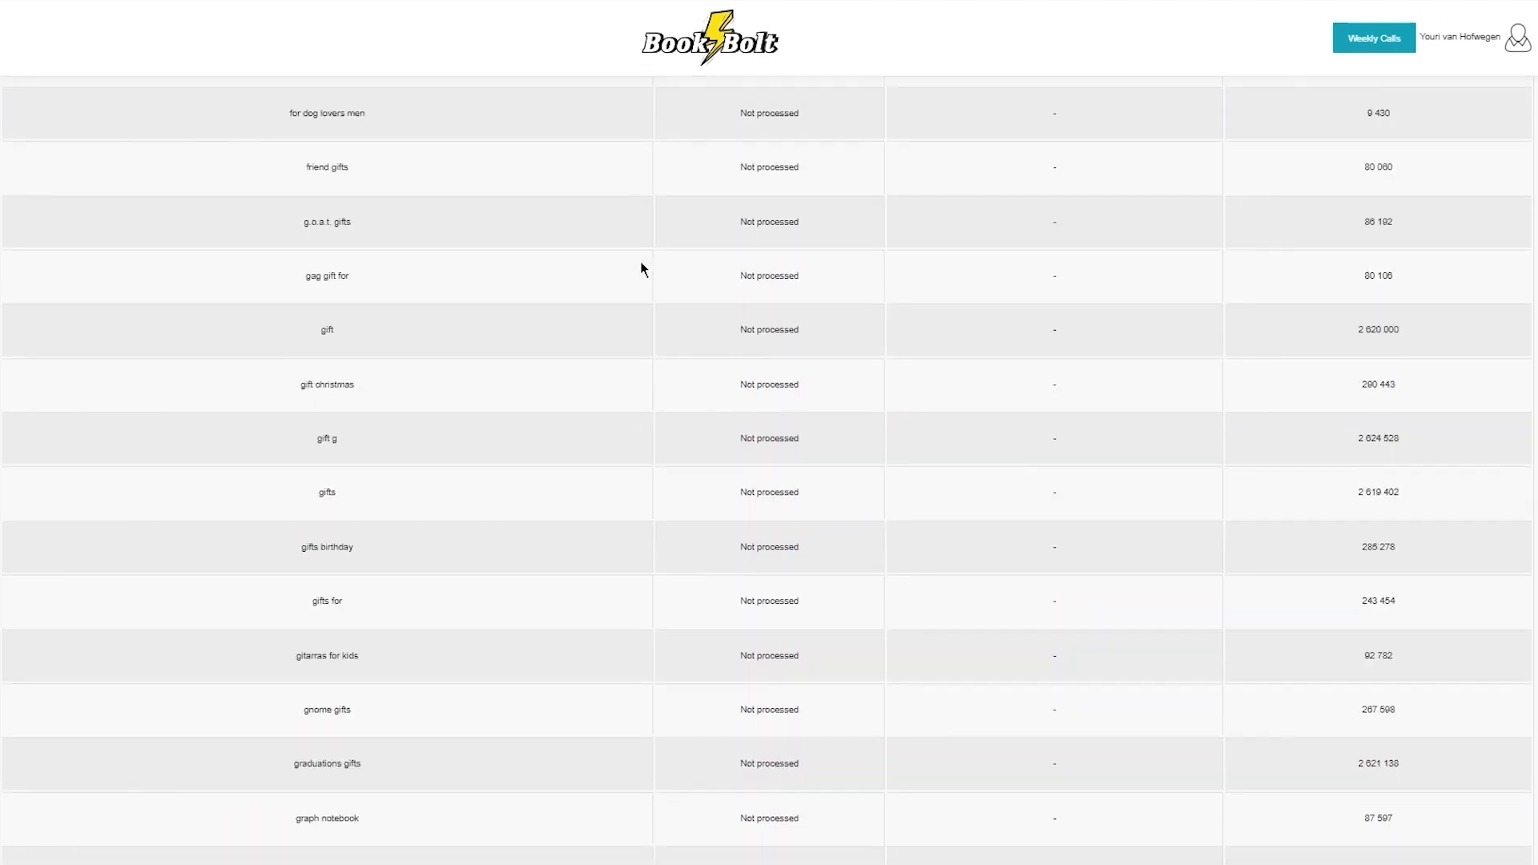
pyautogui.scroll(10, 640, 261)
pyautogui.scroll(8, 641, 261)
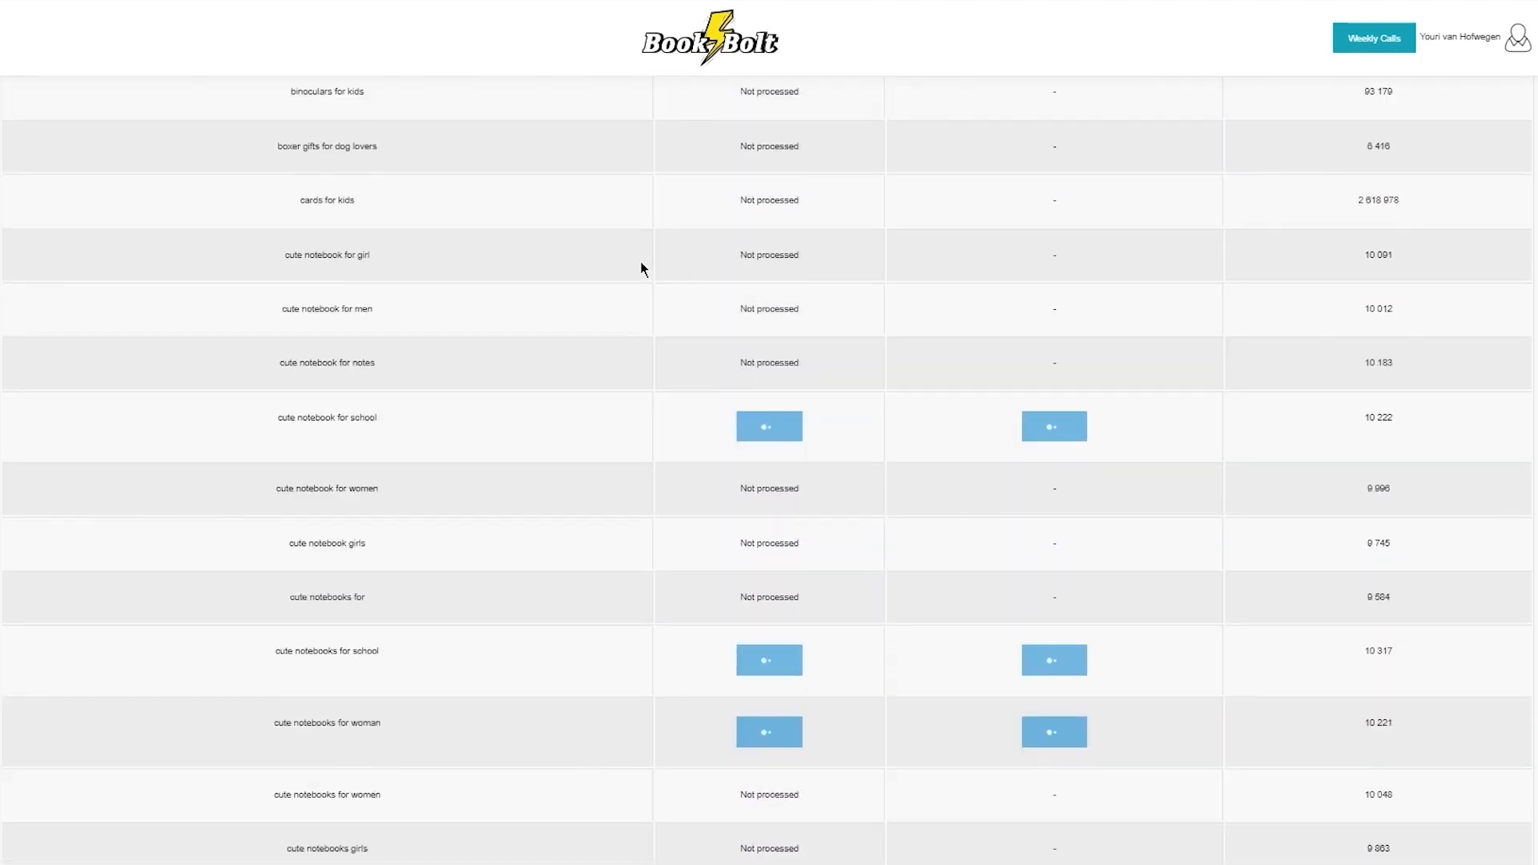
pyautogui.scroll(10, 641, 261)
pyautogui.scroll(-5, 641, 261)
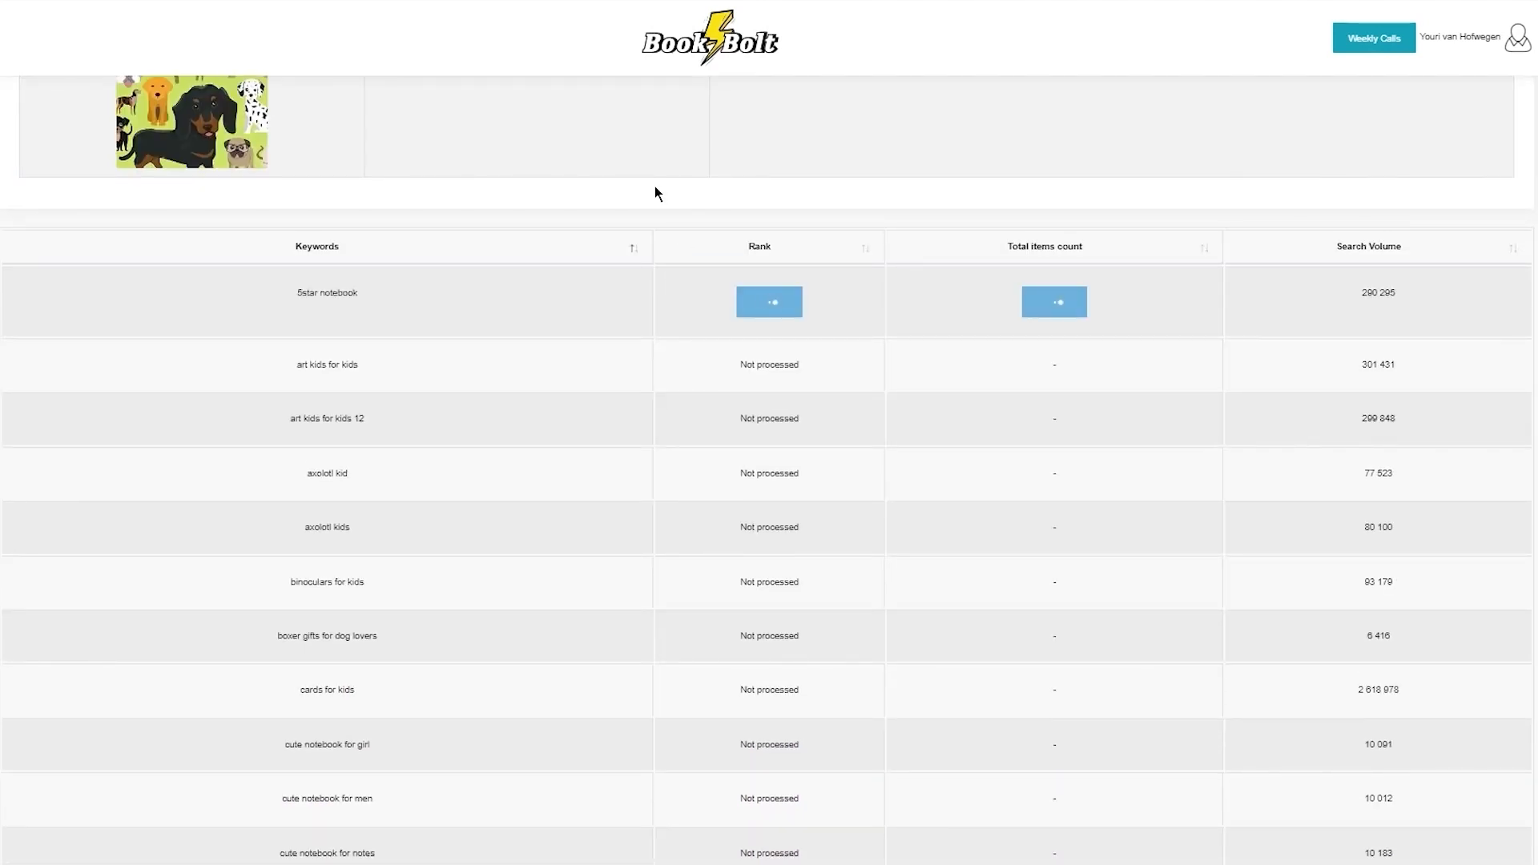
pyautogui.scroll(-1, 638, 203)
pyautogui.scroll(5, 639, 204)
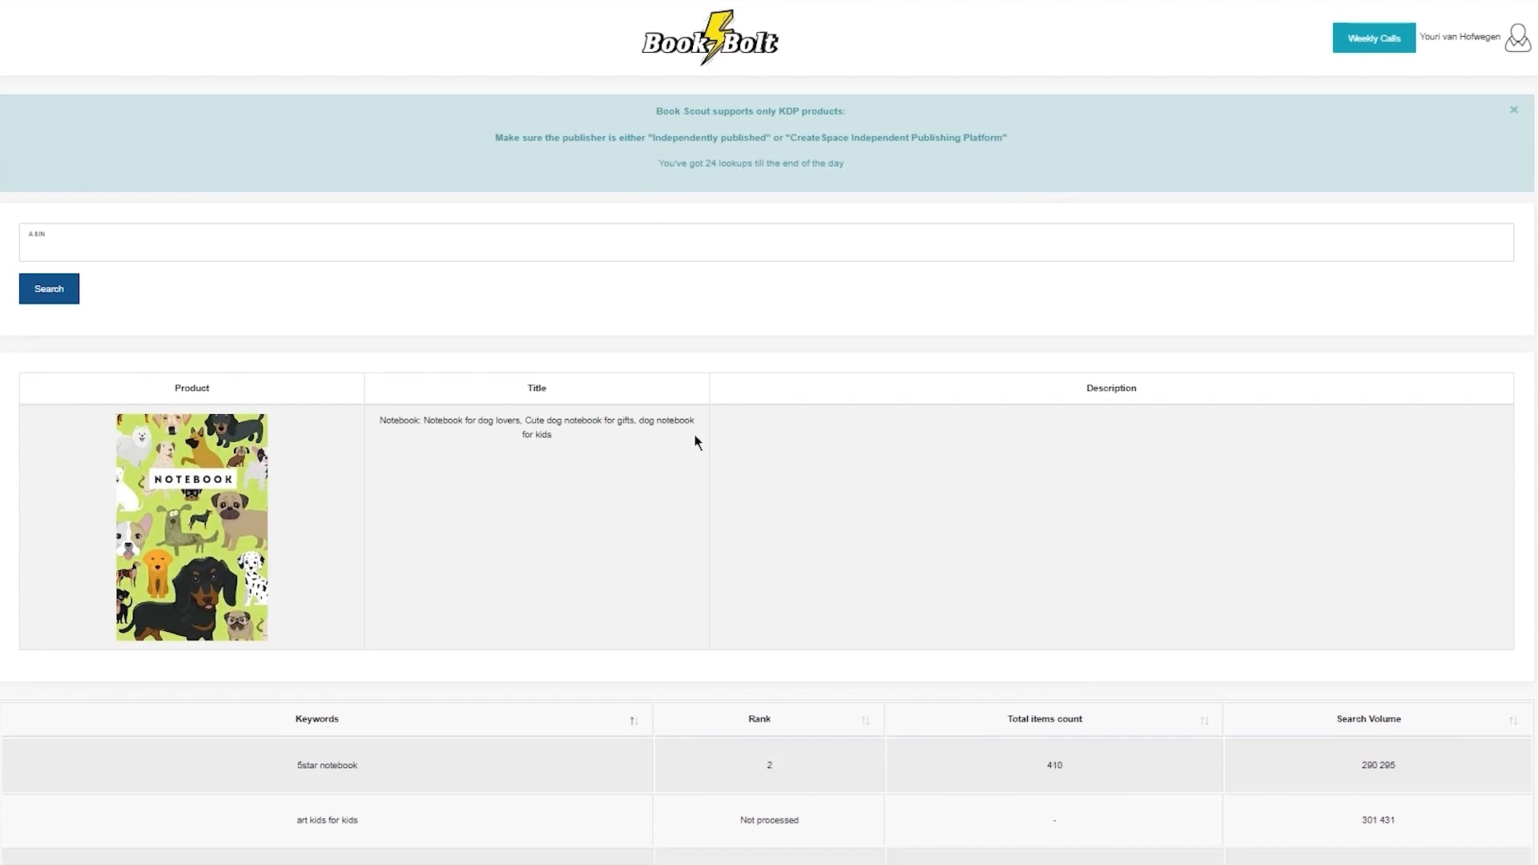
pyautogui.scroll(-5, 1030, 240)
pyautogui.scroll(4, 980, 319)
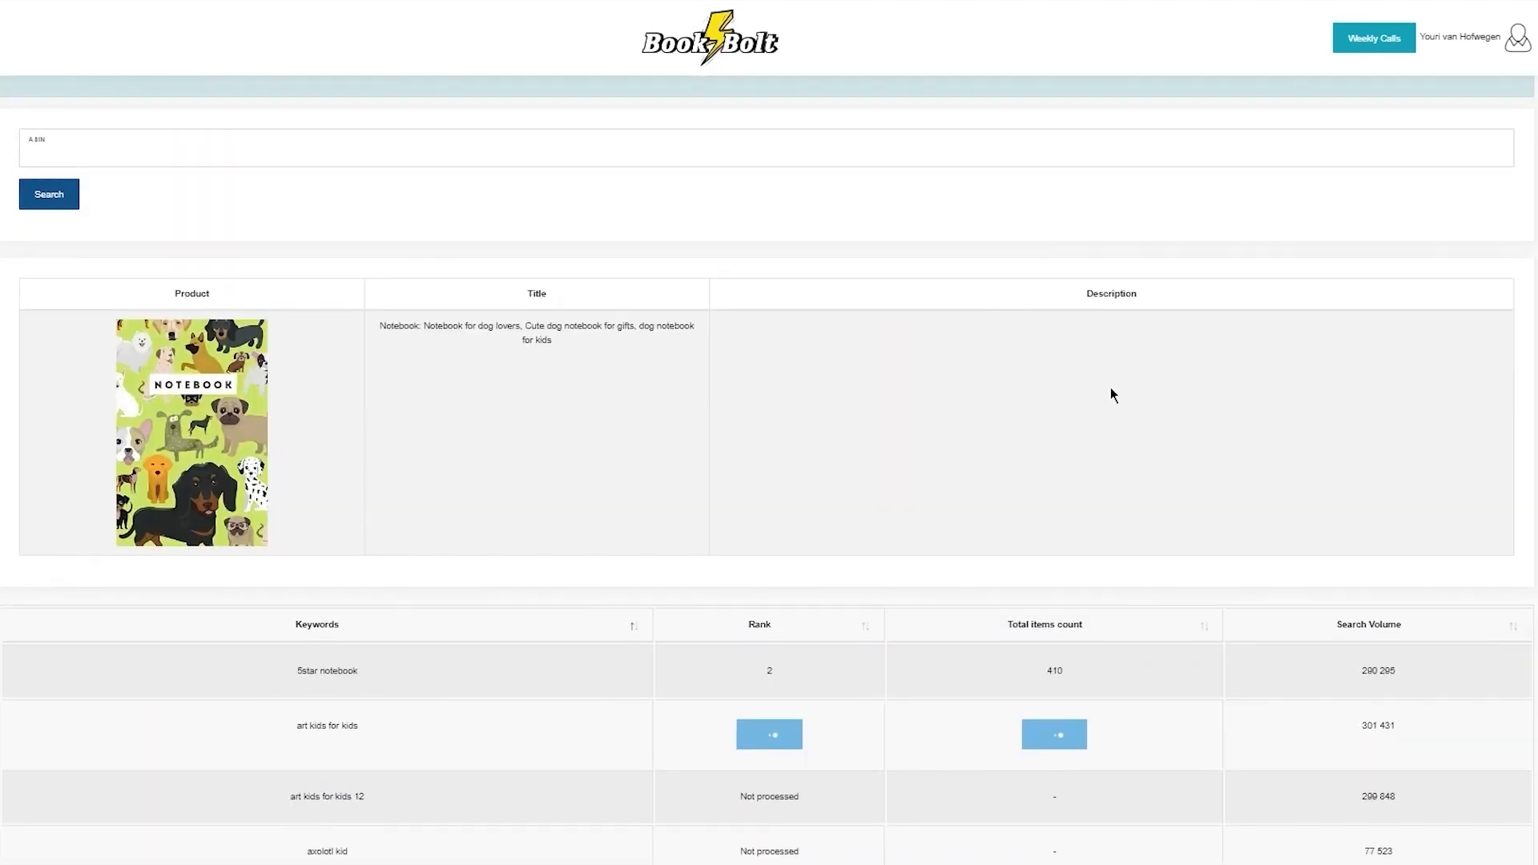
# Step: Check the rank, total items count and search volume of the notebook's keywords, focusing on "5star notebook"
pyautogui.scroll(-5, 1022, 401)
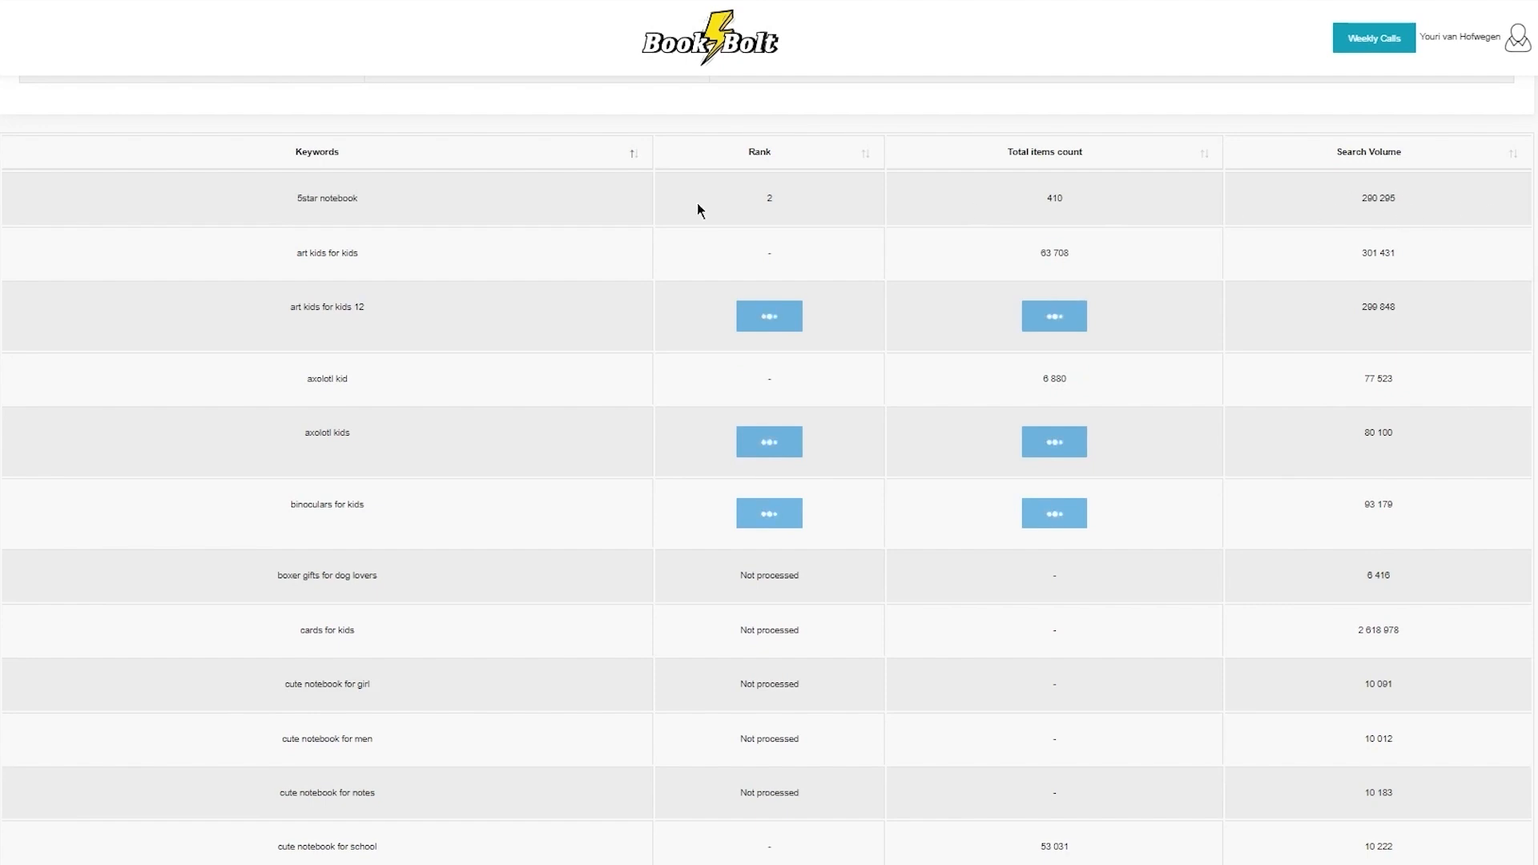
pyautogui.moveTo(277, 210); pyautogui.dragTo(430, 210)
pyautogui.click(430, 210)
pyautogui.scroll(-6, 670, 265)
pyautogui.scroll(7, 459, 228)
pyautogui.scroll(5, 458, 228)
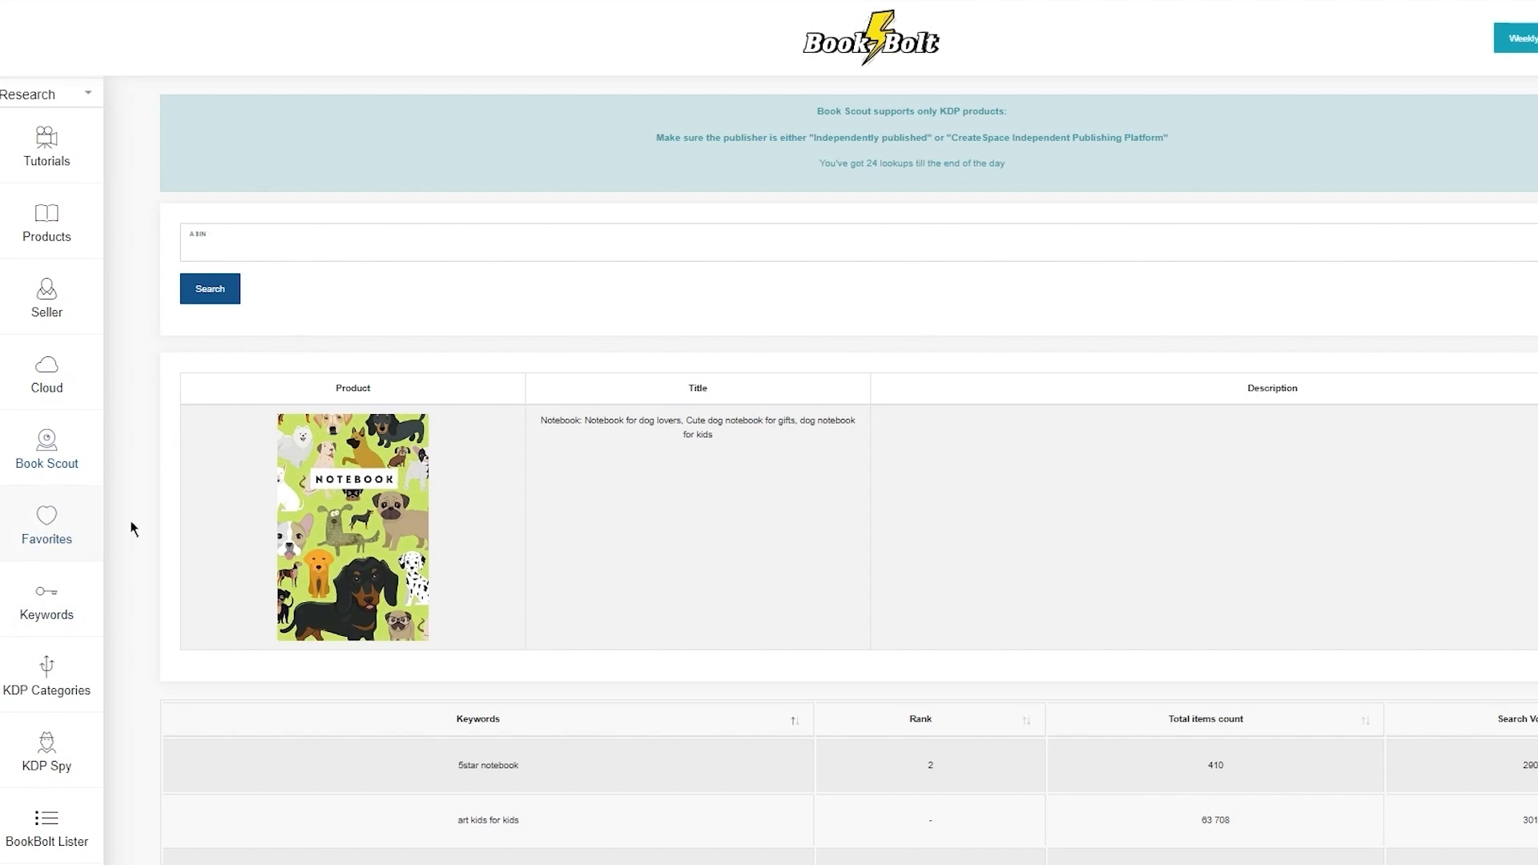
# Step: View the products saved in the Favorites category and the options for managing categories
pyautogui.click(46, 525)
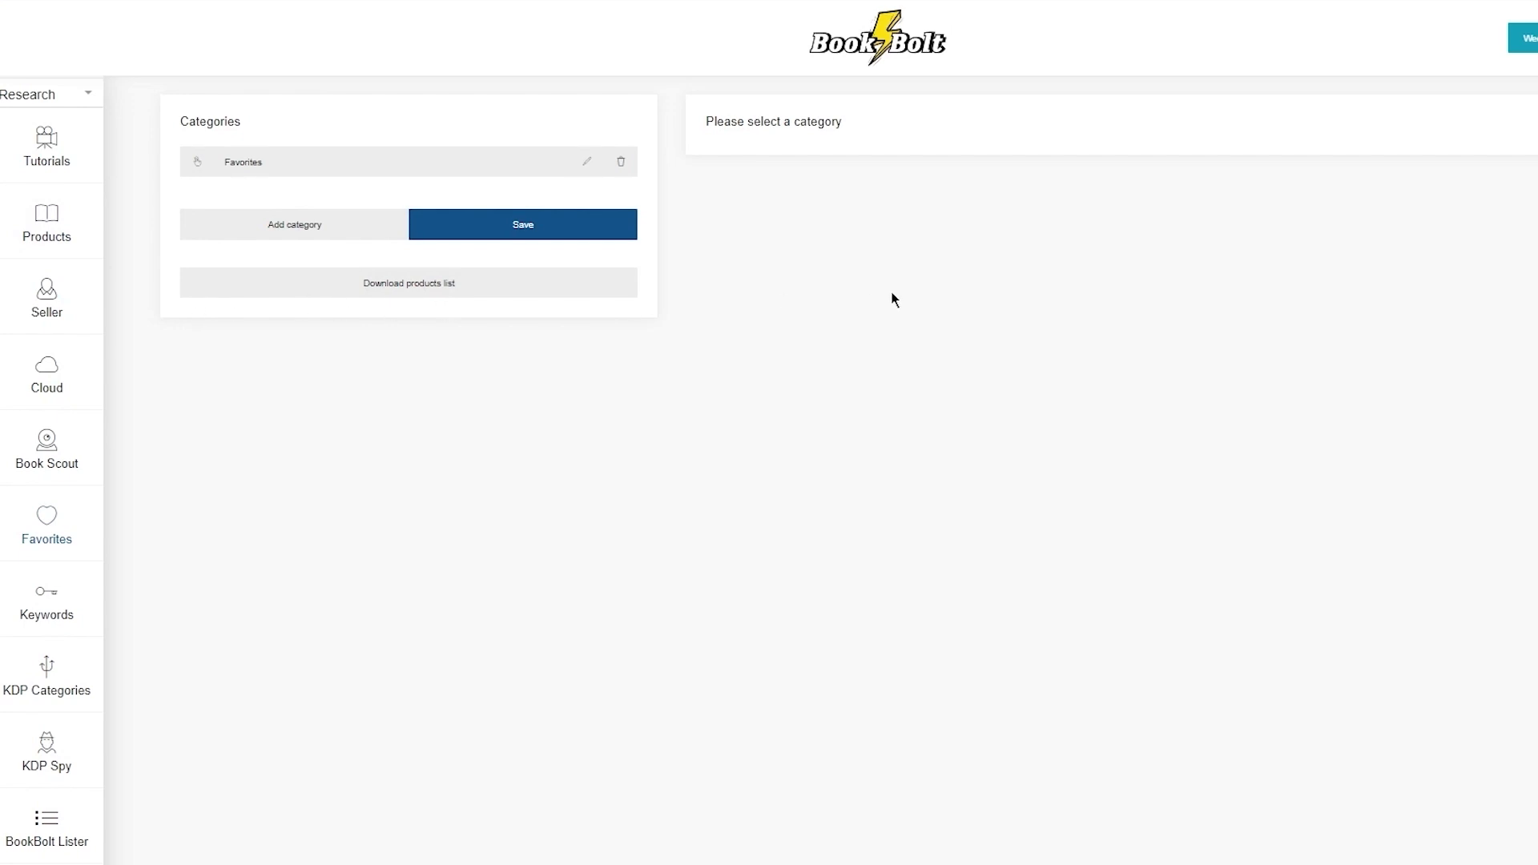
pyautogui.click(440, 164)
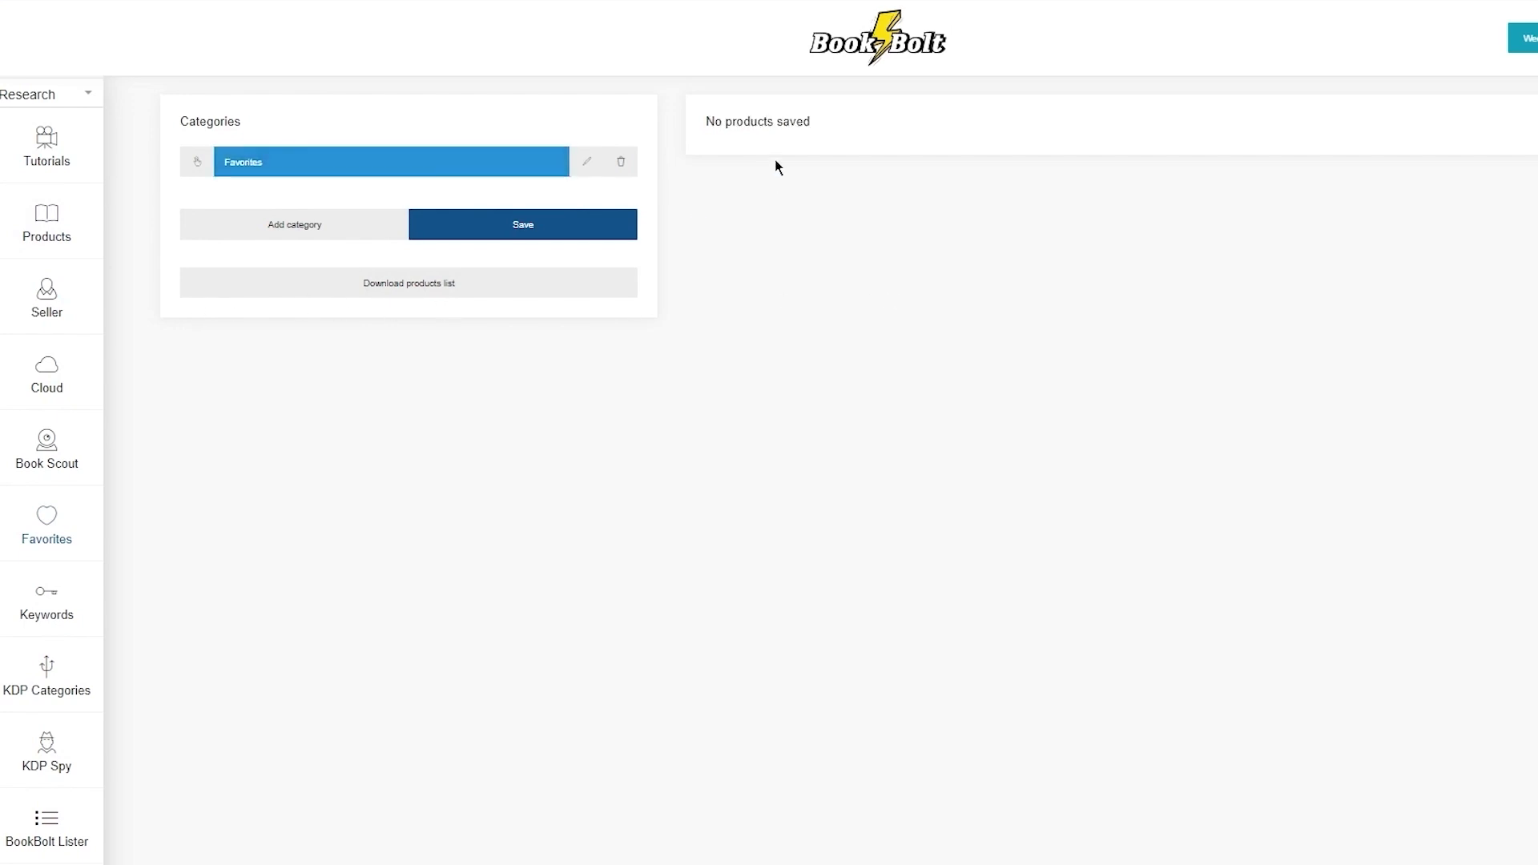
pyautogui.moveTo(707, 121); pyautogui.dragTo(814, 126)
pyautogui.click(852, 135)
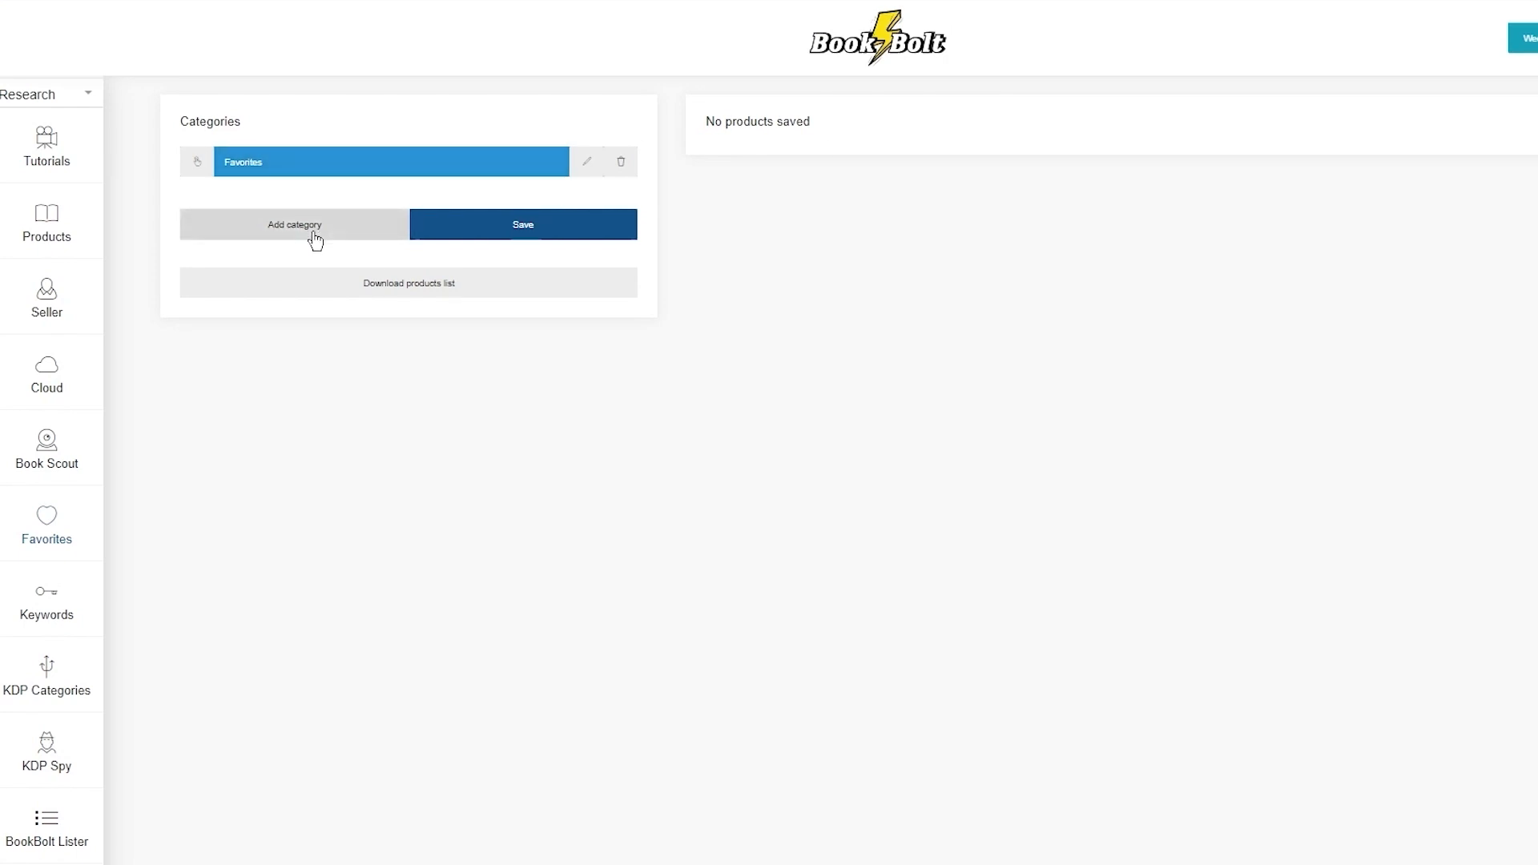
pyautogui.moveTo(705, 121); pyautogui.dragTo(977, 128)
pyautogui.click(977, 128)
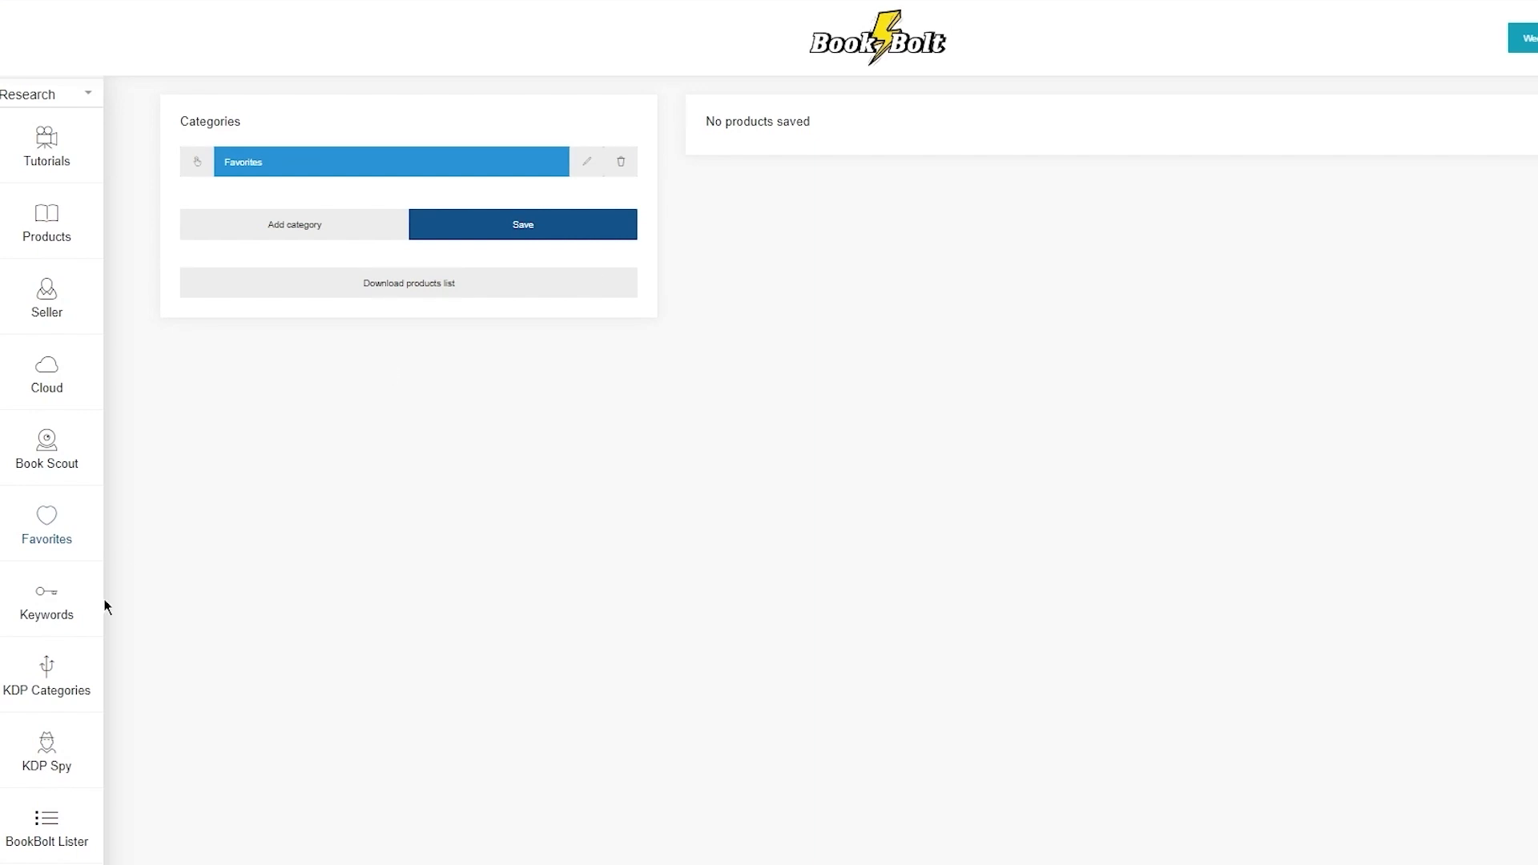
# Step: Run a dog keyword search in the Keywords research tool
pyautogui.click(64, 613)
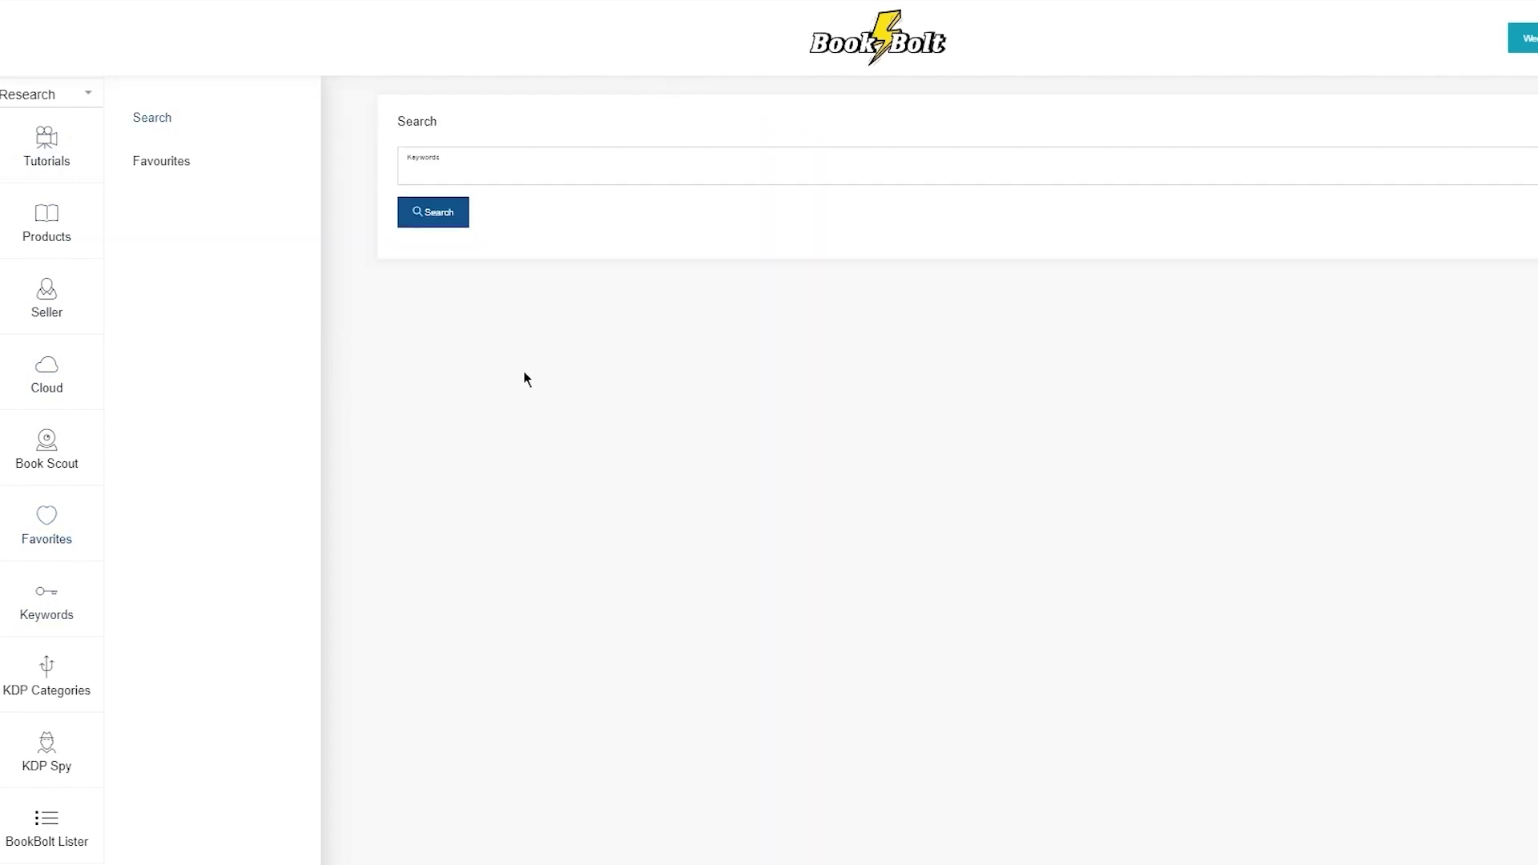
pyautogui.click(816, 154)
pyautogui.click(513, 215)
pyautogui.click(440, 223)
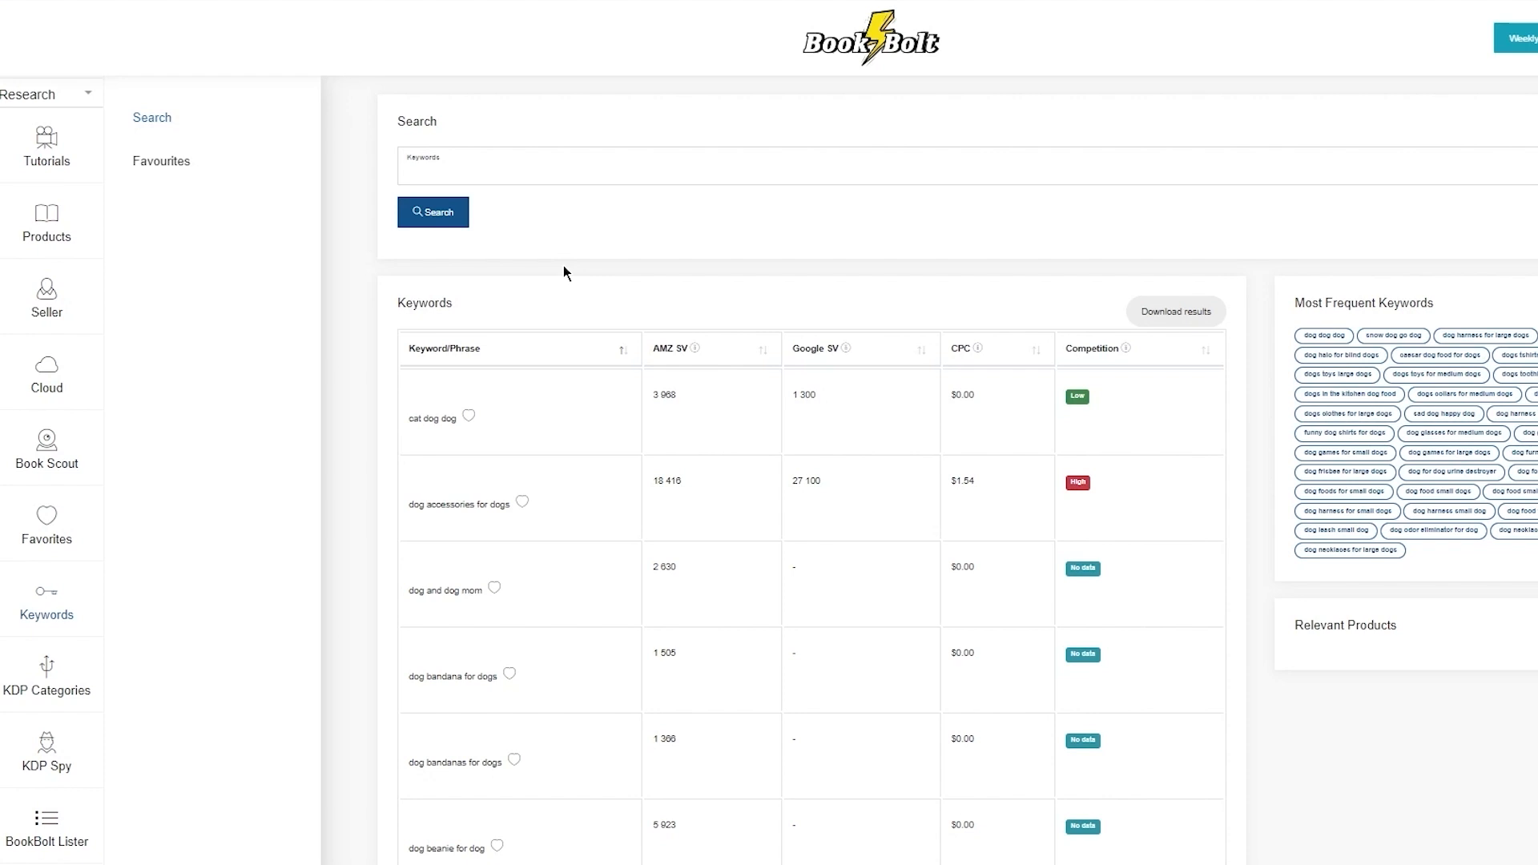
# Step: Review the dog keyword phrases, comparing Amazon and Google search volume, CPC and competition, and read the column explanations
pyautogui.scroll(-1, 563, 266)
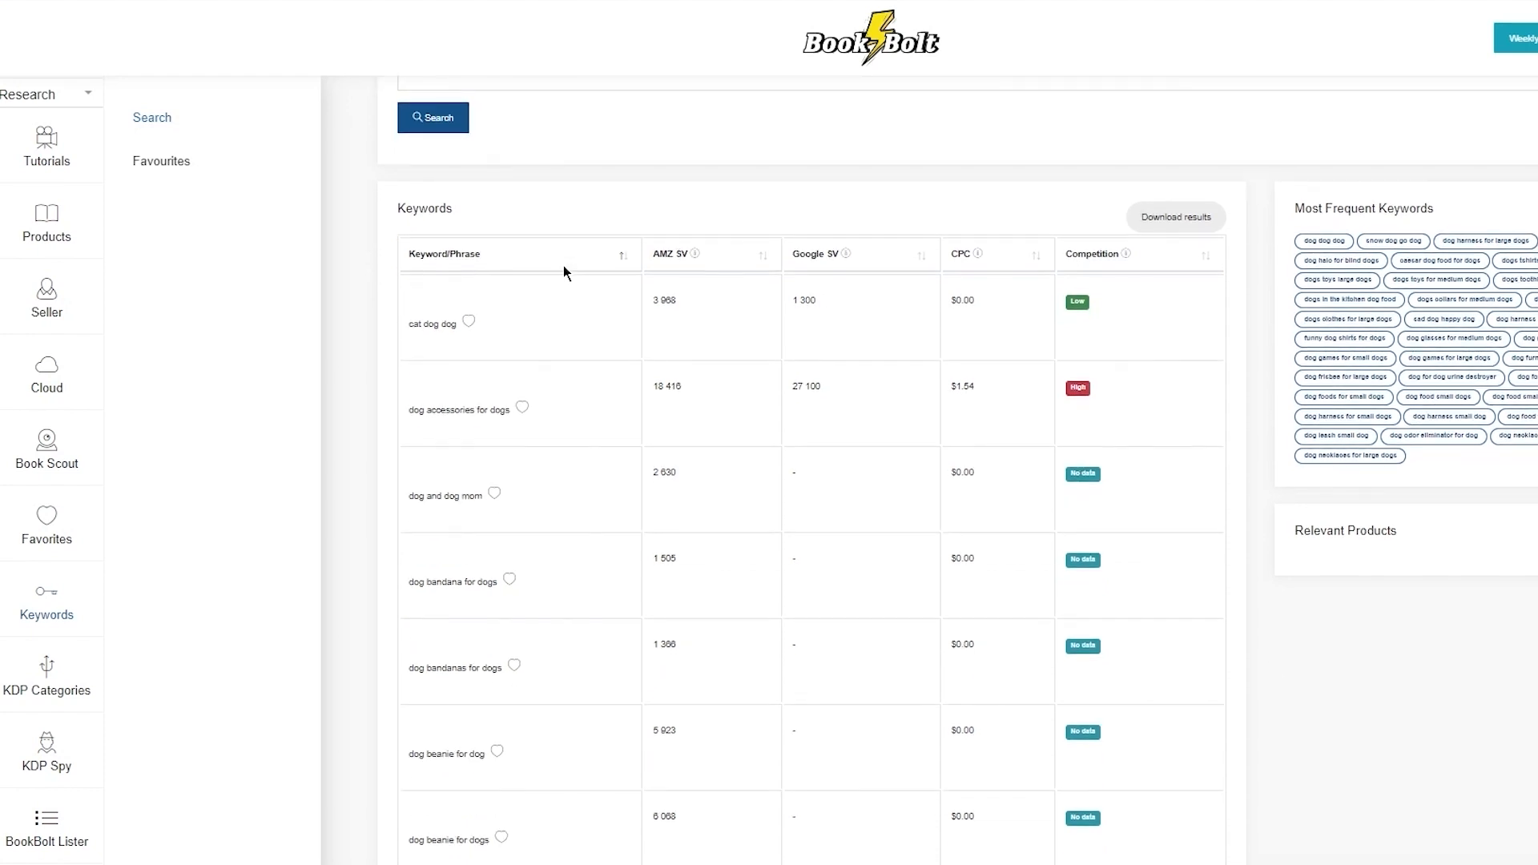
pyautogui.scroll(1, 439, 232)
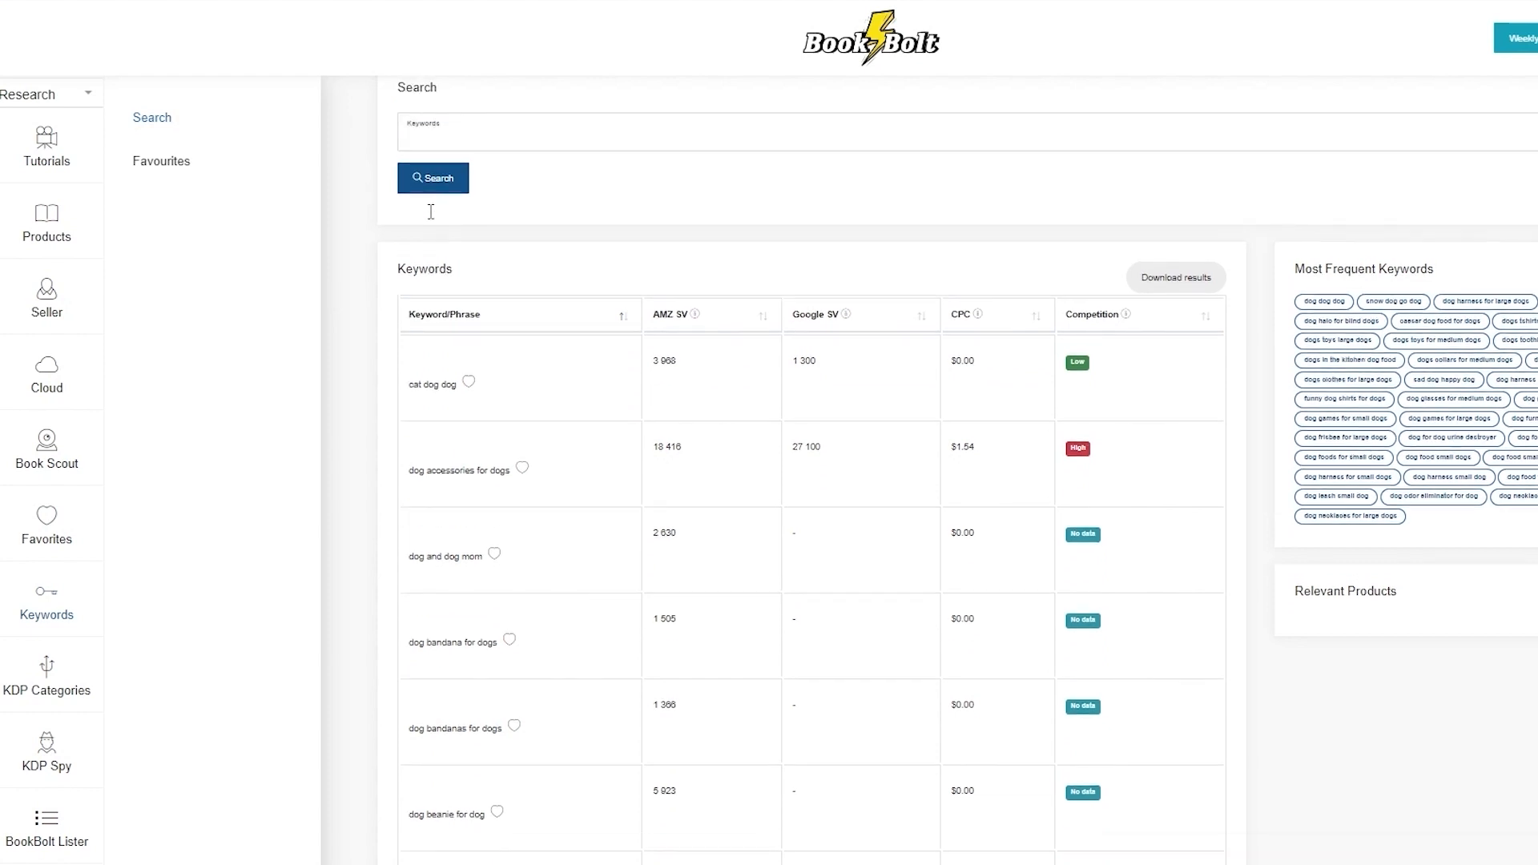
pyautogui.scroll(-4, 415, 238)
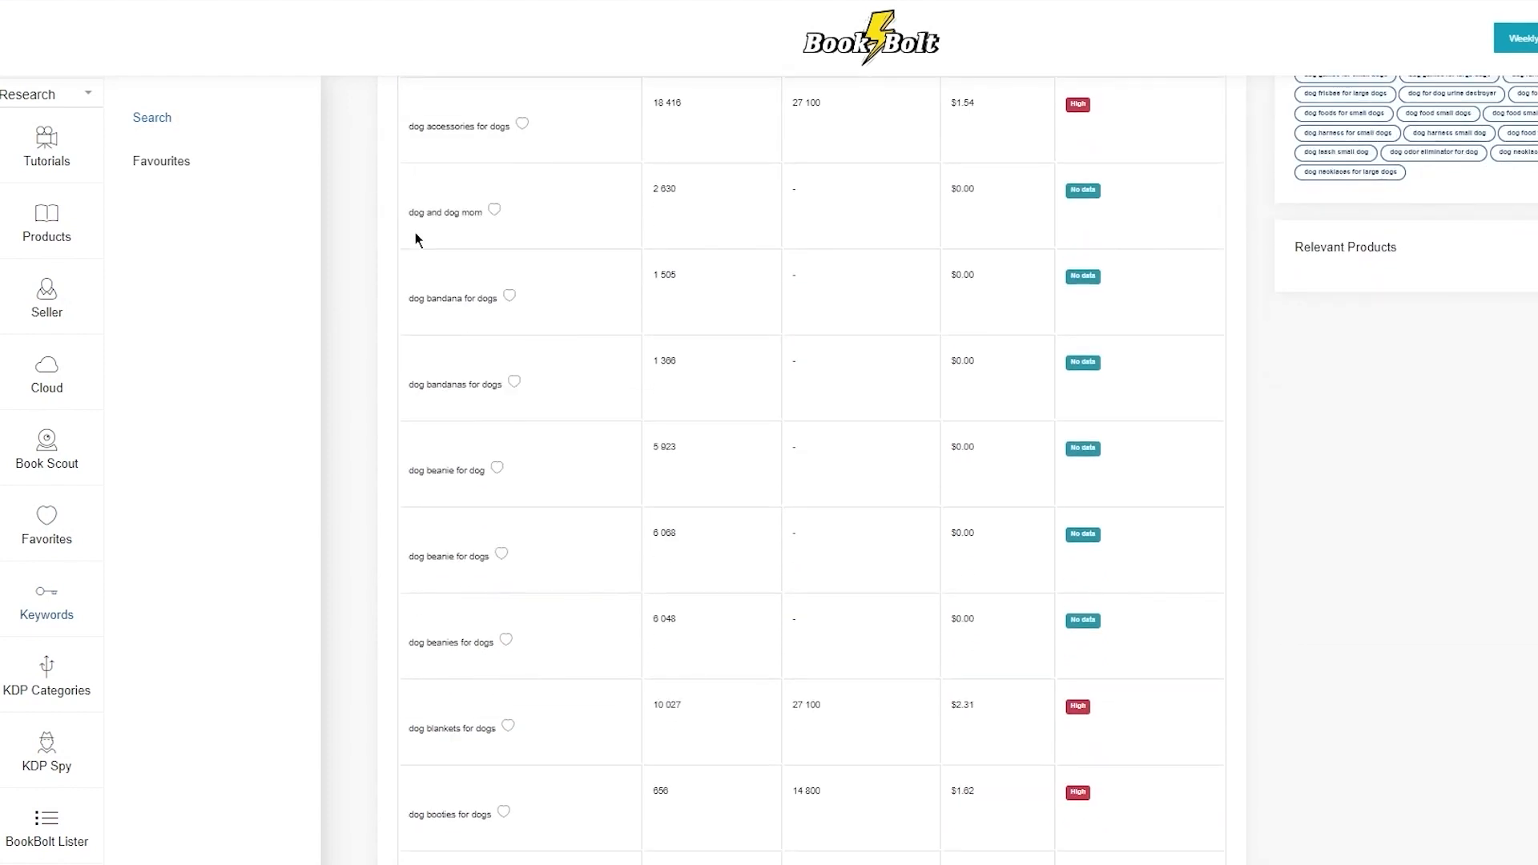
pyautogui.scroll(3, 415, 238)
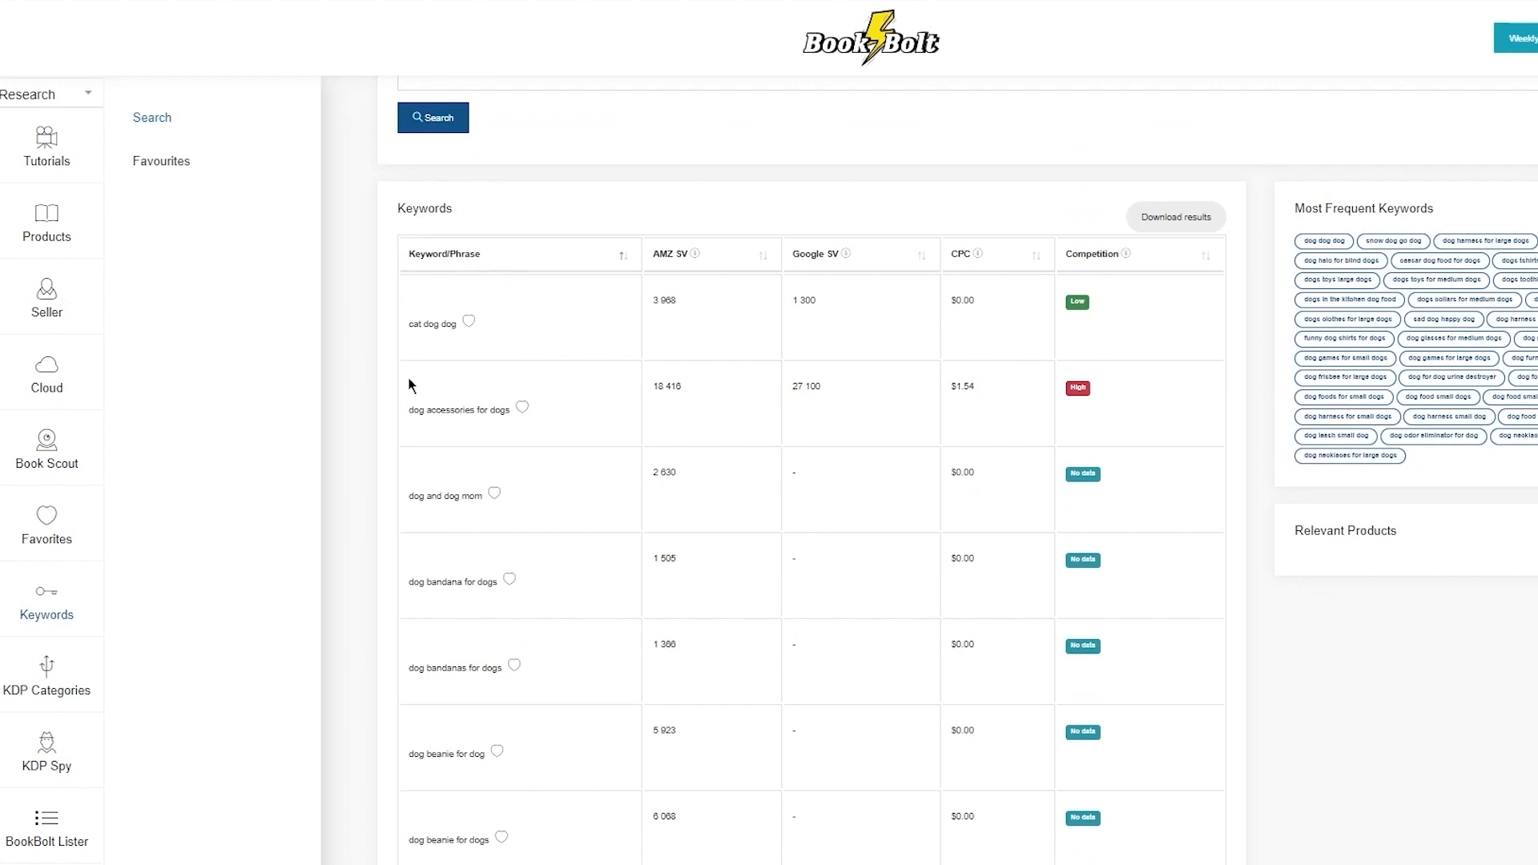
pyautogui.scroll(-10, 405, 447)
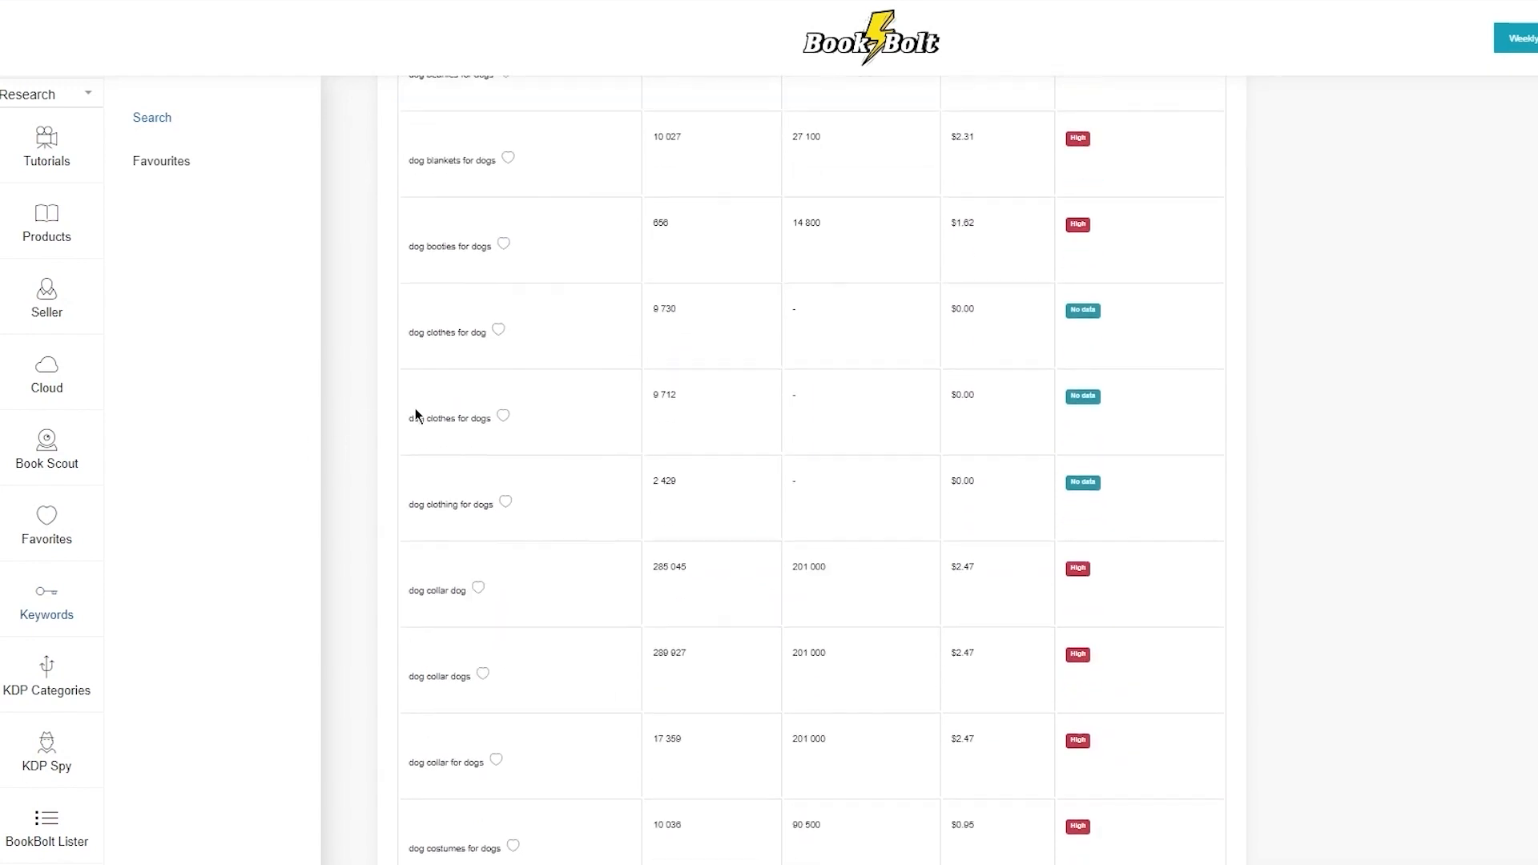
pyautogui.scroll(15, 416, 408)
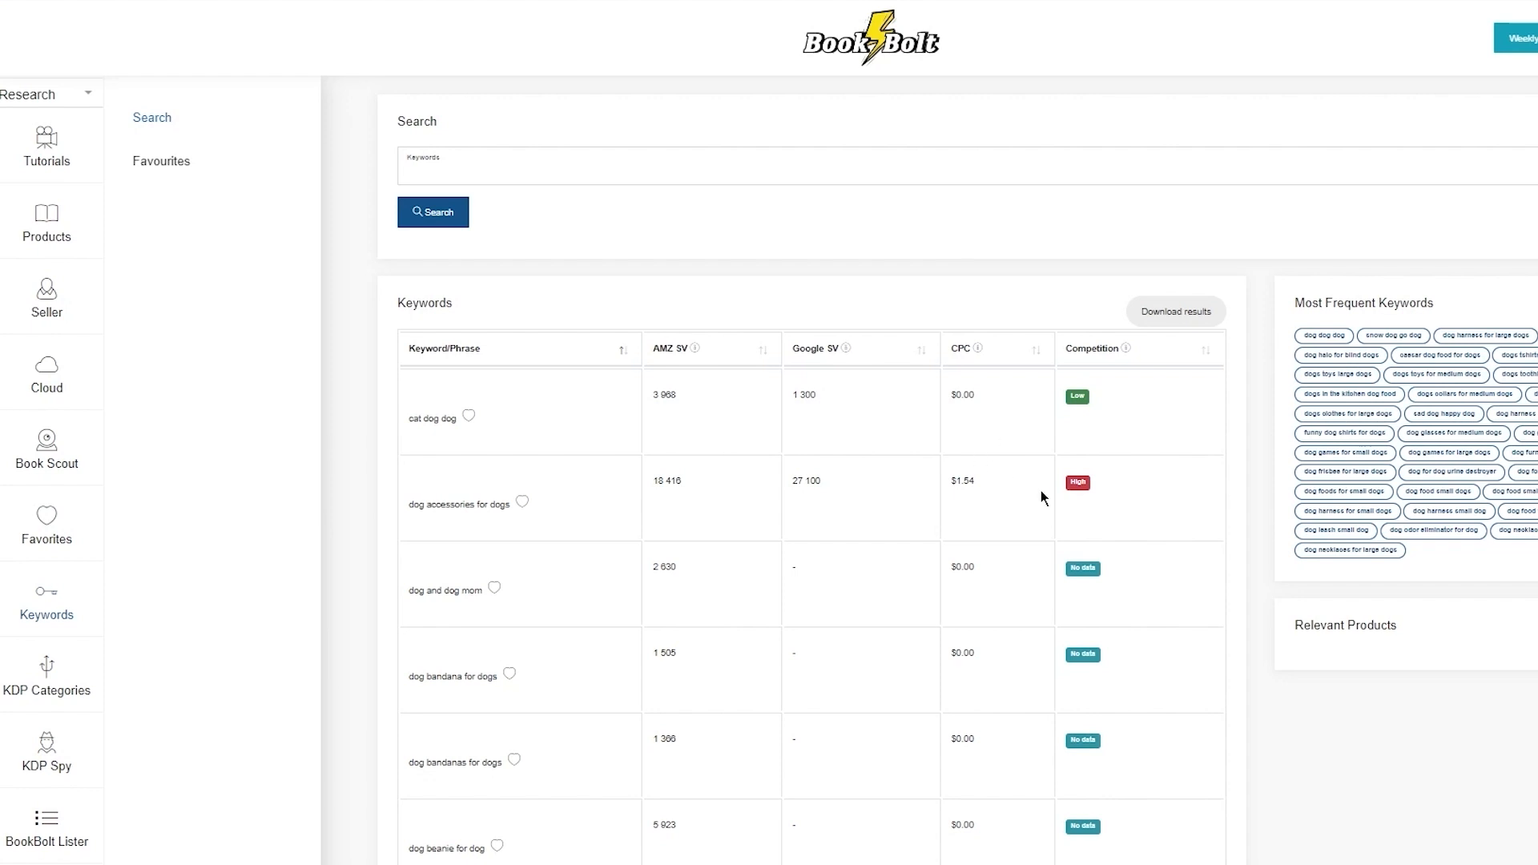
pyautogui.scroll(-13, 1040, 490)
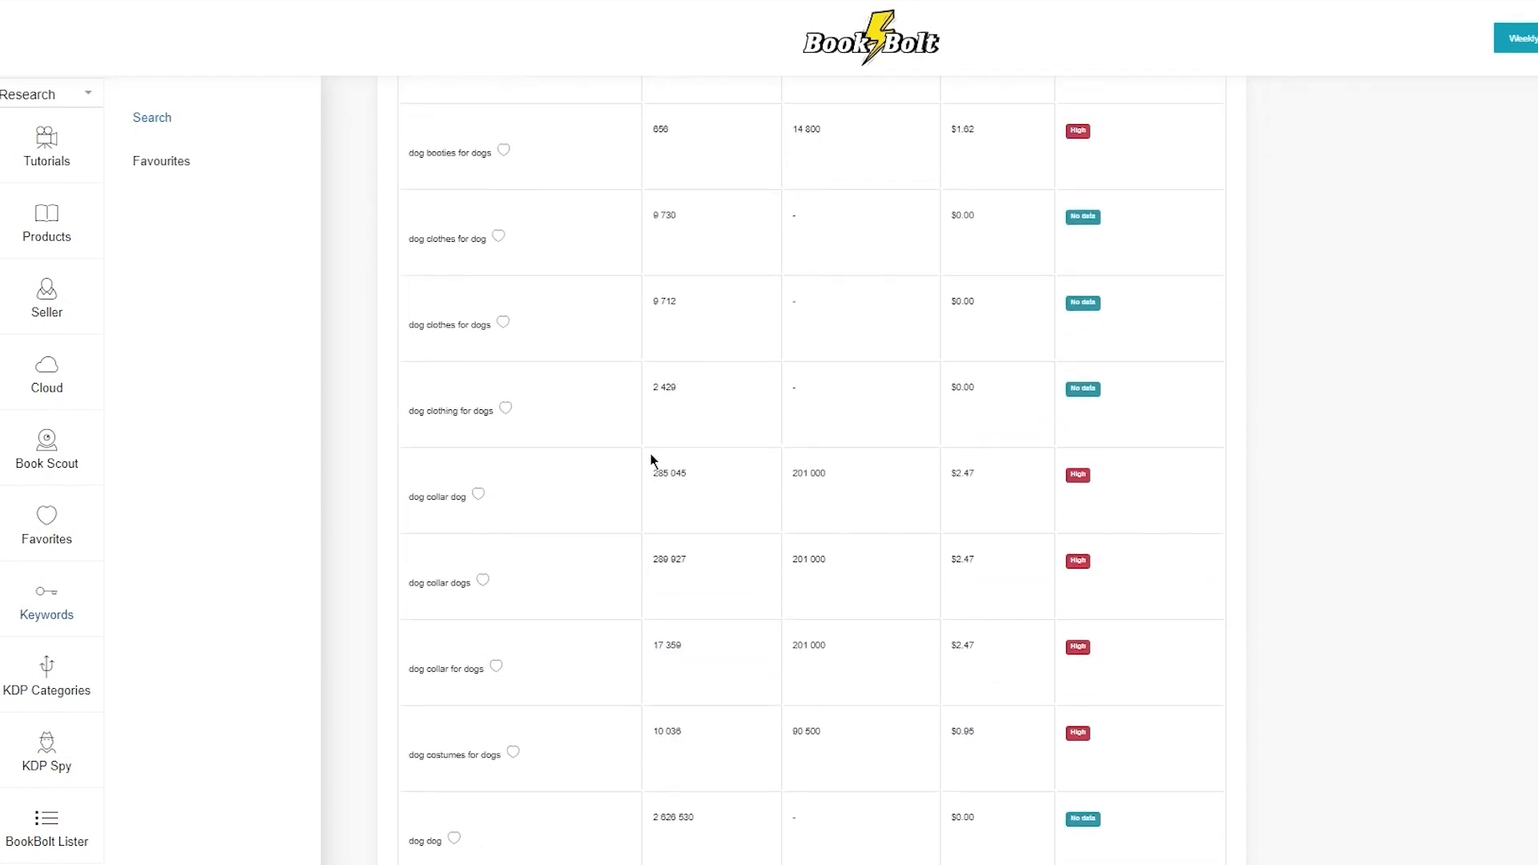
pyautogui.scroll(13, 1046, 503)
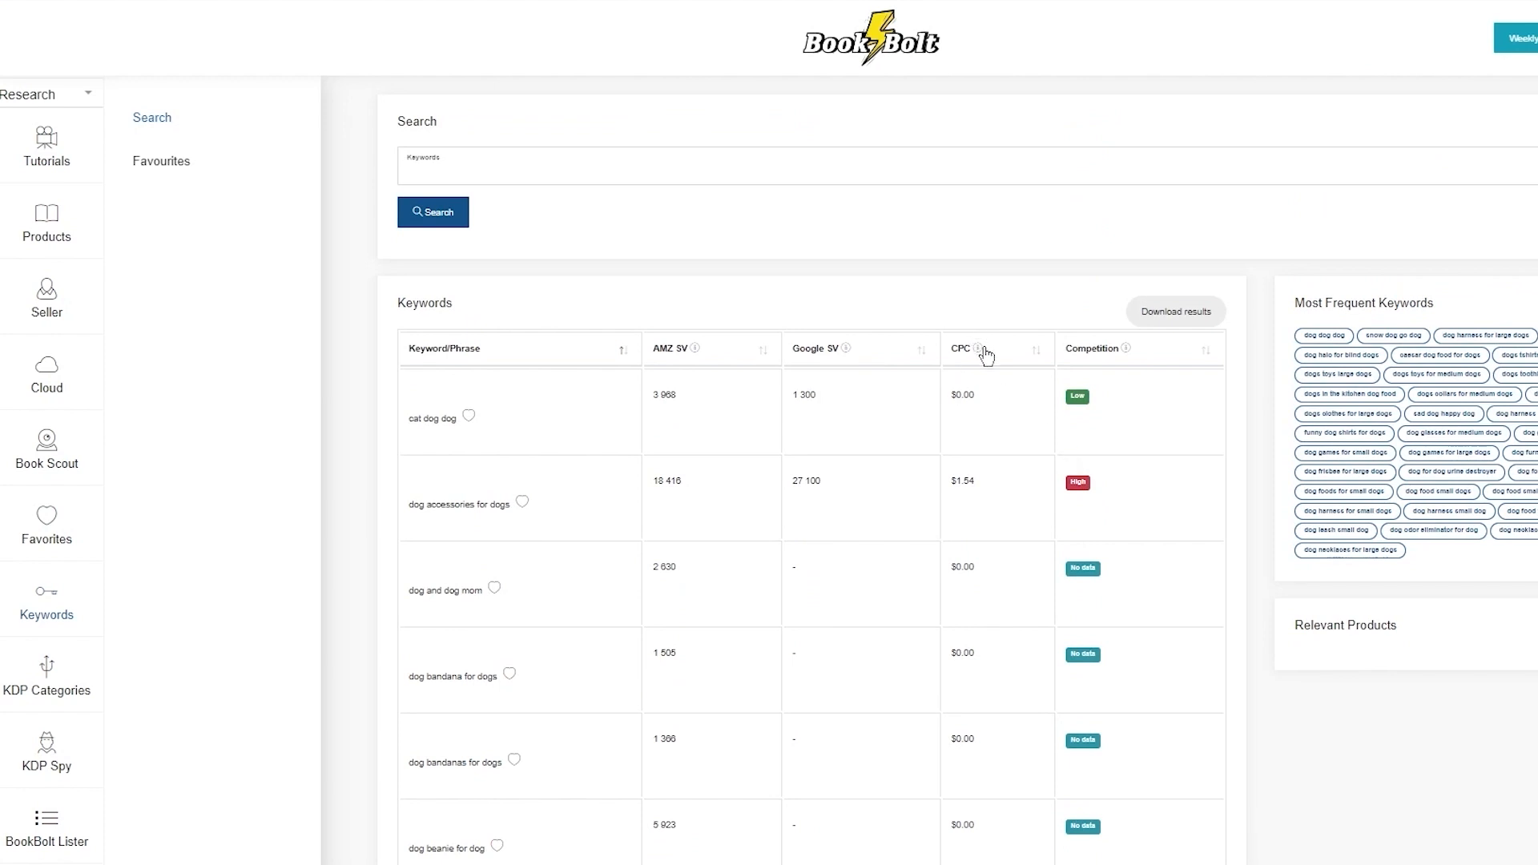
pyautogui.moveTo(979, 353)
pyautogui.moveTo(845, 351)
# Step: Search the KDP category finder for categories matching the keyword "dog"
pyautogui.click(45, 698)
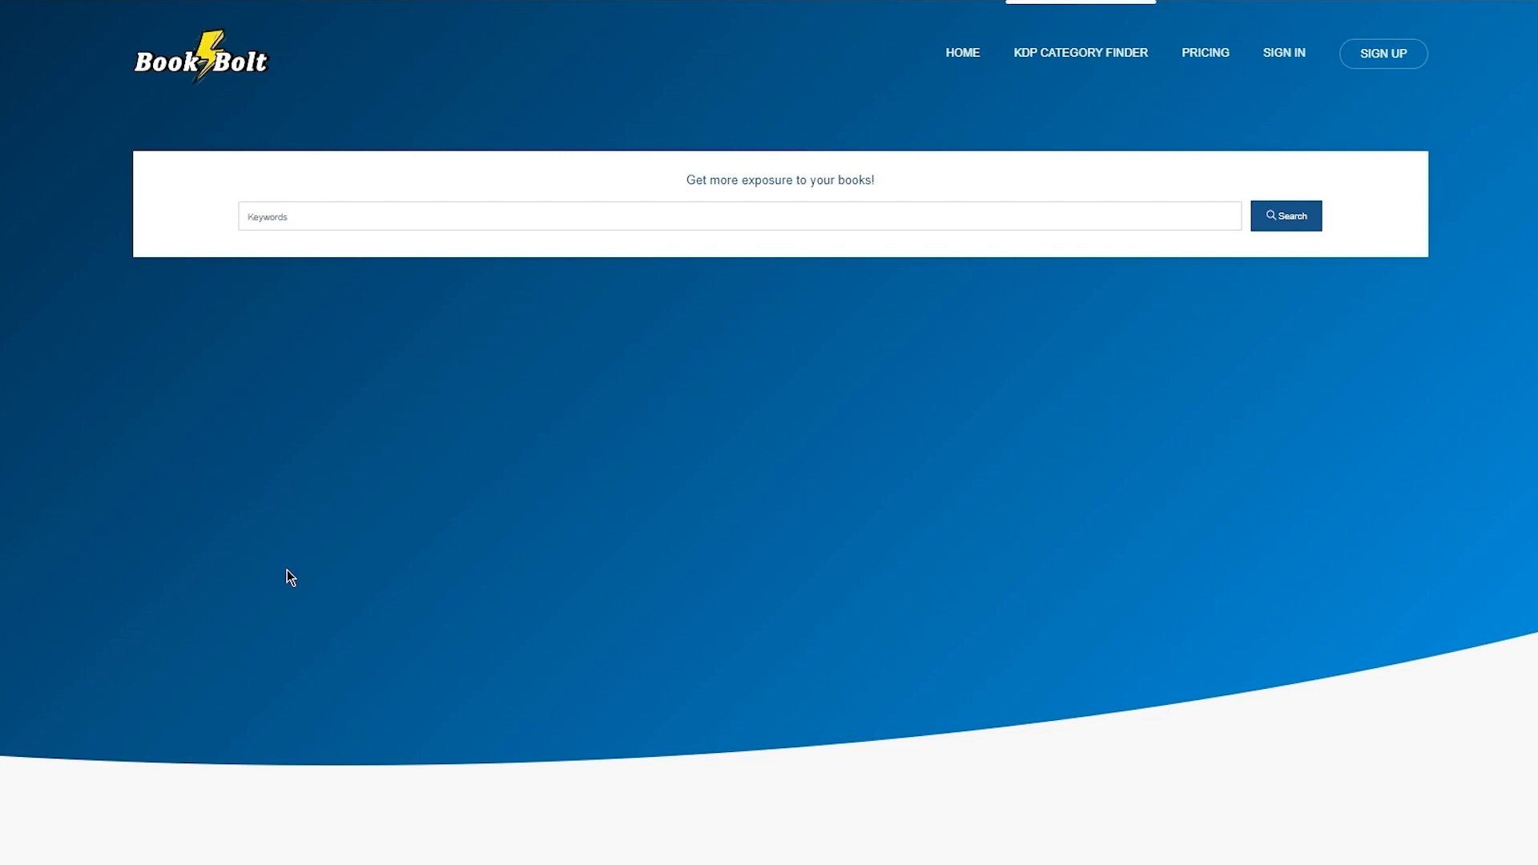
pyautogui.click(371, 216)
pyautogui.click(472, 260)
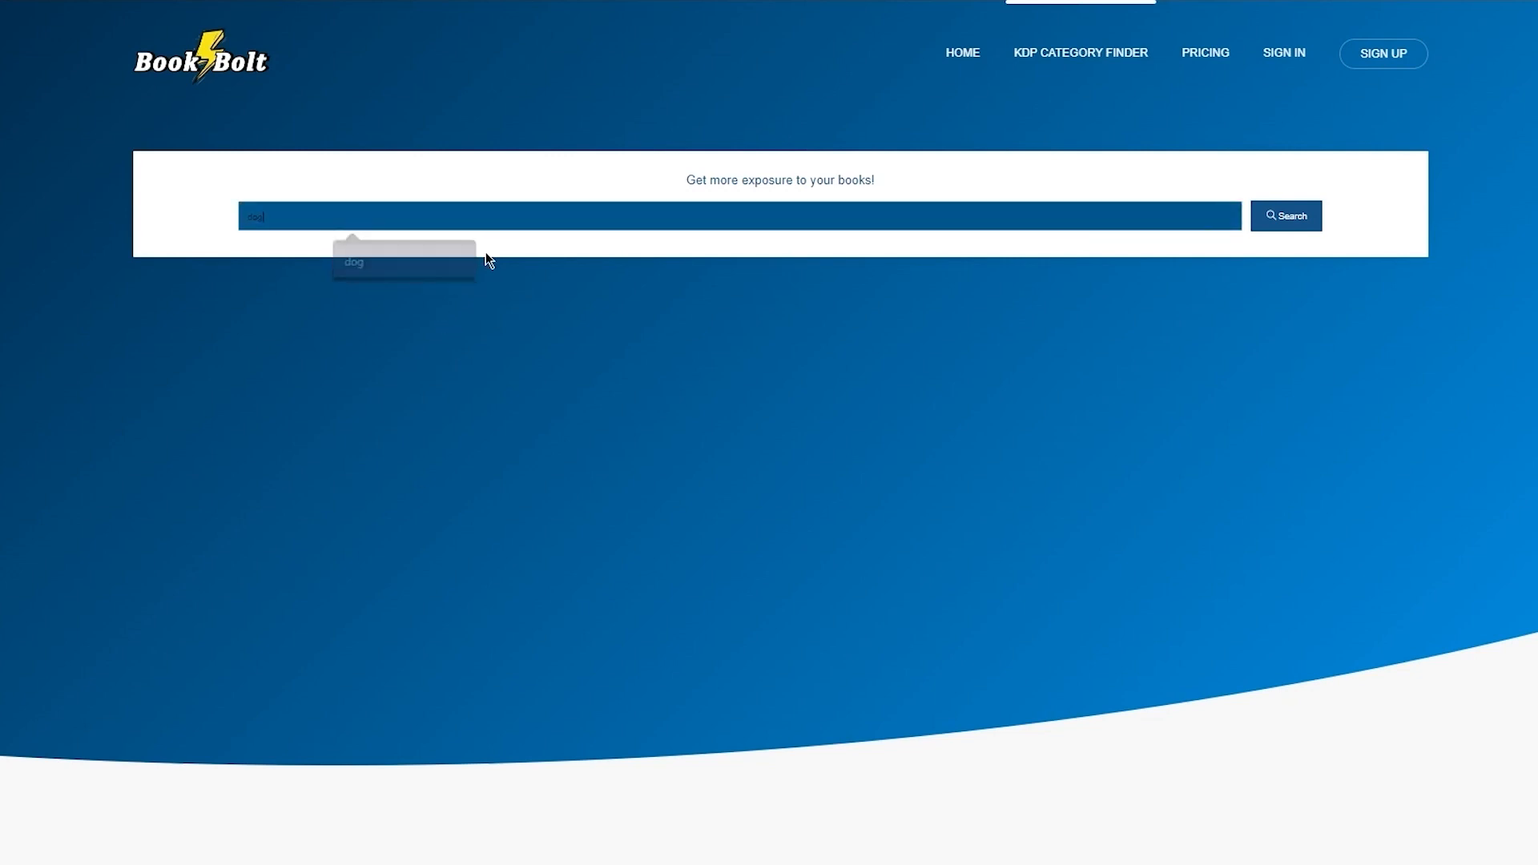
pyautogui.click(1285, 221)
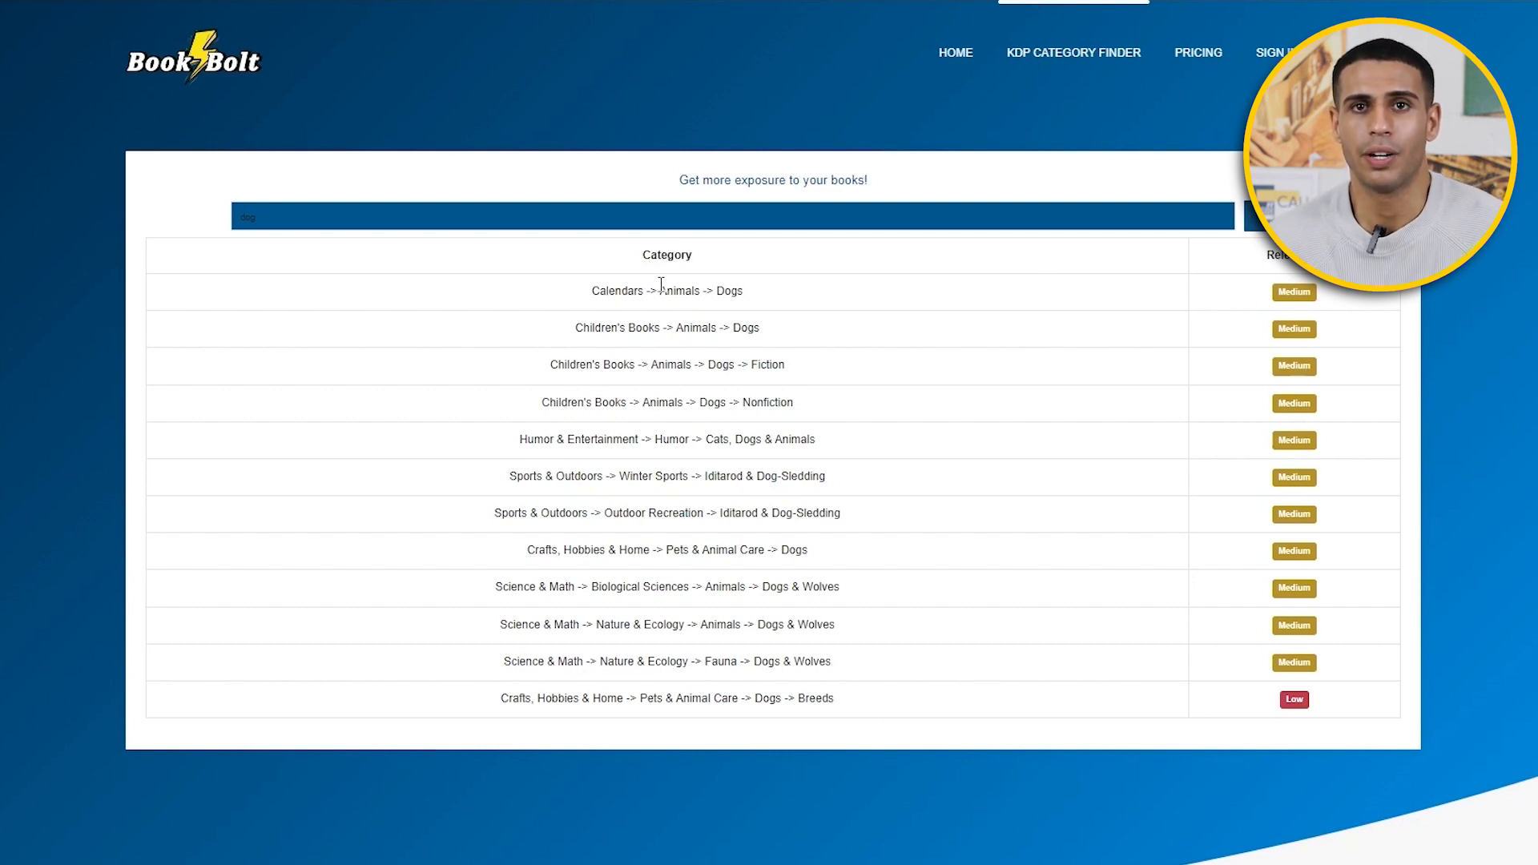
# Step: Review the dog category paths in the results, from Calendars and Children's Books to Humor & Entertainment
pyautogui.moveTo(587, 292); pyautogui.dragTo(710, 308)
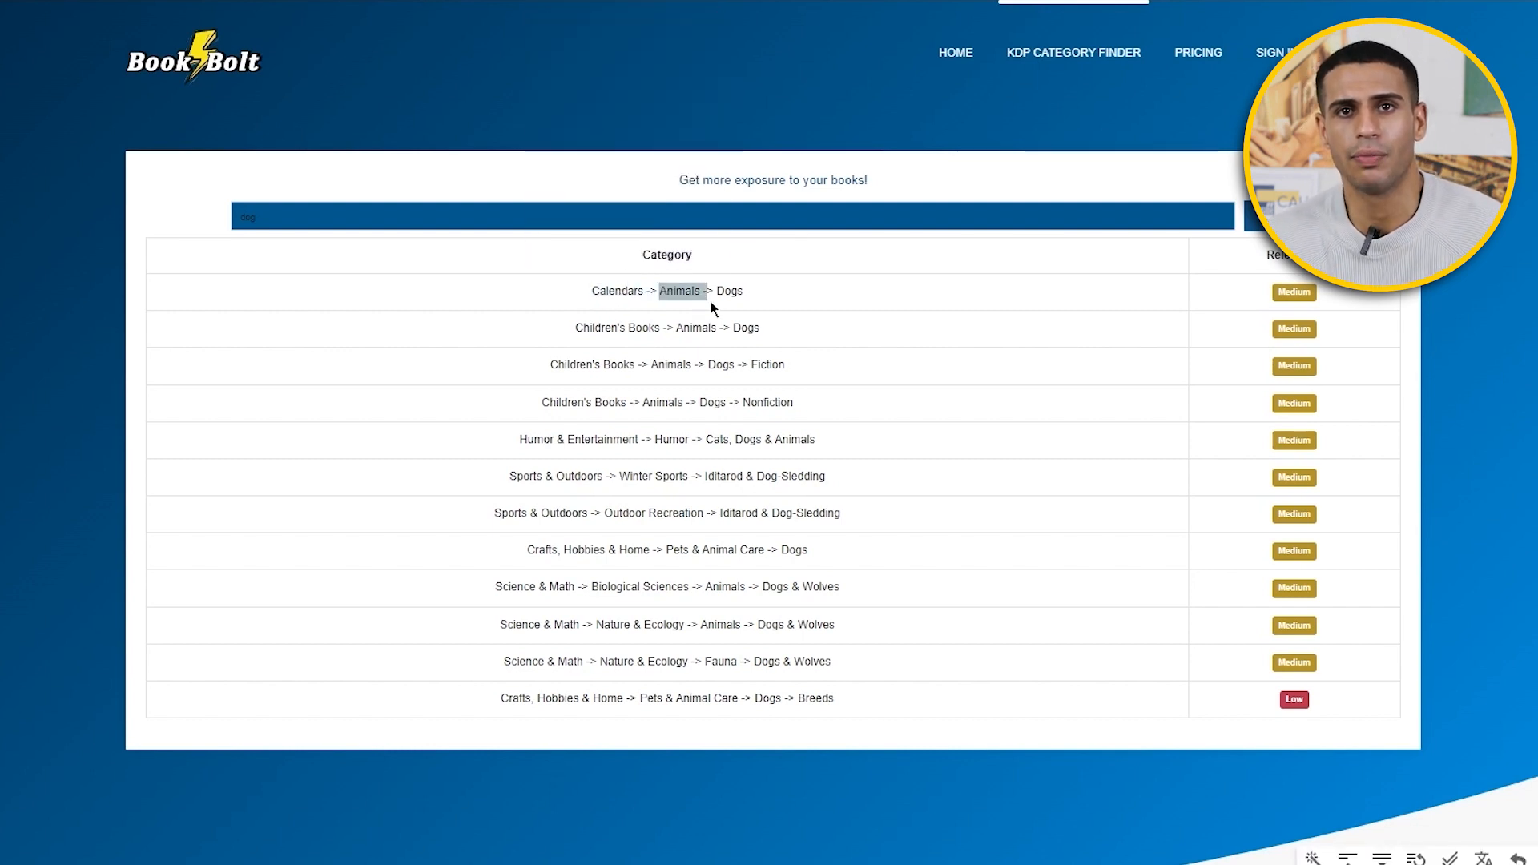
pyautogui.click(675, 297)
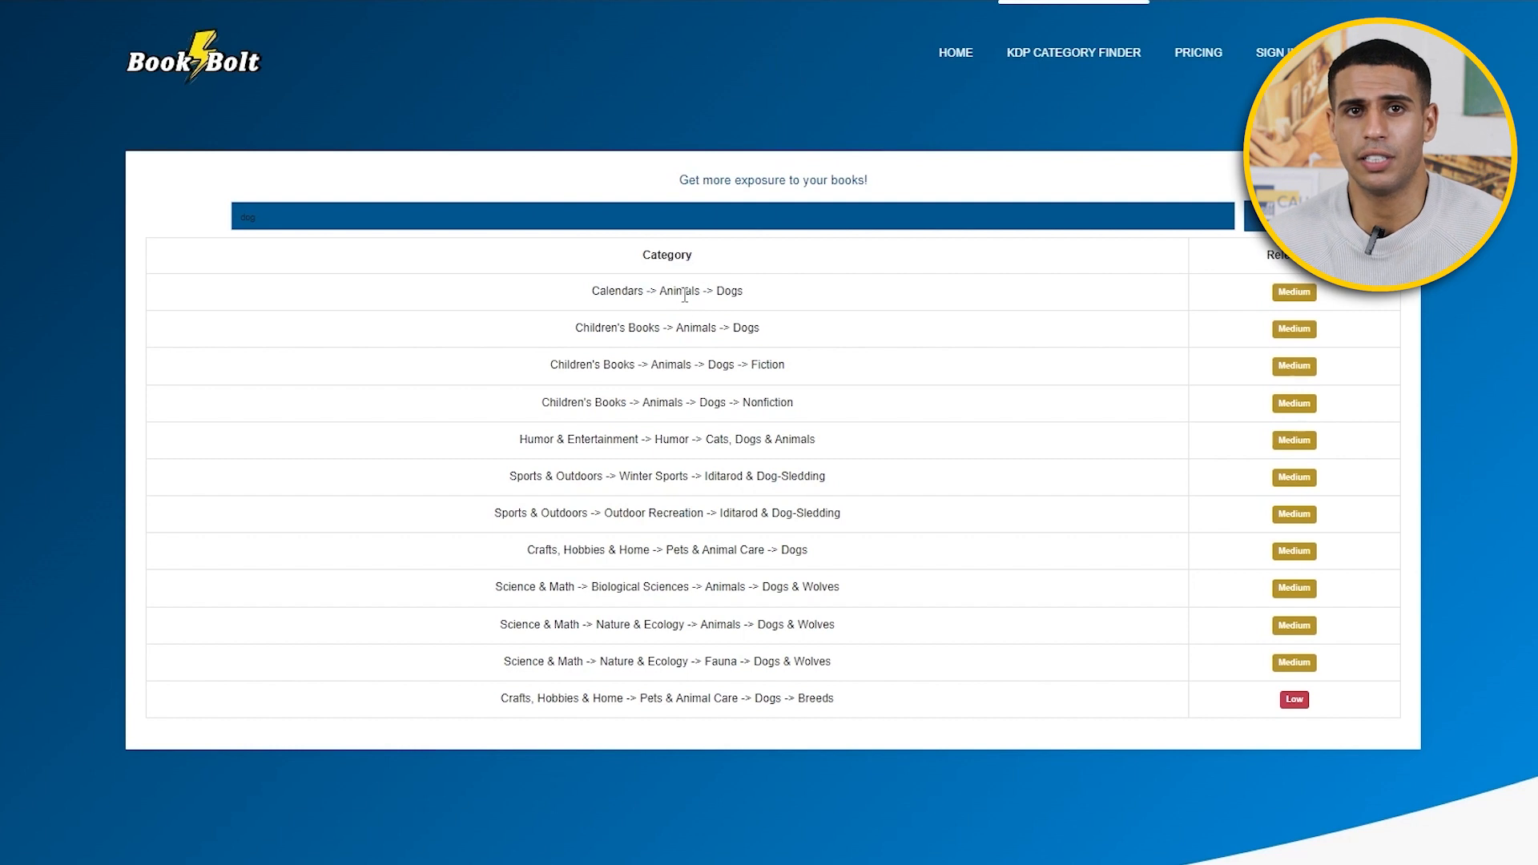
pyautogui.doubleClick(685, 295)
pyautogui.moveTo(712, 297); pyautogui.dragTo(760, 303)
pyautogui.click(760, 303)
pyautogui.moveTo(578, 326); pyautogui.dragTo(705, 397)
pyautogui.click(735, 328)
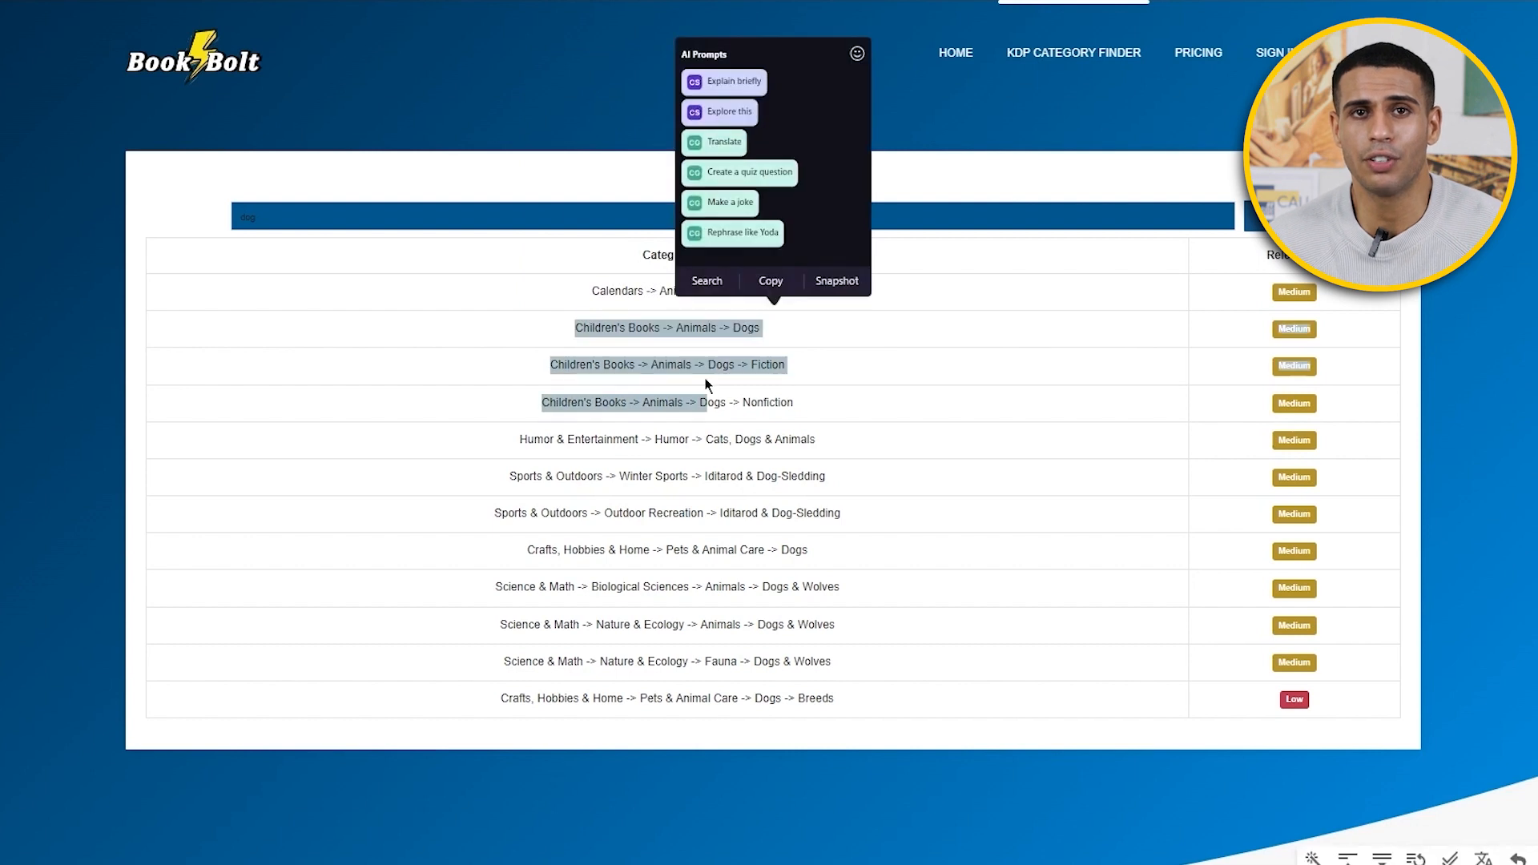
pyautogui.click(741, 365)
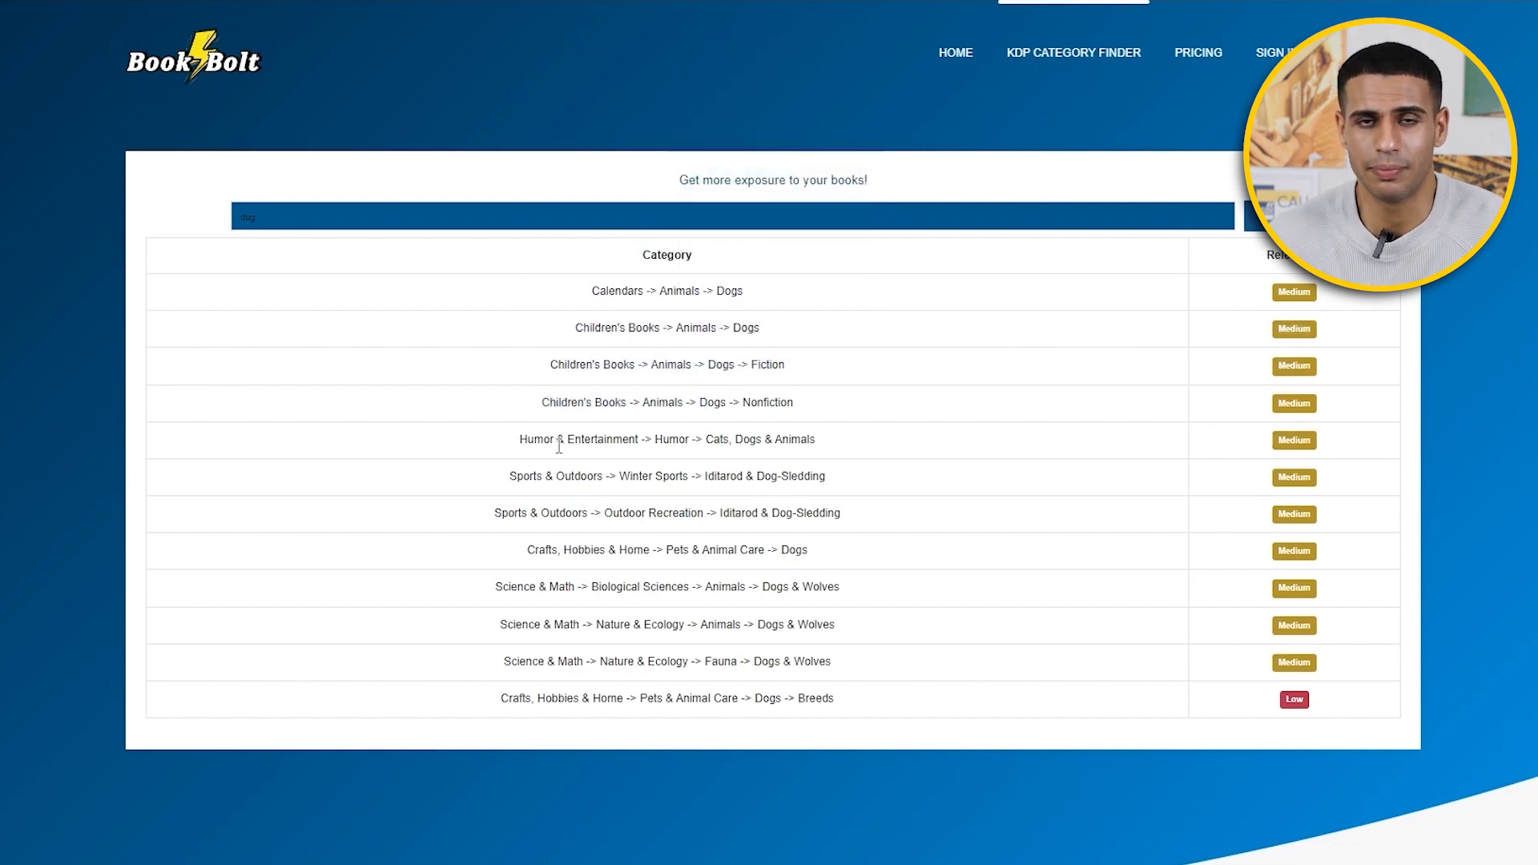
pyautogui.moveTo(527, 439); pyautogui.dragTo(884, 446)
pyautogui.click(678, 437)
pyautogui.click(881, 449)
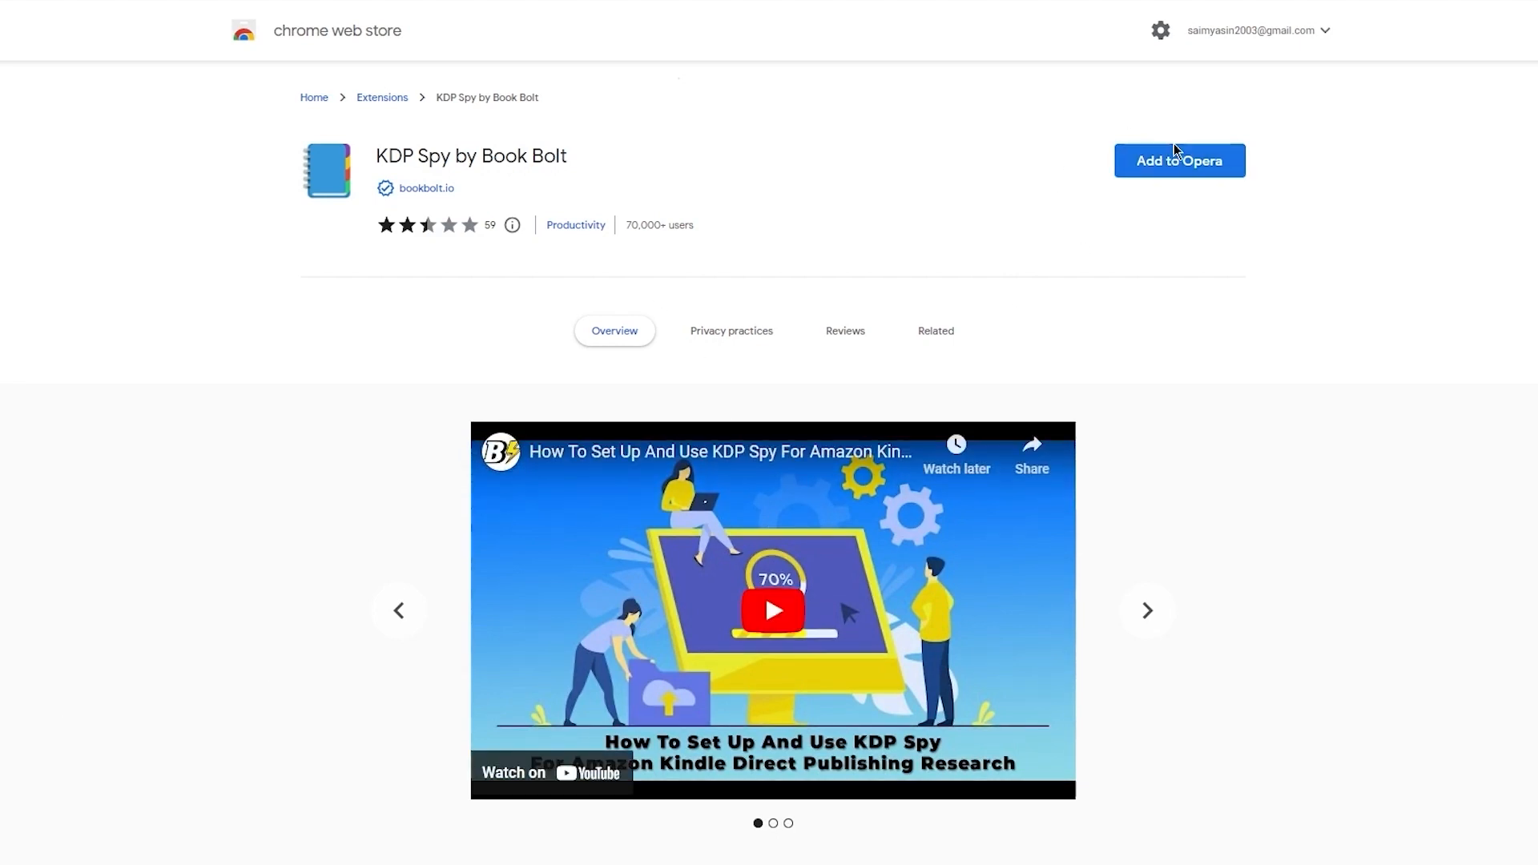
# Step: Check the browser's installed extensions and try to add KDP Spy by Book Bolt to Opera from its store page
pyautogui.click(1487, 1)
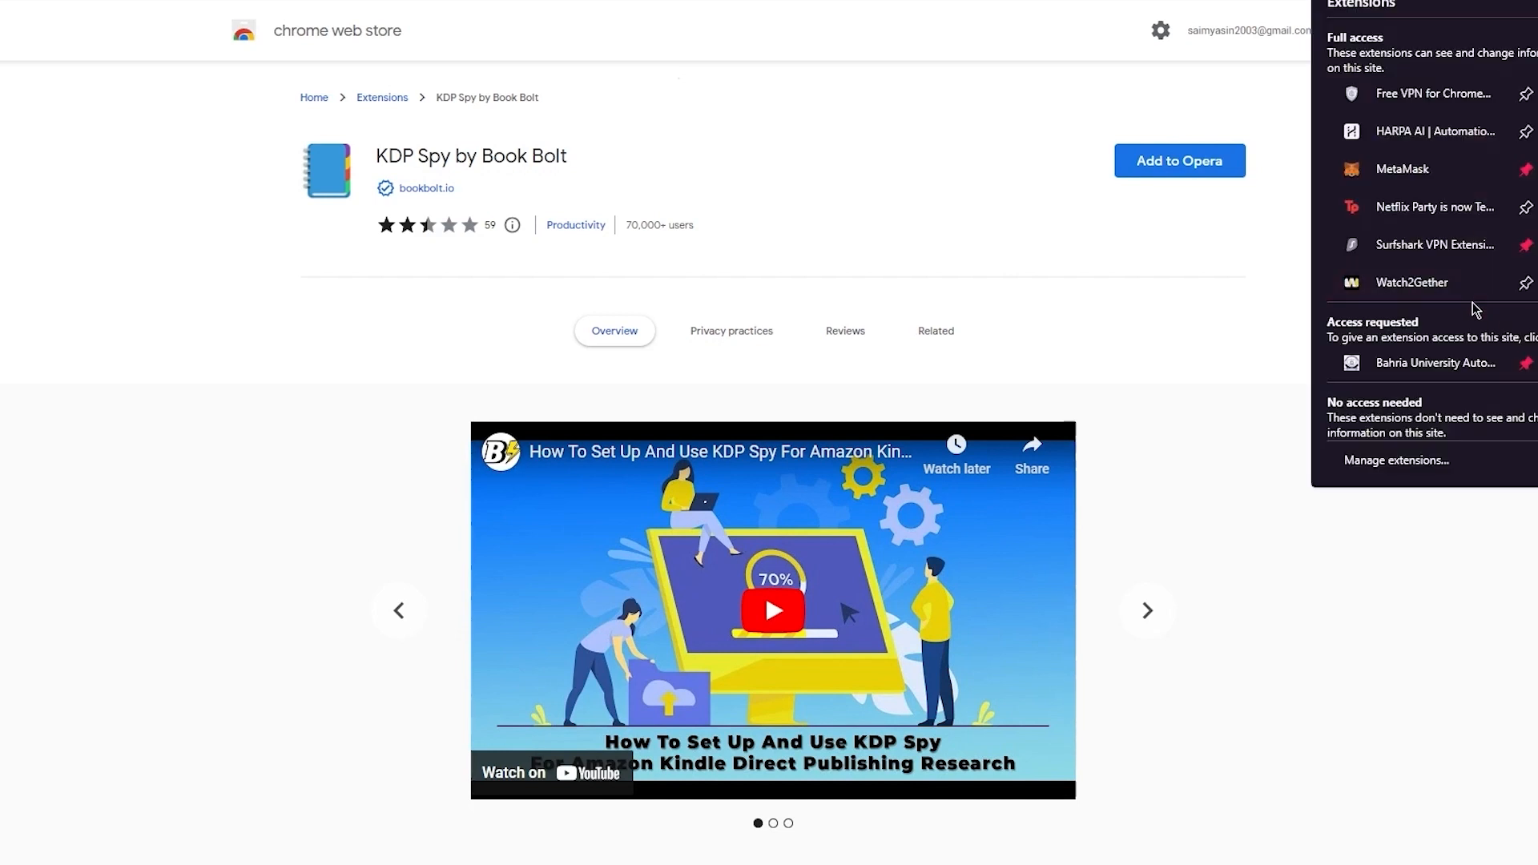
pyautogui.click(1463, 523)
pyautogui.click(1185, 165)
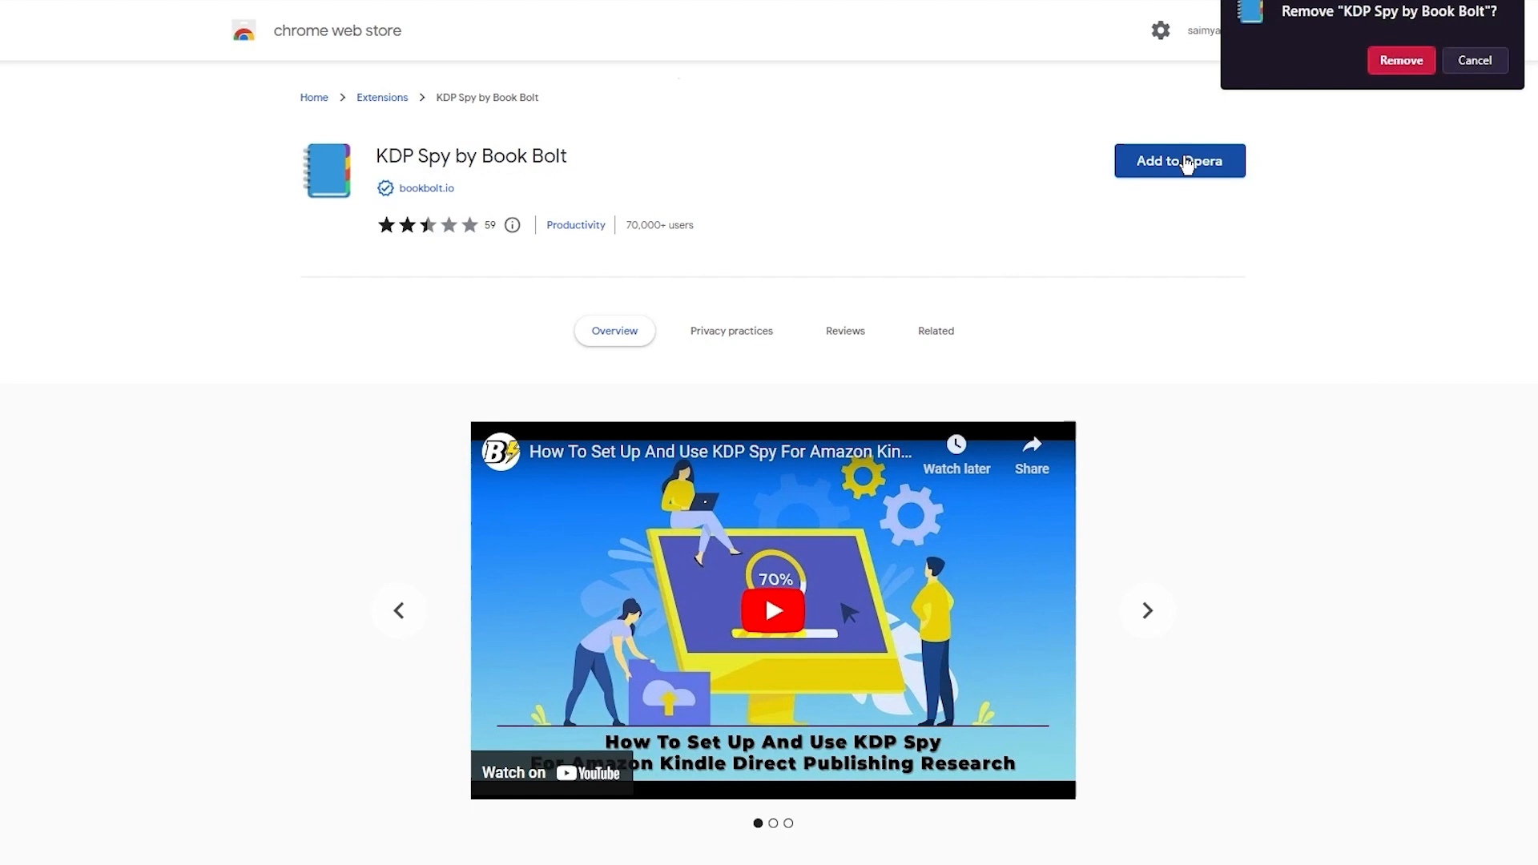
pyautogui.click(1473, 58)
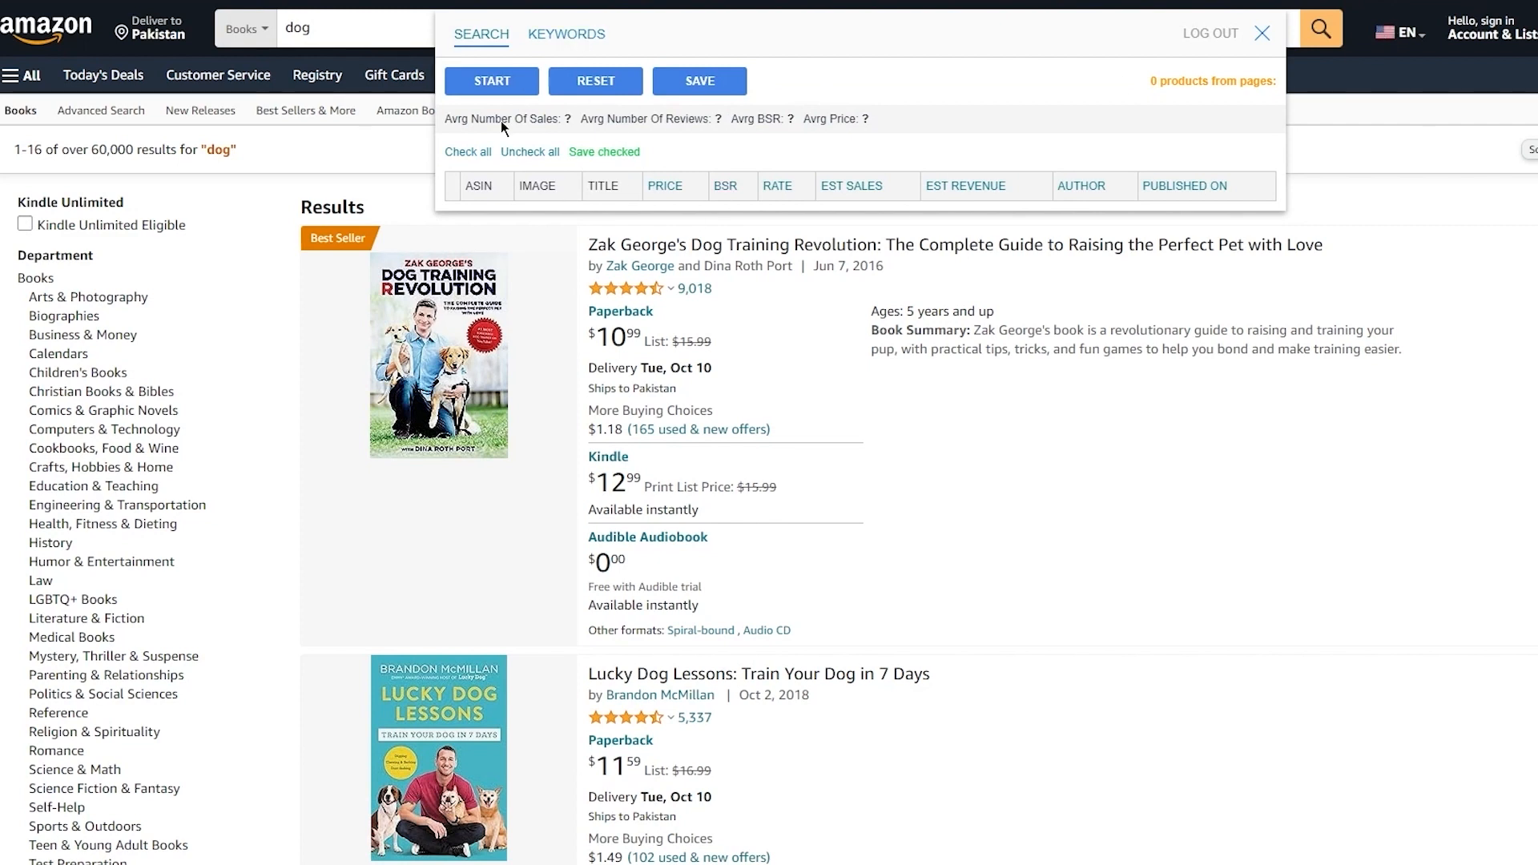
# Step: Run KDP Spy's keyword lookup and product search on Amazon's "dog" book results, covering pages 1 and 2, and close it
pyautogui.click(492, 81)
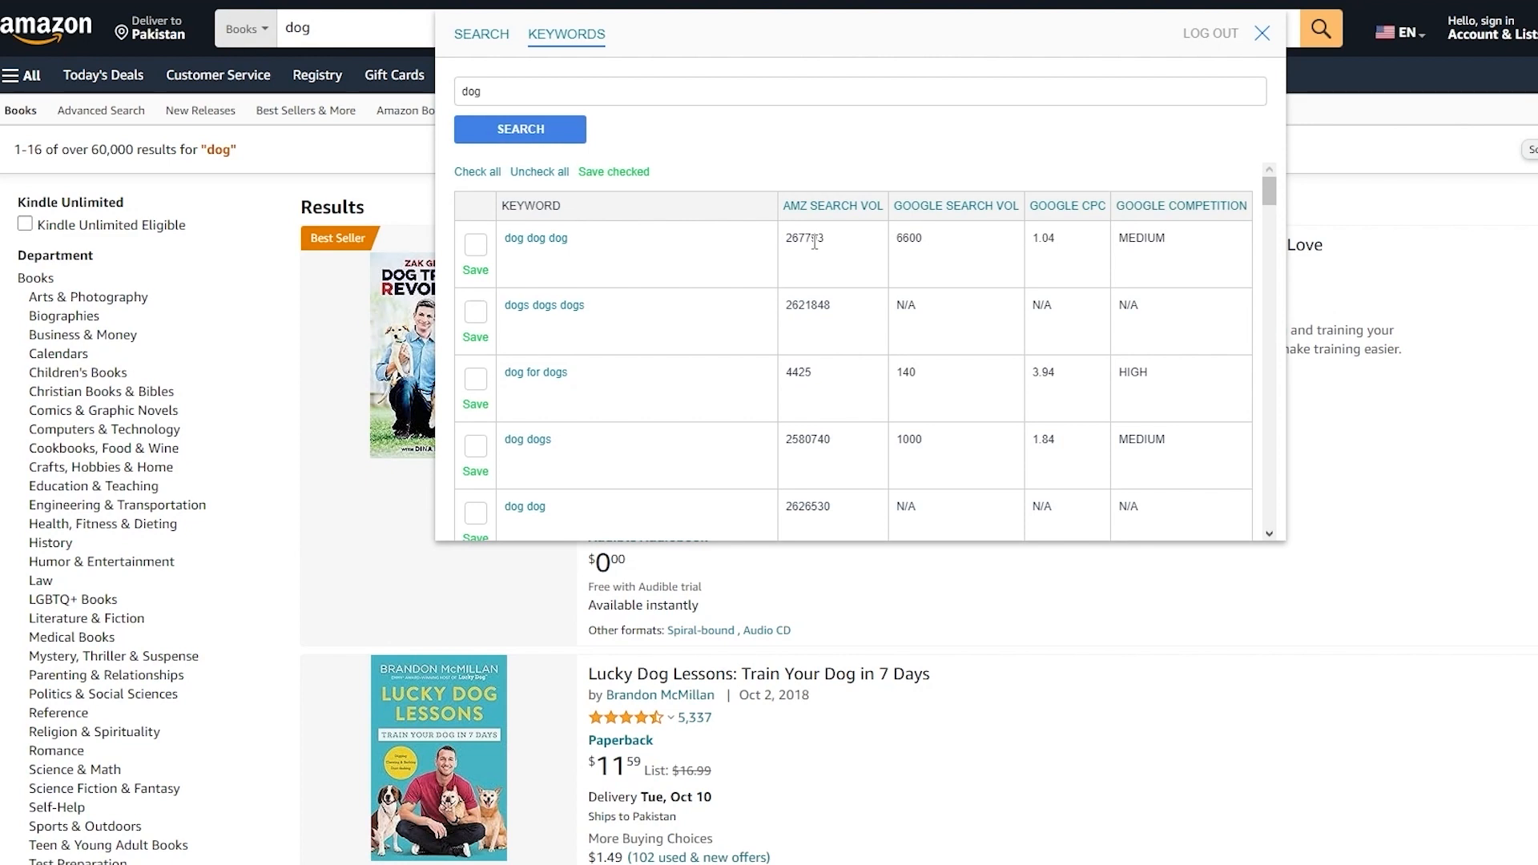
pyautogui.click(485, 37)
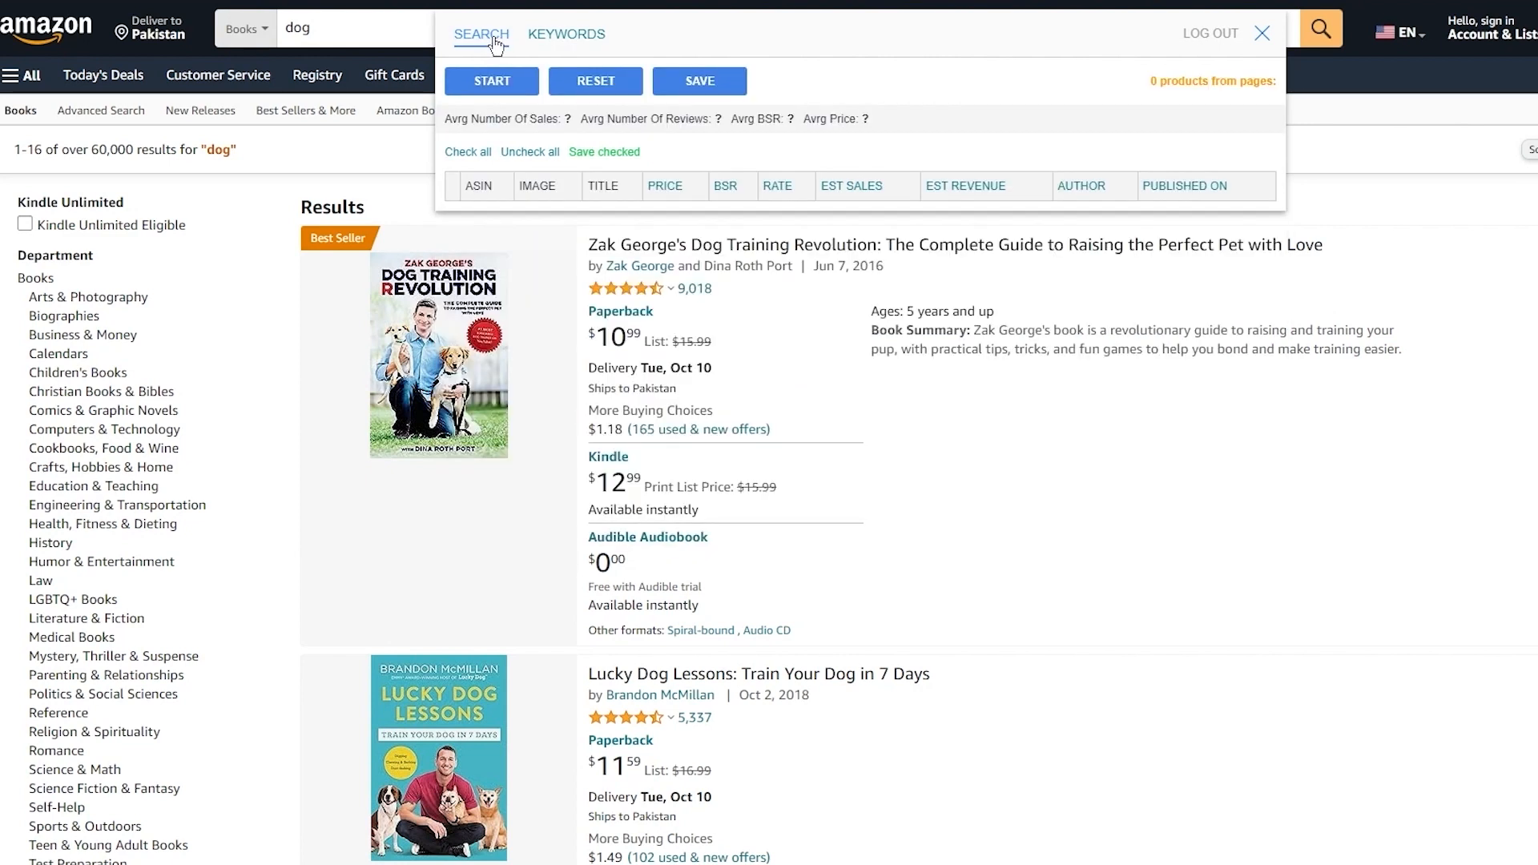
pyautogui.click(529, 95)
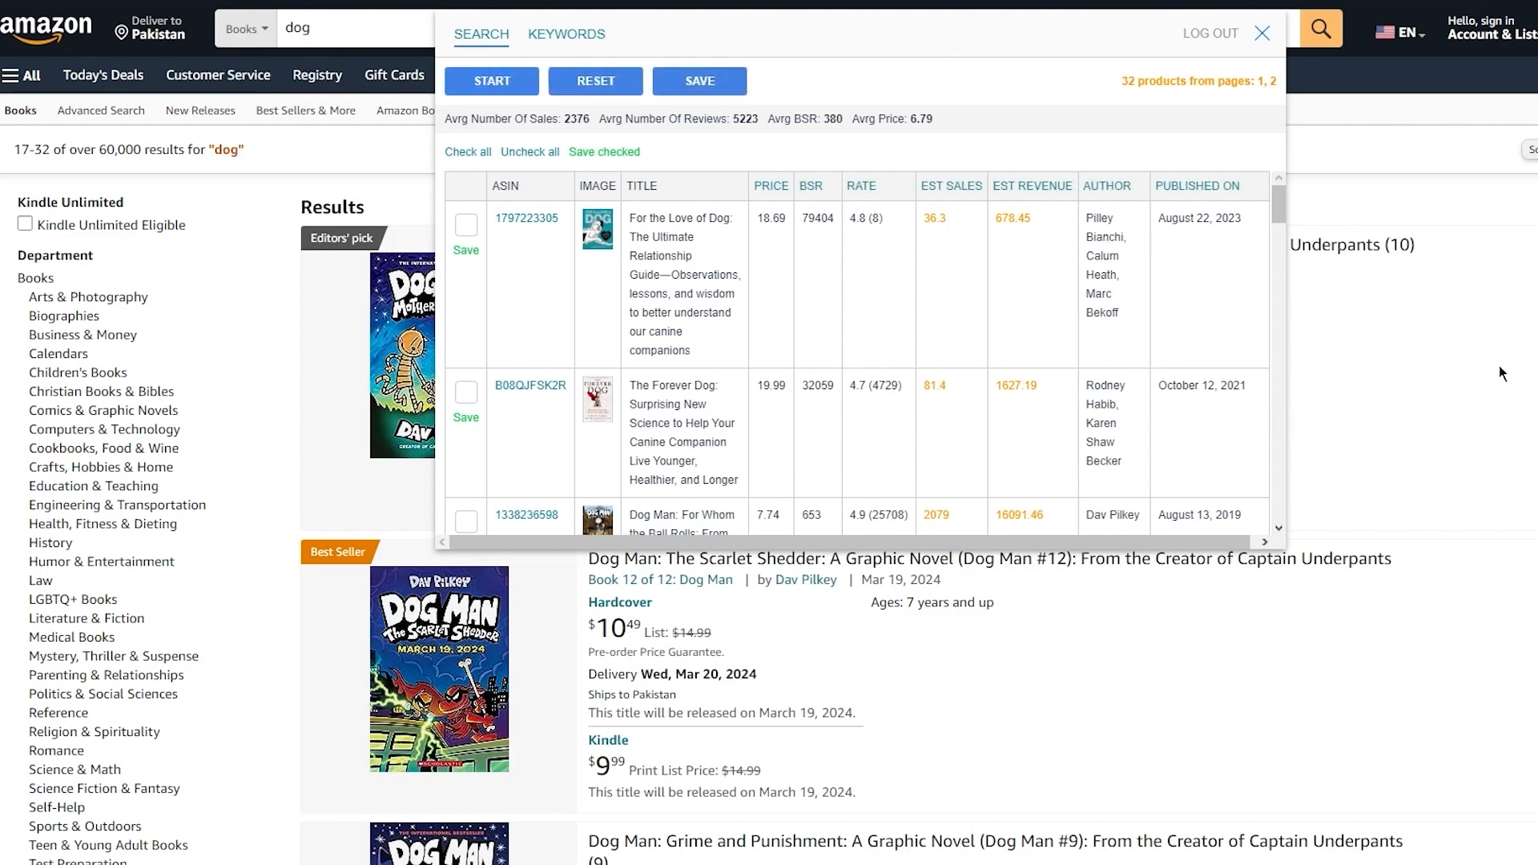
pyautogui.click(1263, 34)
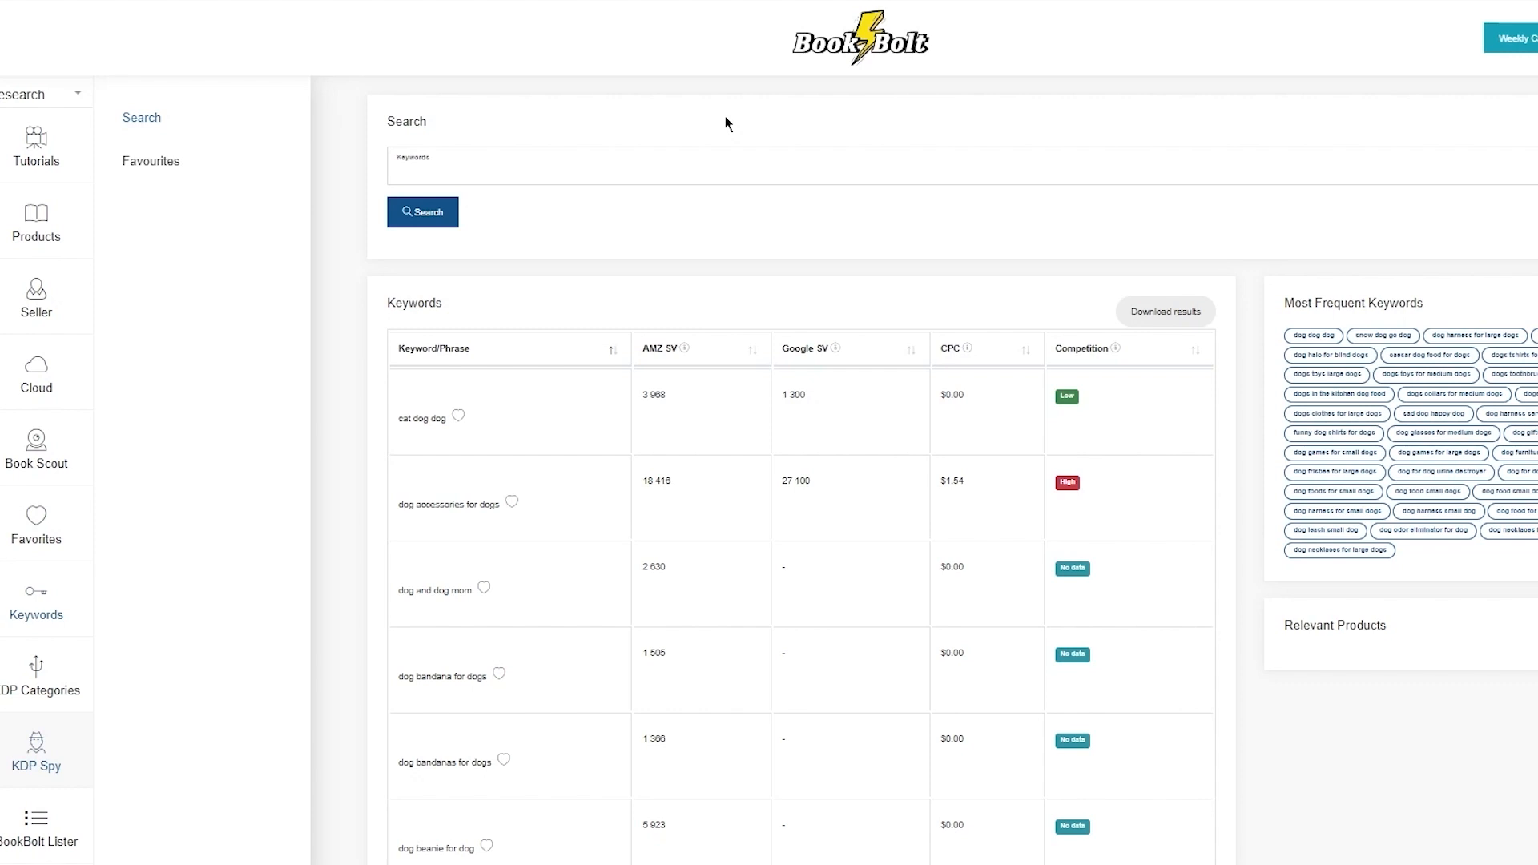
# Step: Switch Book Bolt from the Research tools to the Create tools and open BookBolt Studio
pyautogui.click(45, 365)
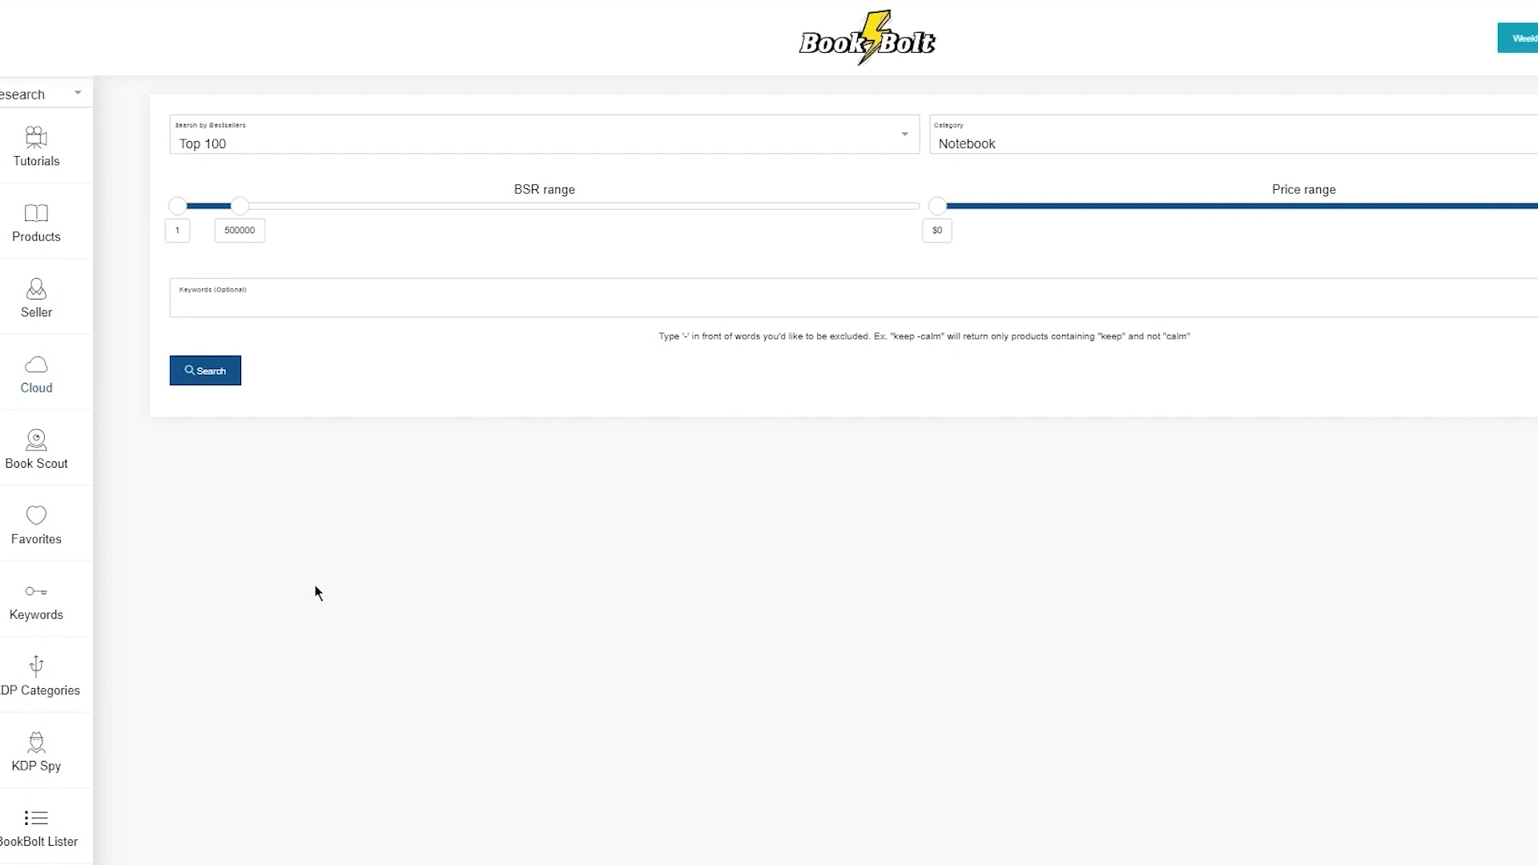
pyautogui.click(40, 94)
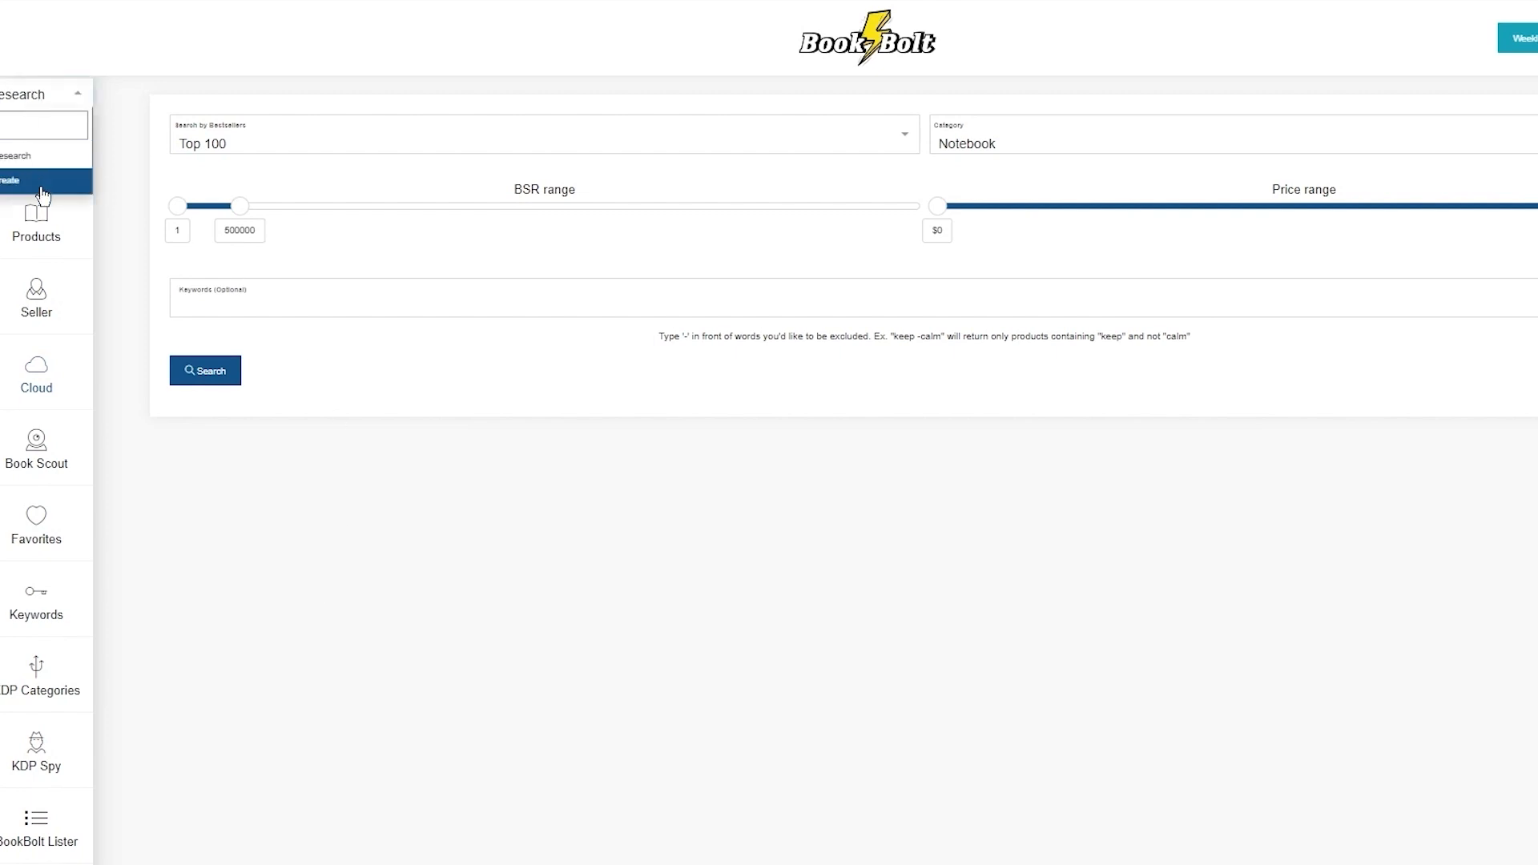
pyautogui.click(40, 189)
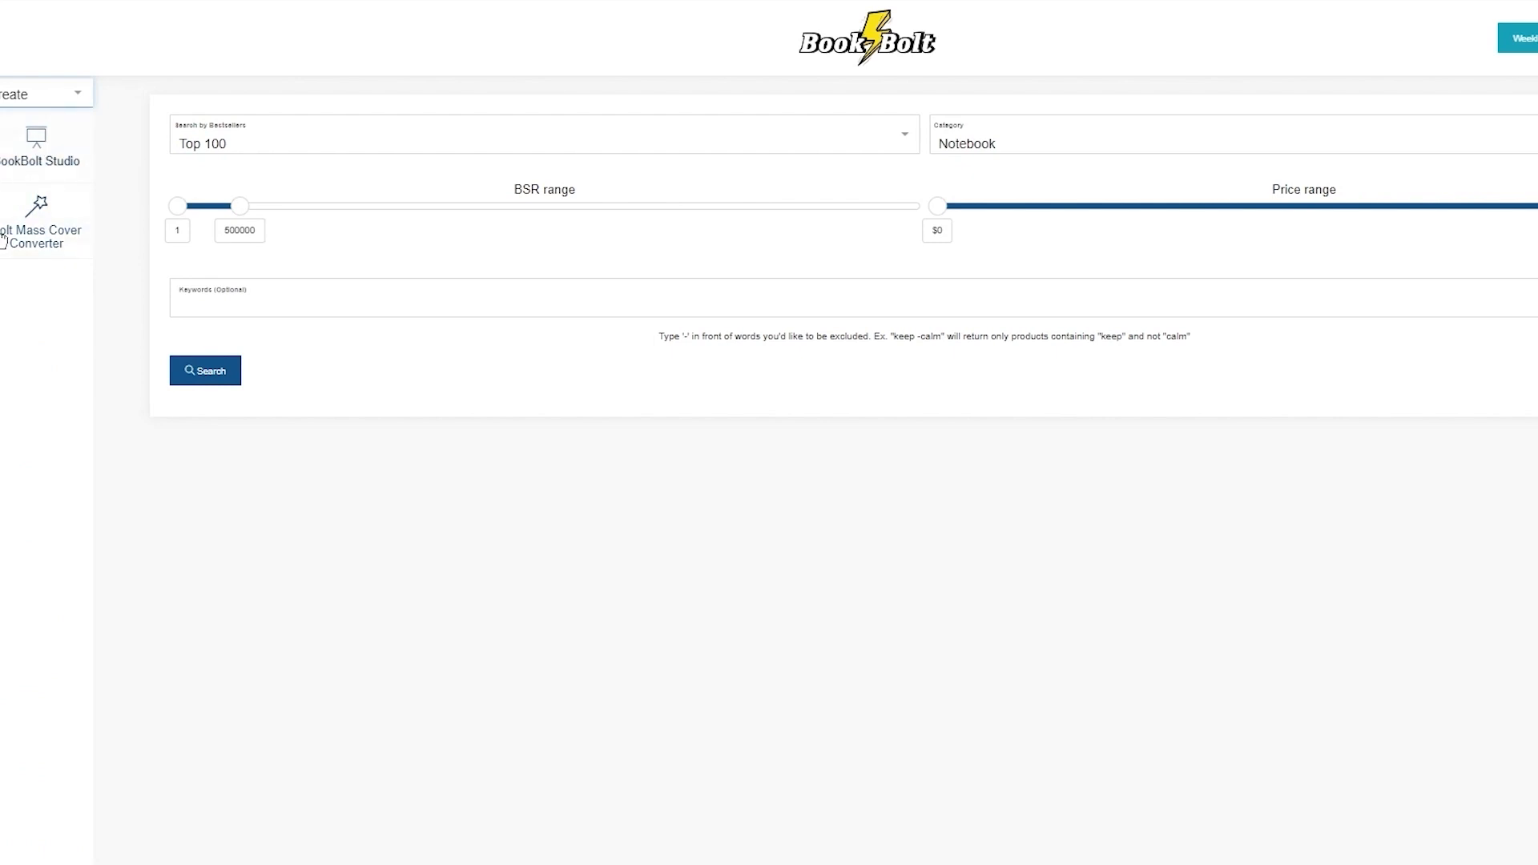
pyautogui.click(43, 179)
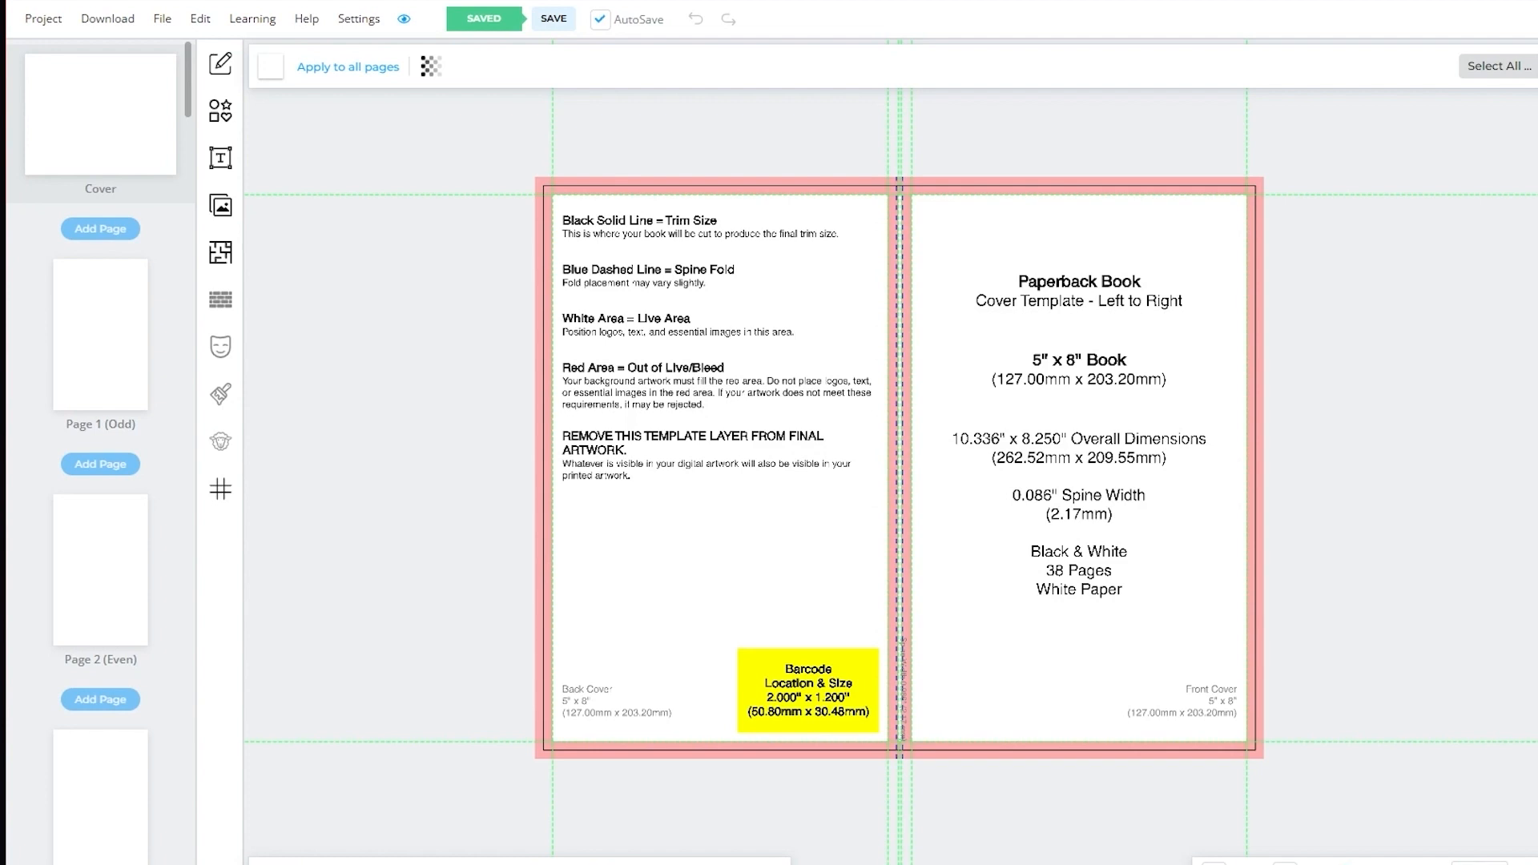
# Step: Start a new project of type "Paperback: Cover and Interior" and name it "example"
pyautogui.click(47, 24)
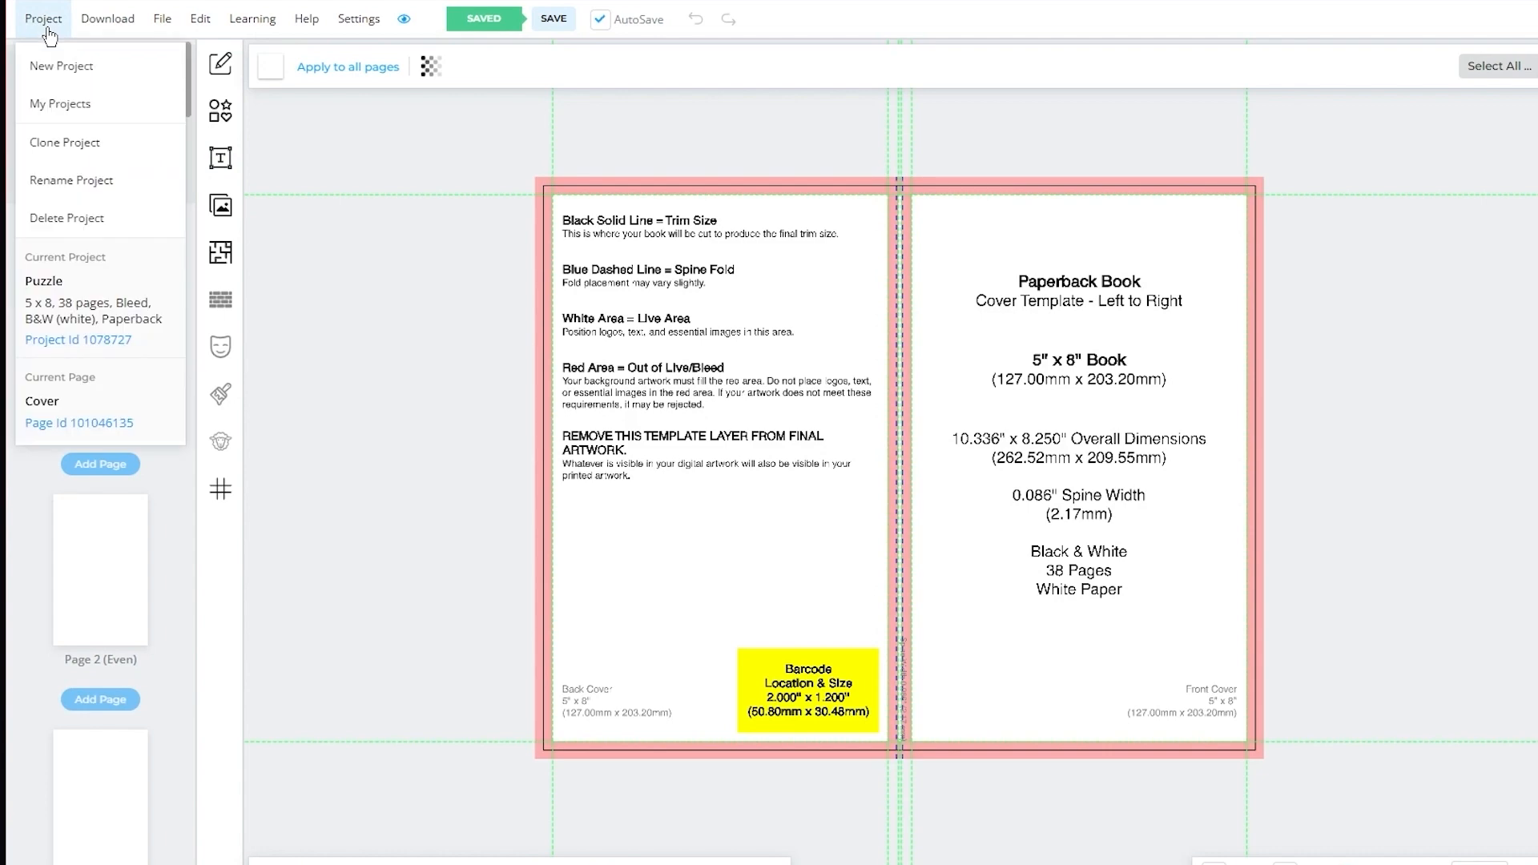
pyautogui.click(70, 65)
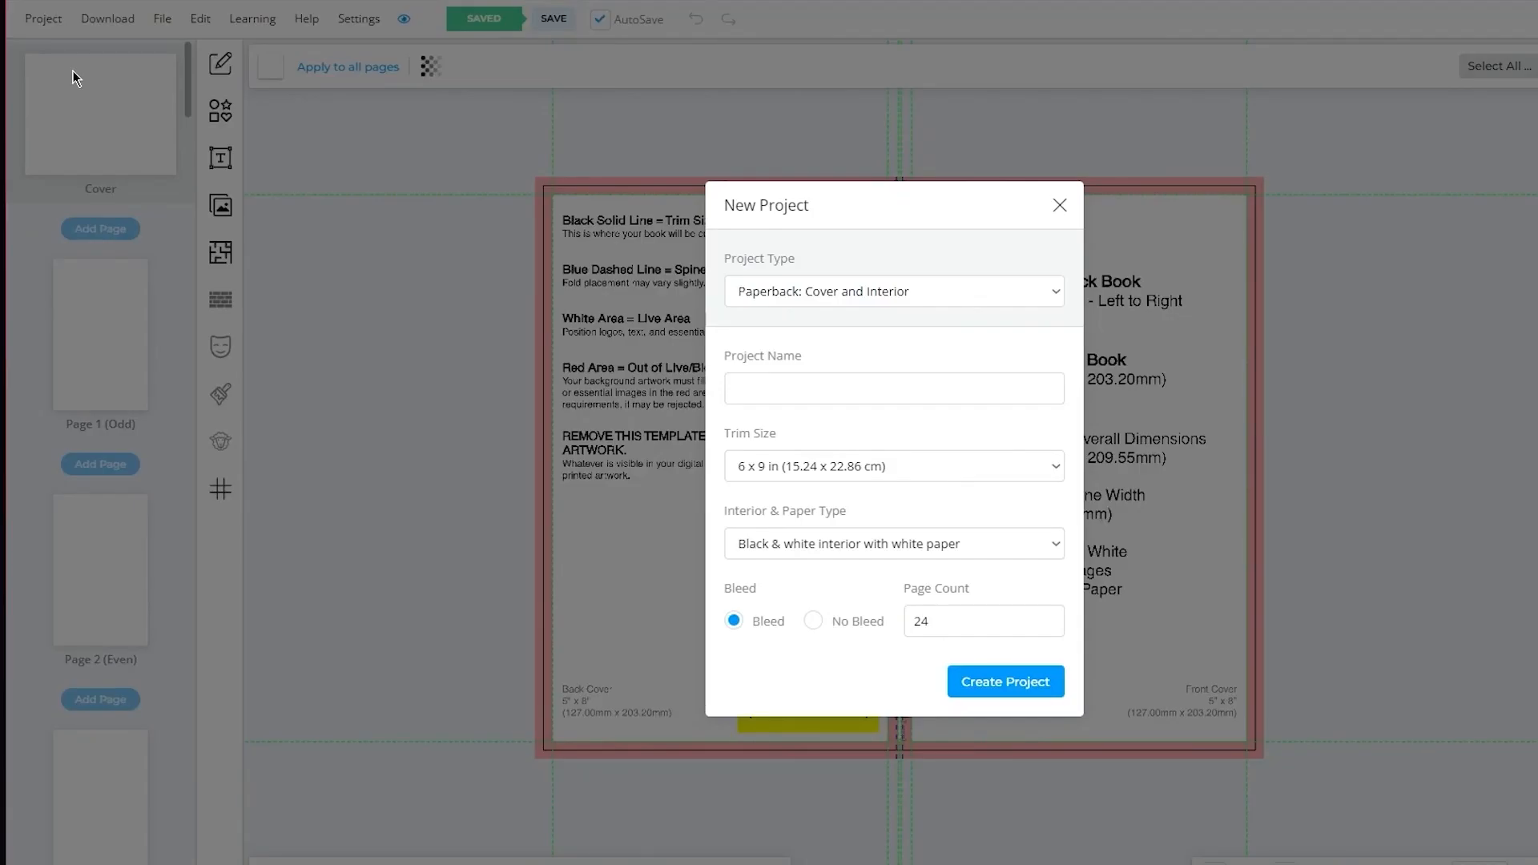
pyautogui.click(773, 293)
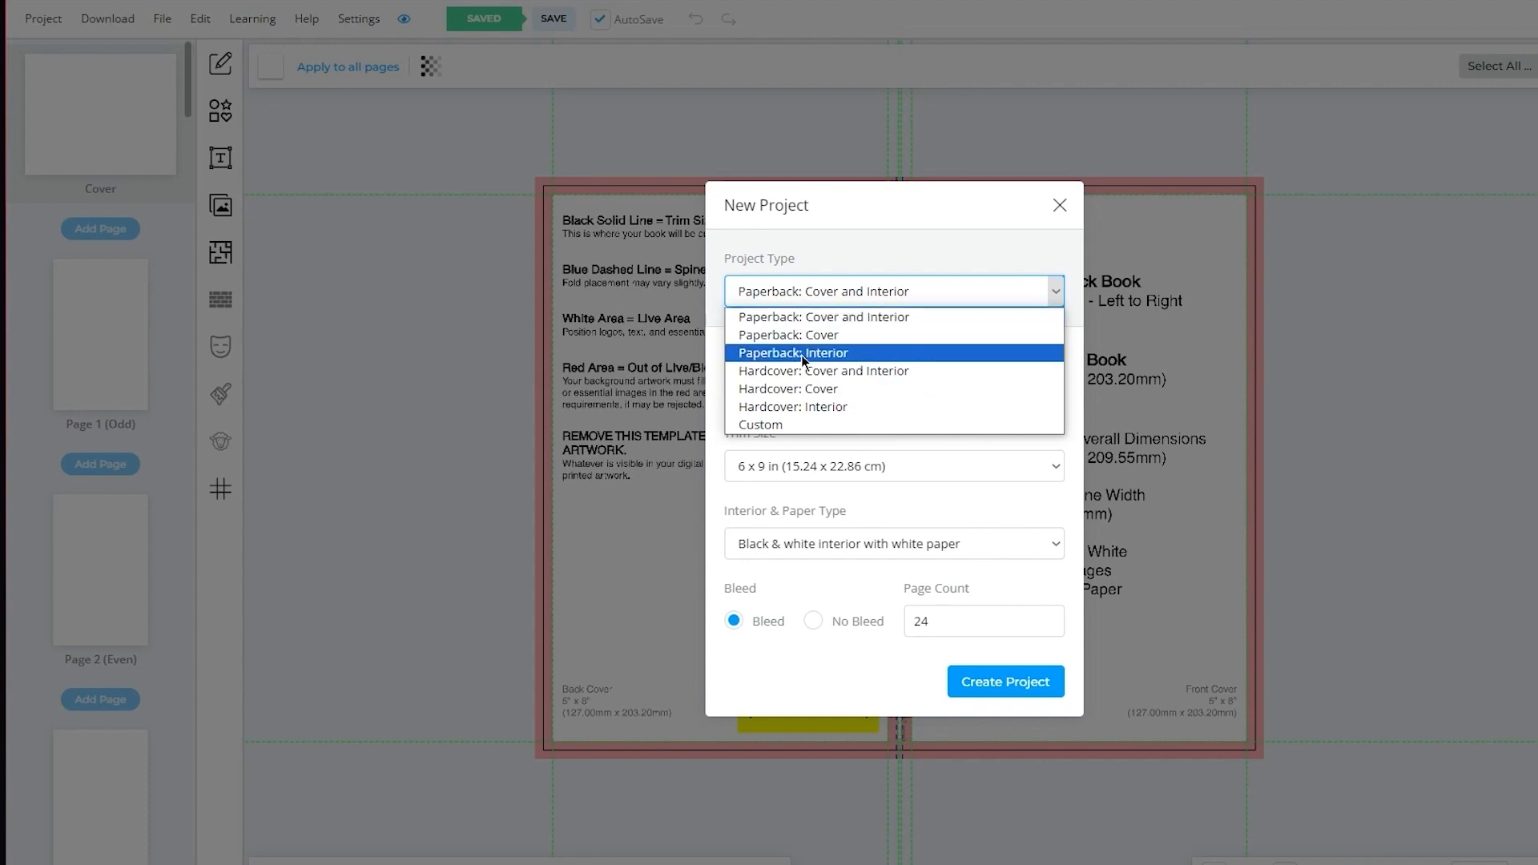
pyautogui.click(830, 316)
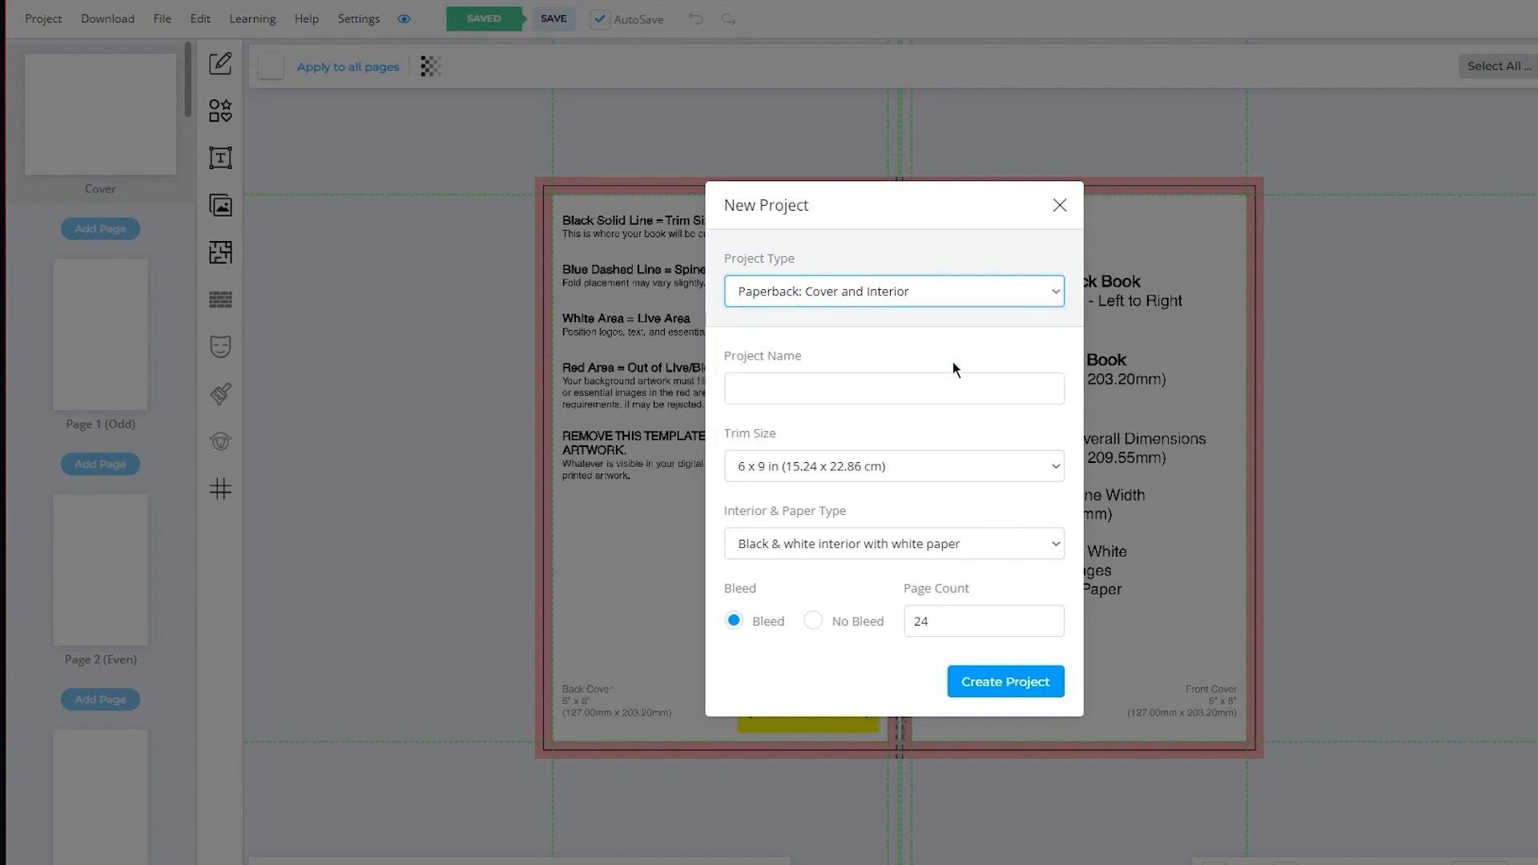
pyautogui.click(910, 381)
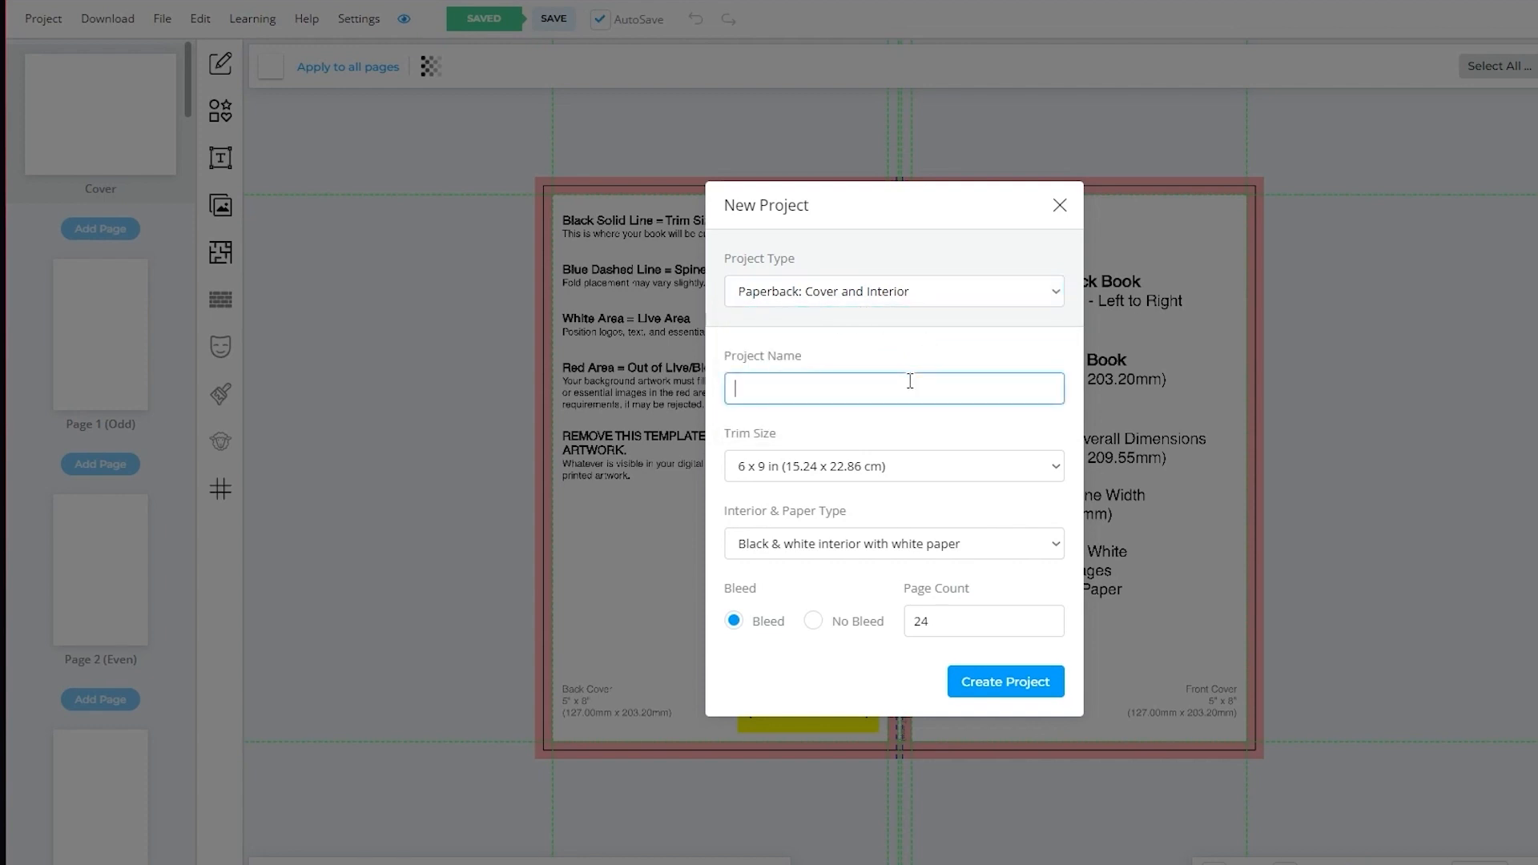
pyautogui.write('example')
# Step: Create the project with an 8.5 x 11 in trim size, black & white interior with white paper, and 30 pages
pyautogui.click(853, 462)
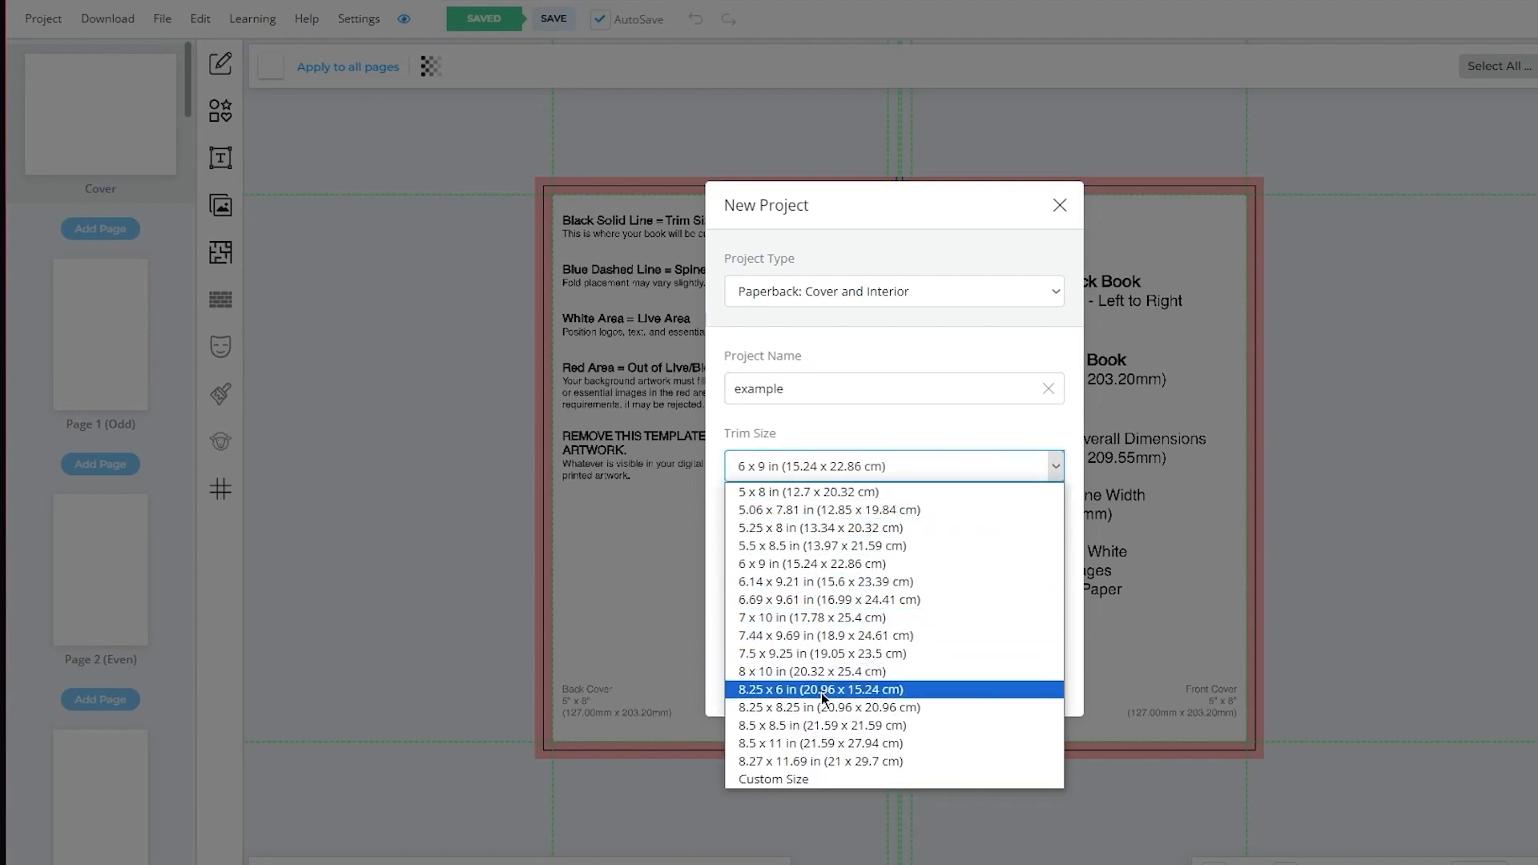
pyautogui.click(833, 742)
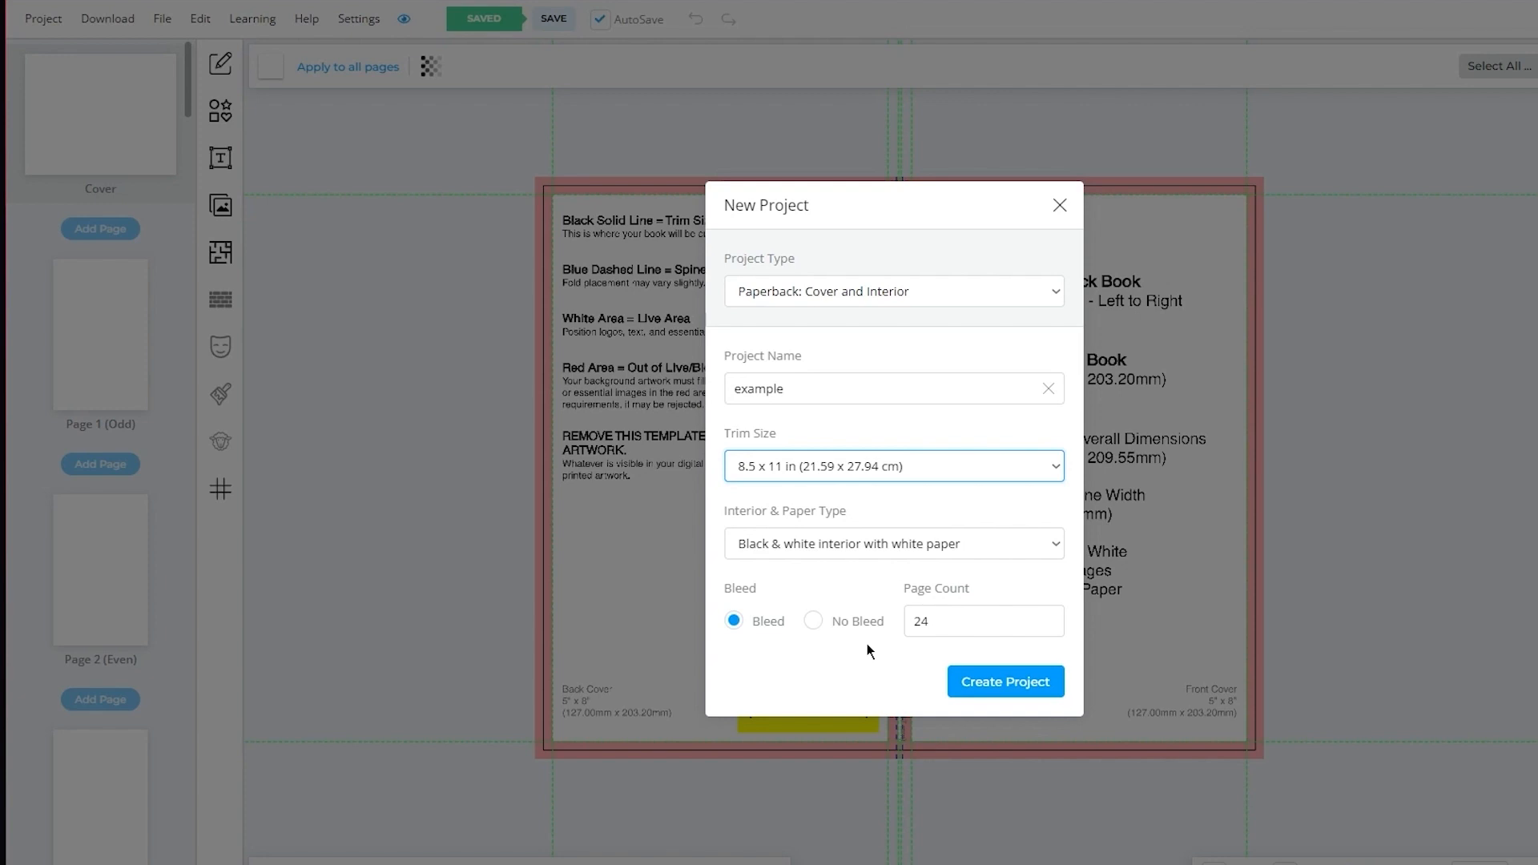
pyautogui.click(853, 554)
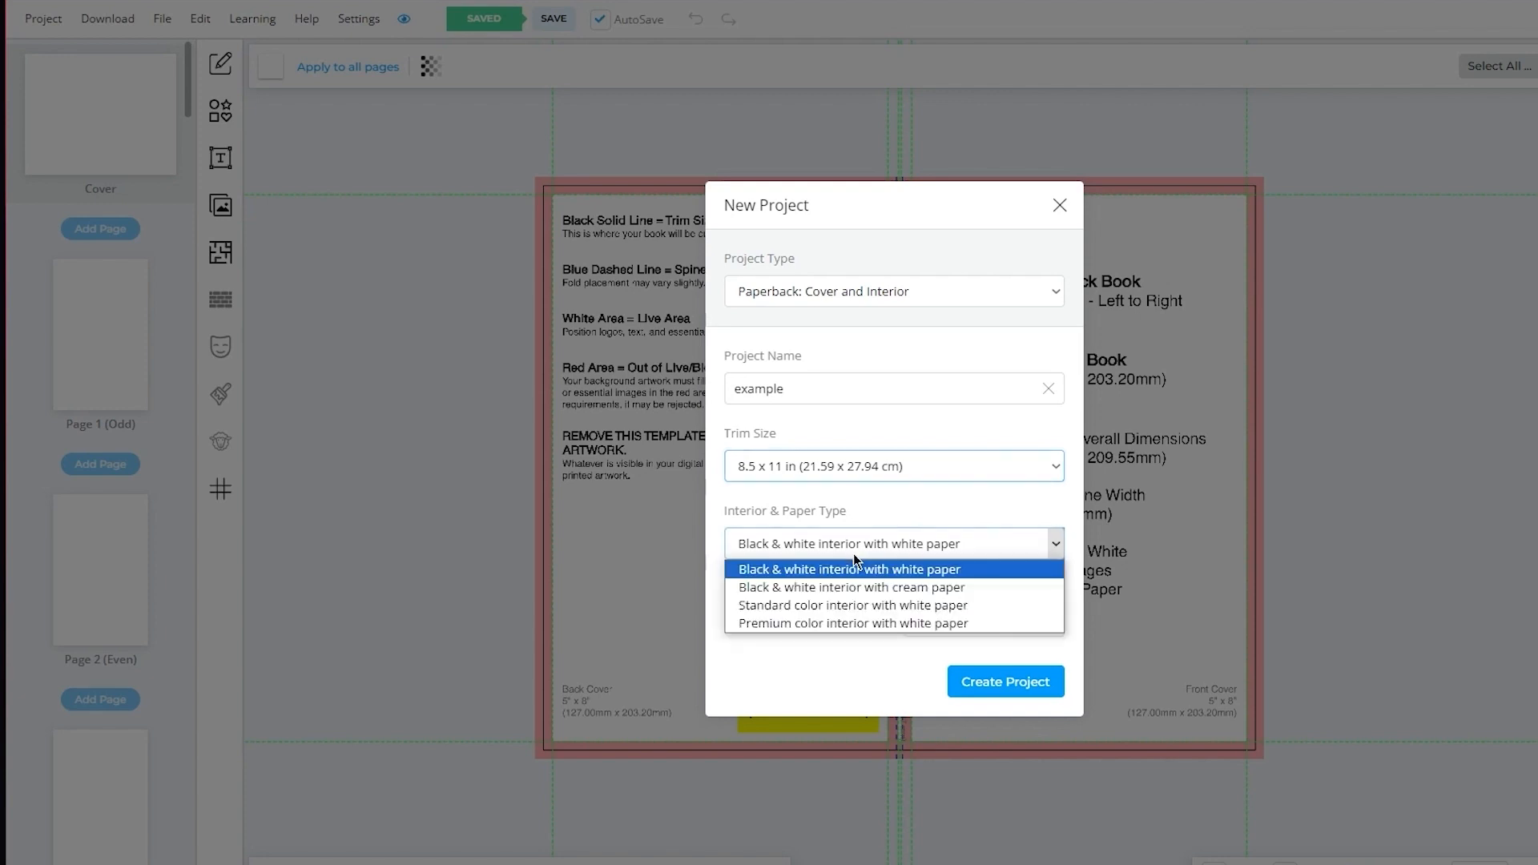
pyautogui.click(926, 571)
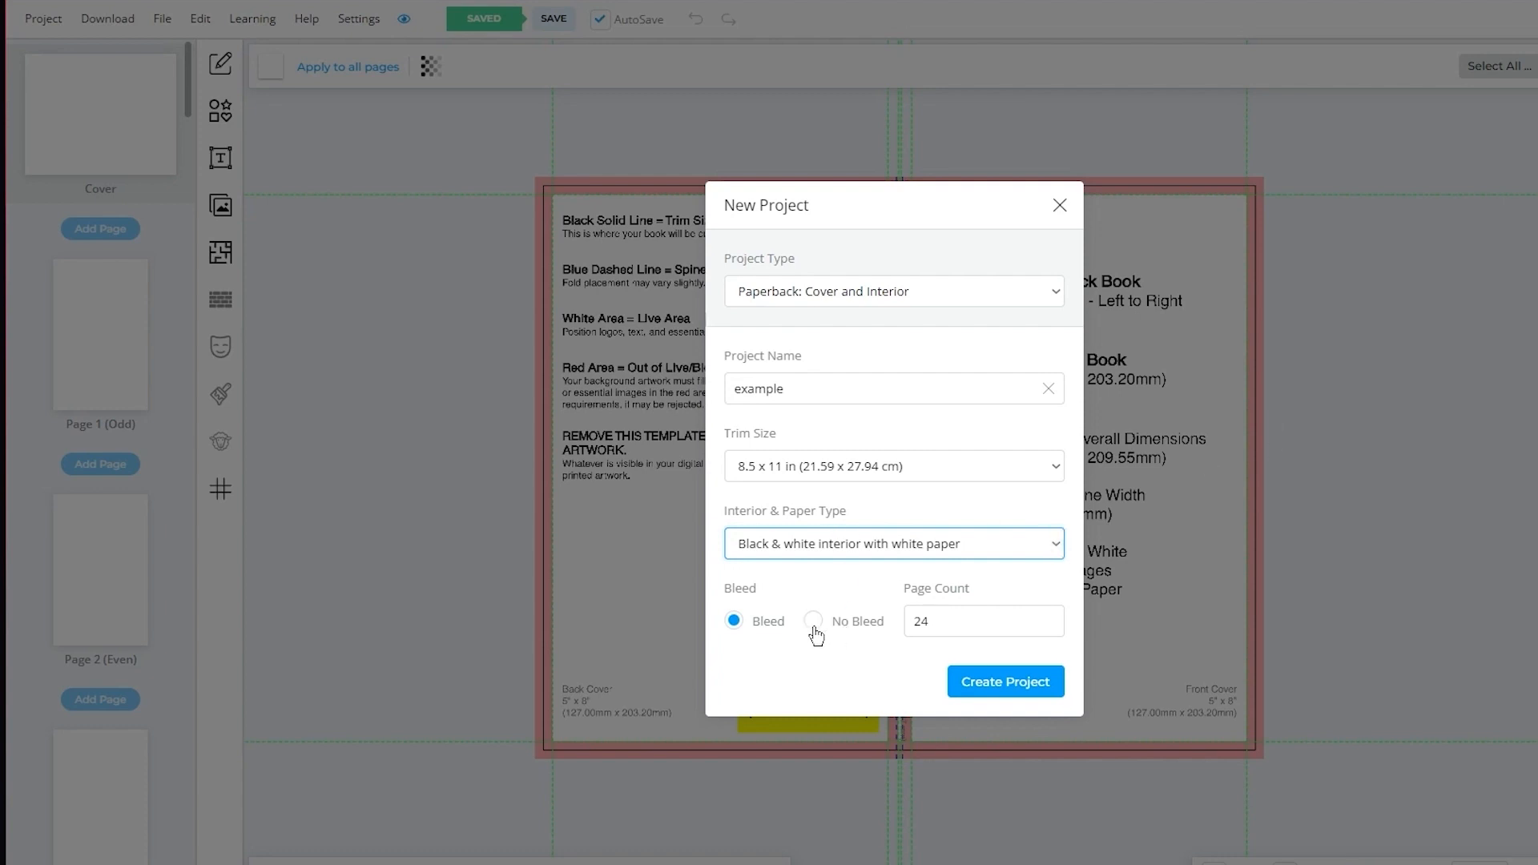
pyautogui.doubleClick(906, 621)
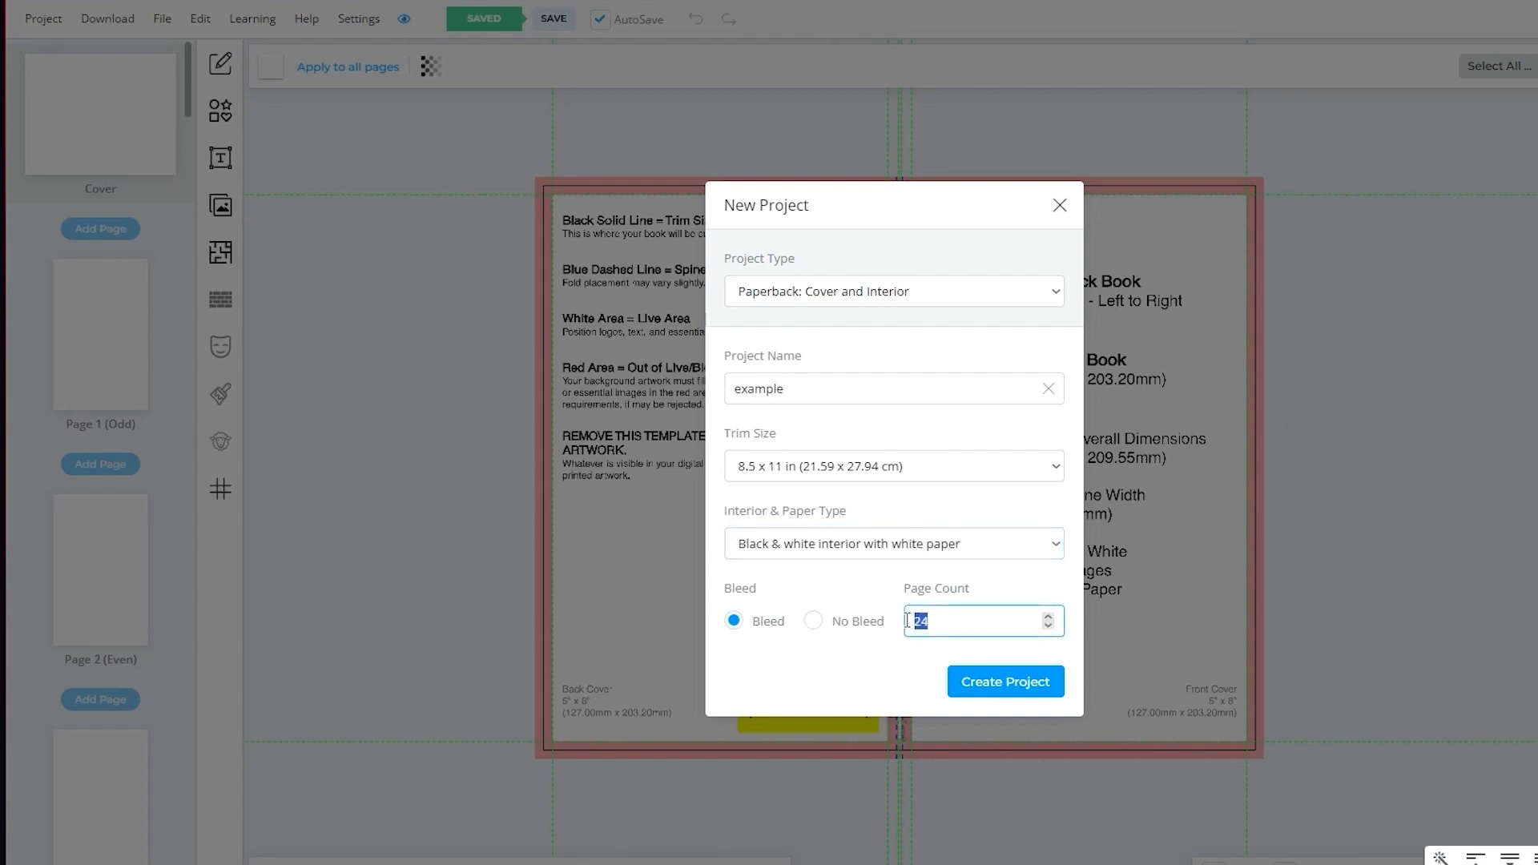
pyautogui.write('30')
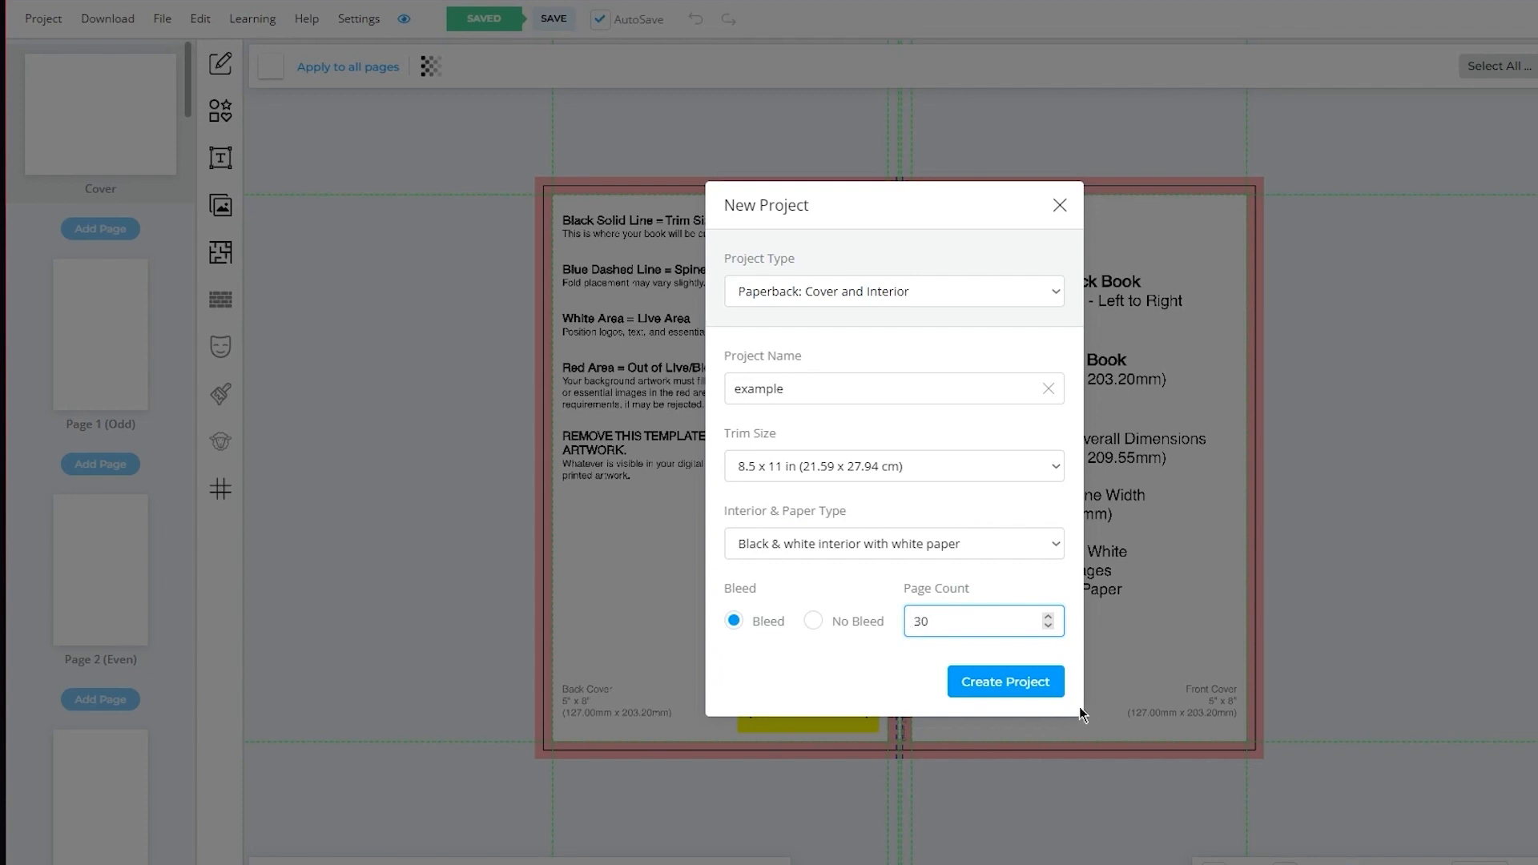
pyautogui.click(1001, 679)
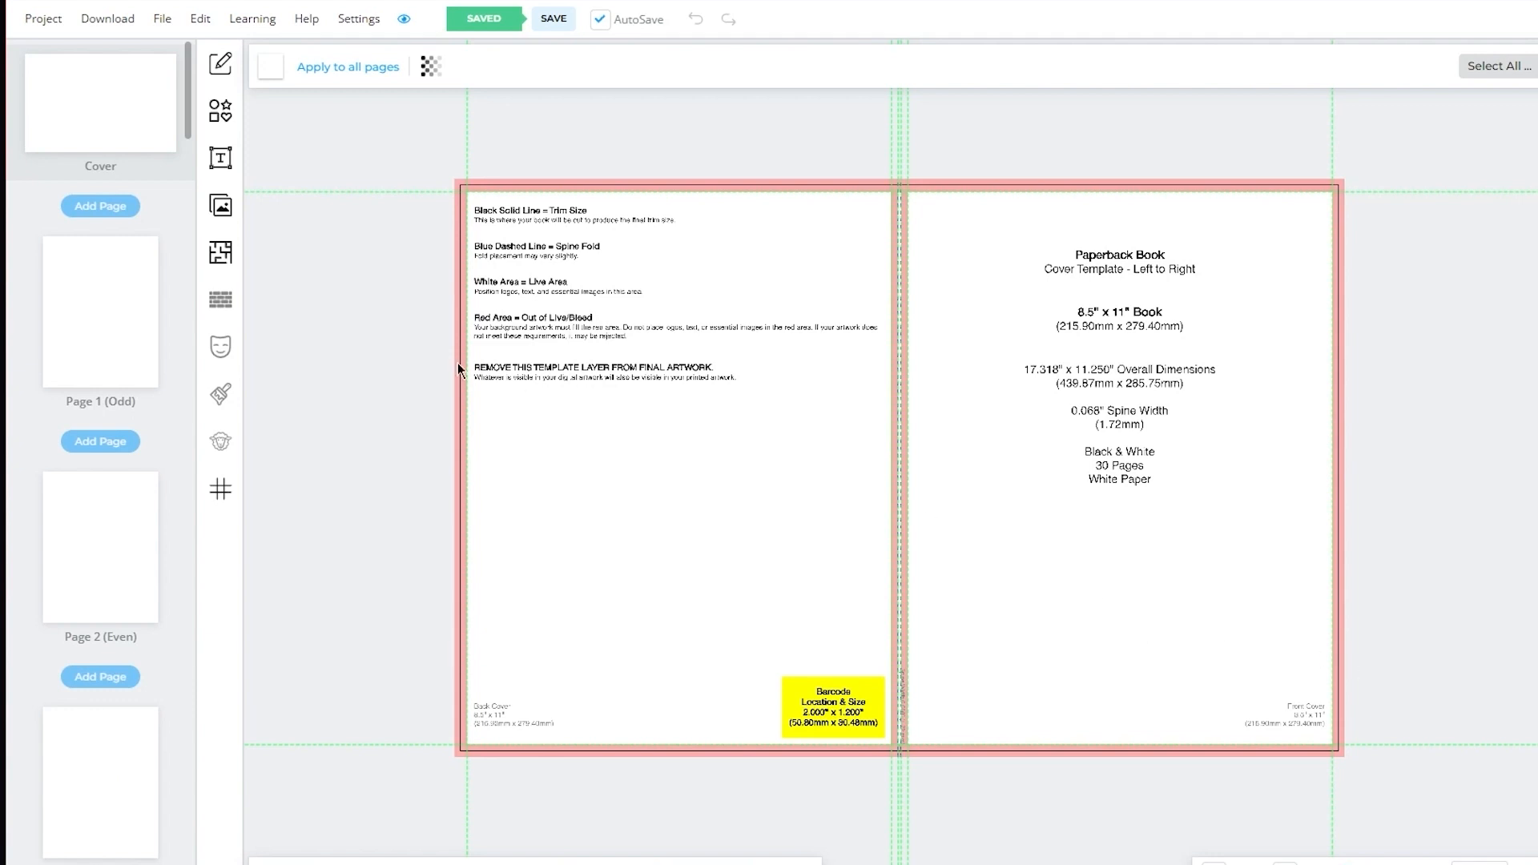
# Step: Open Page 1 of the new project and browse the library of available shapes
pyautogui.click(131, 317)
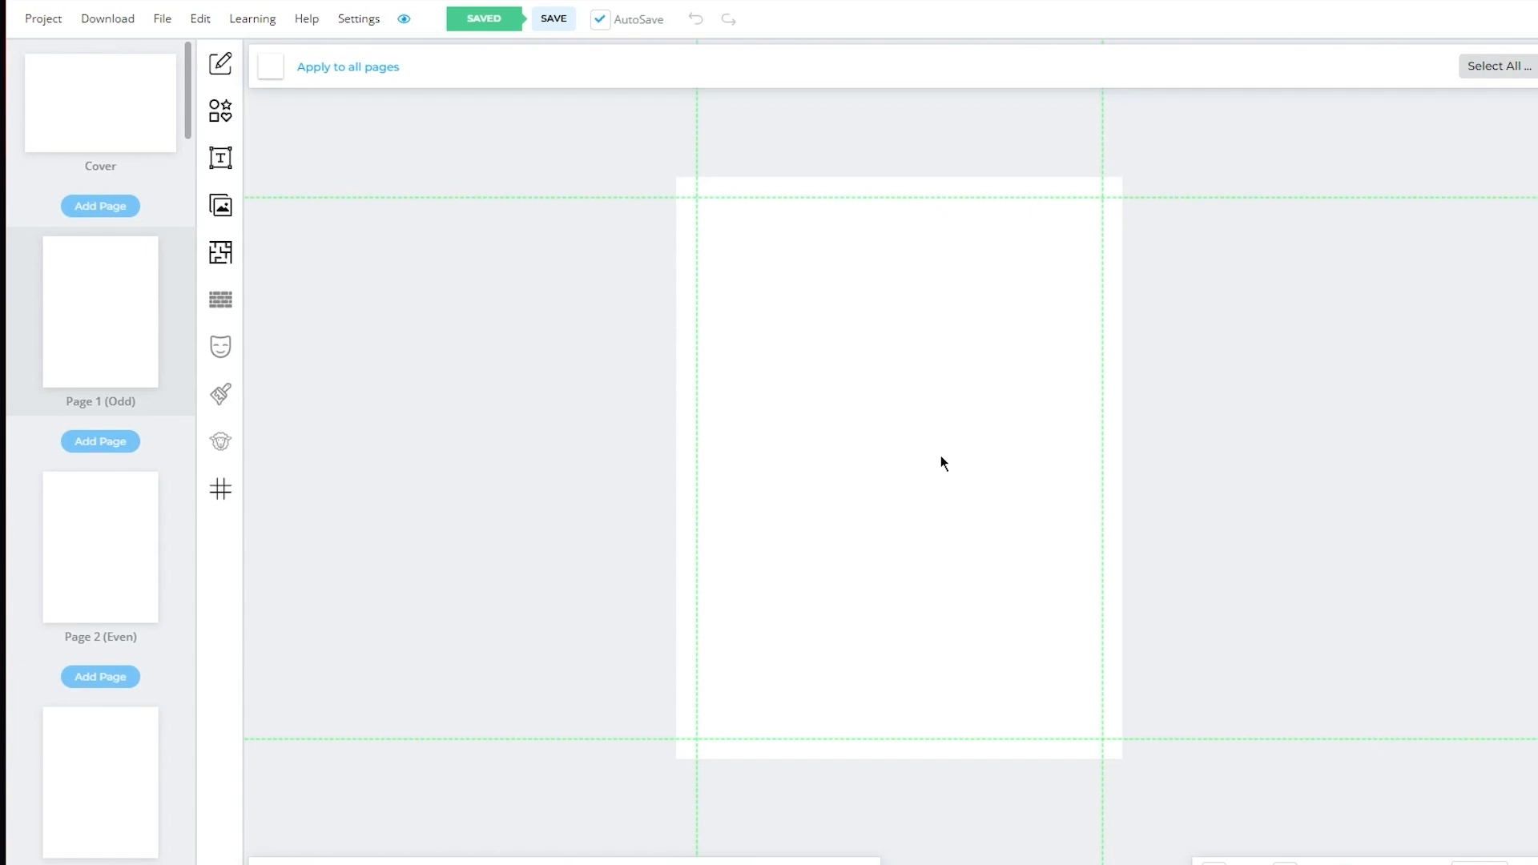
pyautogui.click(215, 114)
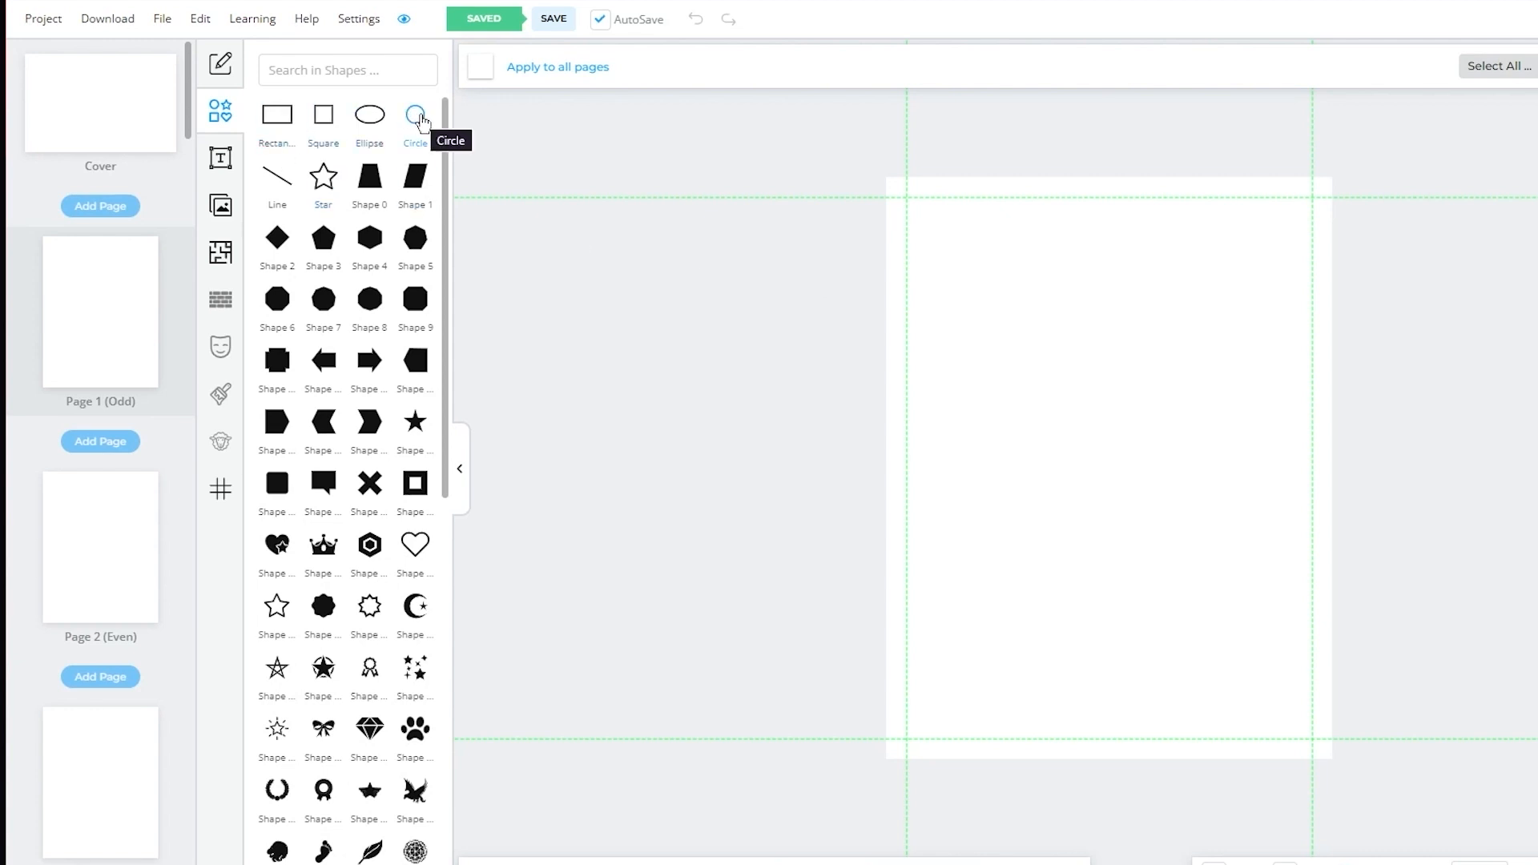
pyautogui.scroll(-10, 377, 420)
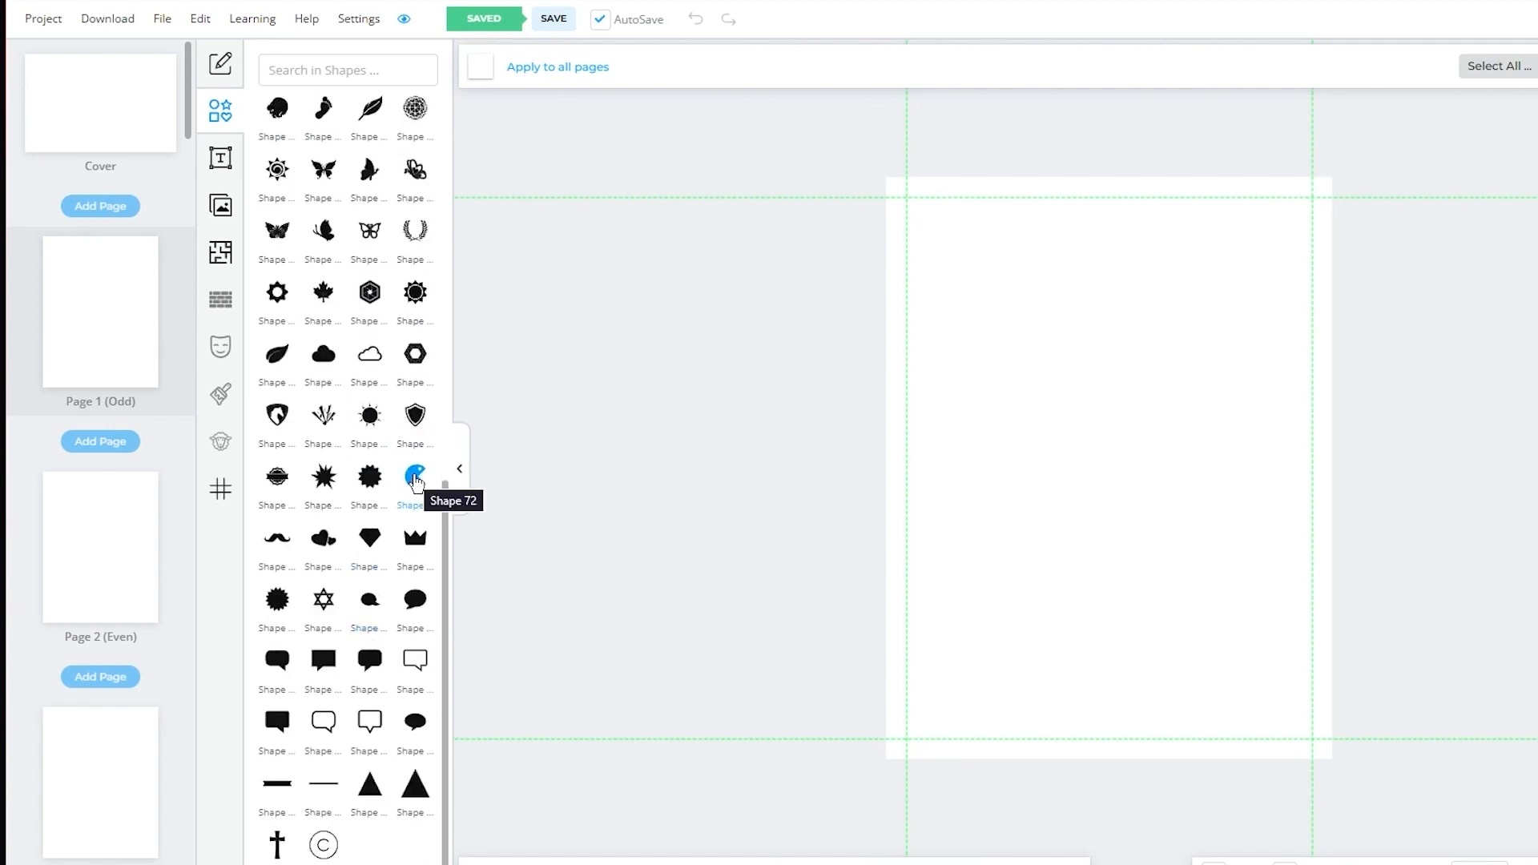
pyautogui.scroll(4, 415, 480)
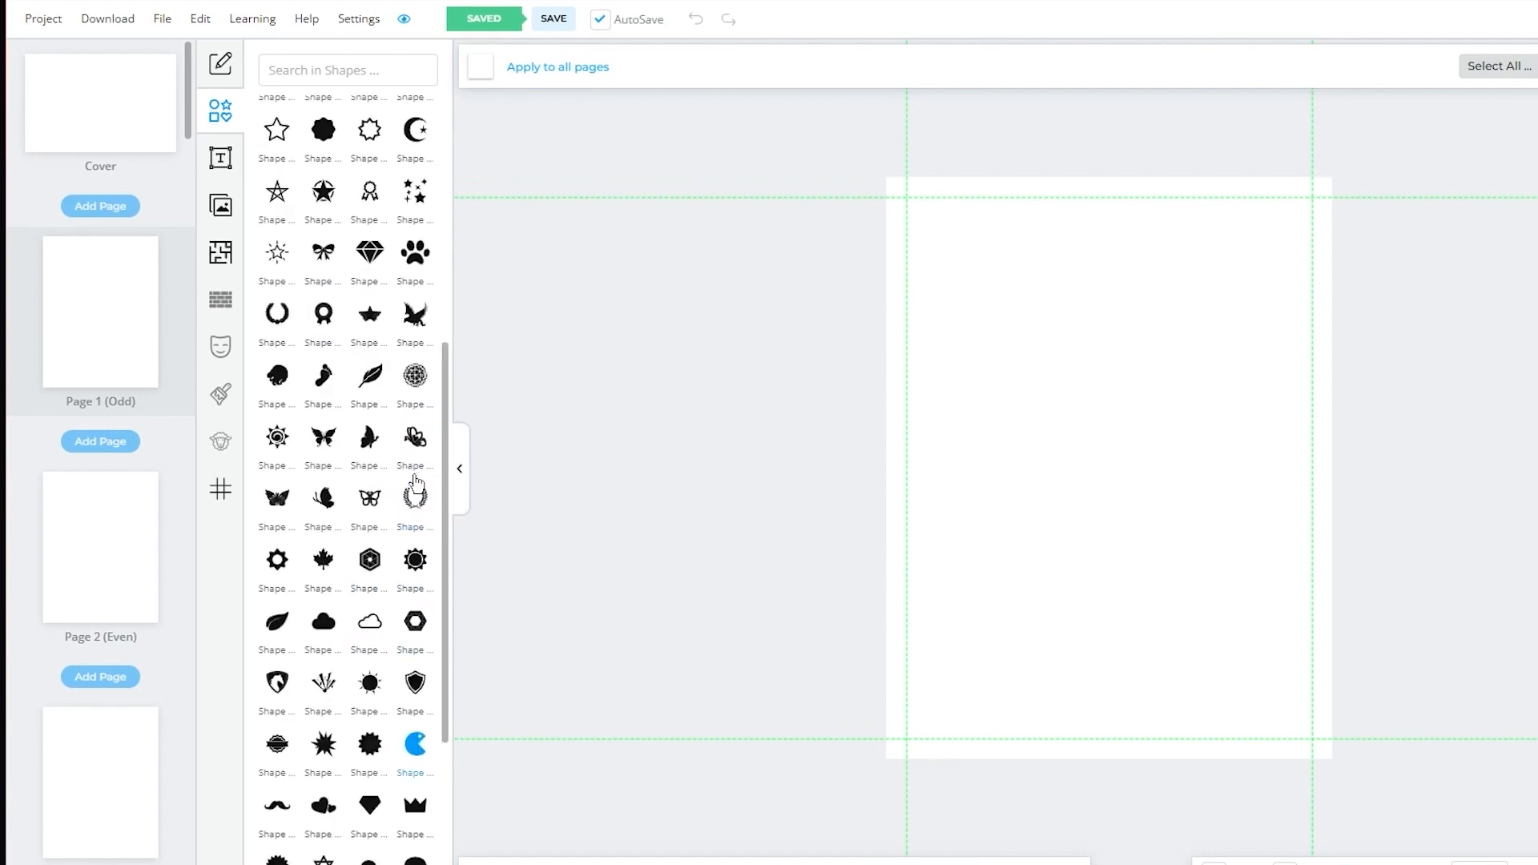
# Step: Add a black rectangle to Page 1 and reshape it into a wide banner spanning the upper part within the margins
pyautogui.scroll(7, 350, 281)
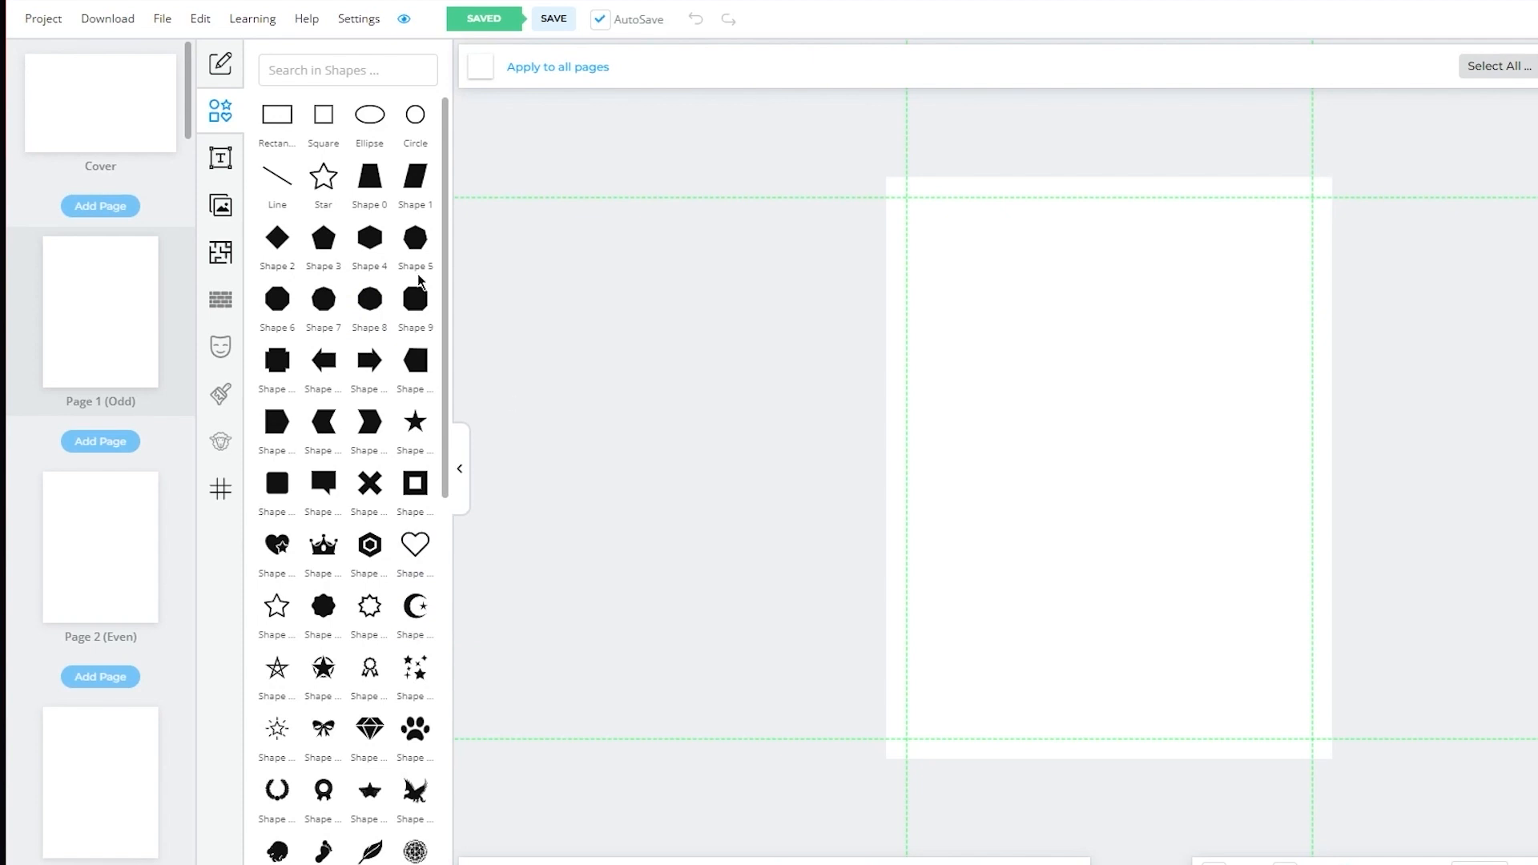
pyautogui.click(276, 114)
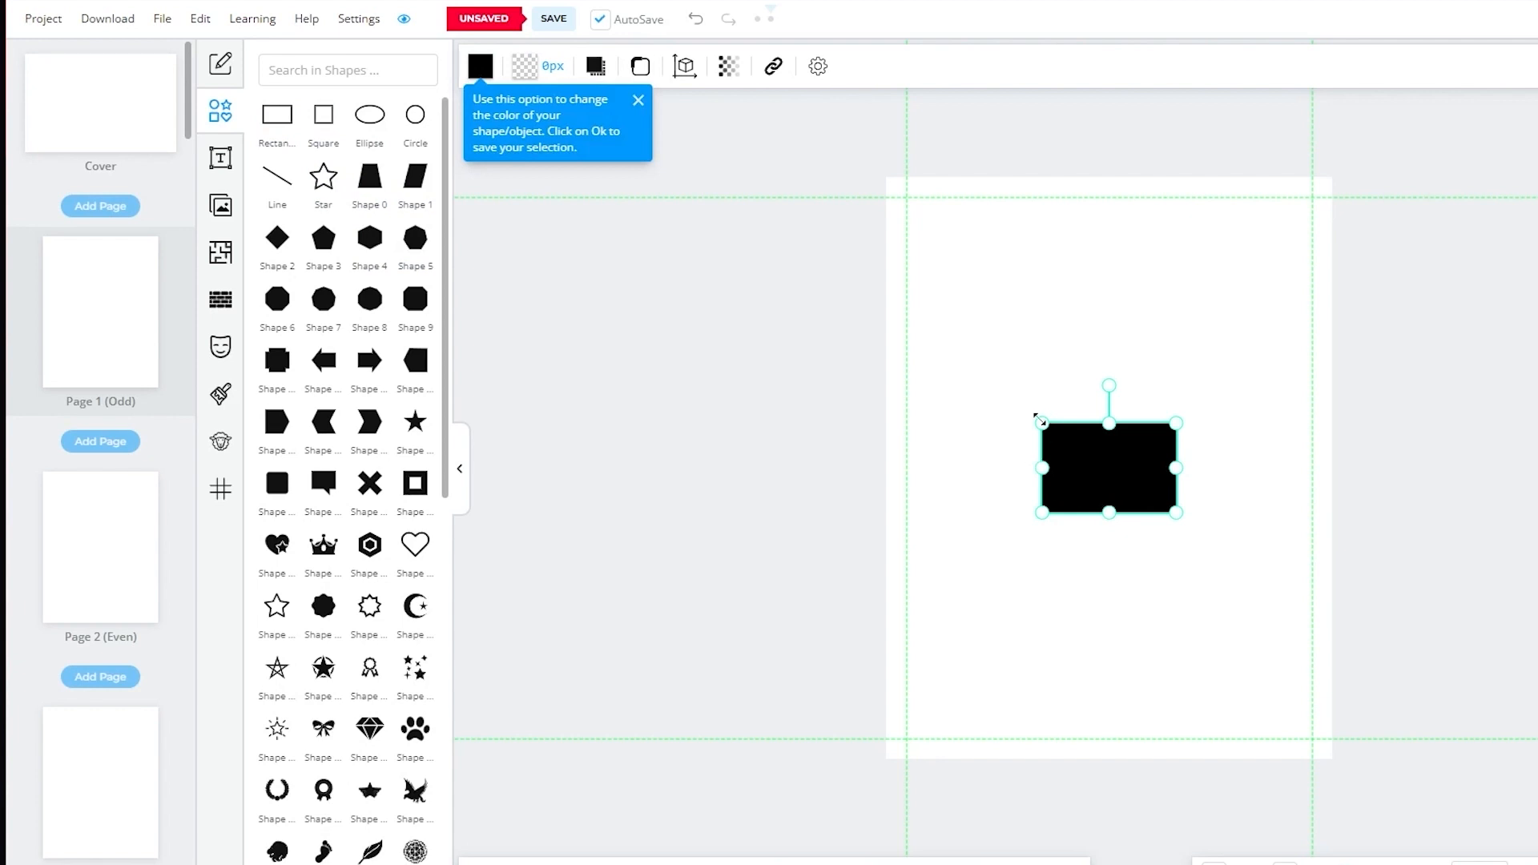
pyautogui.moveTo(1040, 423); pyautogui.dragTo(903, 372)
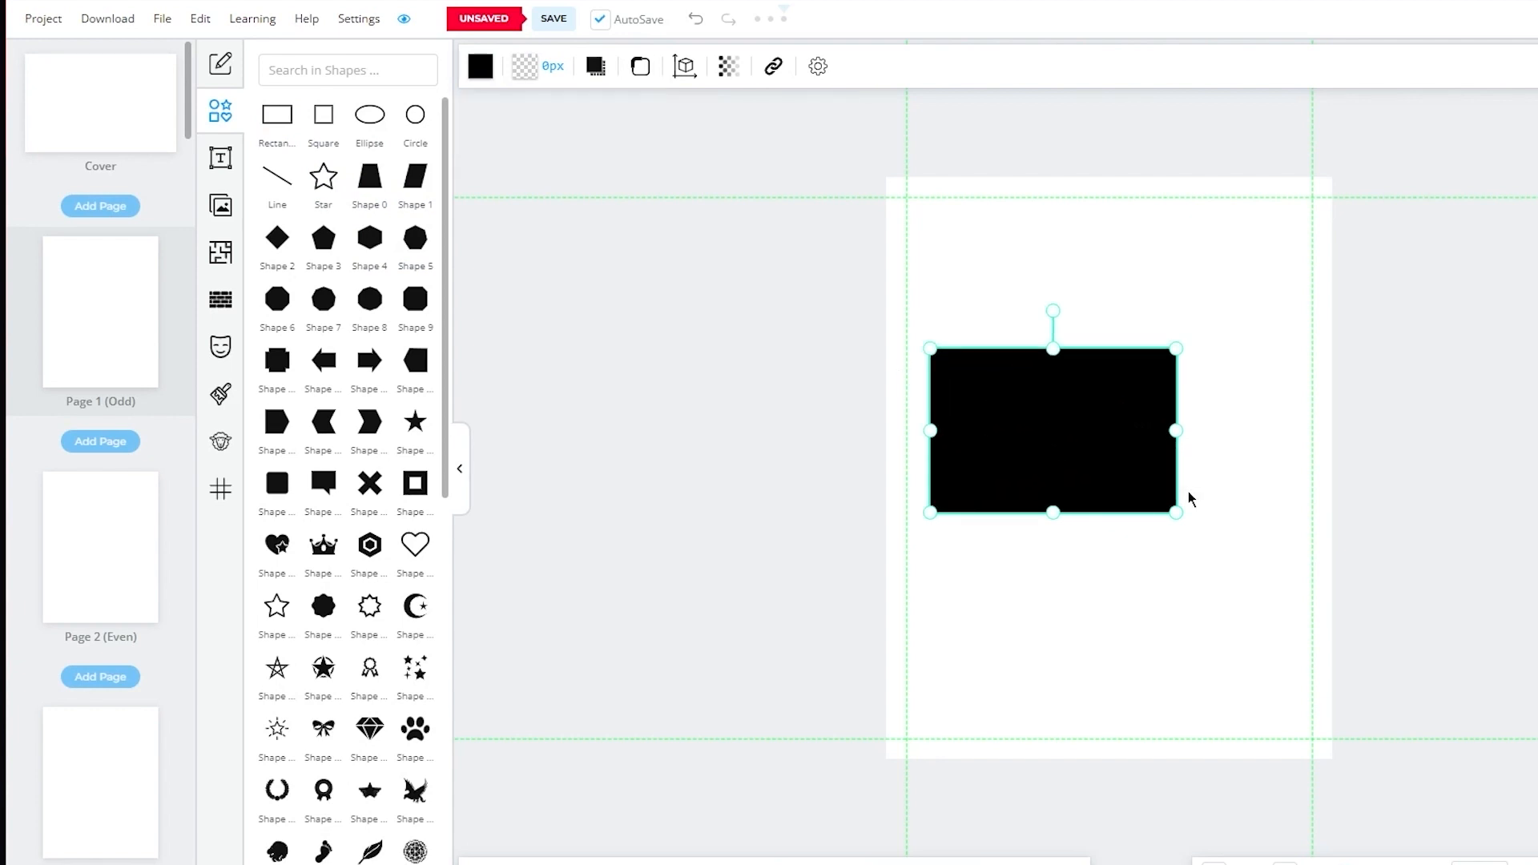
pyautogui.moveTo(1177, 512)
pyautogui.mouseDown()
pyautogui.moveTo(1208, 443)
pyautogui.moveTo(1241, 428)
pyautogui.moveTo(1397, 484)
pyautogui.moveTo(1363, 484)
pyautogui.moveTo(1380, 501)
pyautogui.mouseUp()
pyautogui.moveTo(1109, 586); pyautogui.dragTo(1108, 314)
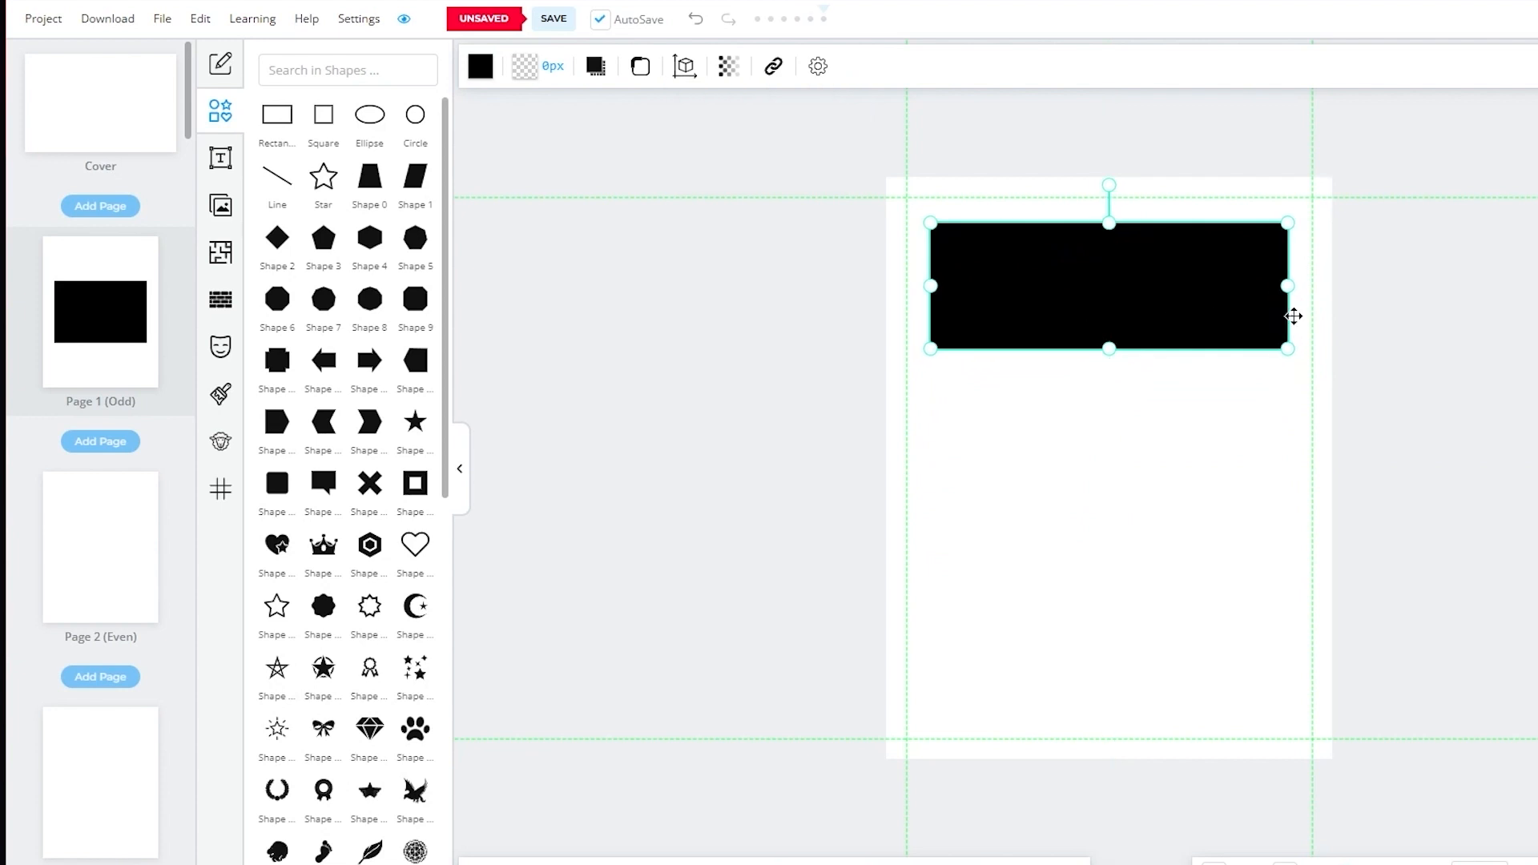
pyautogui.click(1403, 341)
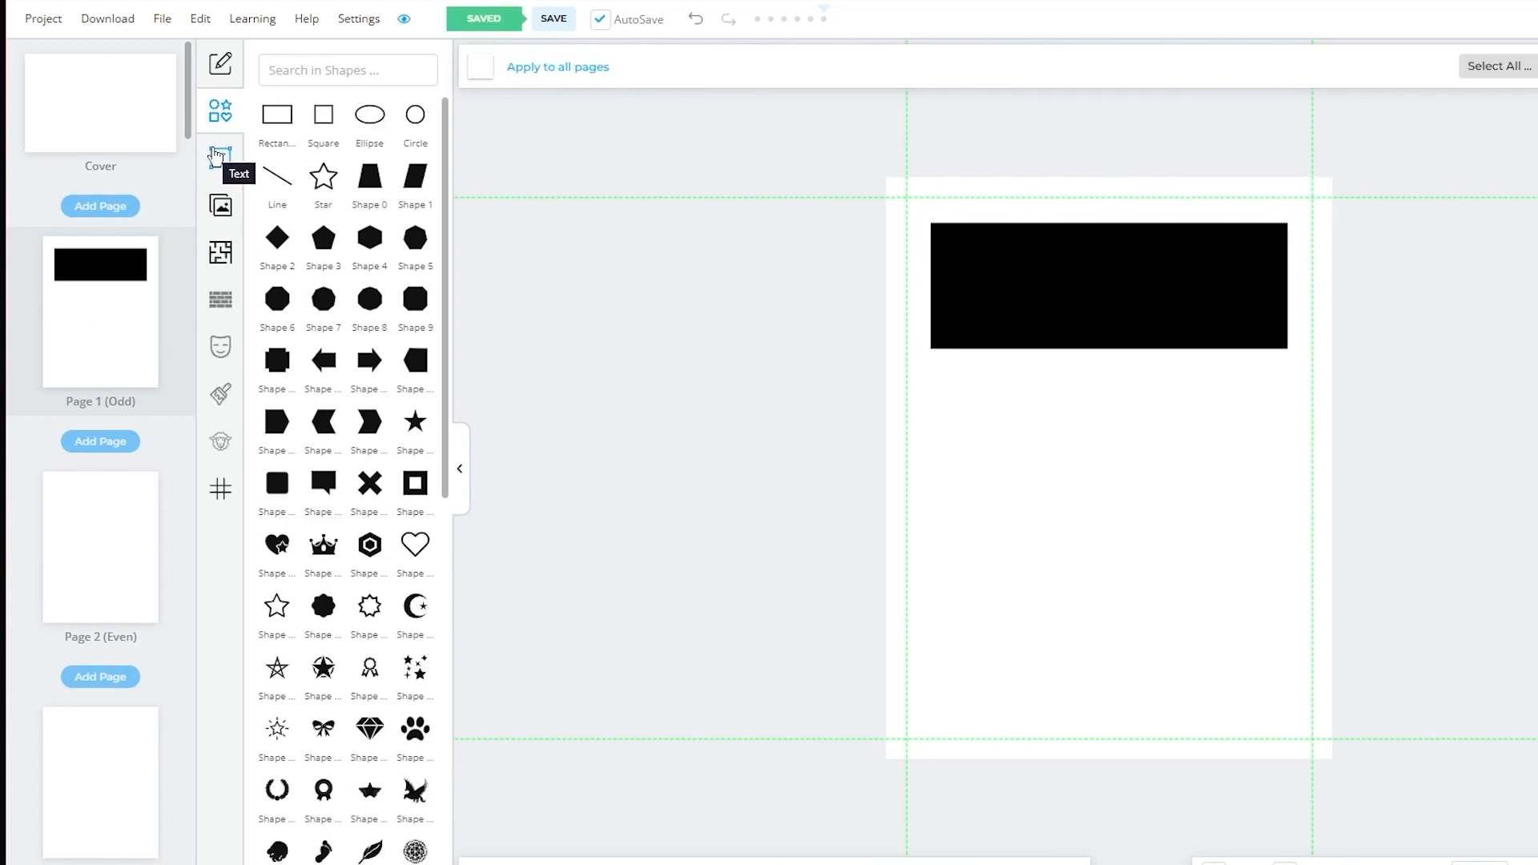
# Step: Add a heading to Page 1 and replace its text with "Puzzlemania"
pyautogui.click(217, 155)
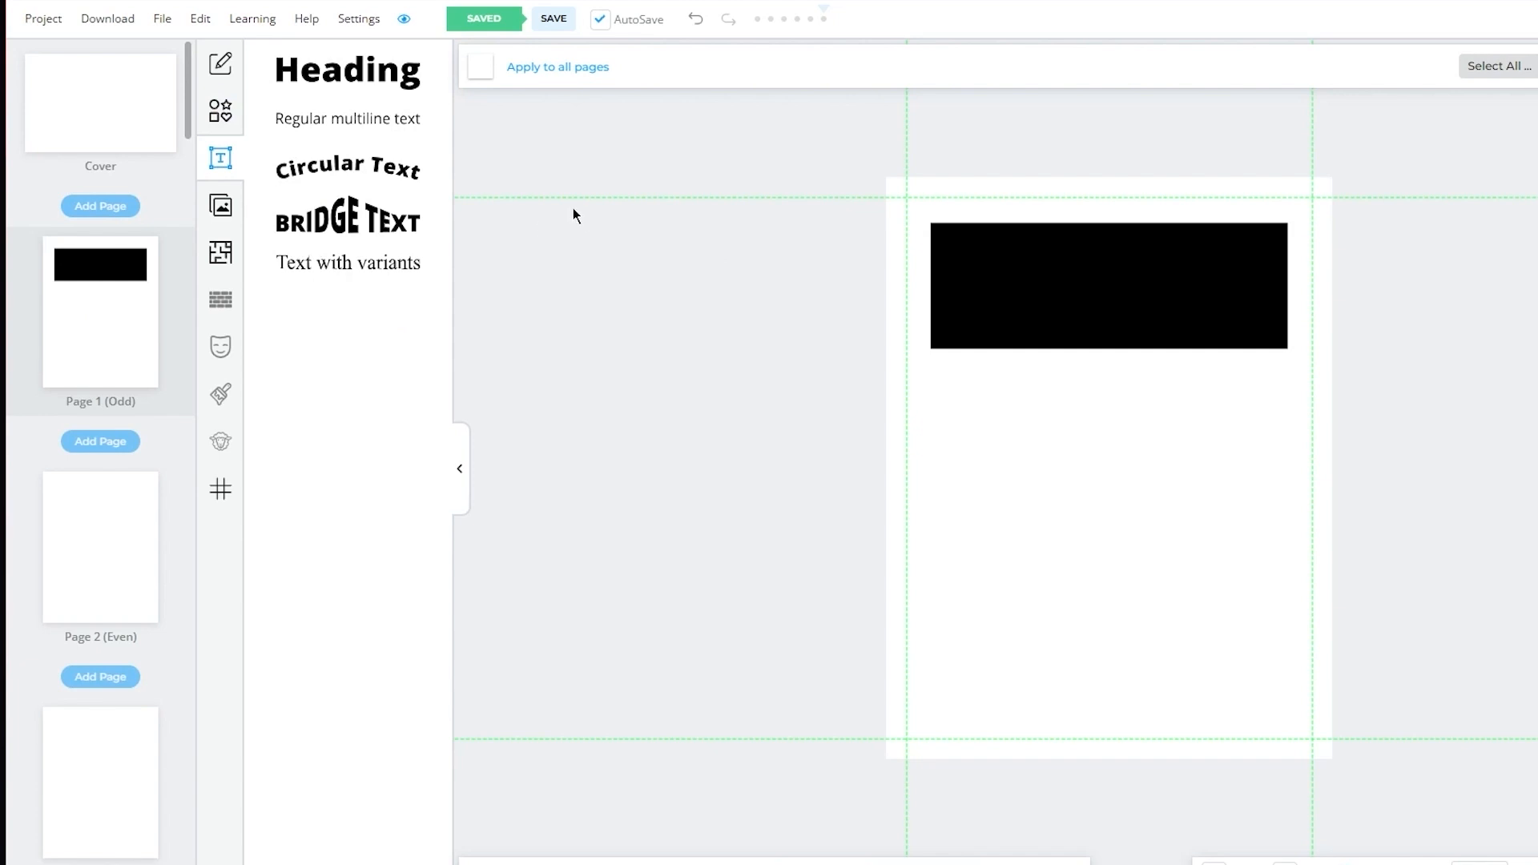
pyautogui.click(347, 70)
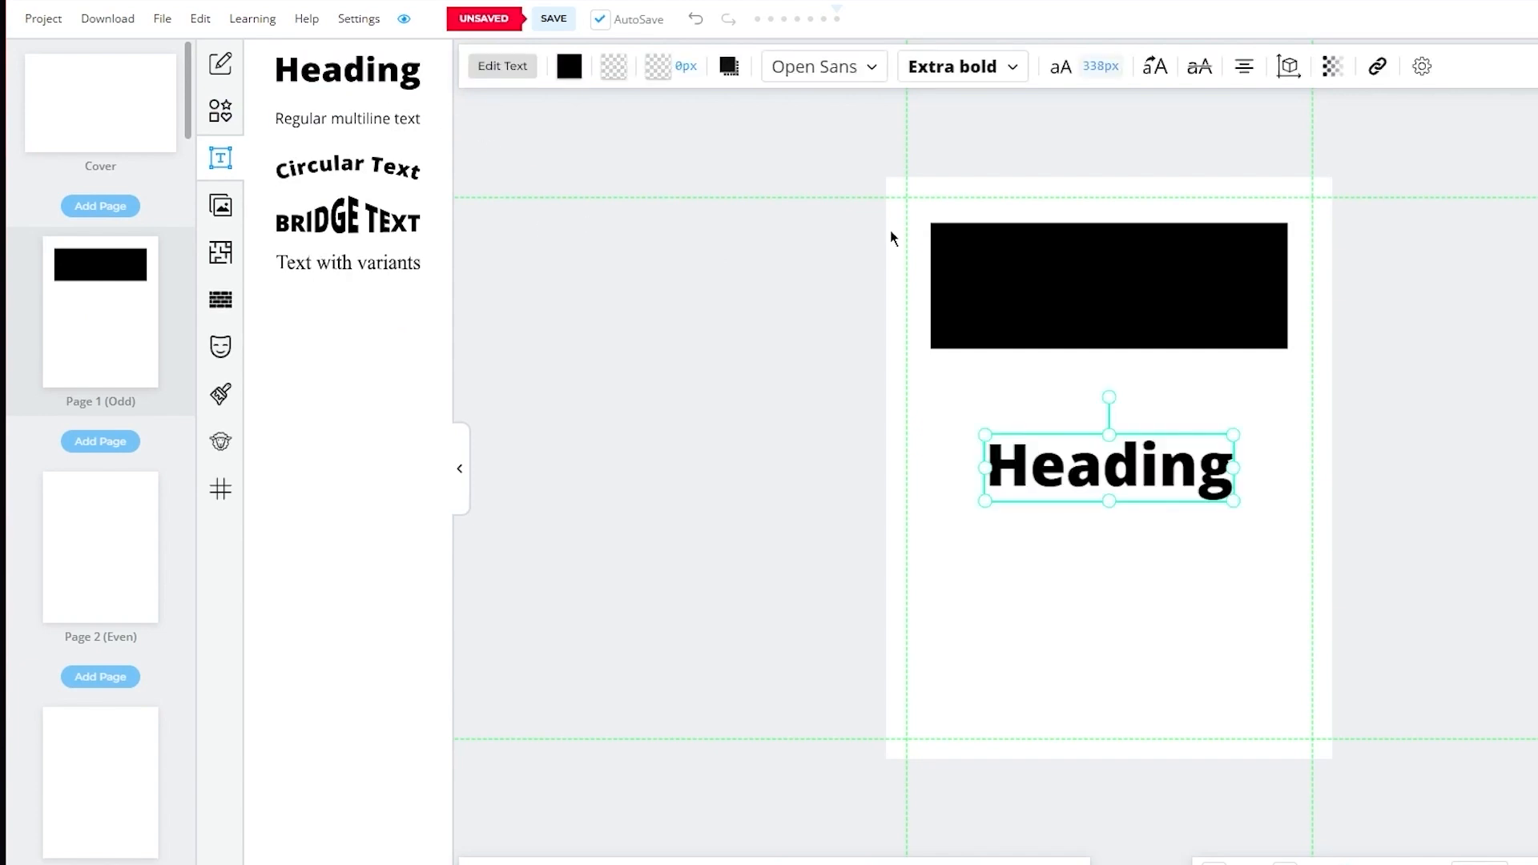
pyautogui.doubleClick(1135, 468)
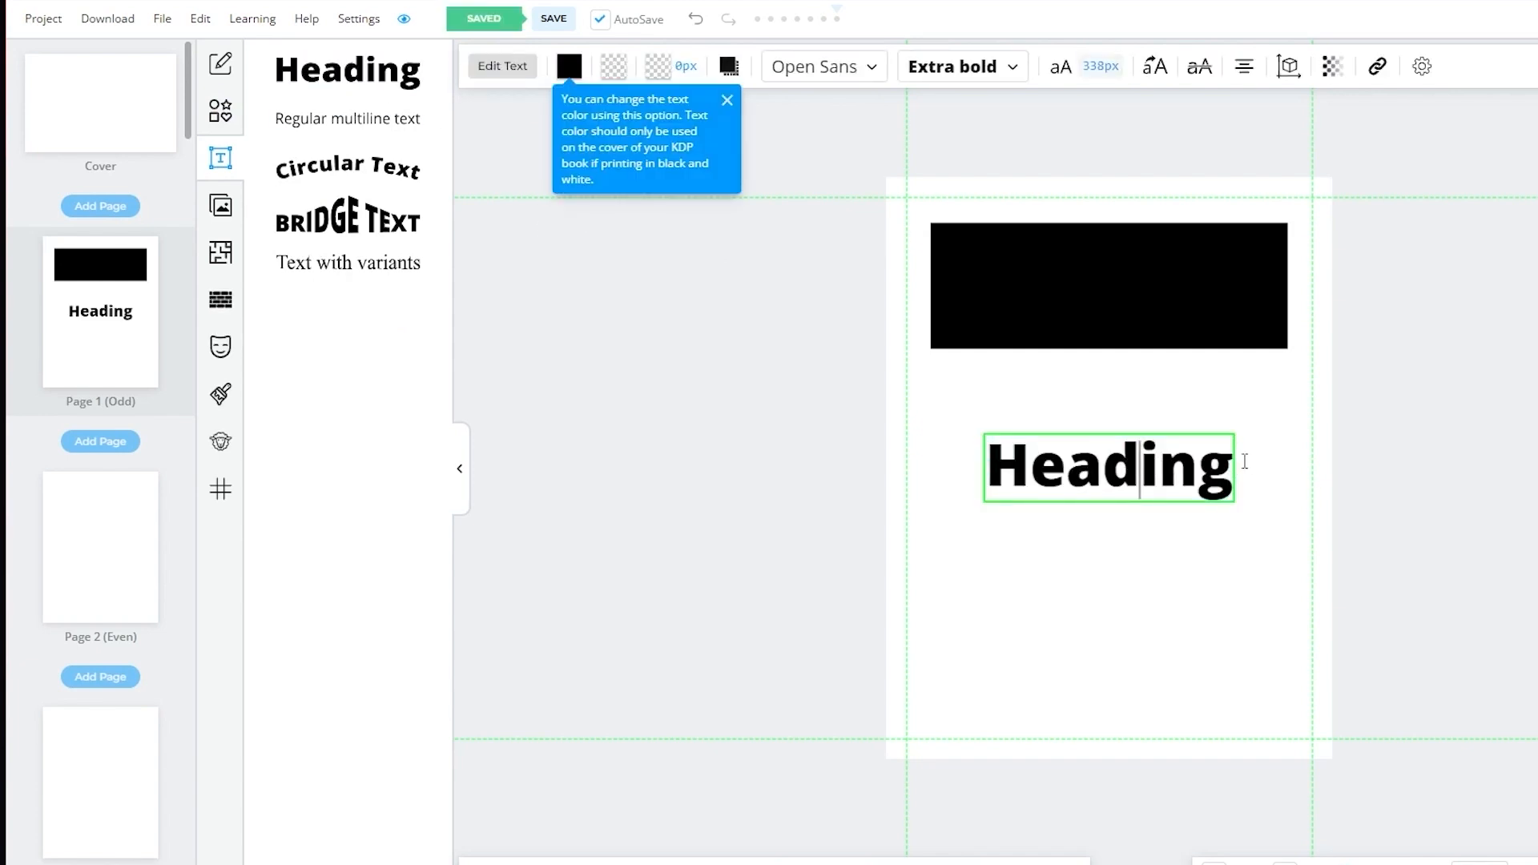
pyautogui.moveTo(1233, 472); pyautogui.dragTo(963, 468)
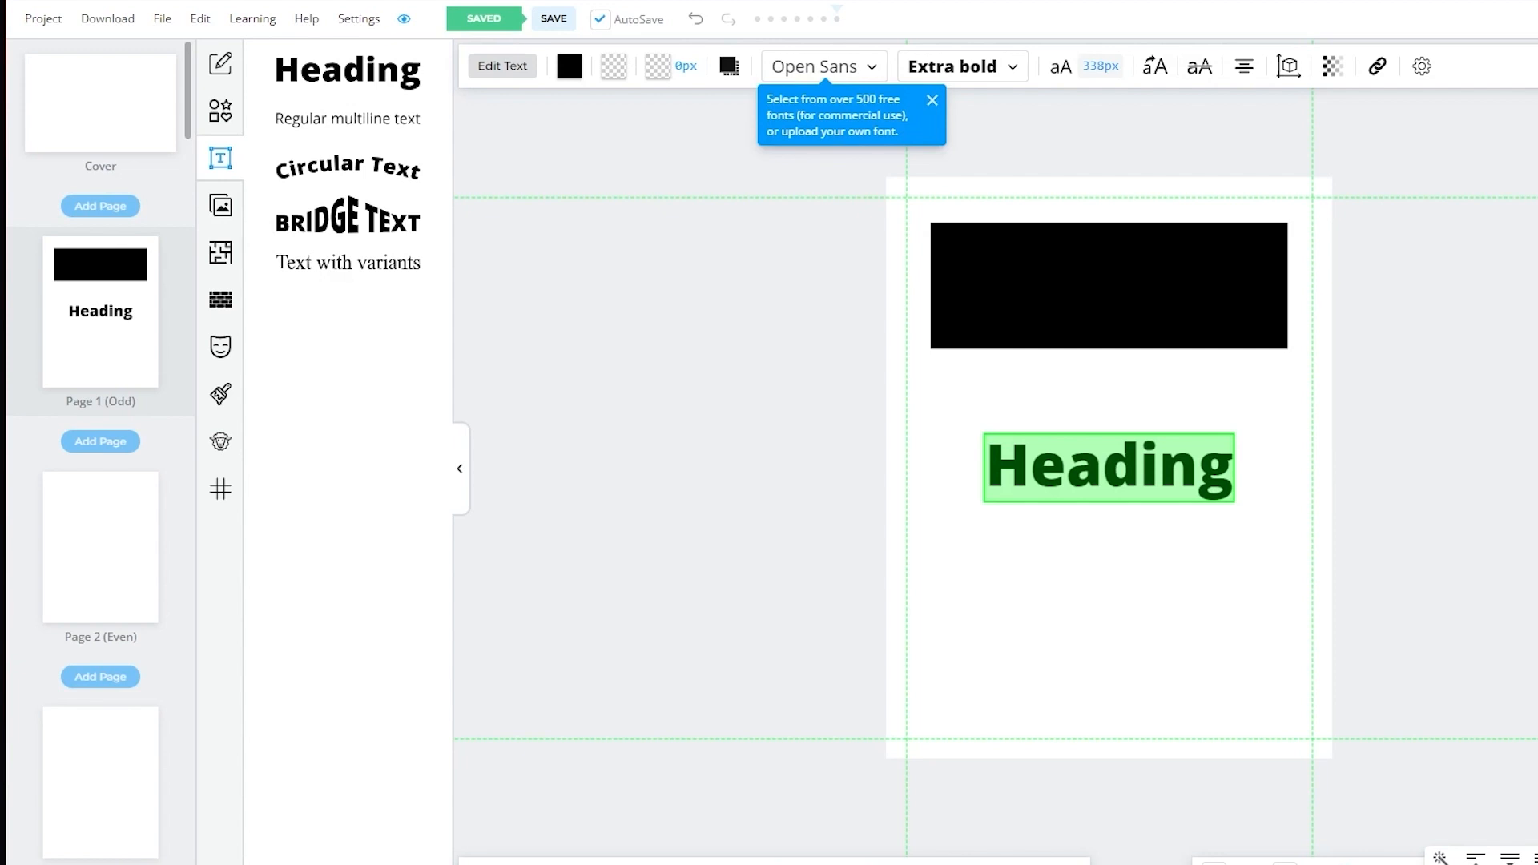
pyautogui.write('Puzzlema')
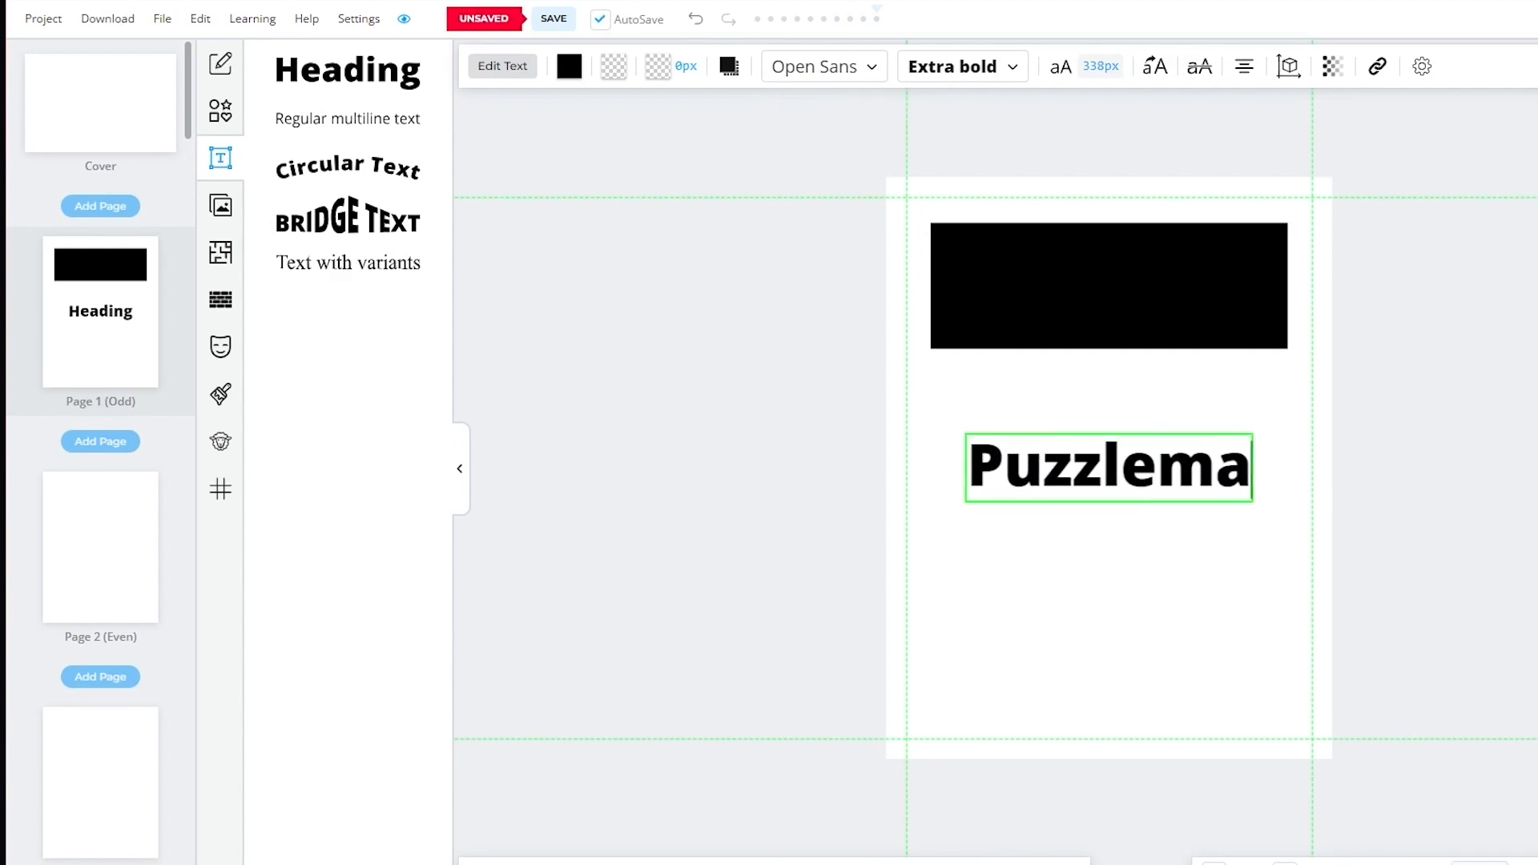
pyautogui.write('nia')
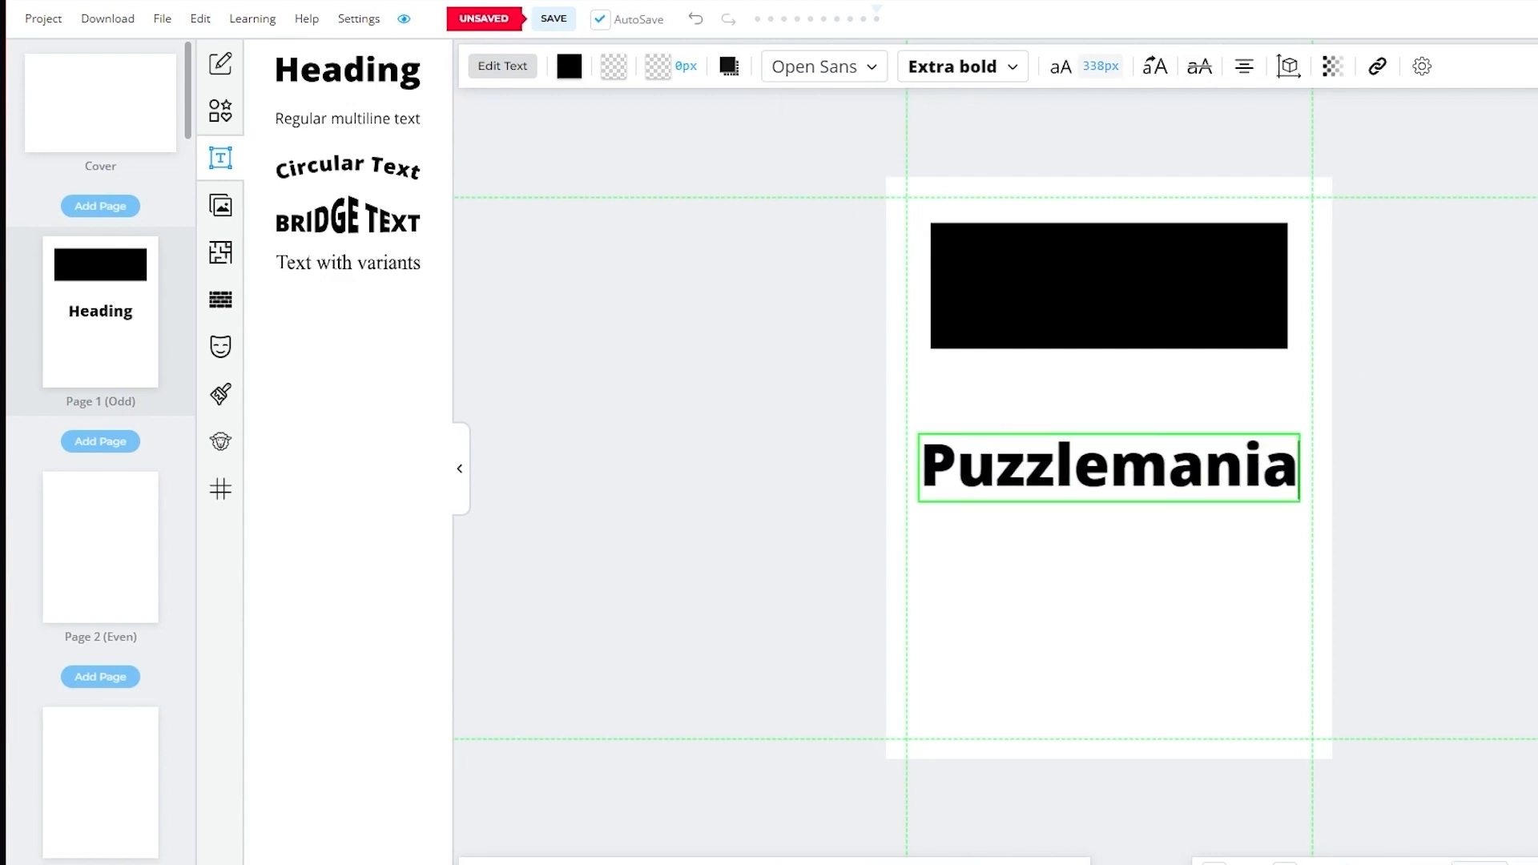
# Step: Set the "Puzzlemania" heading's font size to 250 px and move it slightly upward
pyautogui.click(670, 67)
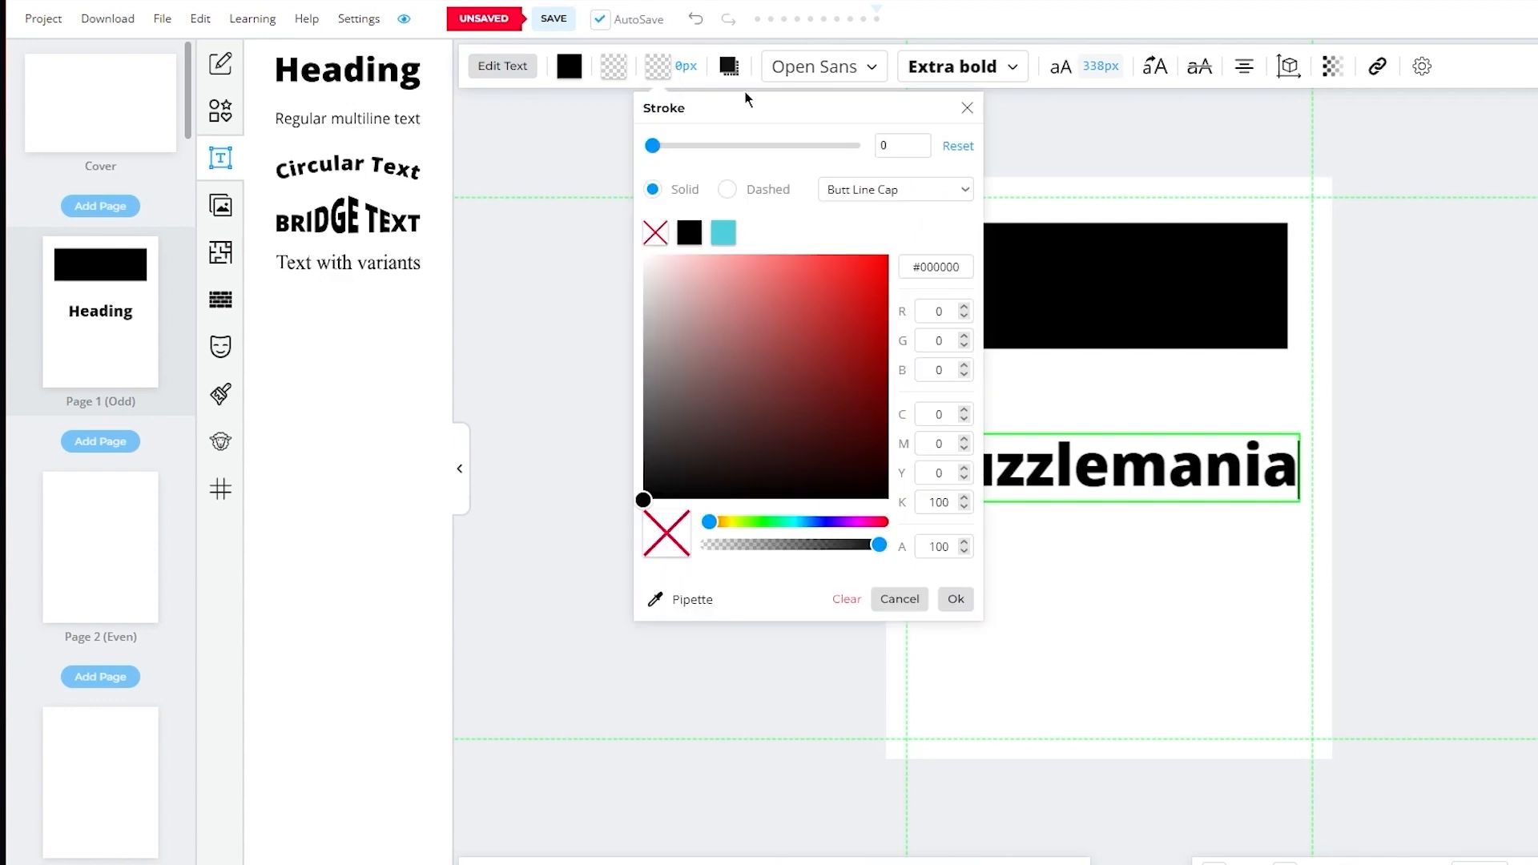
pyautogui.click(1100, 67)
pyautogui.moveTo(1121, 205); pyautogui.dragTo(1076, 206)
pyautogui.click(1424, 319)
pyautogui.click(1277, 466)
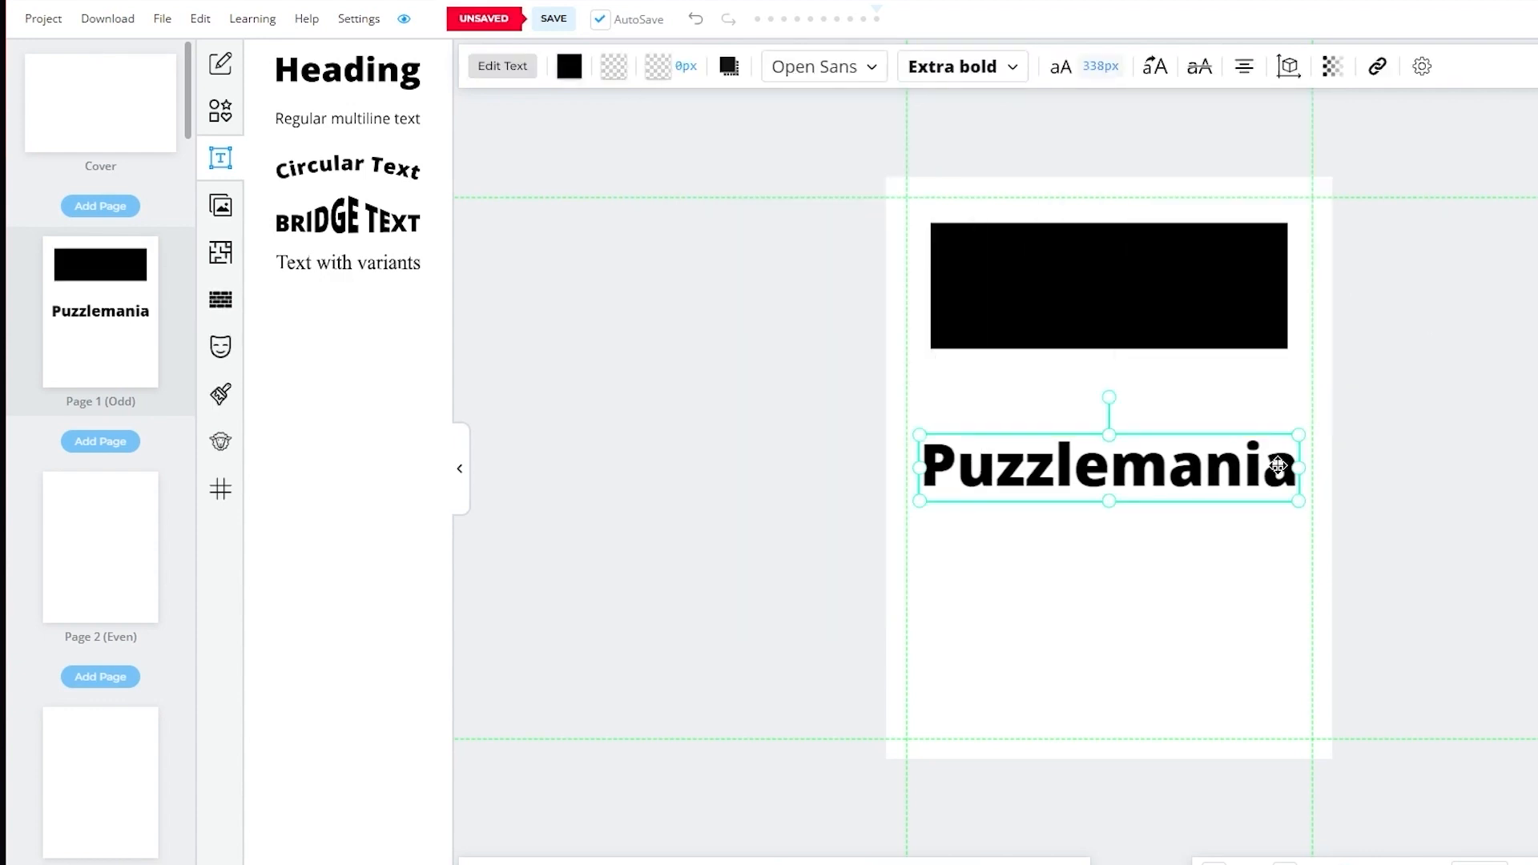
pyautogui.click(1078, 68)
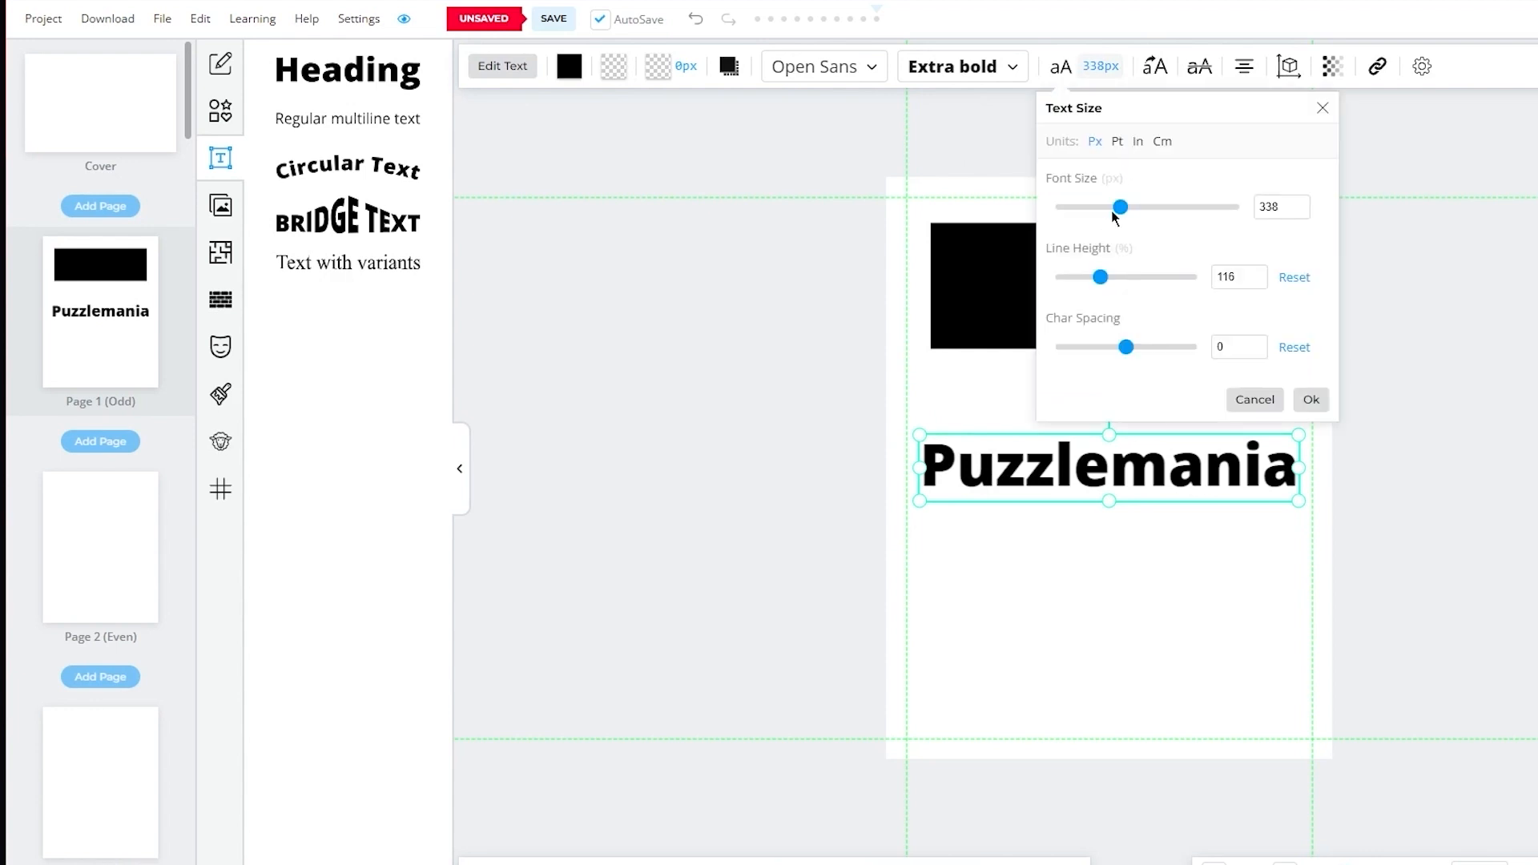
pyautogui.moveTo(1120, 207); pyautogui.dragTo(1102, 207)
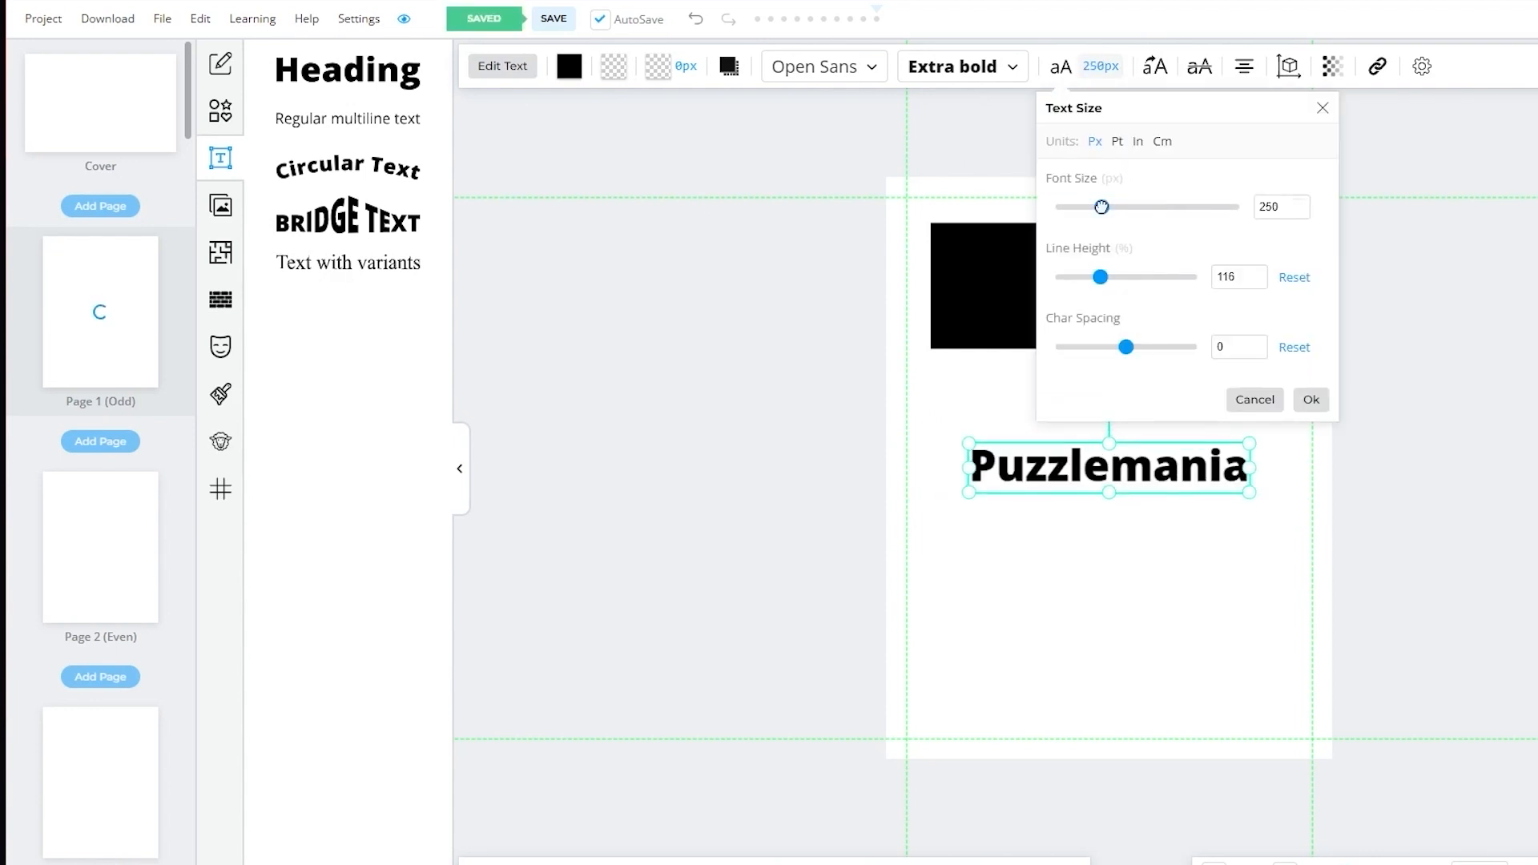
pyautogui.click(1204, 506)
pyautogui.moveTo(1116, 462); pyautogui.dragTo(1115, 452)
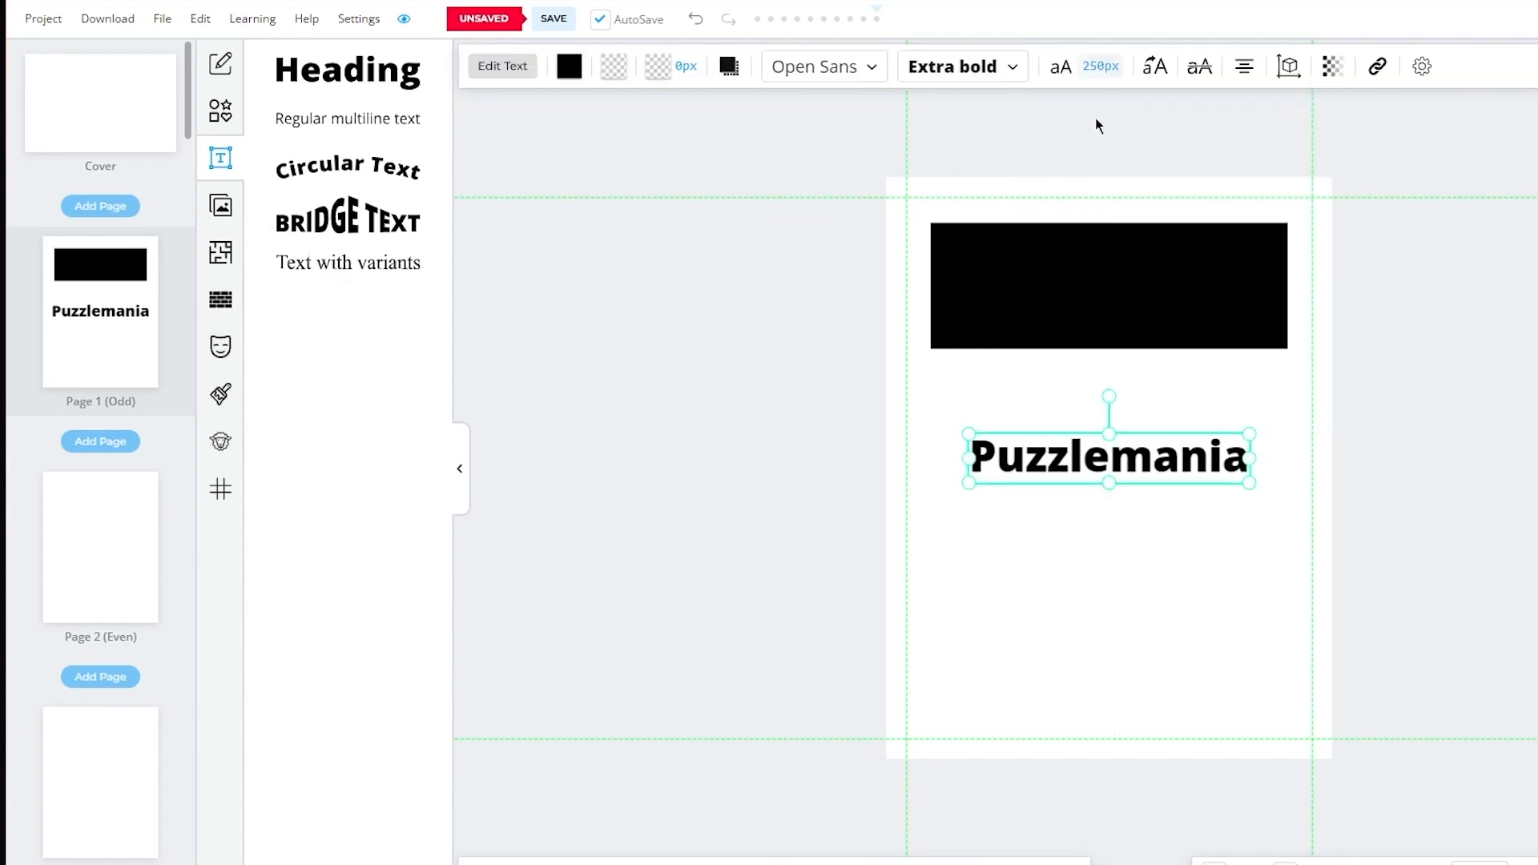
# Step: Change the "Puzzlemania" heading's colour to white and centre it on the black rectangle
pyautogui.click(570, 71)
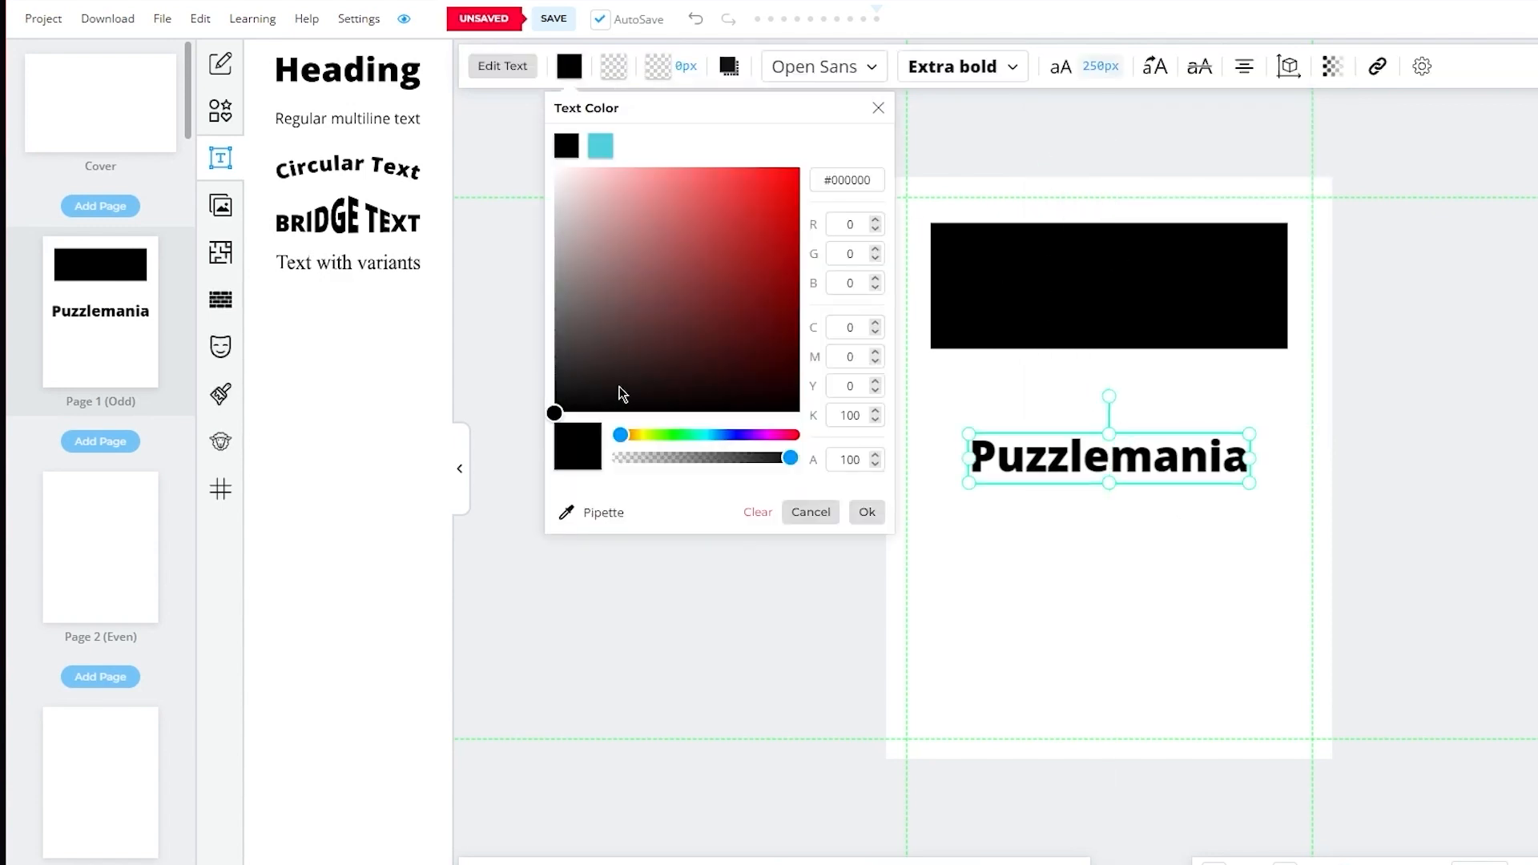
pyautogui.moveTo(622, 404); pyautogui.dragTo(555, 168)
pyautogui.click(920, 496)
pyautogui.moveTo(1102, 468); pyautogui.dragTo(1117, 299)
pyautogui.click(1515, 325)
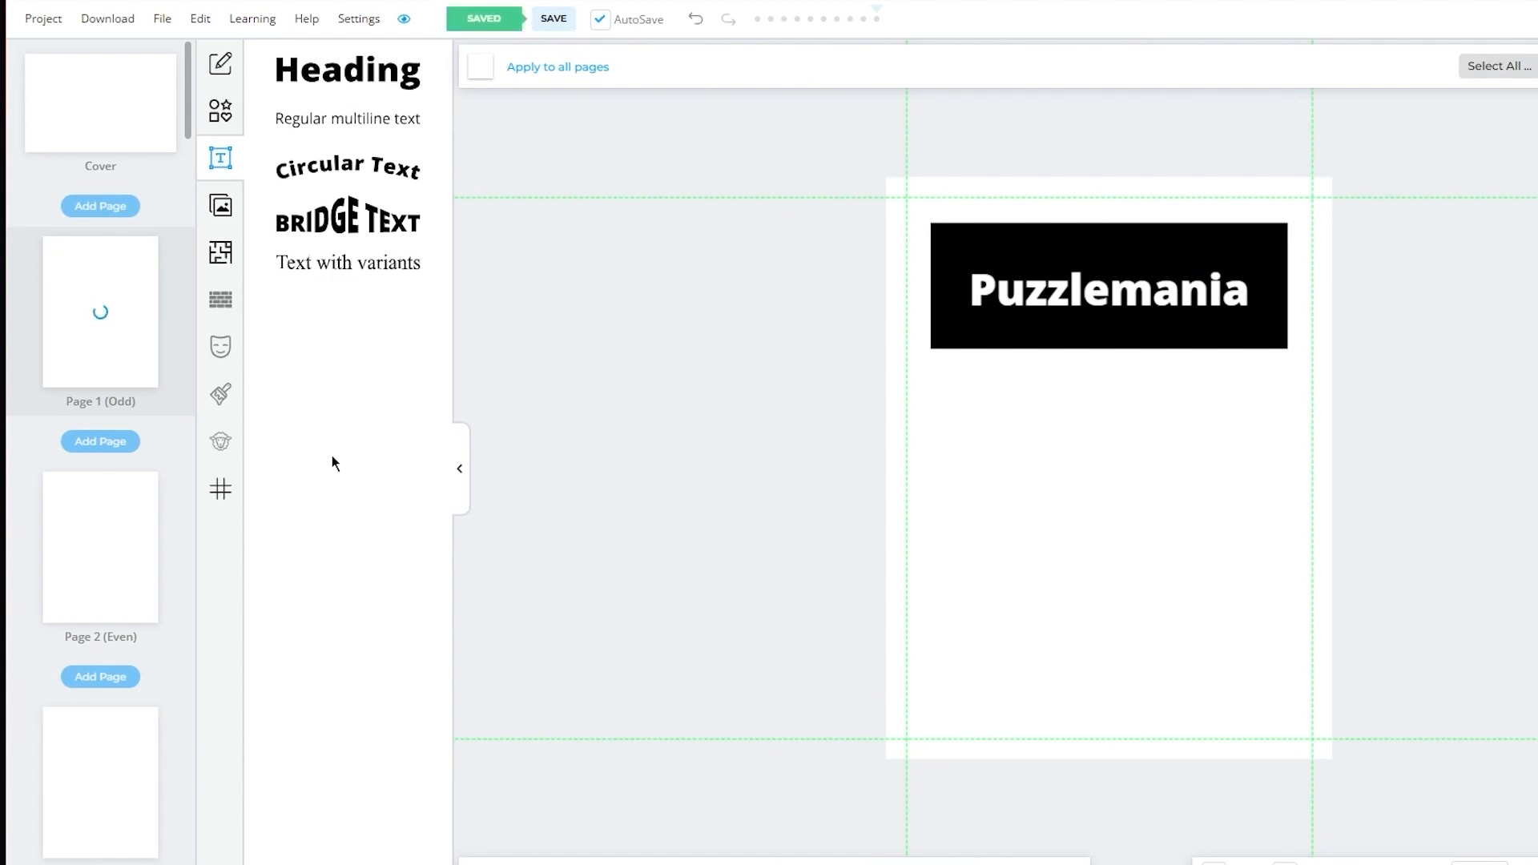
# Step: Add a regular text line reading "Written by :" plus the author's name and place it in the page's lower-right corner
pyautogui.click(350, 121)
pyautogui.moveTo(1200, 531); pyautogui.dragTo(861, 395)
pyautogui.write('Written by')
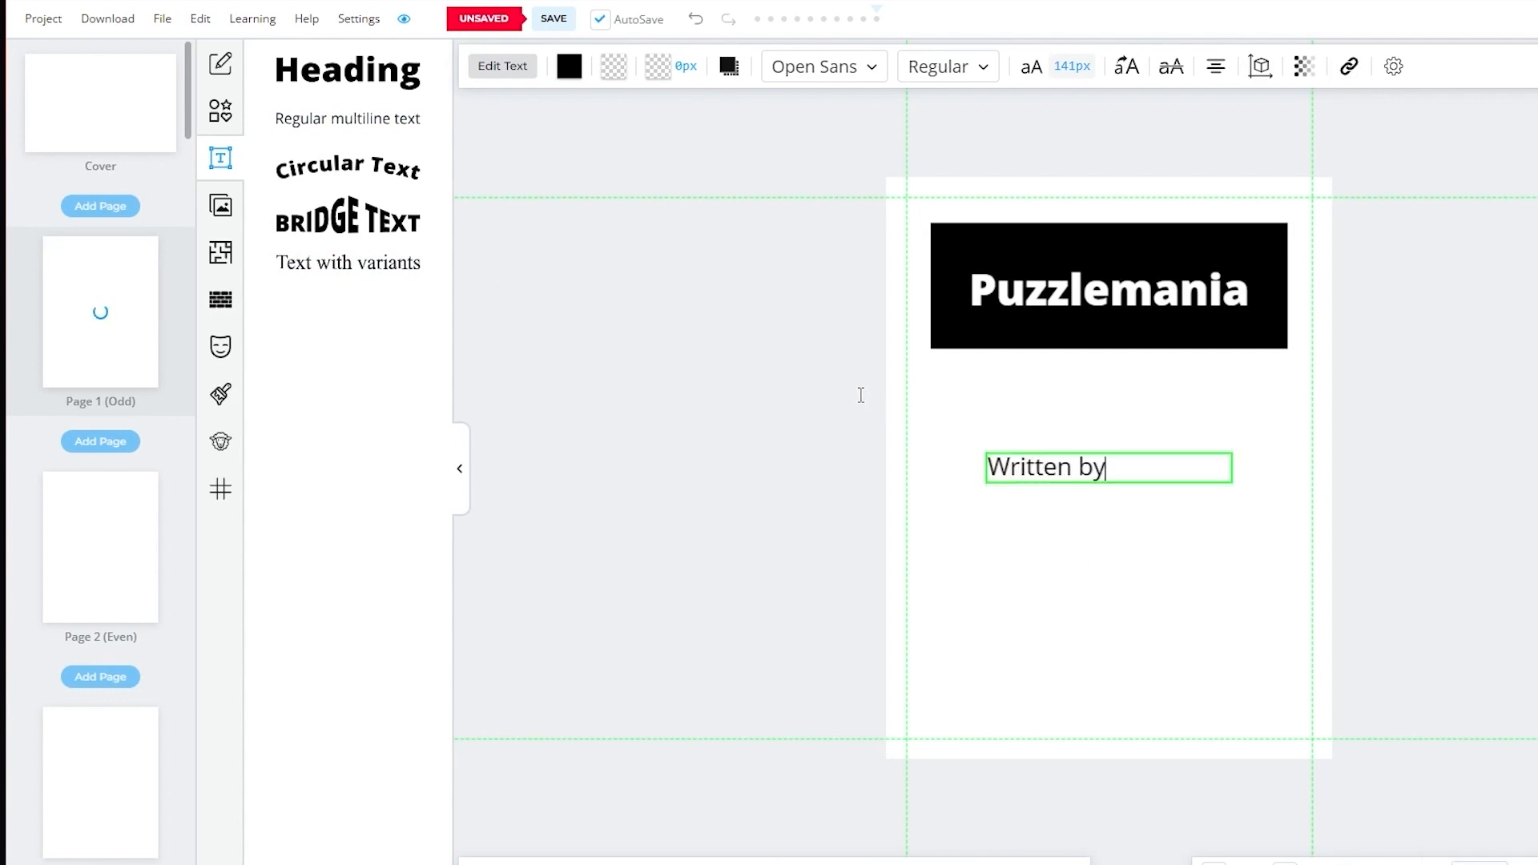
pyautogui.write(' : John')
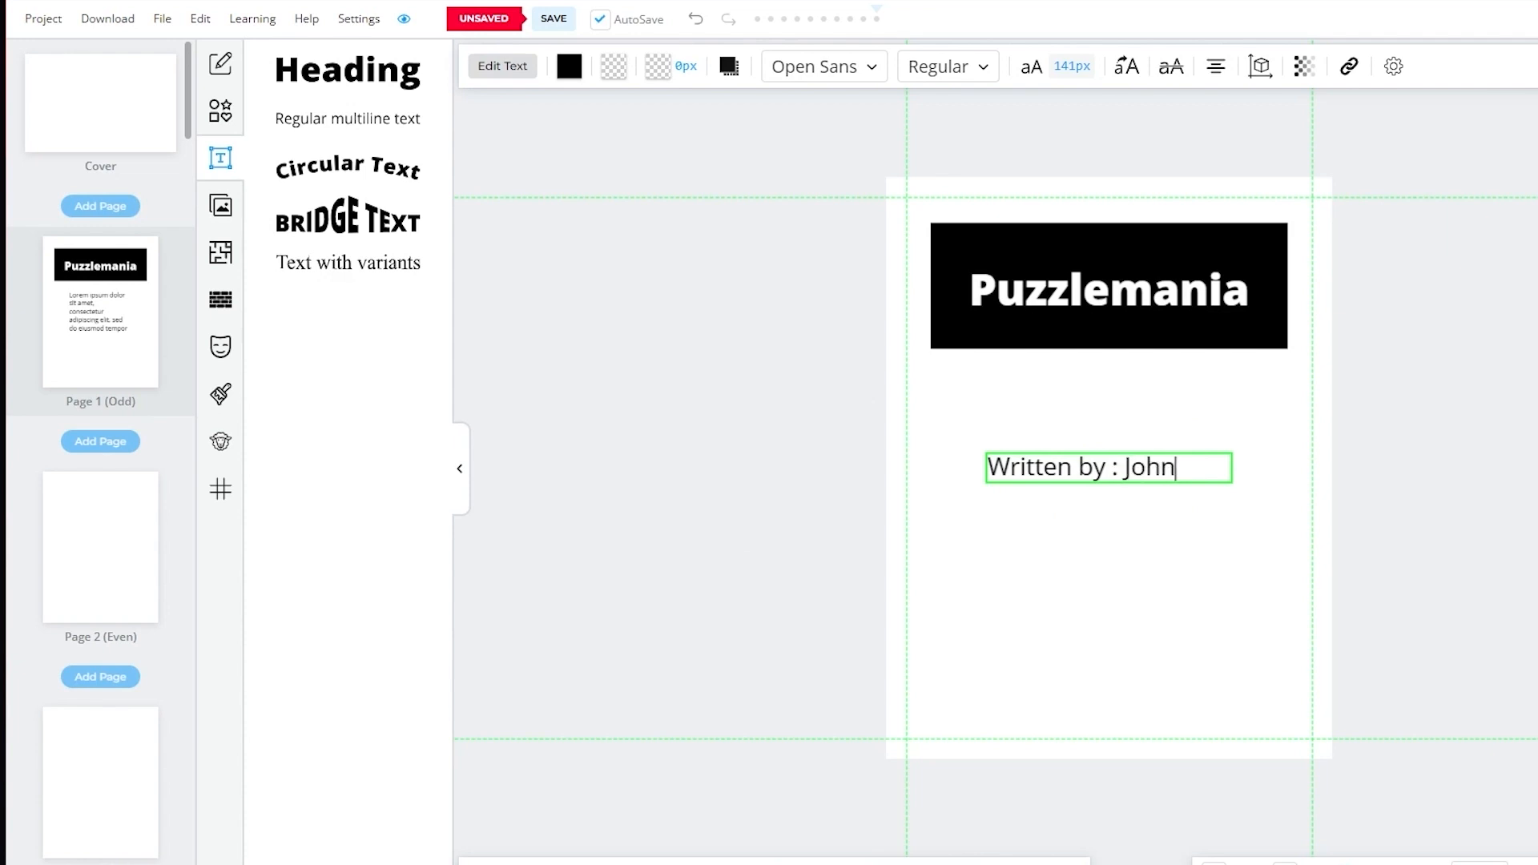
pyautogui.click(1413, 489)
pyautogui.moveTo(1124, 465); pyautogui.dragTo(1243, 725)
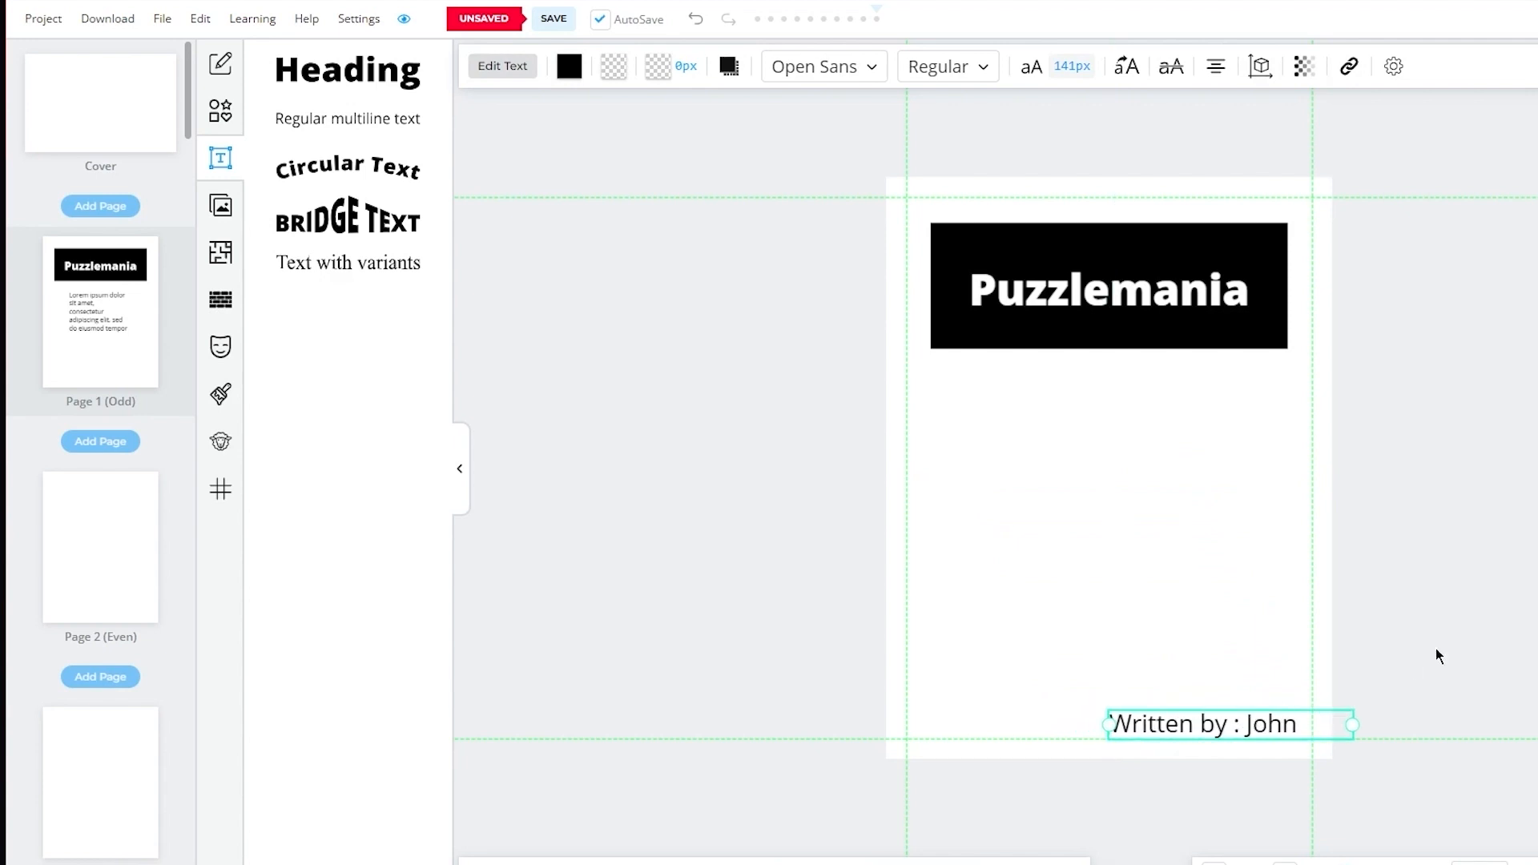
pyautogui.click(1419, 627)
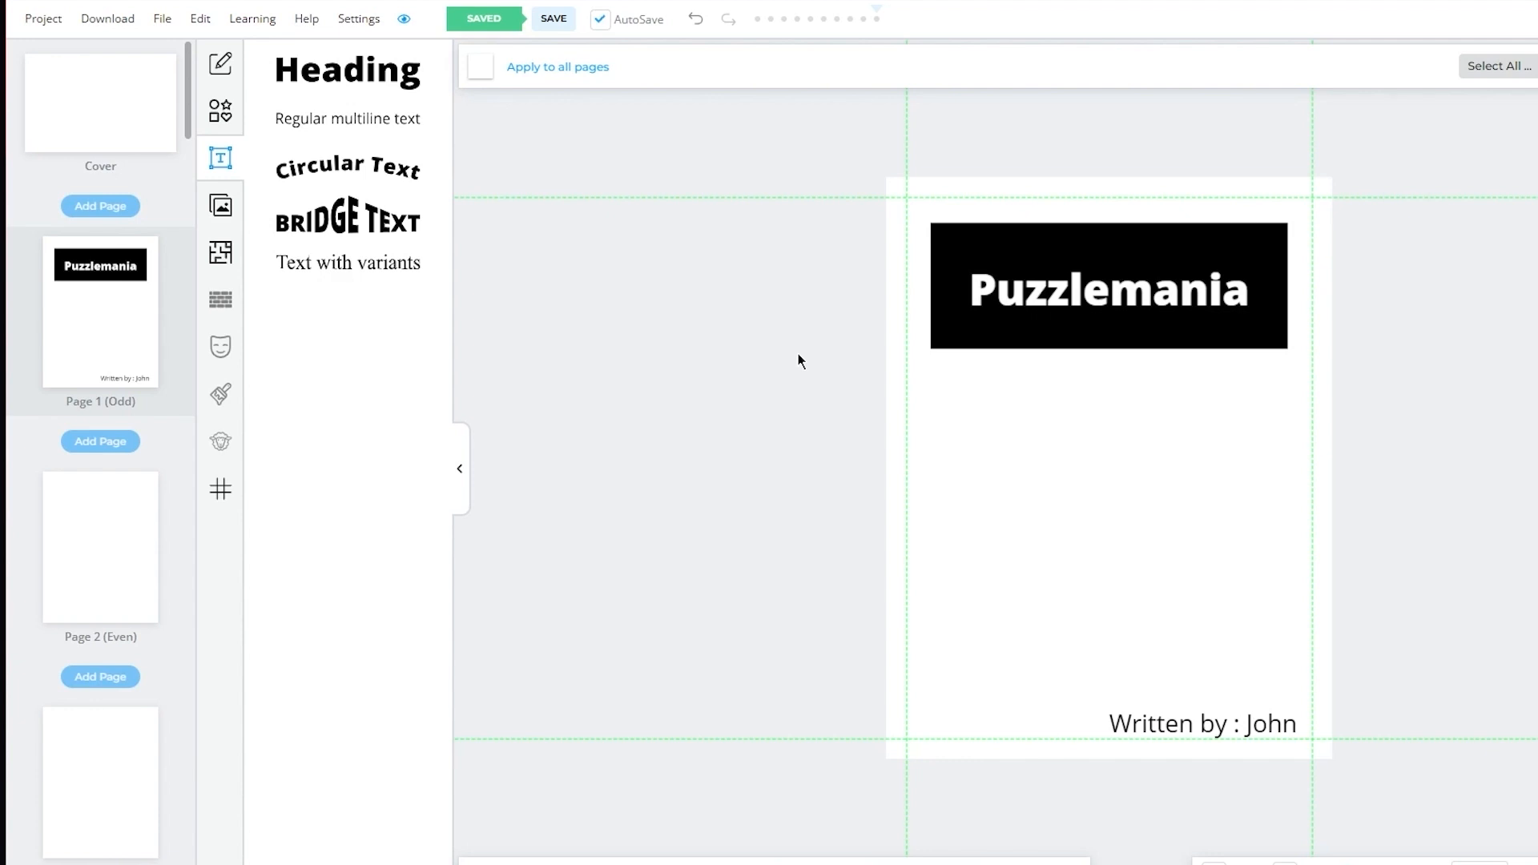
# Step: Look through the Pixabay and Unsplash image libraries and search Unsplash for "dog"
pyautogui.click(218, 212)
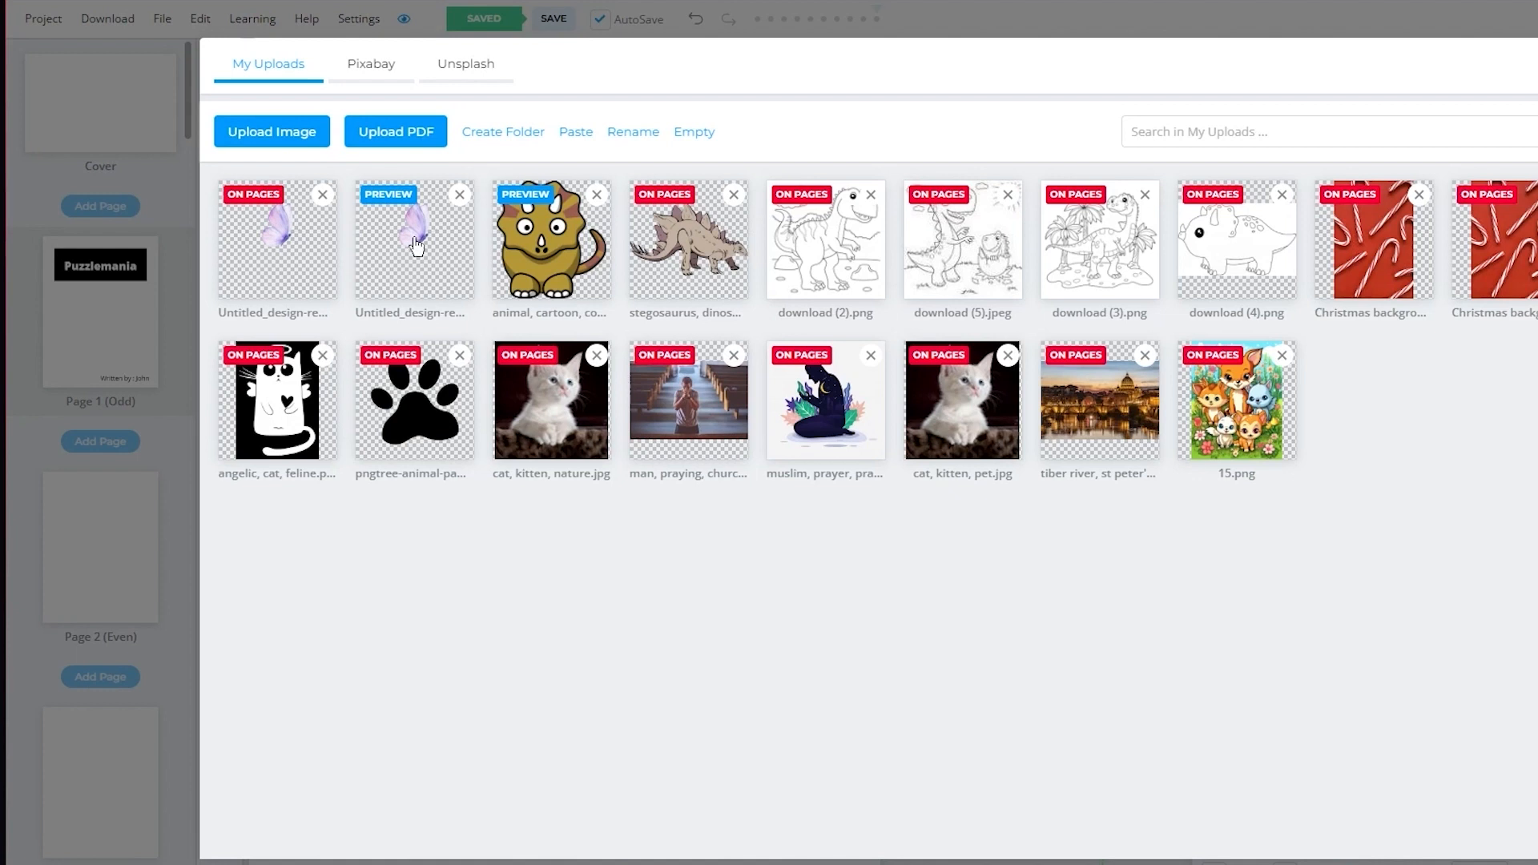
pyautogui.click(386, 65)
pyautogui.click(439, 72)
pyautogui.click(392, 64)
pyautogui.click(463, 64)
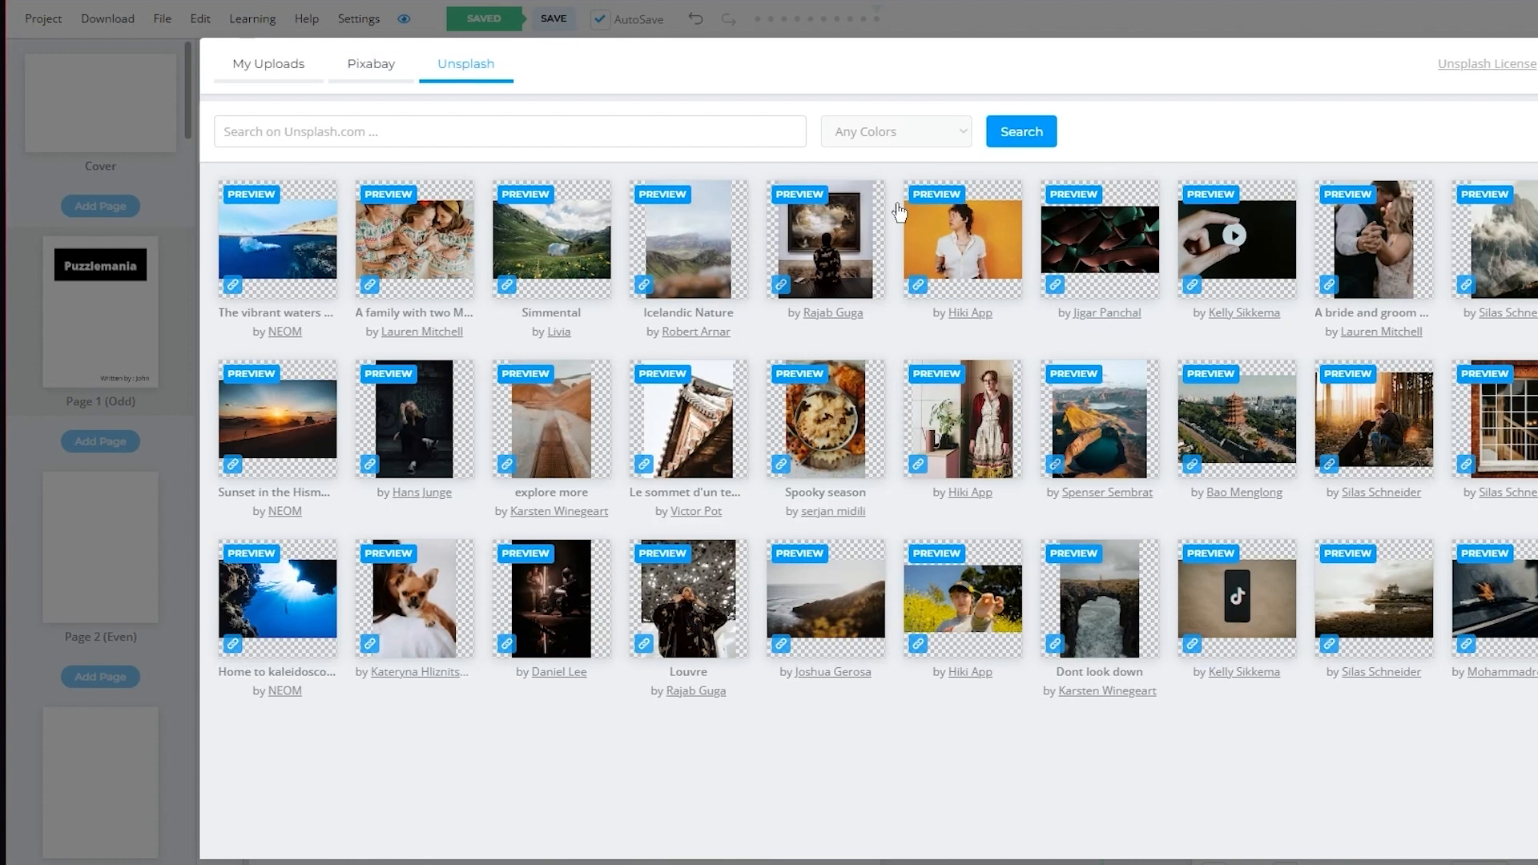
pyautogui.click(537, 118)
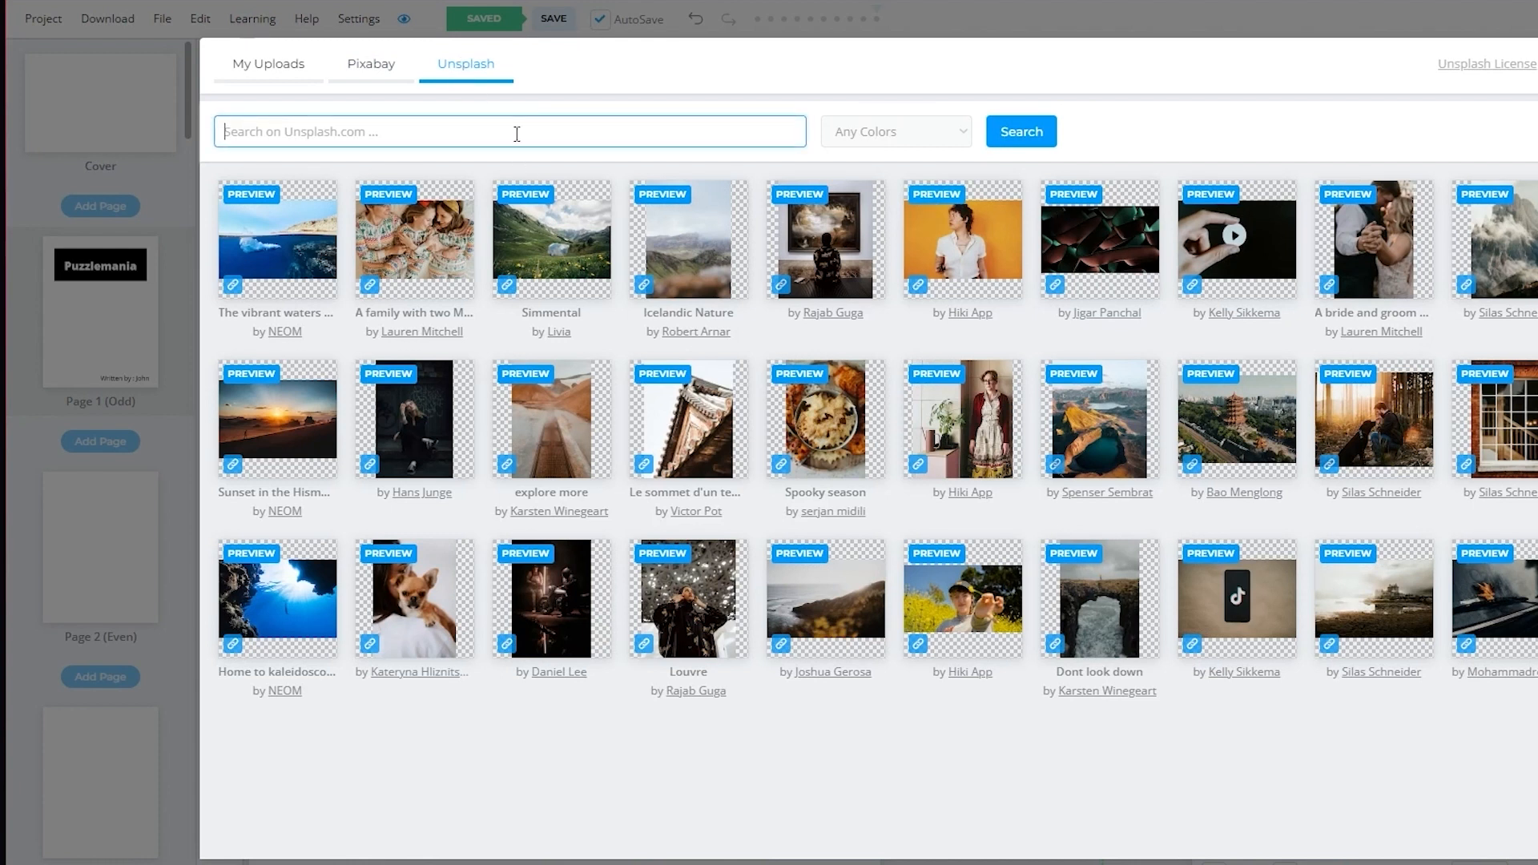
pyautogui.write('dog')
pyautogui.press('Return')
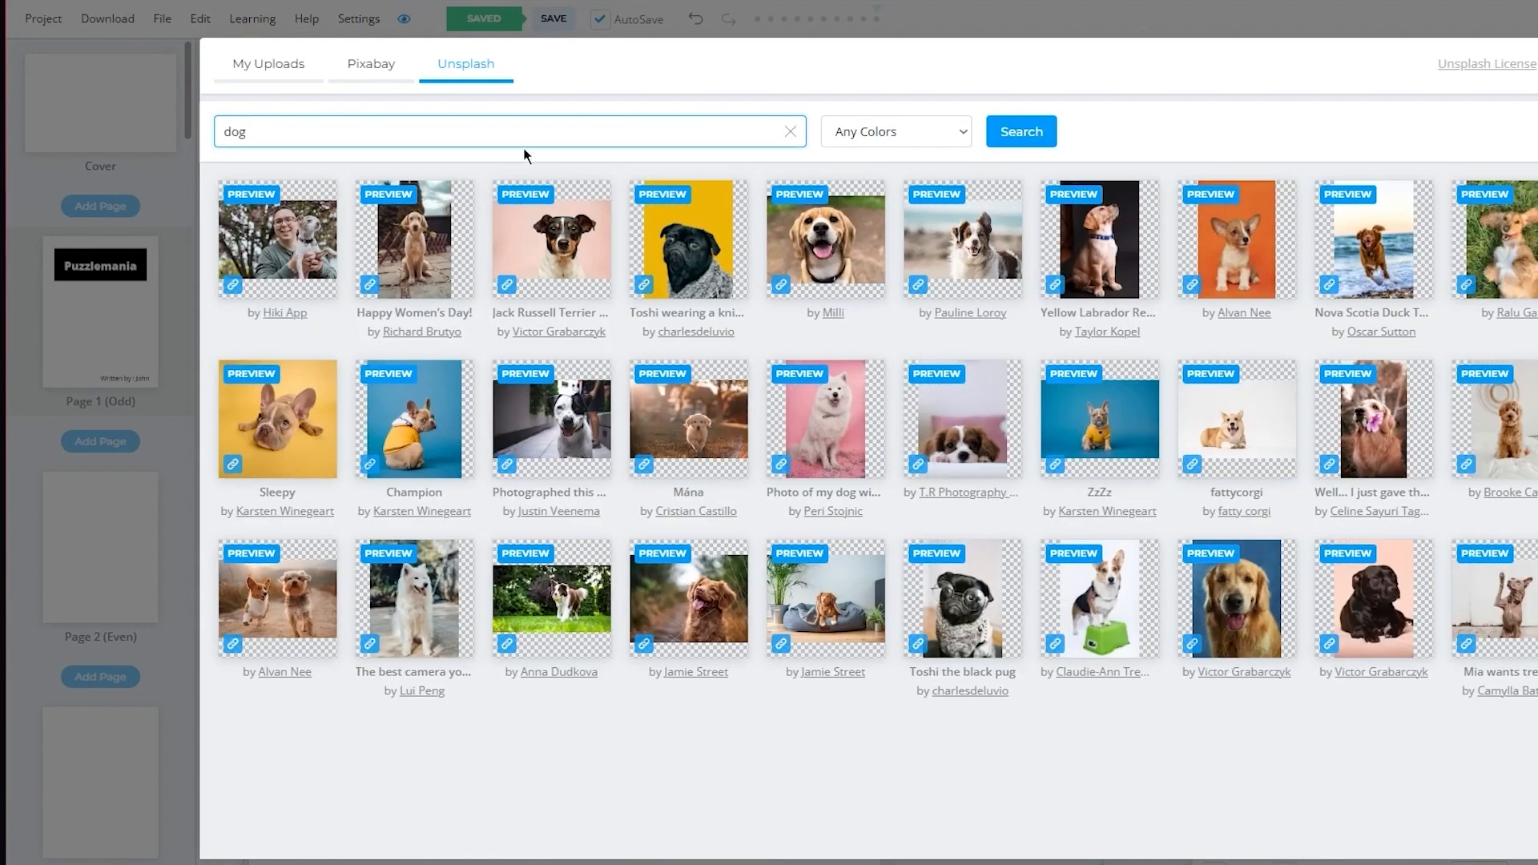
# Step: Search Unsplash for "puzzle" images and close the image library
pyautogui.hotkey('ctrl', 'a')
pyautogui.write('puzzle')
pyautogui.press('Return')
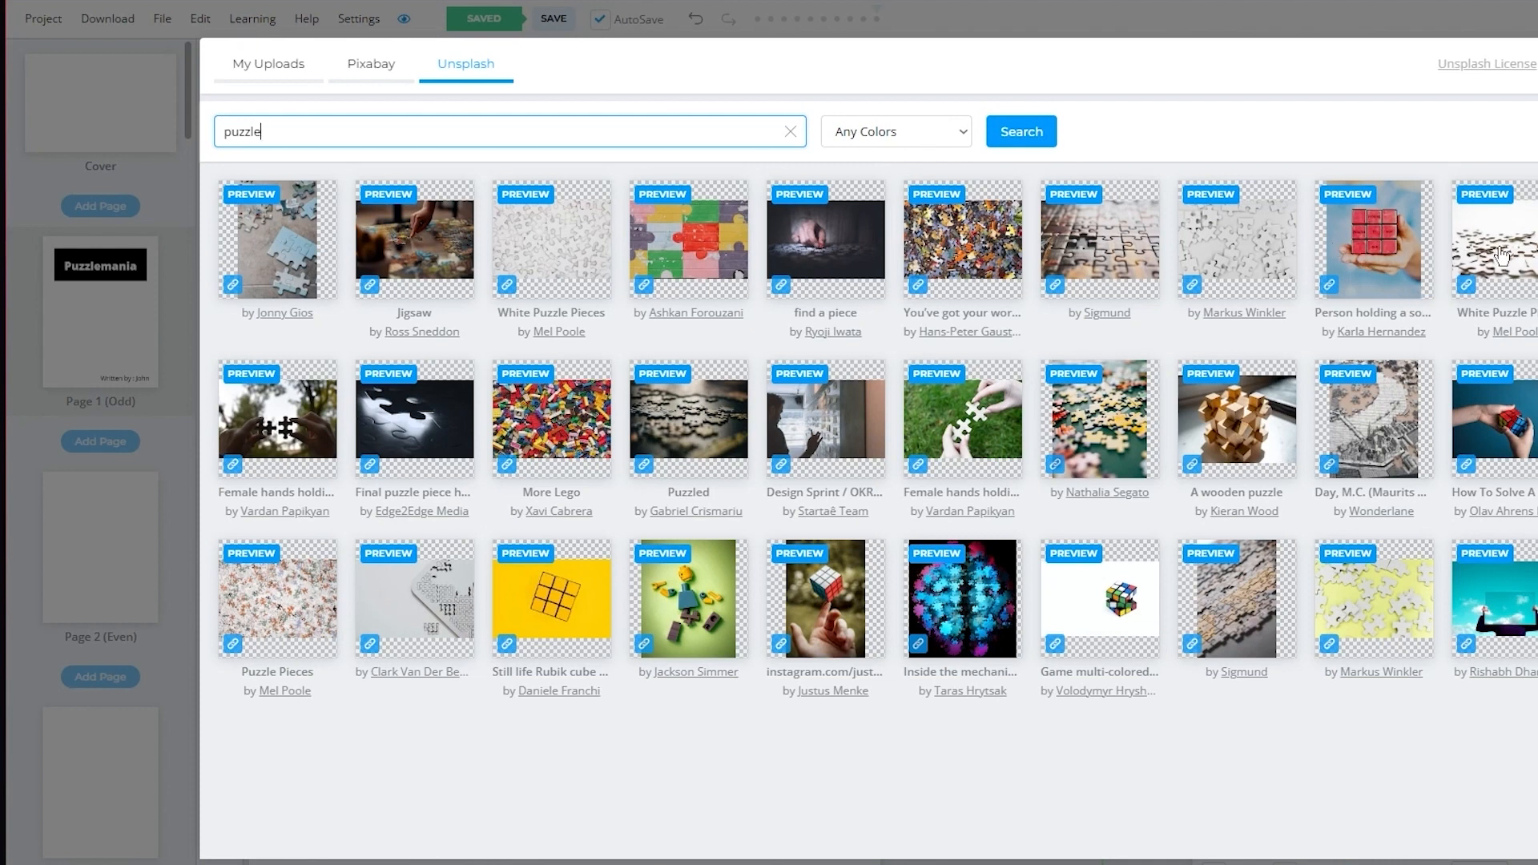
pyautogui.click(1537, 63)
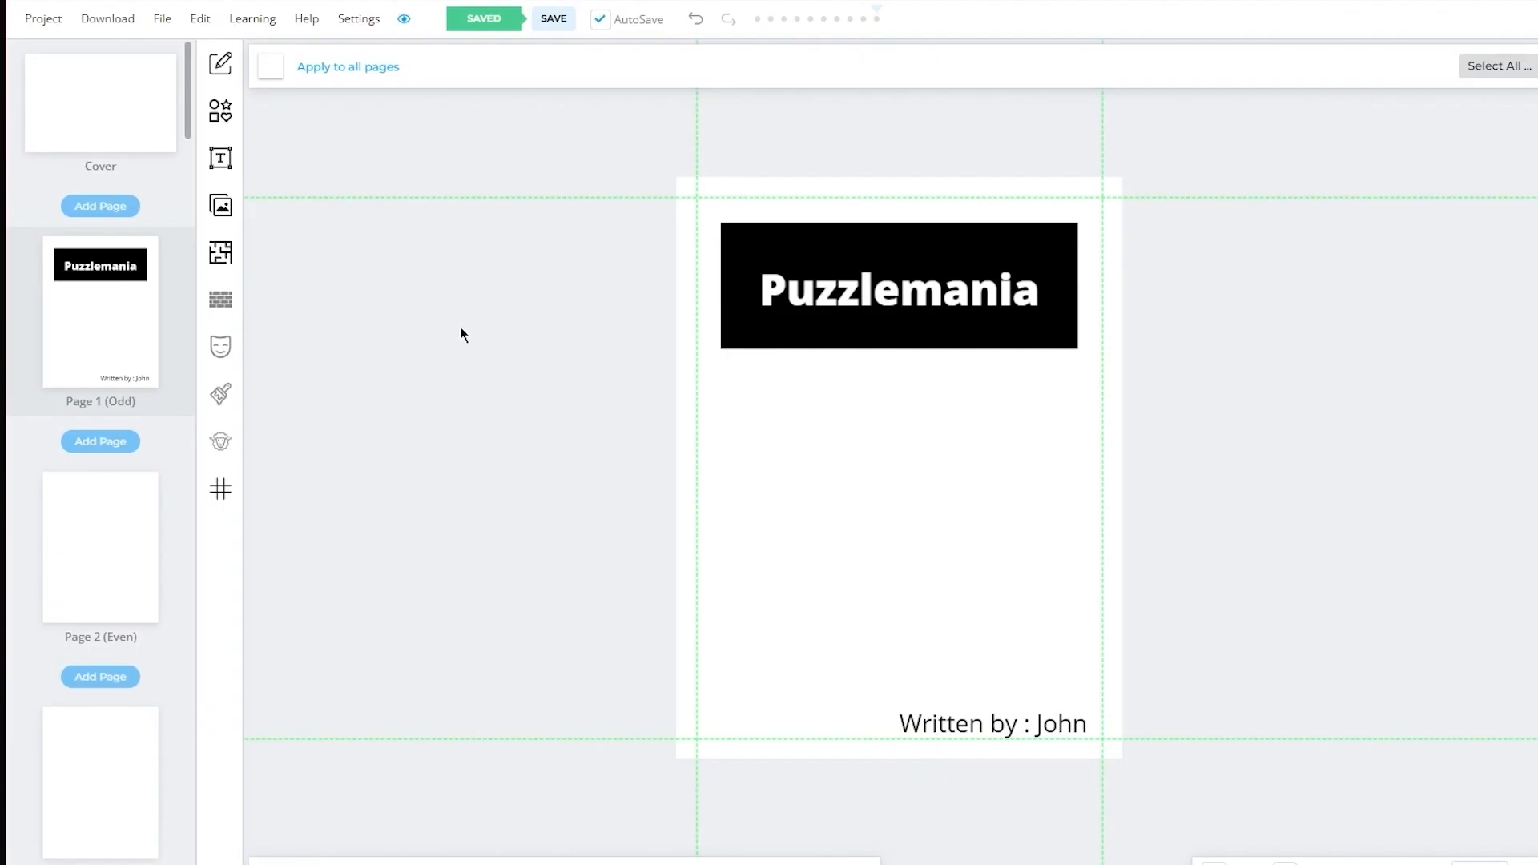
# Step: Insert the Unsplash photo of yellow puzzle pieces on a green surface into the Cover and stretch it to the front cover's full height
pyautogui.click(67, 125)
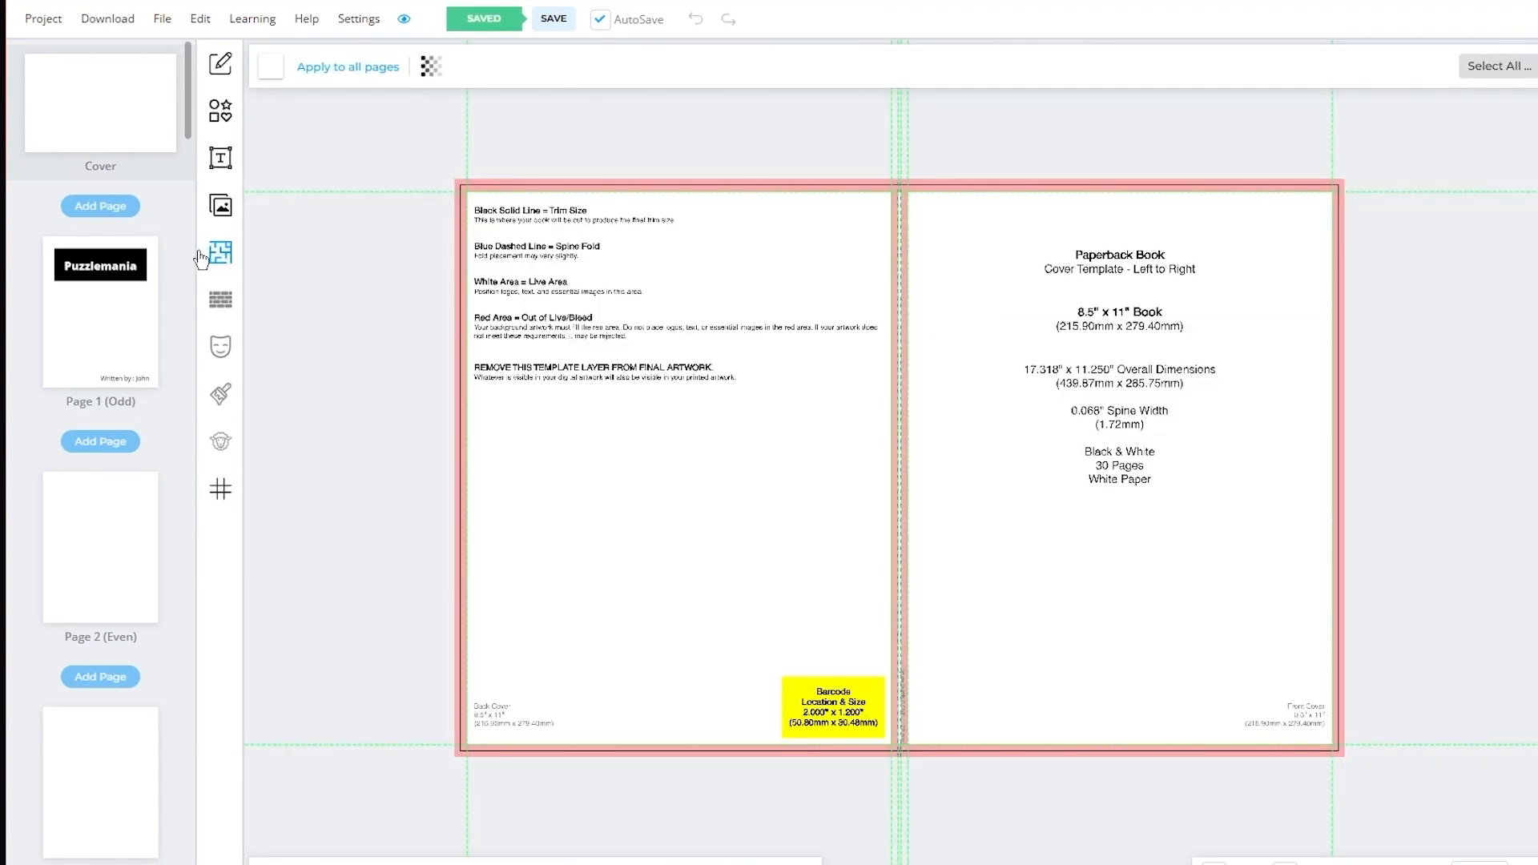
pyautogui.click(214, 213)
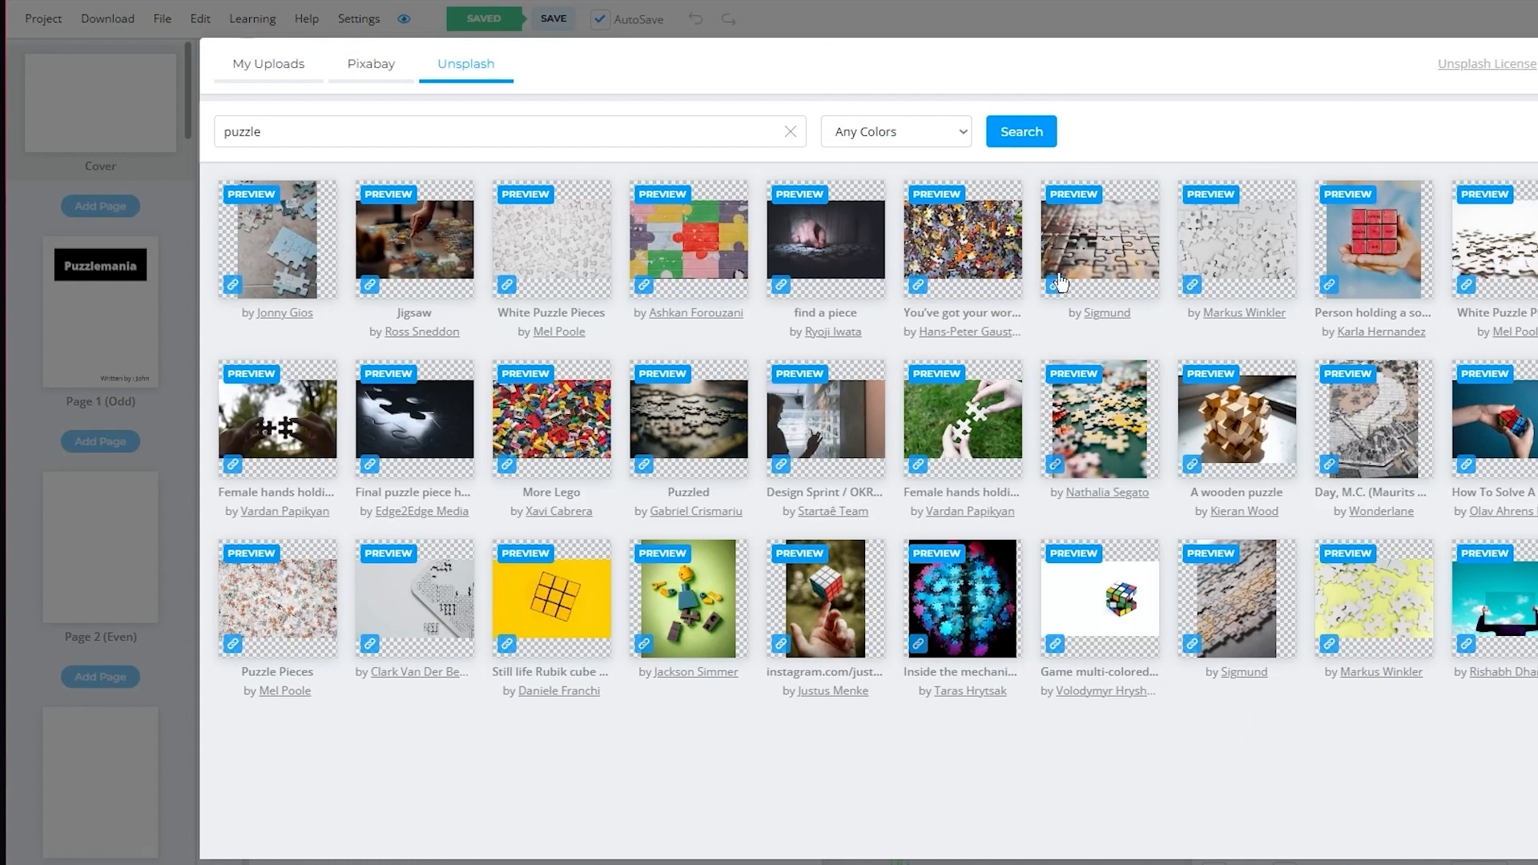
pyautogui.click(1115, 400)
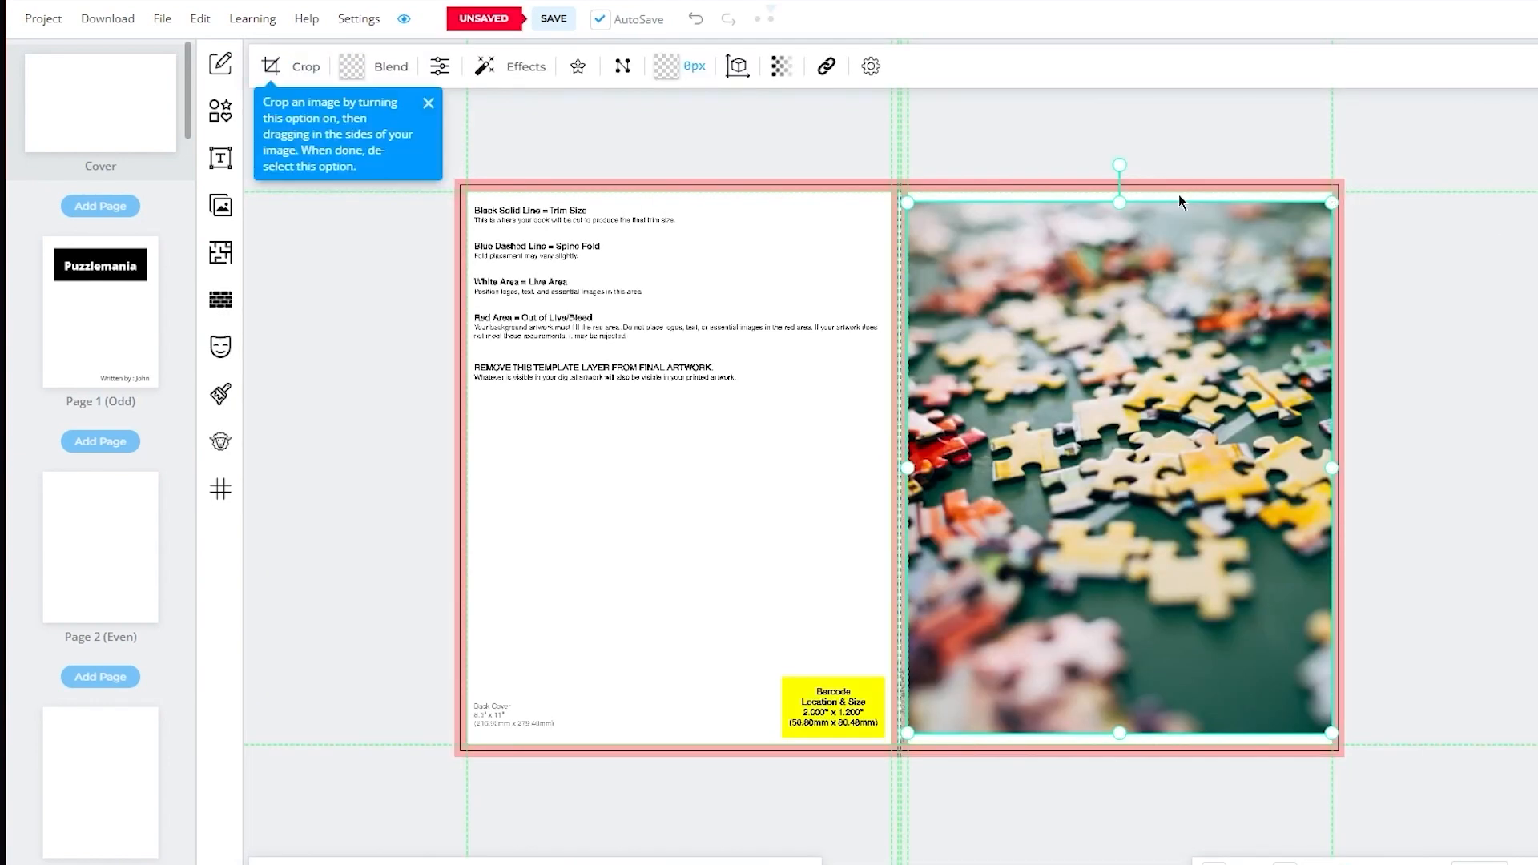
pyautogui.moveTo(1121, 201); pyautogui.dragTo(1125, 182)
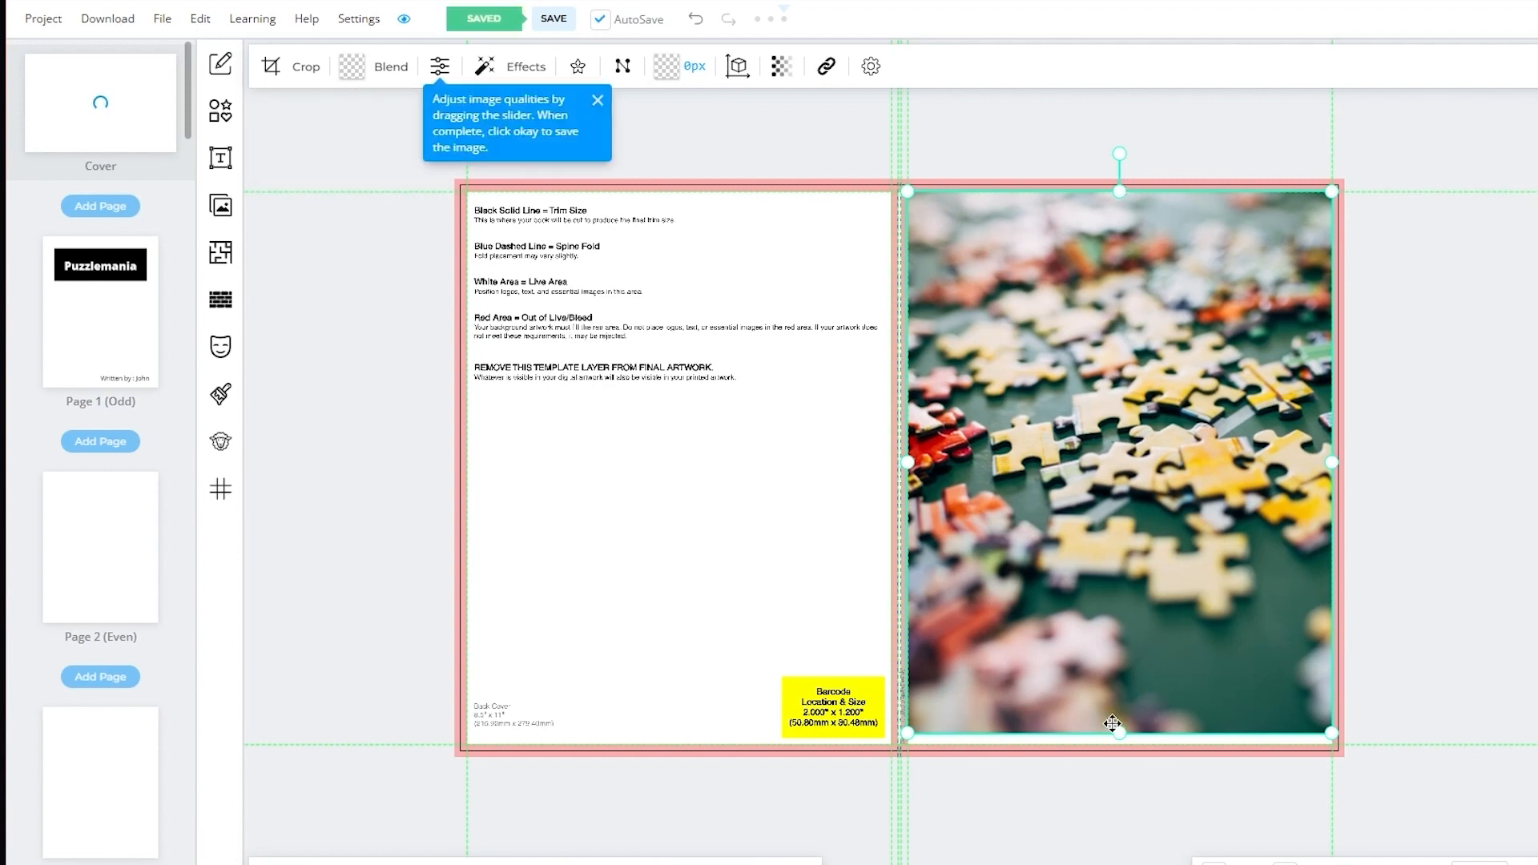
pyautogui.moveTo(1119, 730); pyautogui.dragTo(1118, 745)
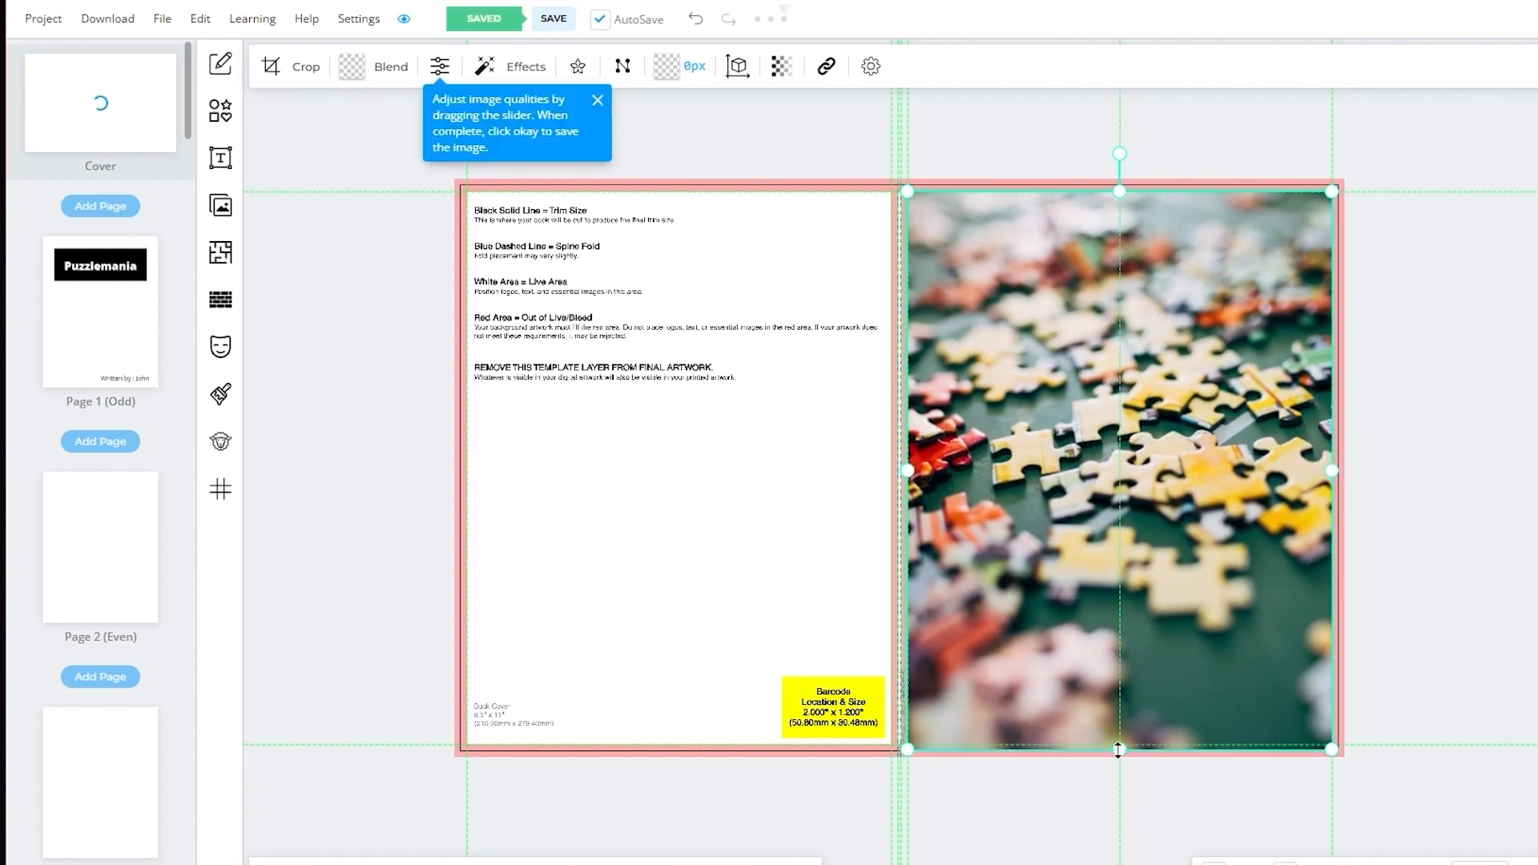
pyautogui.click(1512, 577)
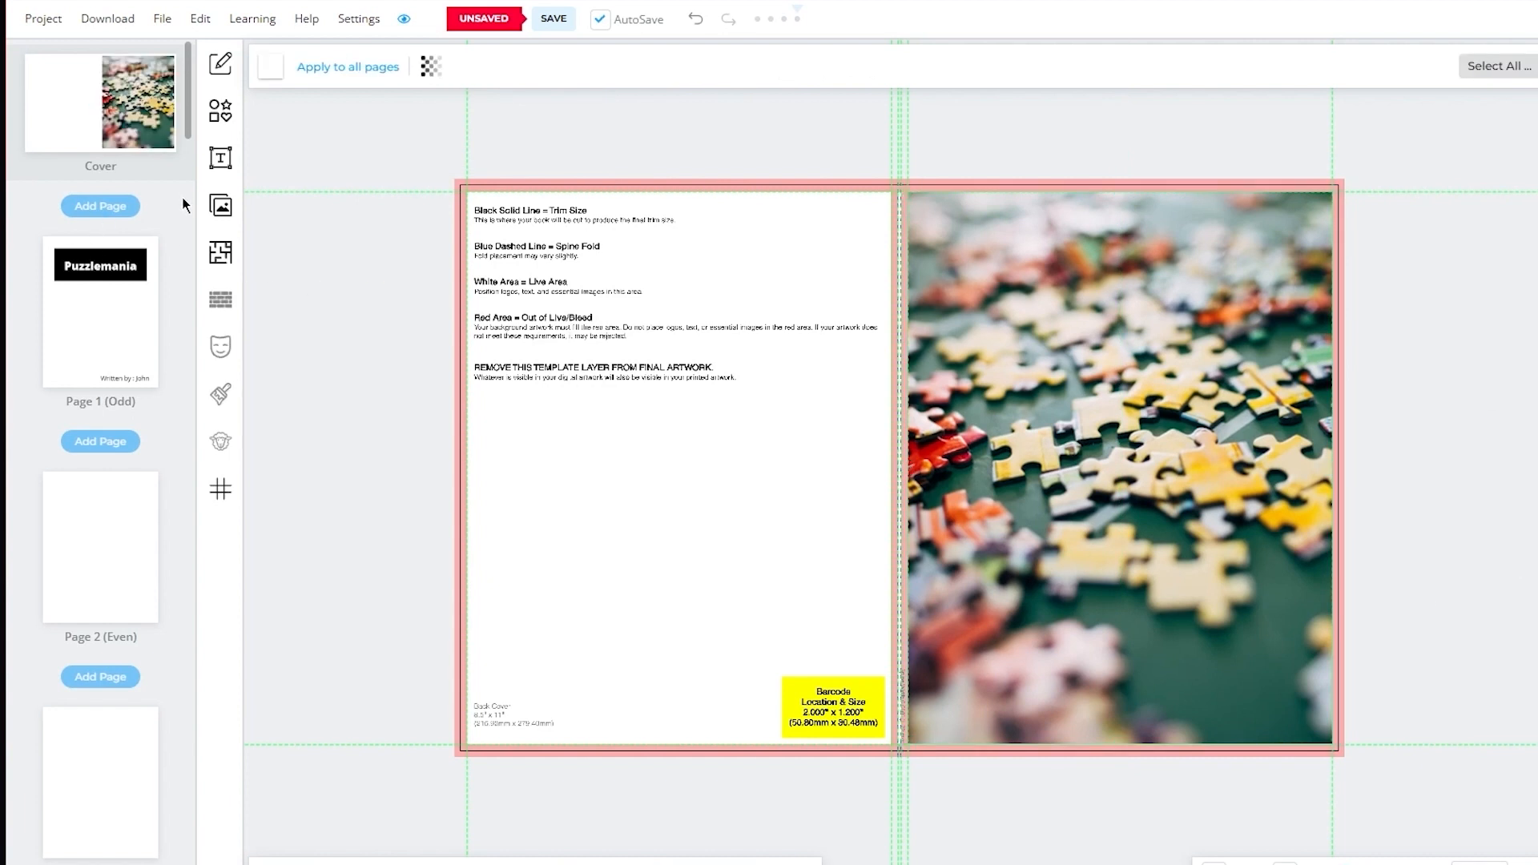
# Step: Copy the "Puzzlemania" title block and the author line from Page 1 onto the Cover and position them over the front cover photo
pyautogui.click(113, 294)
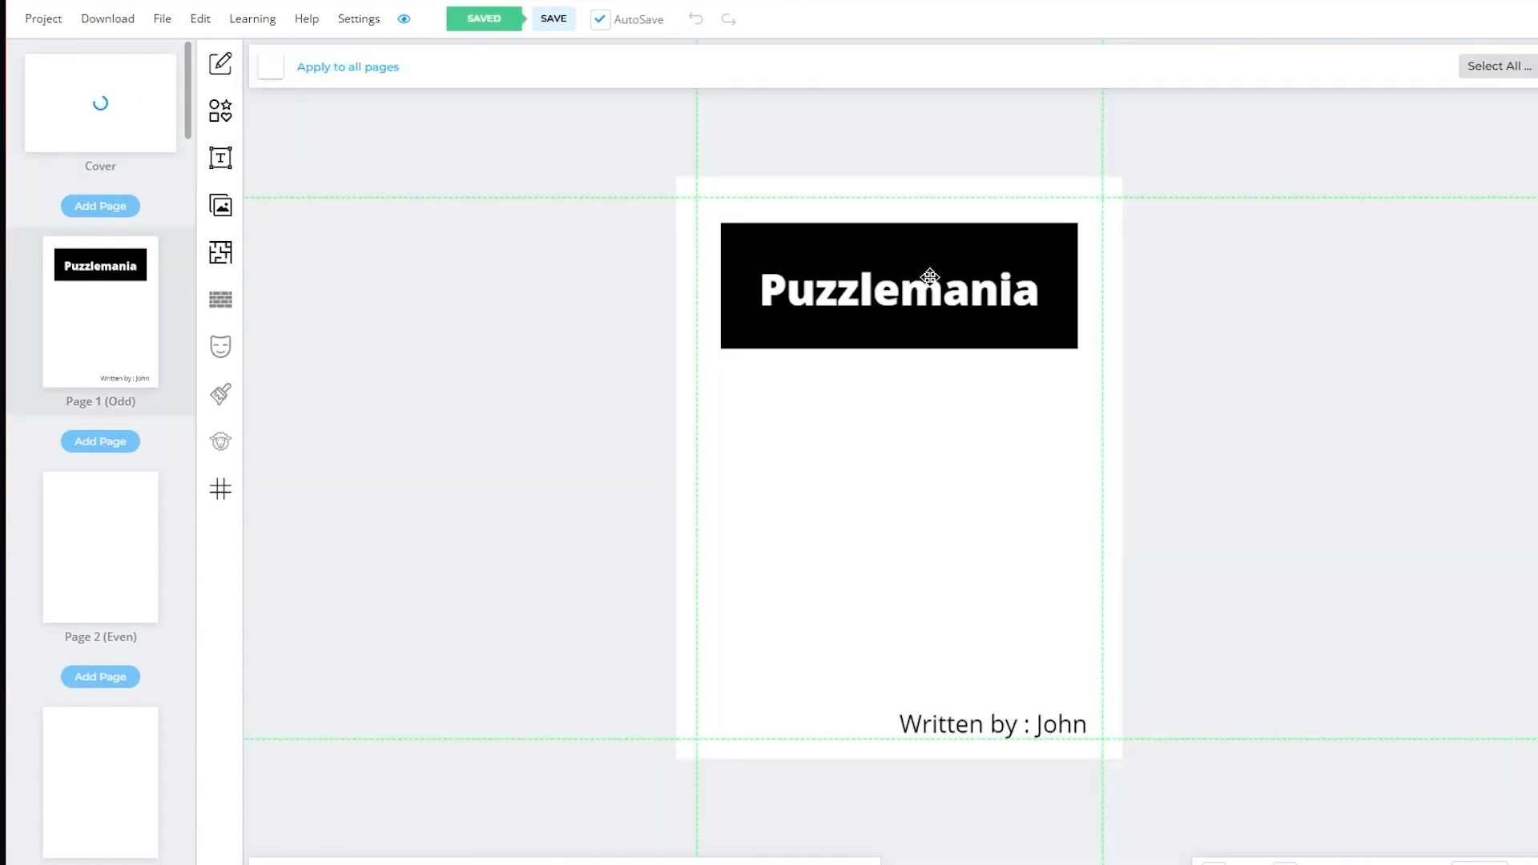
pyautogui.moveTo(788, 405); pyautogui.dragTo(707, 452)
pyautogui.moveTo(694, 203); pyautogui.dragTo(1301, 858)
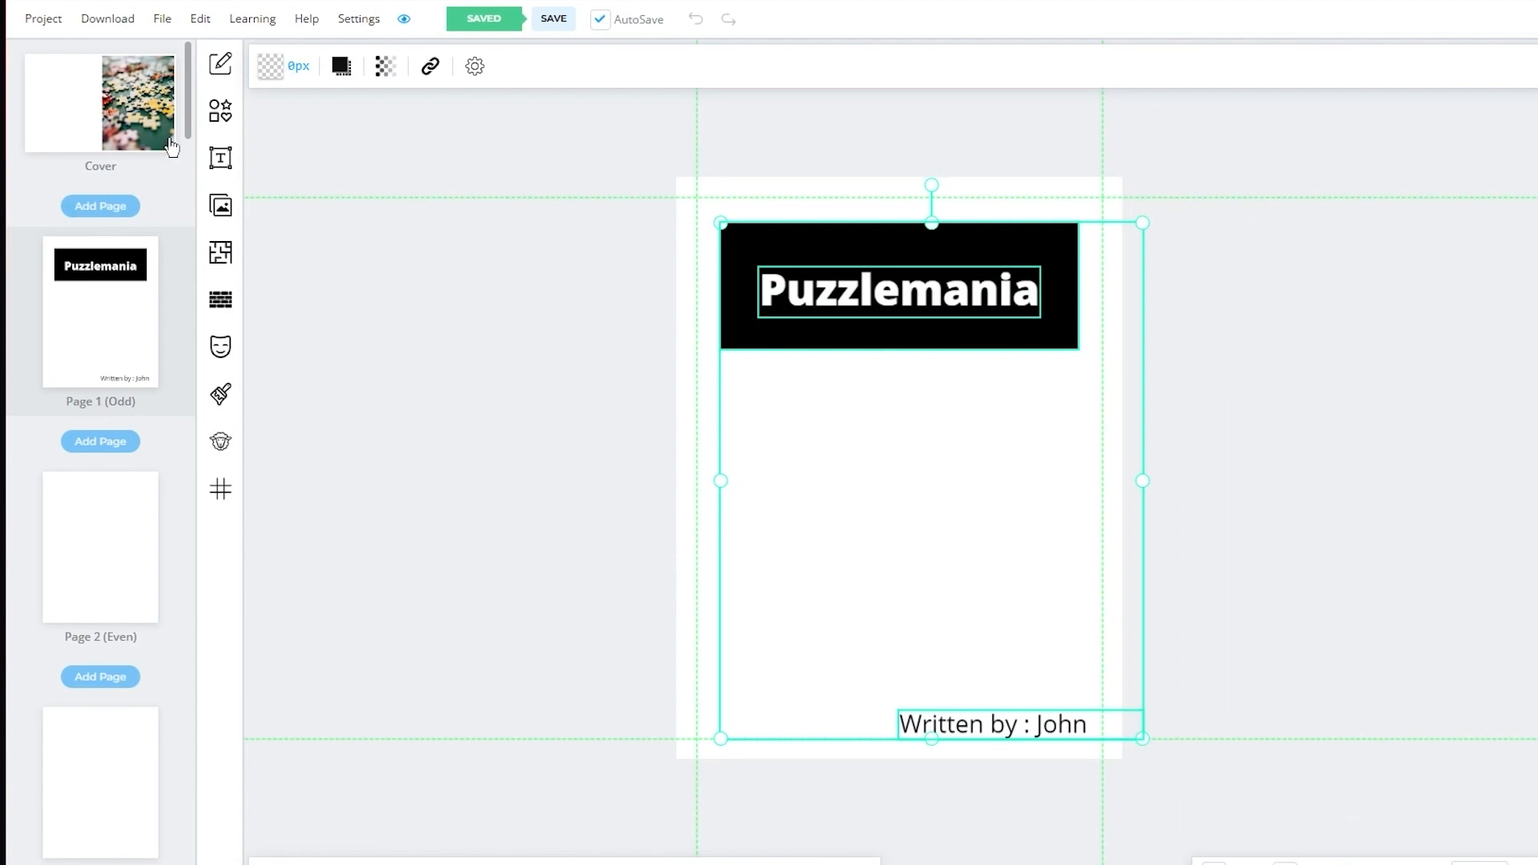
pyautogui.click(98, 114)
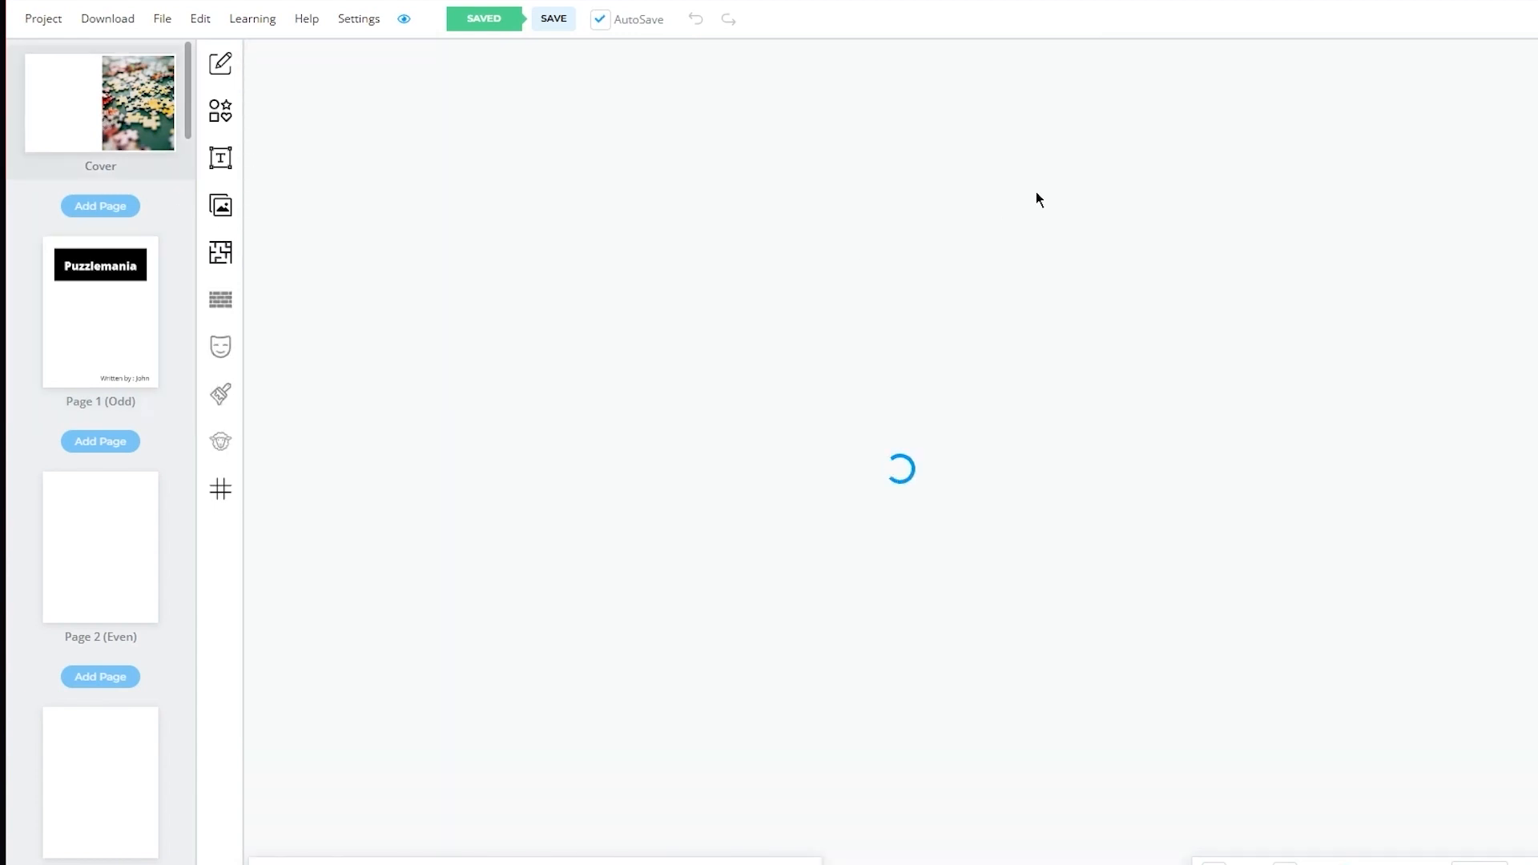
pyautogui.hotkey('ctrl', 'v')
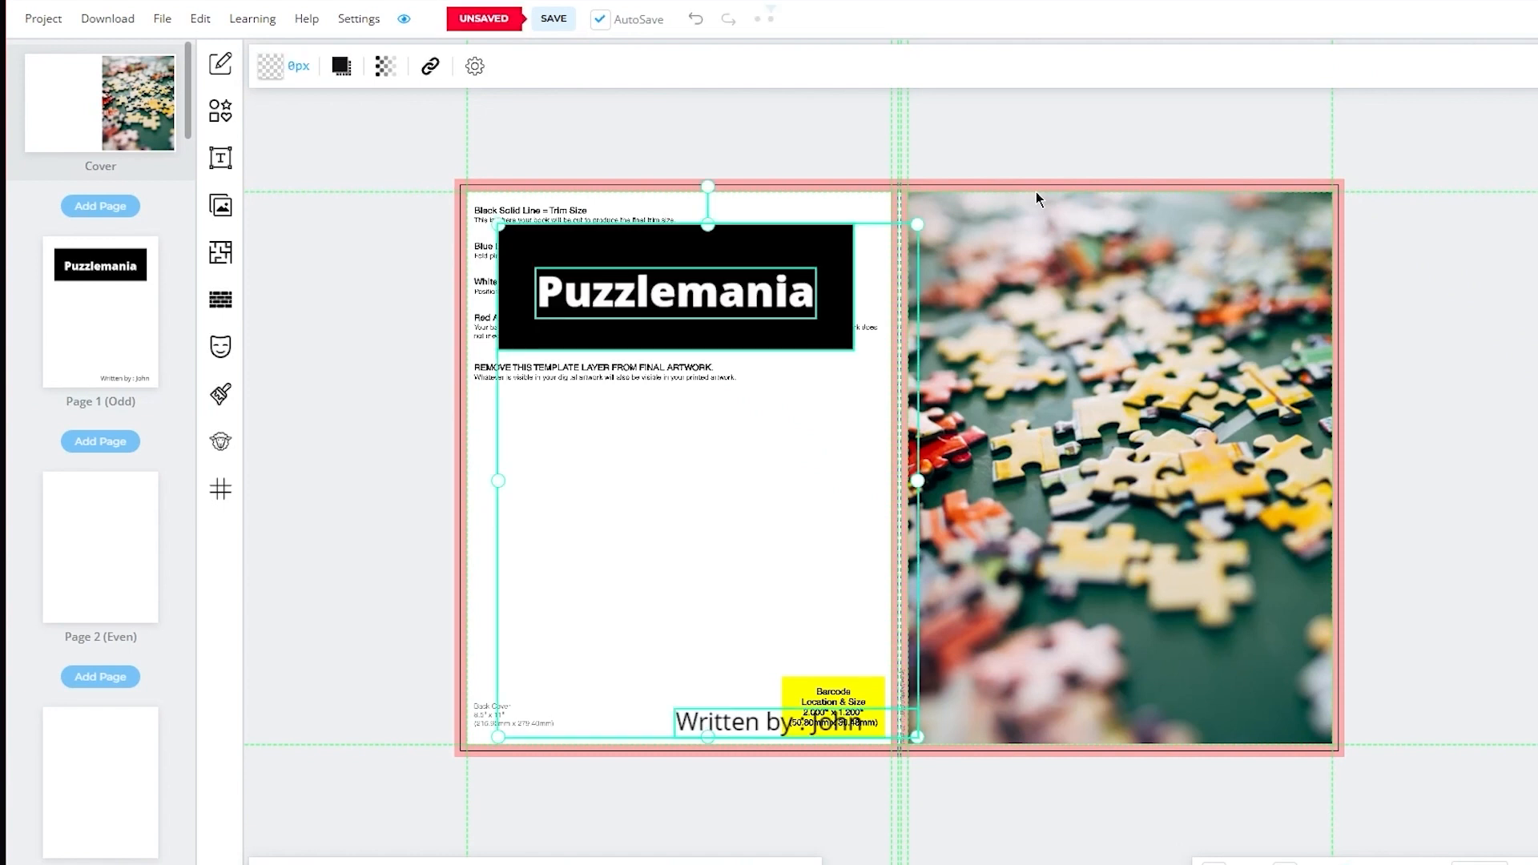
pyautogui.moveTo(814, 255); pyautogui.dragTo(1247, 244)
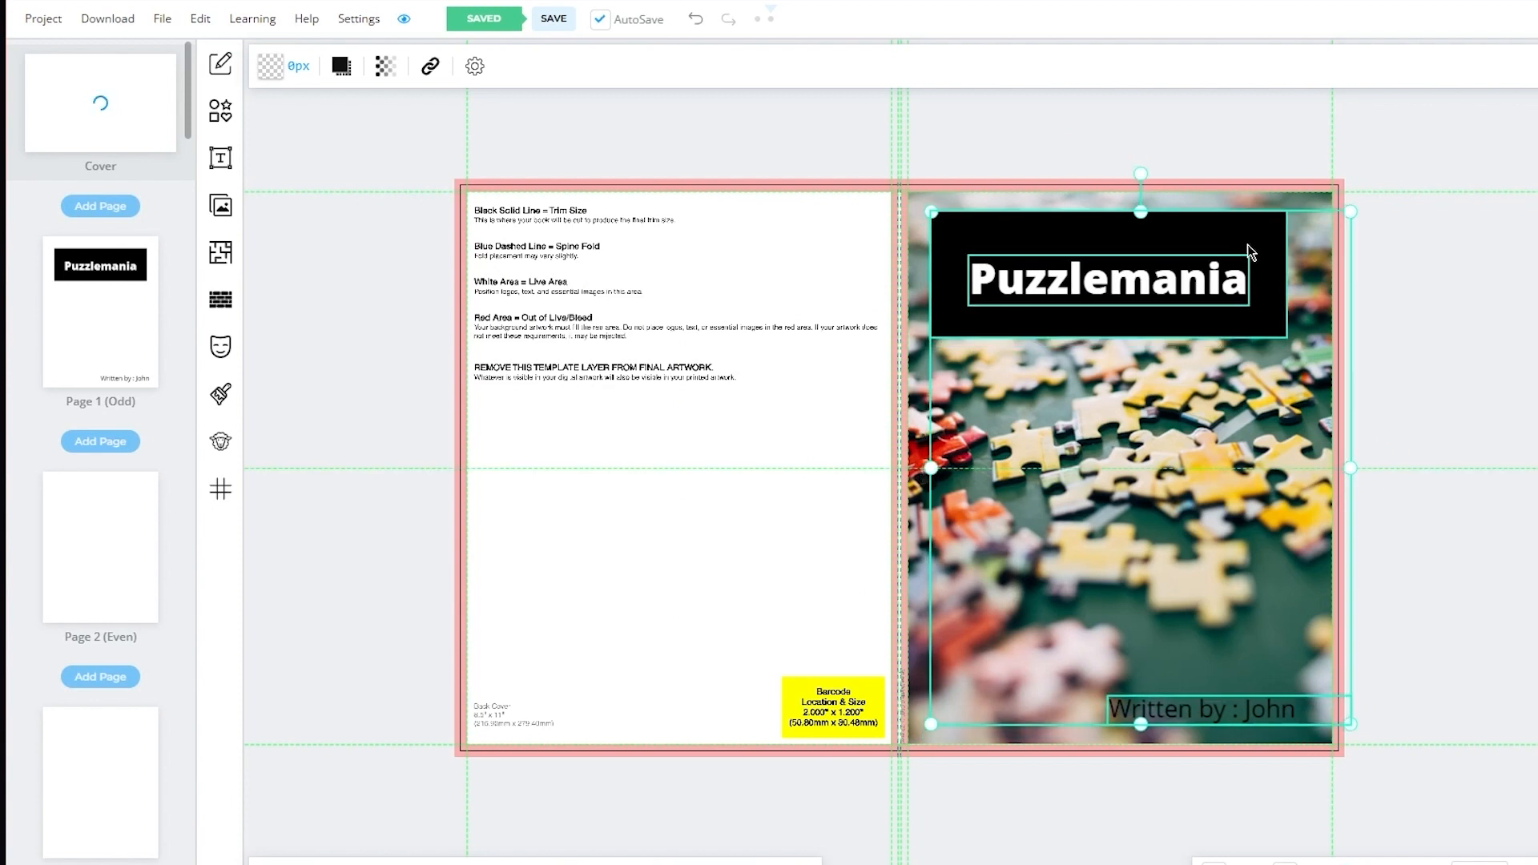
pyautogui.click(1440, 375)
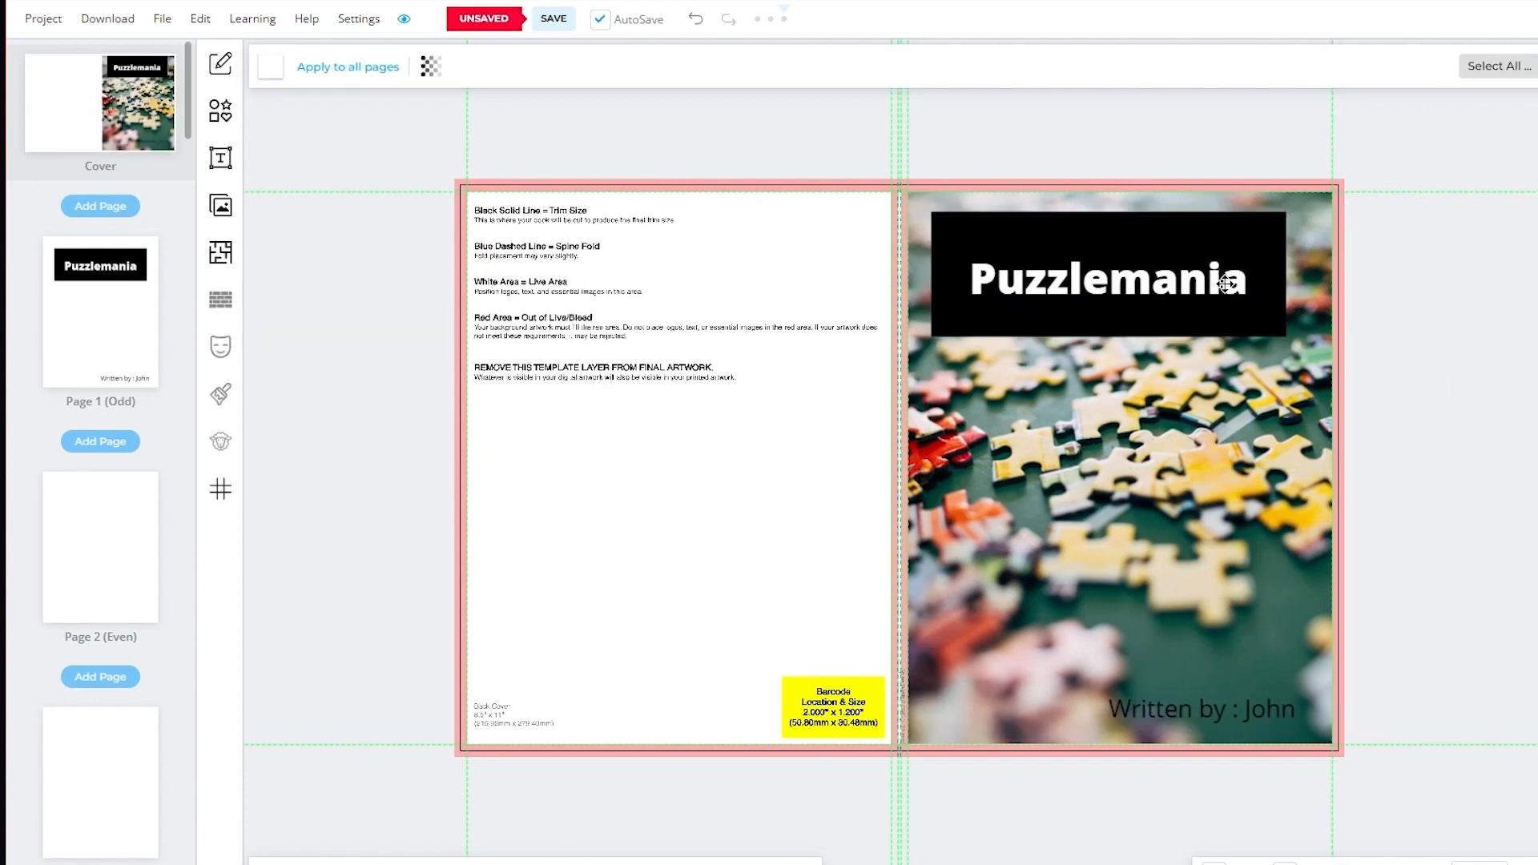
pyautogui.moveTo(904, 209); pyautogui.dragTo(1300, 407)
pyautogui.moveTo(1152, 244)
pyautogui.mouseDown()
pyautogui.moveTo(1168, 244)
pyautogui.moveTo(1152, 243)
pyautogui.mouseUp()
pyautogui.click(1460, 253)
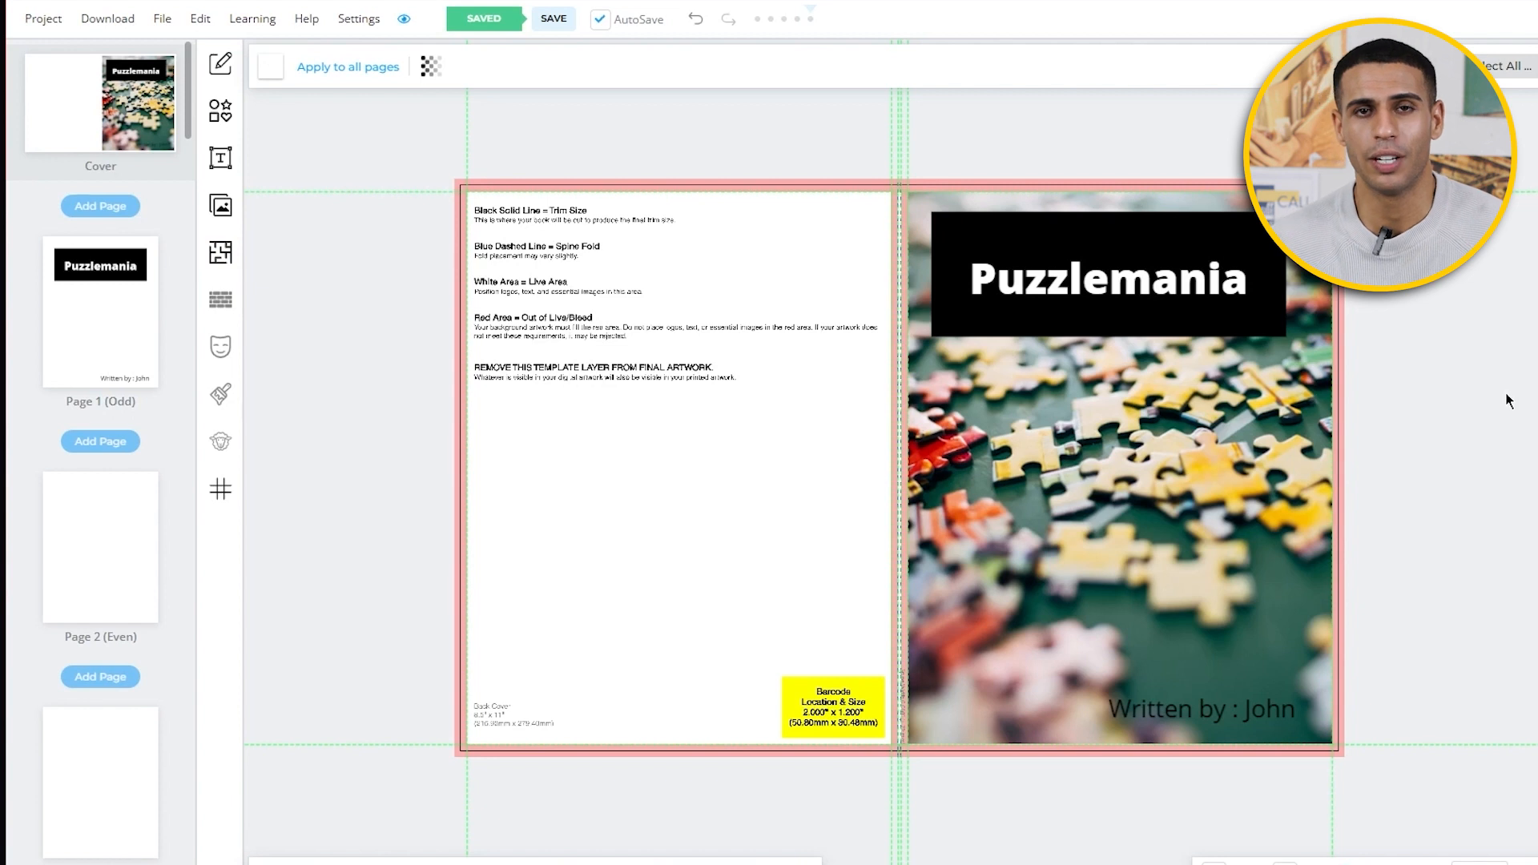
# Step: Look through the Interior Templates Library, examining the ruled, puzzle, maze, planner and tracker templates
pyautogui.click(123, 333)
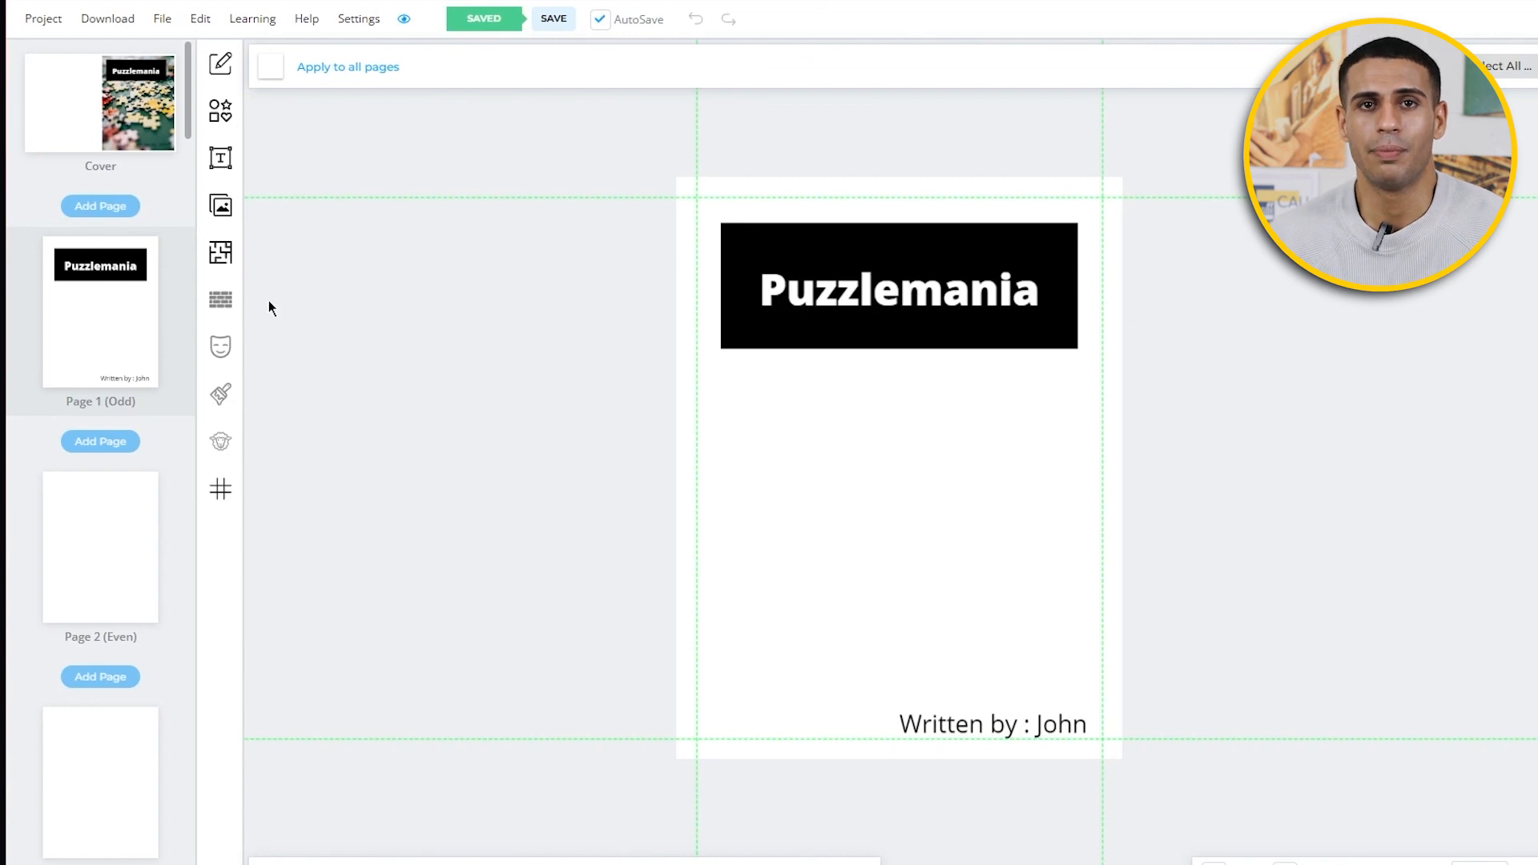
pyautogui.click(221, 254)
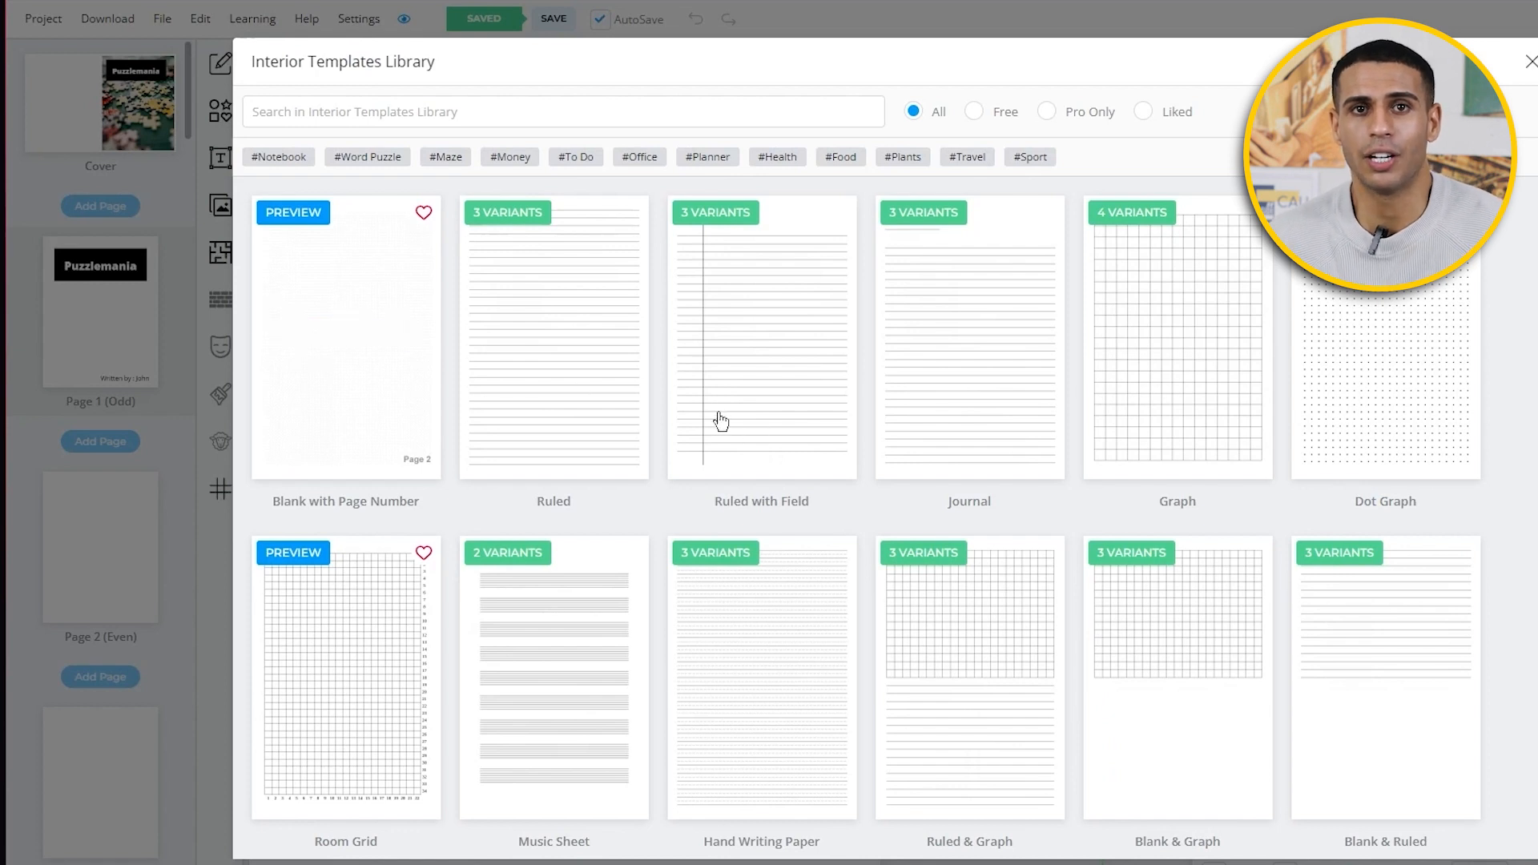
pyautogui.scroll(-7, 697, 417)
pyautogui.scroll(-15, 688, 412)
pyautogui.scroll(15, 687, 413)
pyautogui.scroll(7, 686, 412)
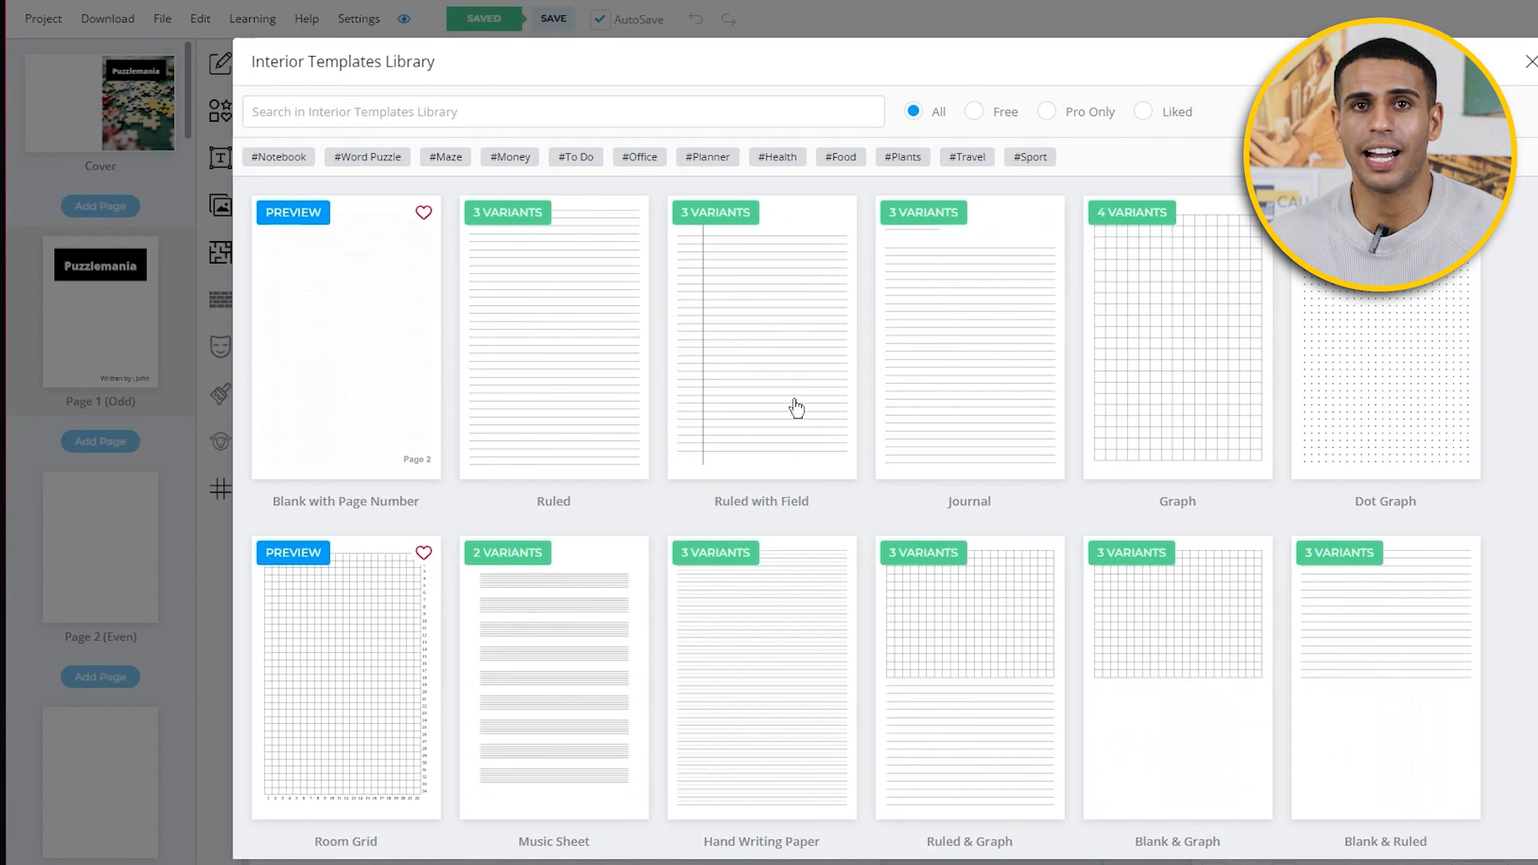
pyautogui.scroll(-7, 827, 384)
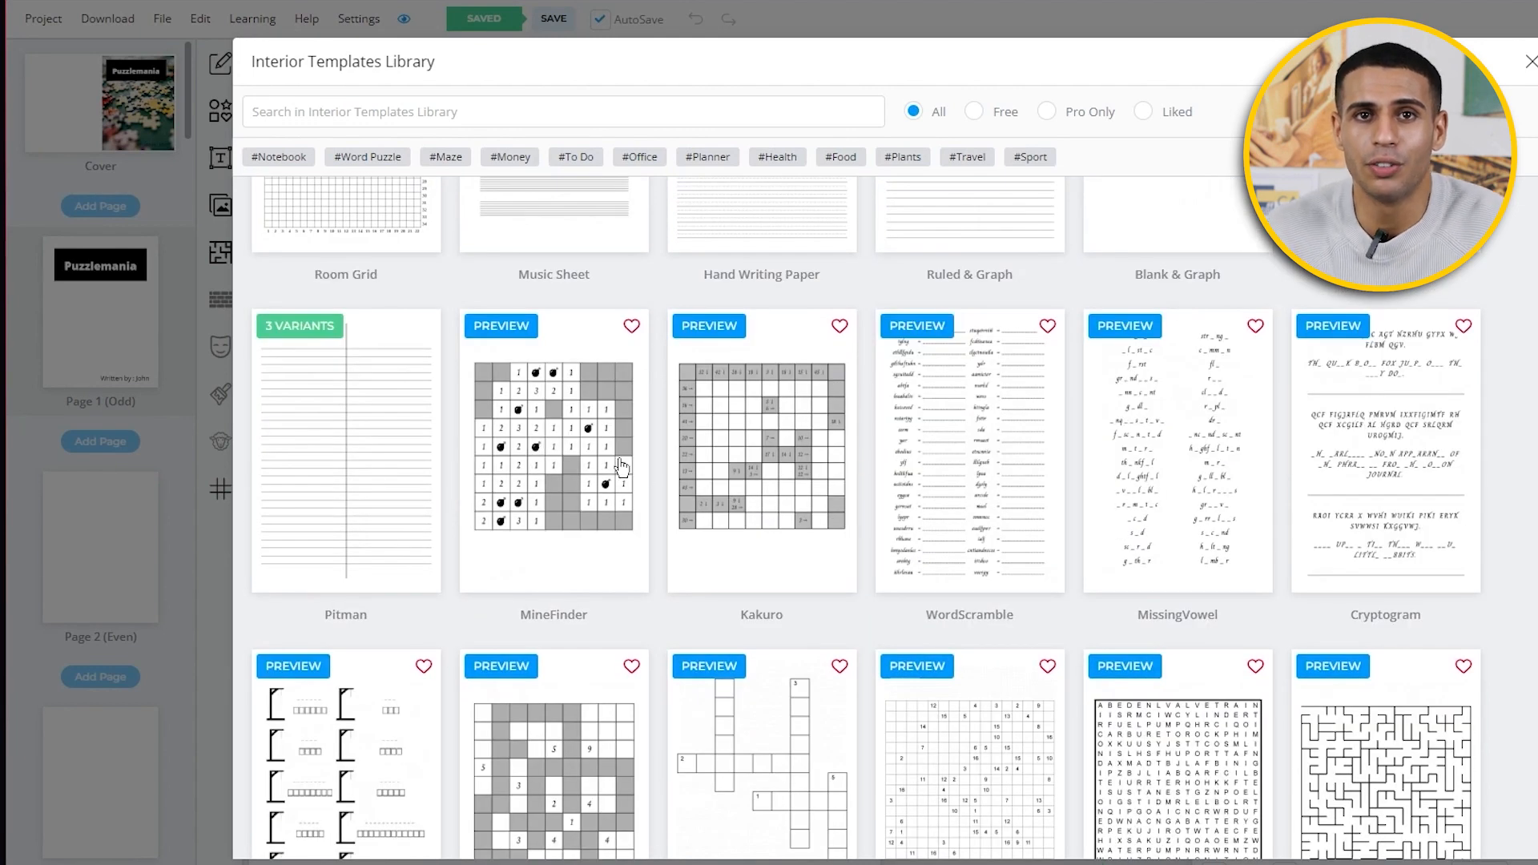
pyautogui.scroll(-4, 565, 476)
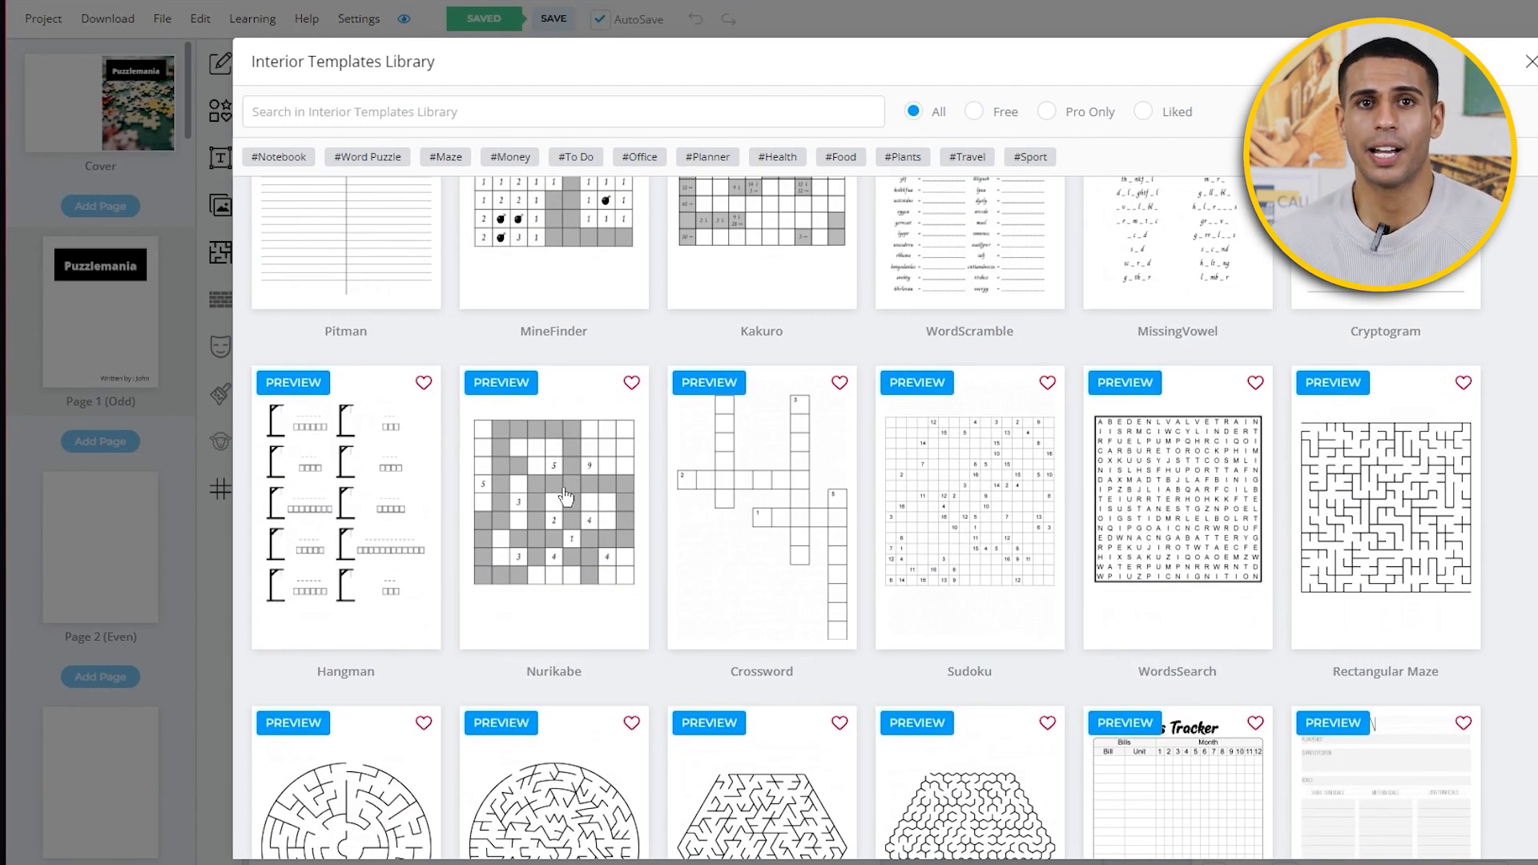
pyautogui.scroll(-3, 717, 507)
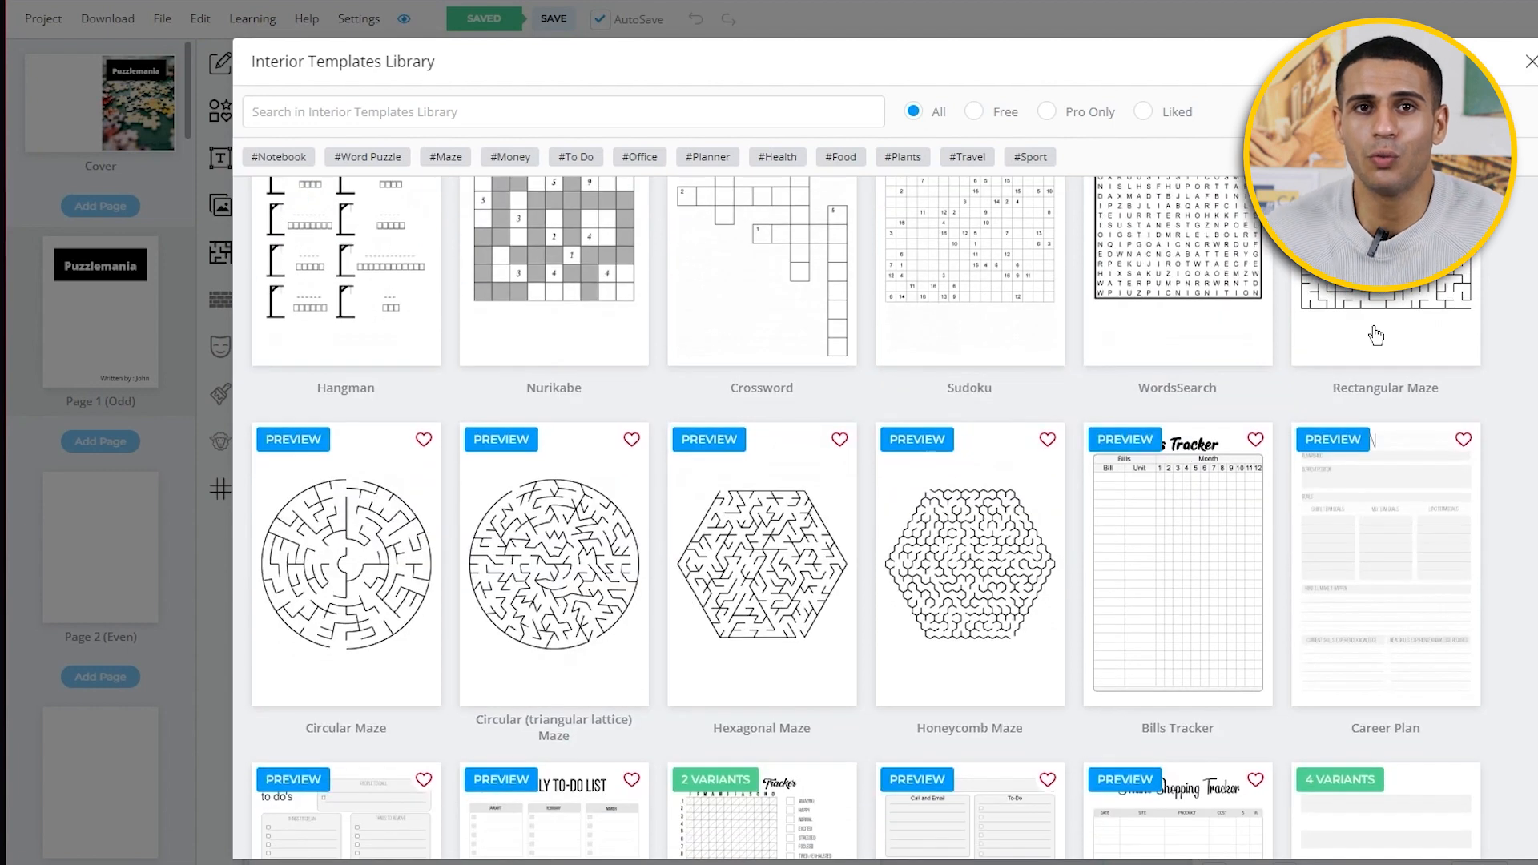
pyautogui.scroll(-3, 932, 379)
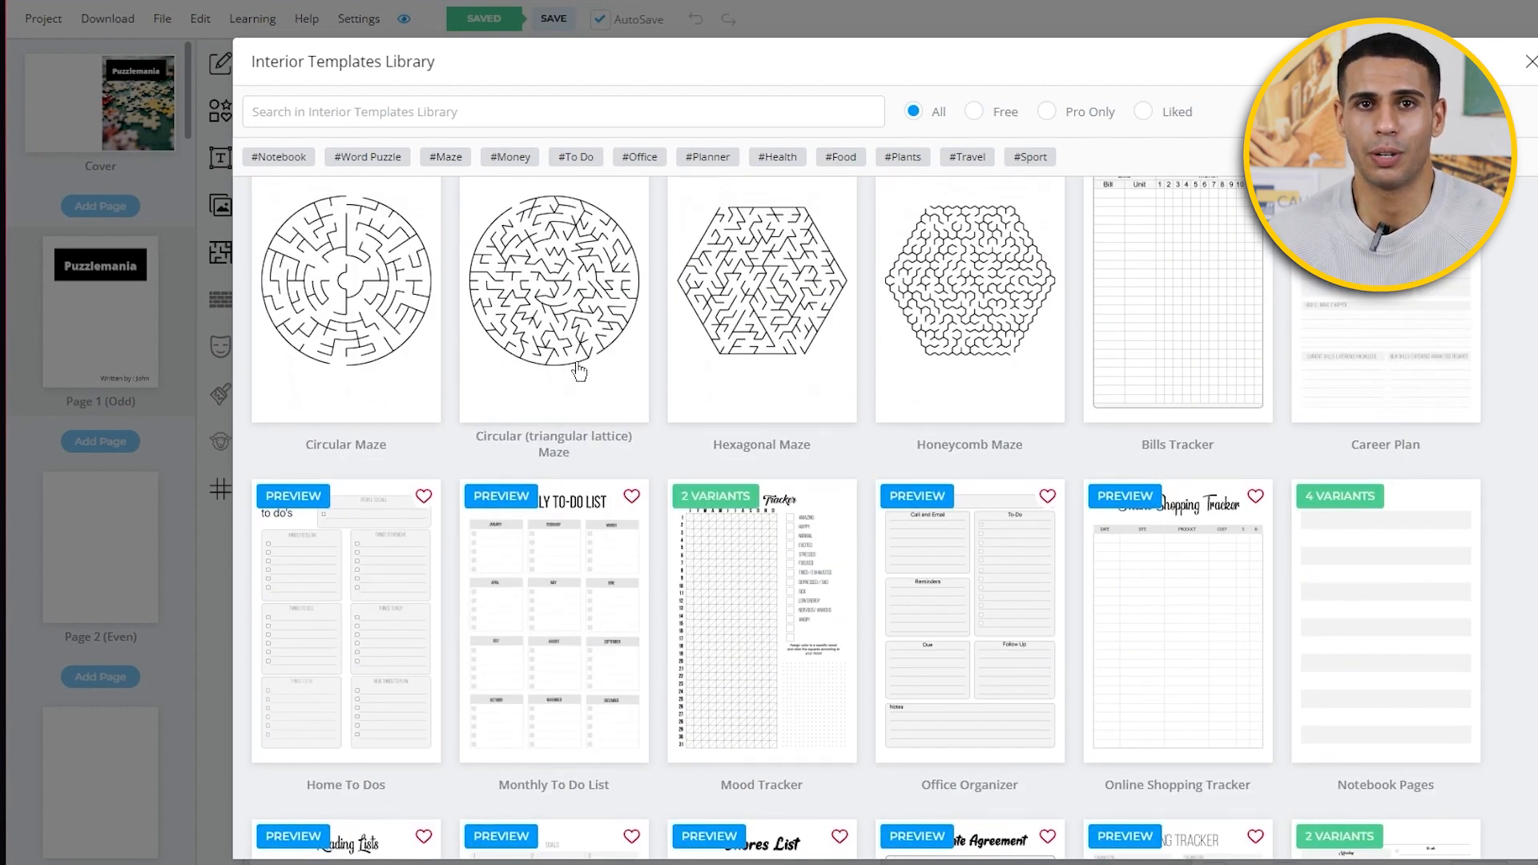
pyautogui.scroll(-3, 568, 385)
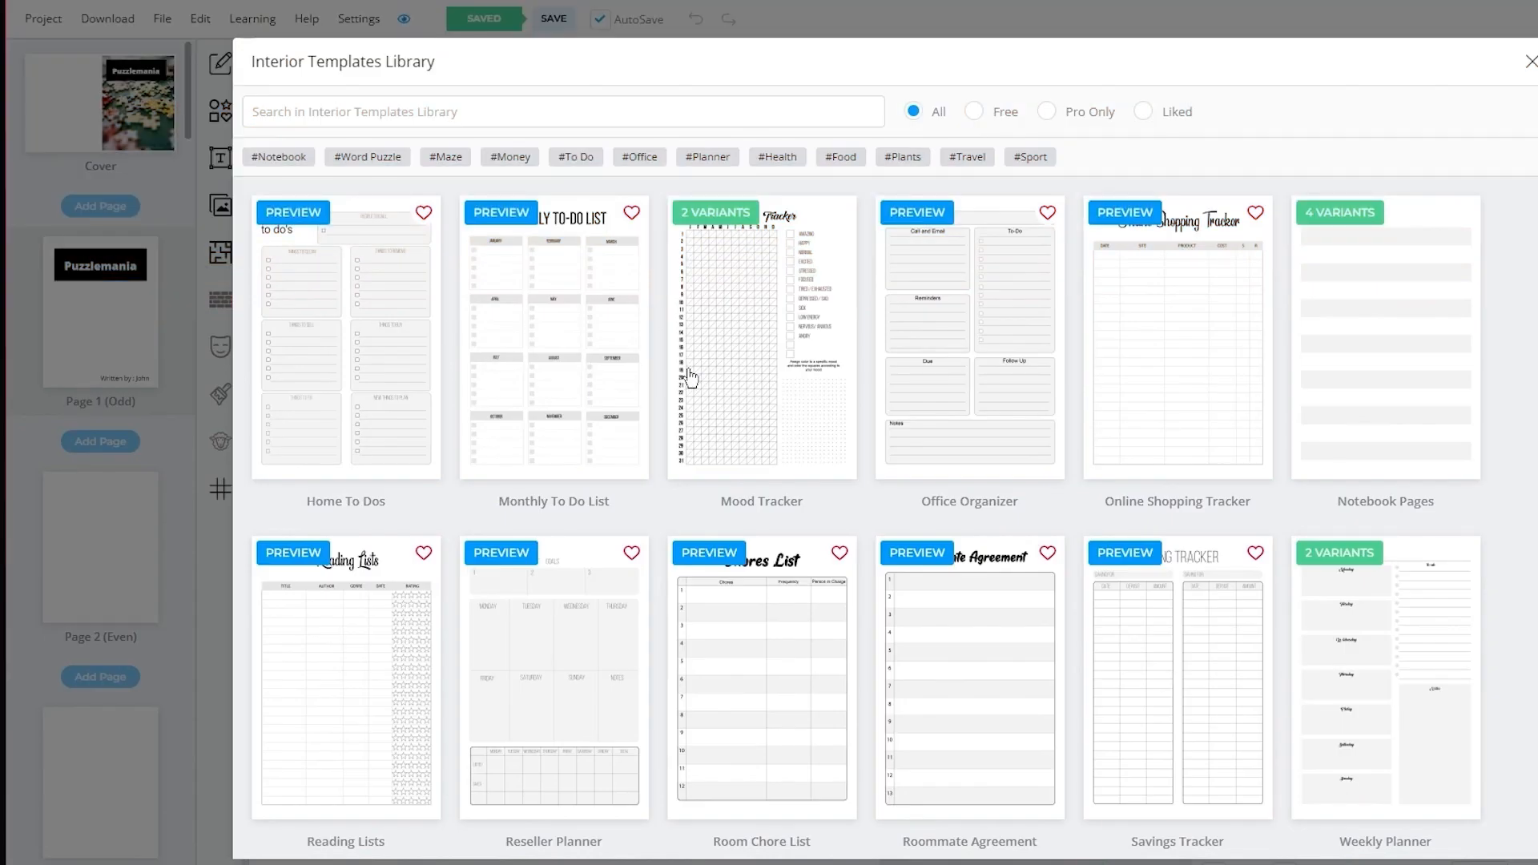
pyautogui.scroll(-5, 701, 377)
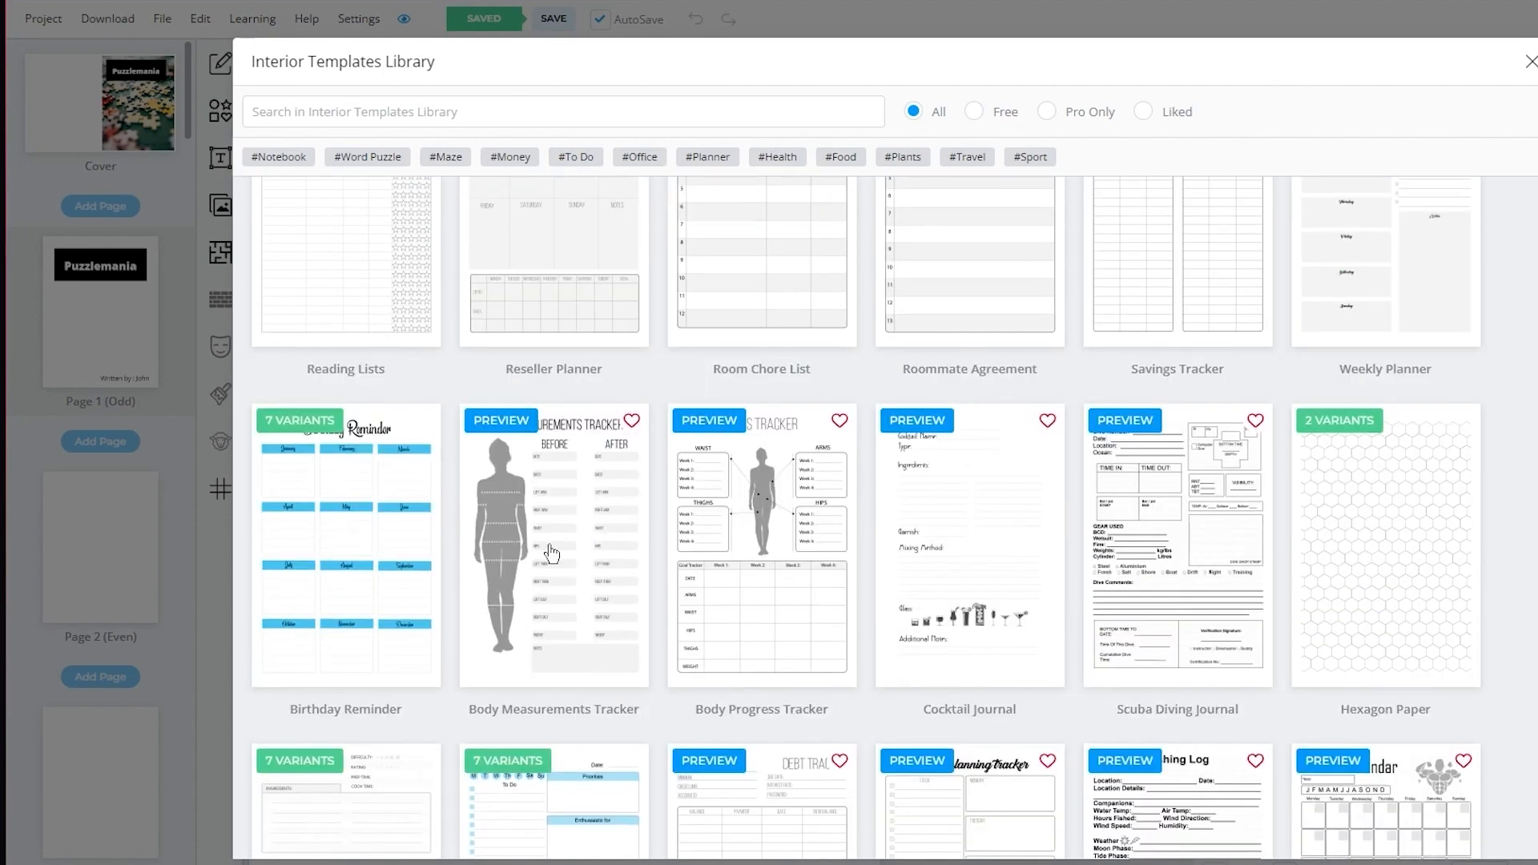
pyautogui.scroll(-3, 464, 529)
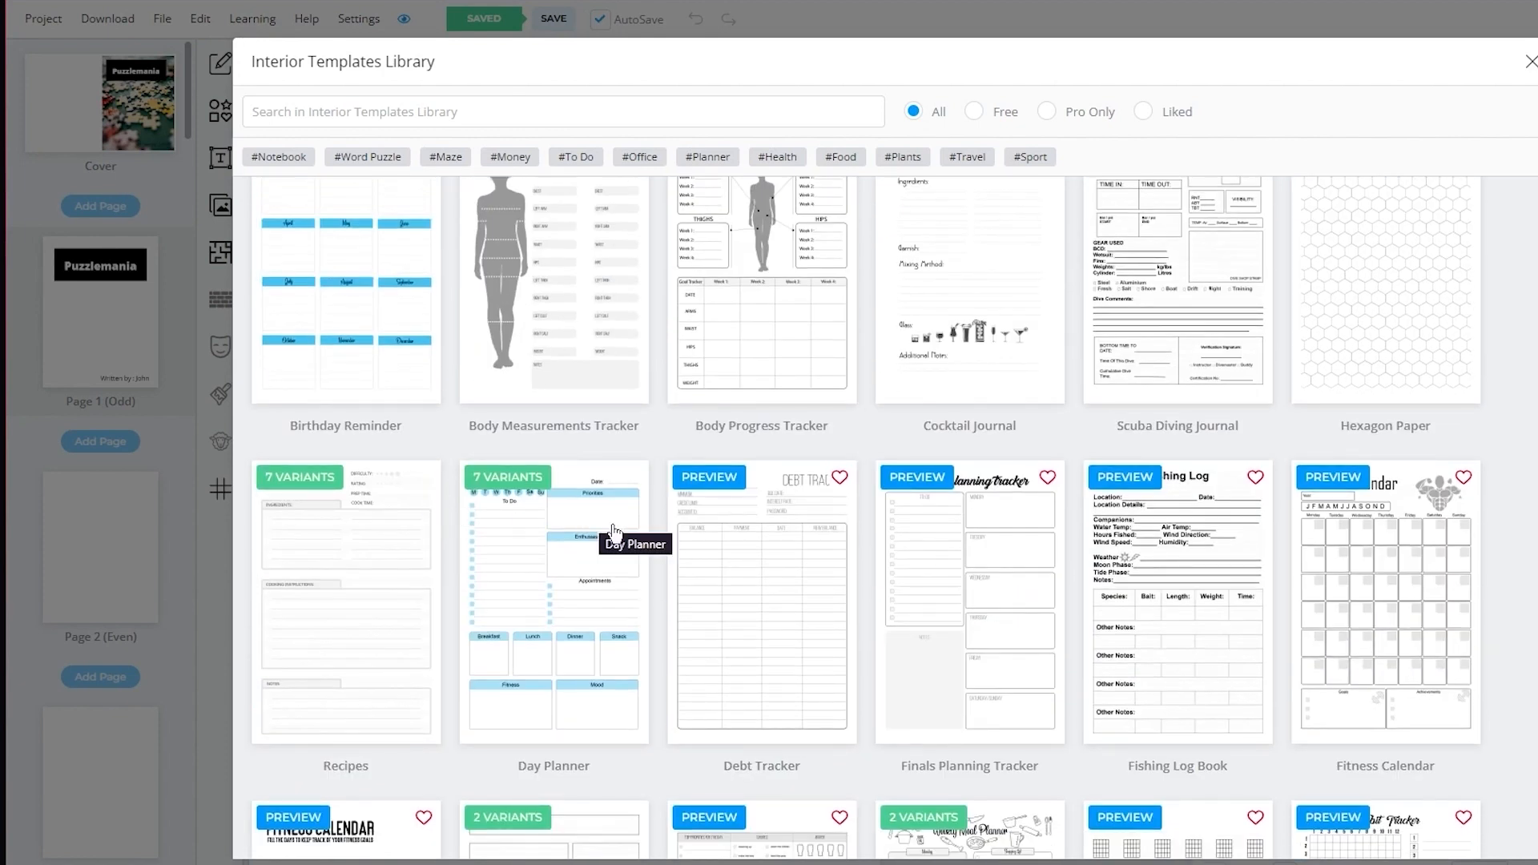
pyautogui.scroll(-20, 687, 533)
pyautogui.scroll(1, 686, 537)
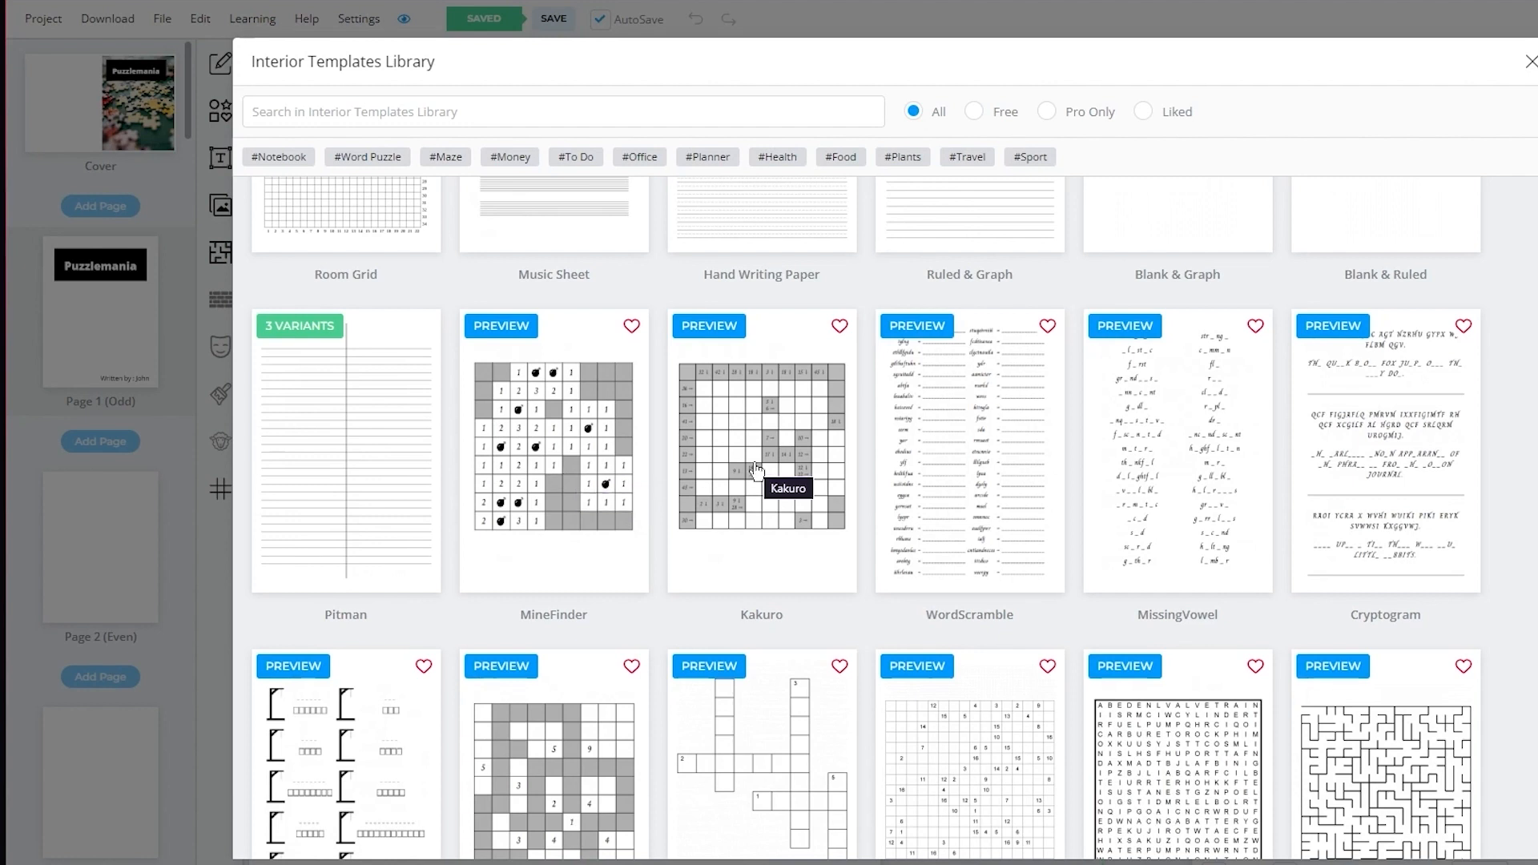
pyautogui.scroll(7, 801, 479)
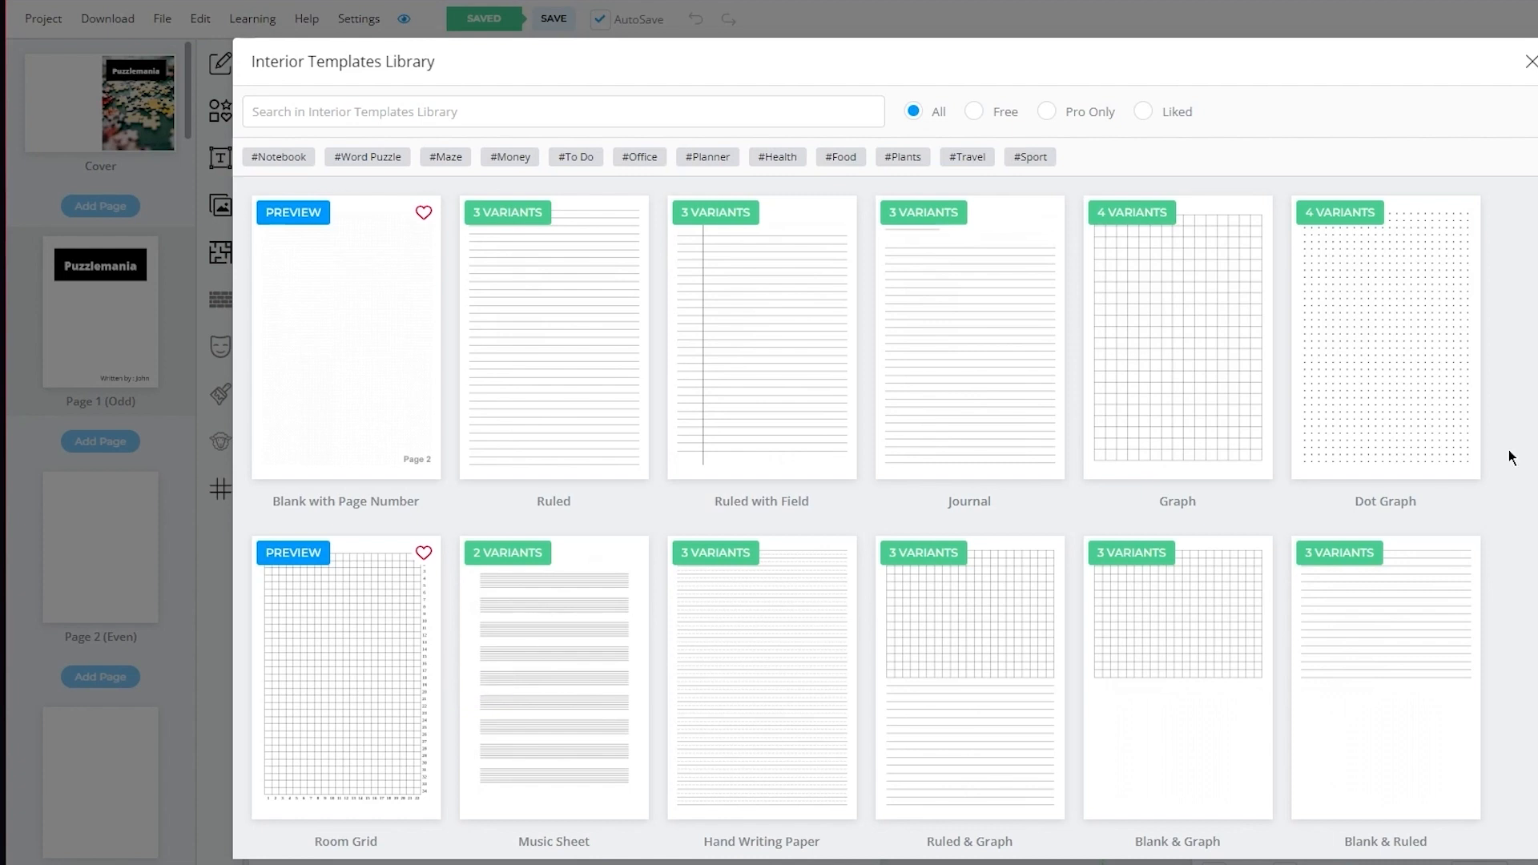
pyautogui.click(1530, 62)
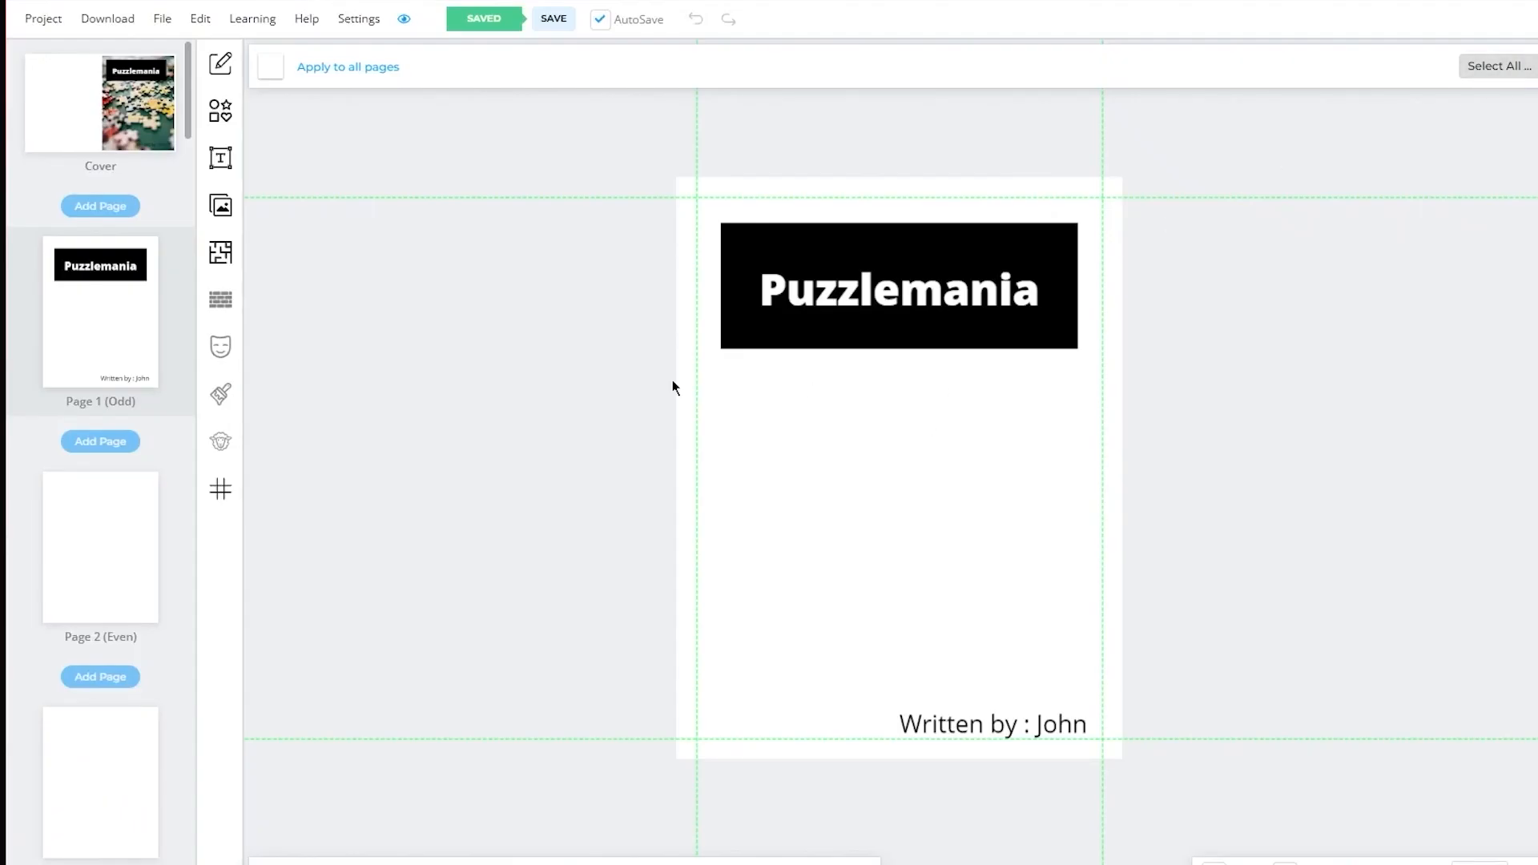
# Step: Choose the Crossword interior template from Page 2 and select Page 2 and Page 3 to receive it
pyautogui.click(96, 547)
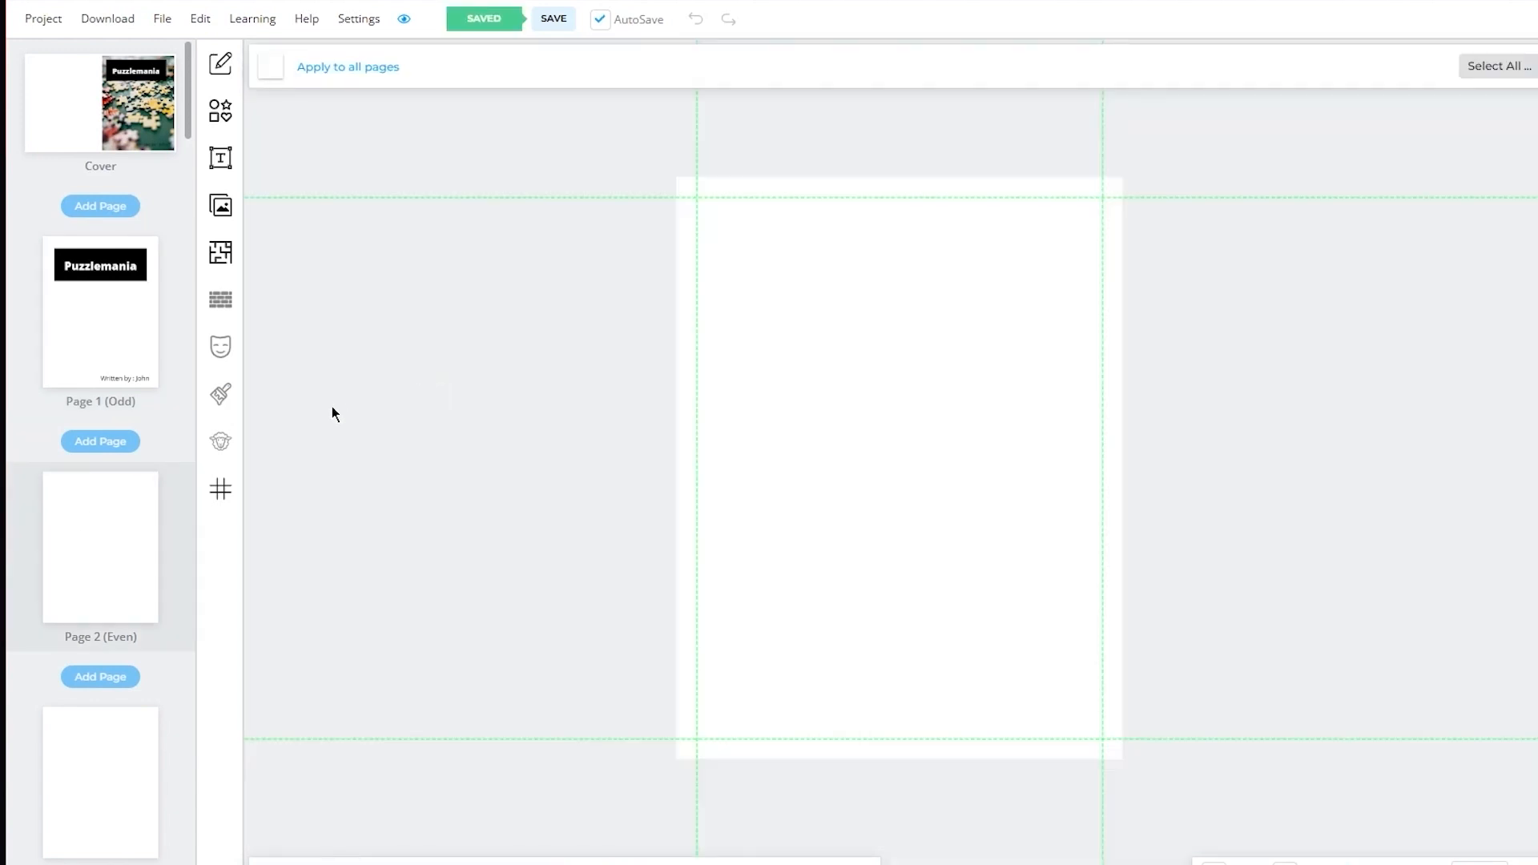
pyautogui.click(221, 253)
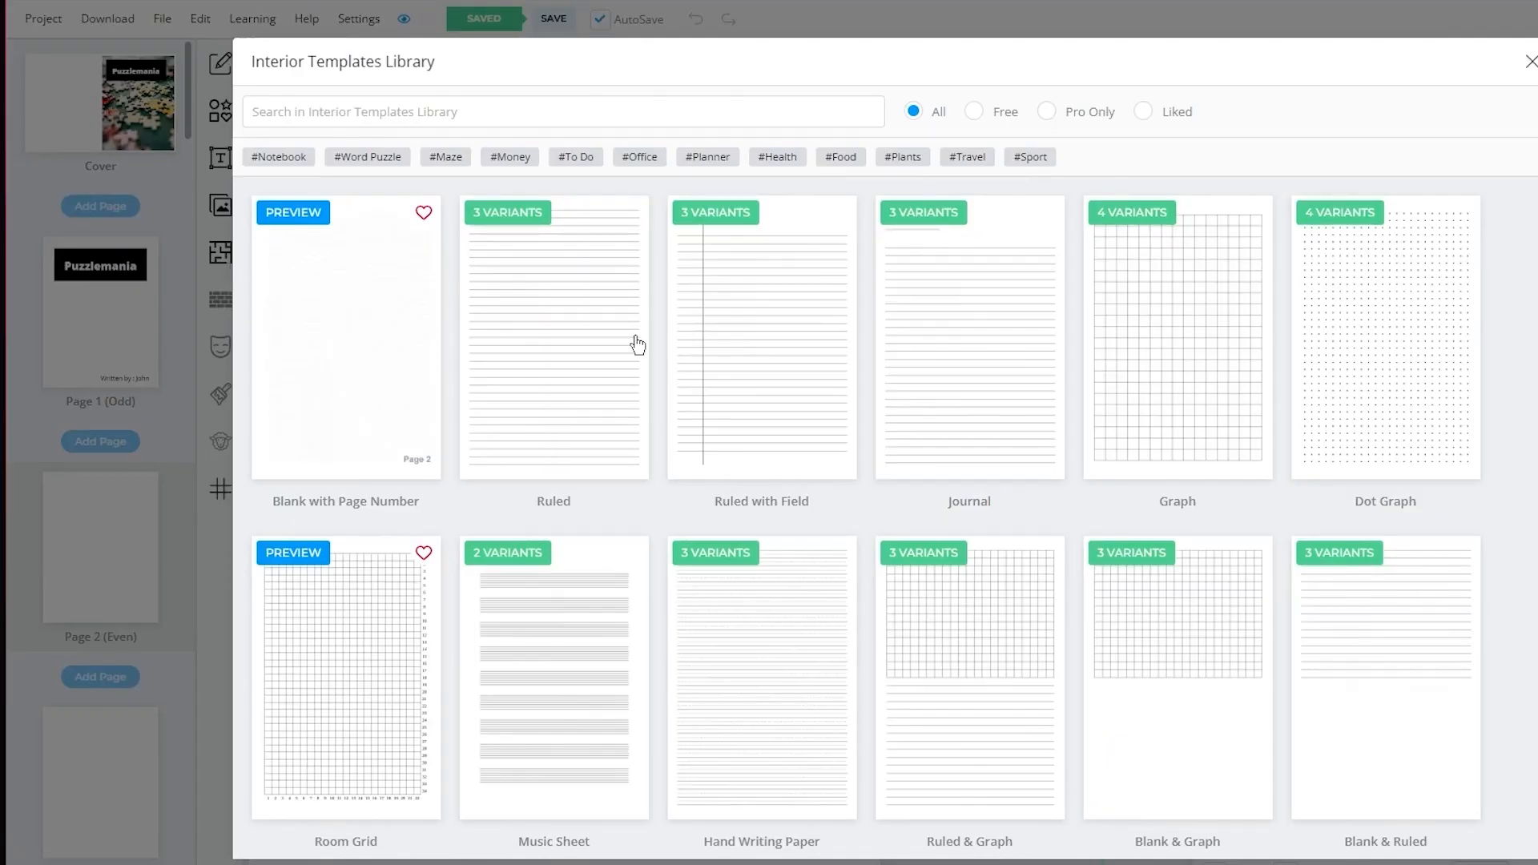
pyautogui.scroll(-13, 474, 346)
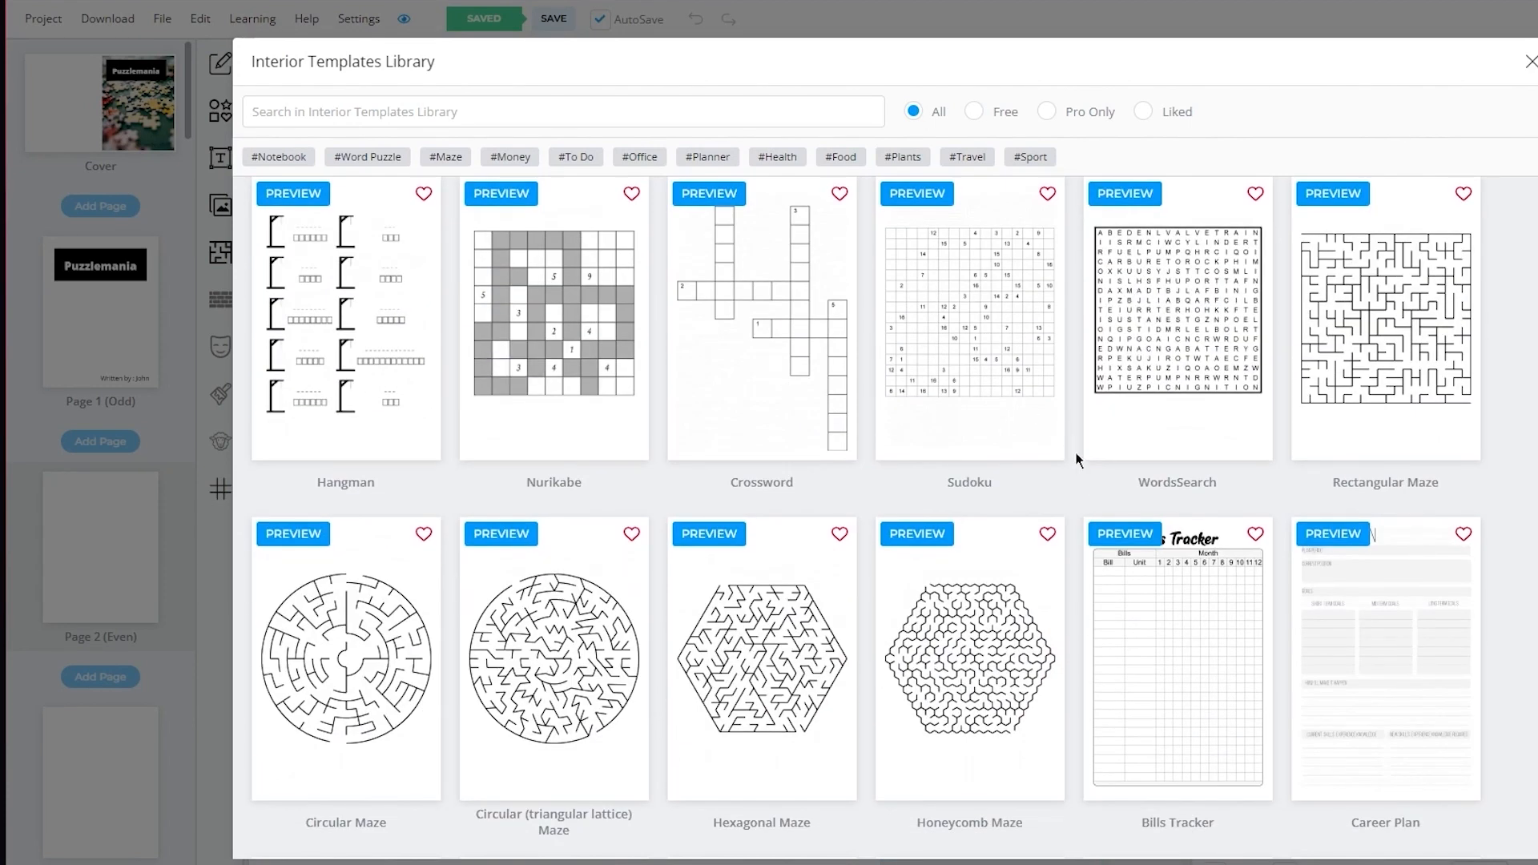
pyautogui.scroll(-3, 1089, 481)
pyautogui.scroll(6, 1090, 497)
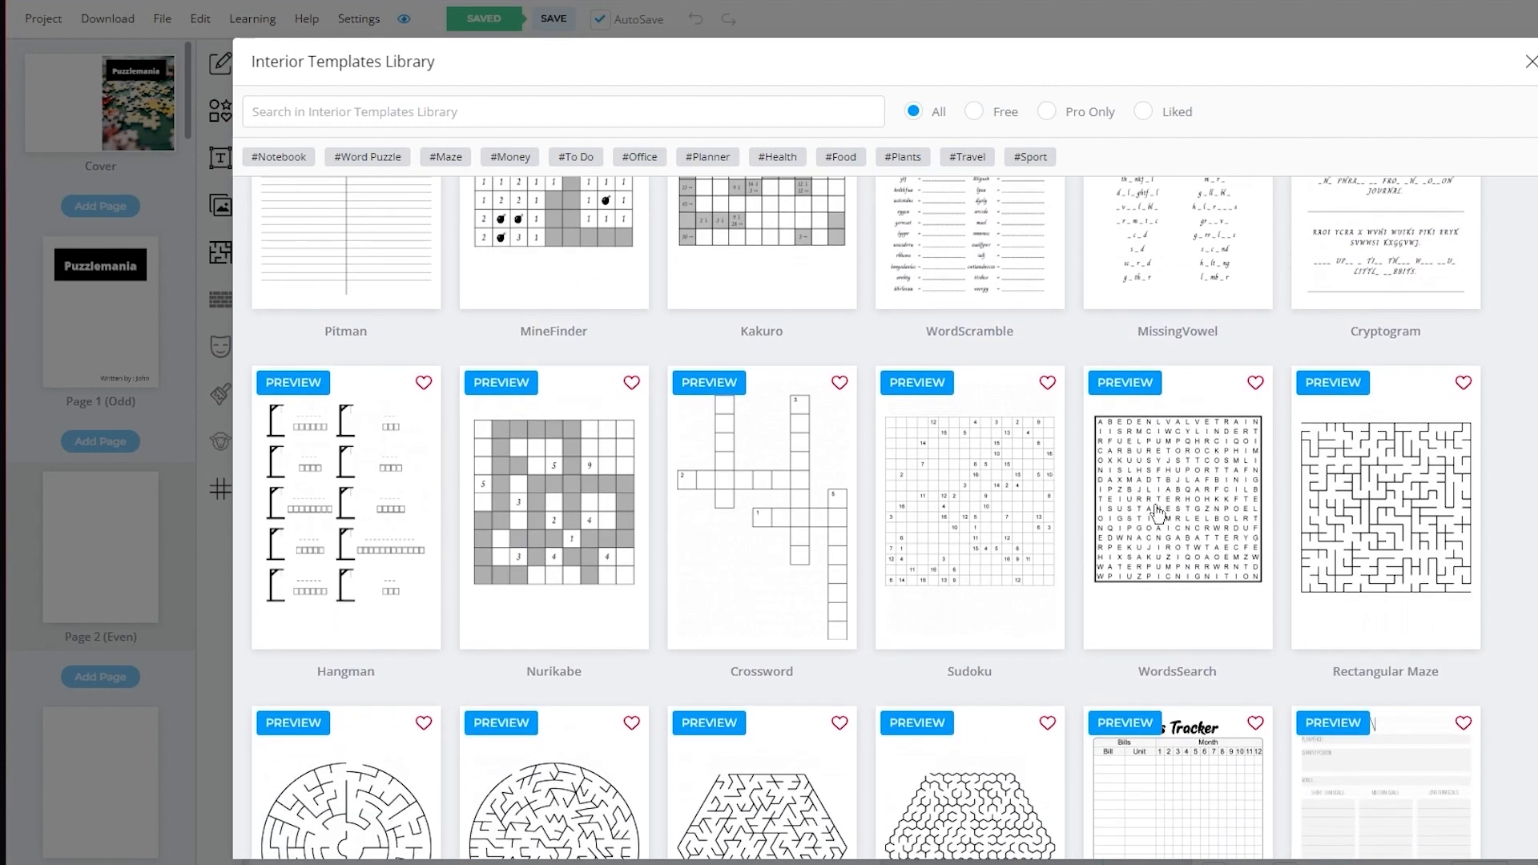
pyautogui.click(810, 519)
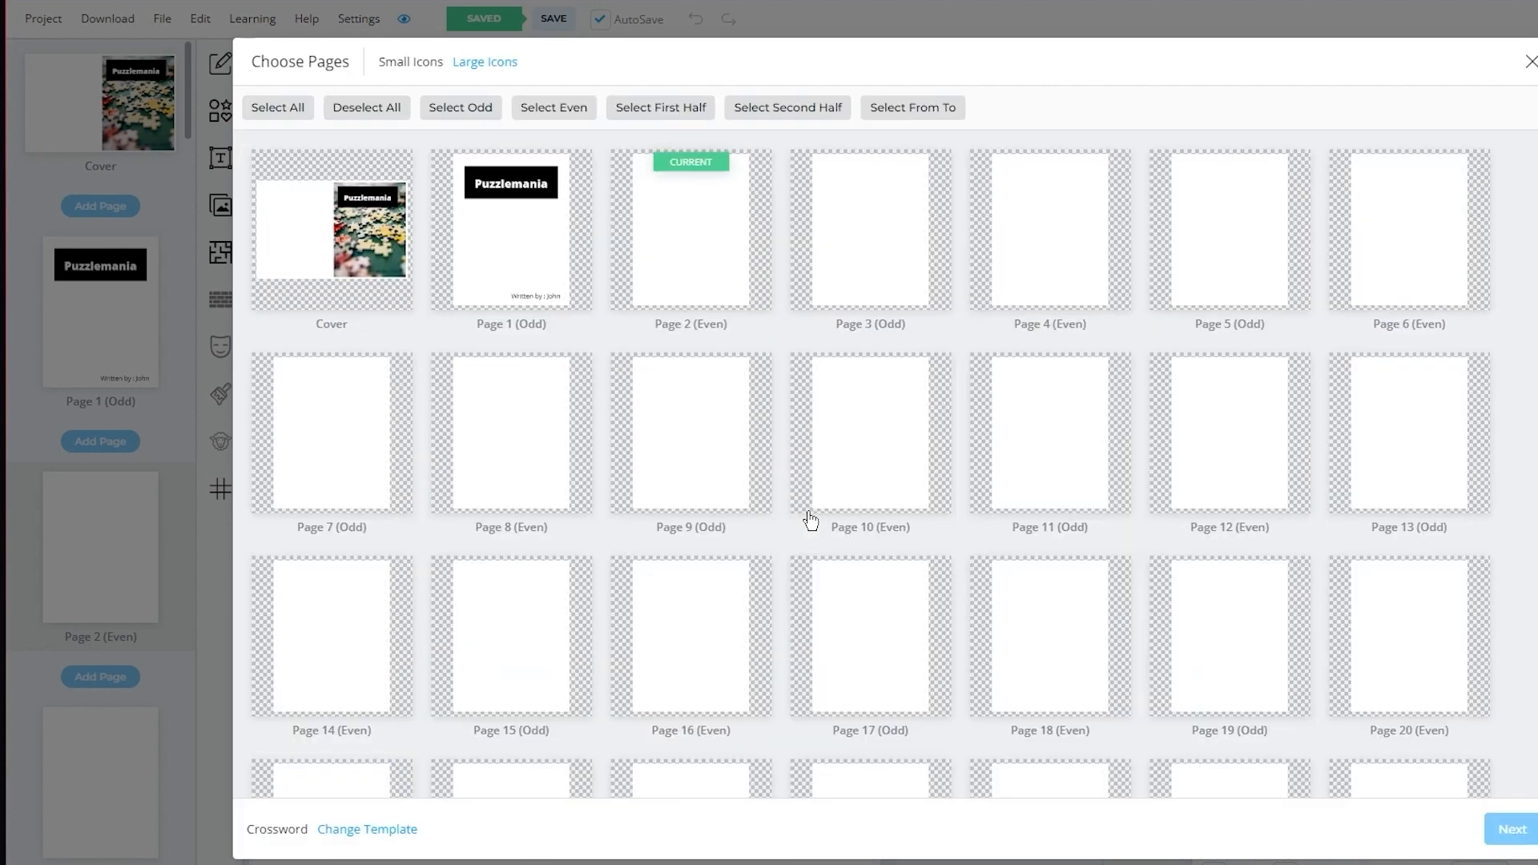
pyautogui.click(704, 288)
pyautogui.click(889, 289)
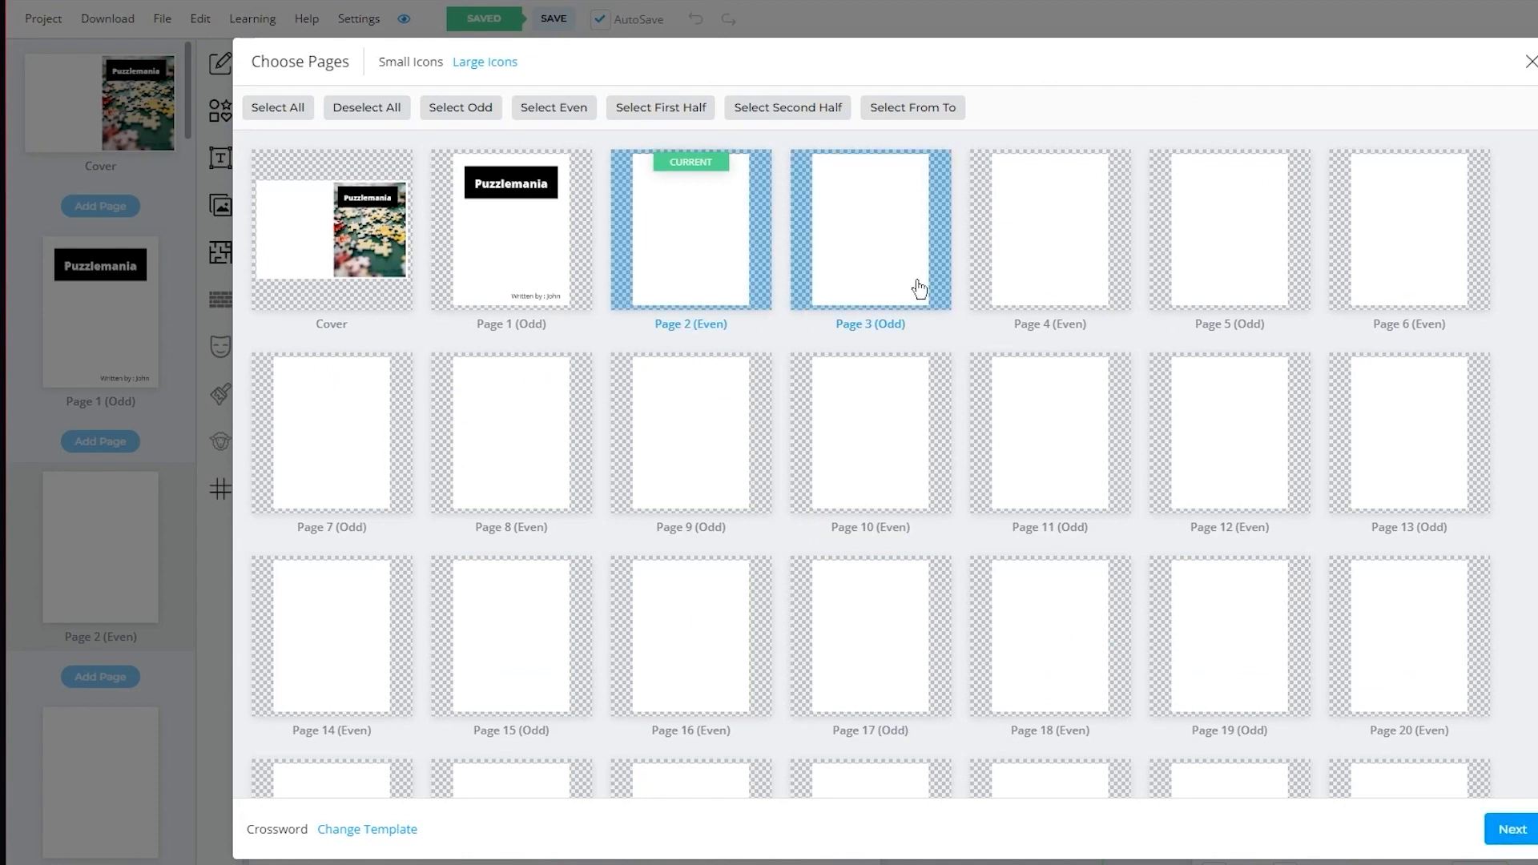
pyautogui.click(1046, 290)
pyautogui.click(1225, 288)
pyautogui.click(1370, 284)
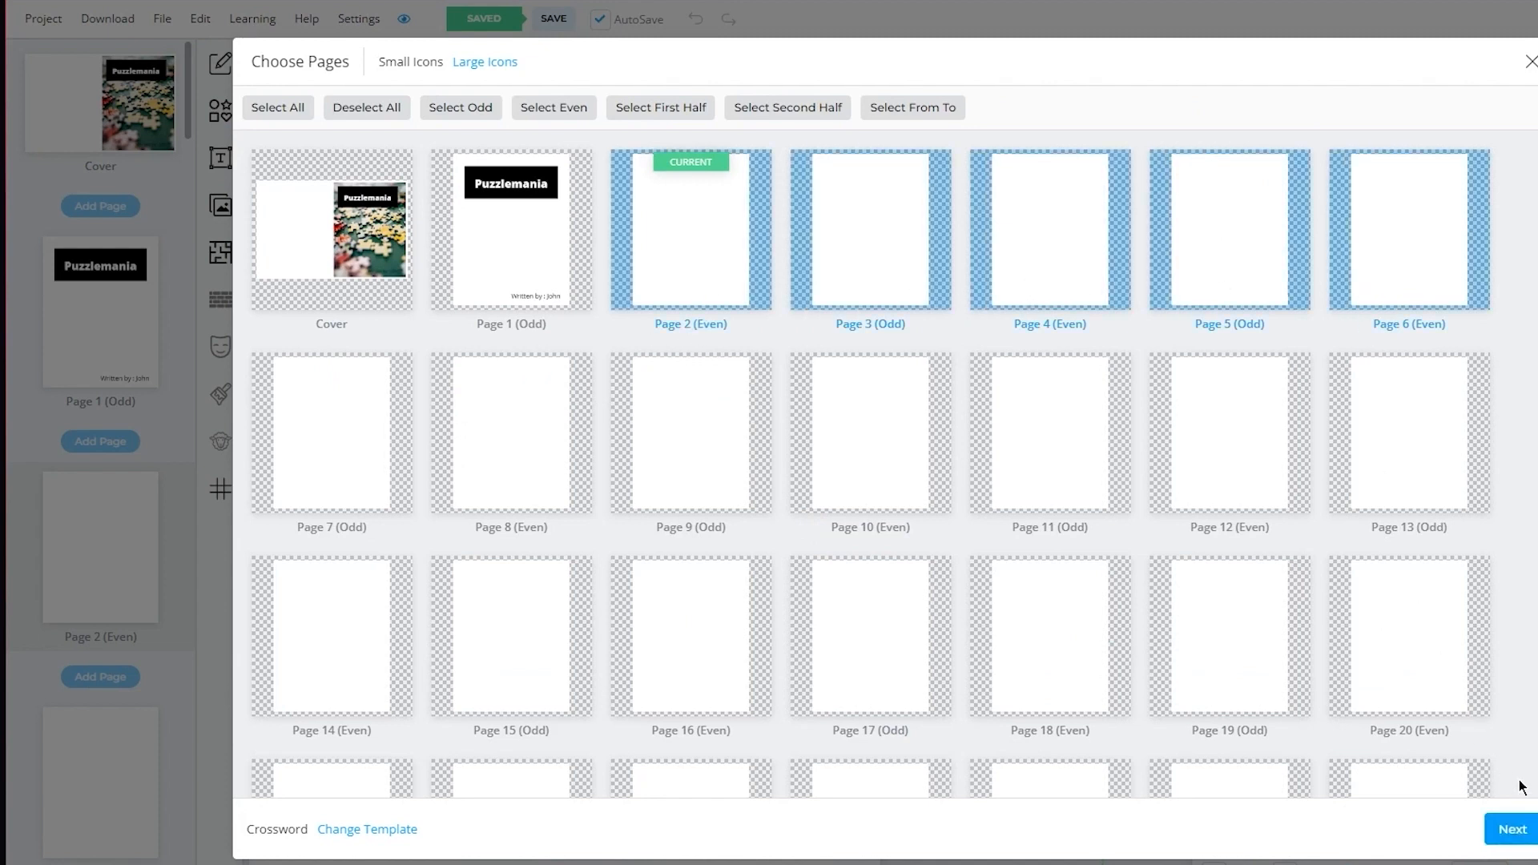
pyautogui.click(1387, 293)
pyautogui.click(1264, 266)
pyautogui.click(1039, 261)
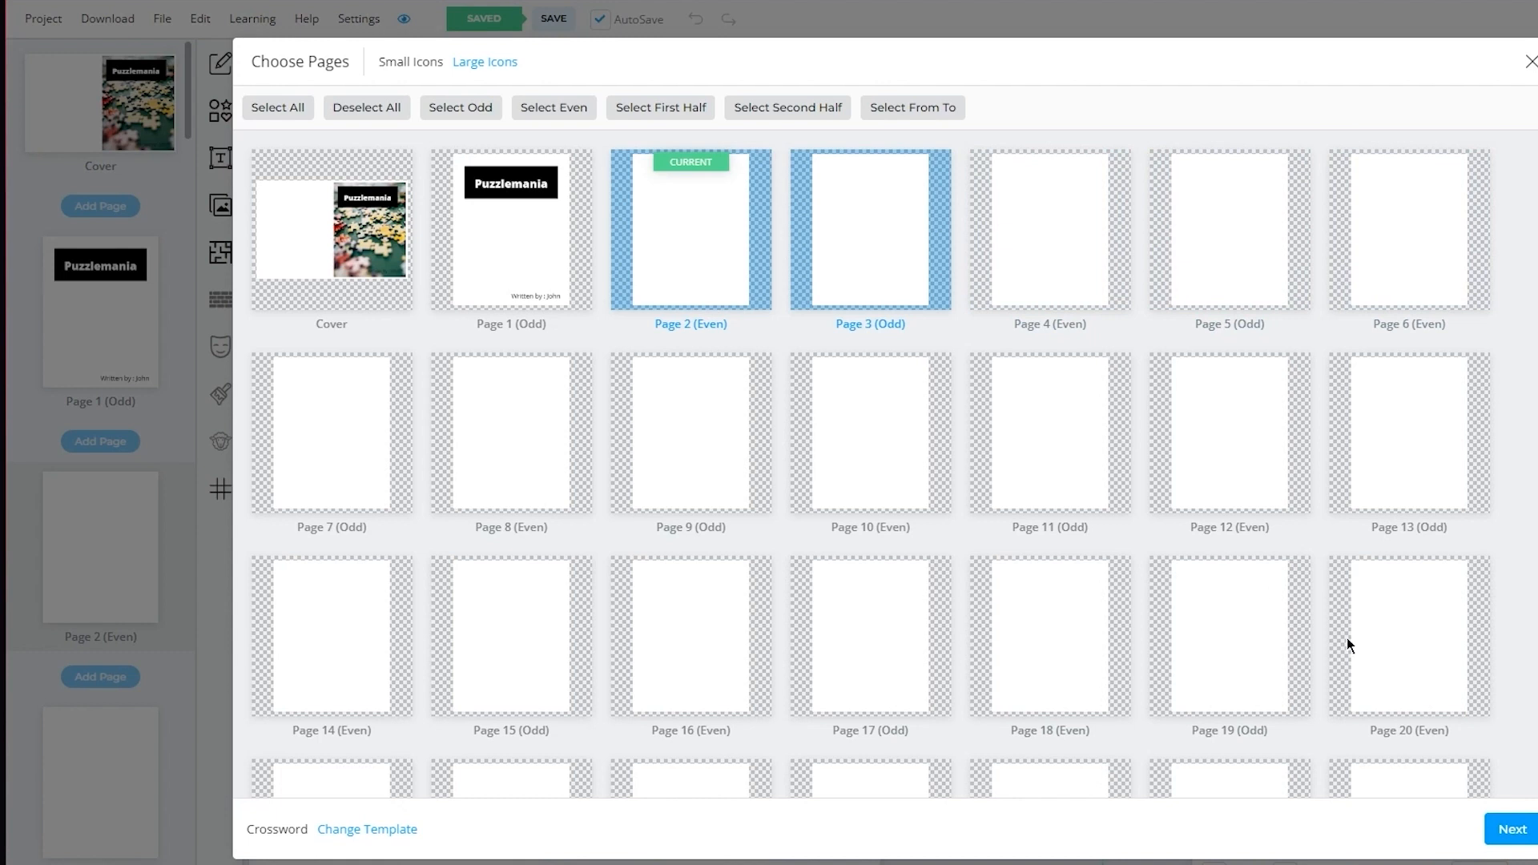
# Step: Continue to the Crossword options and set the puzzle font to Abhaya Libre Bold 700
pyautogui.click(1509, 833)
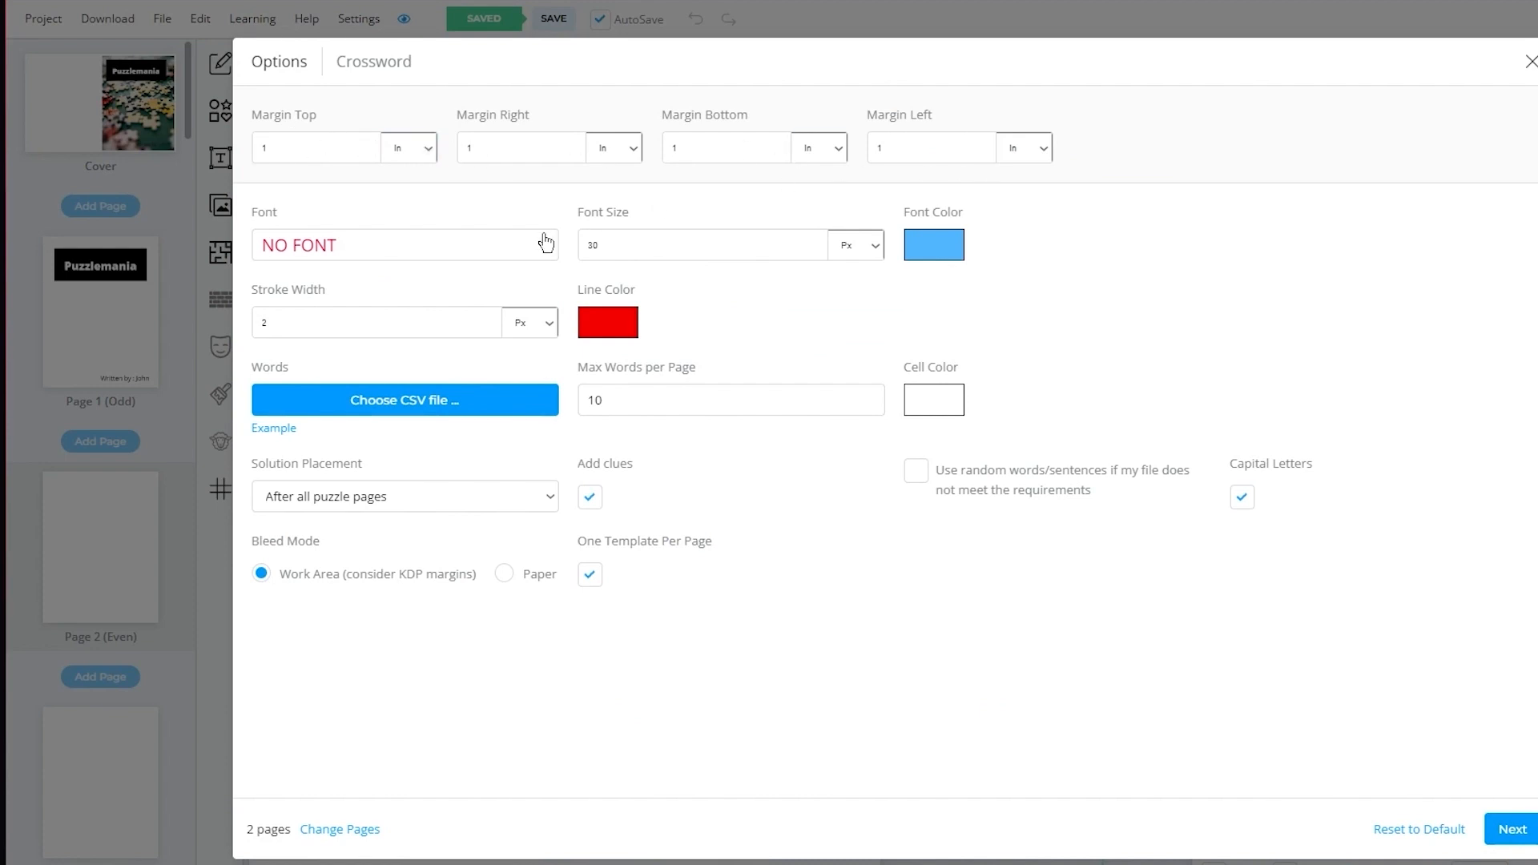
pyautogui.click(497, 246)
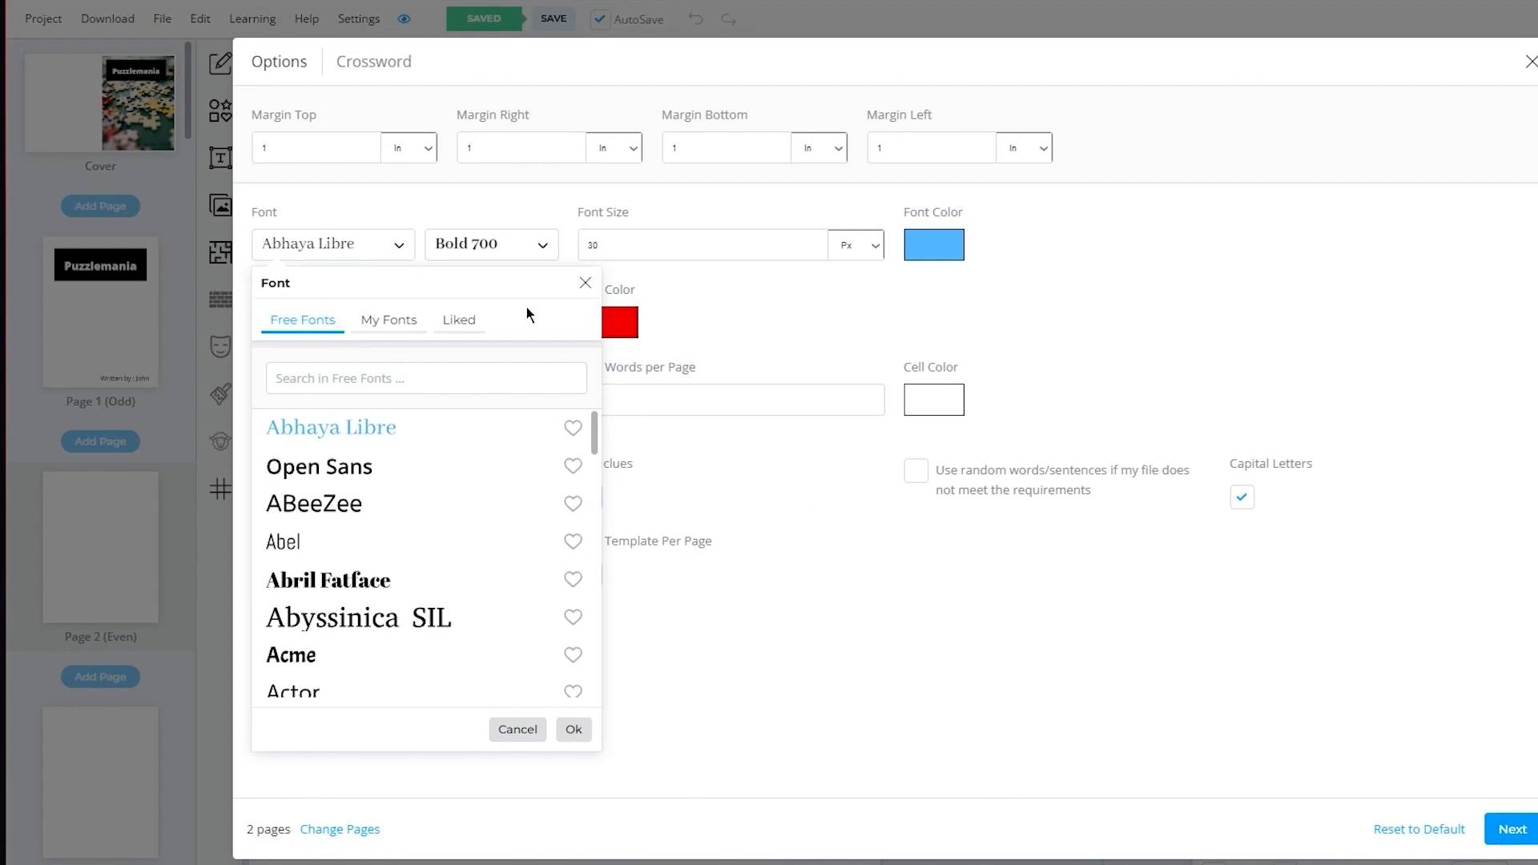
pyautogui.click(586, 284)
# Step: Review the crossword's font size, stroke width and word options, and open the example word-list CSV in Excel
pyautogui.click(648, 257)
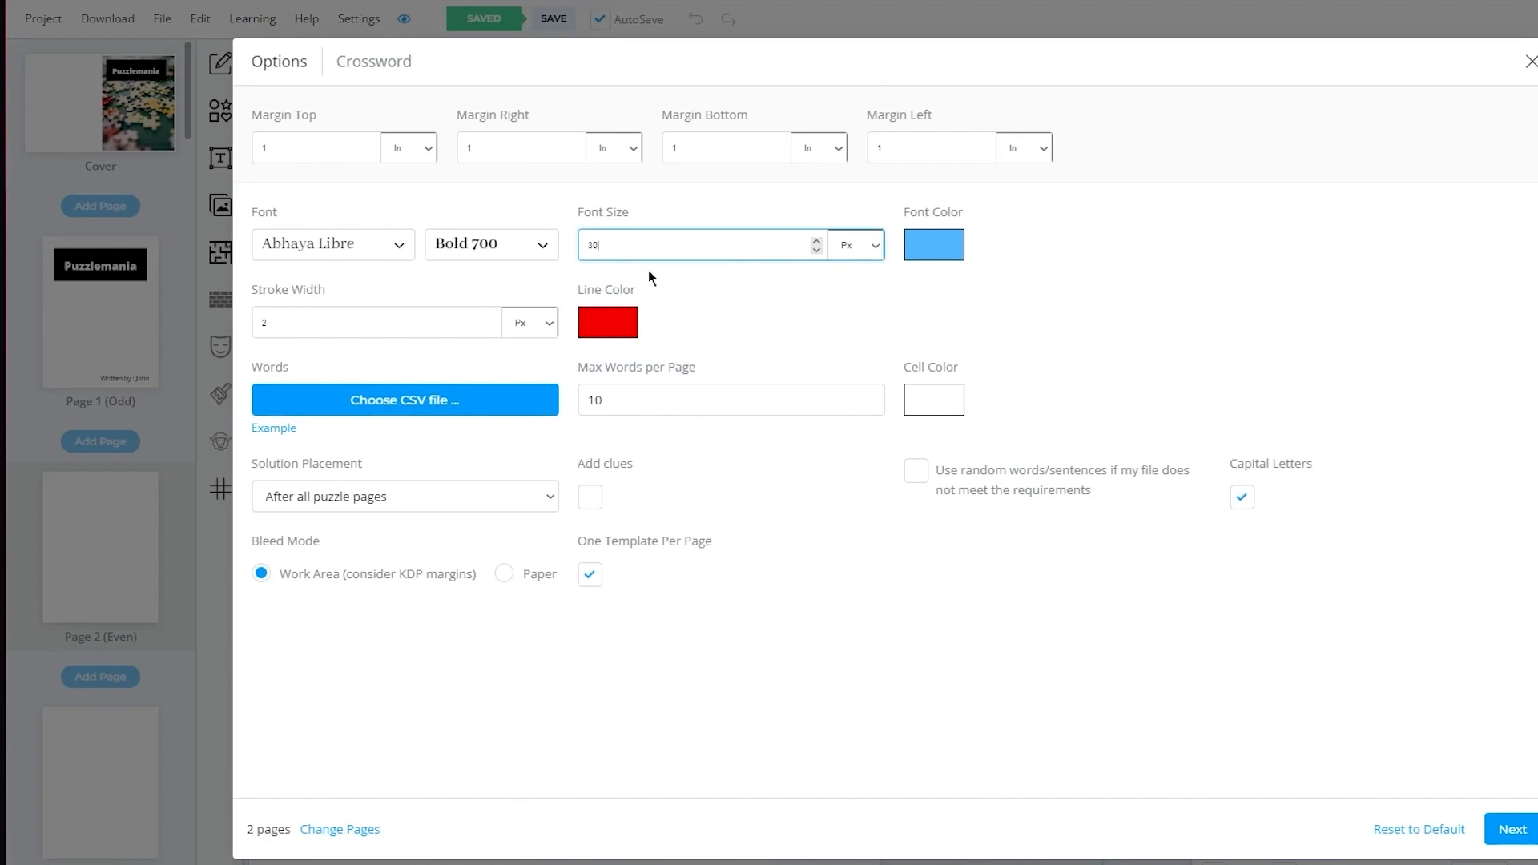
pyautogui.click(379, 324)
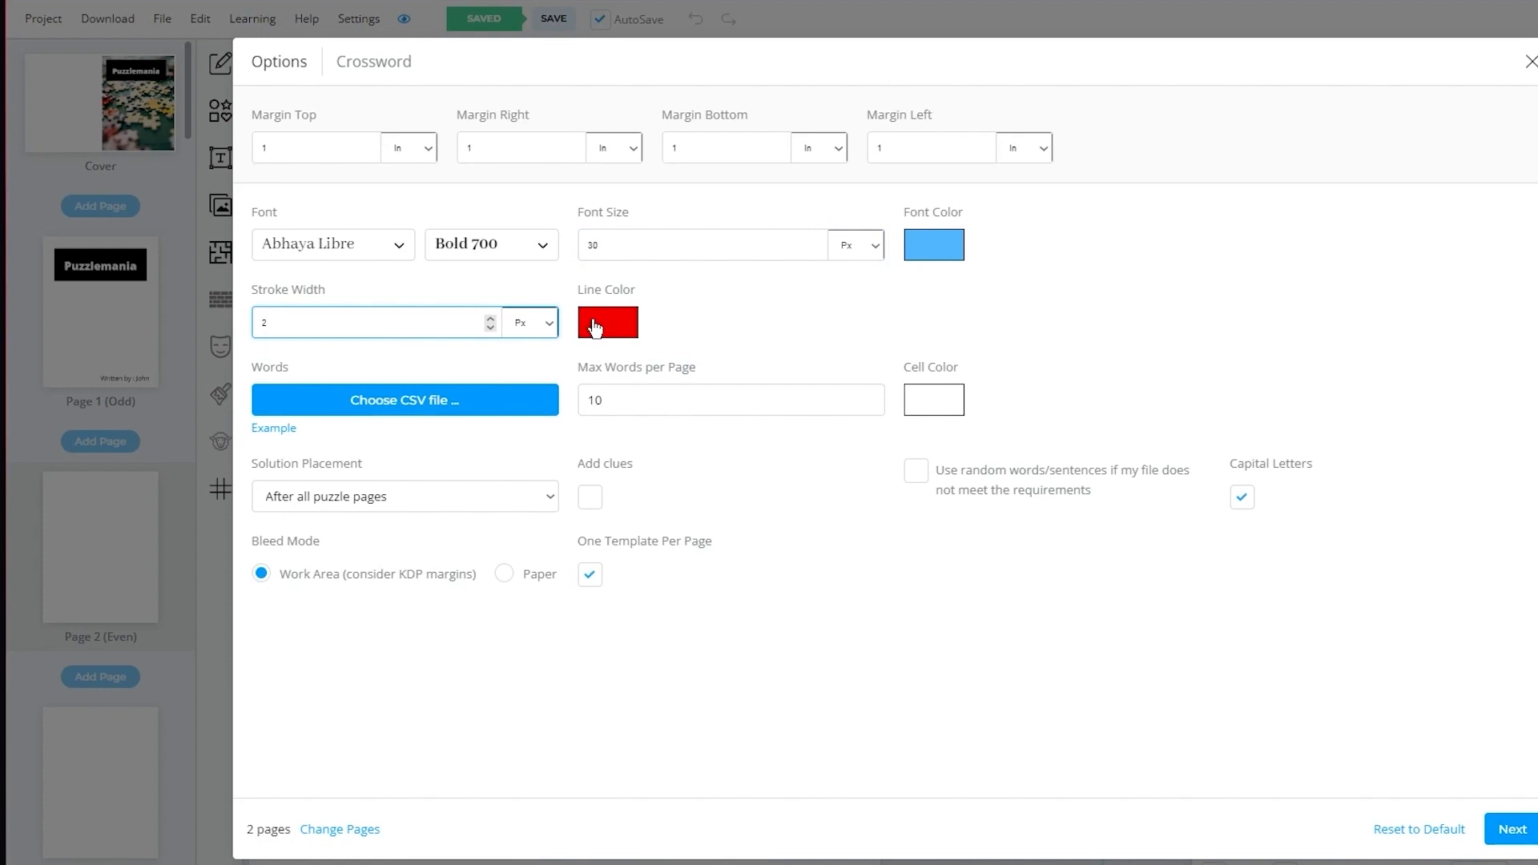
pyautogui.click(447, 413)
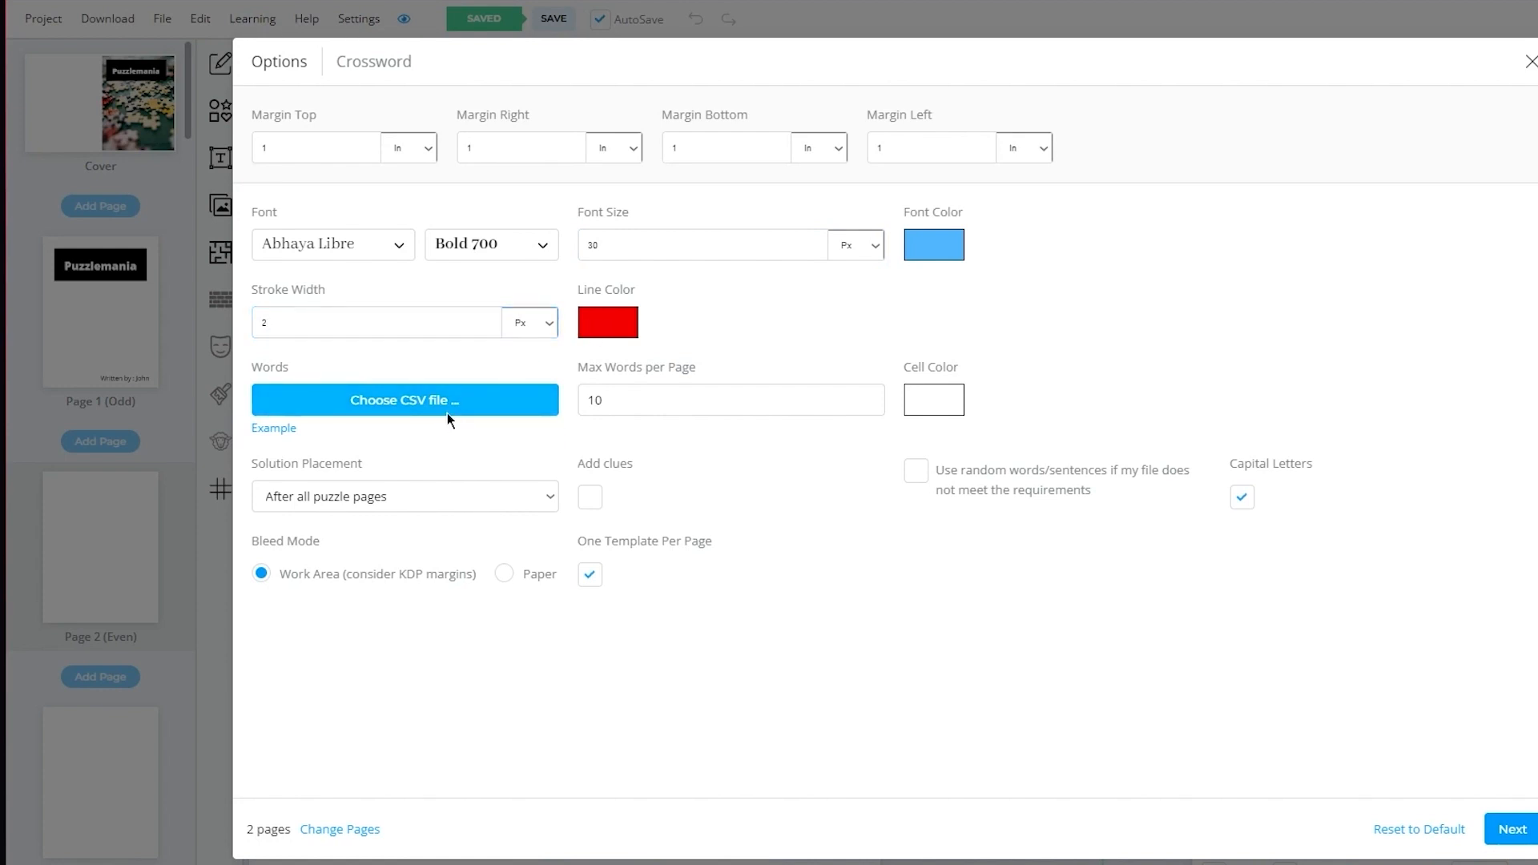
pyautogui.click(809, 383)
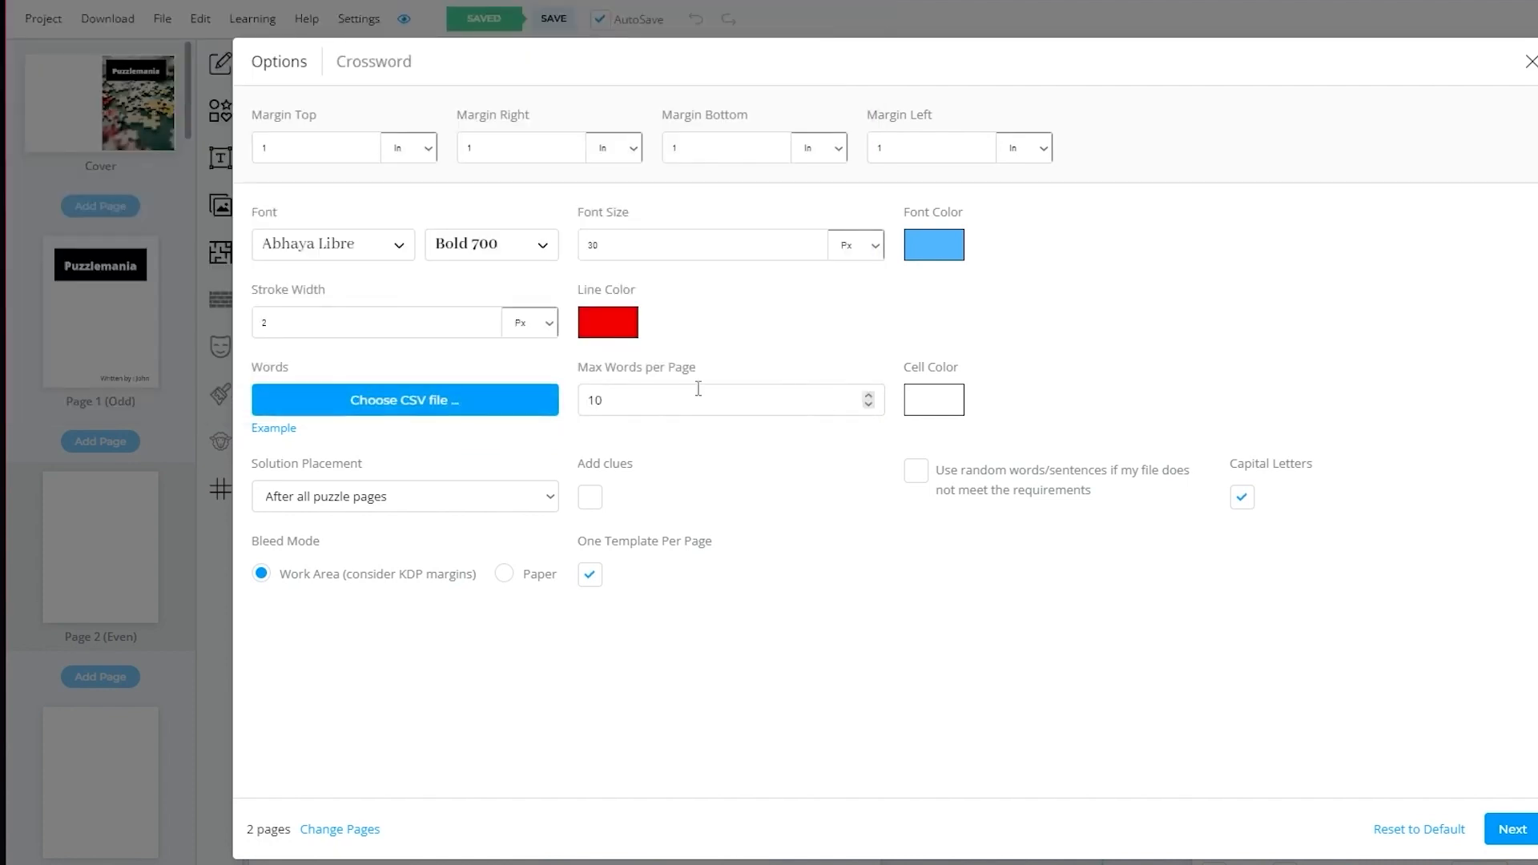
pyautogui.click(273, 428)
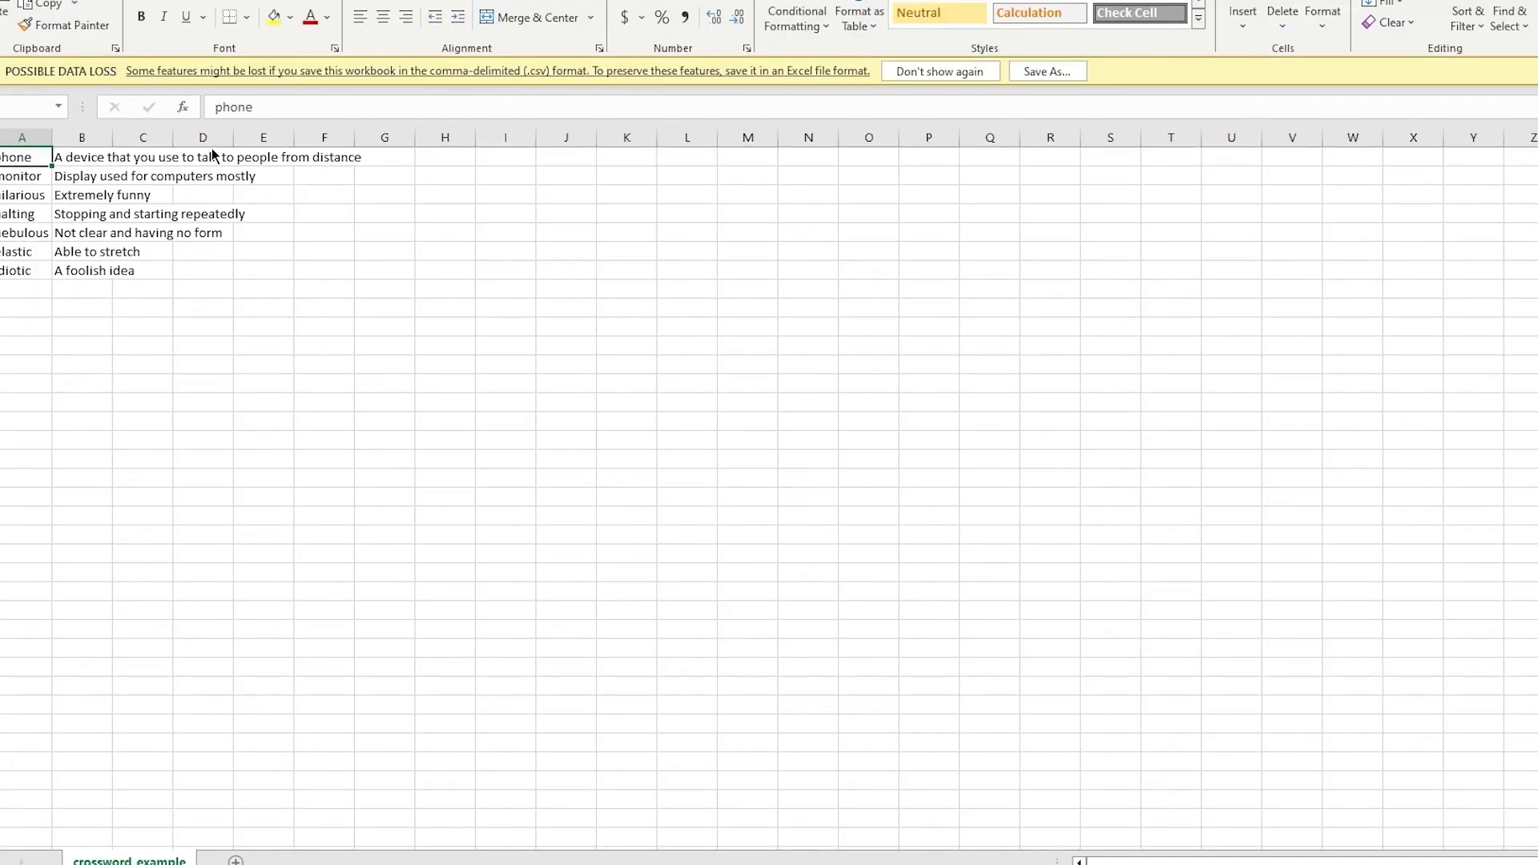
# Step: Examine the word column and clue column in the crossword_example sheet to see the required CSV layout
pyautogui.click(1091, 197)
pyautogui.moveTo(17, 306); pyautogui.dragTo(26, 111)
pyautogui.moveTo(93, 313); pyautogui.dragTo(106, 88)
pyautogui.moveTo(169, 306); pyautogui.dragTo(175, 290)
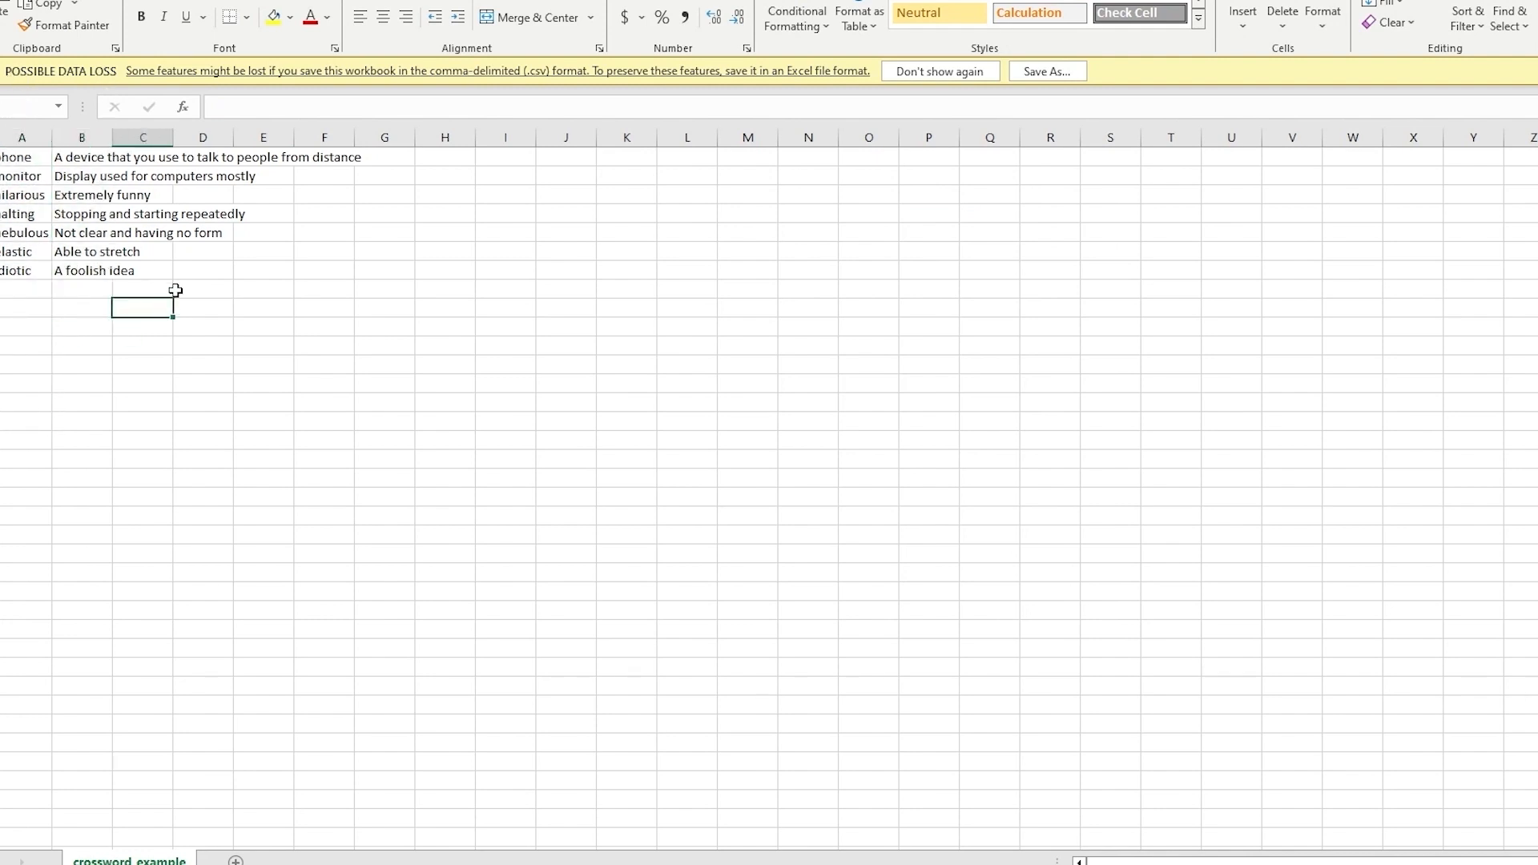
pyautogui.moveTo(69, 302); pyautogui.dragTo(309, 329)
pyautogui.click(446, 287)
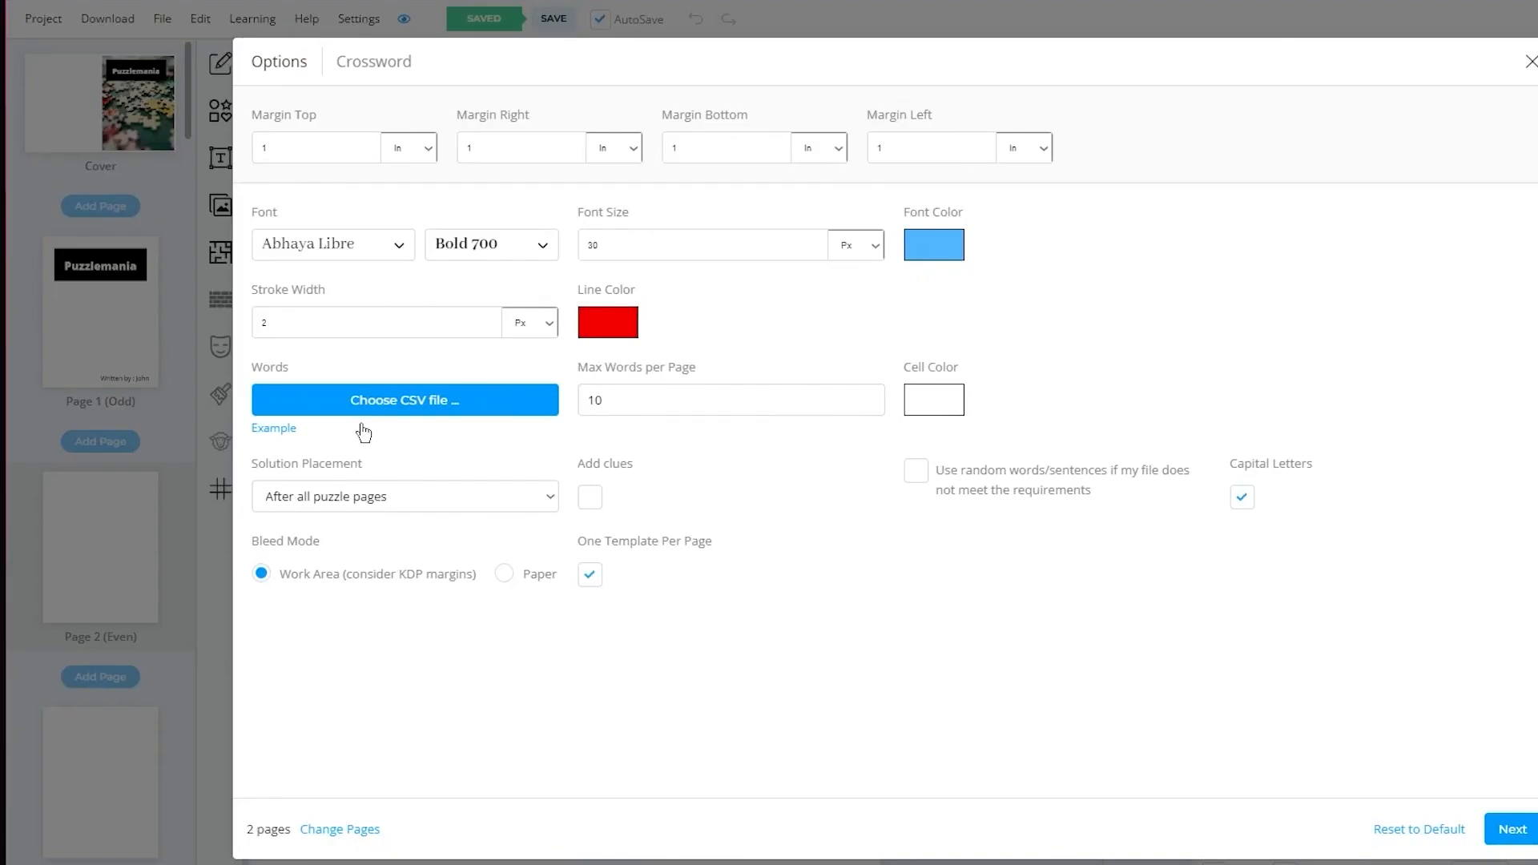
# Step: Return to the Crossword options, load crossword_example.csv as the word list and set the maximum words per page to 7
pyautogui.click(375, 398)
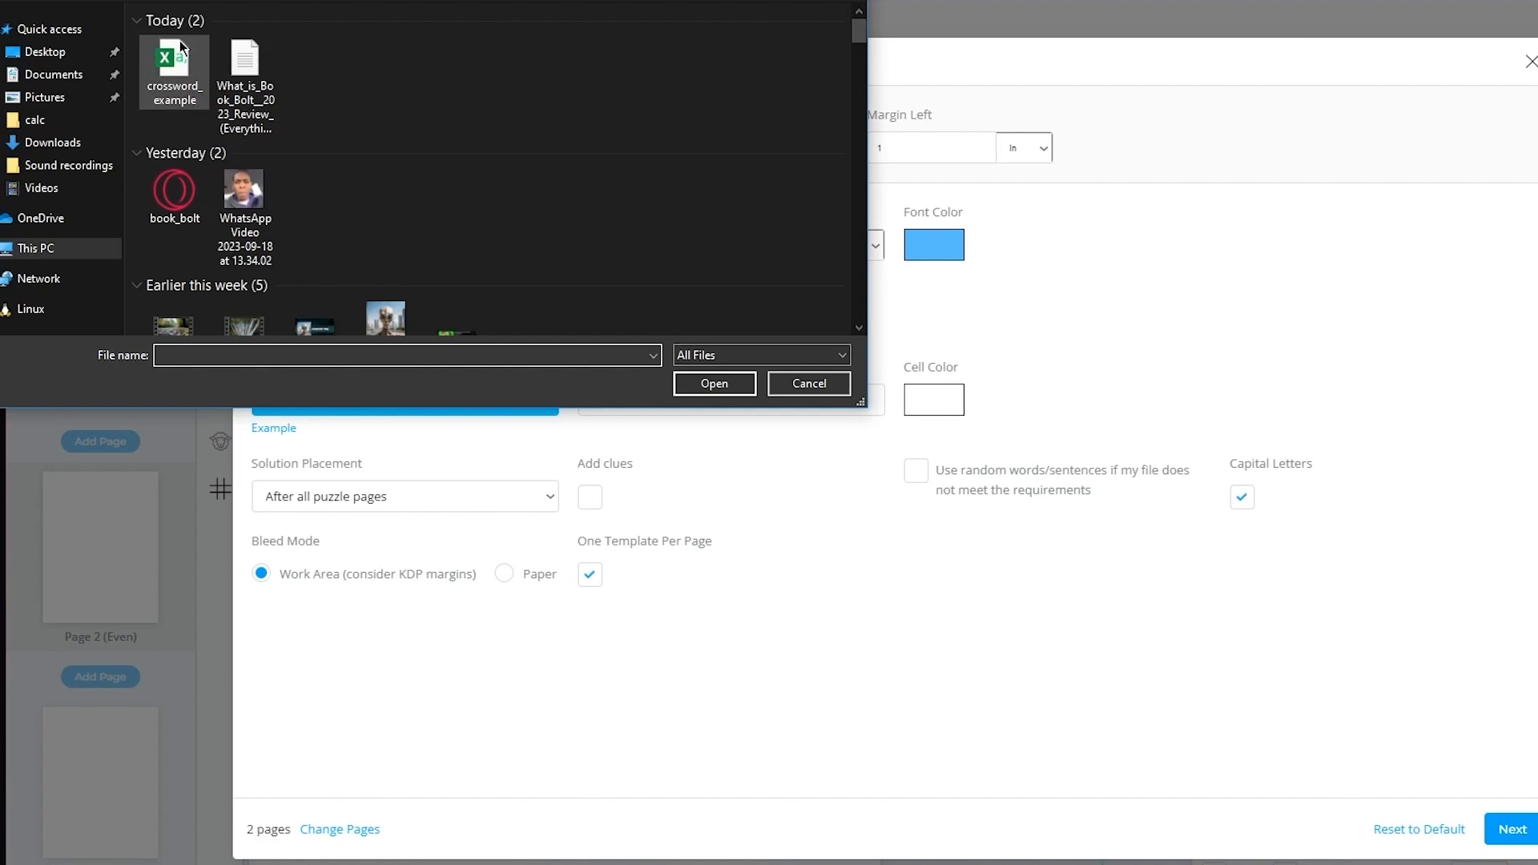
pyautogui.doubleClick(180, 40)
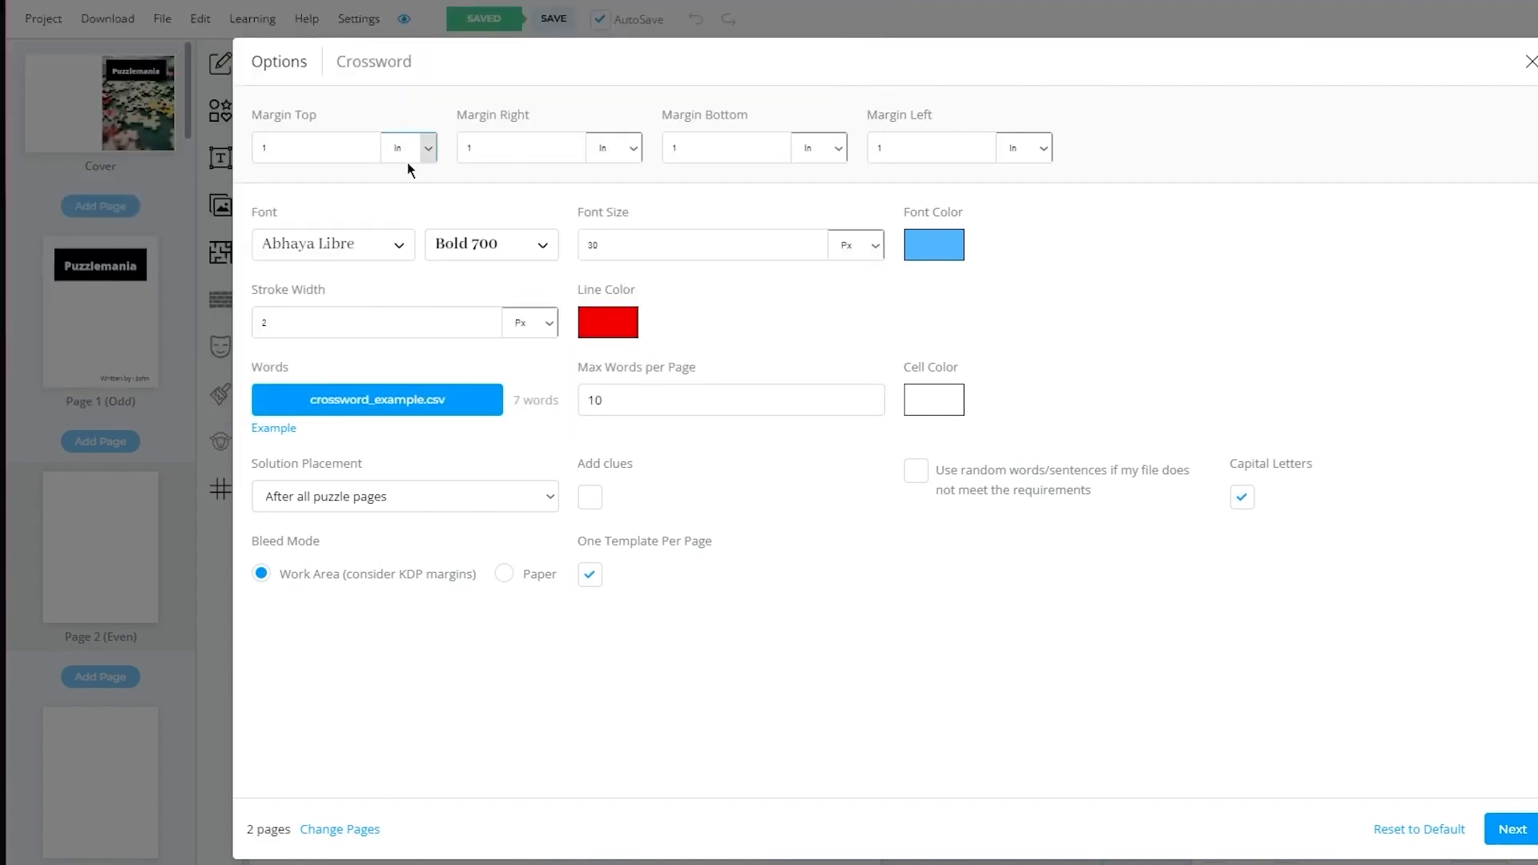
pyautogui.doubleClick(659, 392)
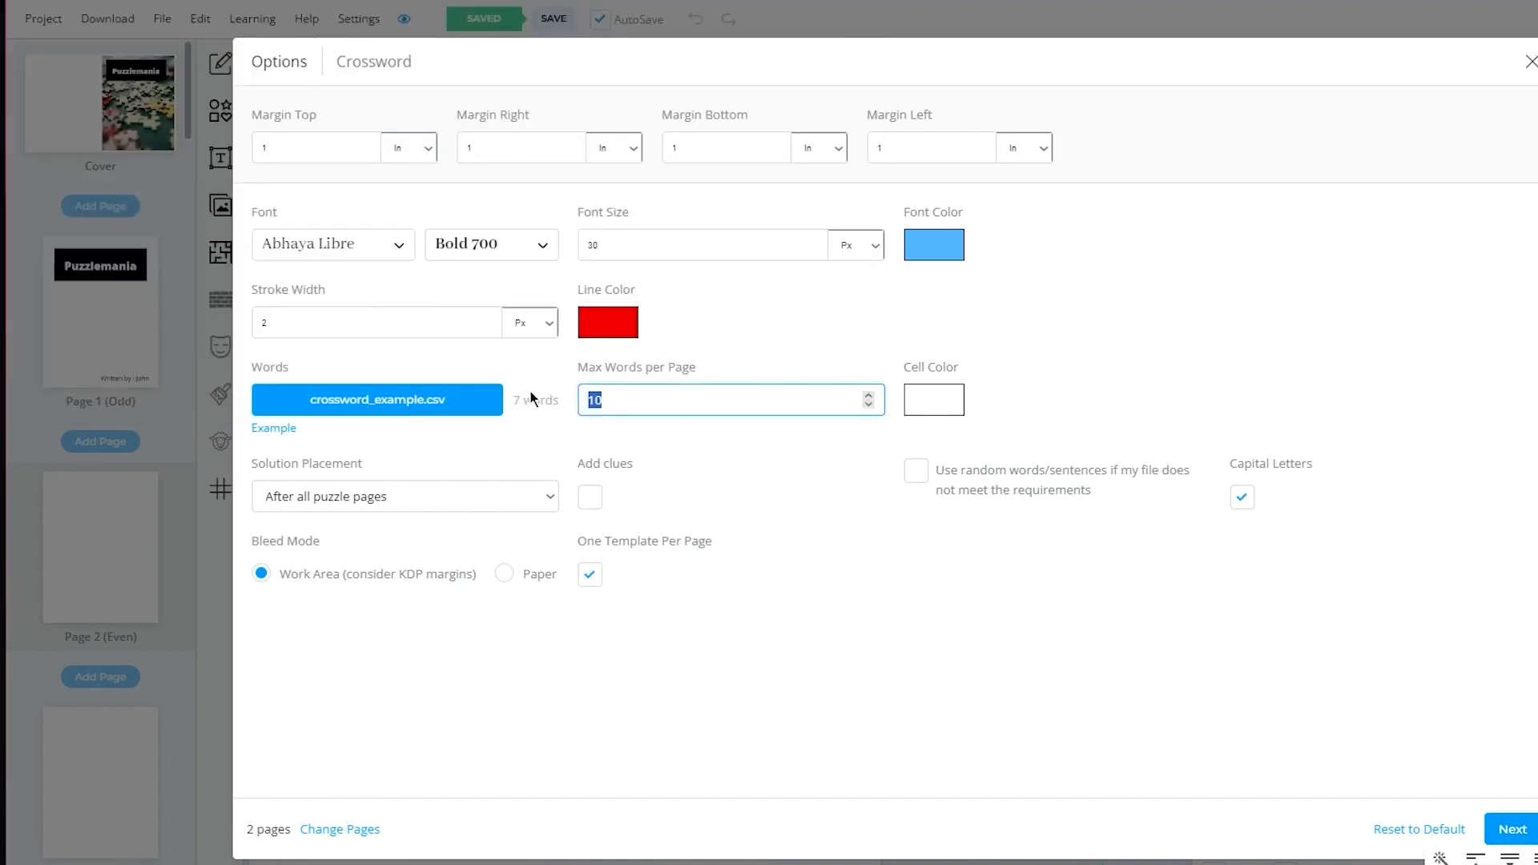
pyautogui.write('7')
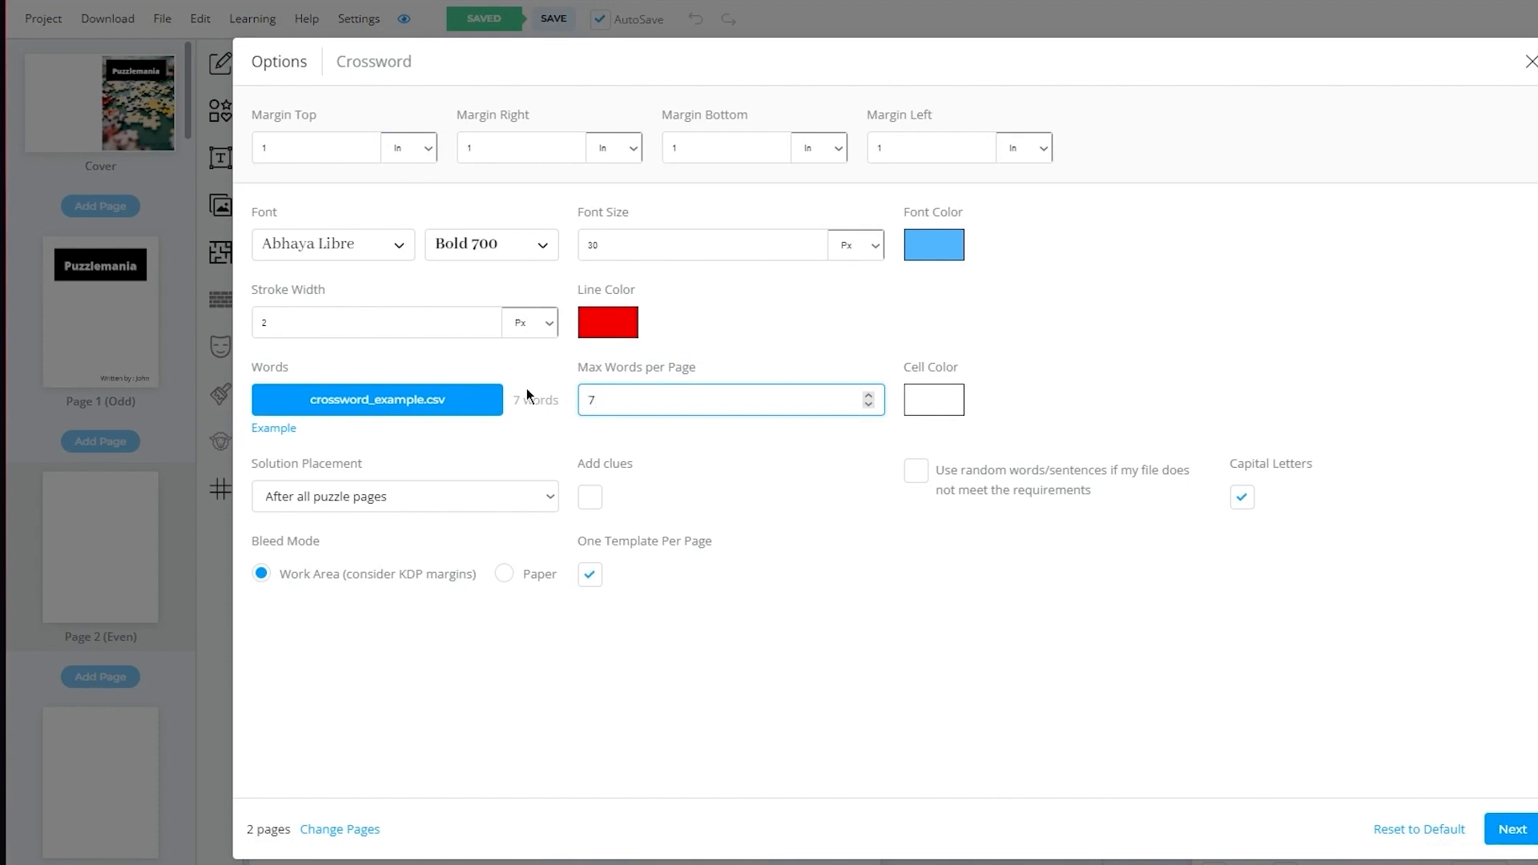
pyautogui.click(979, 673)
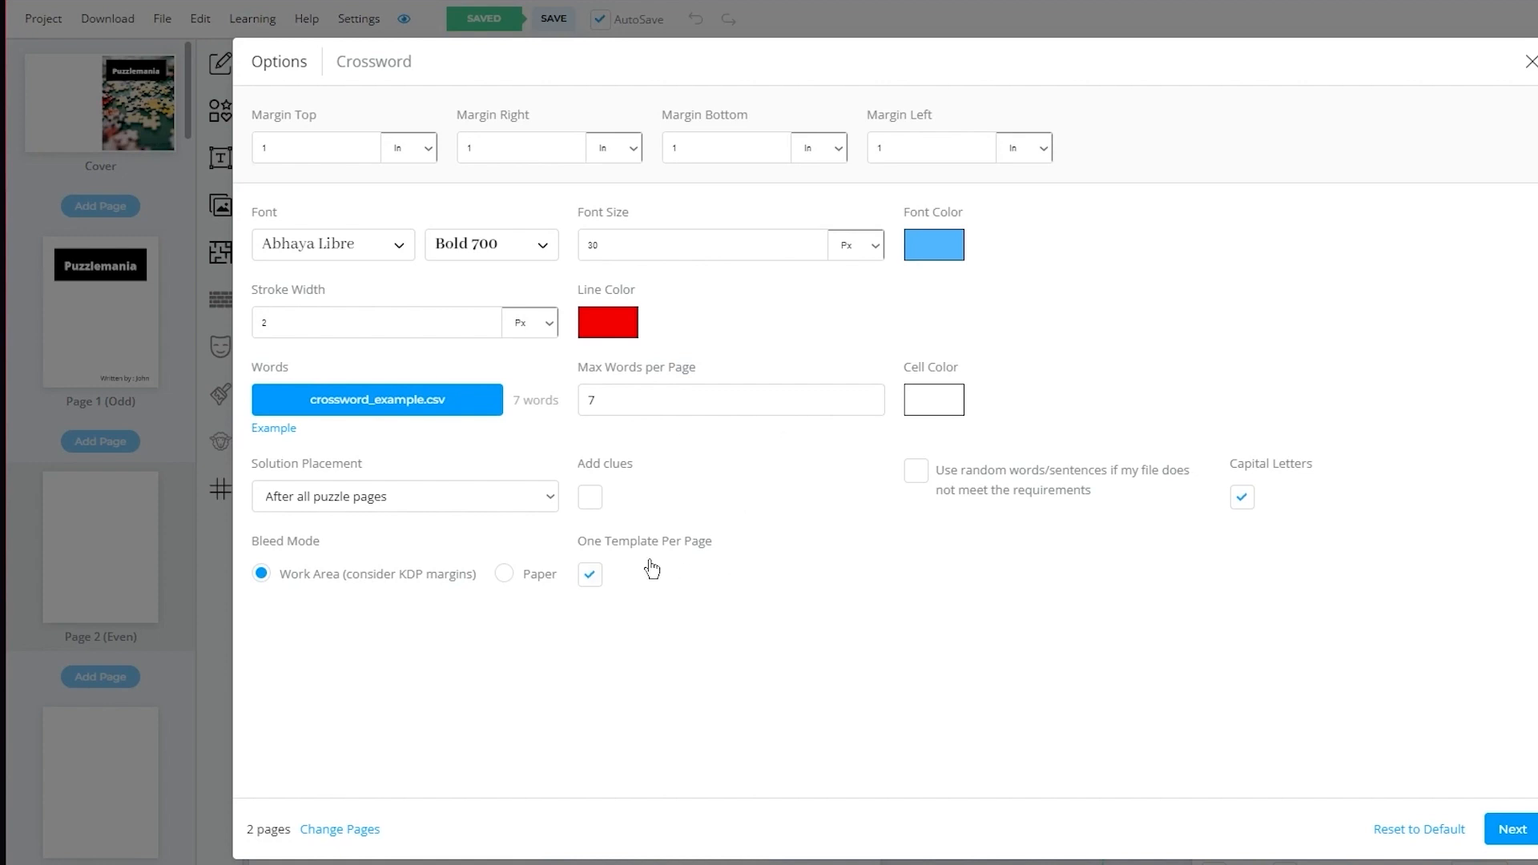
# Step: Enable clues for the crossword and keep the solution placement at After all puzzle pages
pyautogui.click(590, 498)
pyautogui.click(551, 500)
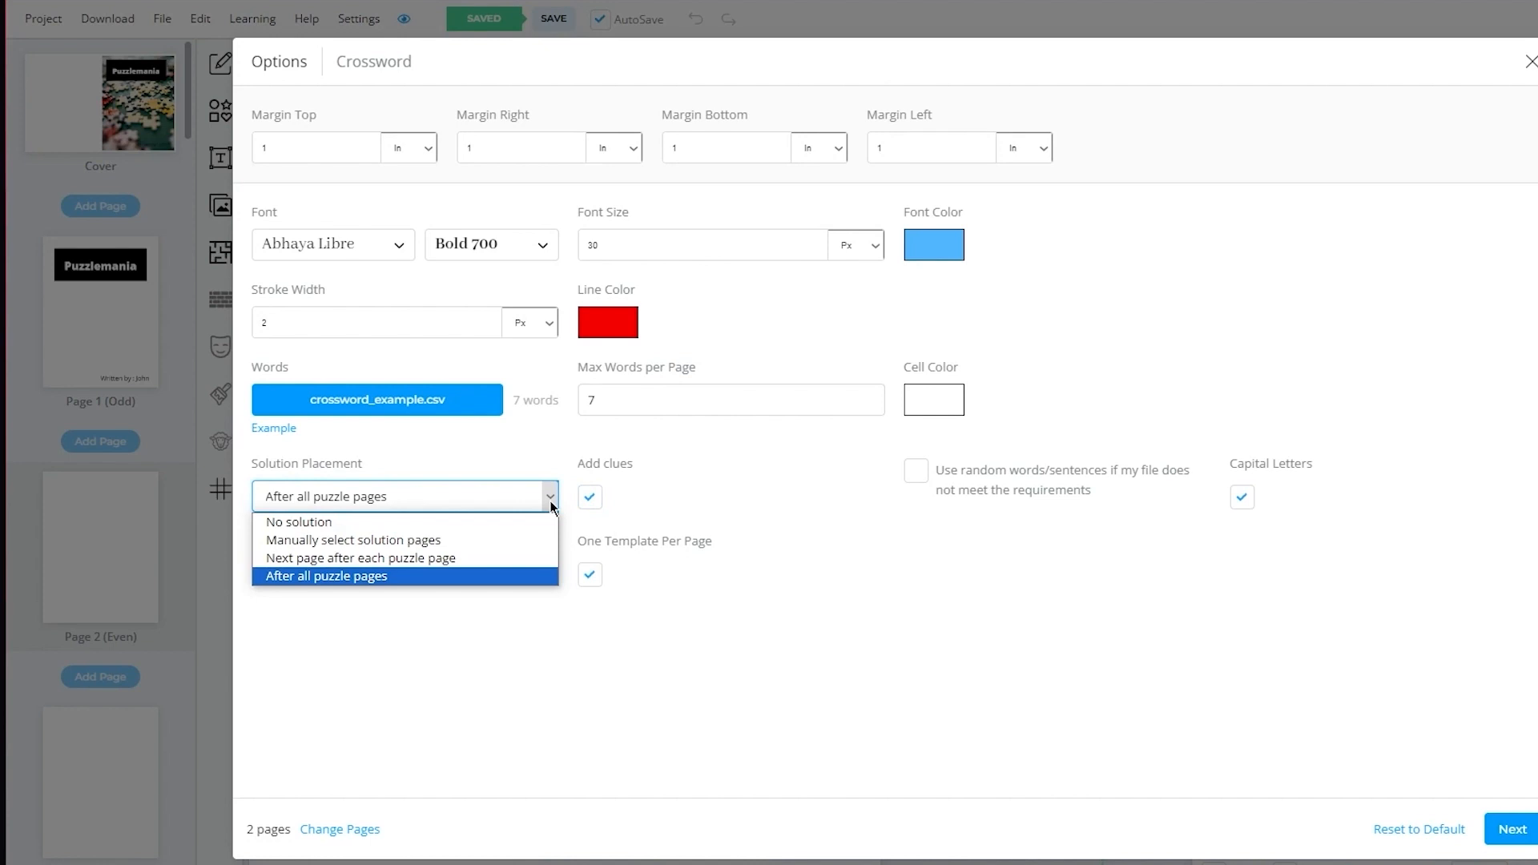
pyautogui.click(428, 495)
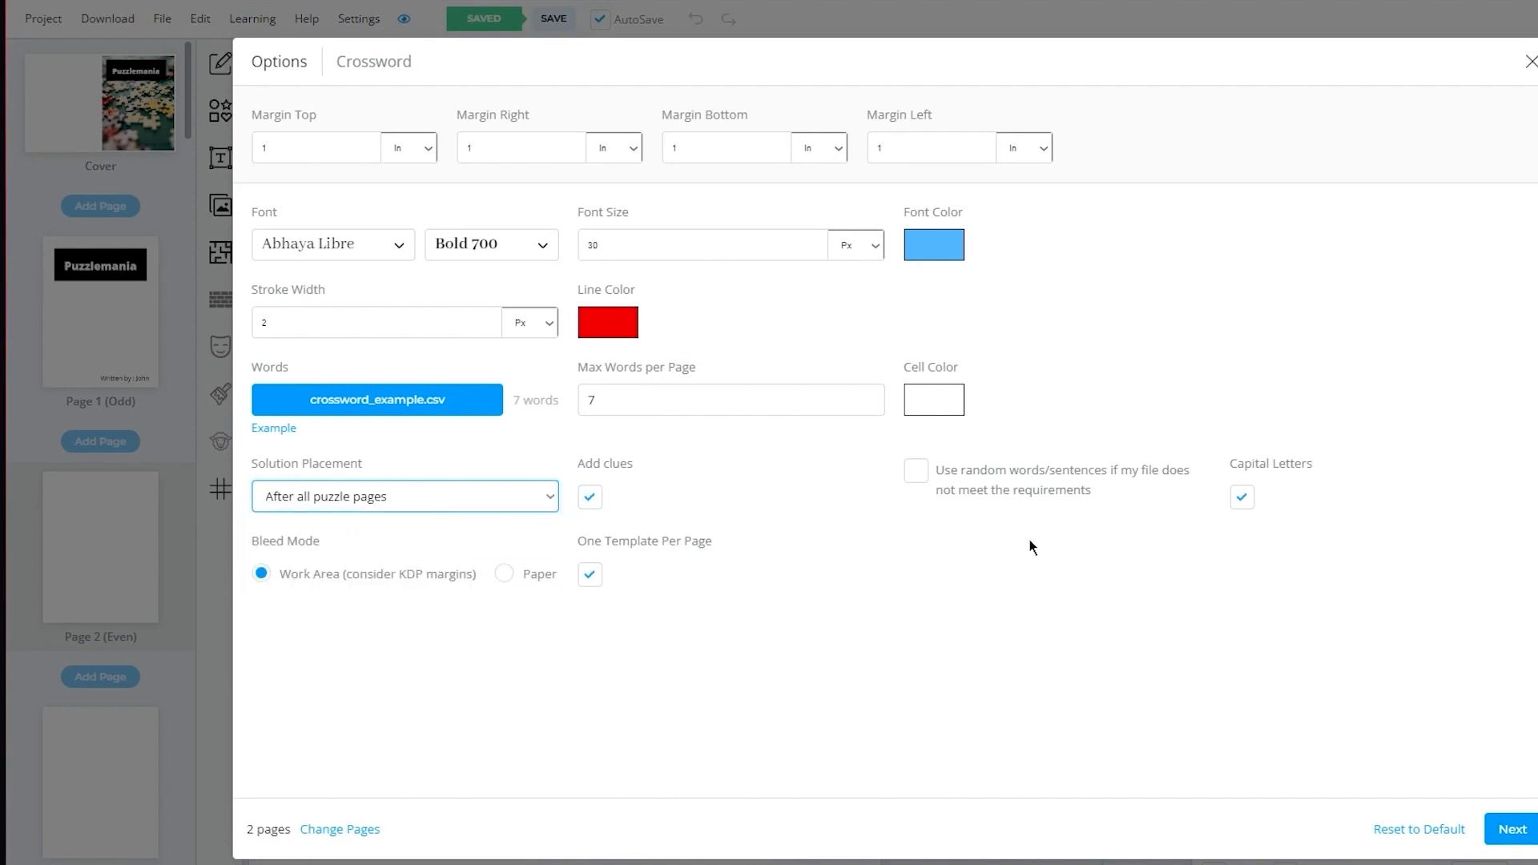
# Step: Try to generate the crosswords on Pages 2 and 3 with their solutions on Pages 4 and 5
pyautogui.click(1511, 830)
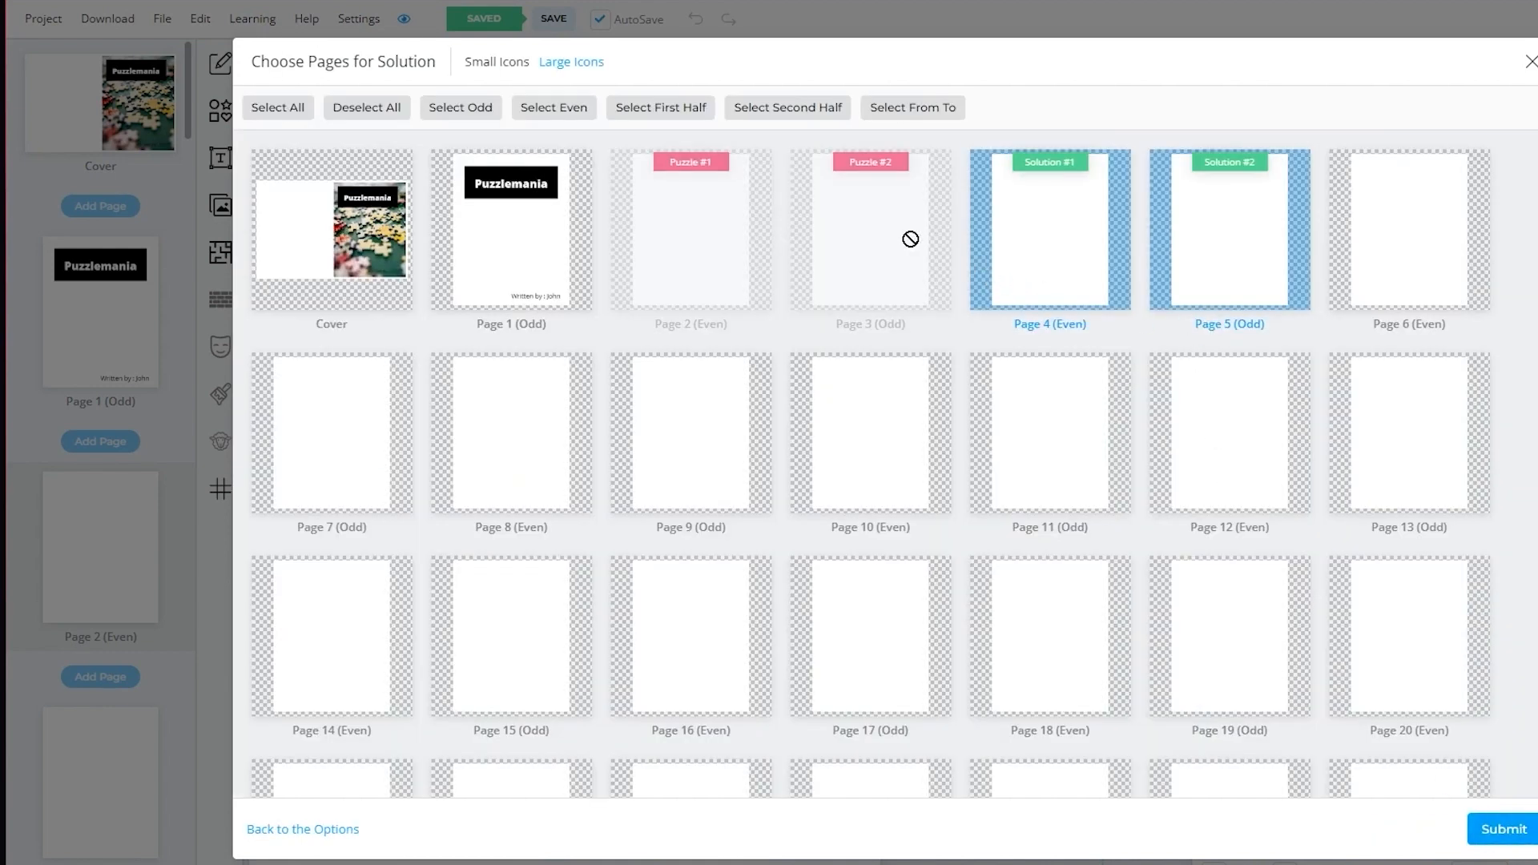
pyautogui.click(1504, 829)
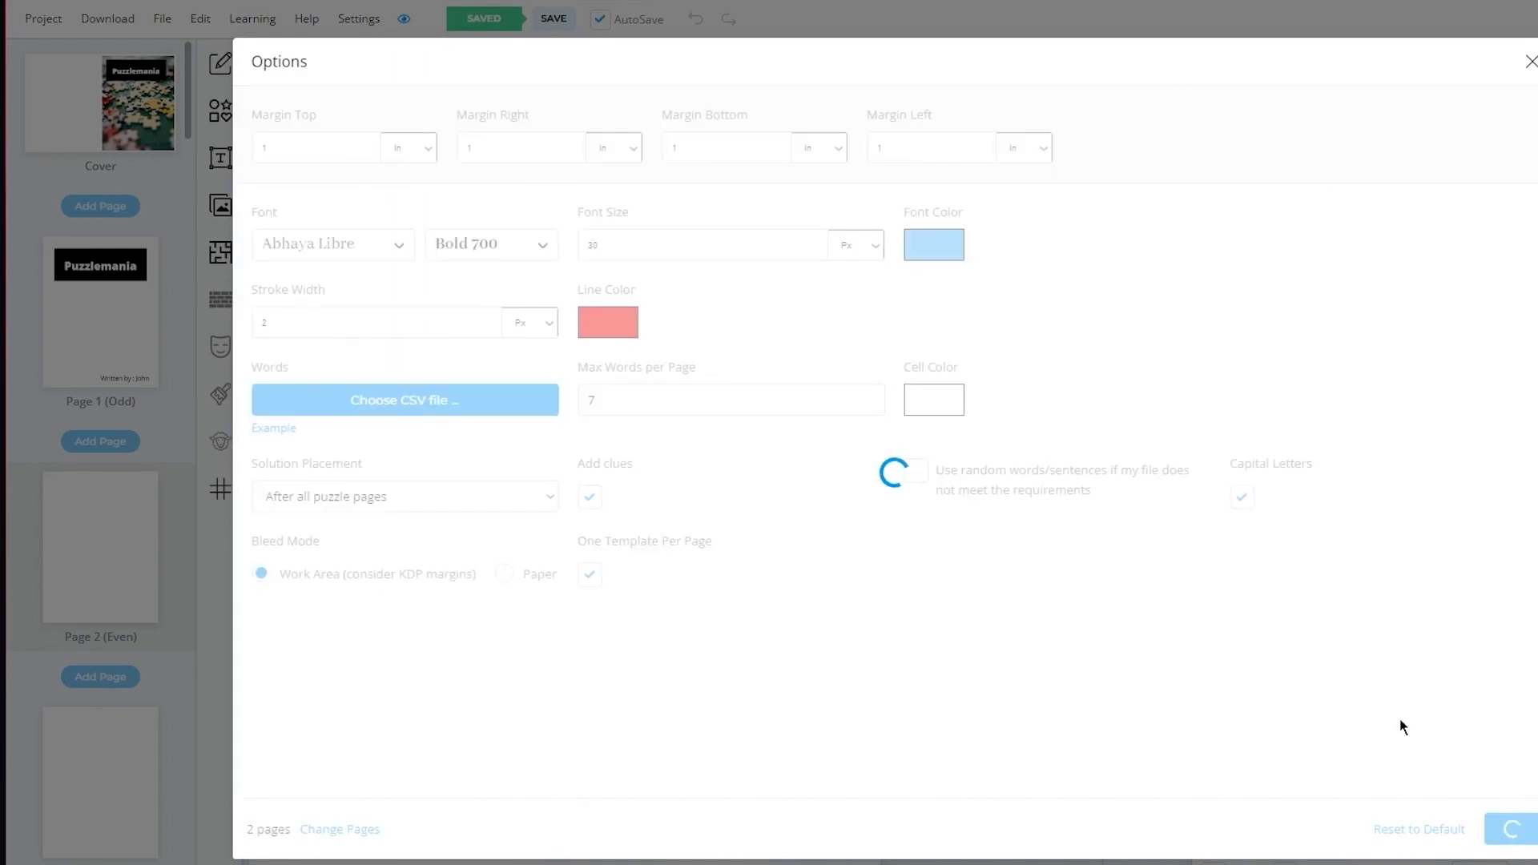
pyautogui.click(1059, 54)
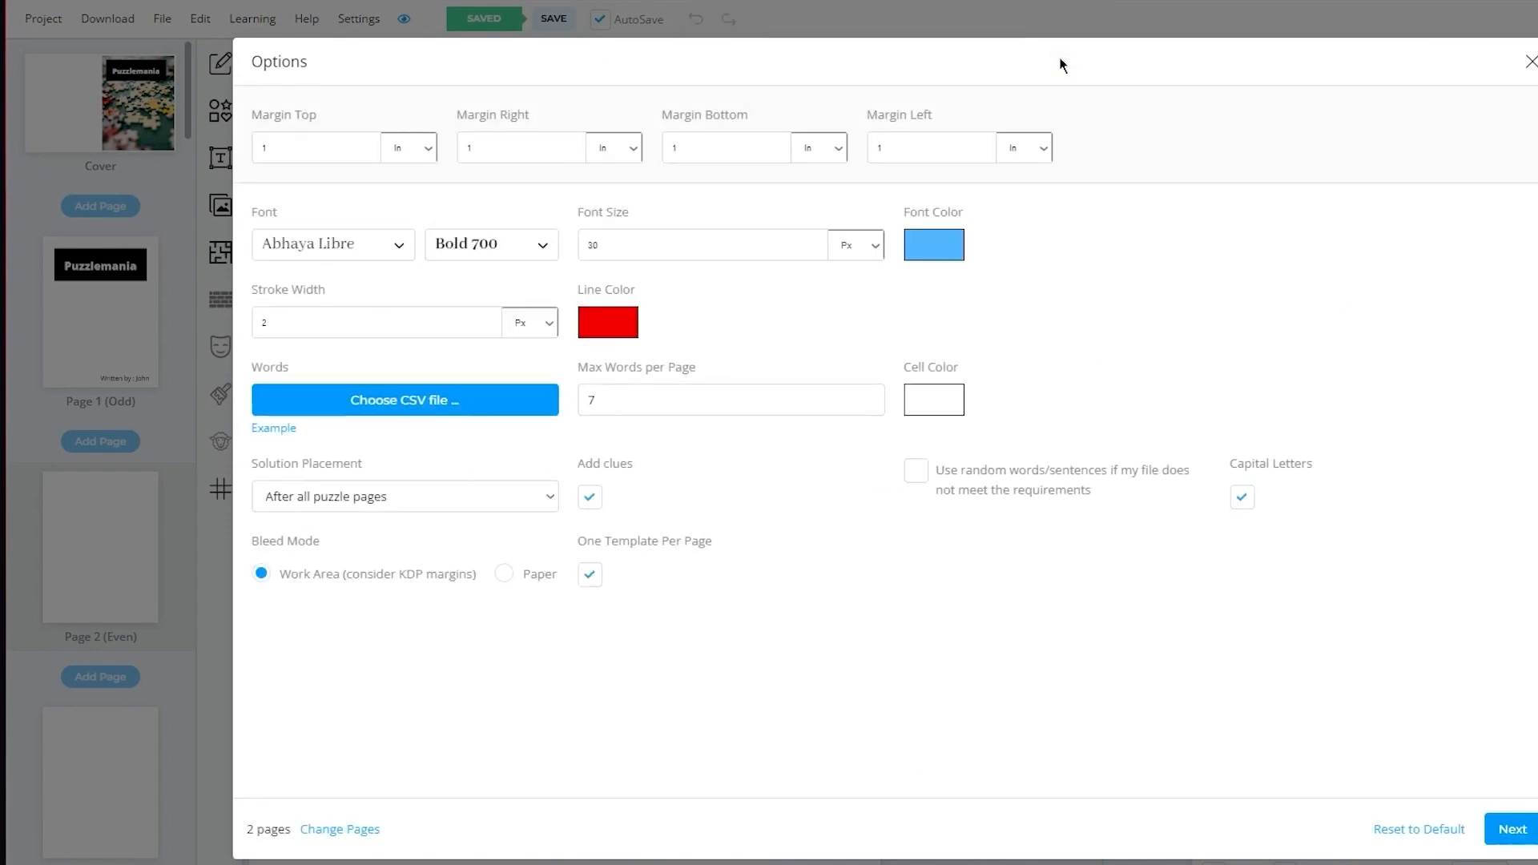
# Step: Change the crossword's target pages to Page 2 only and return to the options
pyautogui.click(343, 830)
pyautogui.click(847, 308)
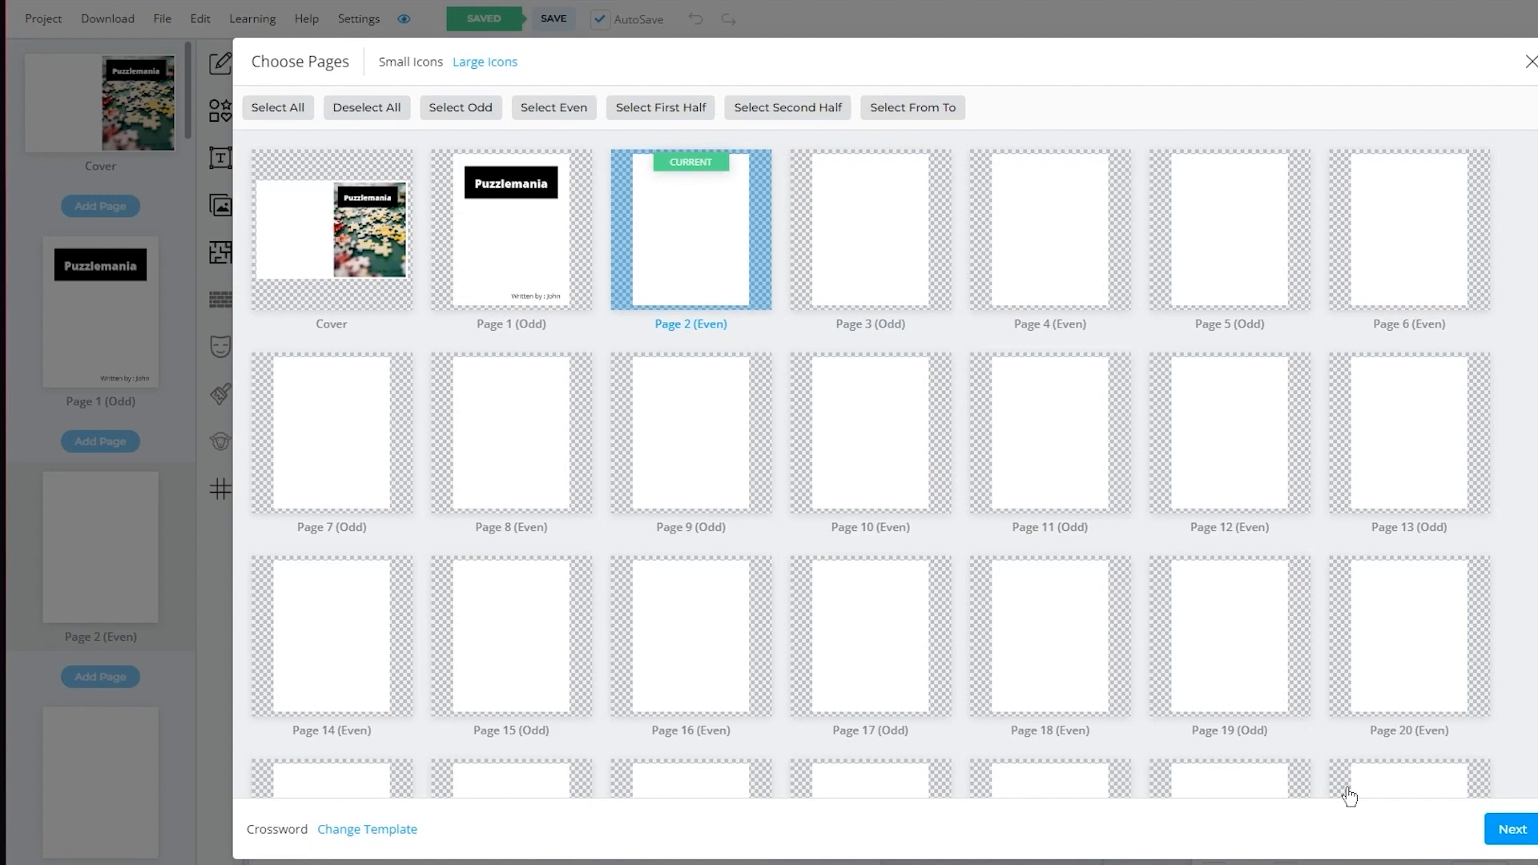
pyautogui.click(1498, 829)
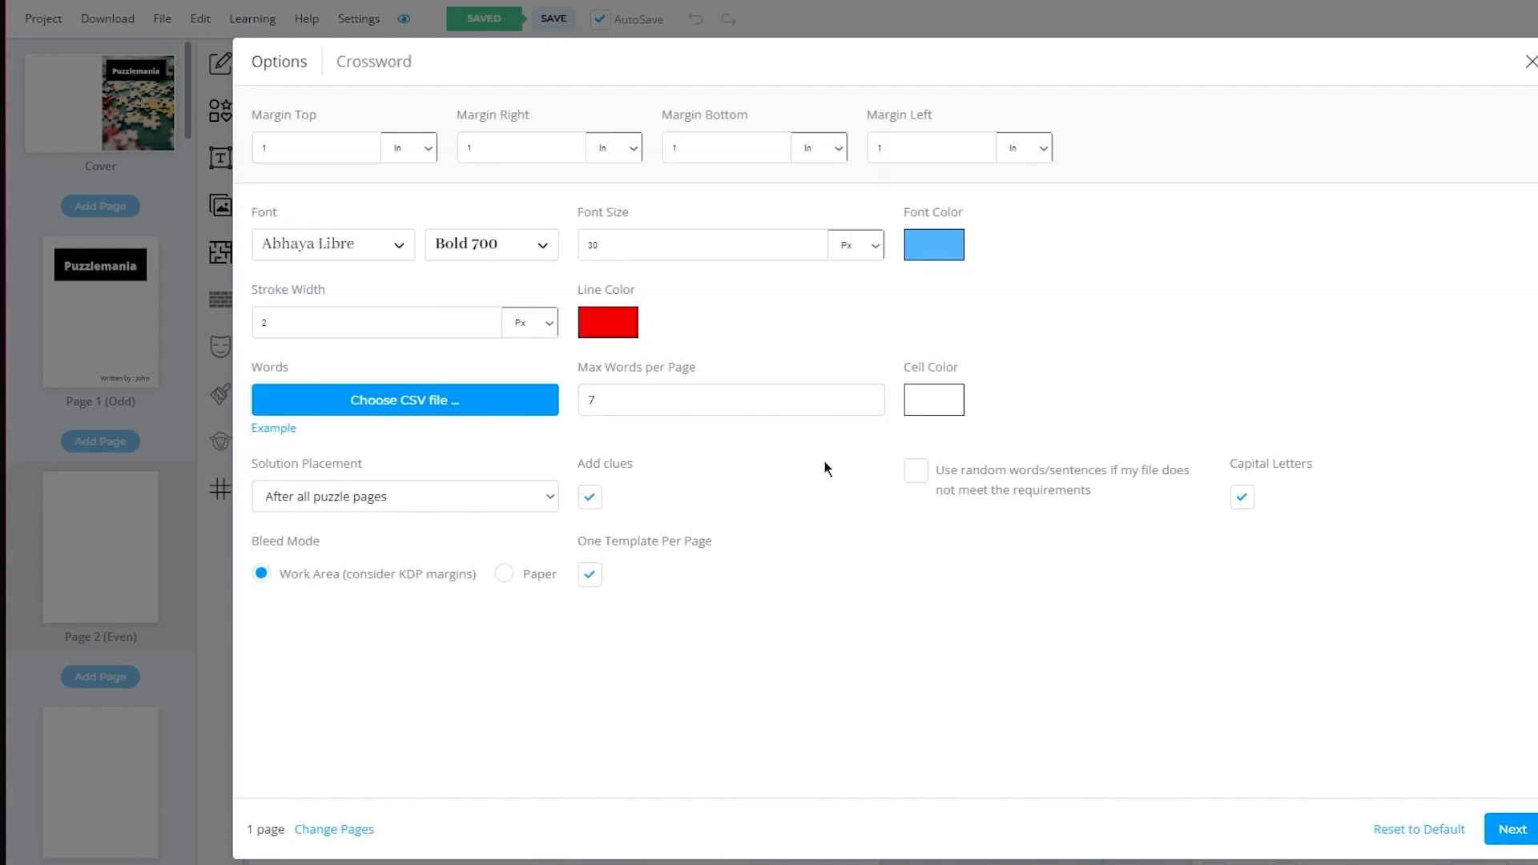
# Step: Load crossword_example.csv again and generate the crossword on Page 2 with its solution on Page 3
pyautogui.click(376, 416)
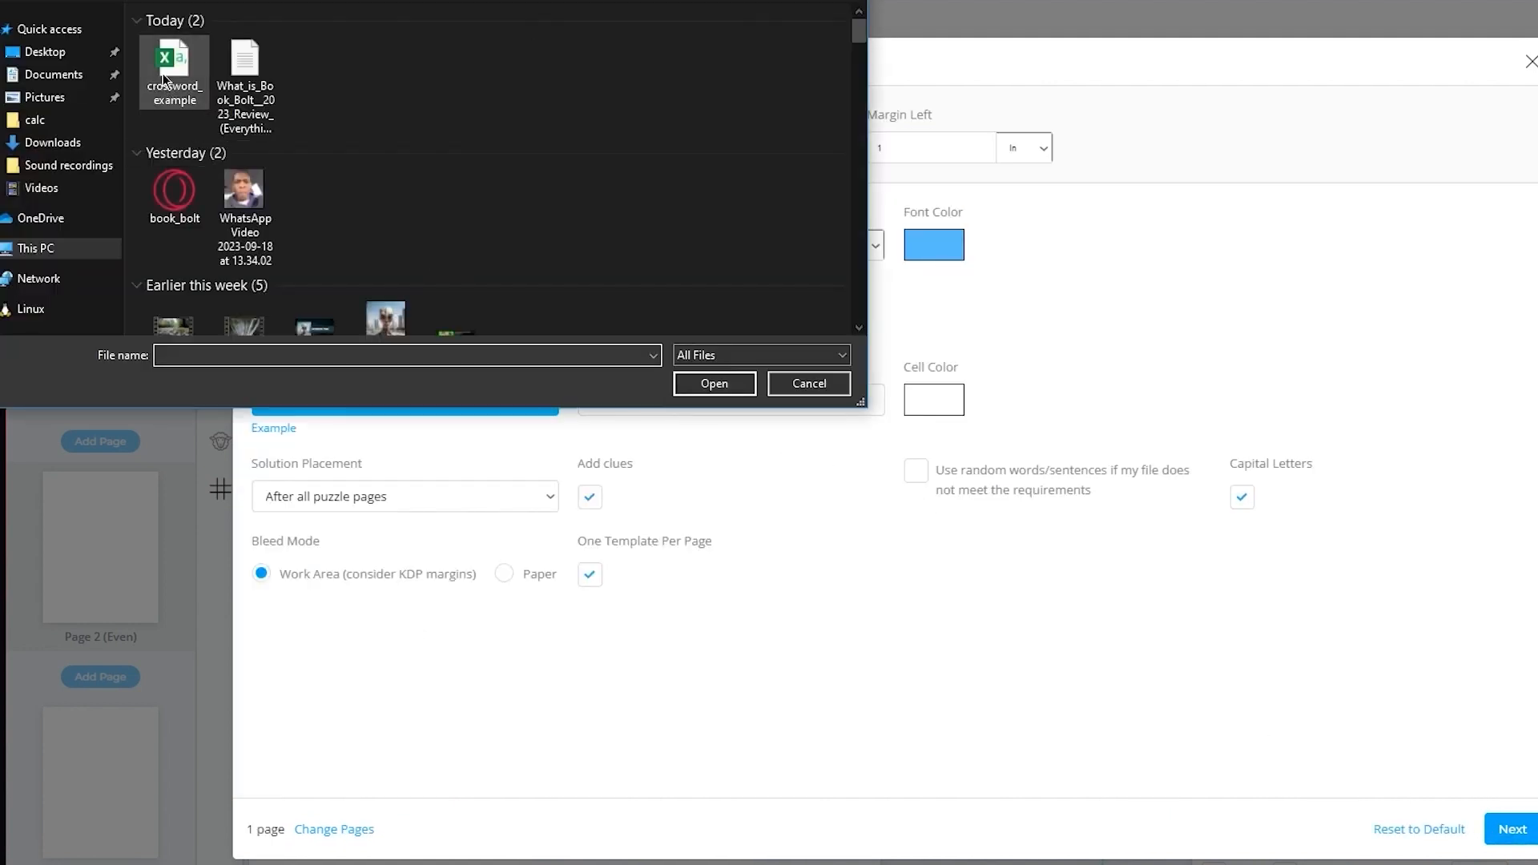
pyautogui.doubleClick(164, 78)
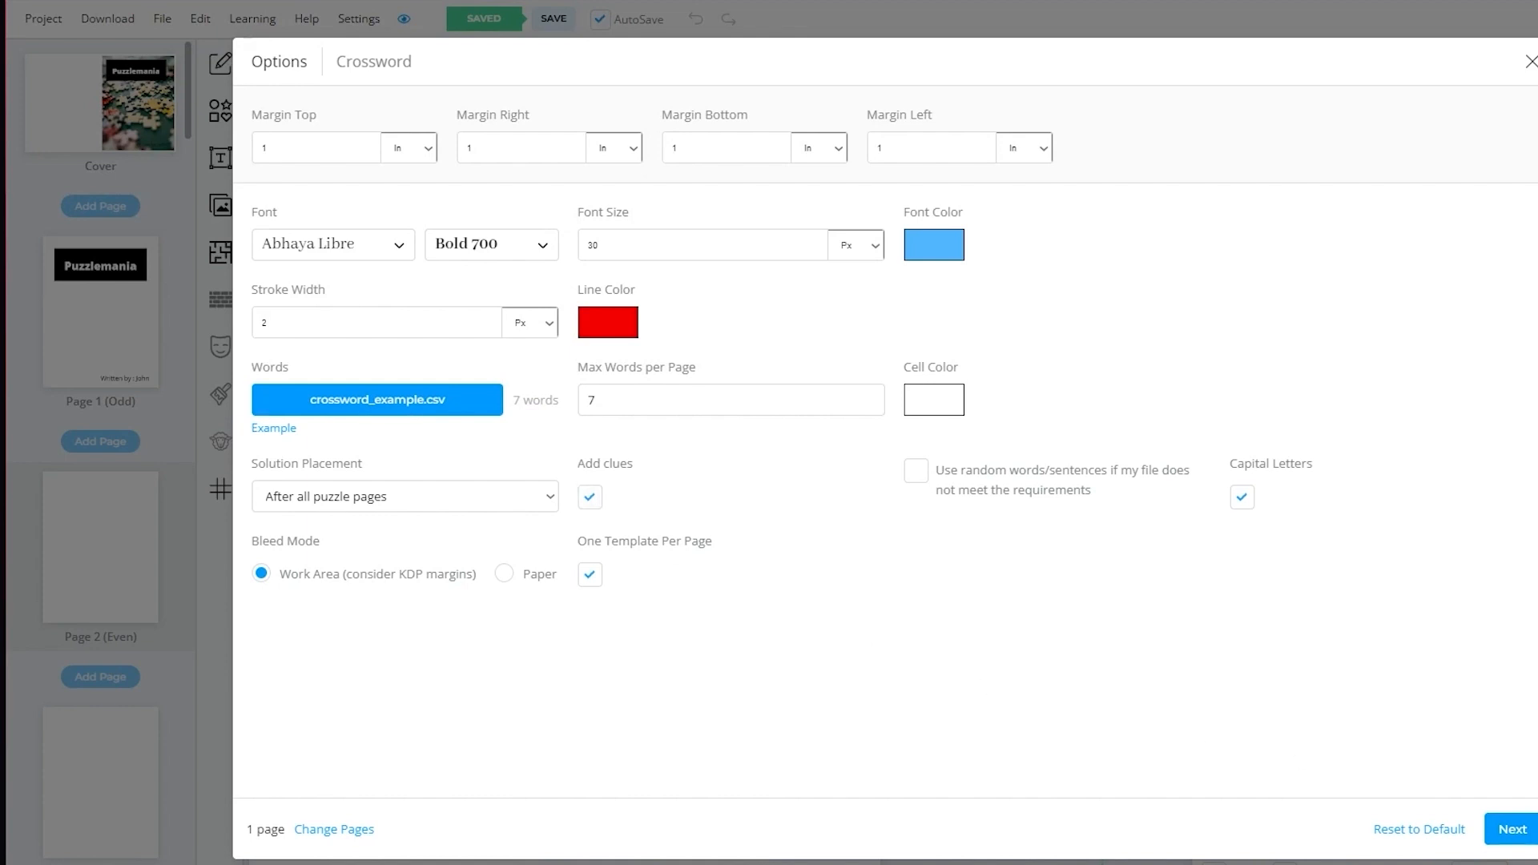
pyautogui.click(1506, 829)
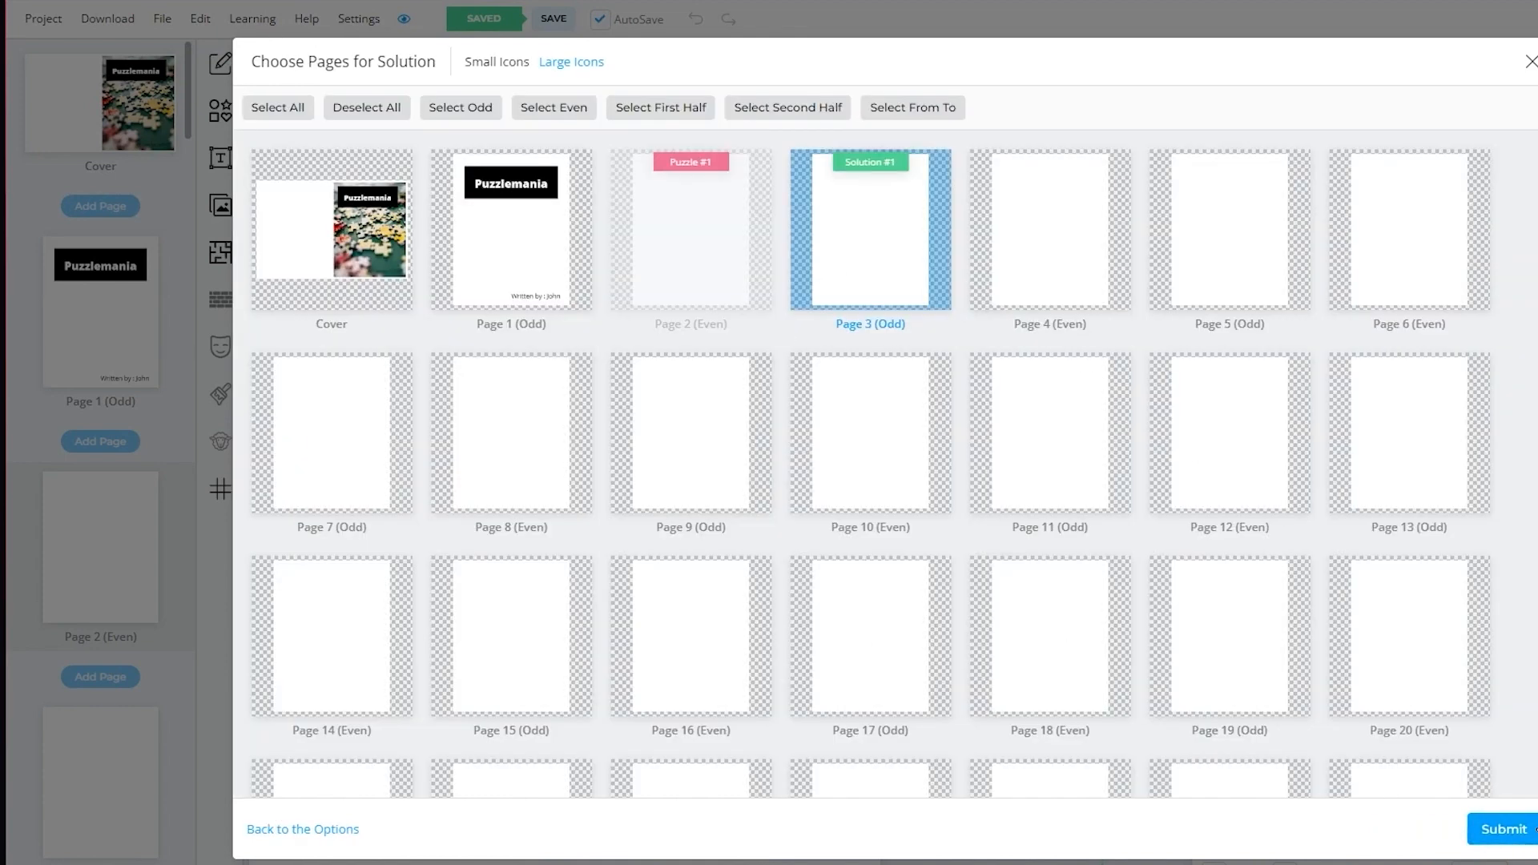
pyautogui.click(1506, 830)
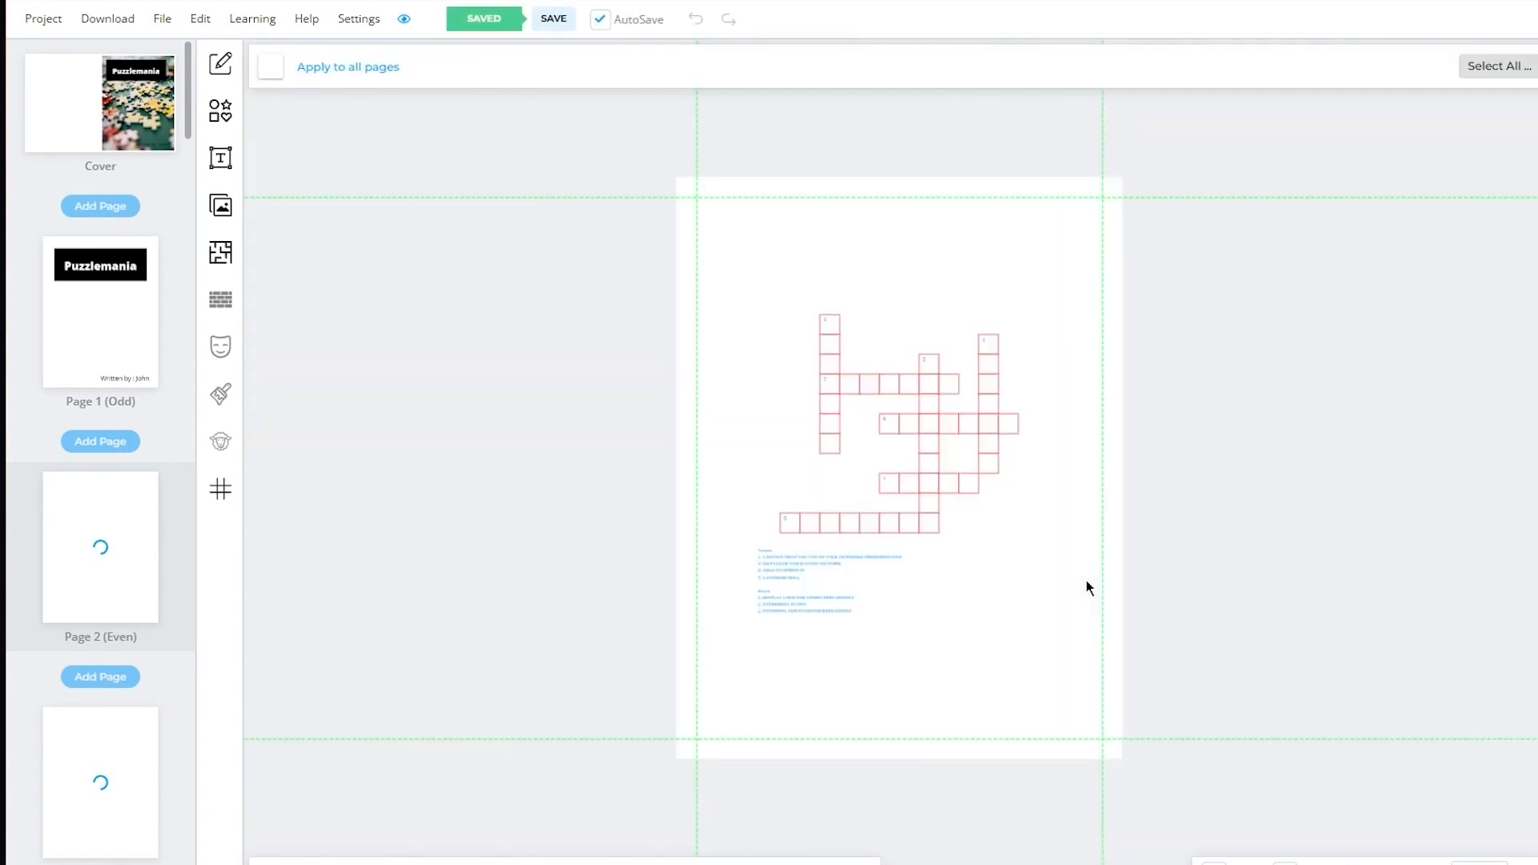
# Step: Enlarge the crossword on Page 2 and reposition it to fill the area within the page margins
pyautogui.click(957, 450)
pyautogui.moveTo(1053, 309); pyautogui.dragTo(1204, 278)
pyautogui.moveTo(1073, 327); pyautogui.dragTo(1040, 380)
pyautogui.moveTo(907, 274); pyautogui.dragTo(909, 252)
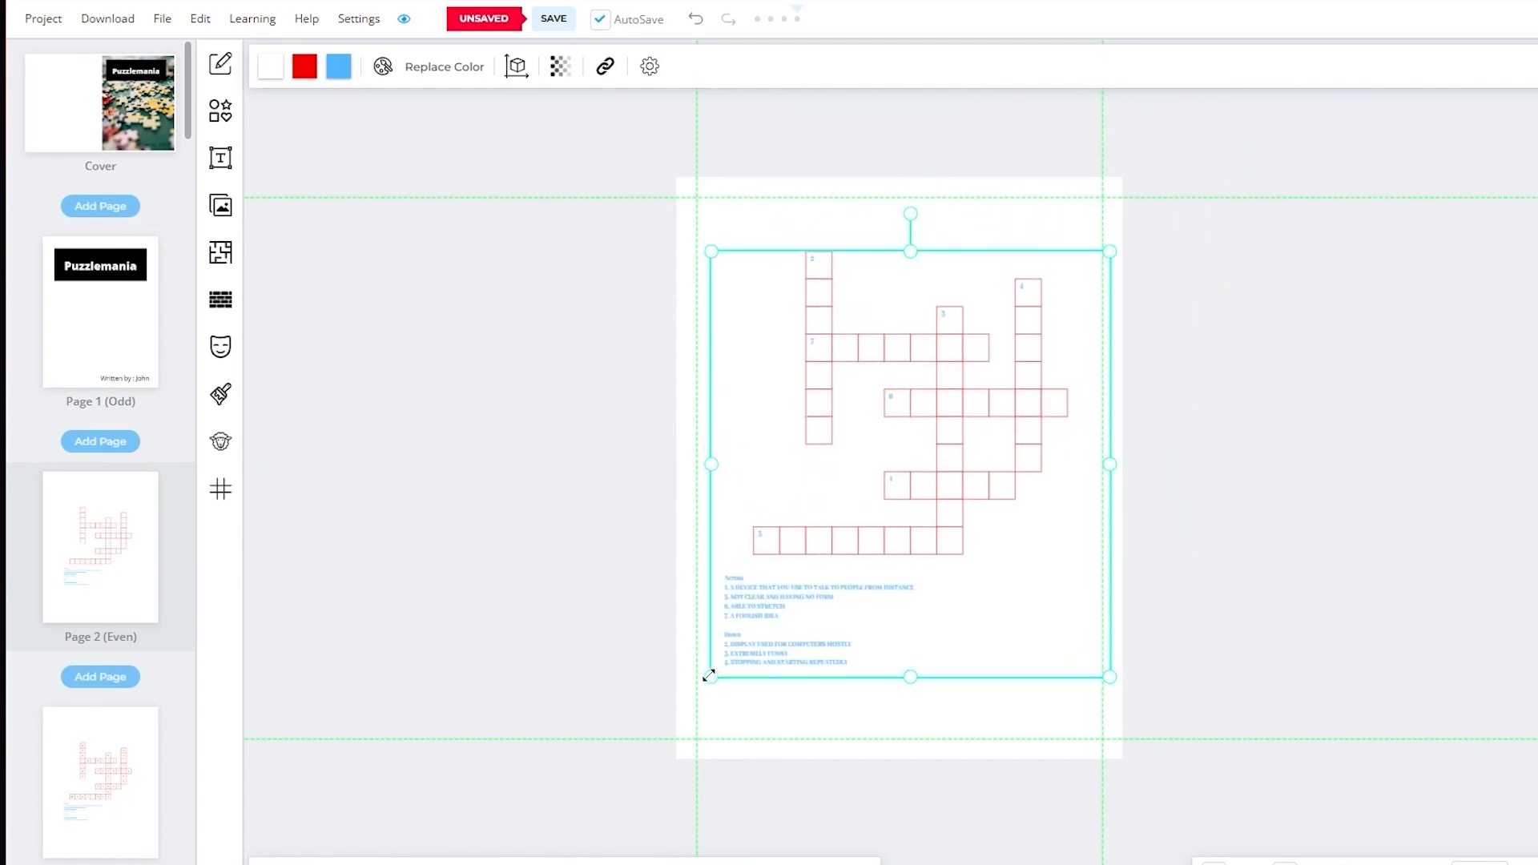
pyautogui.moveTo(709, 675); pyautogui.dragTo(657, 725)
pyautogui.moveTo(787, 660); pyautogui.dragTo(817, 650)
pyautogui.click(1266, 576)
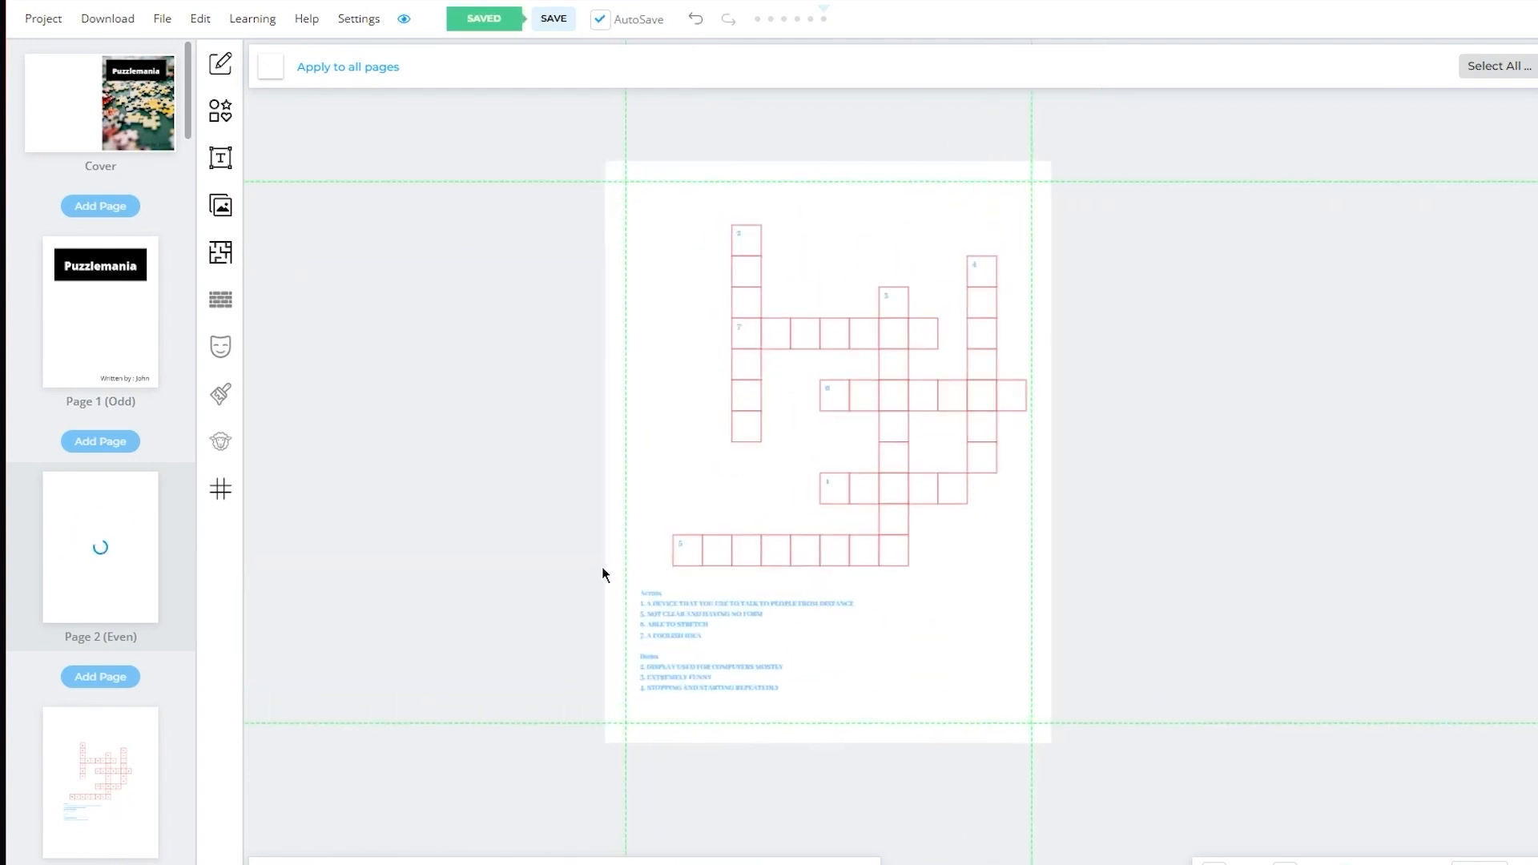
# Step: Check the Across and Down clues on Page 2 and view the solved crossword on Page 3
pyautogui.scroll(3, 602, 574)
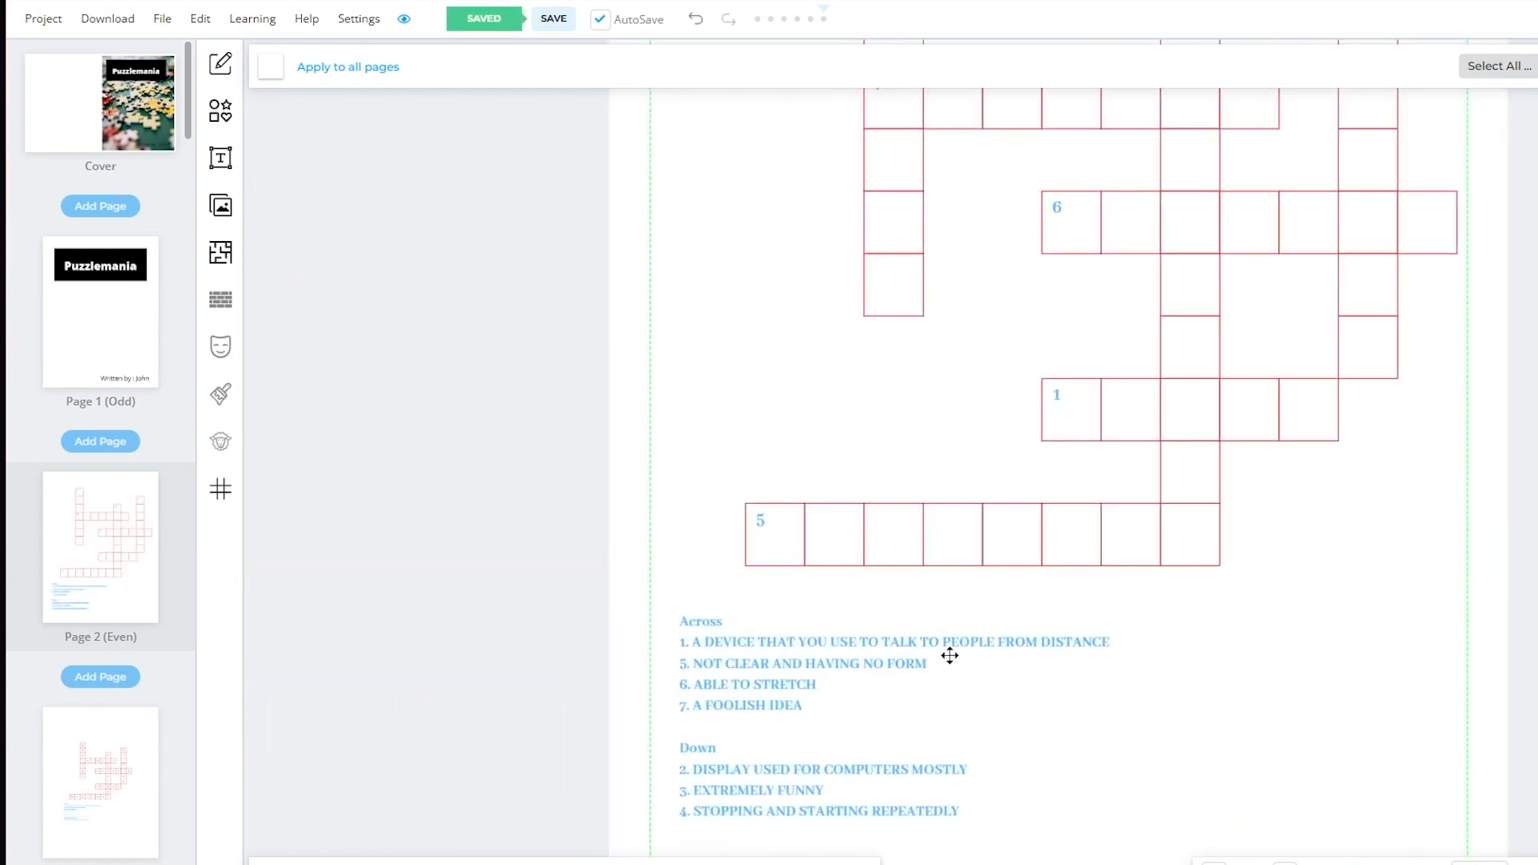
pyautogui.scroll(-1, 855, 560)
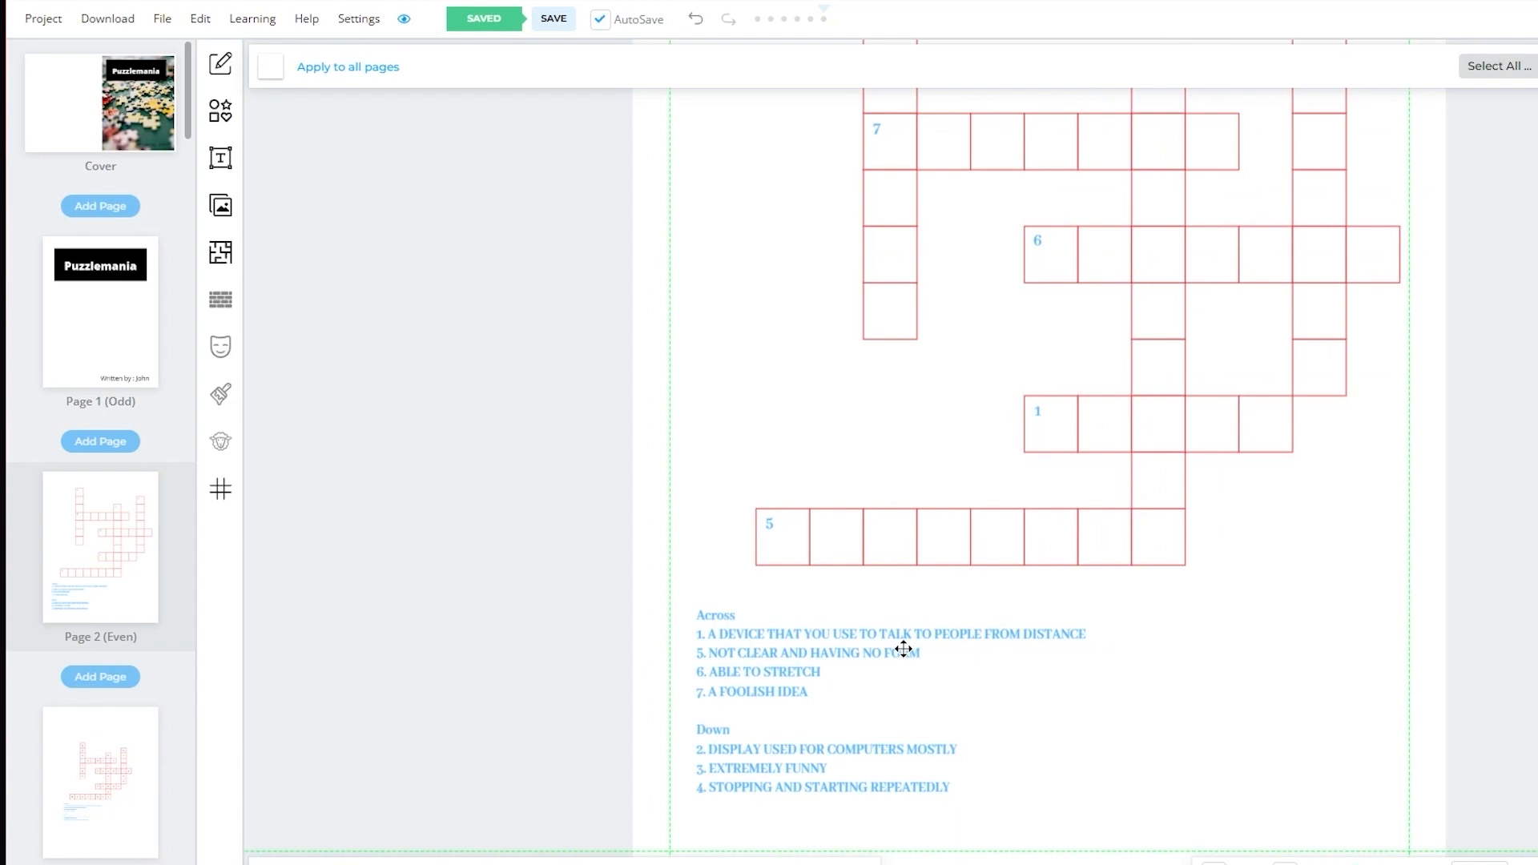
pyautogui.click(70, 742)
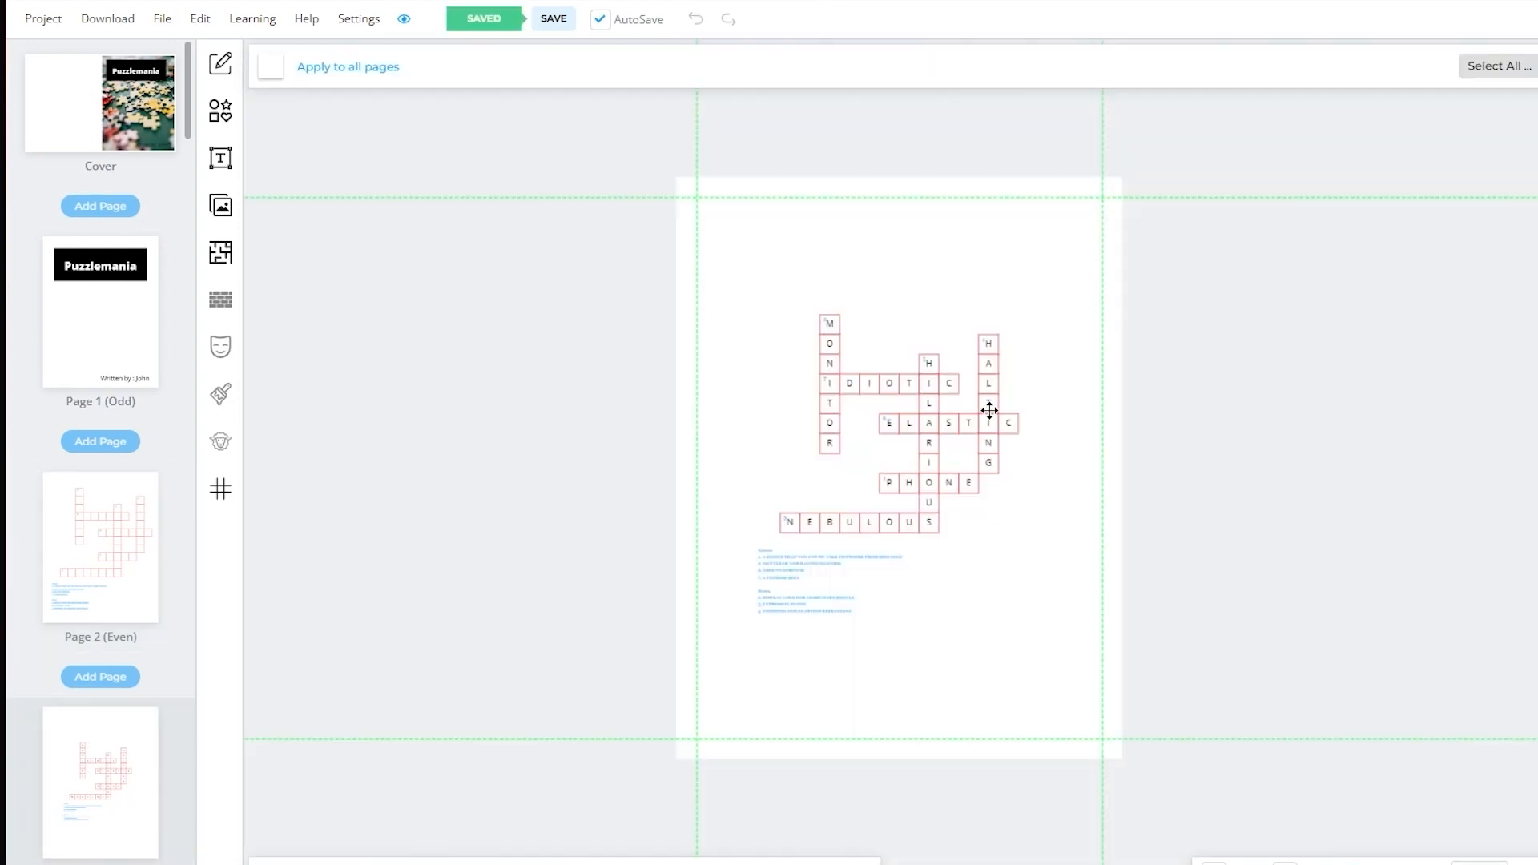
pyautogui.scroll(6, 965, 449)
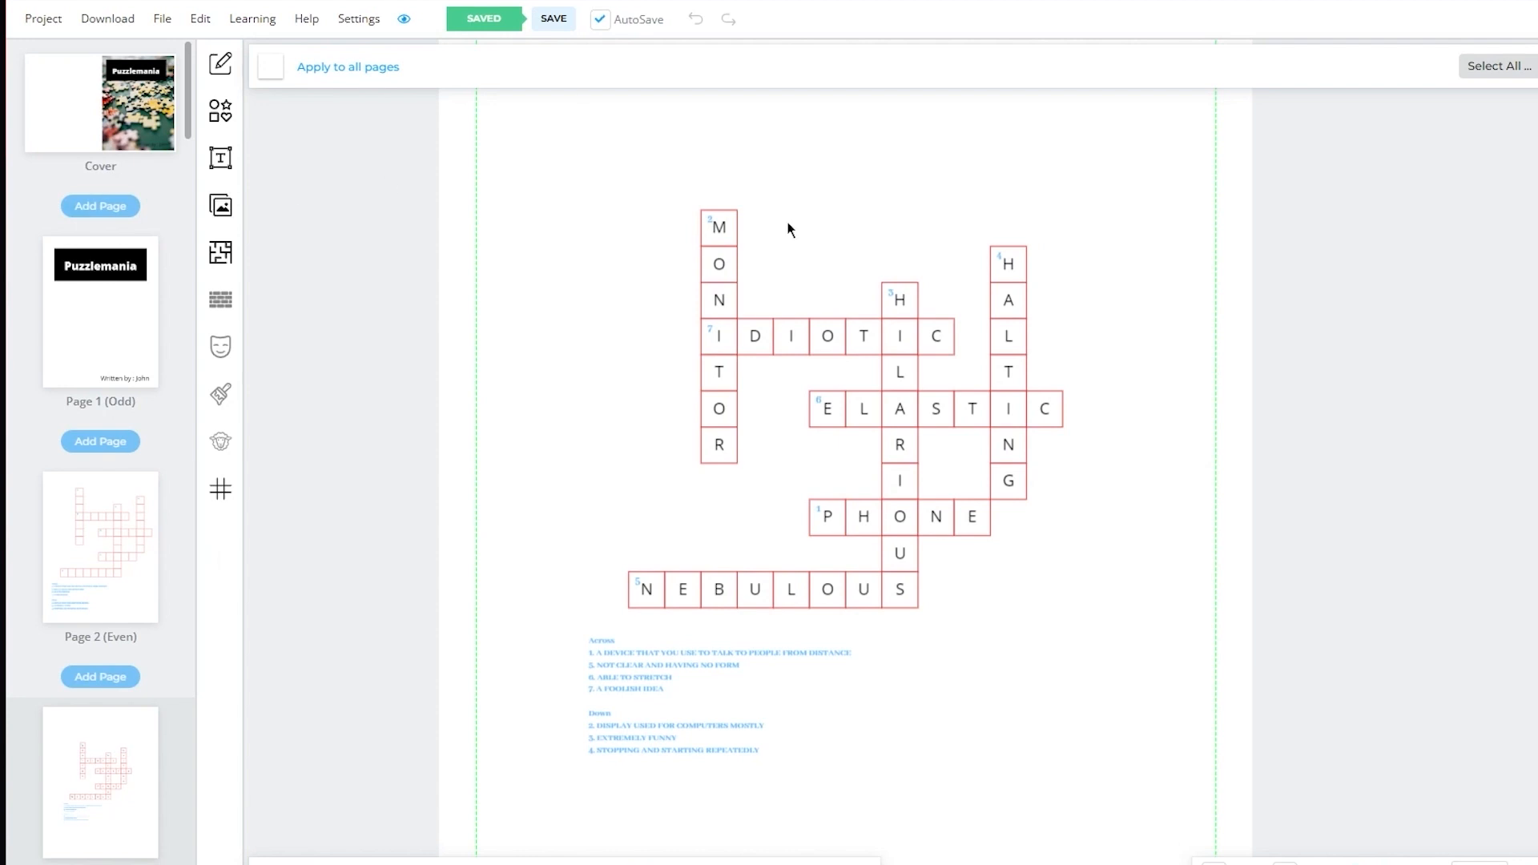
# Step: Try recoloring the Page 3 solution crossword's red grid lines black and open its blue clue color for editing
pyautogui.moveTo(890, 233); pyautogui.dragTo(883, 233)
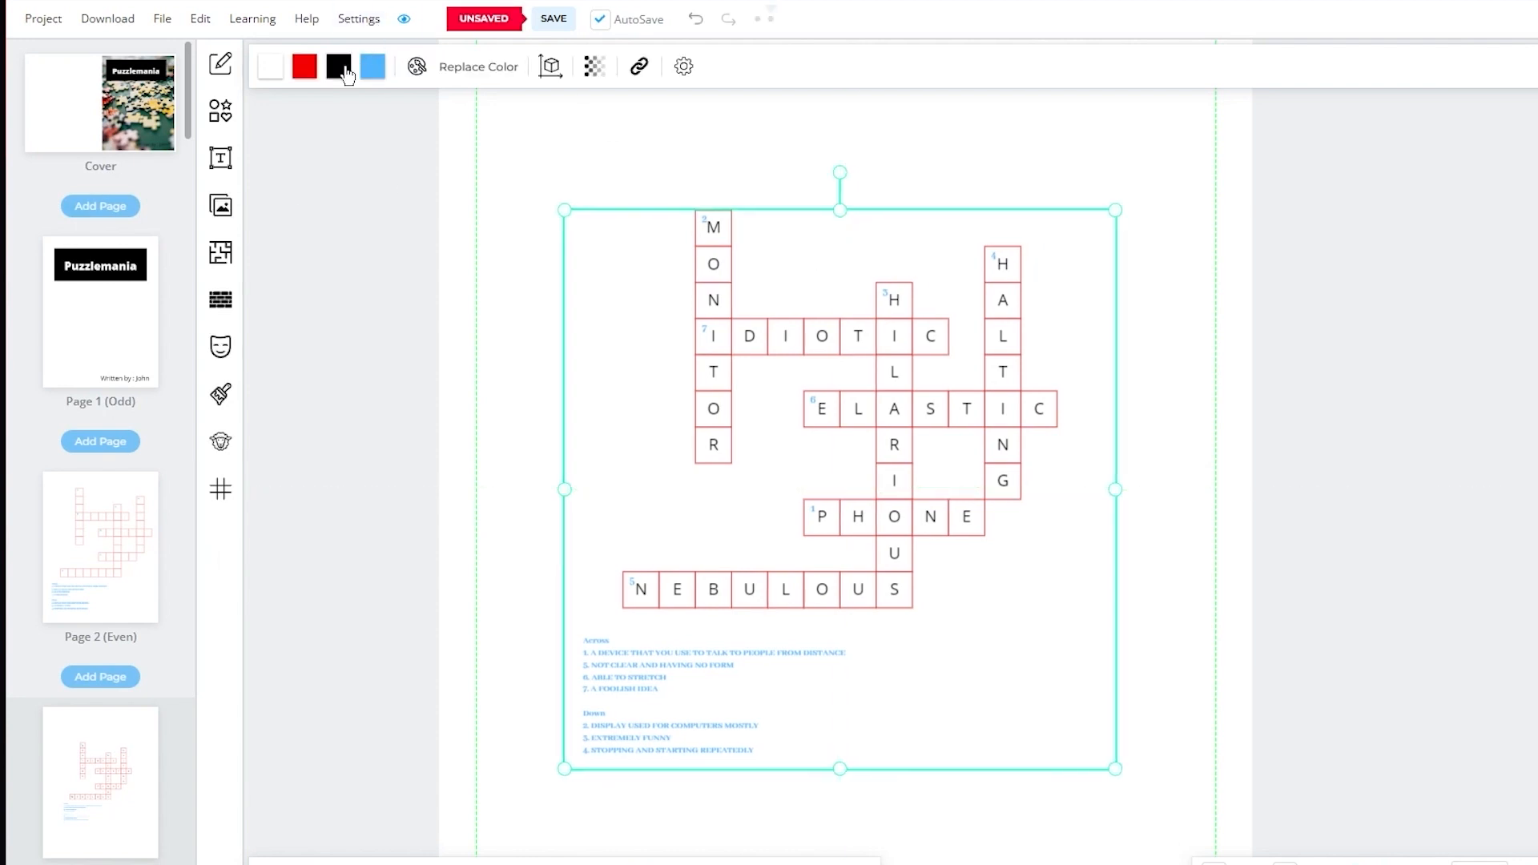
pyautogui.click(305, 66)
pyautogui.moveTo(456, 219)
pyautogui.mouseDown()
pyautogui.moveTo(260, 341)
pyautogui.moveTo(337, 296)
pyautogui.moveTo(102, 537)
pyautogui.mouseUp()
pyautogui.click(282, 576)
pyautogui.click(833, 438)
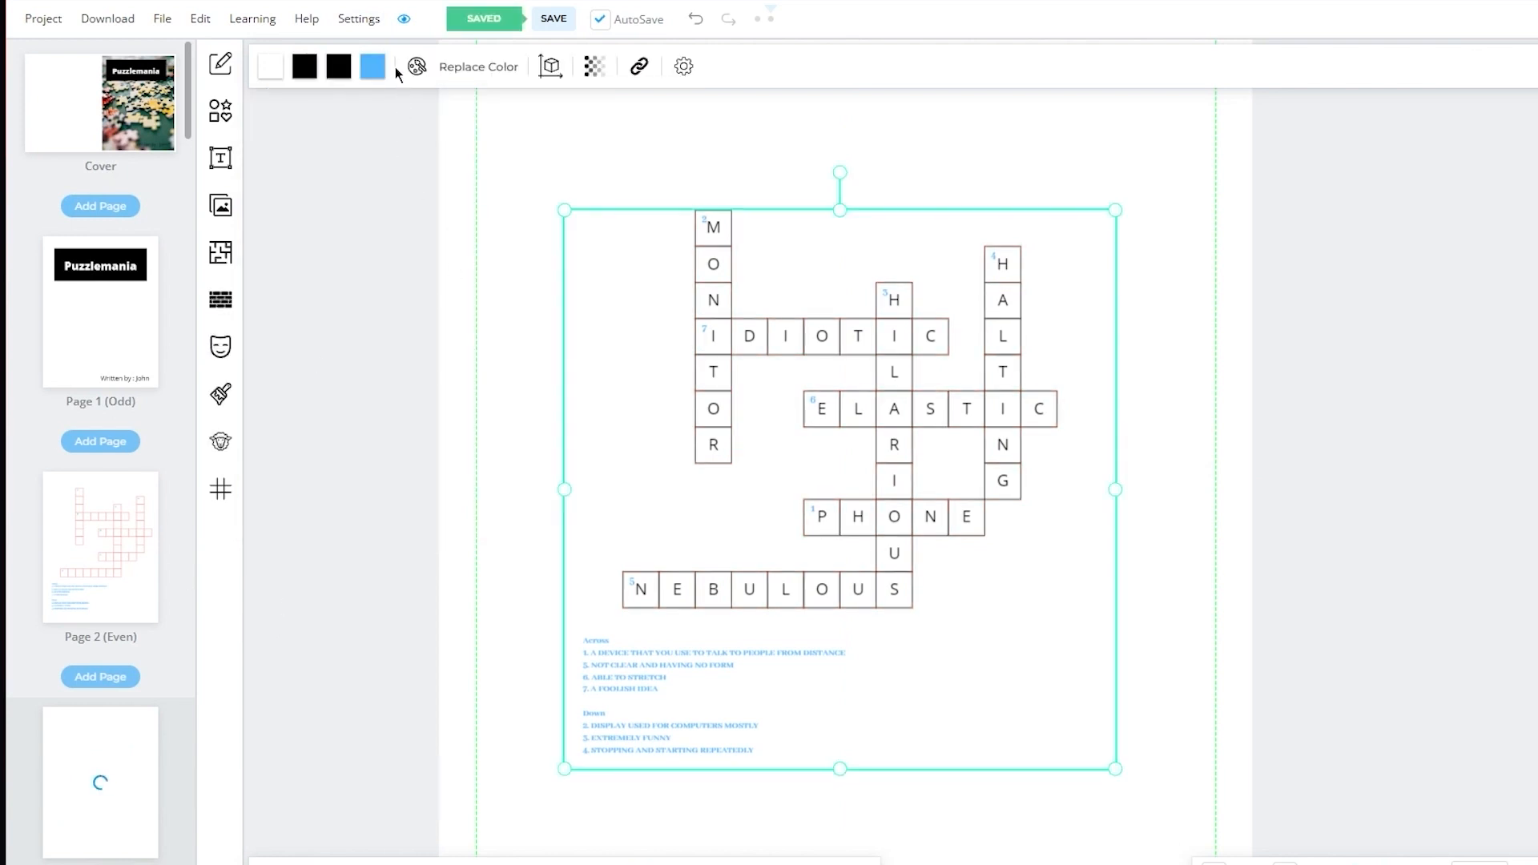
pyautogui.click(373, 65)
pyautogui.moveTo(437, 372); pyautogui.dragTo(501, 227)
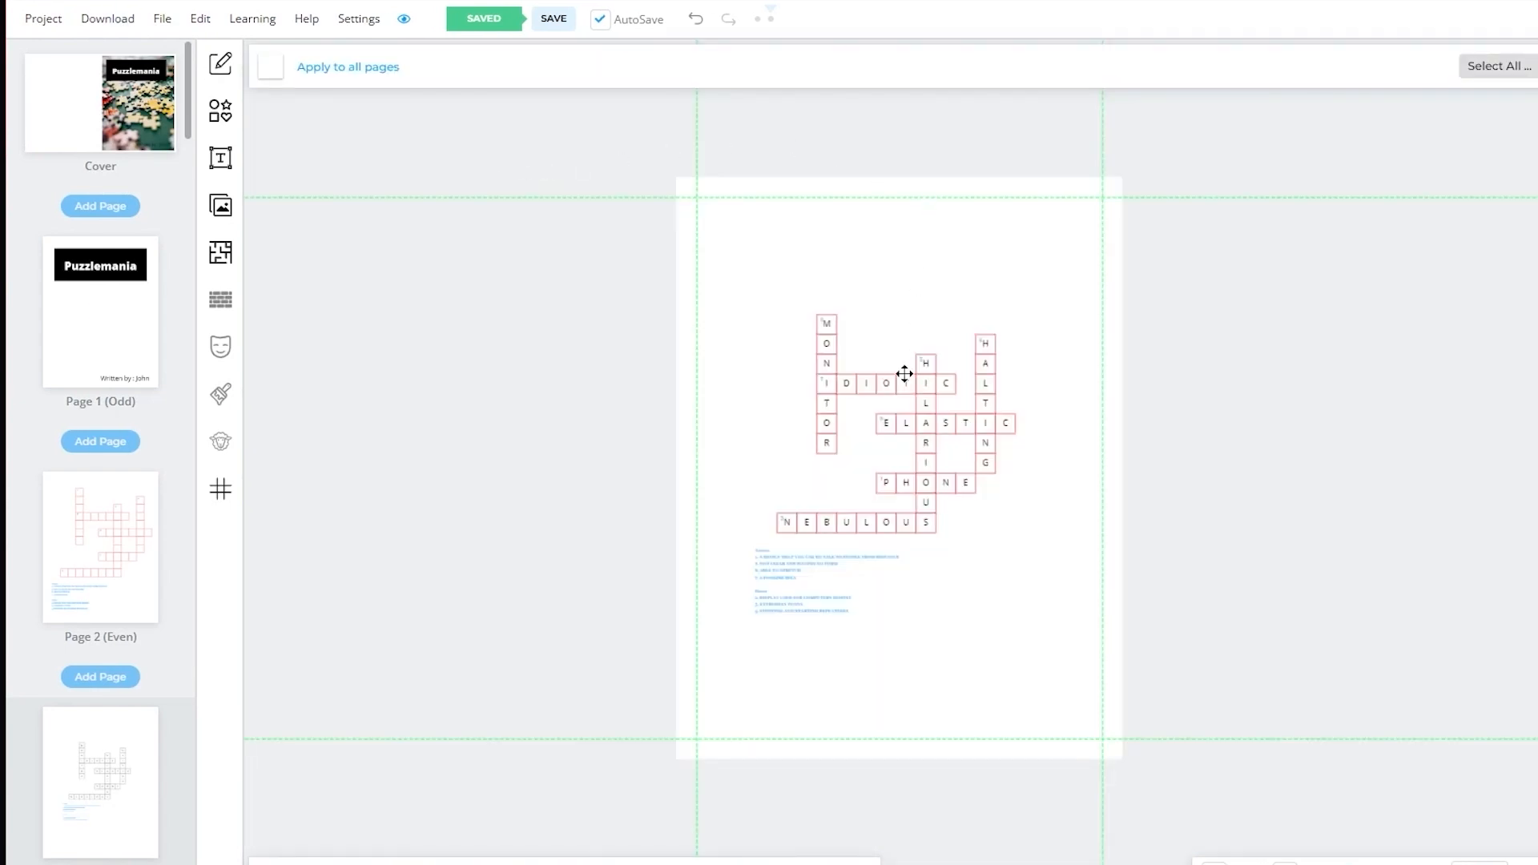
# Step: Select the solution crossword on Page 3 and dismiss the help tips for color replacement, position, opacity and object settings
pyautogui.click(914, 458)
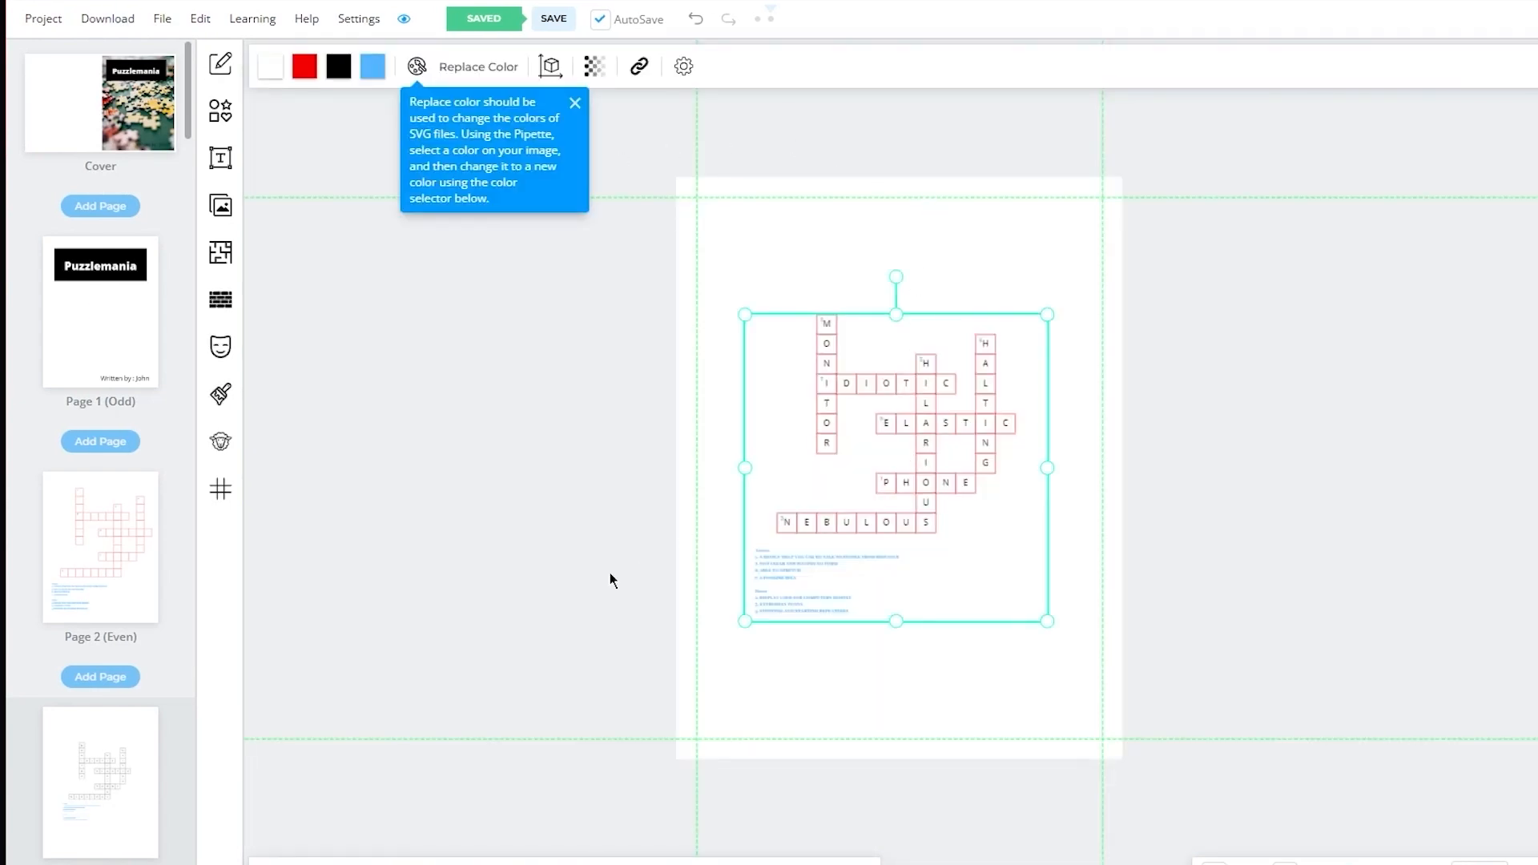
pyautogui.click(575, 102)
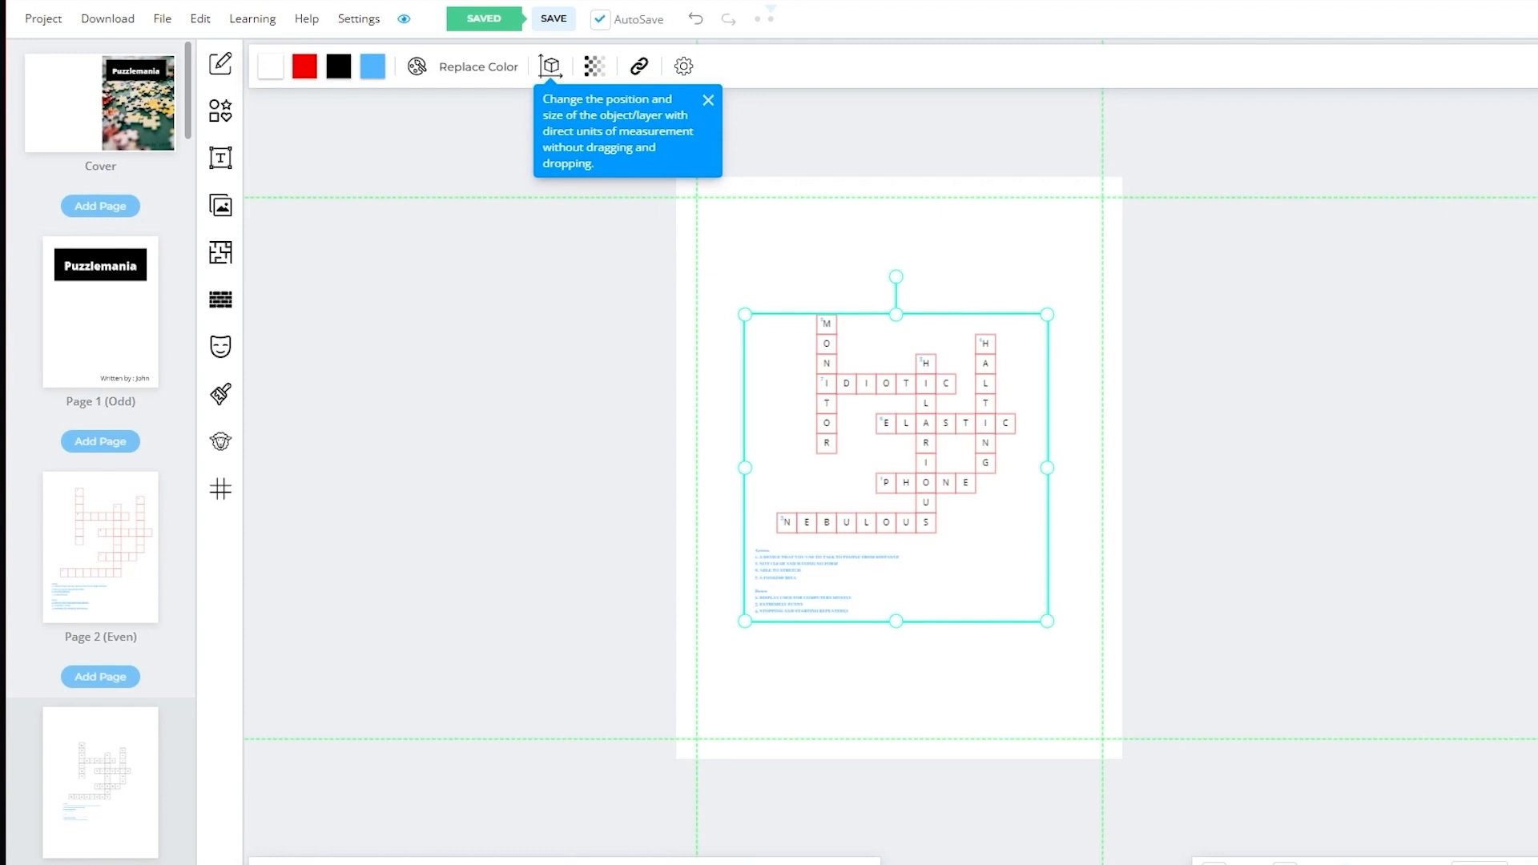
pyautogui.scroll(5, 948, 405)
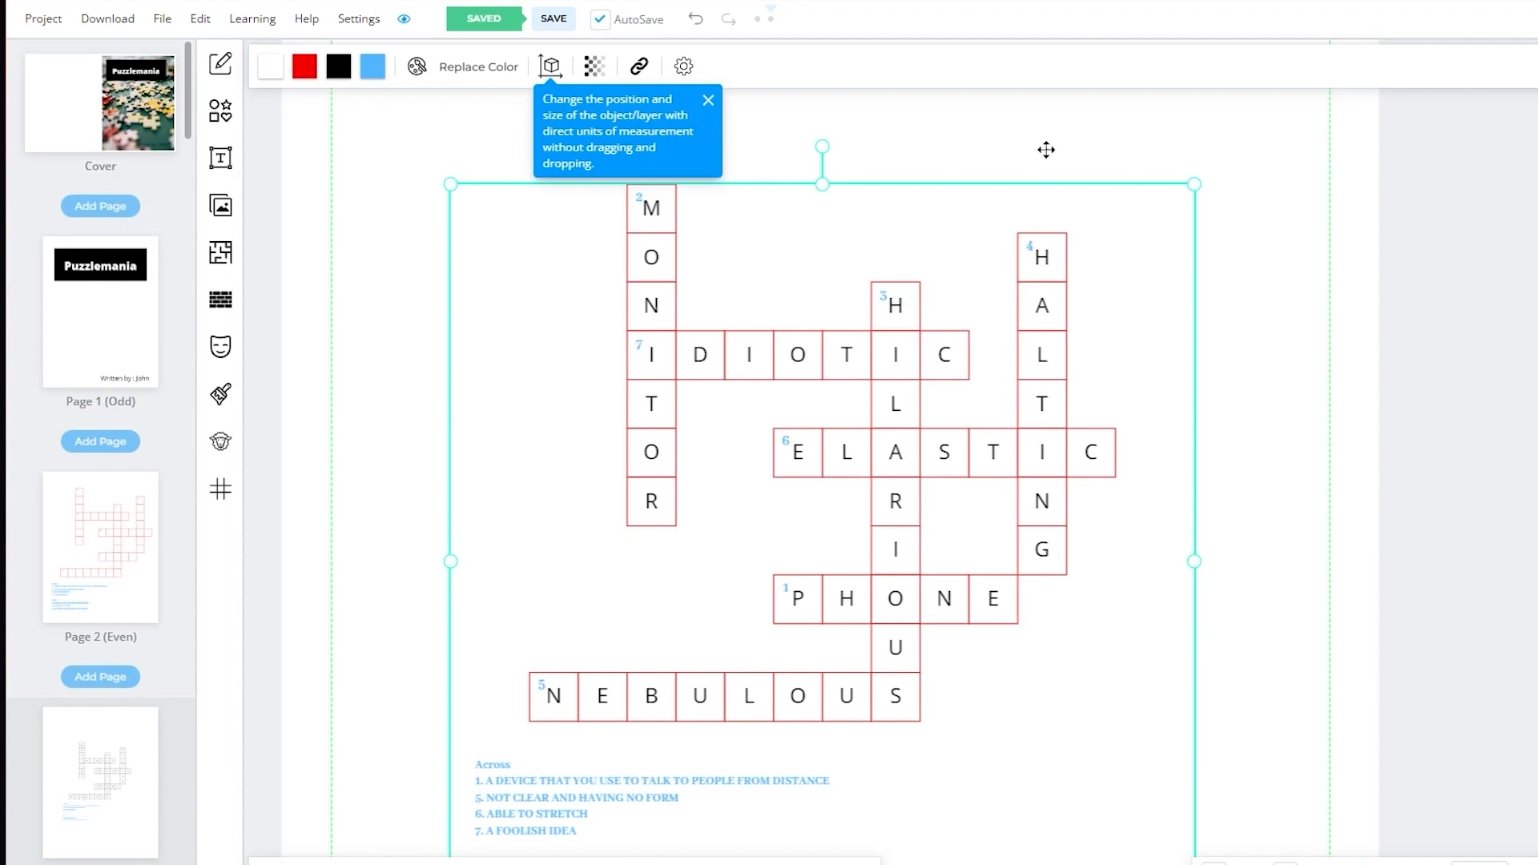
pyautogui.click(704, 98)
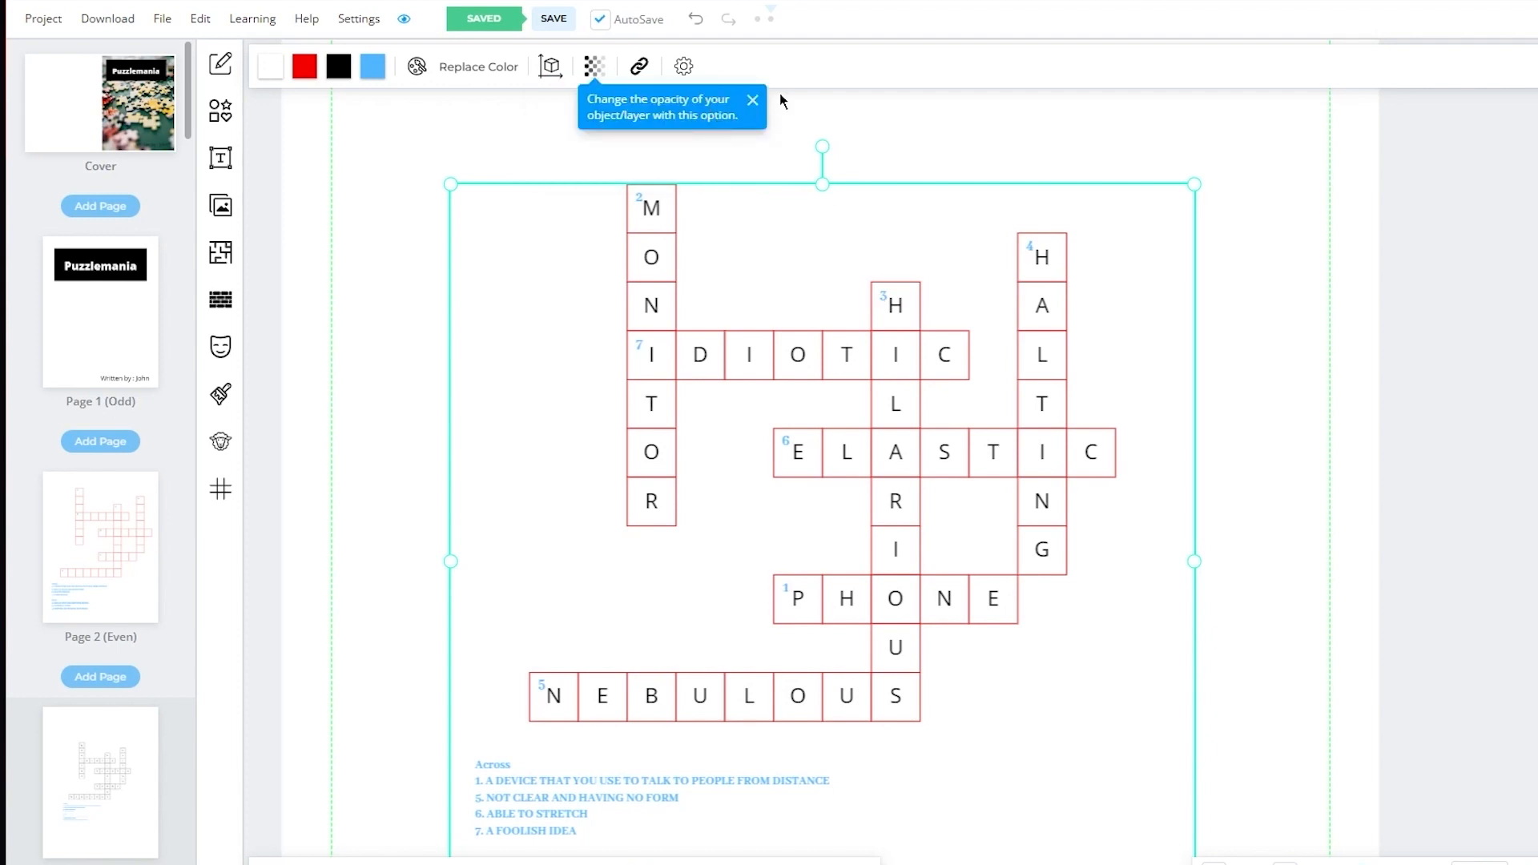
pyautogui.click(752, 99)
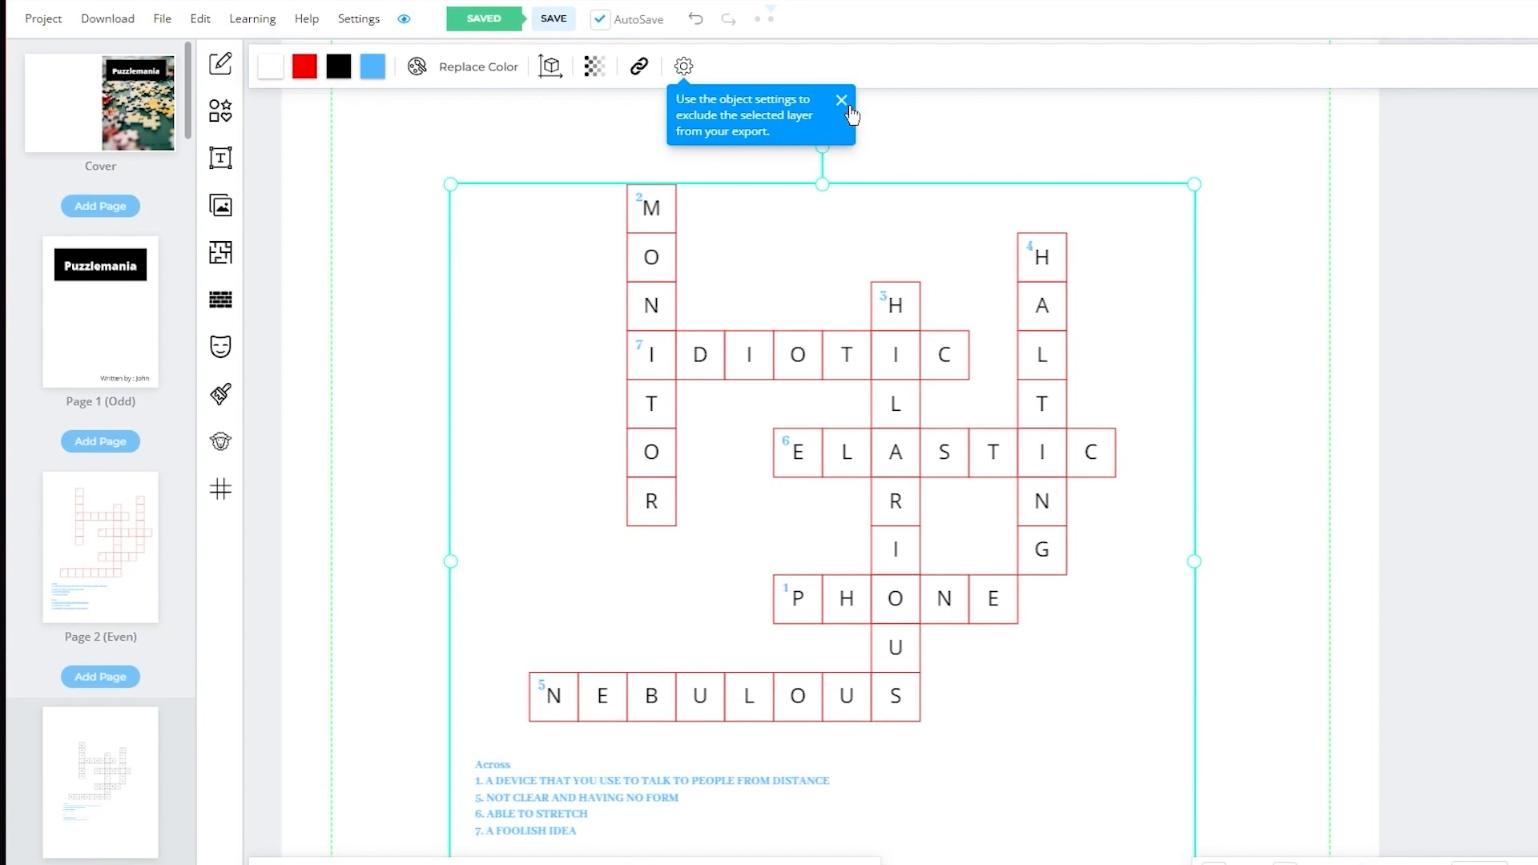
pyautogui.click(842, 100)
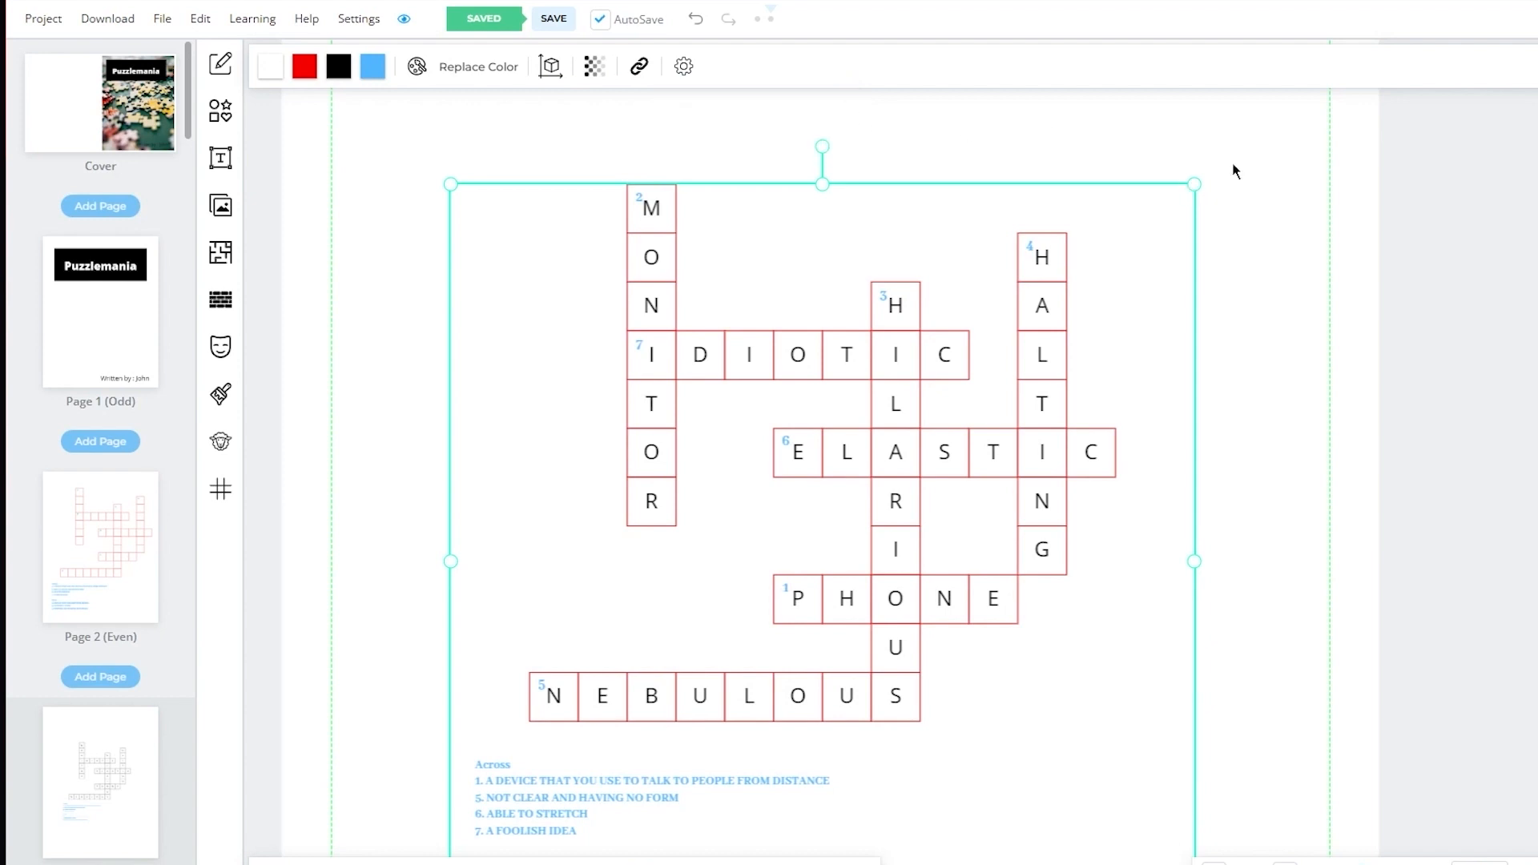
# Step: Choose the Sudoku interior template for the blank Page 4 and reset its options to default
pyautogui.scroll(-10, 126, 662)
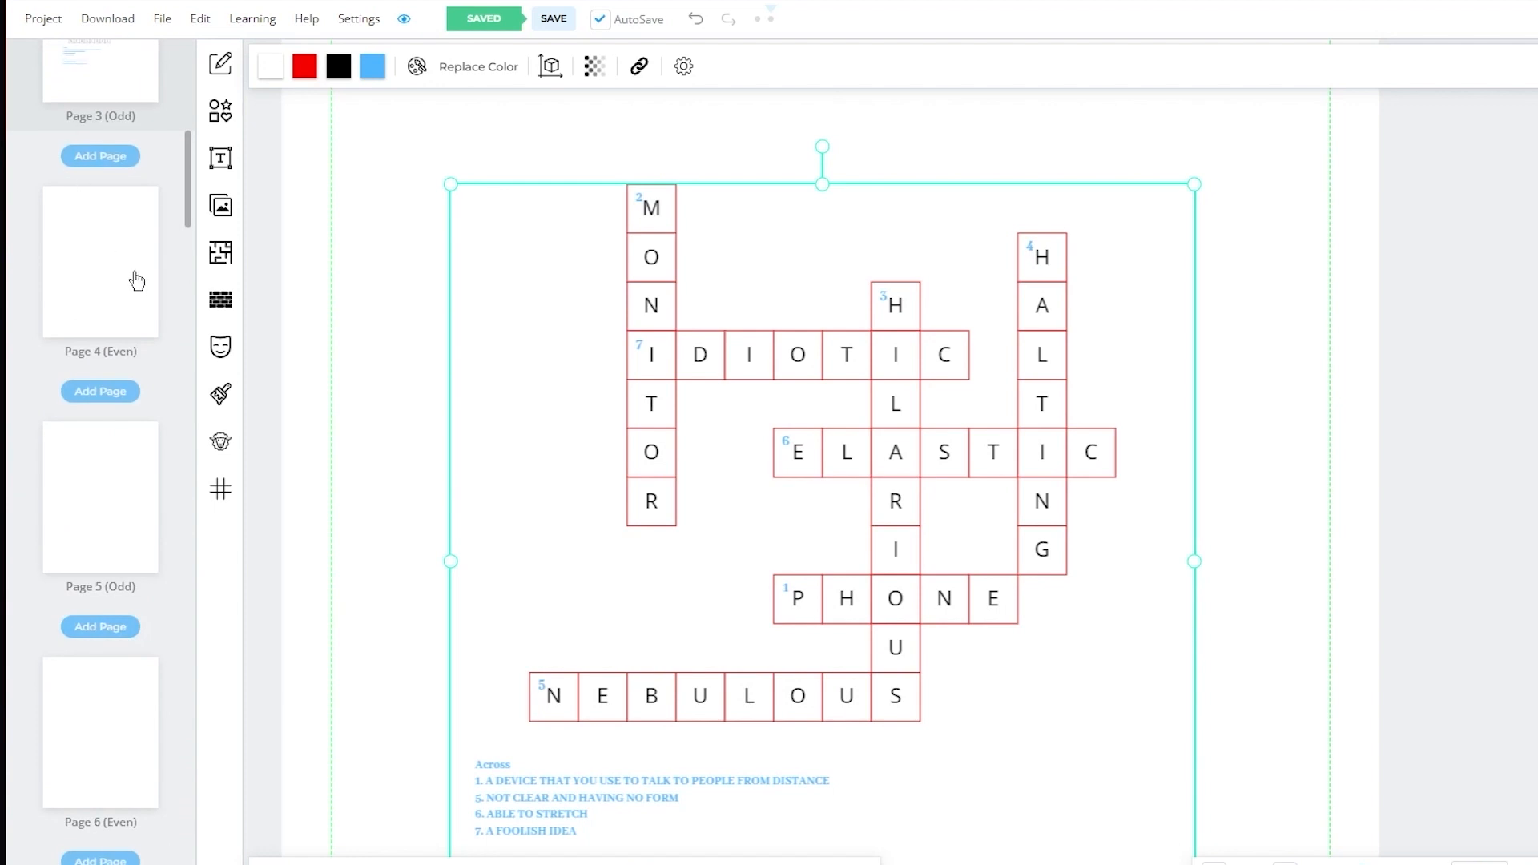
pyautogui.click(136, 281)
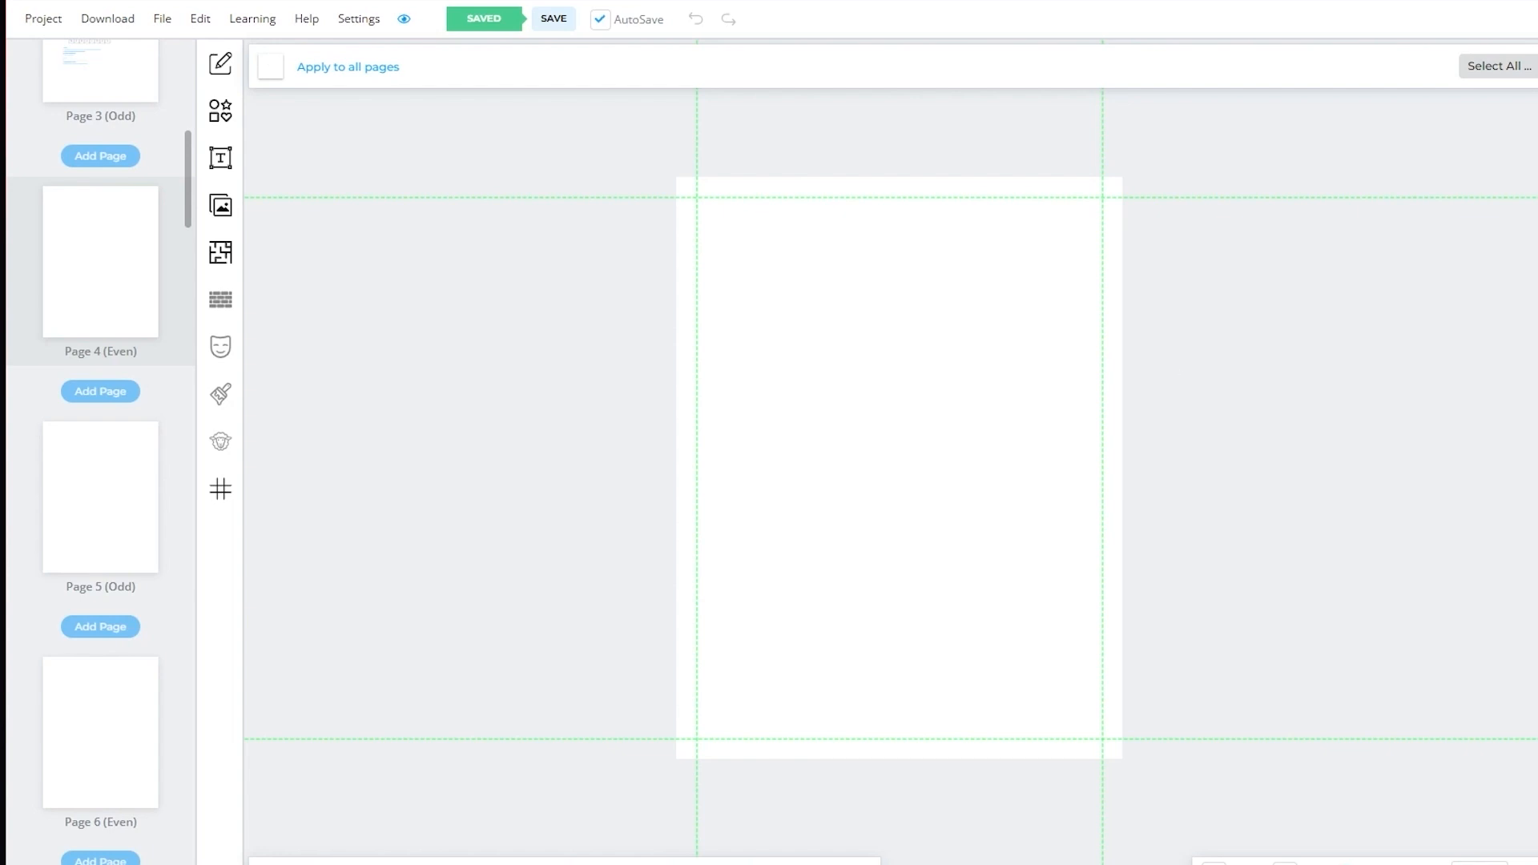
pyautogui.click(232, 257)
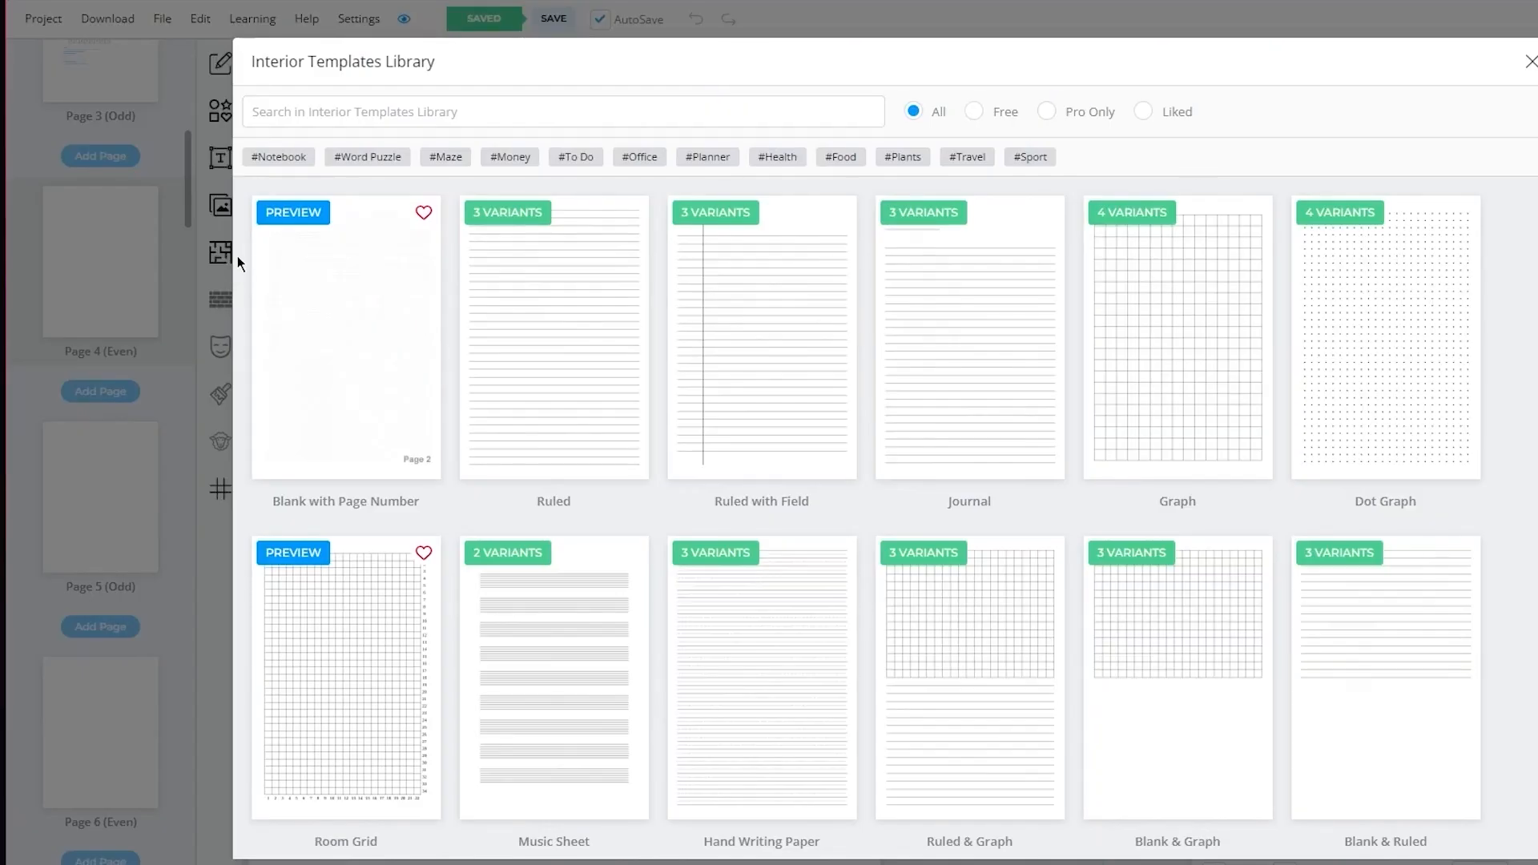
pyautogui.scroll(-10, 805, 240)
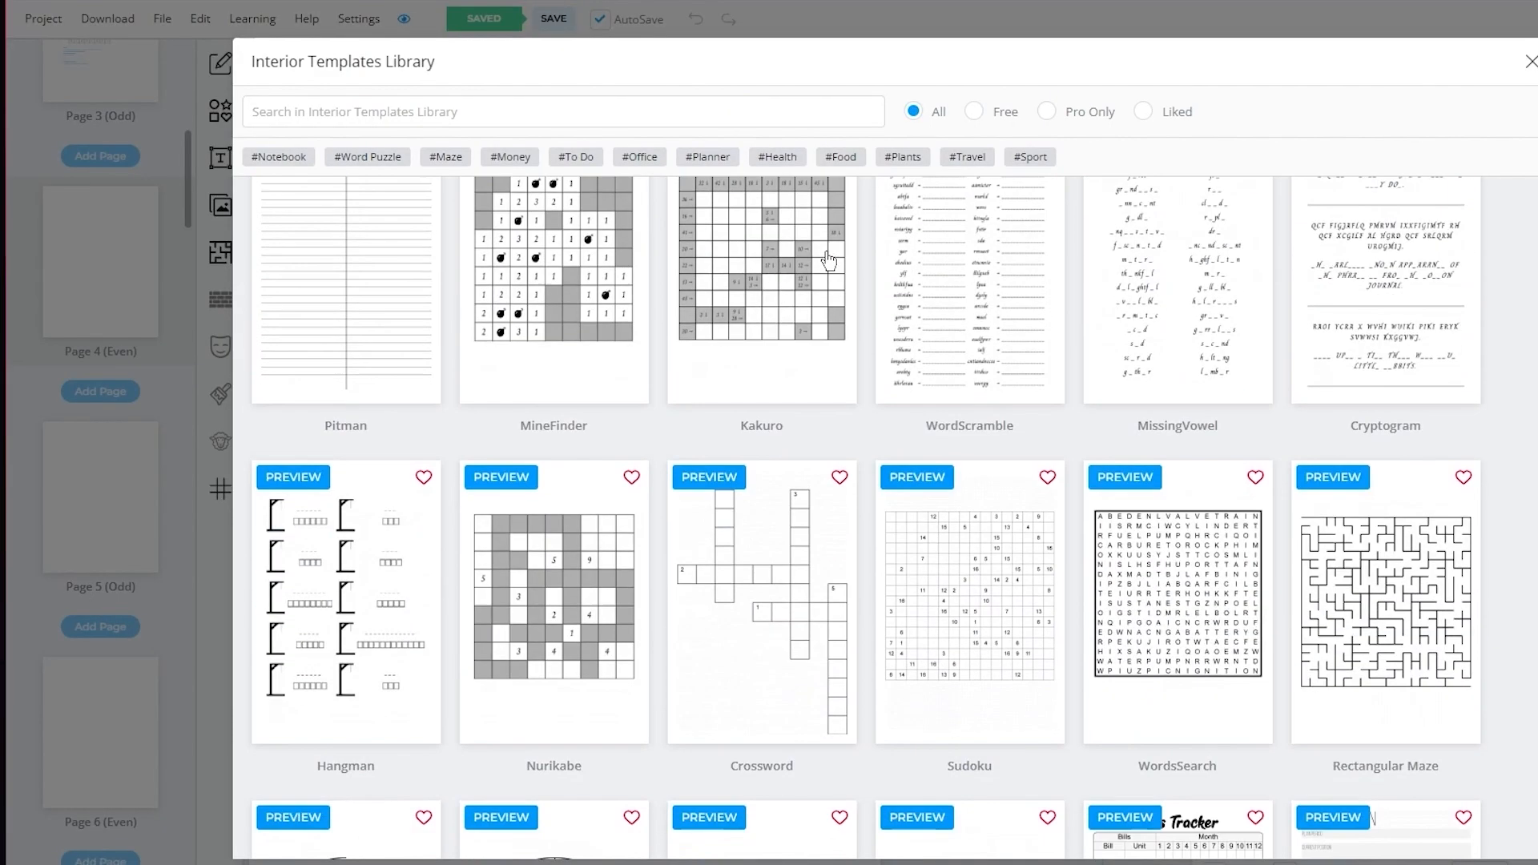
pyautogui.click(1003, 548)
pyautogui.click(1083, 287)
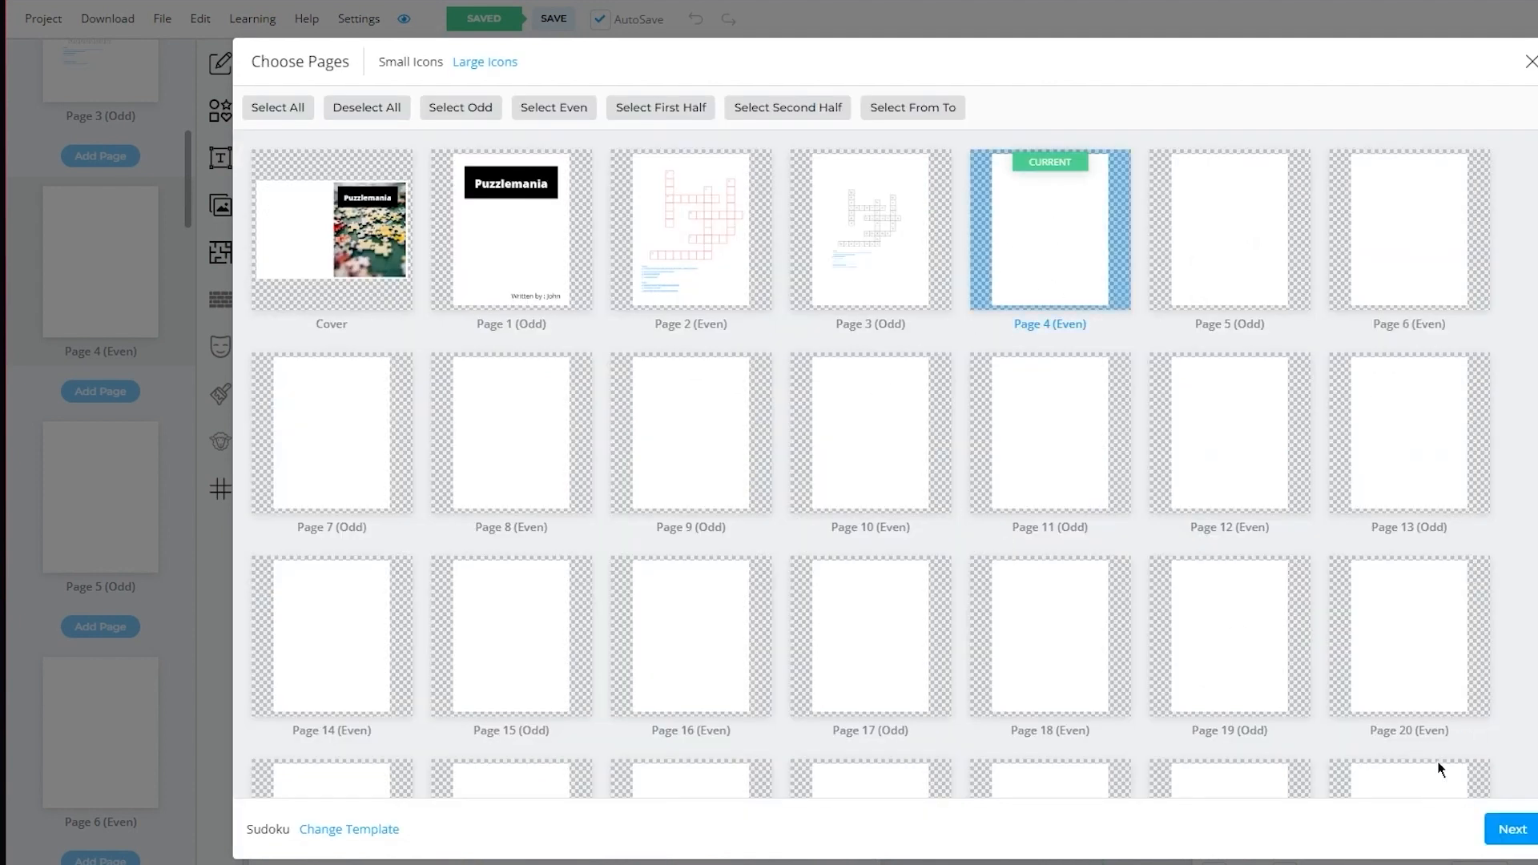
pyautogui.click(1510, 827)
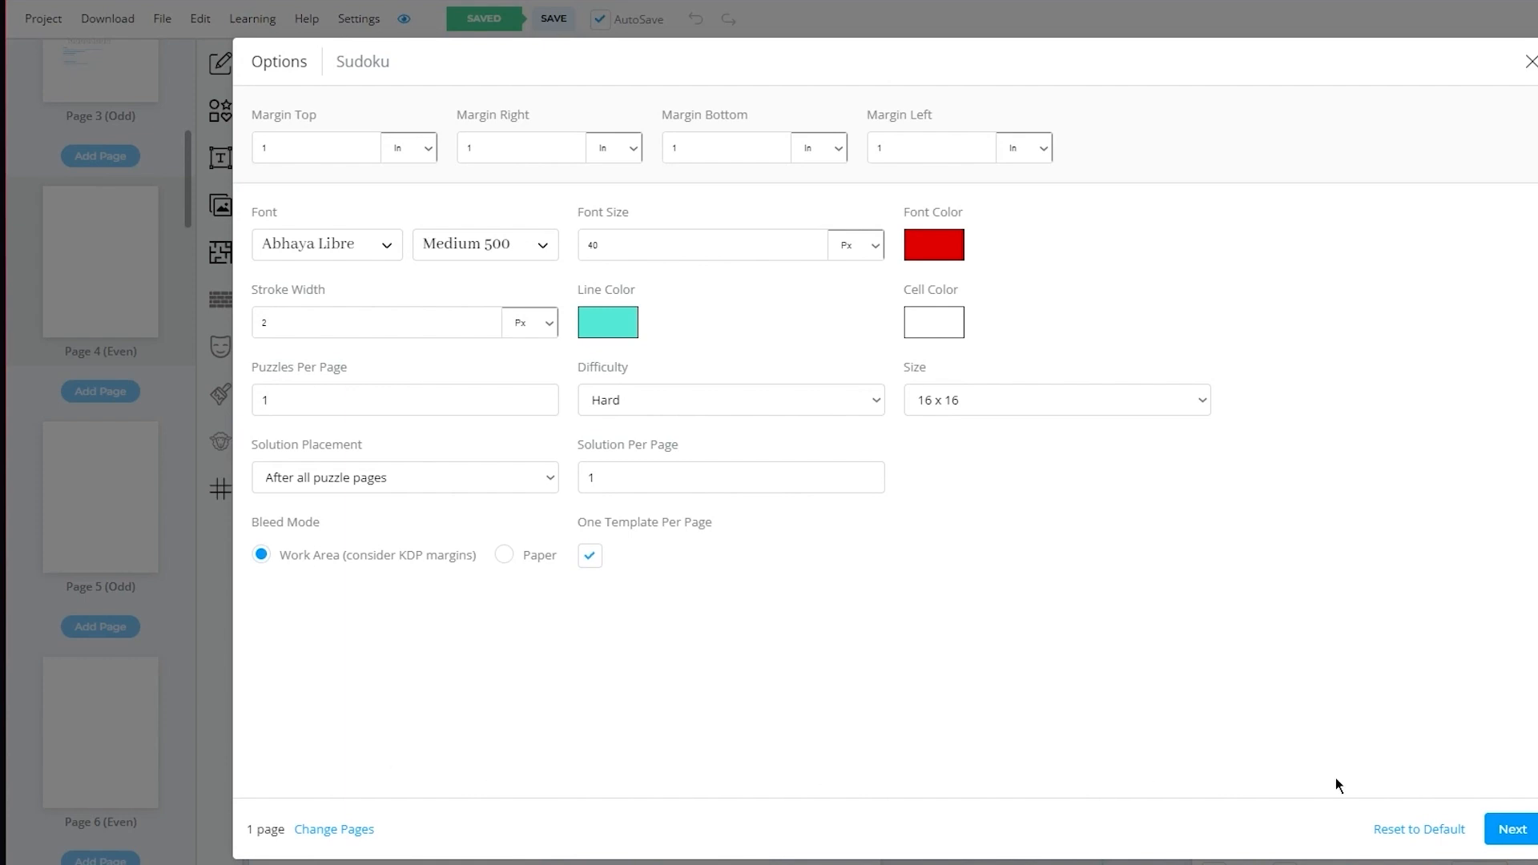
pyautogui.click(1407, 830)
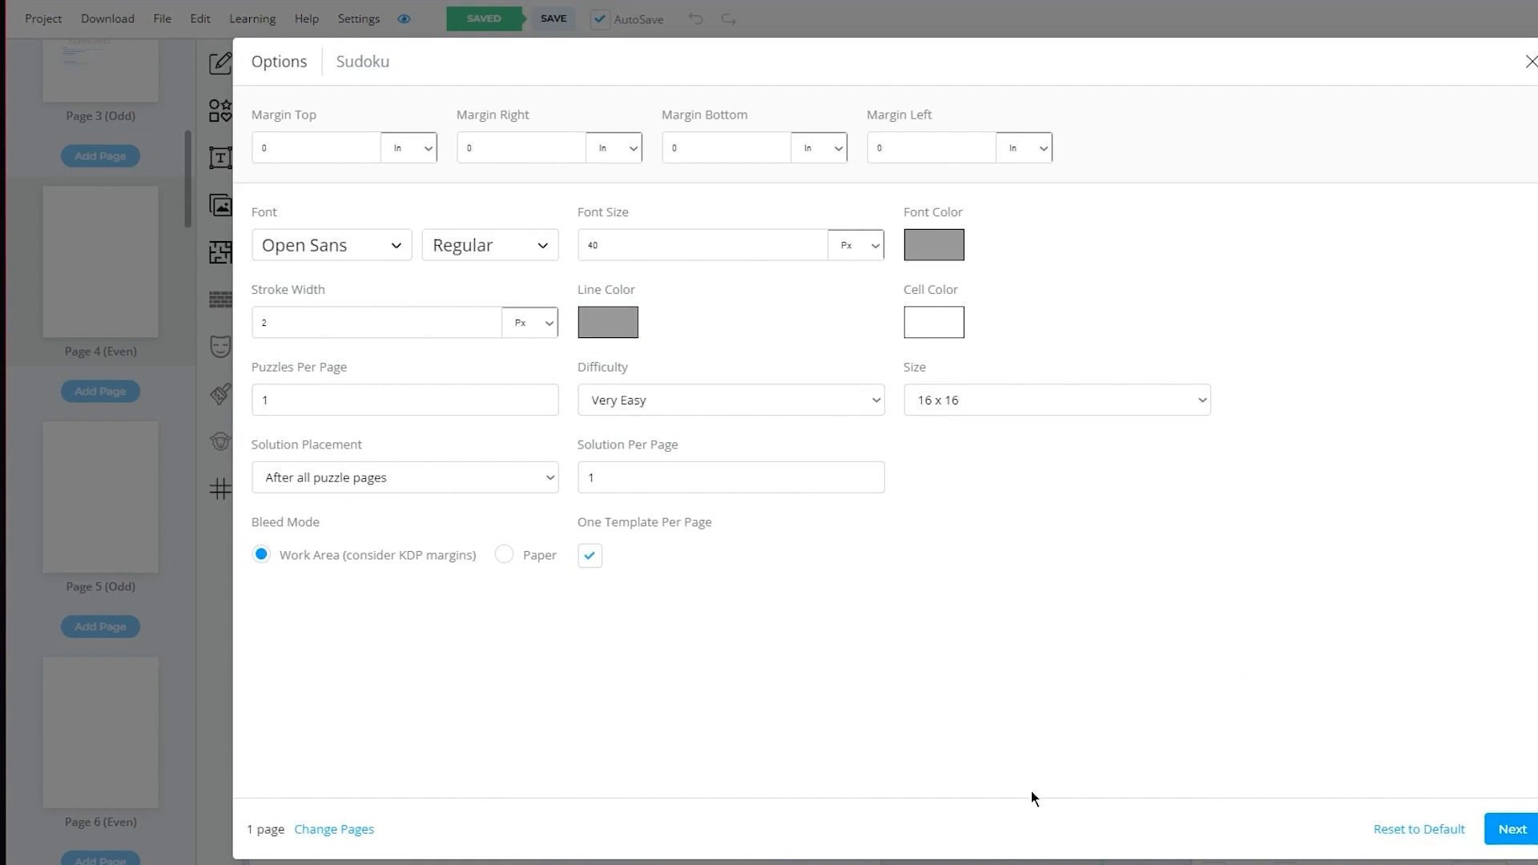
# Step: Extend the Sudoku template's page selection to cover Pages 4 through 13
pyautogui.click(336, 830)
pyautogui.click(1285, 258)
pyautogui.click(1446, 250)
pyautogui.click(297, 510)
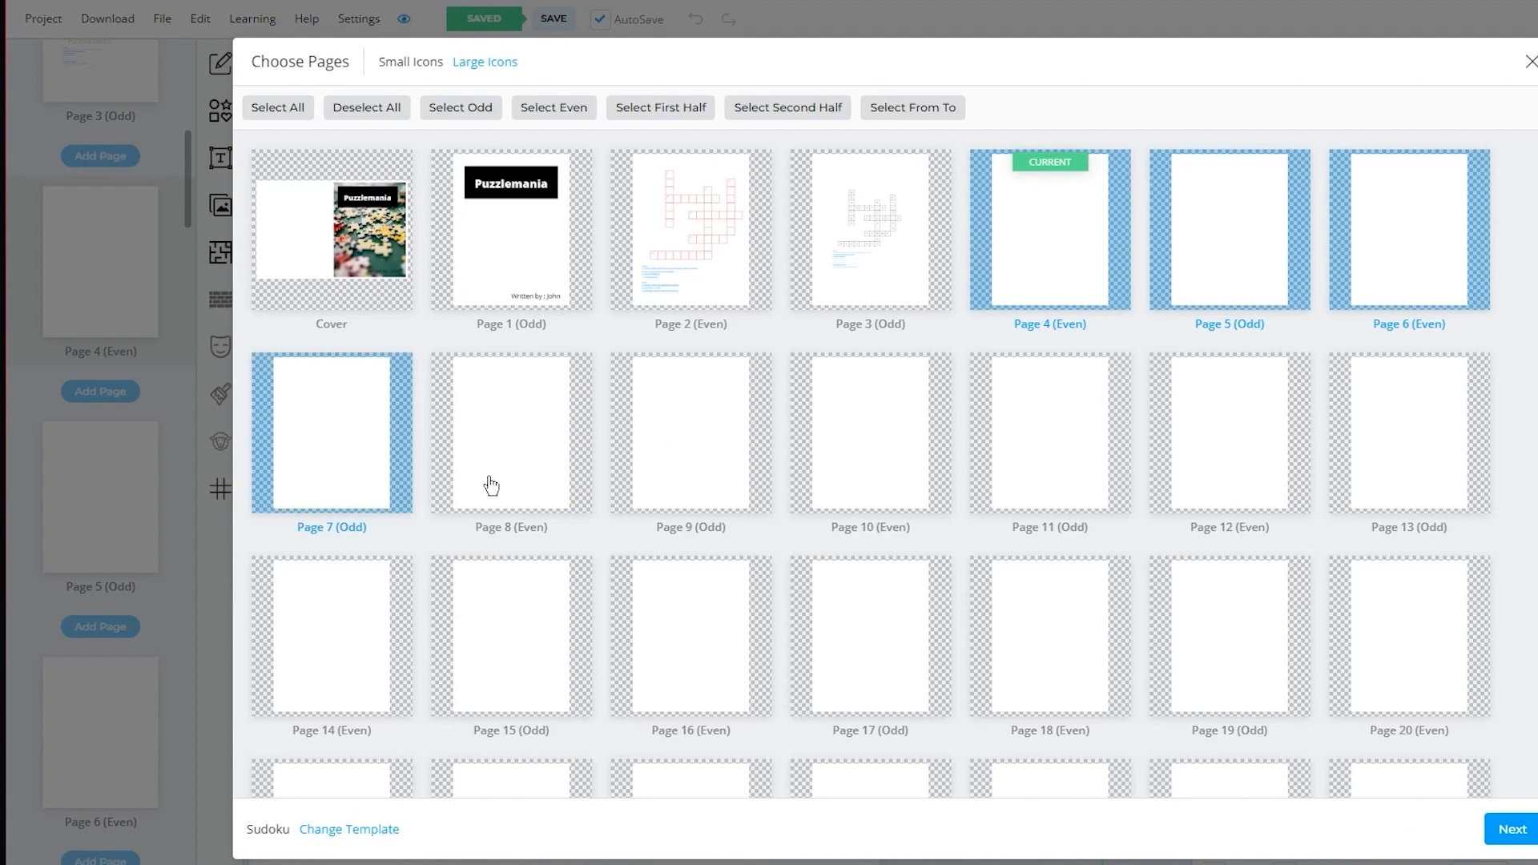
pyautogui.click(491, 485)
pyautogui.click(711, 484)
pyautogui.click(911, 478)
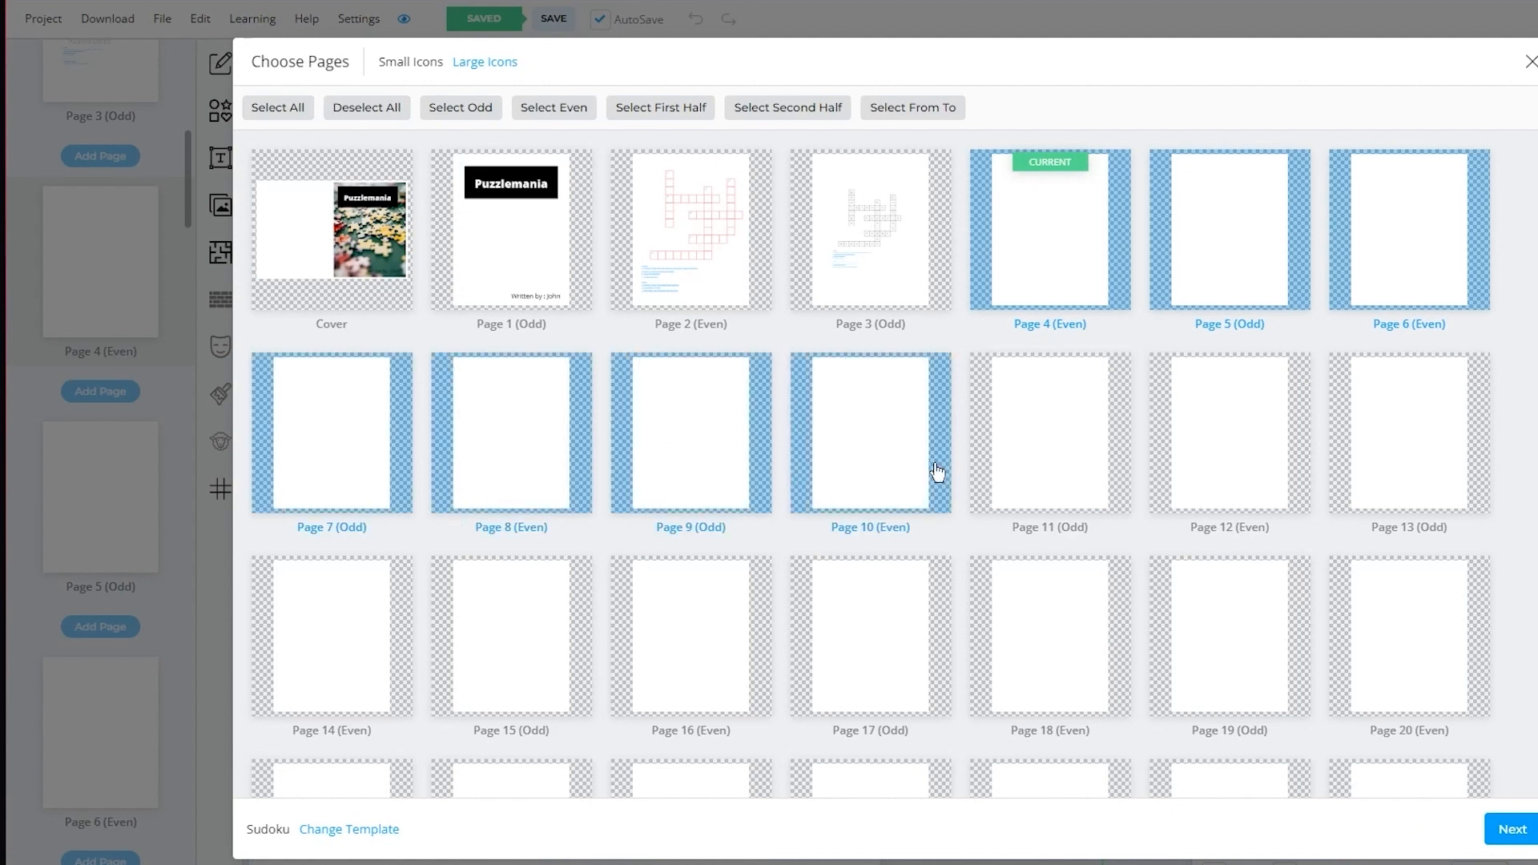
pyautogui.click(1050, 476)
pyautogui.click(1209, 476)
pyautogui.click(1414, 477)
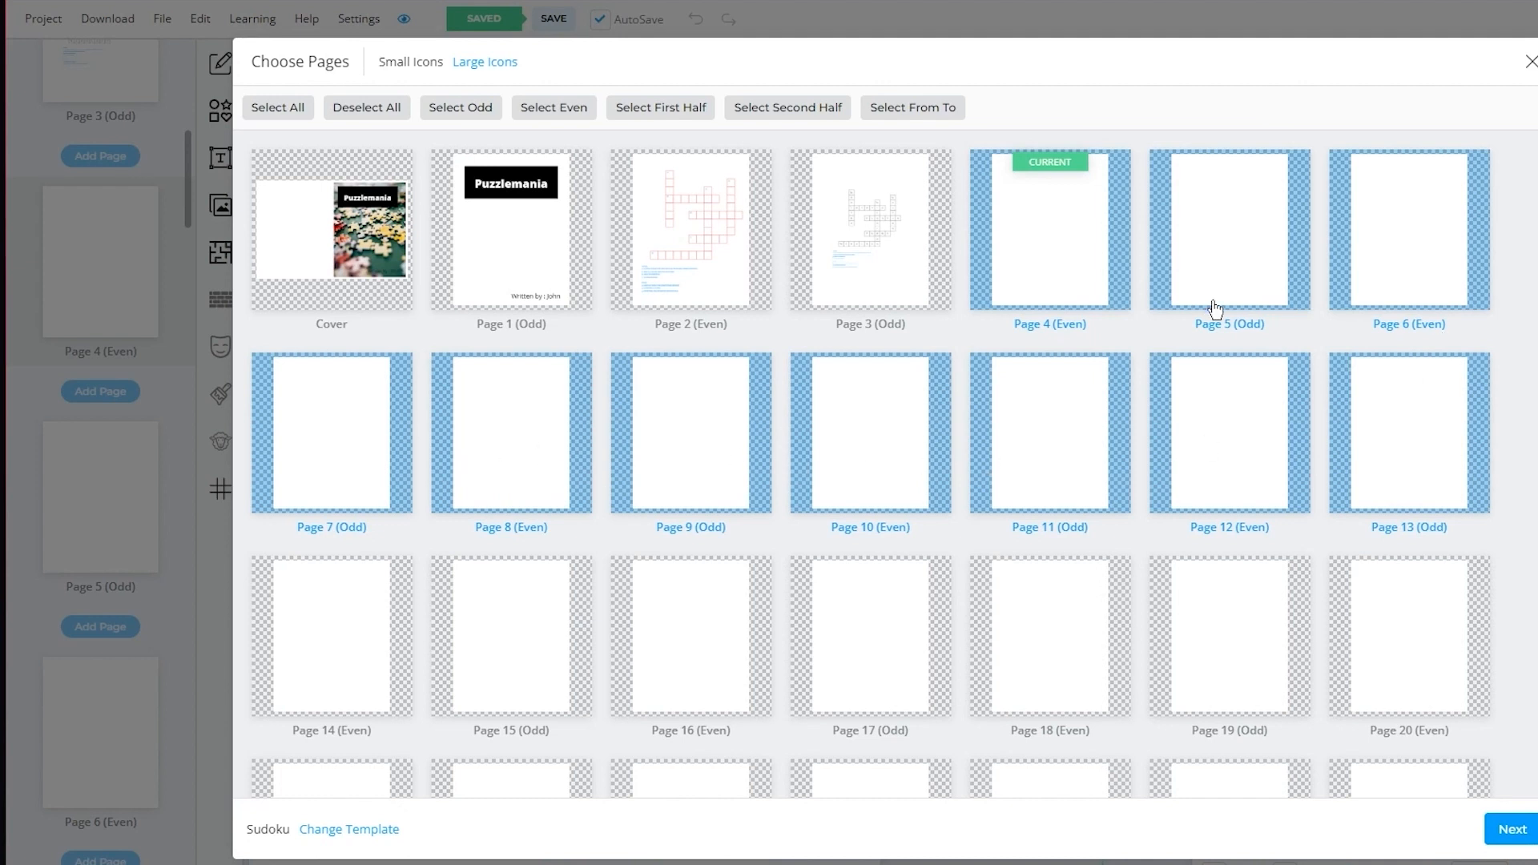
pyautogui.click(1511, 830)
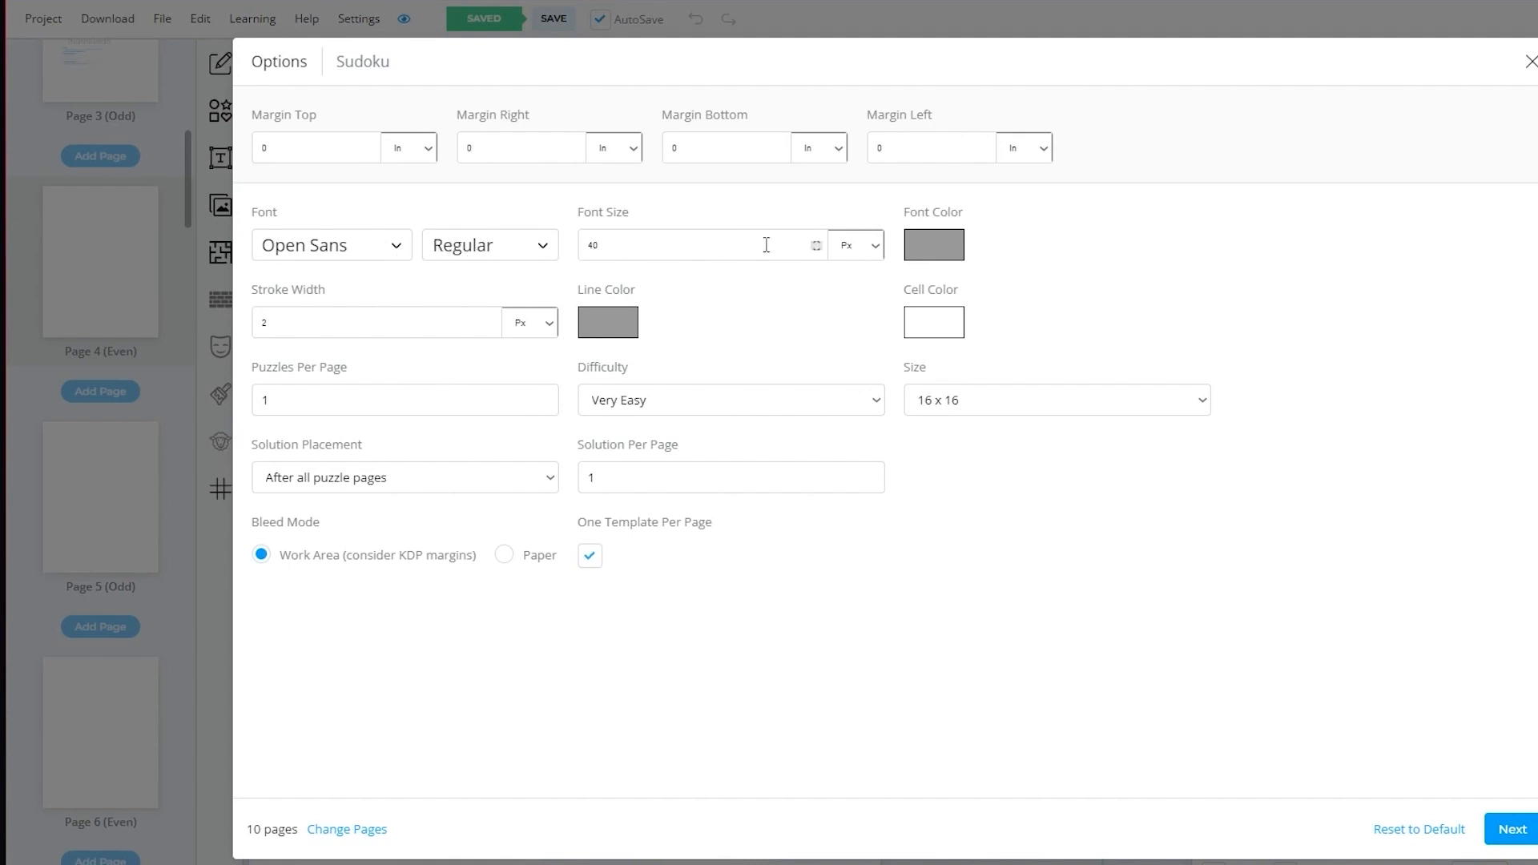
pyautogui.click(942, 242)
pyautogui.moveTo(1017, 331); pyautogui.dragTo(1283, 404)
pyautogui.click(1061, 401)
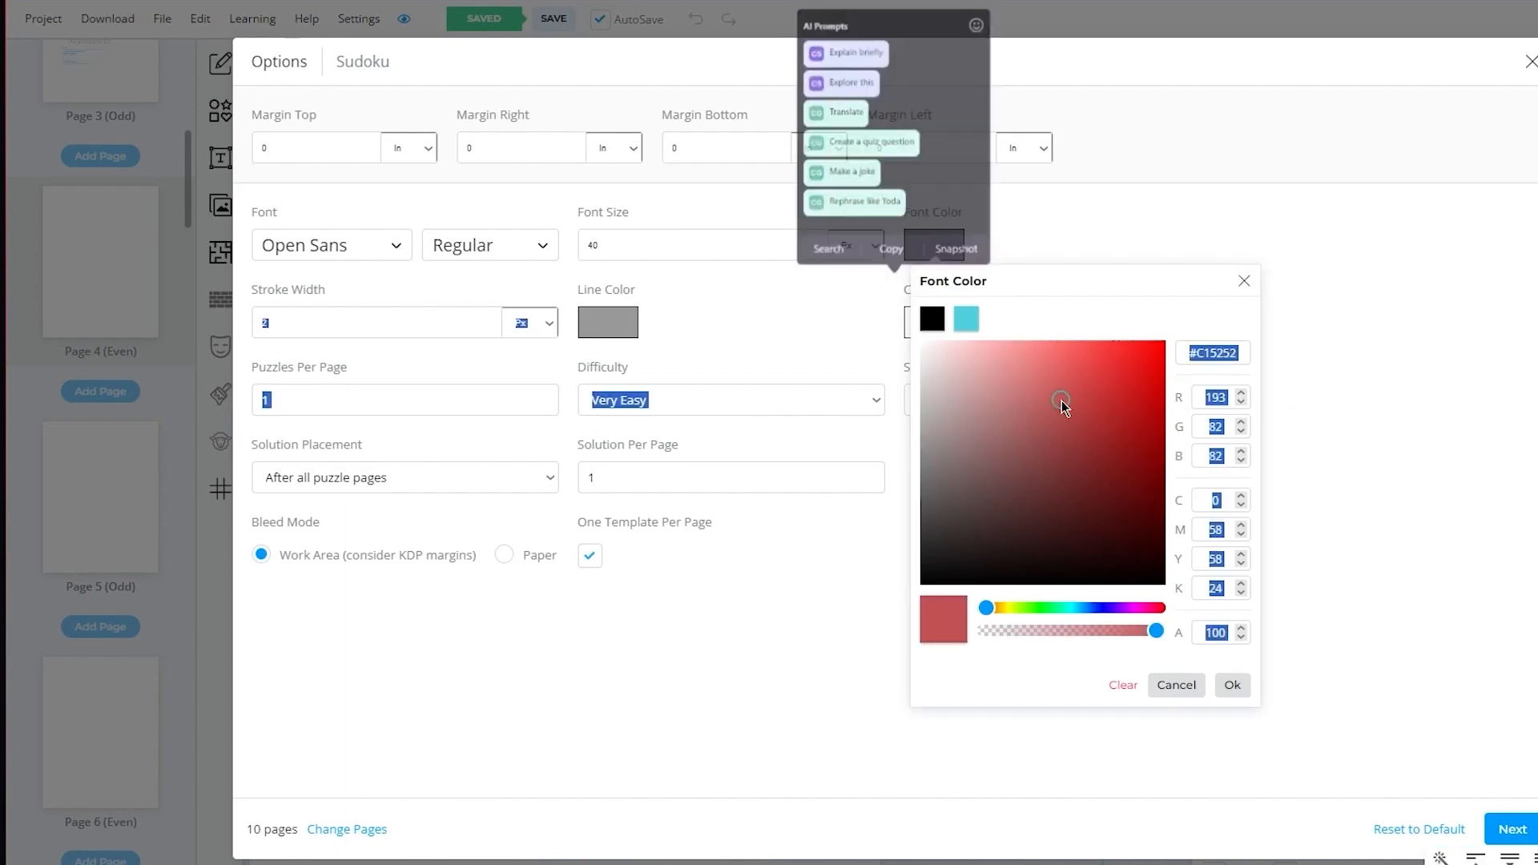
pyautogui.click(1279, 344)
pyautogui.click(925, 253)
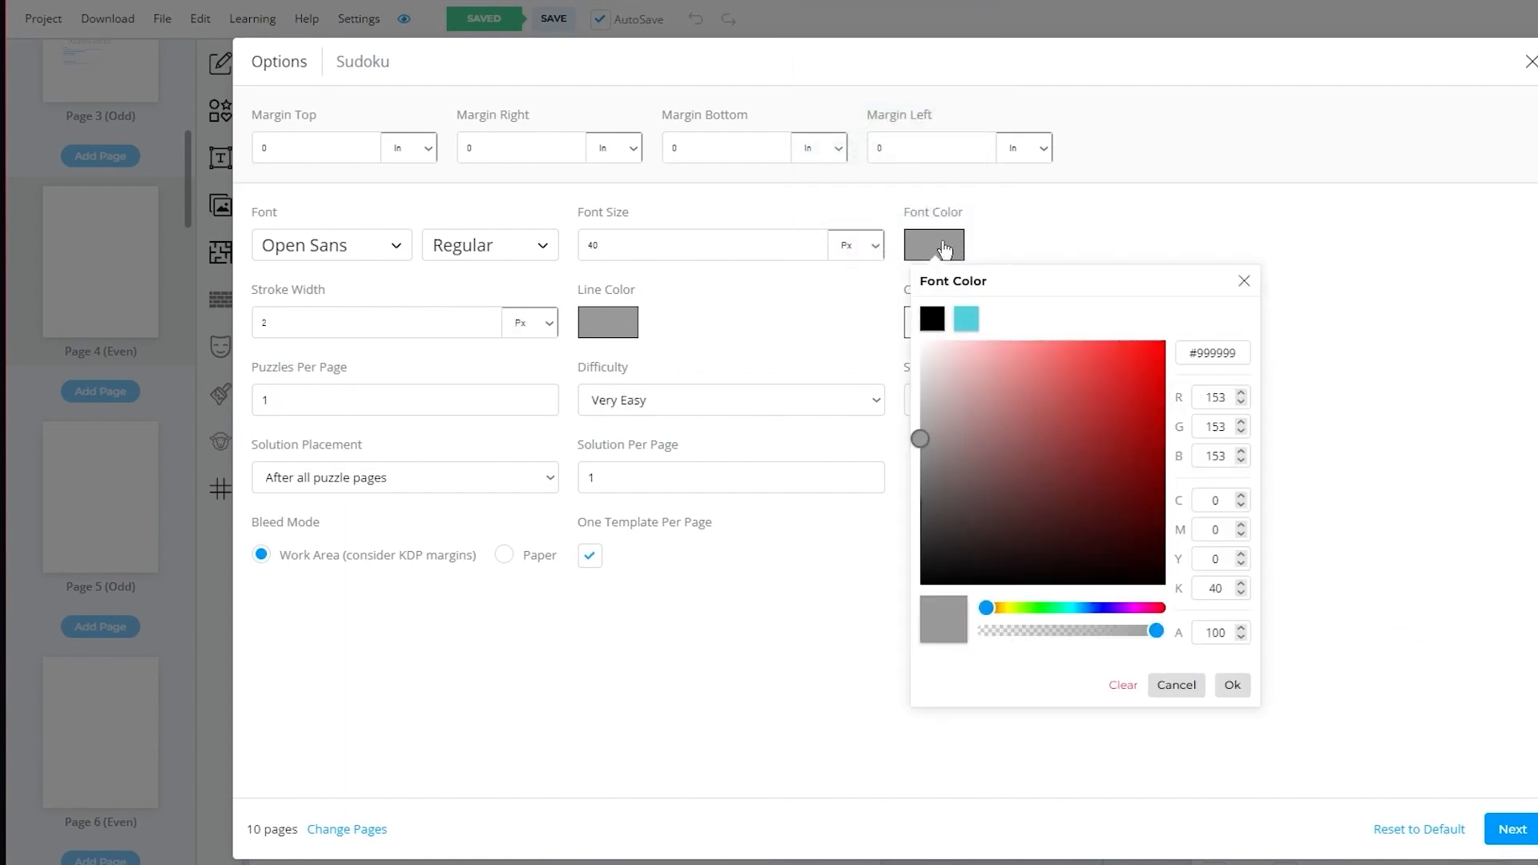
pyautogui.click(969, 319)
pyautogui.click(1109, 220)
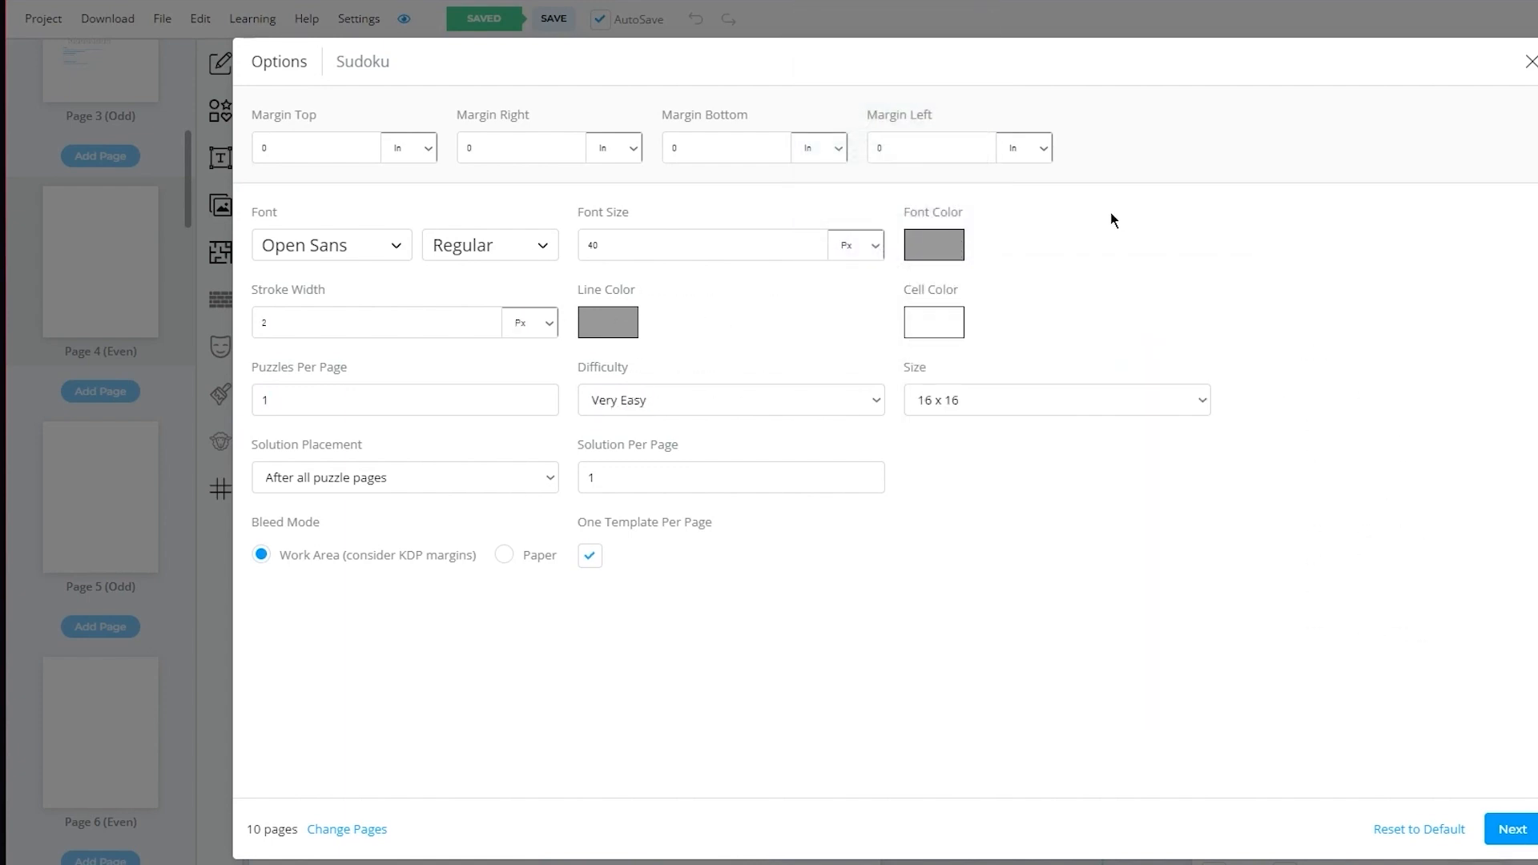
# Step: Set the Sudoku font color to red #CB2525 and the line color to the saved turquoise swatch
pyautogui.click(912, 257)
pyautogui.click(1139, 365)
pyautogui.click(1124, 397)
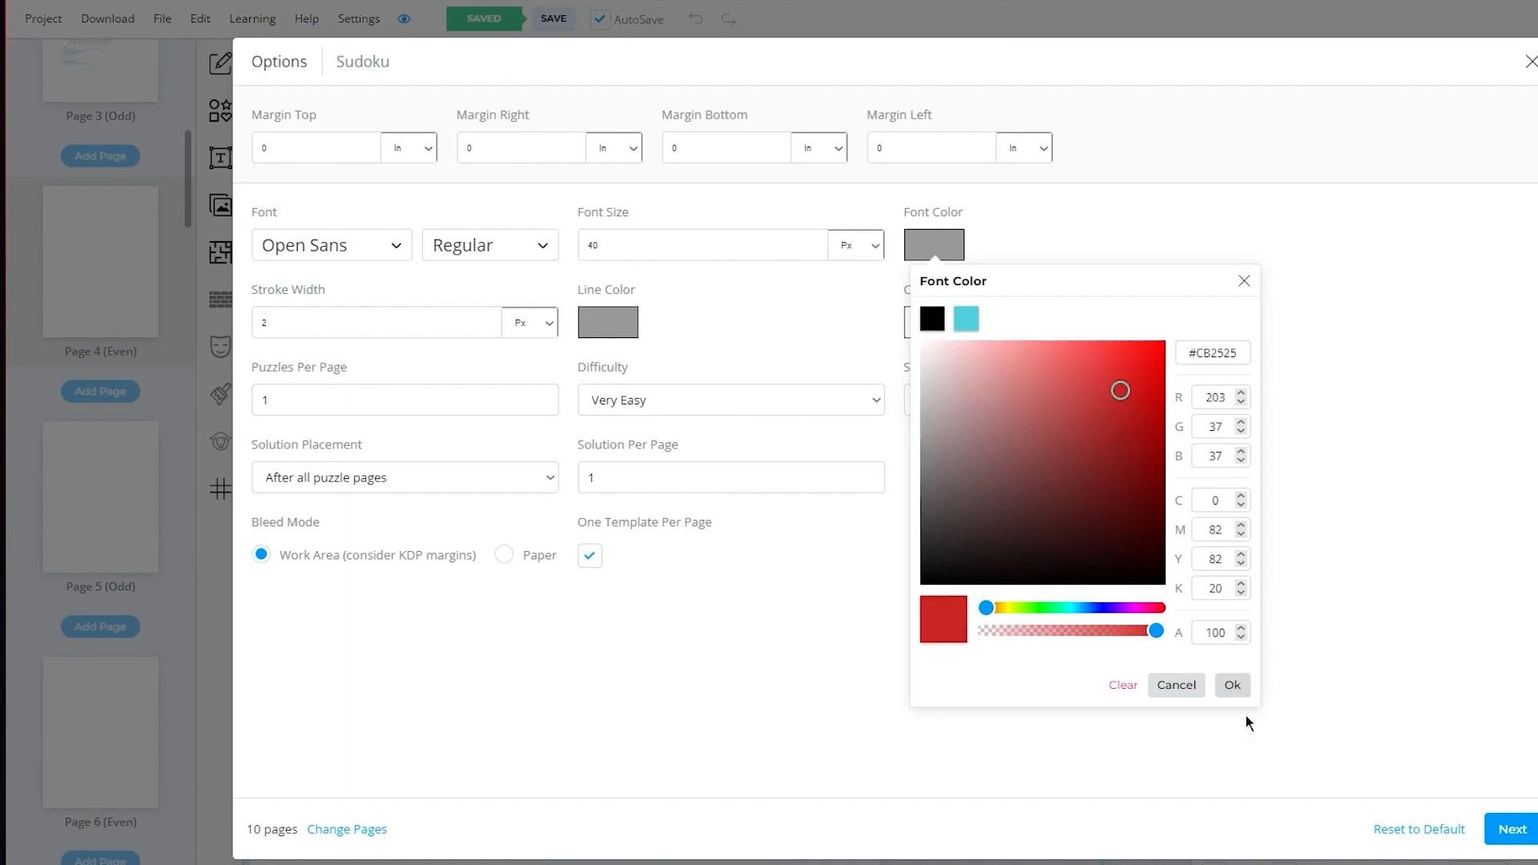
pyautogui.click(1242, 689)
pyautogui.click(608, 322)
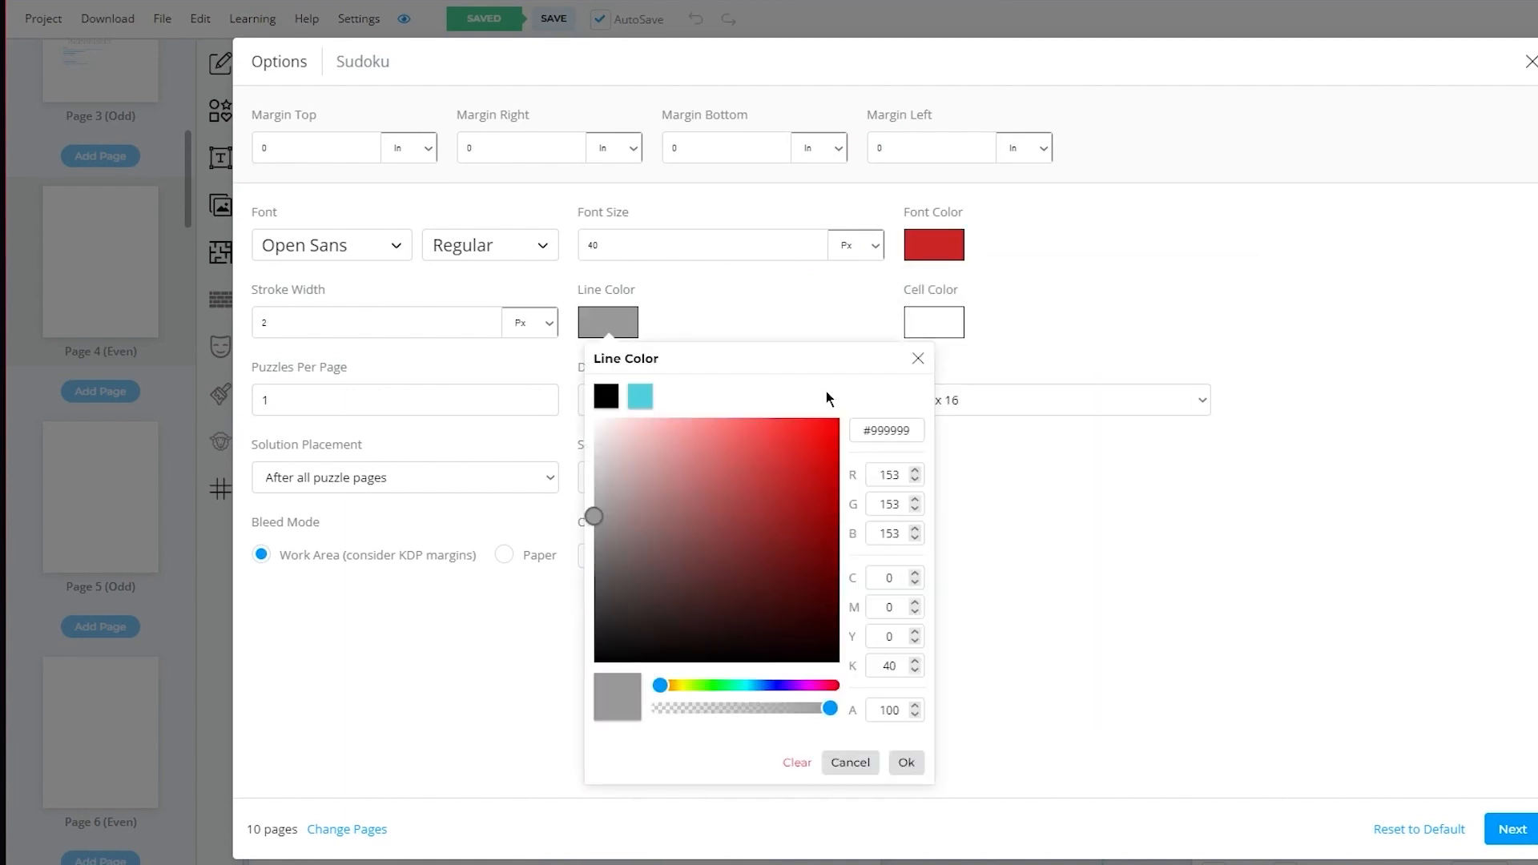
pyautogui.click(640, 396)
pyautogui.click(908, 763)
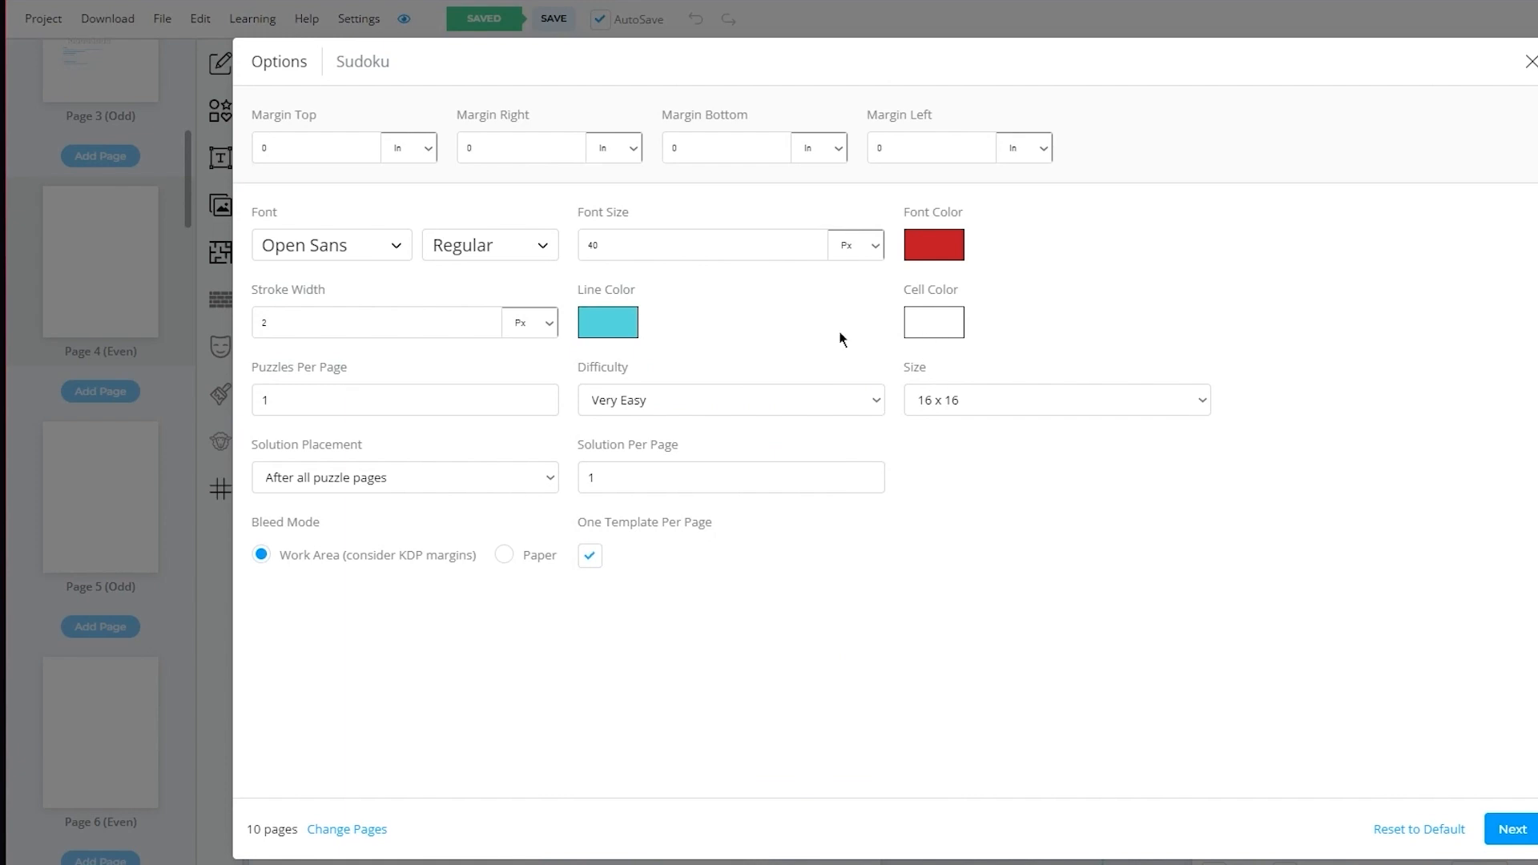
# Step: Set the Sudoku difficulty to Hard, keeping size 16 x 16 and solutions after all puzzle pages, and generate the puzzle and solution pages
pyautogui.click(469, 487)
pyautogui.click(445, 483)
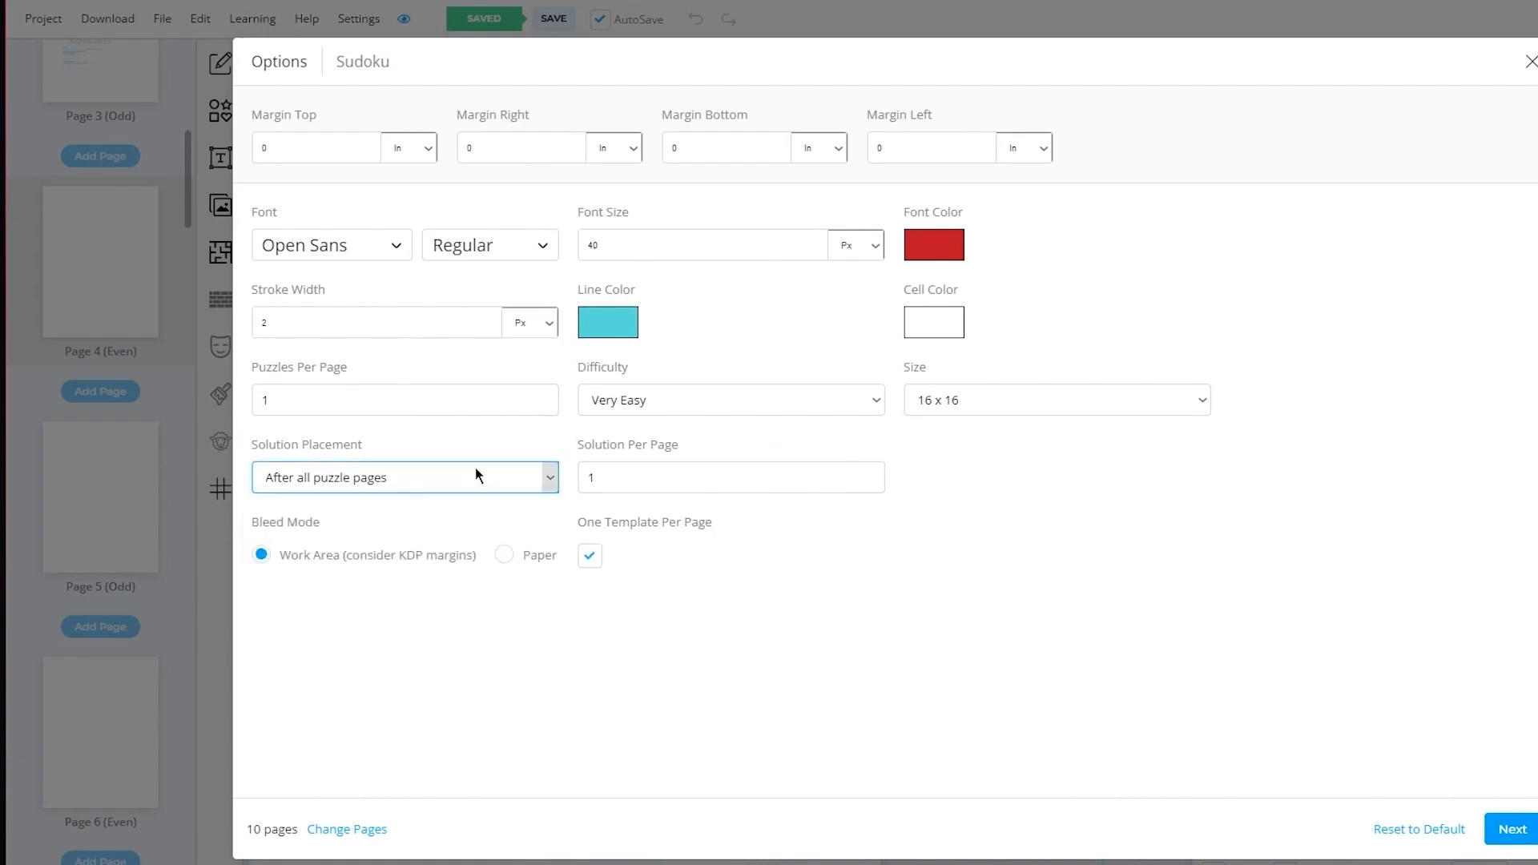
pyautogui.click(675, 411)
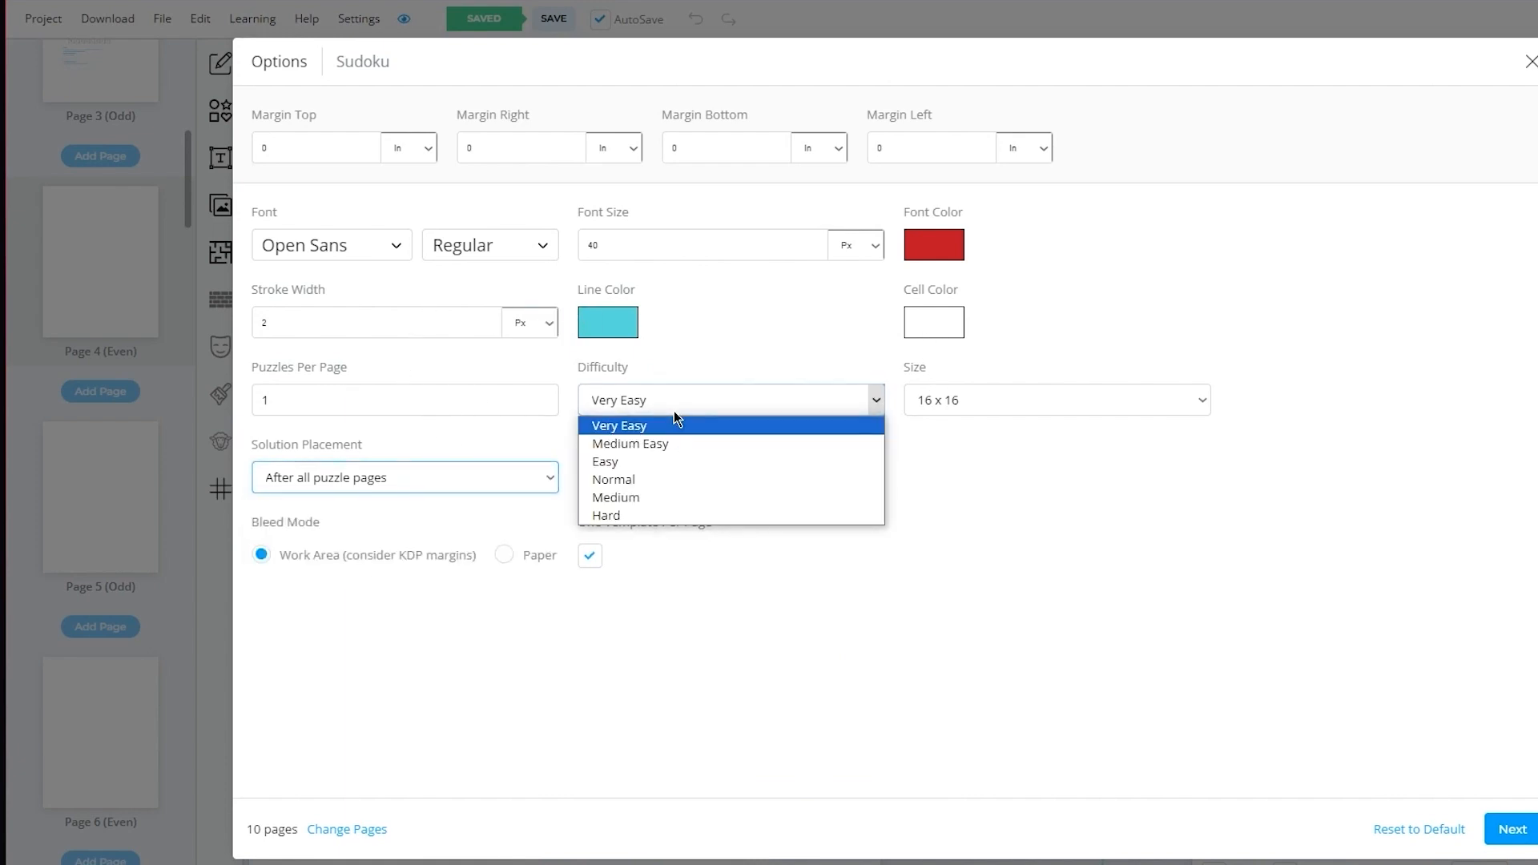
pyautogui.click(622, 517)
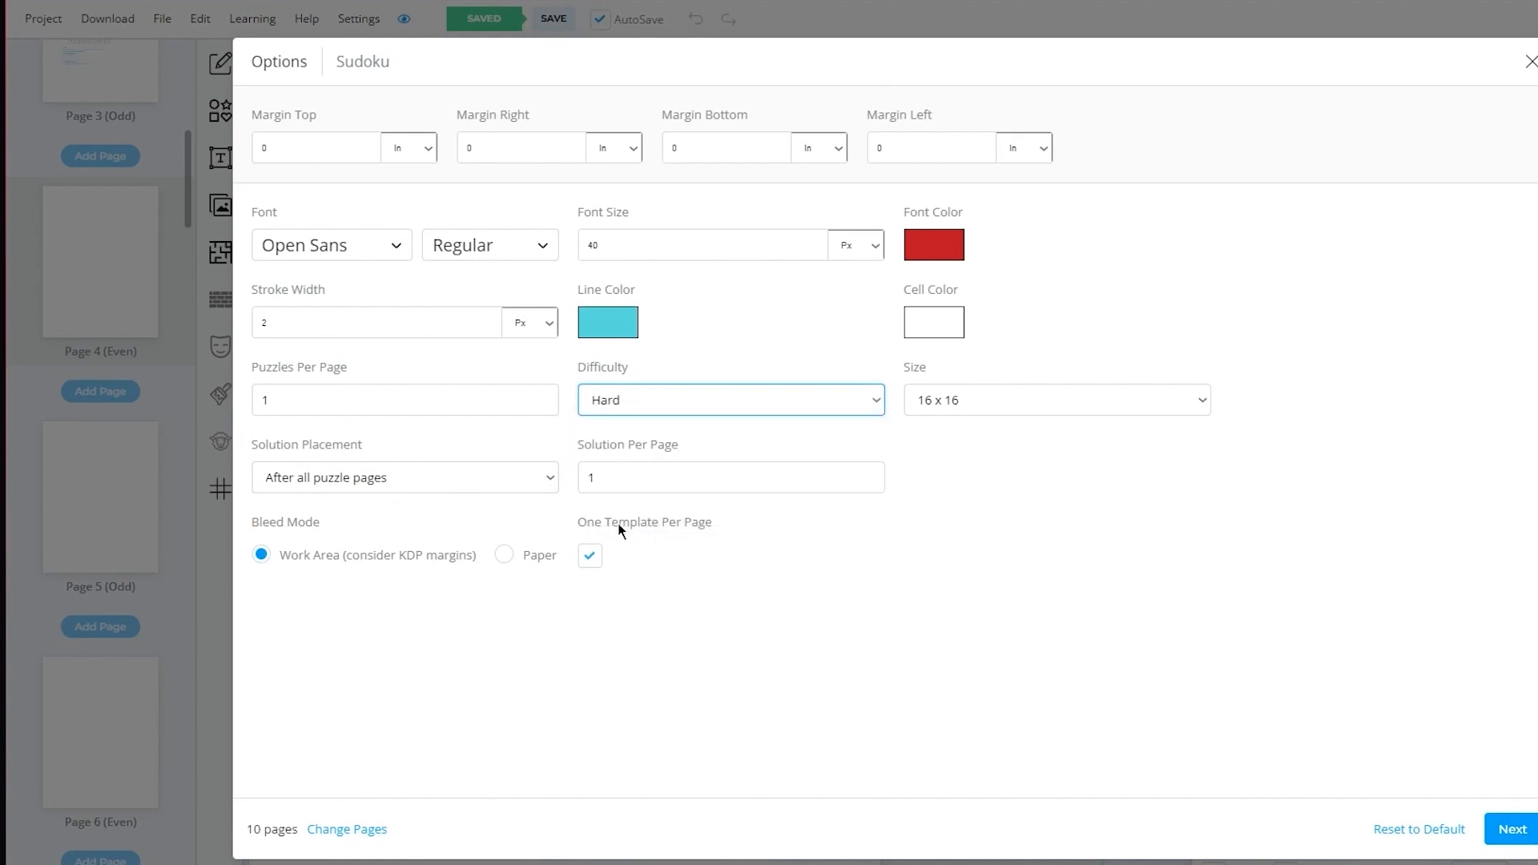
pyautogui.click(1086, 400)
pyautogui.click(1085, 392)
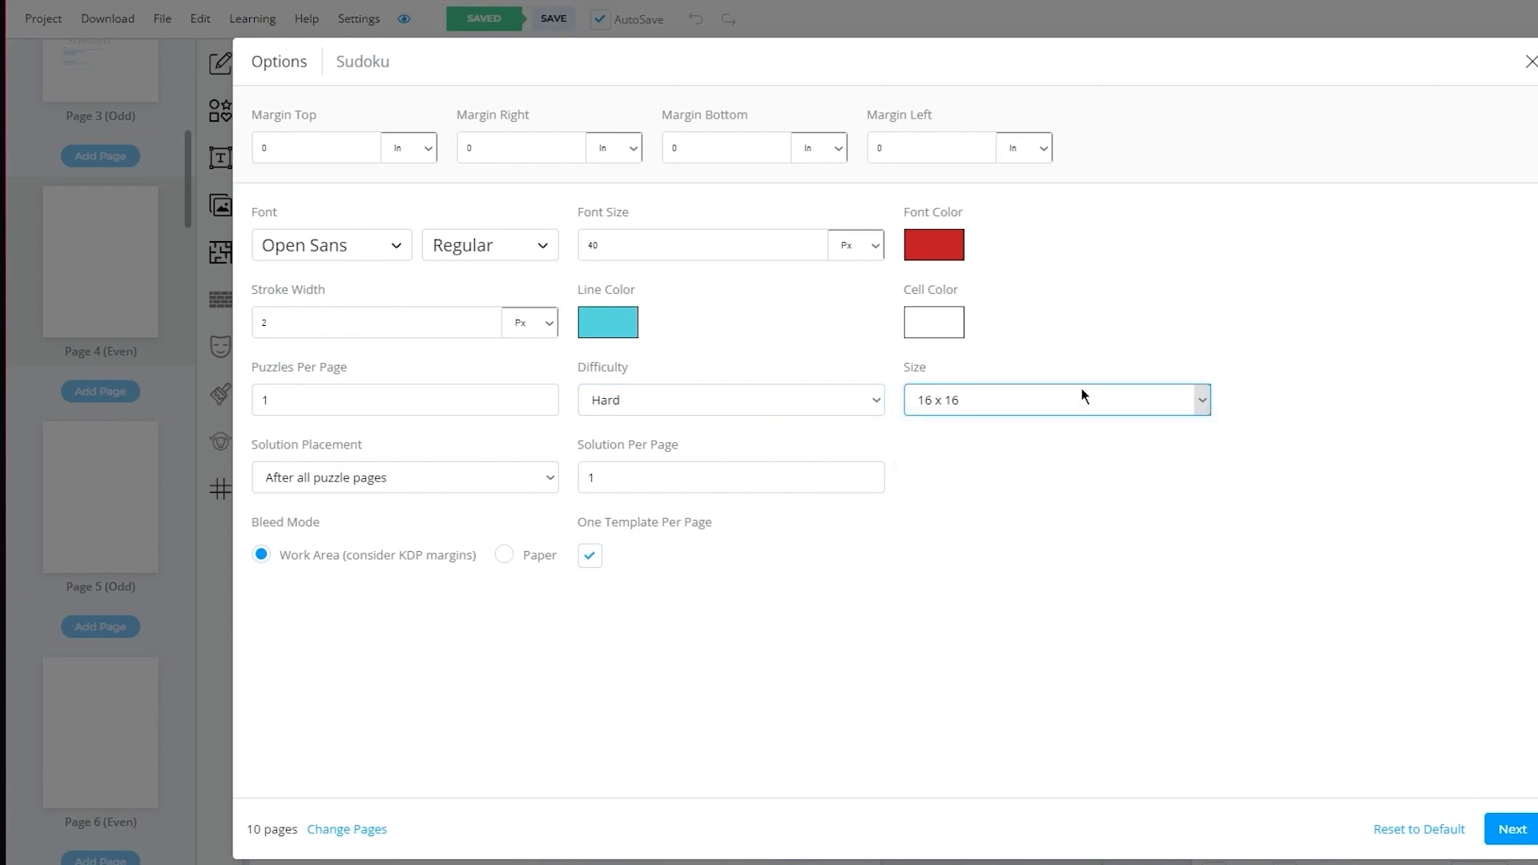
pyautogui.click(1522, 830)
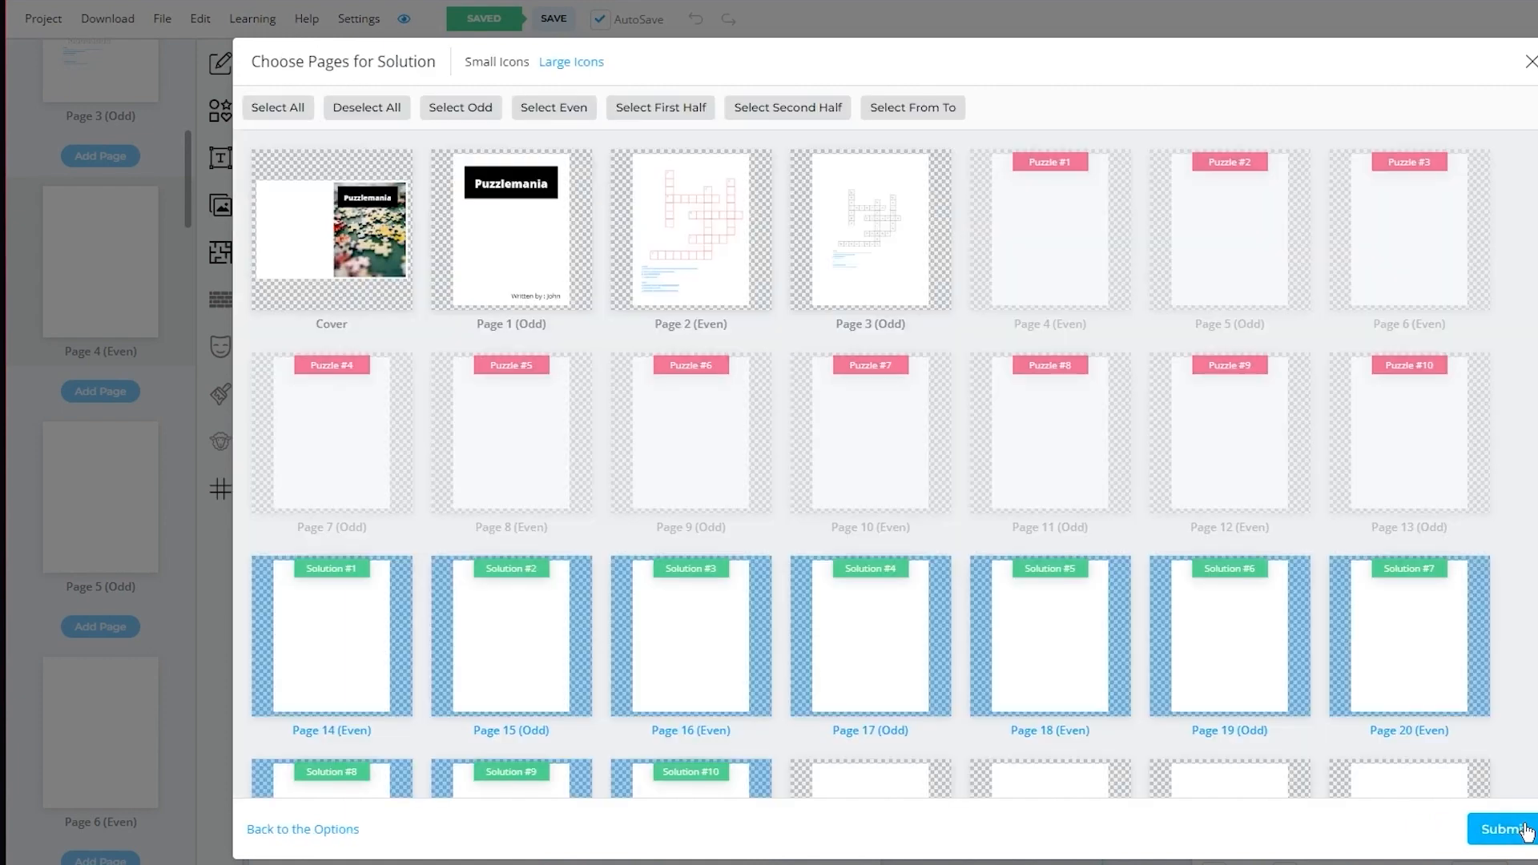
pyautogui.click(1506, 829)
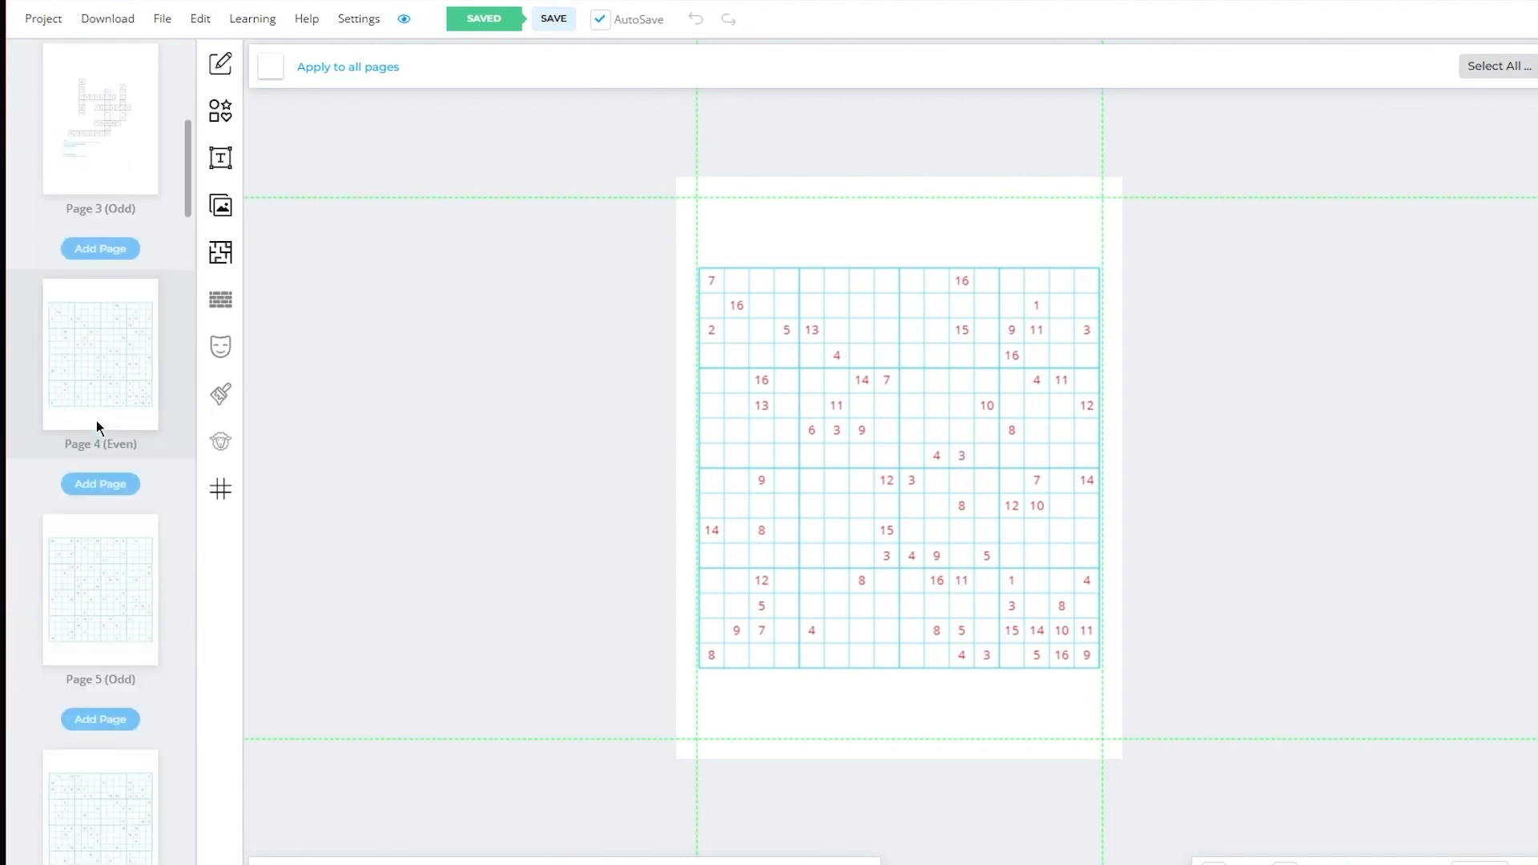
# Step: Examine the generated Sudoku puzzles on Pages 5, 6 and 7 and the solution pages starting at Page 14
pyautogui.click(138, 498)
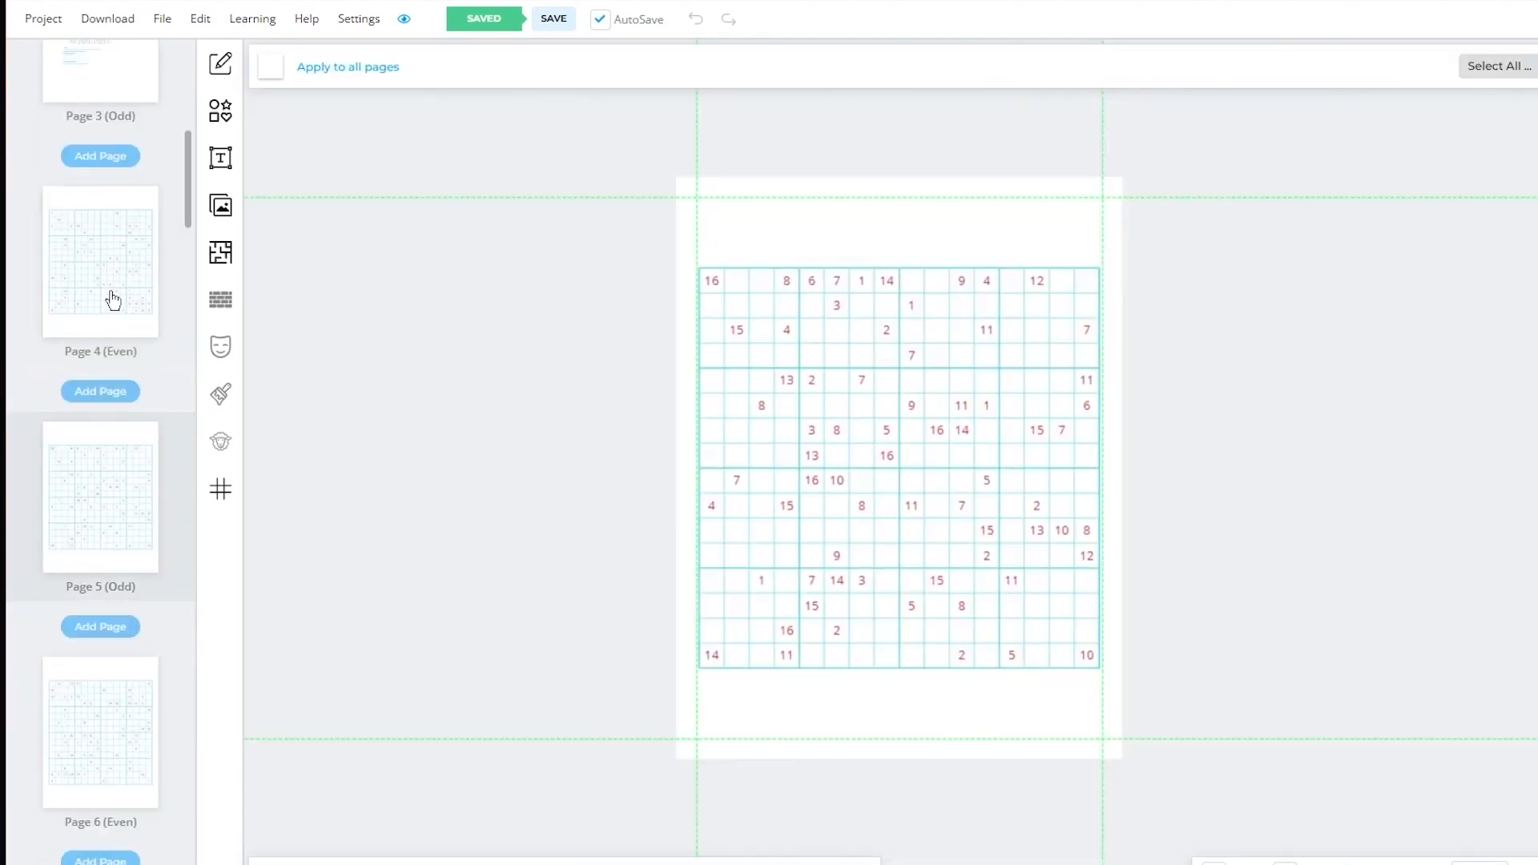
pyautogui.scroll(-3, 80, 360)
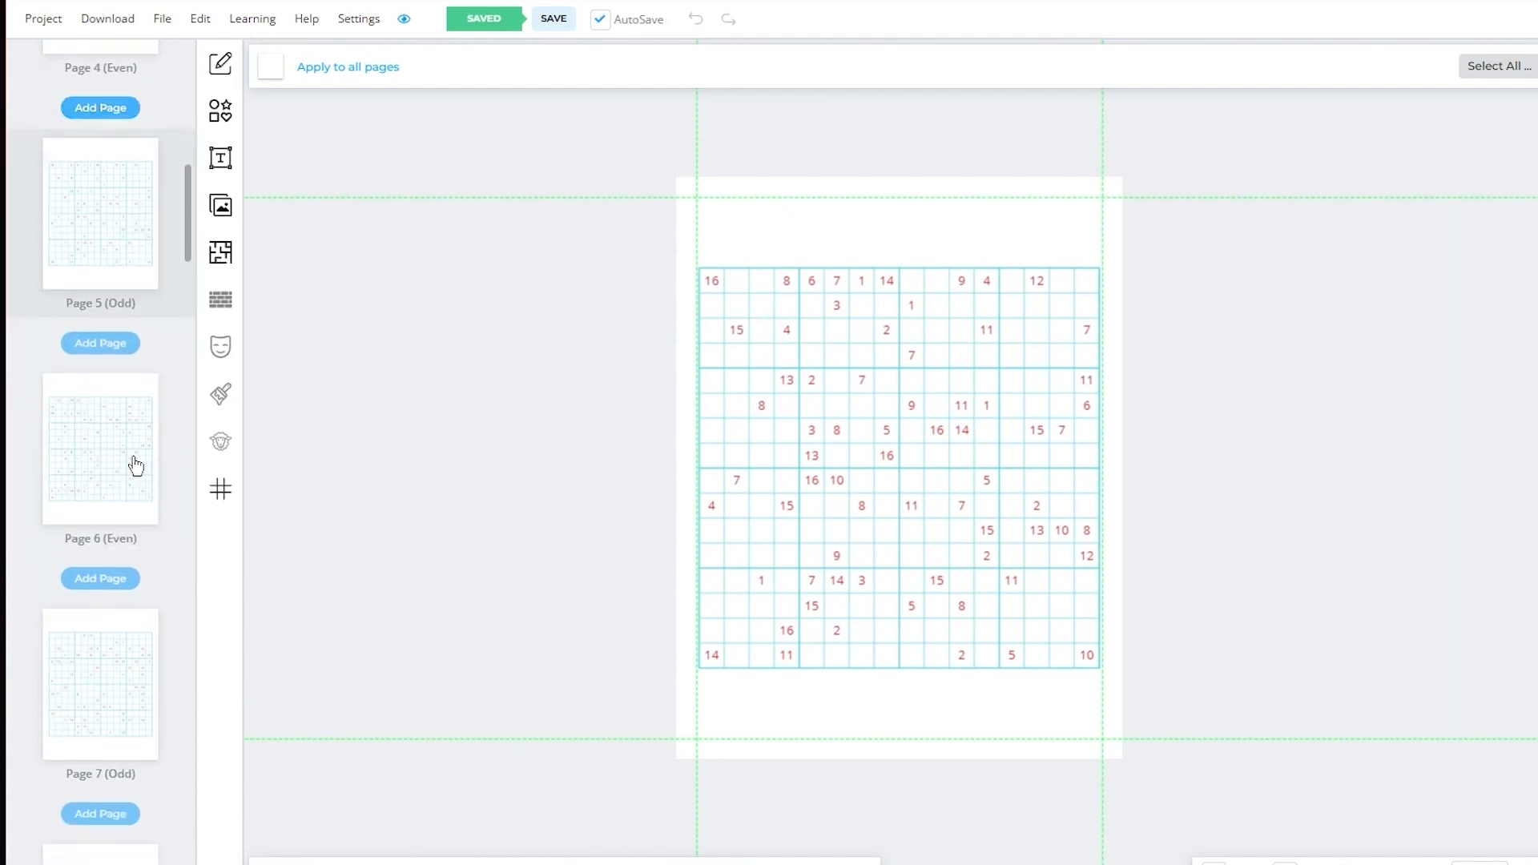
pyautogui.click(135, 480)
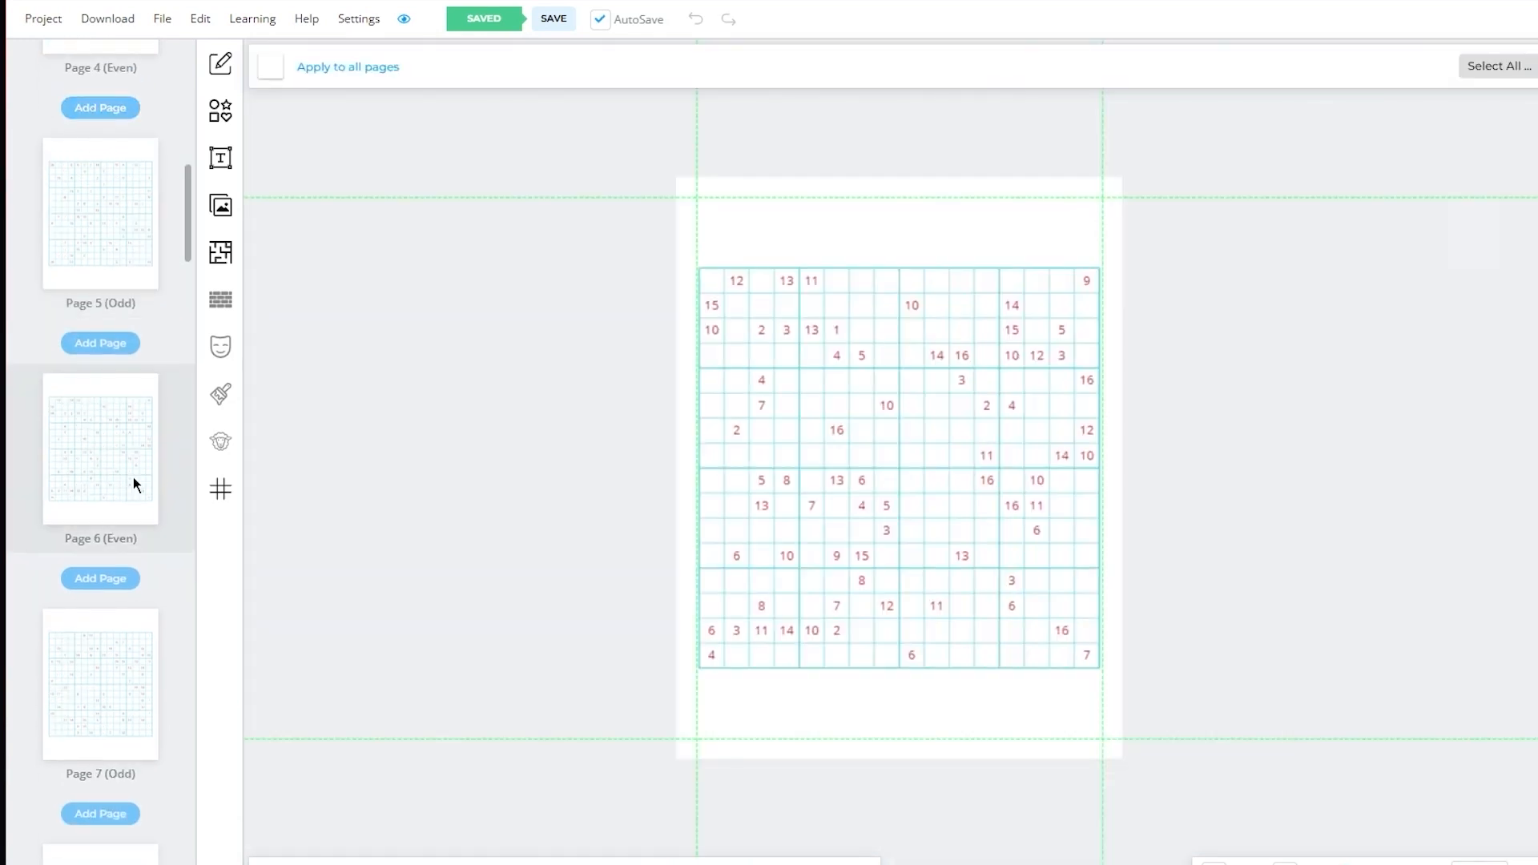
pyautogui.scroll(-1, 104, 553)
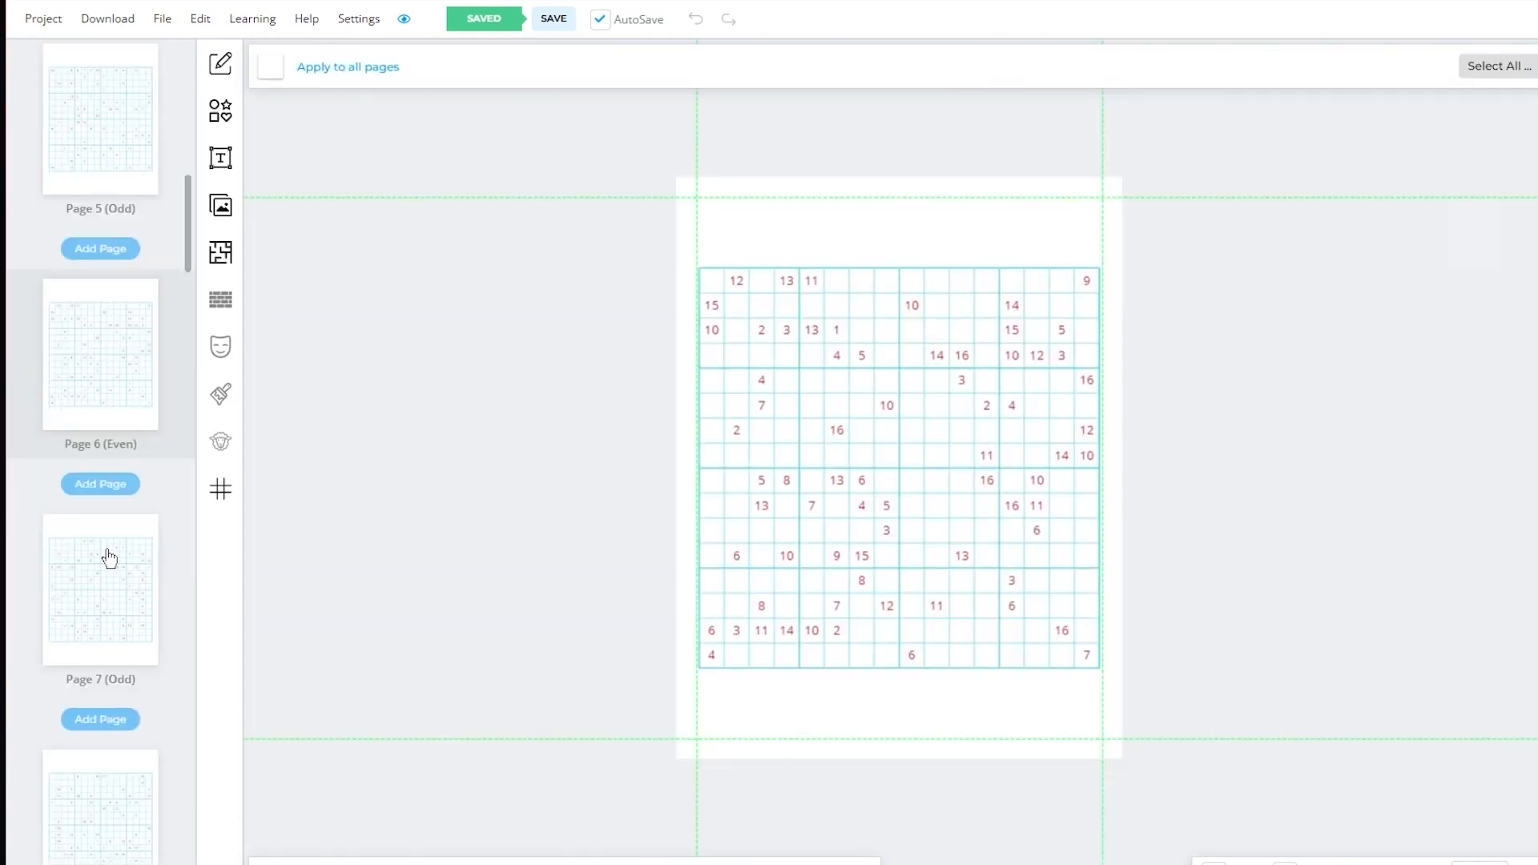
pyautogui.click(109, 559)
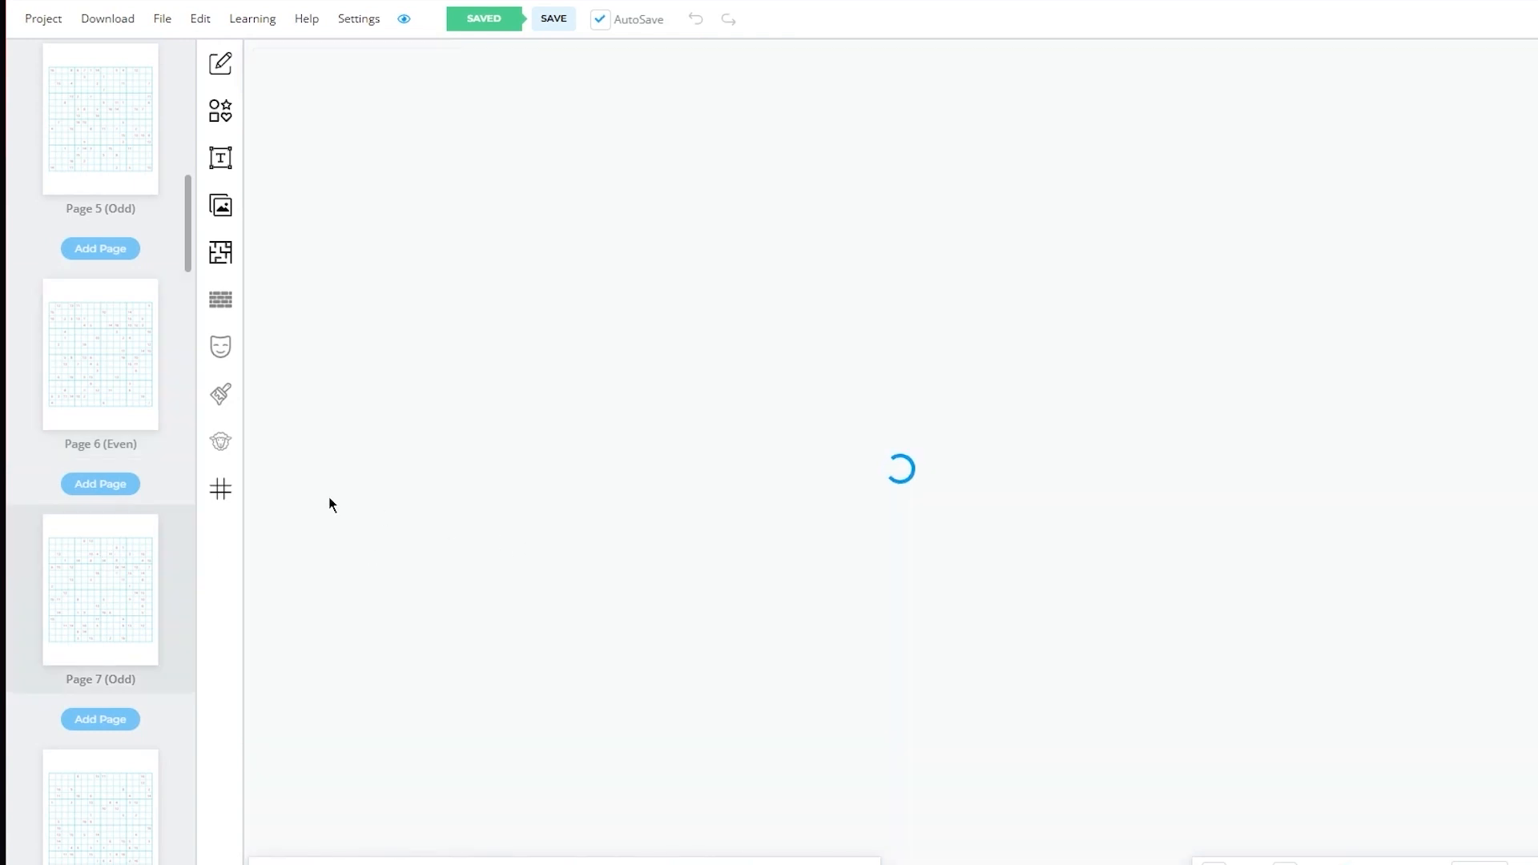
pyautogui.scroll(-20, 99, 484)
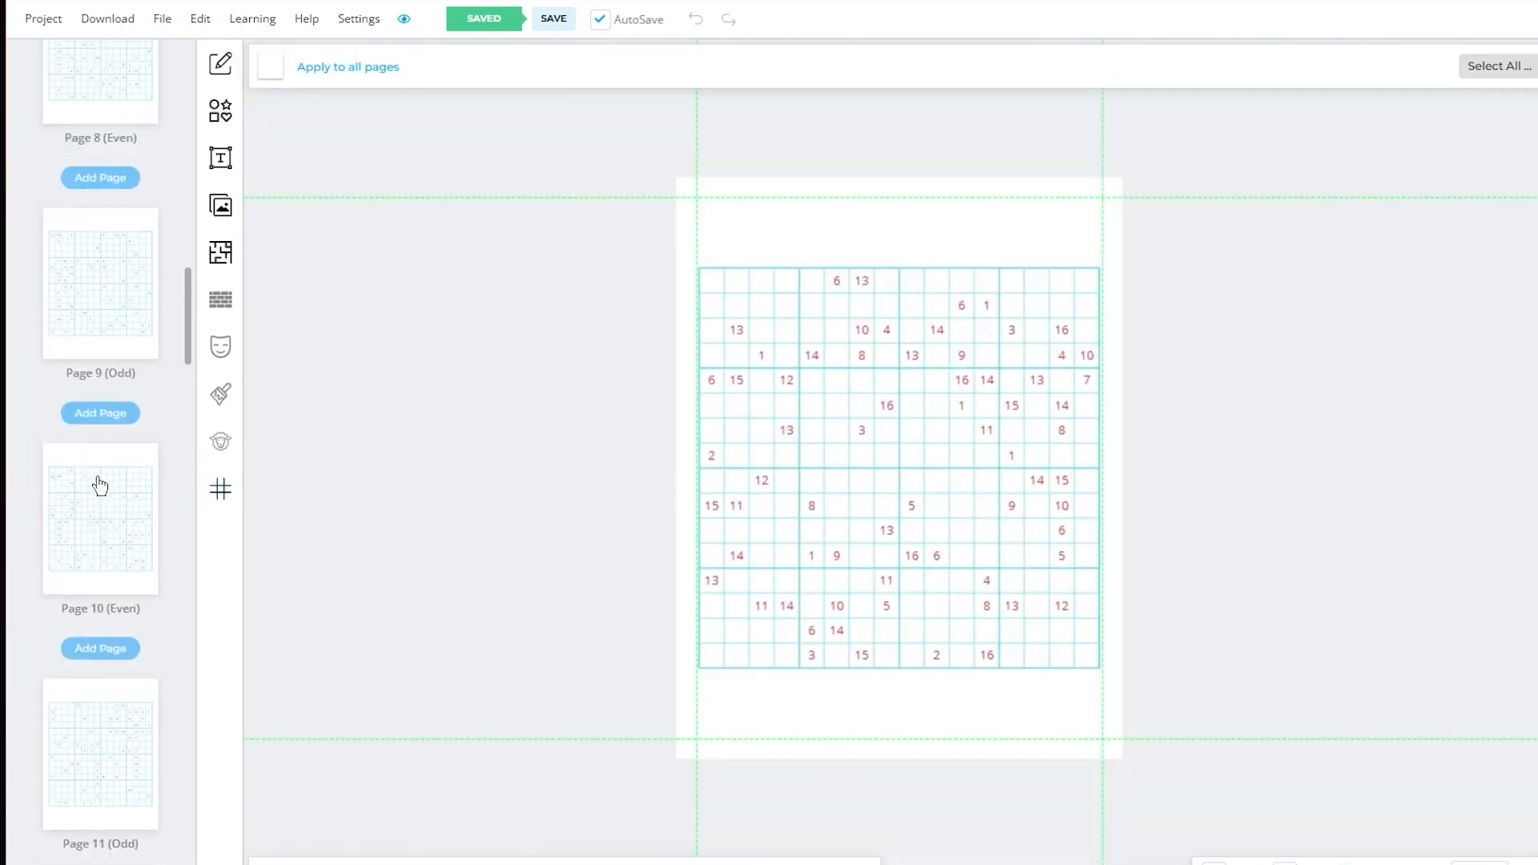
pyautogui.scroll(5, 100, 484)
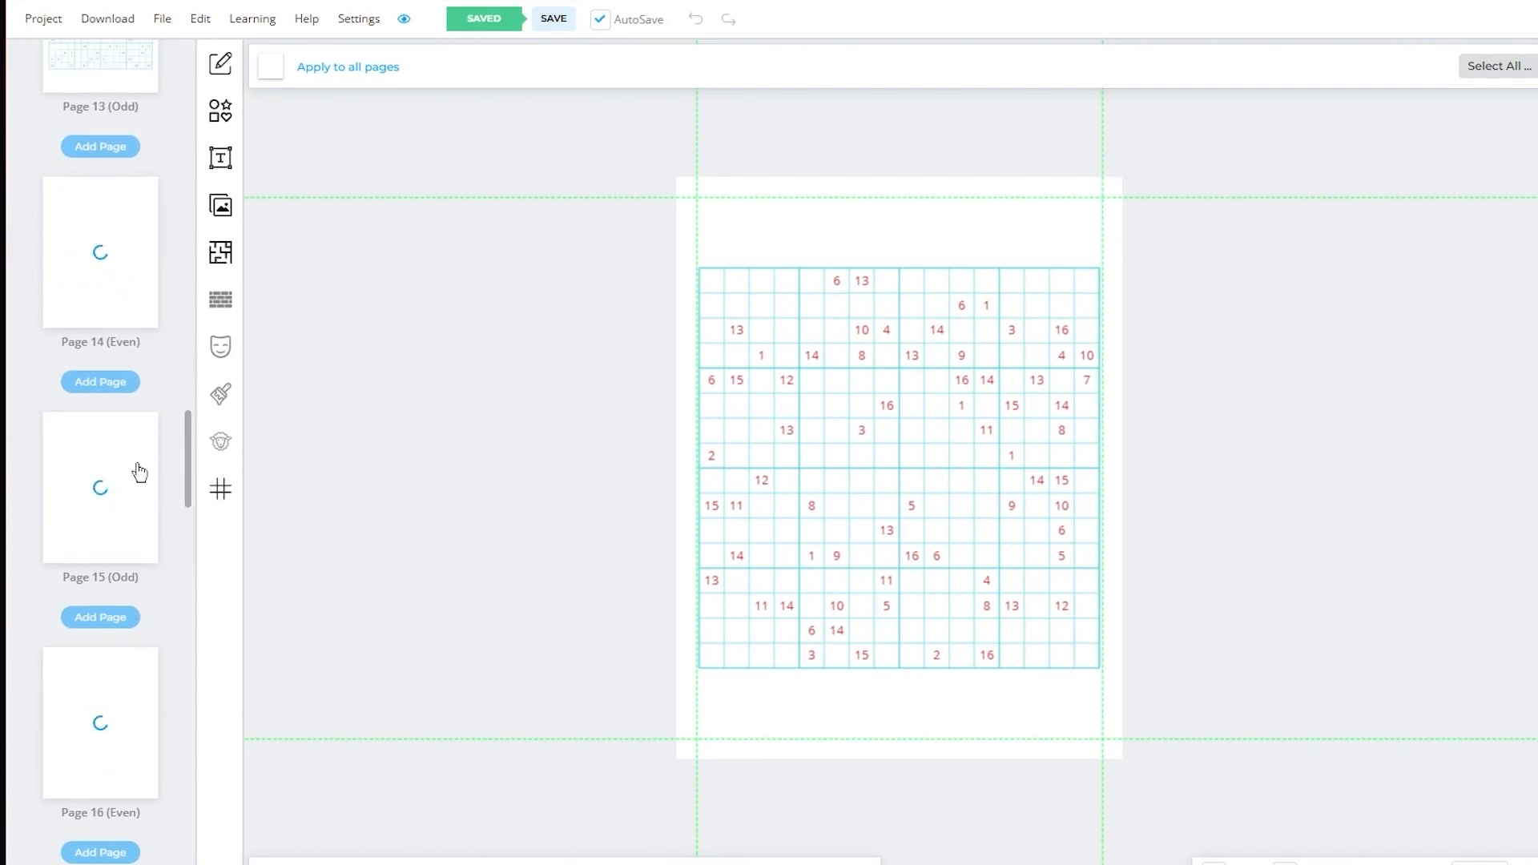
pyautogui.scroll(4, 133, 471)
pyautogui.scroll(-3, 133, 471)
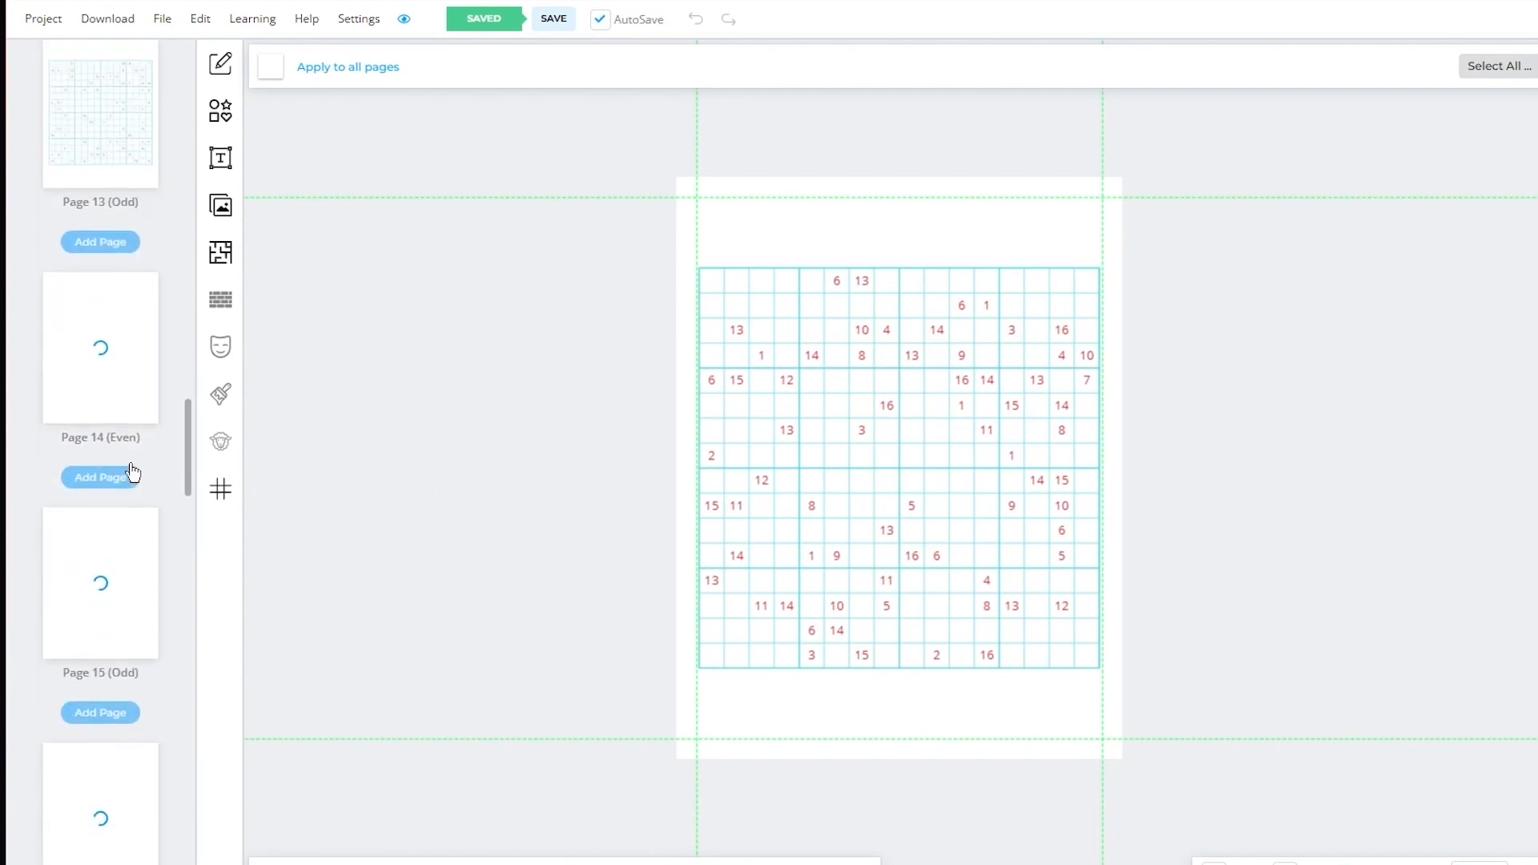
pyautogui.click(99, 407)
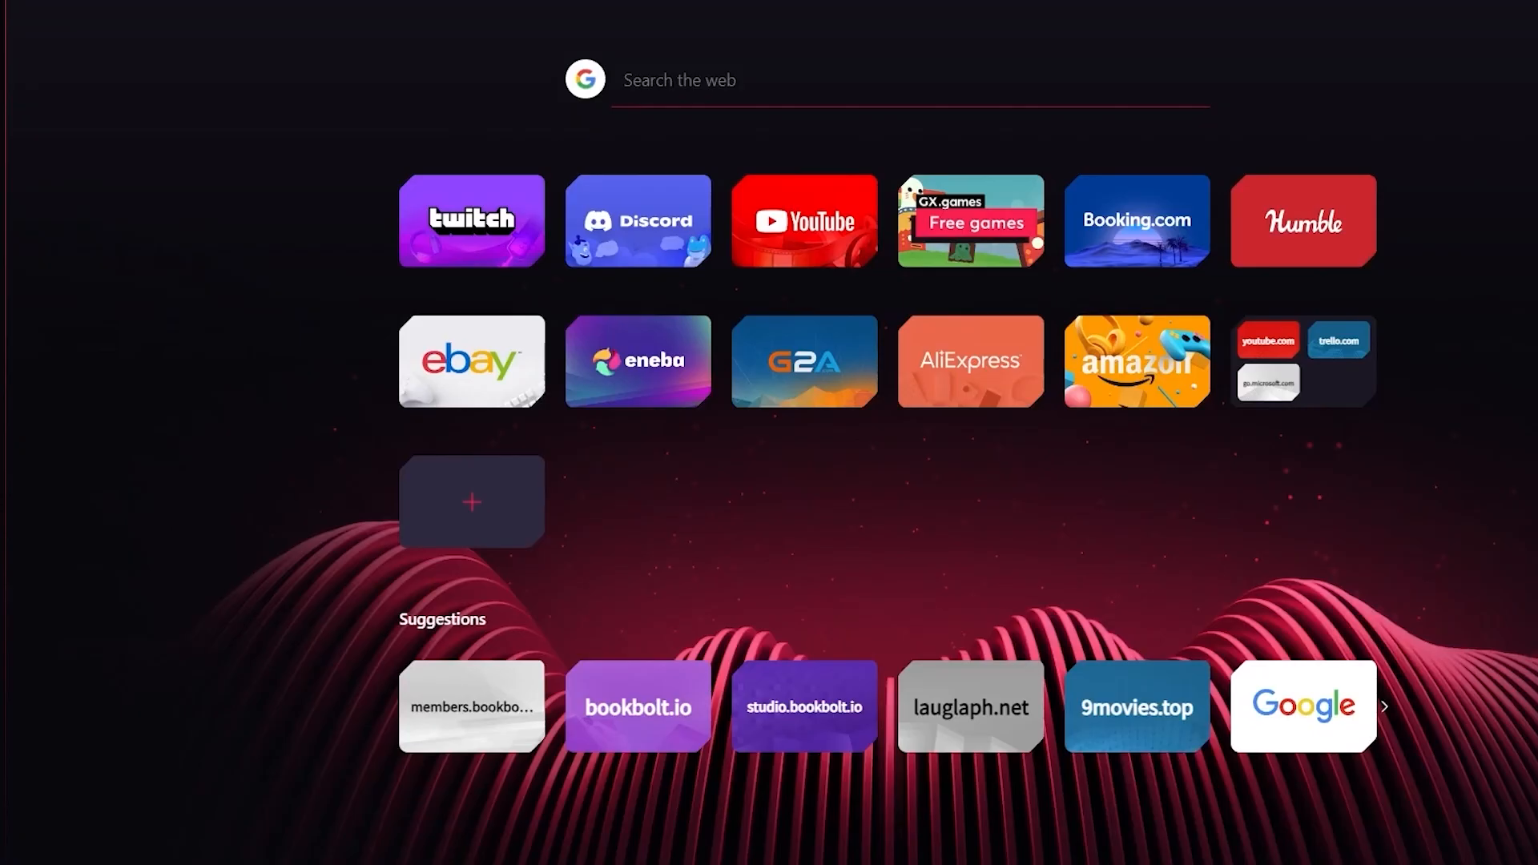
# Step: Search the web for "amazon sudoku" in a new browser tab
pyautogui.write('amaz')
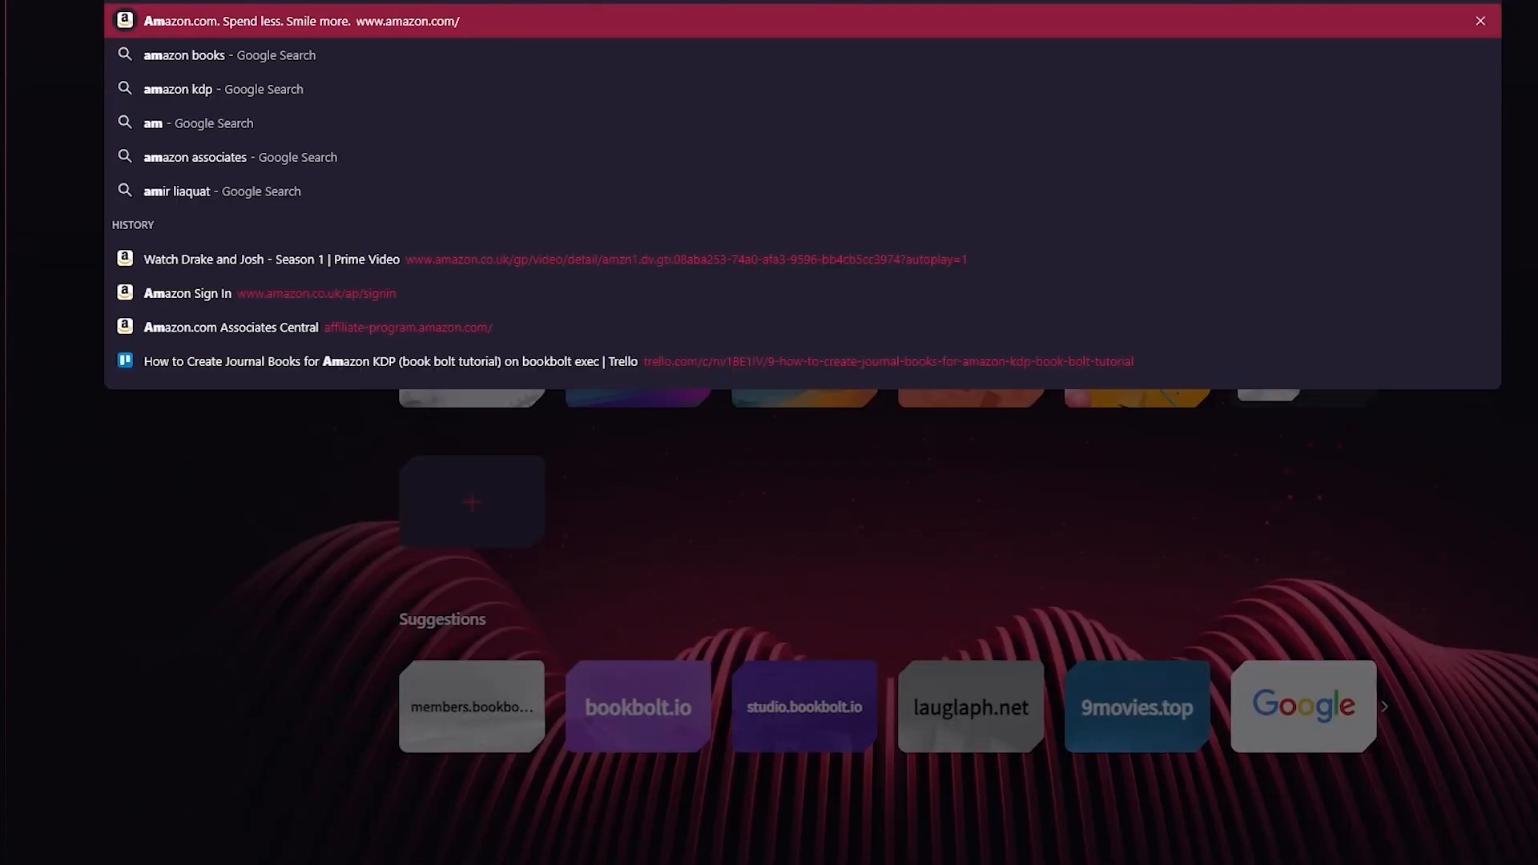
pyautogui.write('on su')
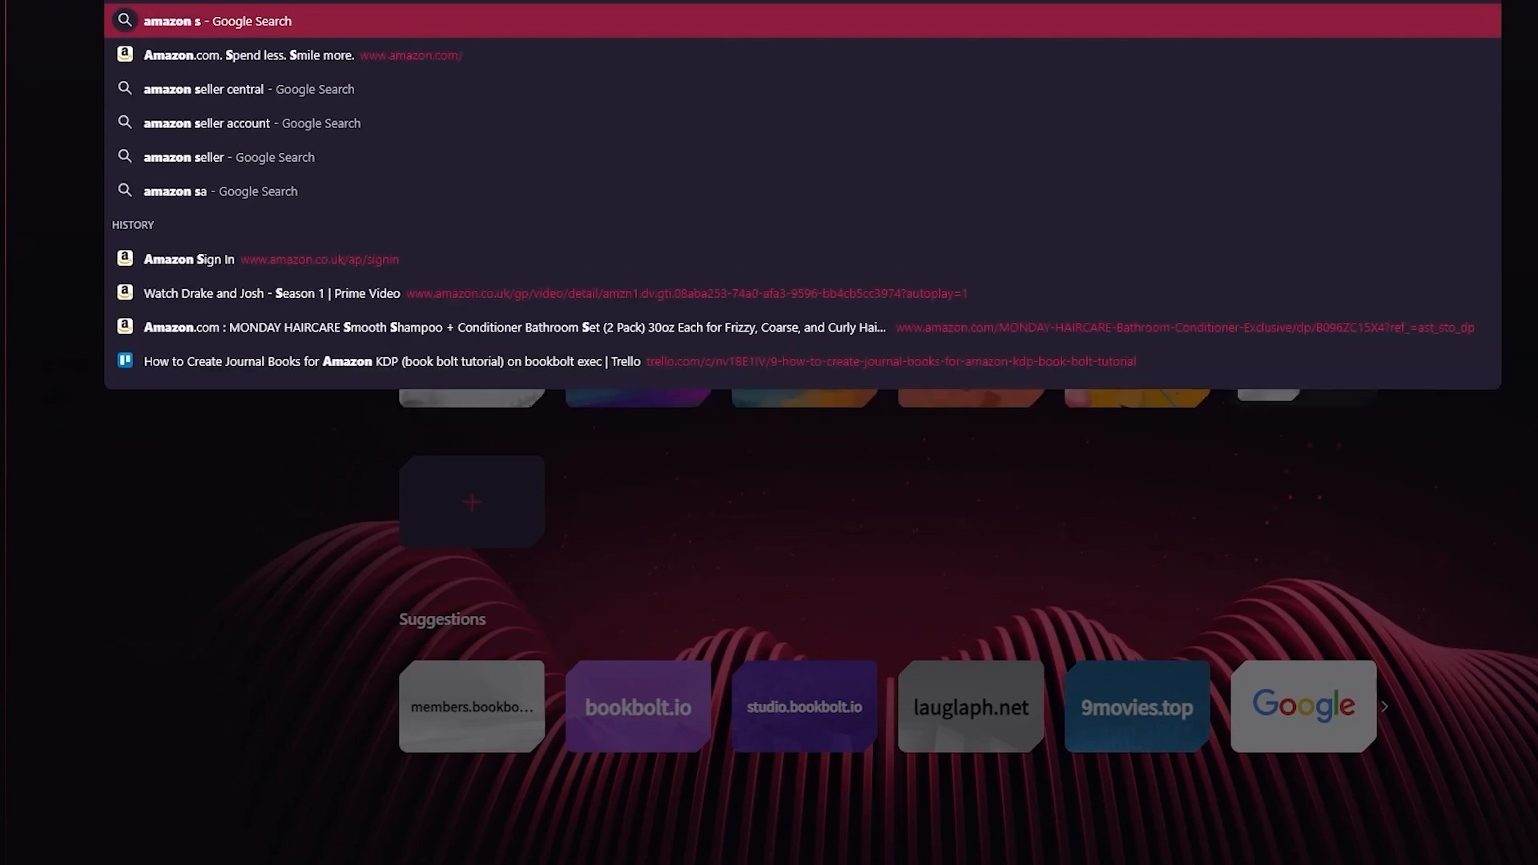
pyautogui.write('doku')
pyautogui.press('Return')
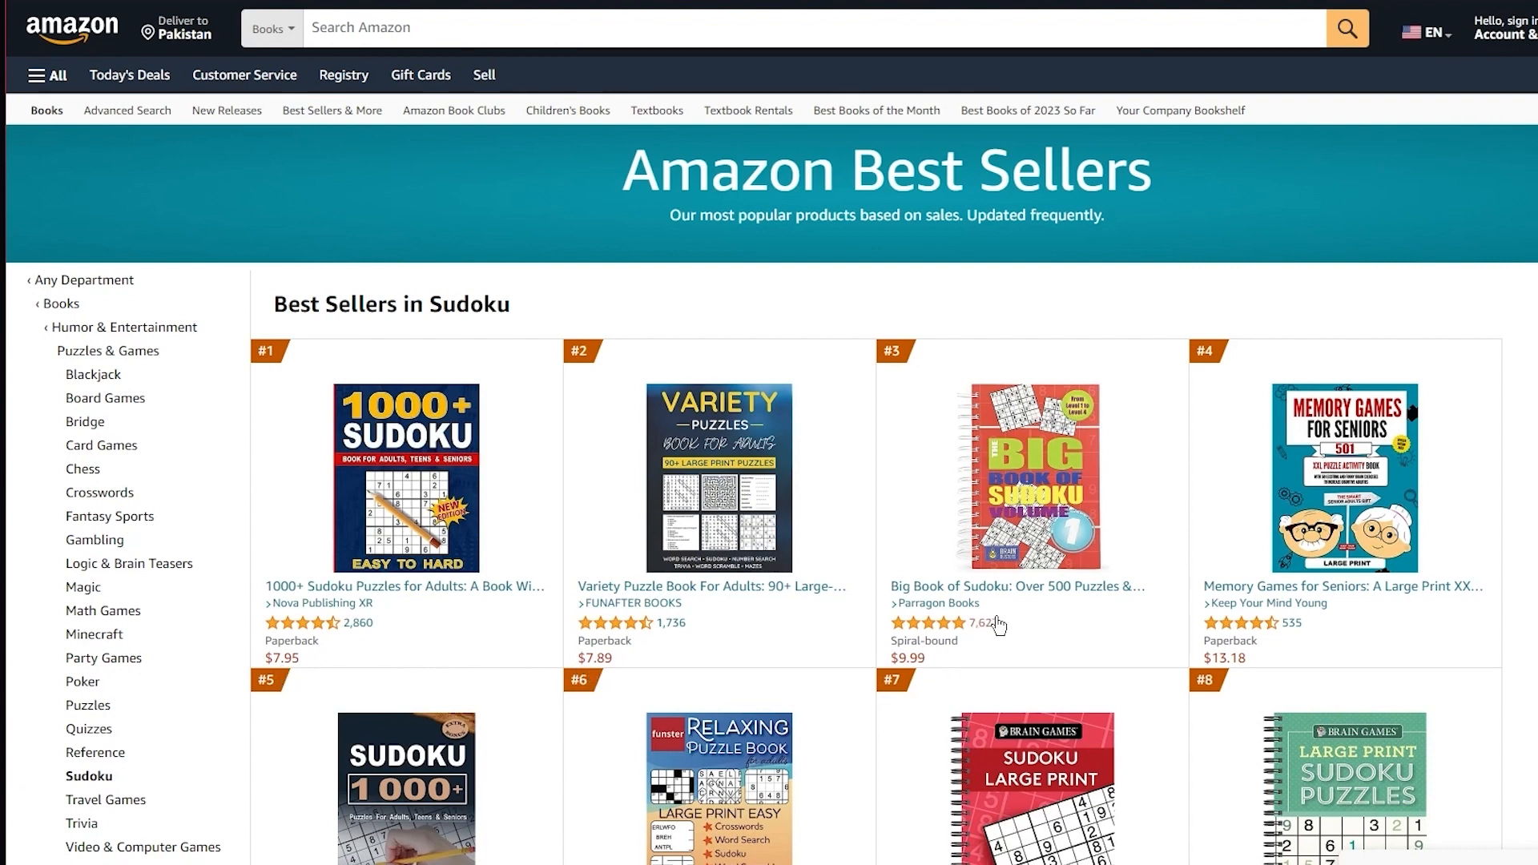
# Step: Browse the Sudoku best sellers and open the Big Book of Sudoku listing to examine its interior page previews
pyautogui.scroll(-5, 965, 661)
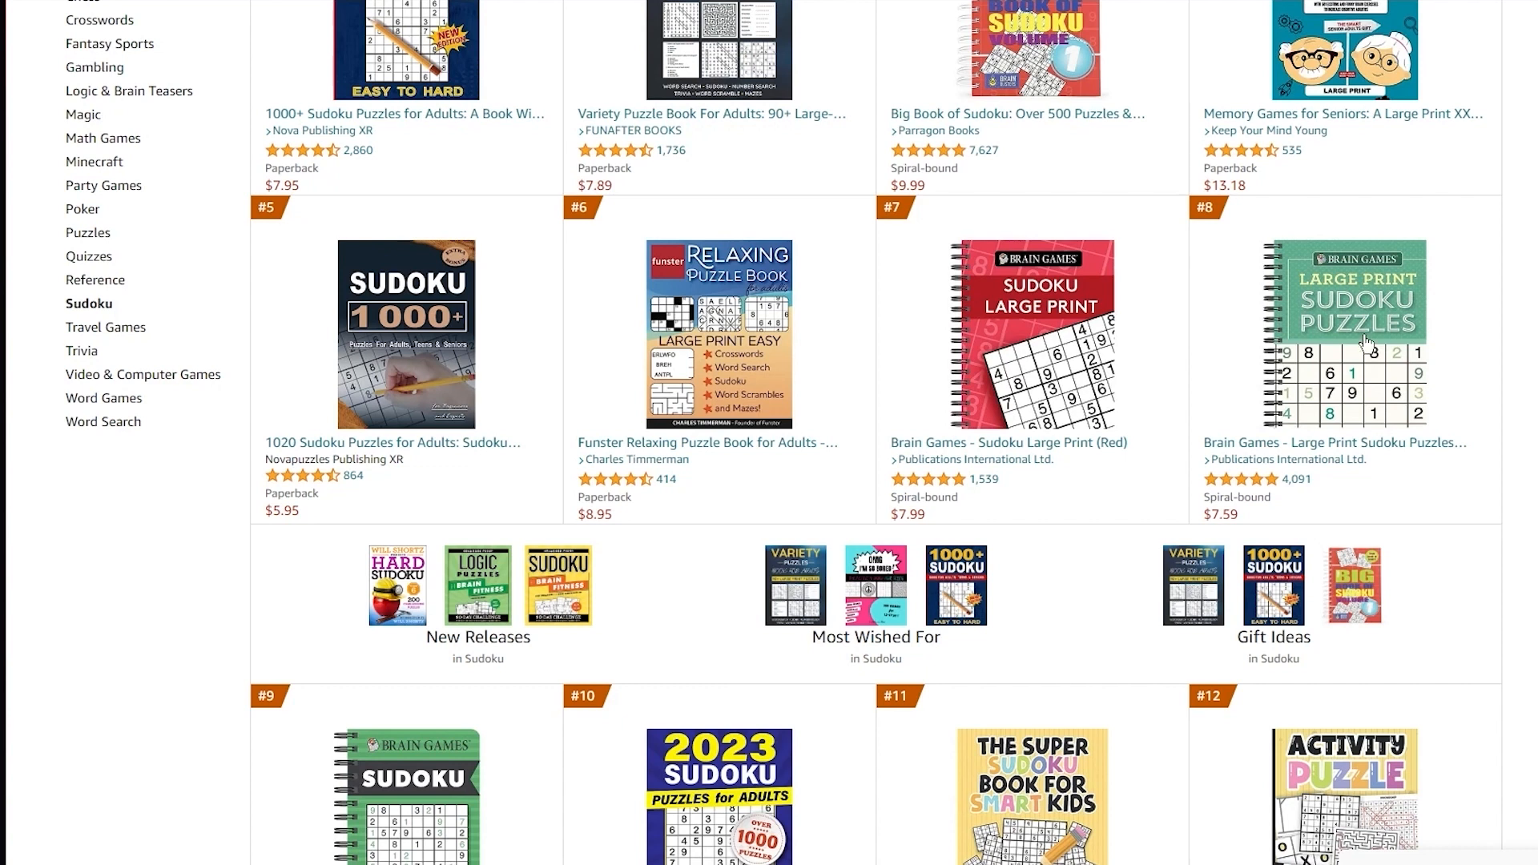
pyautogui.scroll(2, 1367, 345)
pyautogui.click(1029, 232)
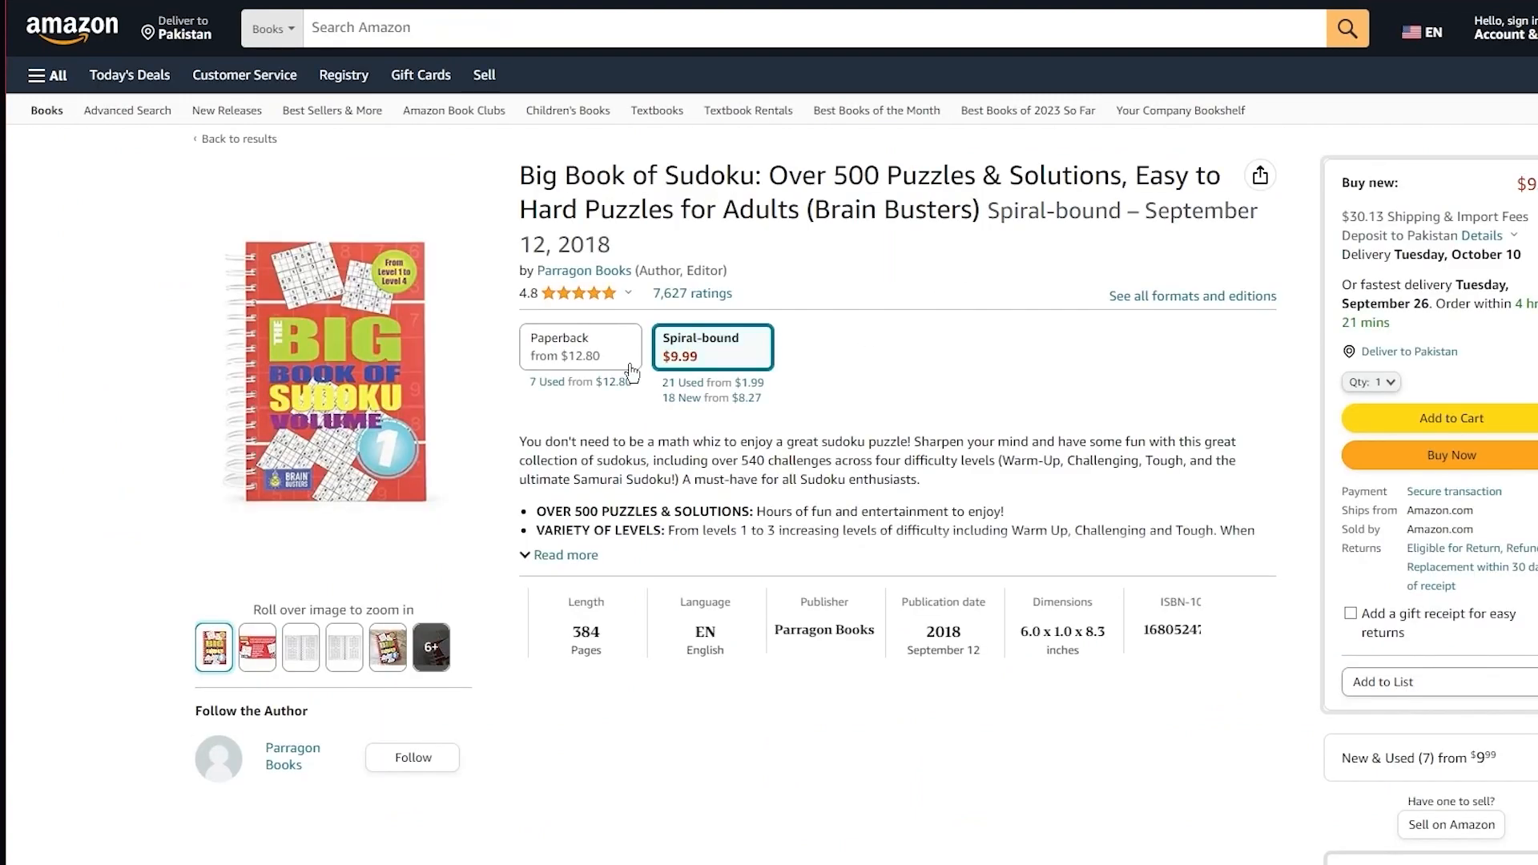
pyautogui.scroll(-2, 494, 509)
pyautogui.moveTo(311, 452)
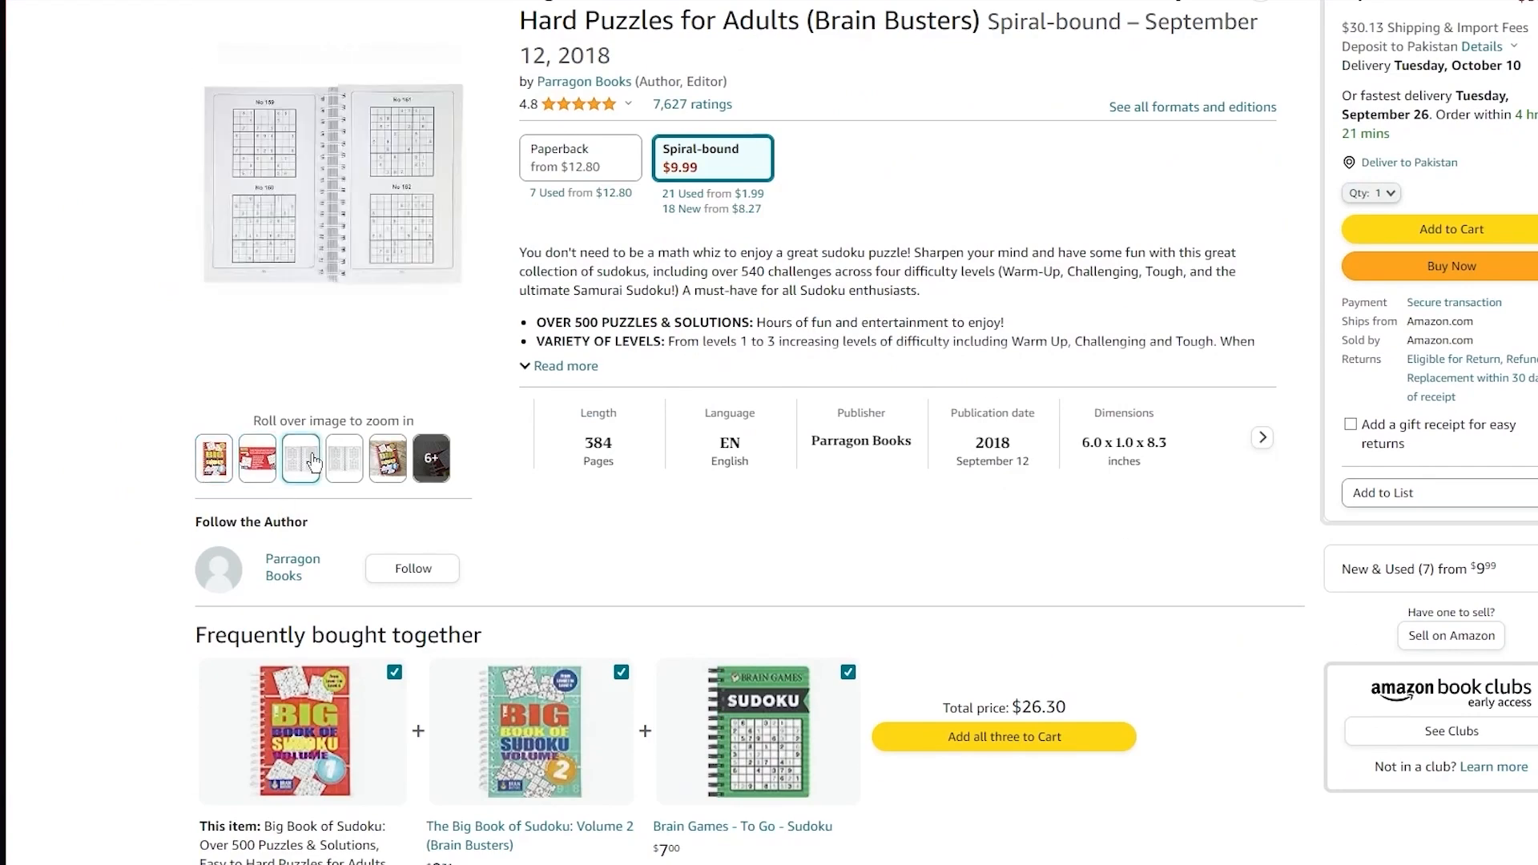
pyautogui.scroll(2, 370, 300)
pyautogui.moveTo(374, 300)
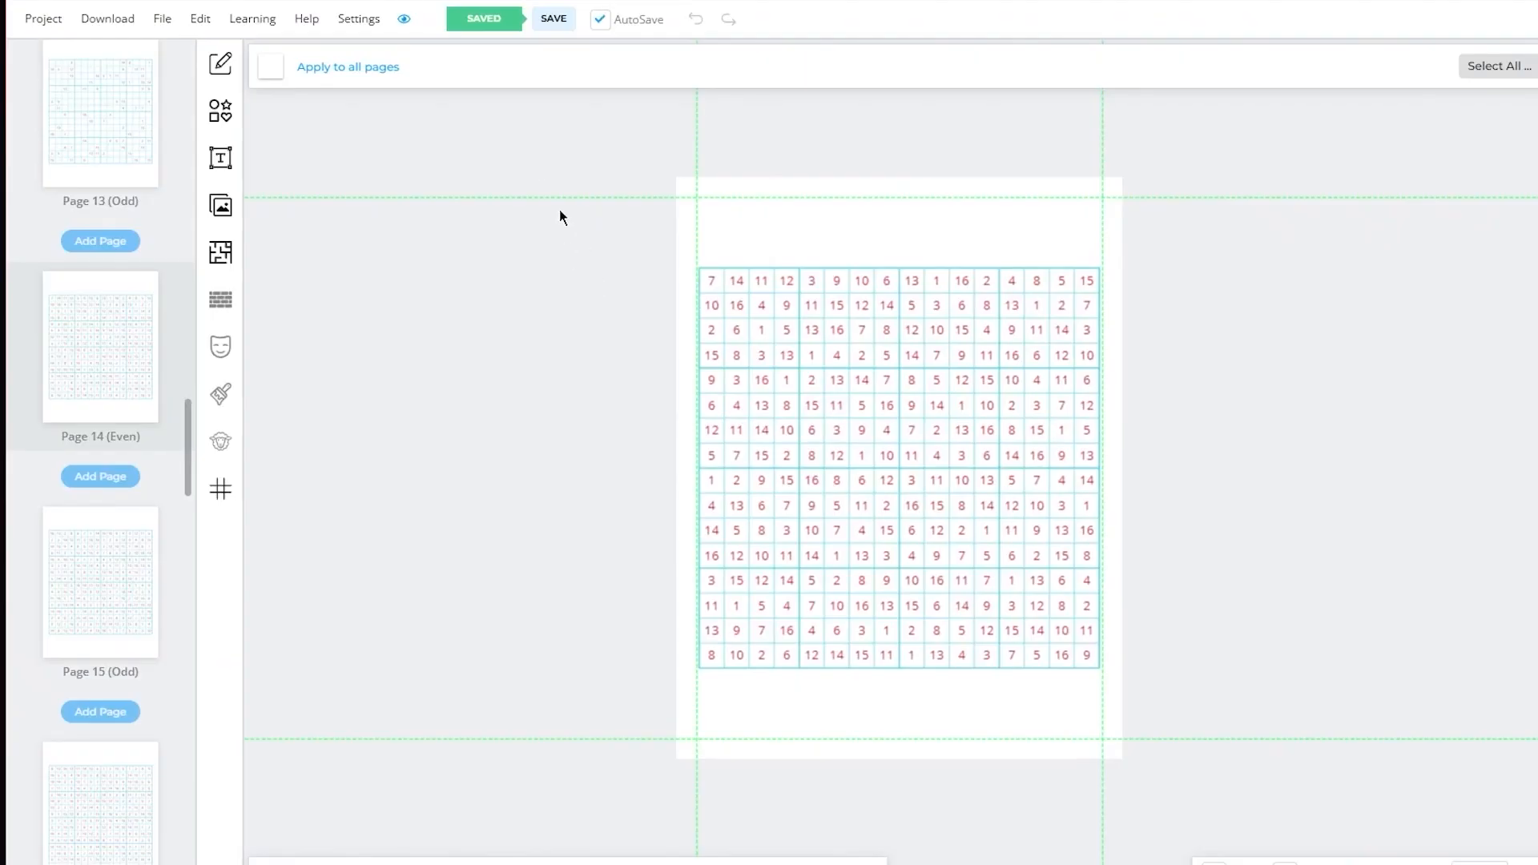
# Step: In BookBolt Studio, shrink the Sudoku on Page 4 to under half size, center it in the page's upper half, and save
pyautogui.scroll(15, 80, 345)
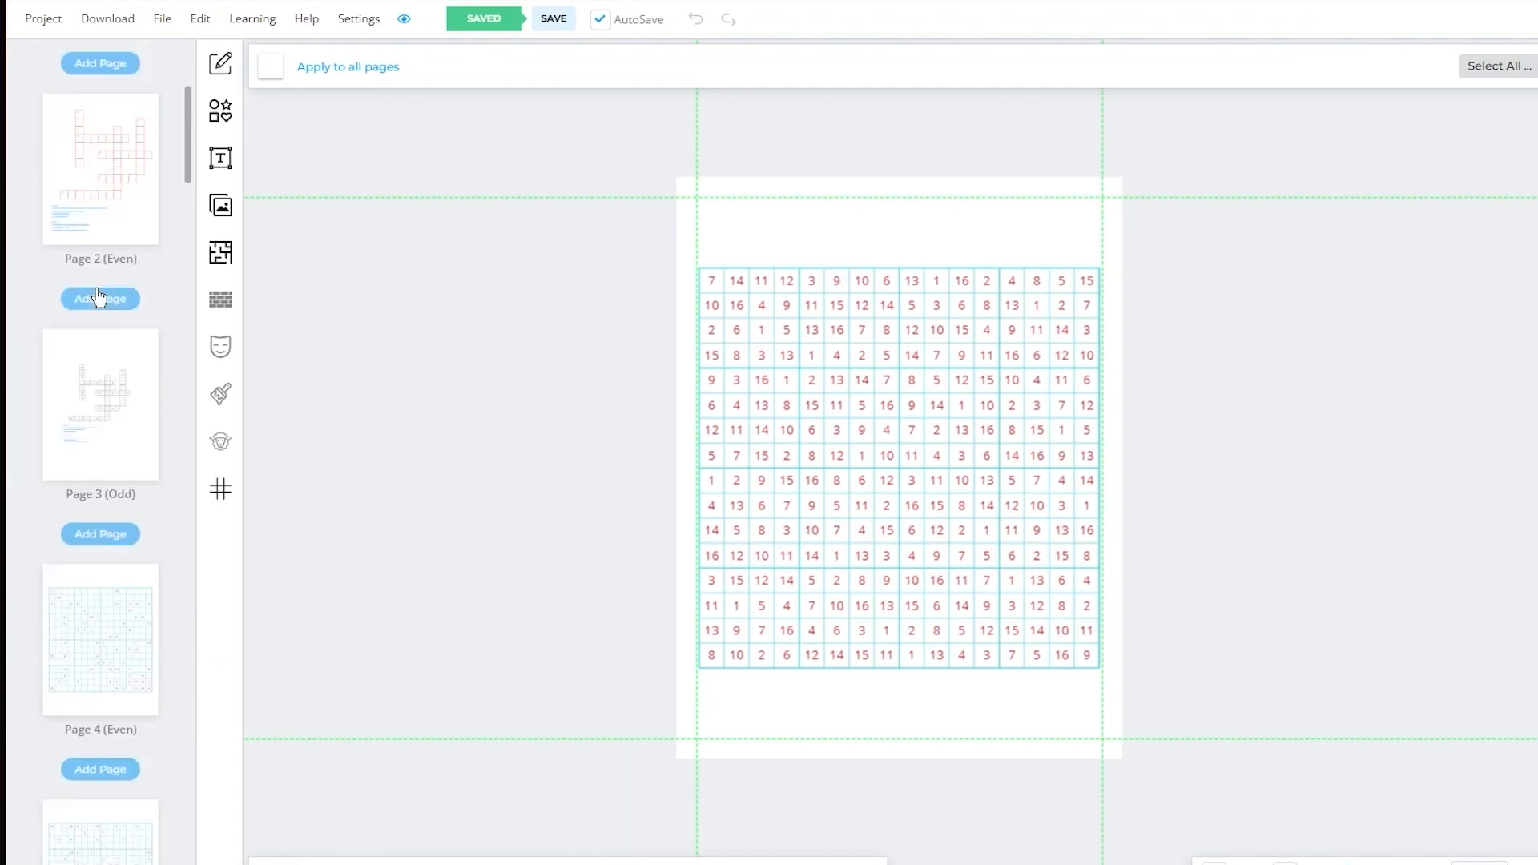
pyautogui.scroll(2, 96, 312)
pyautogui.scroll(-4, 97, 309)
pyautogui.click(106, 257)
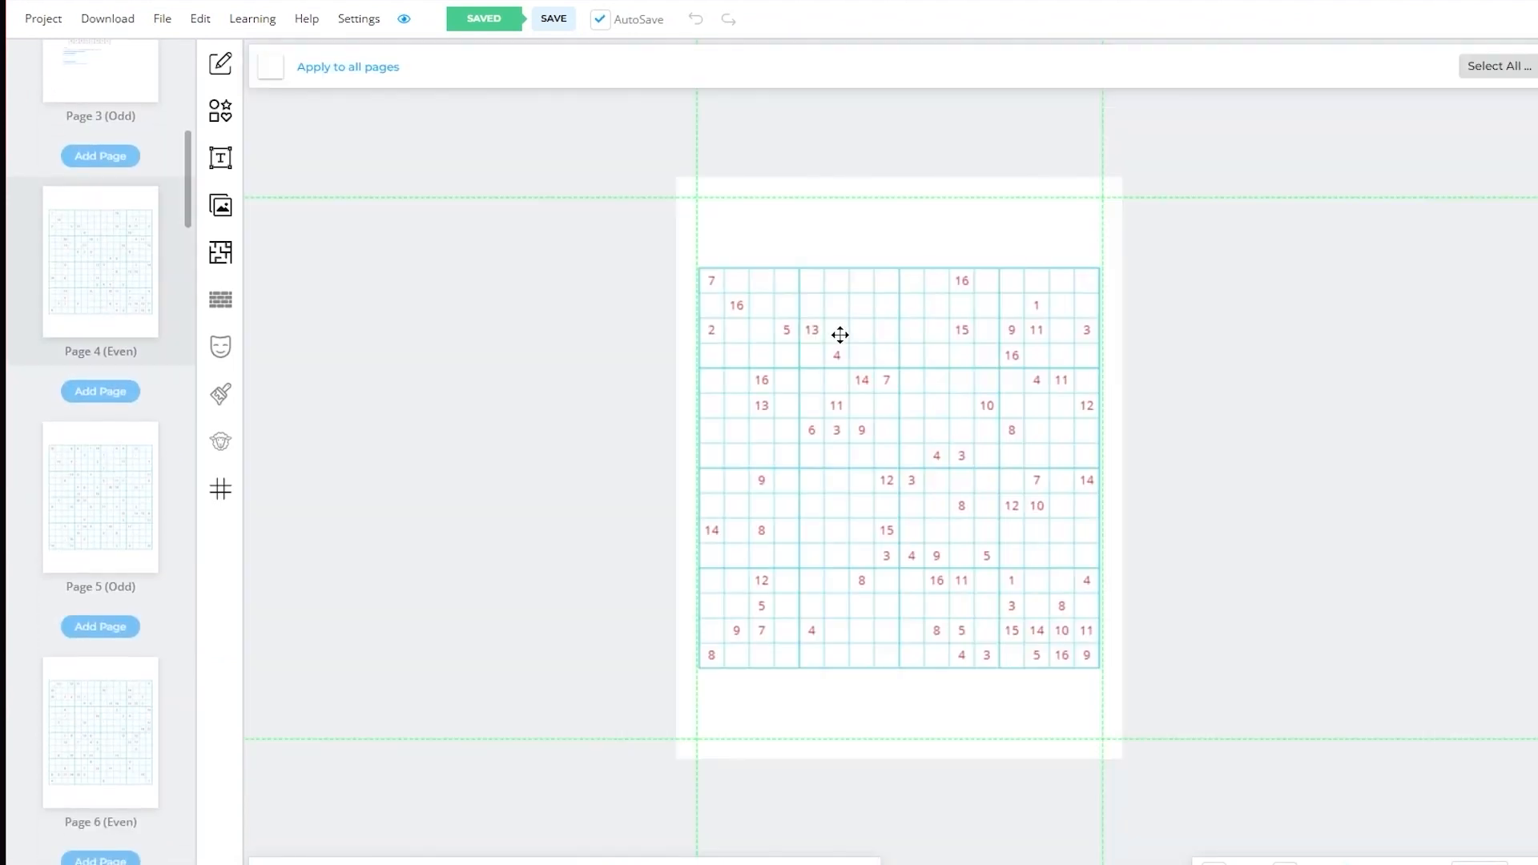
pyautogui.click(770, 295)
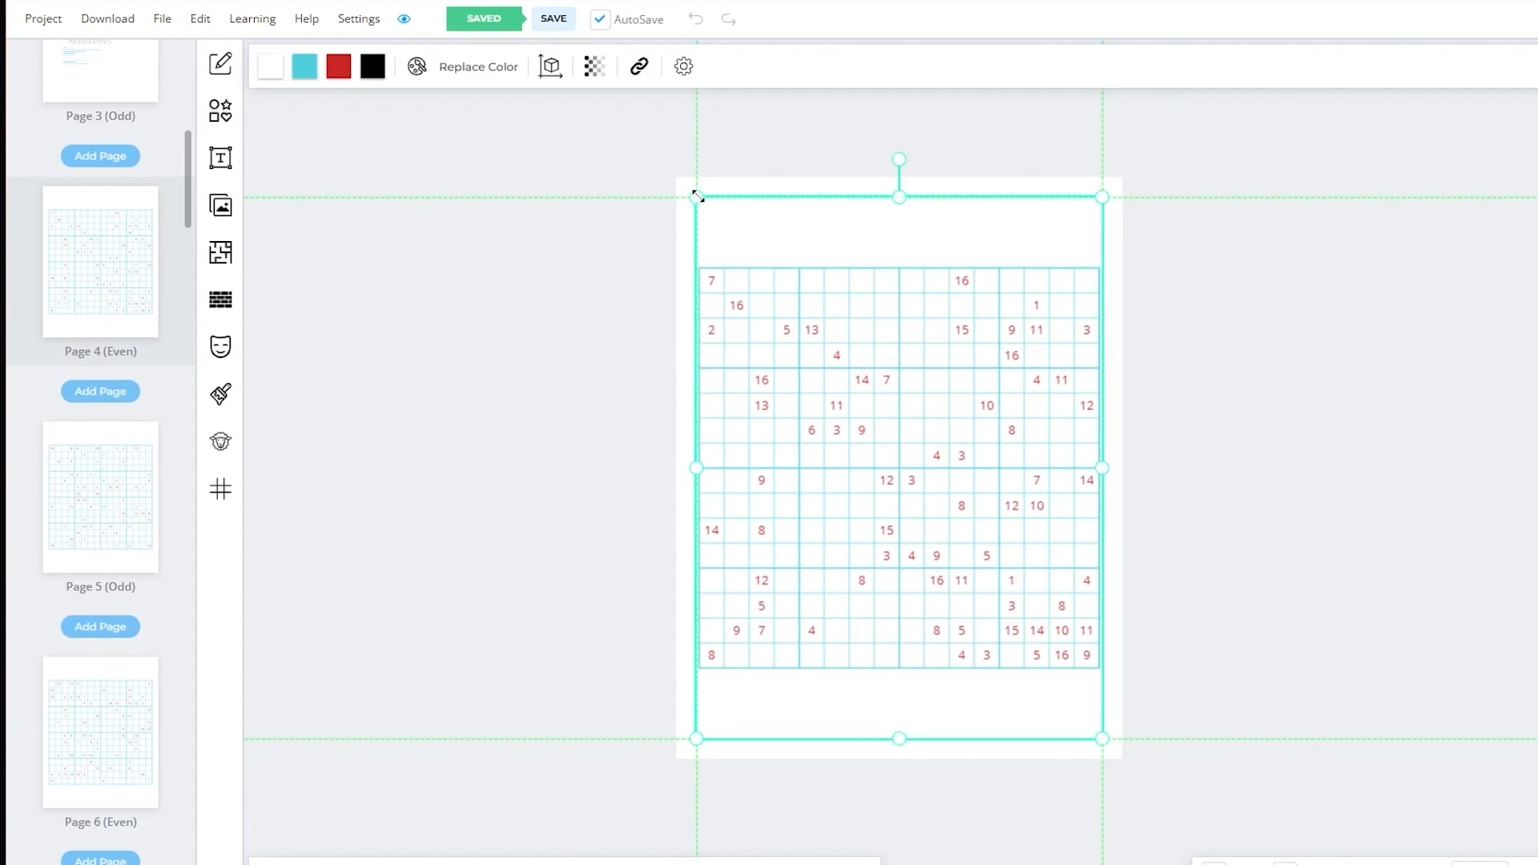
pyautogui.moveTo(693, 198); pyautogui.dragTo(985, 440)
pyautogui.moveTo(1031, 586); pyautogui.dragTo(913, 312)
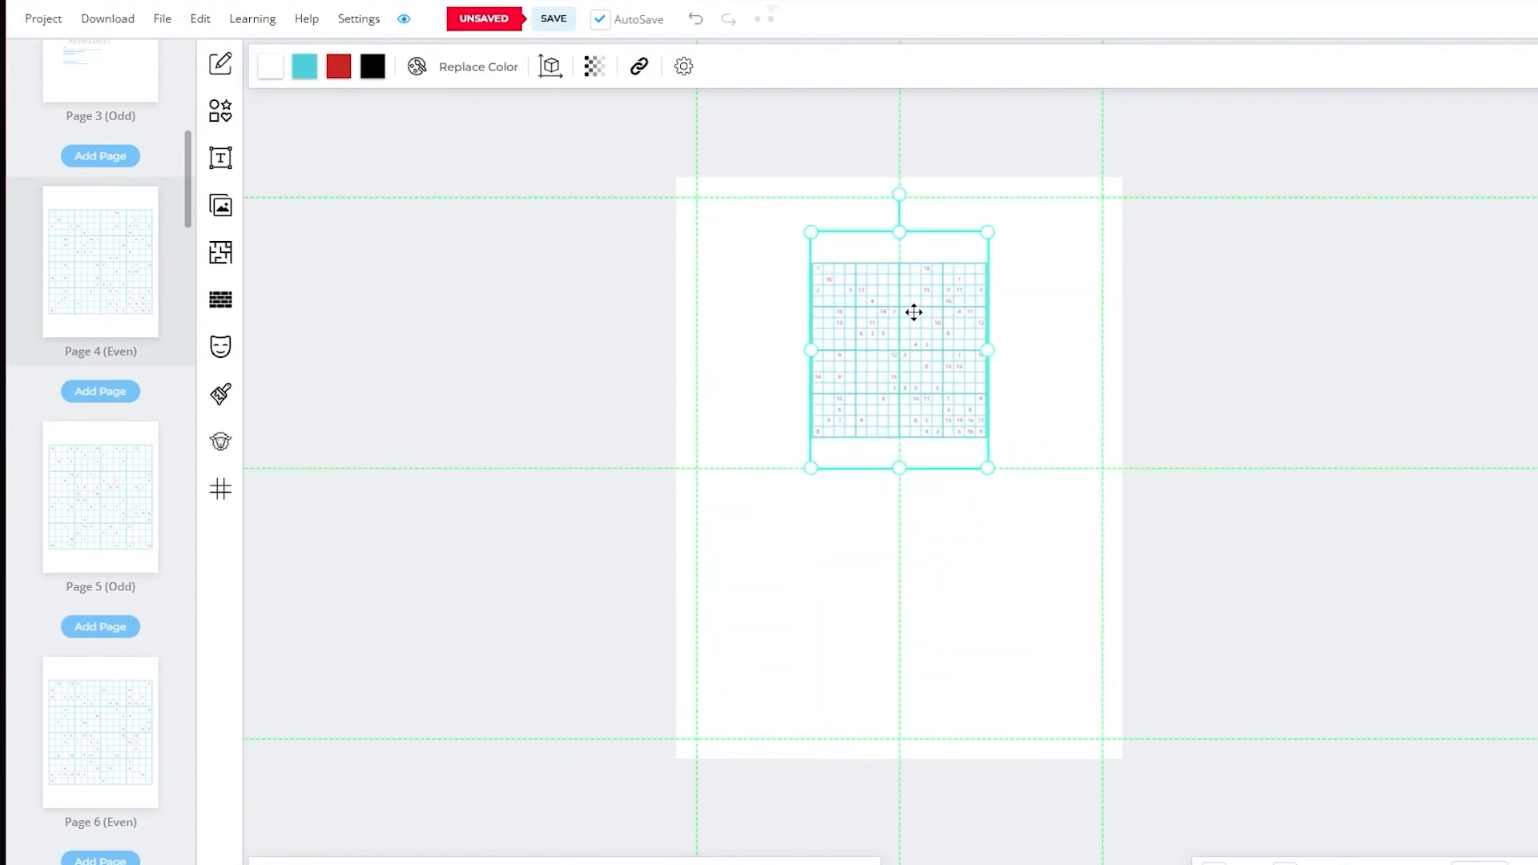
pyautogui.click(669, 394)
pyautogui.click(86, 535)
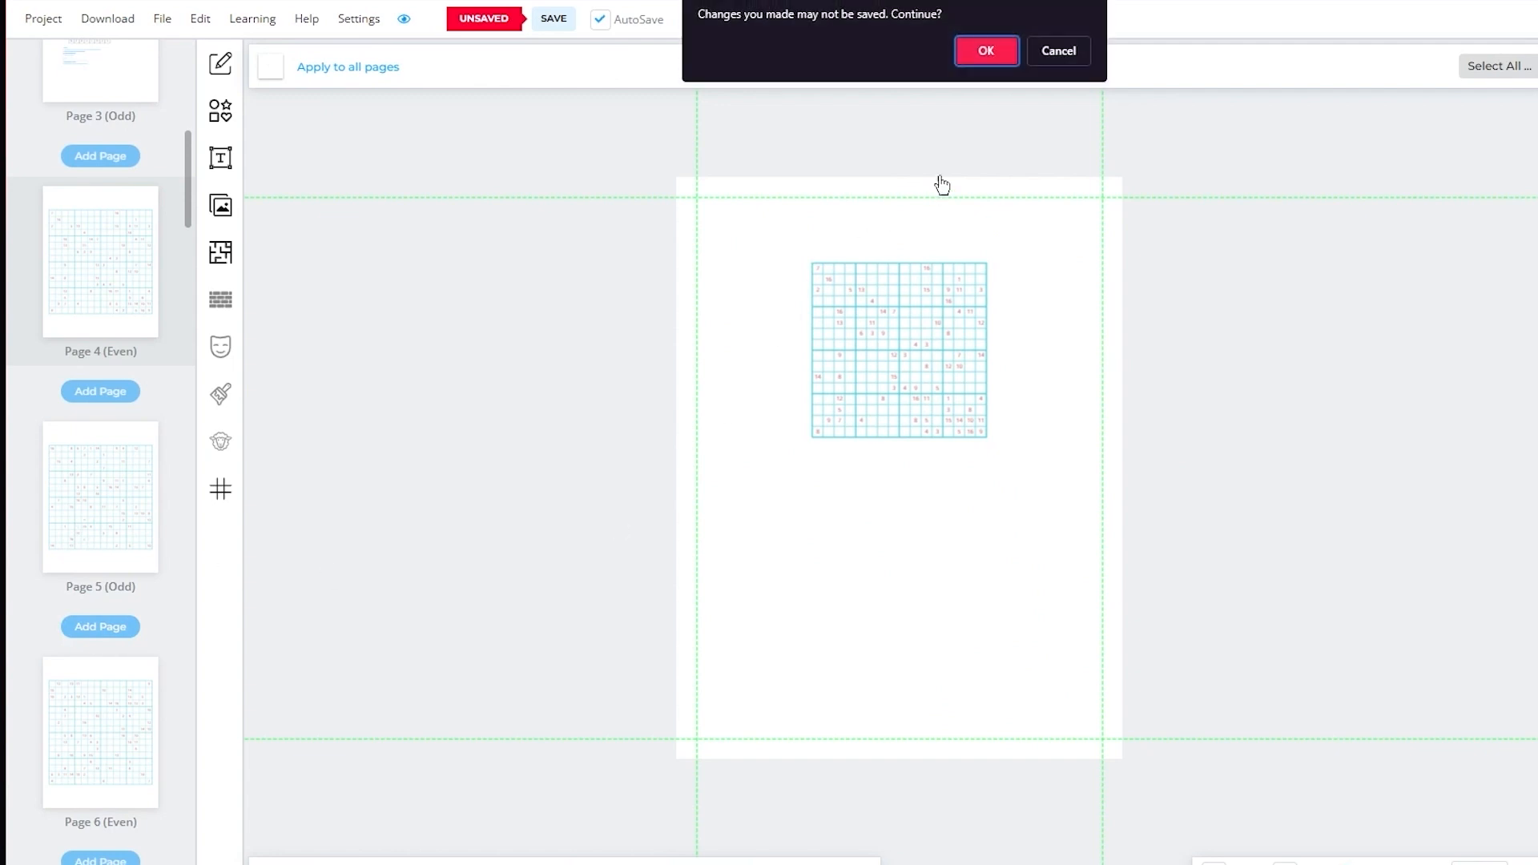
pyautogui.click(986, 51)
pyautogui.click(554, 19)
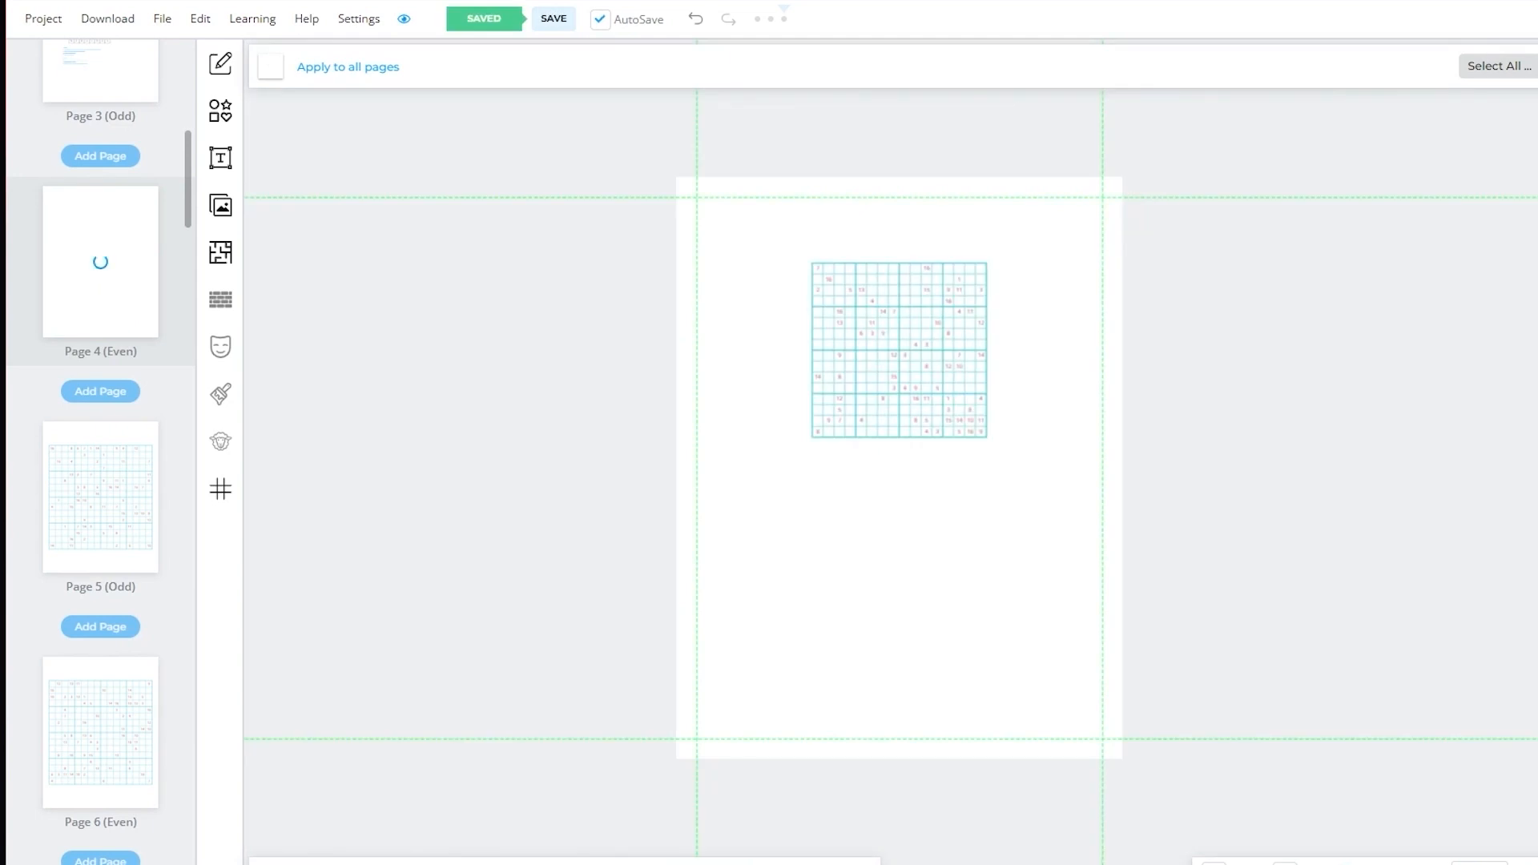
# Step: Shrink the Sudoku on Page 5 to the same size as the one on Page 4 and copy it
pyautogui.click(137, 483)
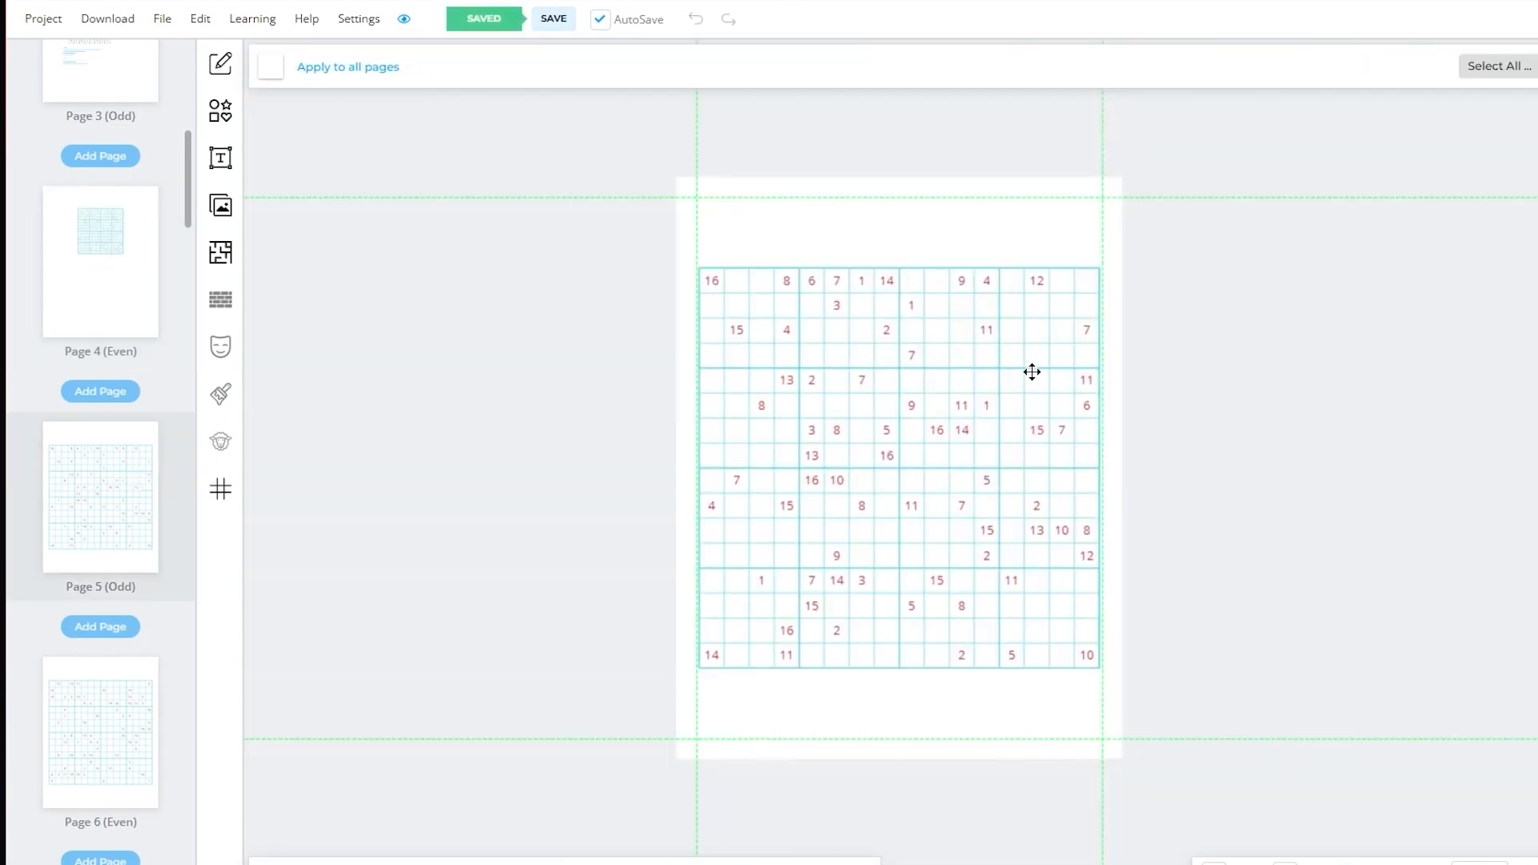
pyautogui.click(816, 343)
pyautogui.moveTo(690, 194); pyautogui.dragTo(948, 497)
pyautogui.rightClick(893, 459)
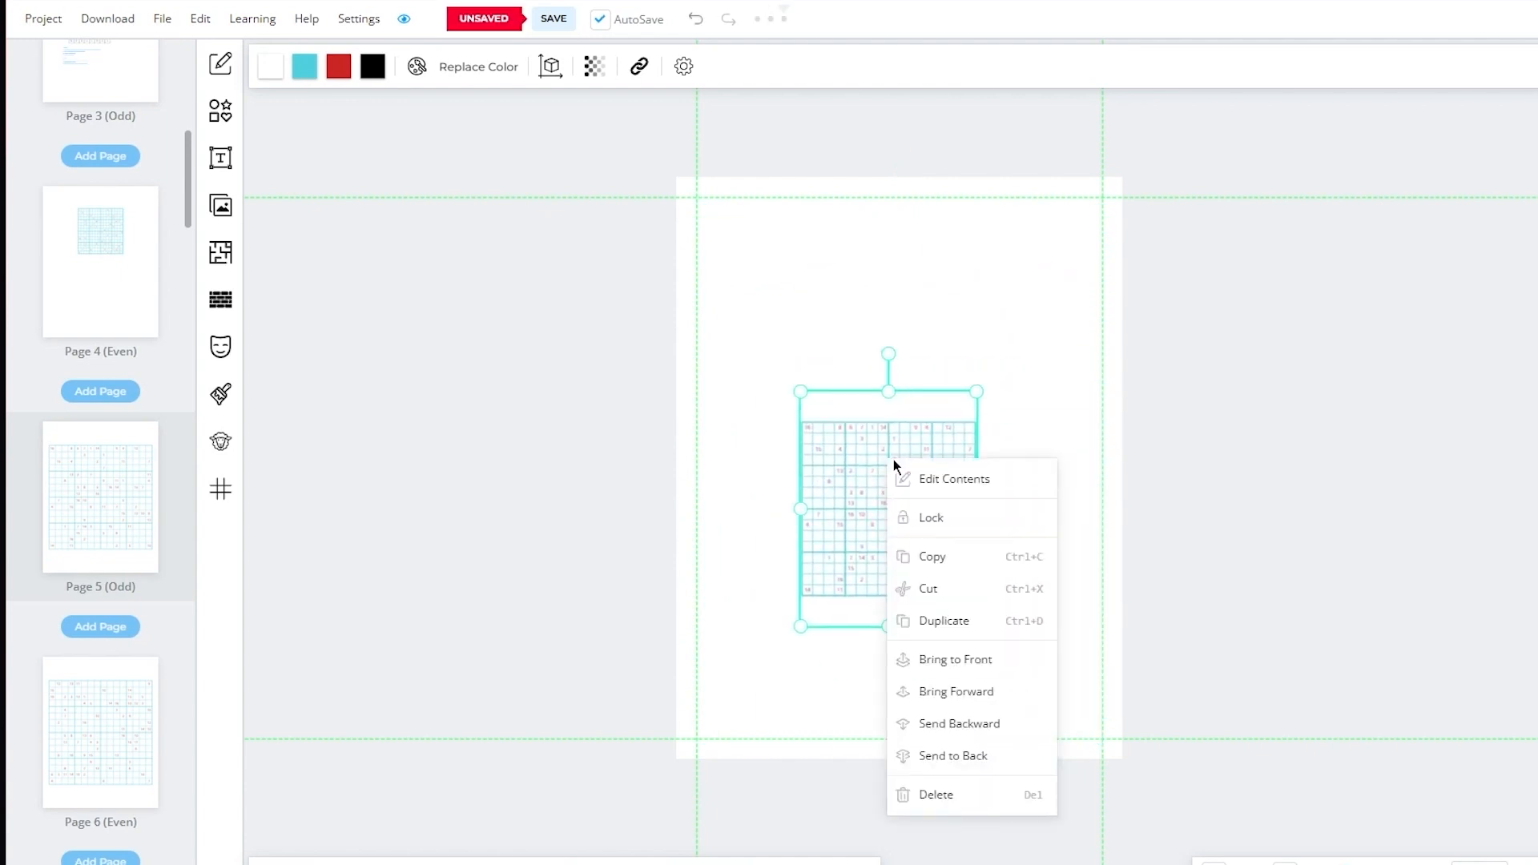
pyautogui.click(945, 555)
# Step: Paste the copied Sudoku on Page 4, center it in the lower half, and move the first Sudoku slightly higher
pyautogui.click(119, 297)
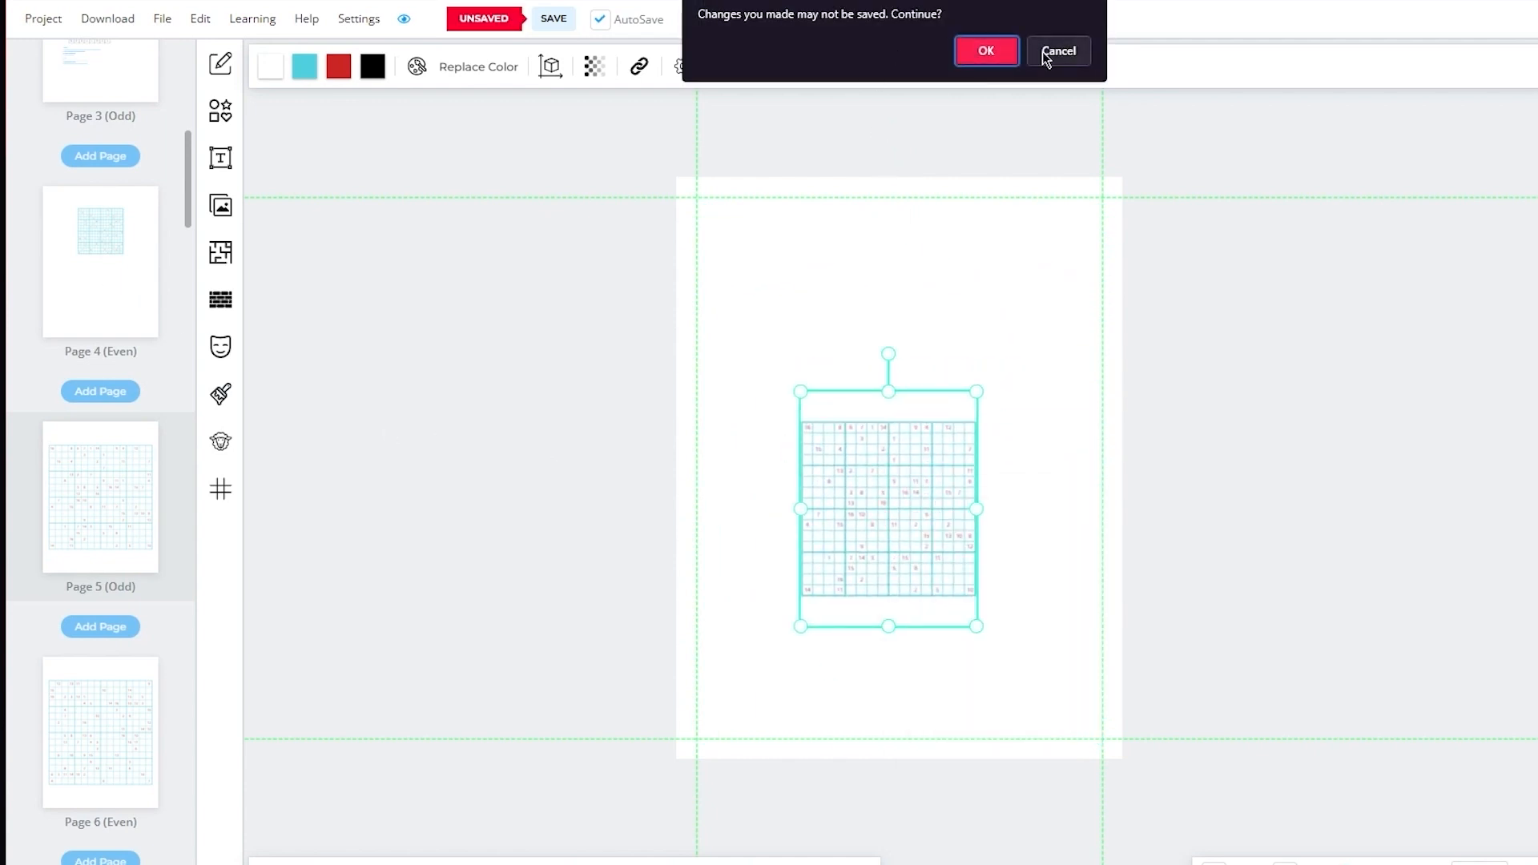
pyautogui.click(990, 53)
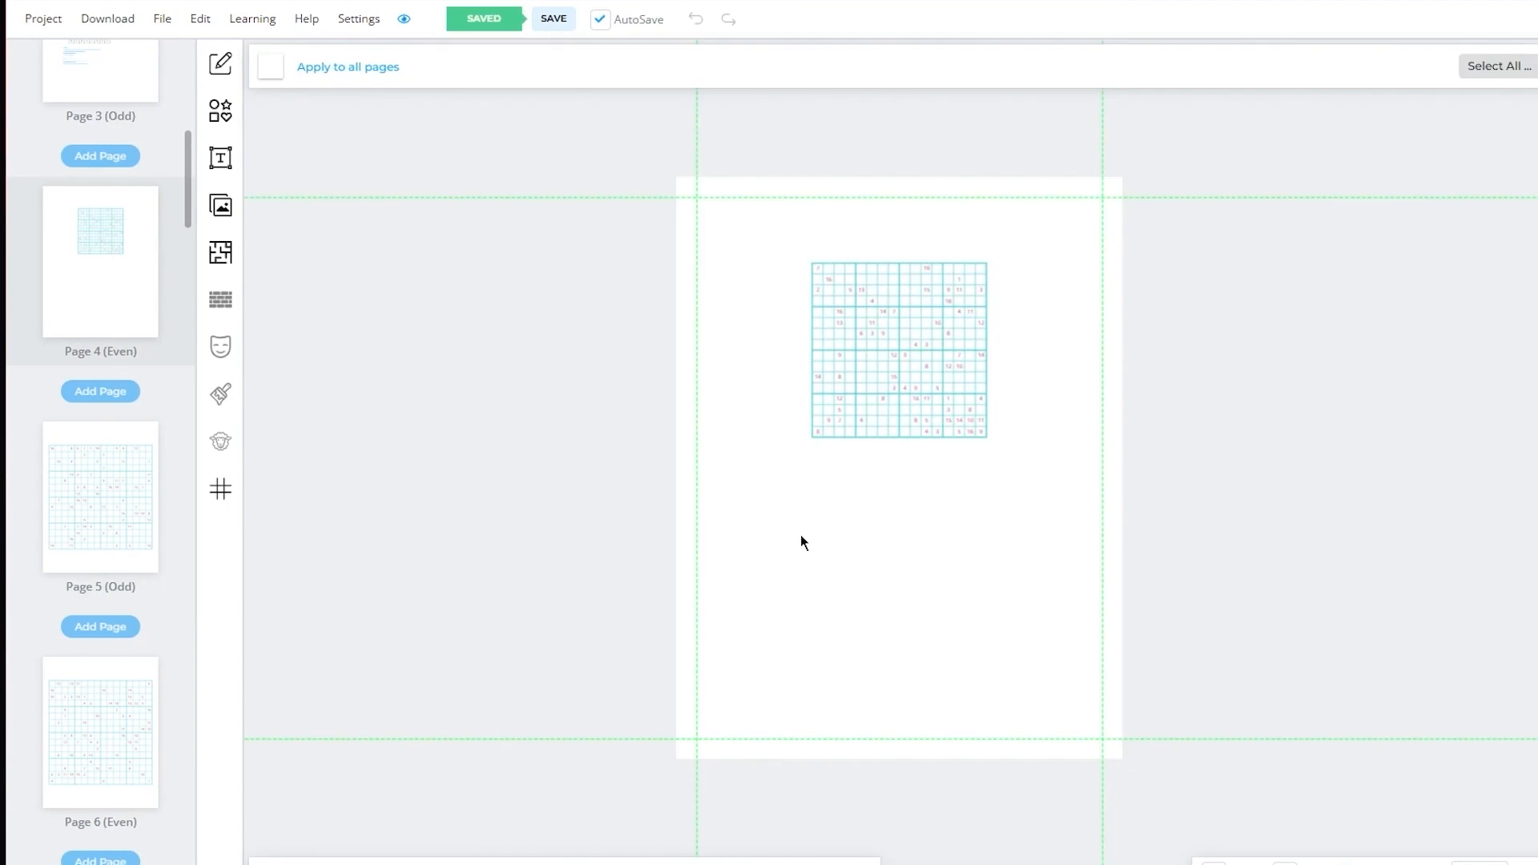
pyautogui.hotkey('ctrl', 'v')
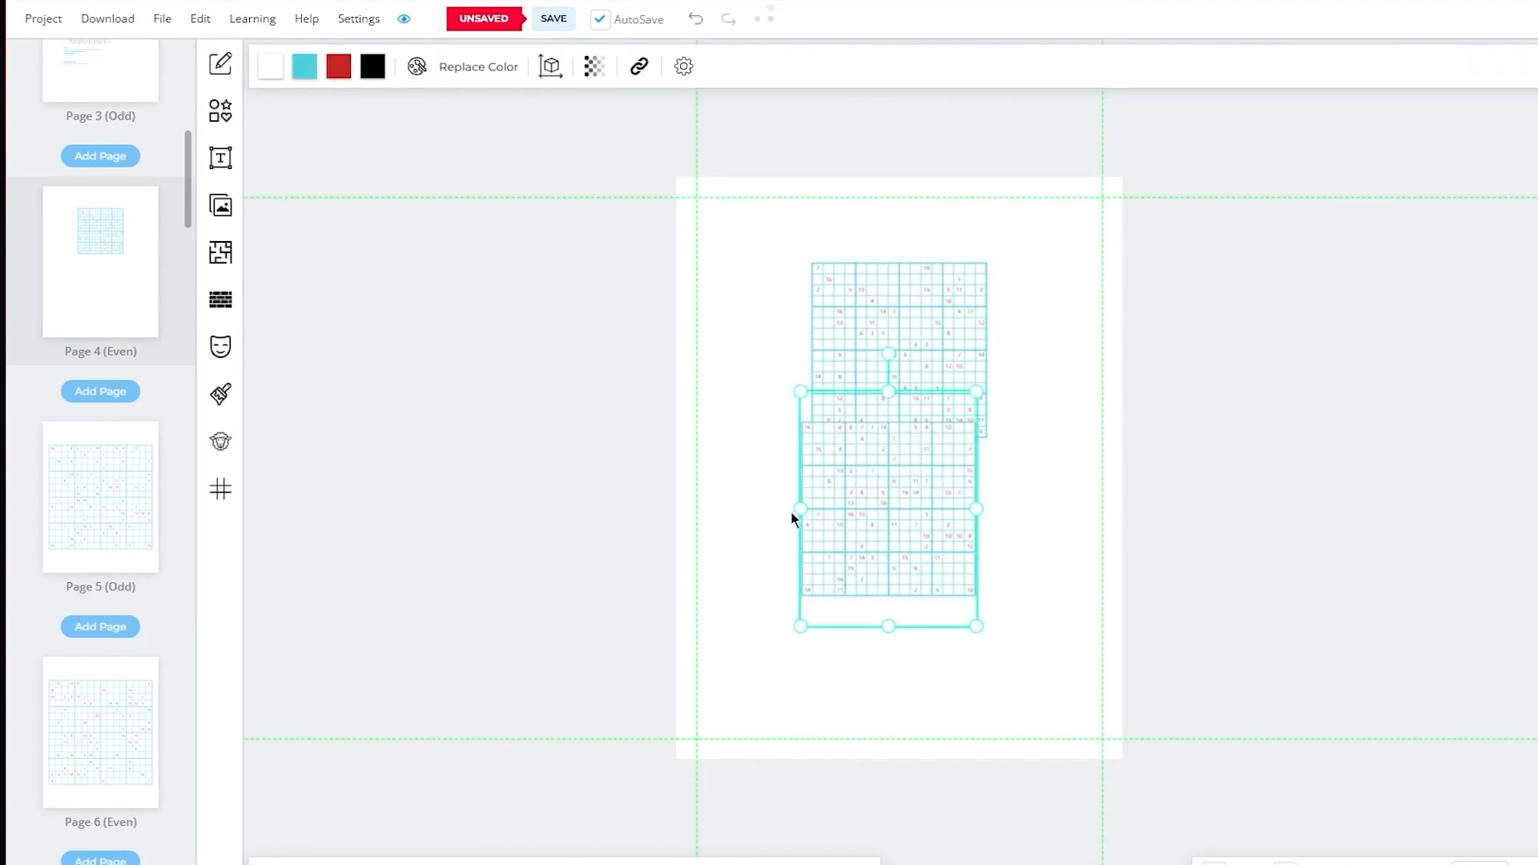
pyautogui.moveTo(886, 502); pyautogui.dragTo(898, 589)
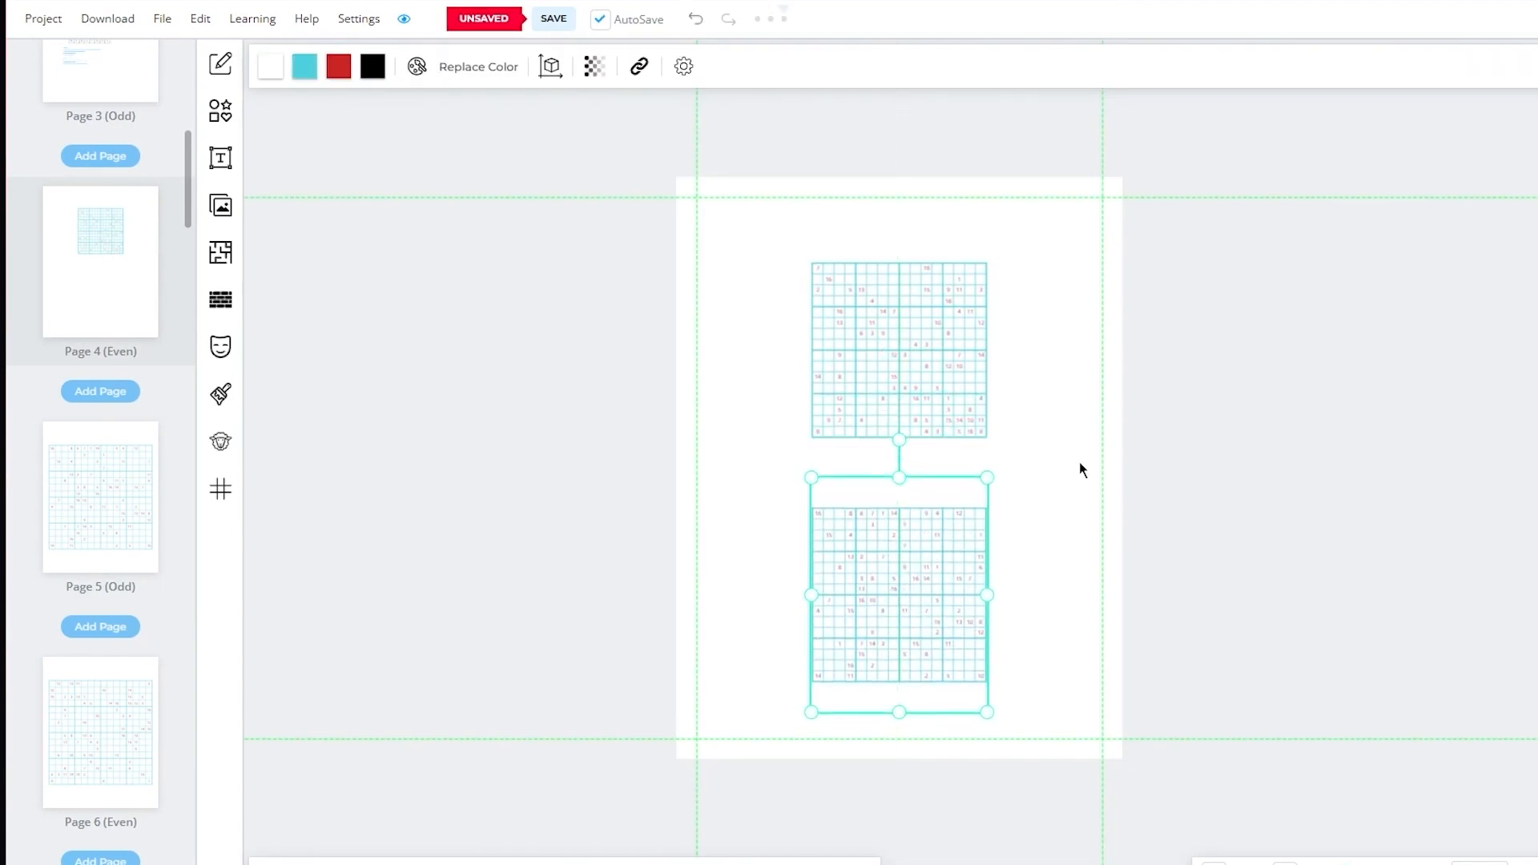
pyautogui.moveTo(930, 362); pyautogui.dragTo(927, 346)
pyautogui.click(606, 243)
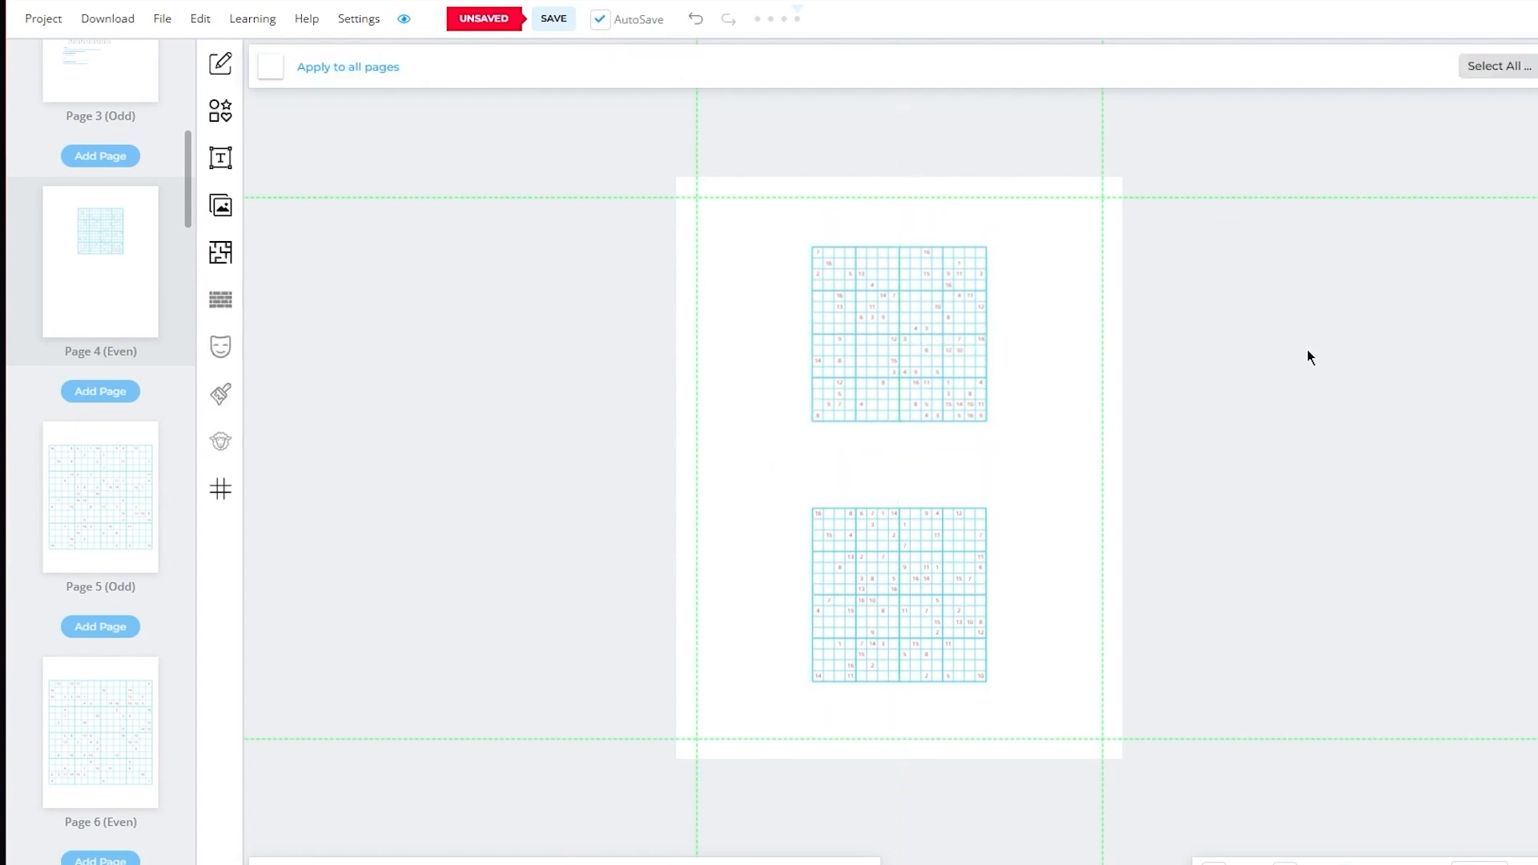
# Step: Add a rectangle shape to Page 4 and remove its fill color
pyautogui.click(225, 116)
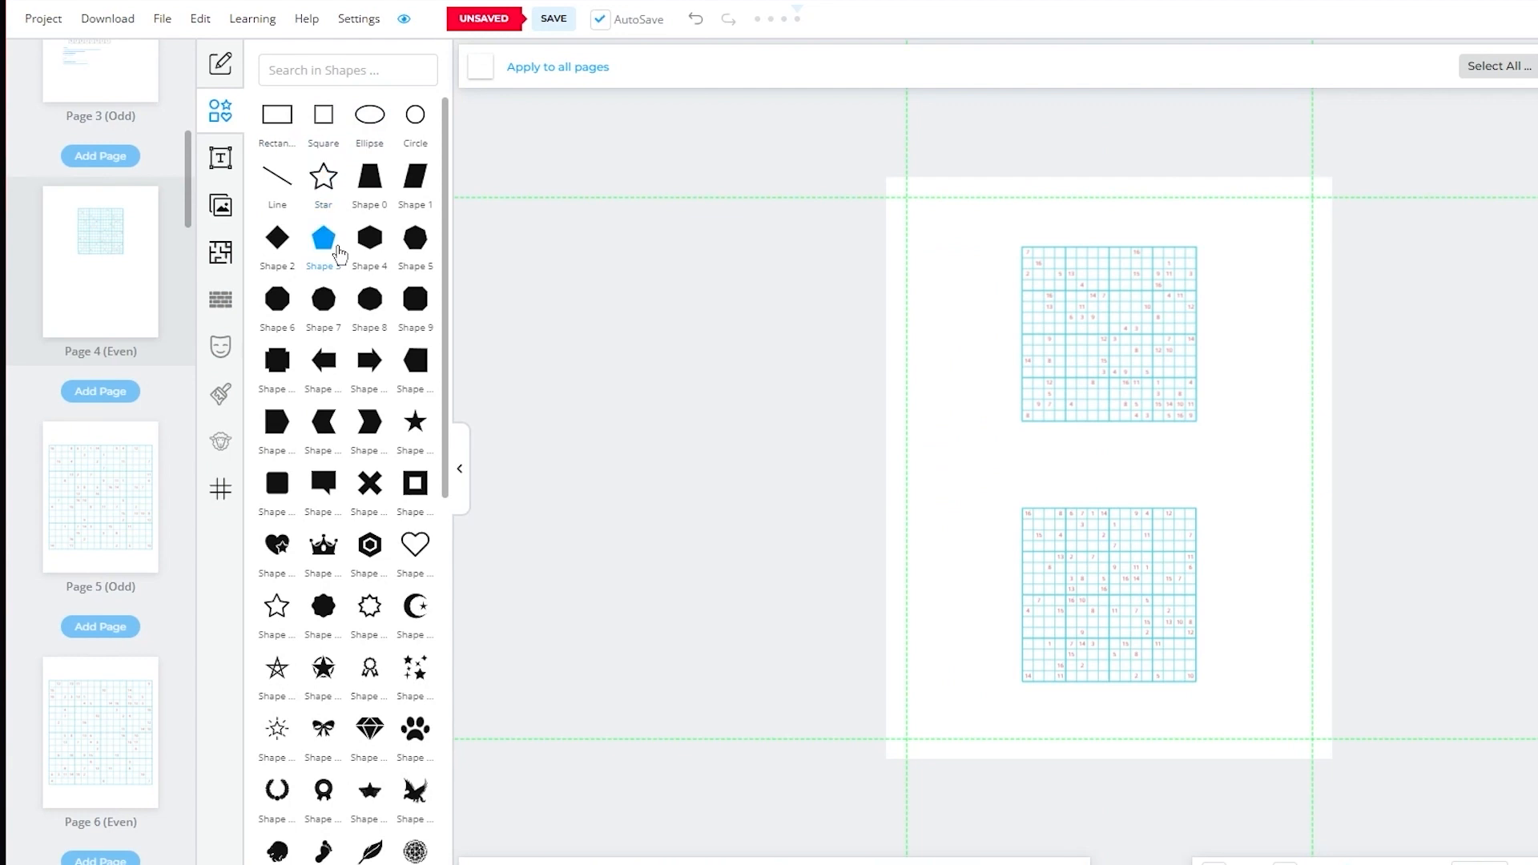
pyautogui.scroll(-10, 300, 234)
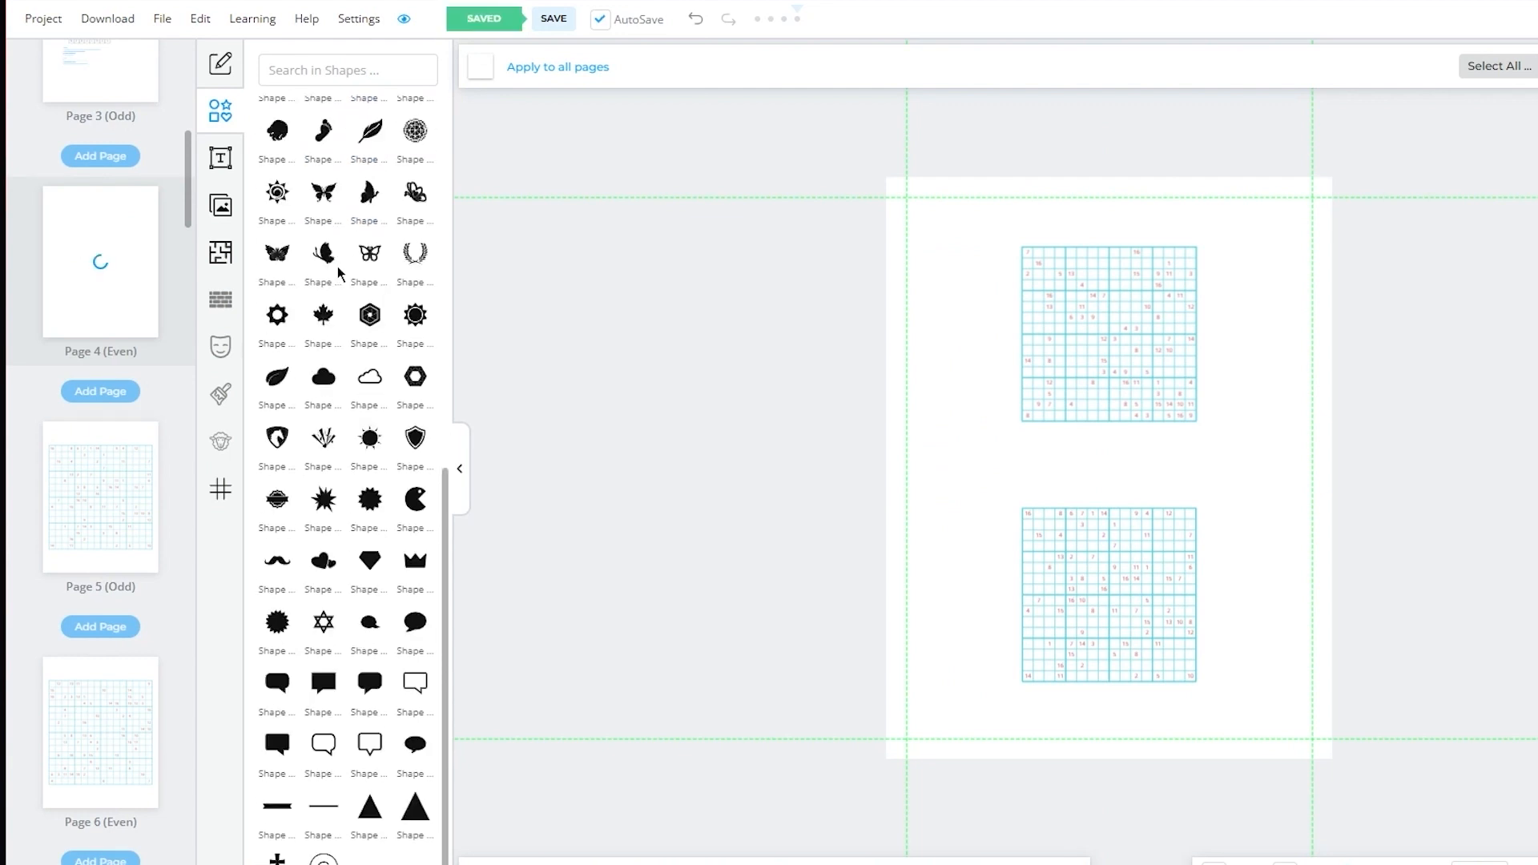
pyautogui.scroll(10, 380, 506)
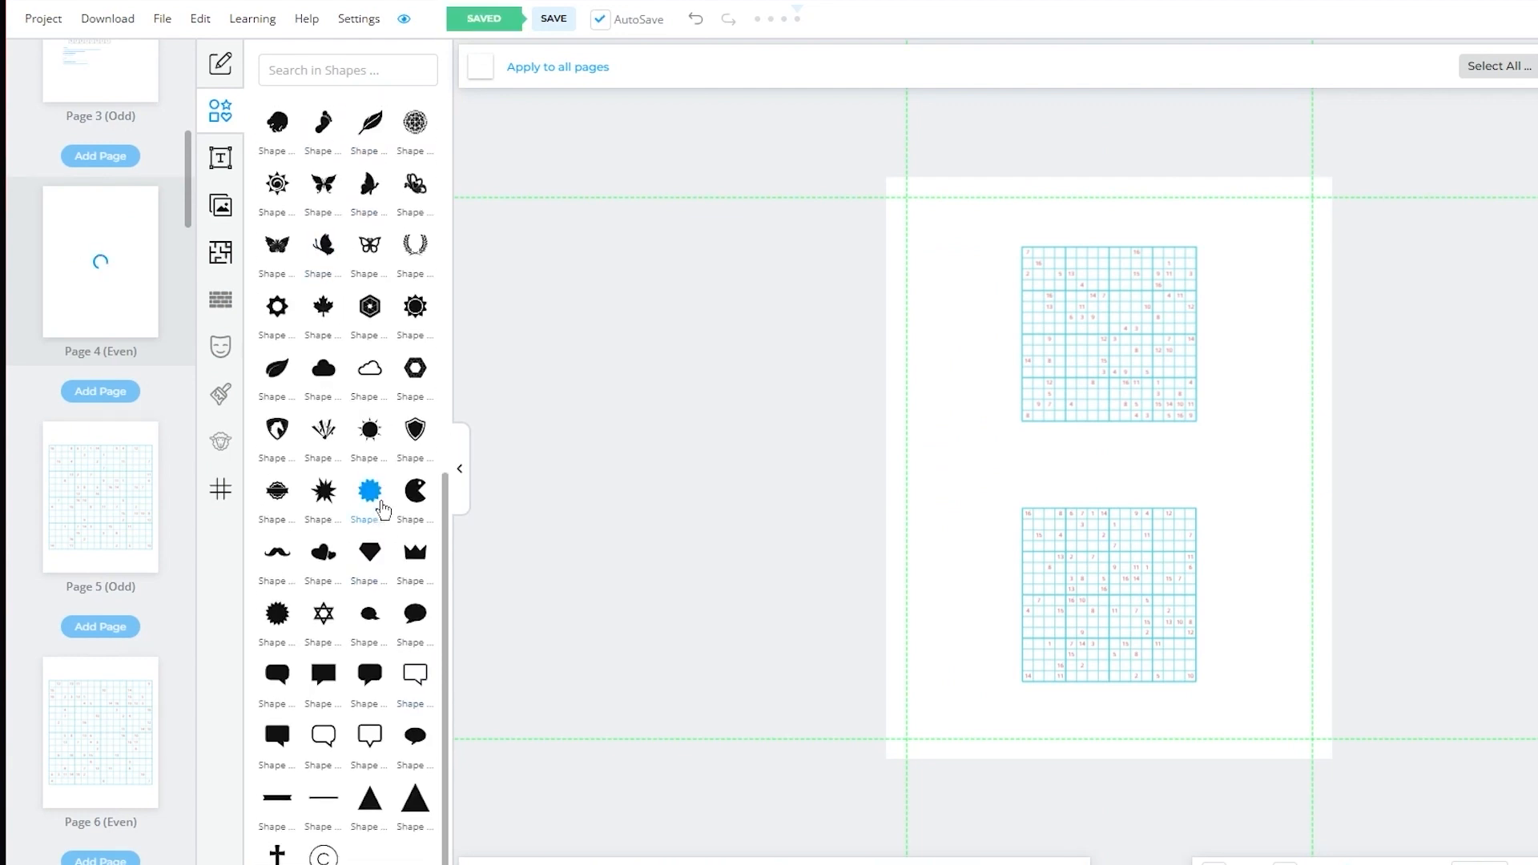
pyautogui.click(278, 116)
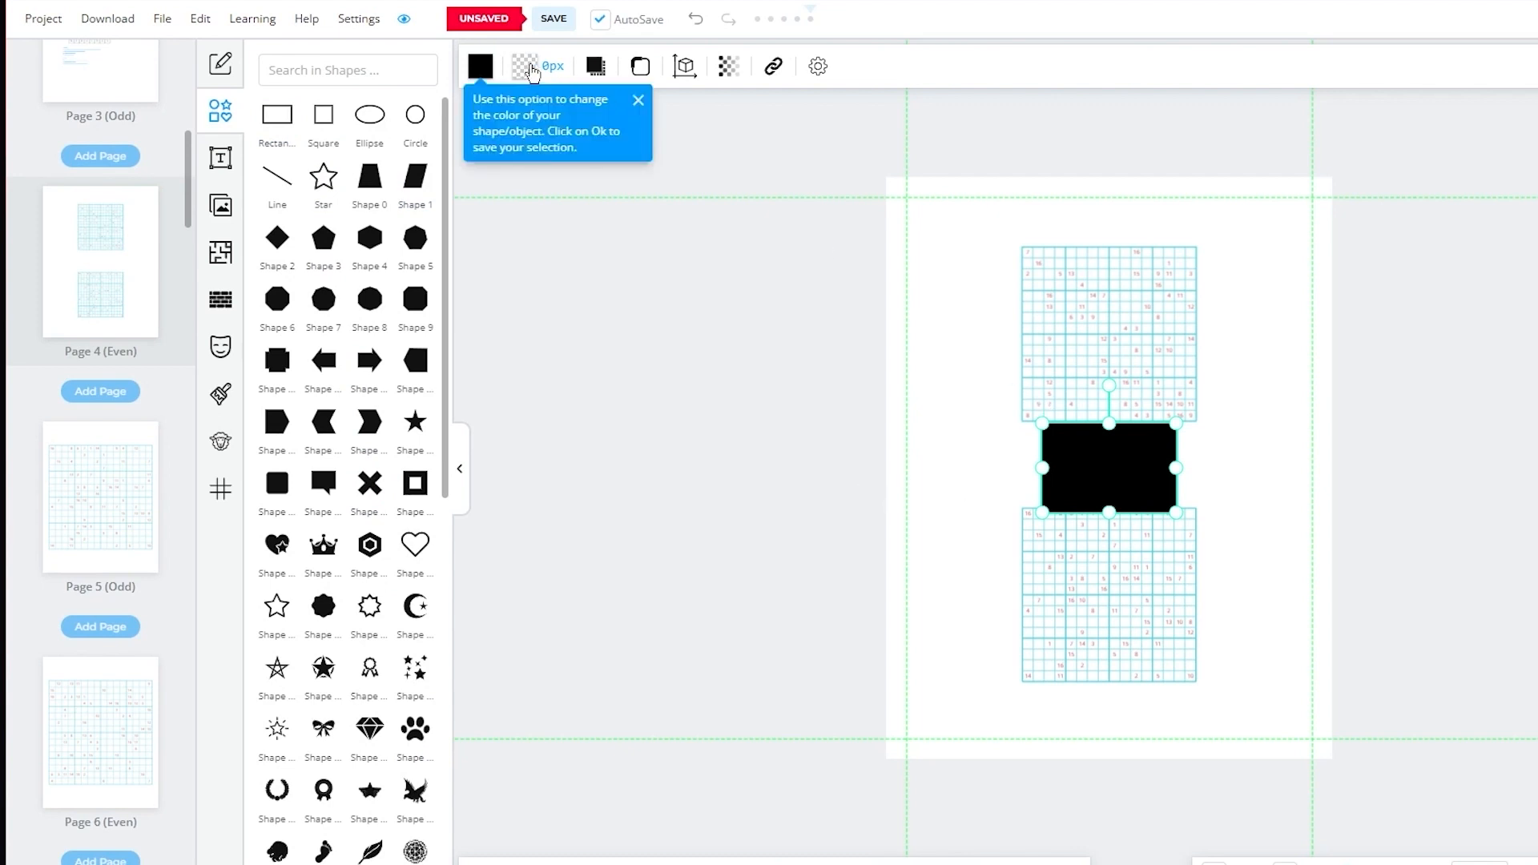
pyautogui.click(481, 66)
pyautogui.click(473, 147)
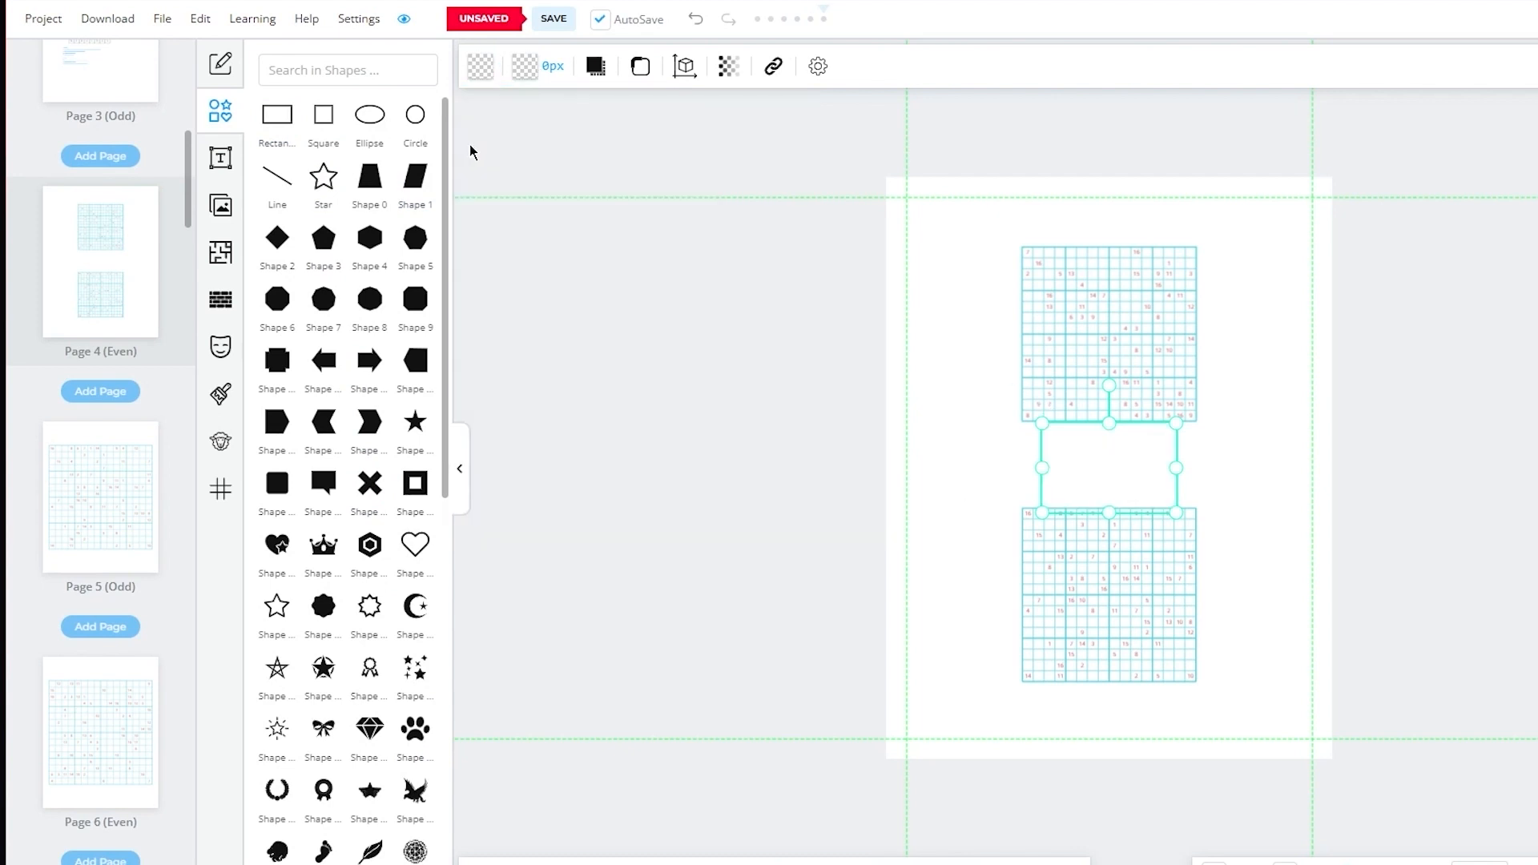
pyautogui.click(637, 330)
# Step: Set the rectangle's stroke width to 67 px, leaving its border radius and opacity at their defaults
pyautogui.click(1048, 441)
pyautogui.click(524, 66)
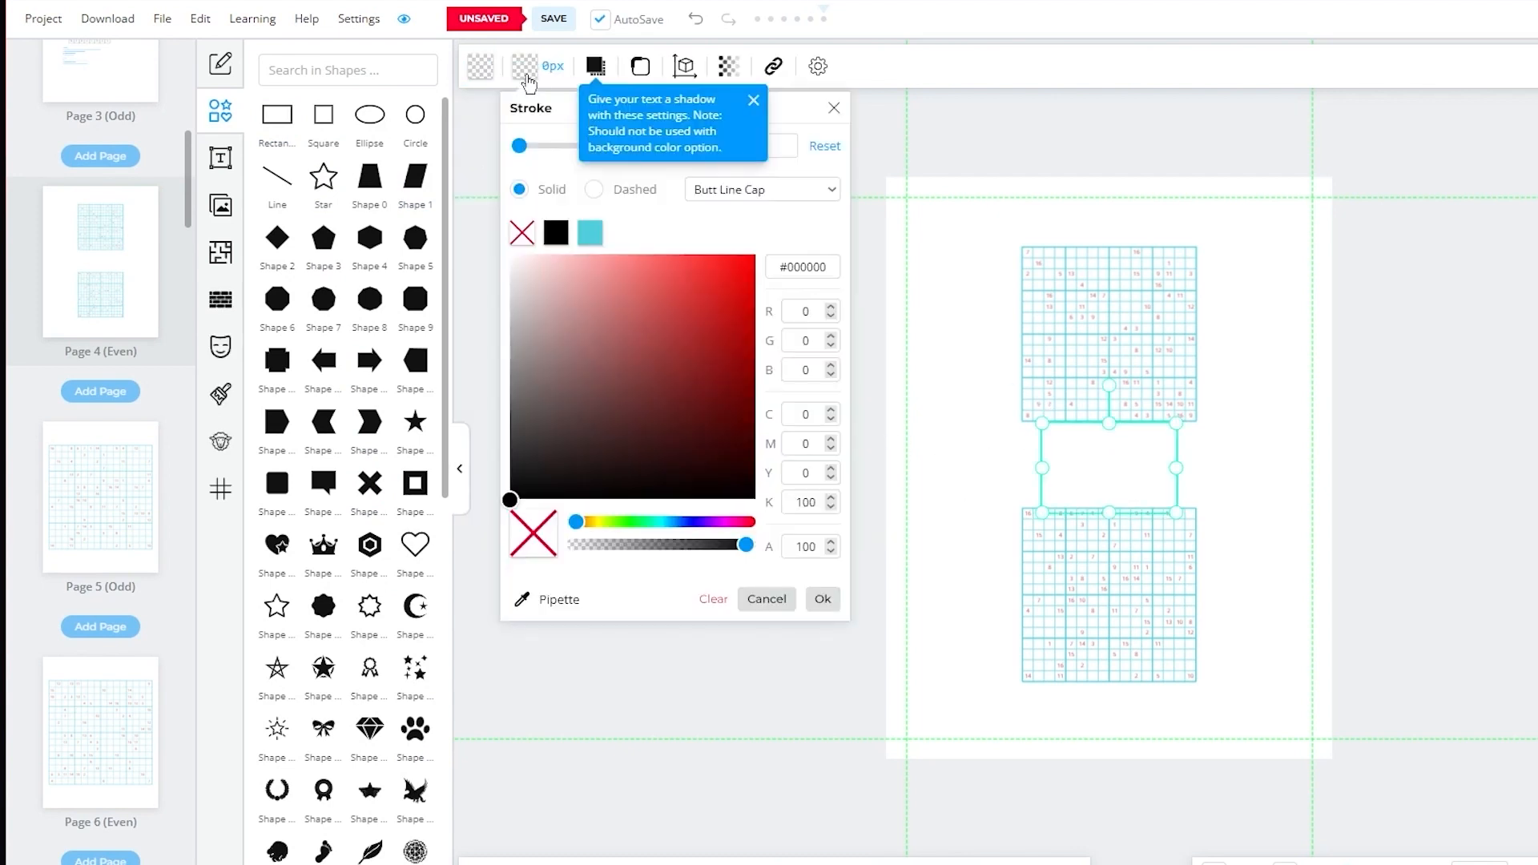
pyautogui.moveTo(669, 169)
pyautogui.mouseDown()
pyautogui.moveTo(1221, 202)
pyautogui.moveTo(166, 192)
pyautogui.mouseUp()
pyautogui.click(640, 67)
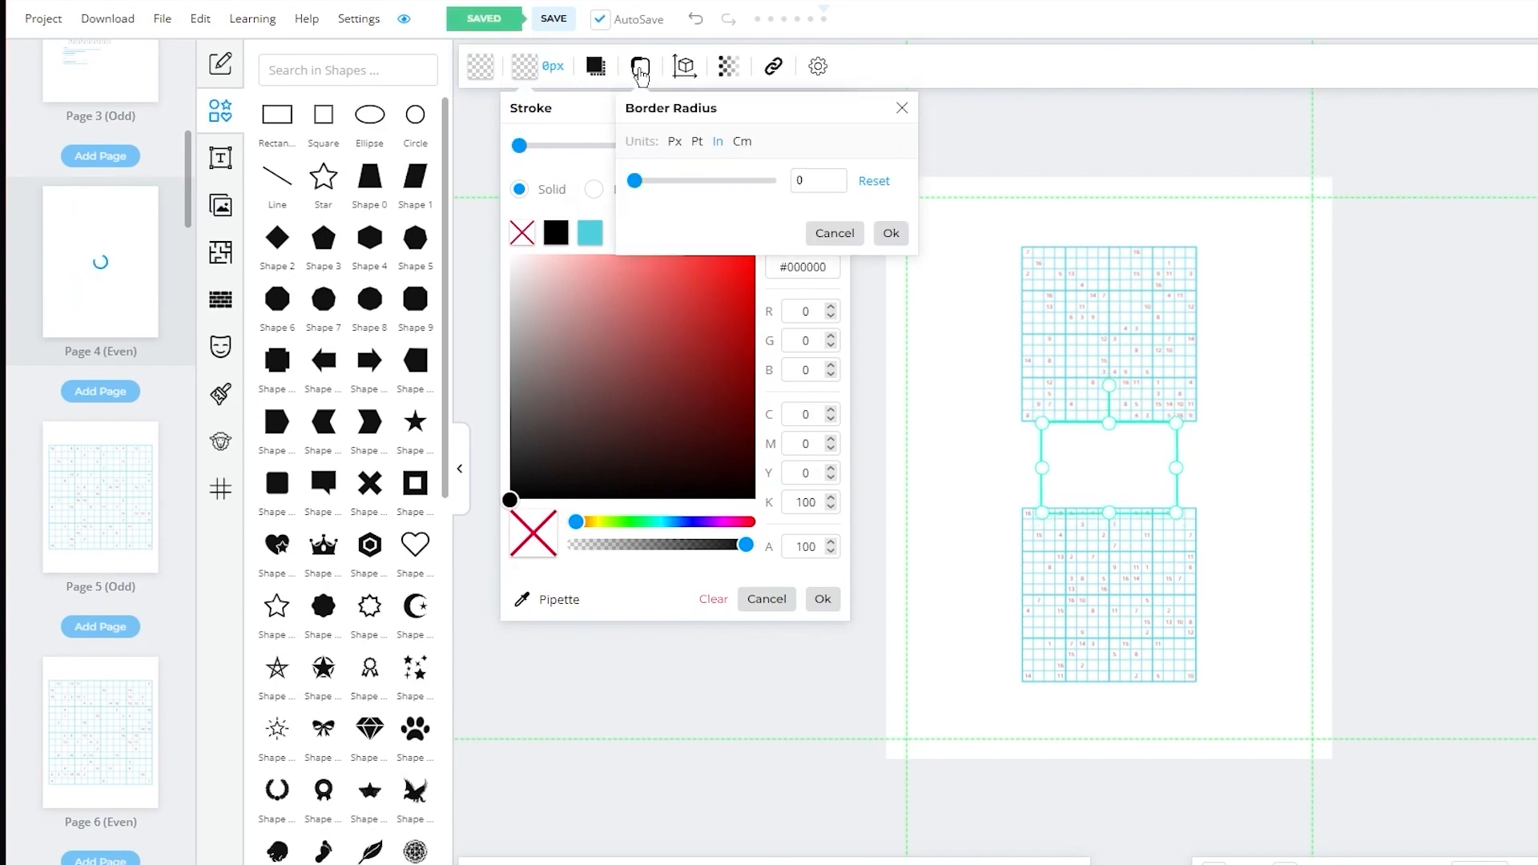
pyautogui.click(728, 65)
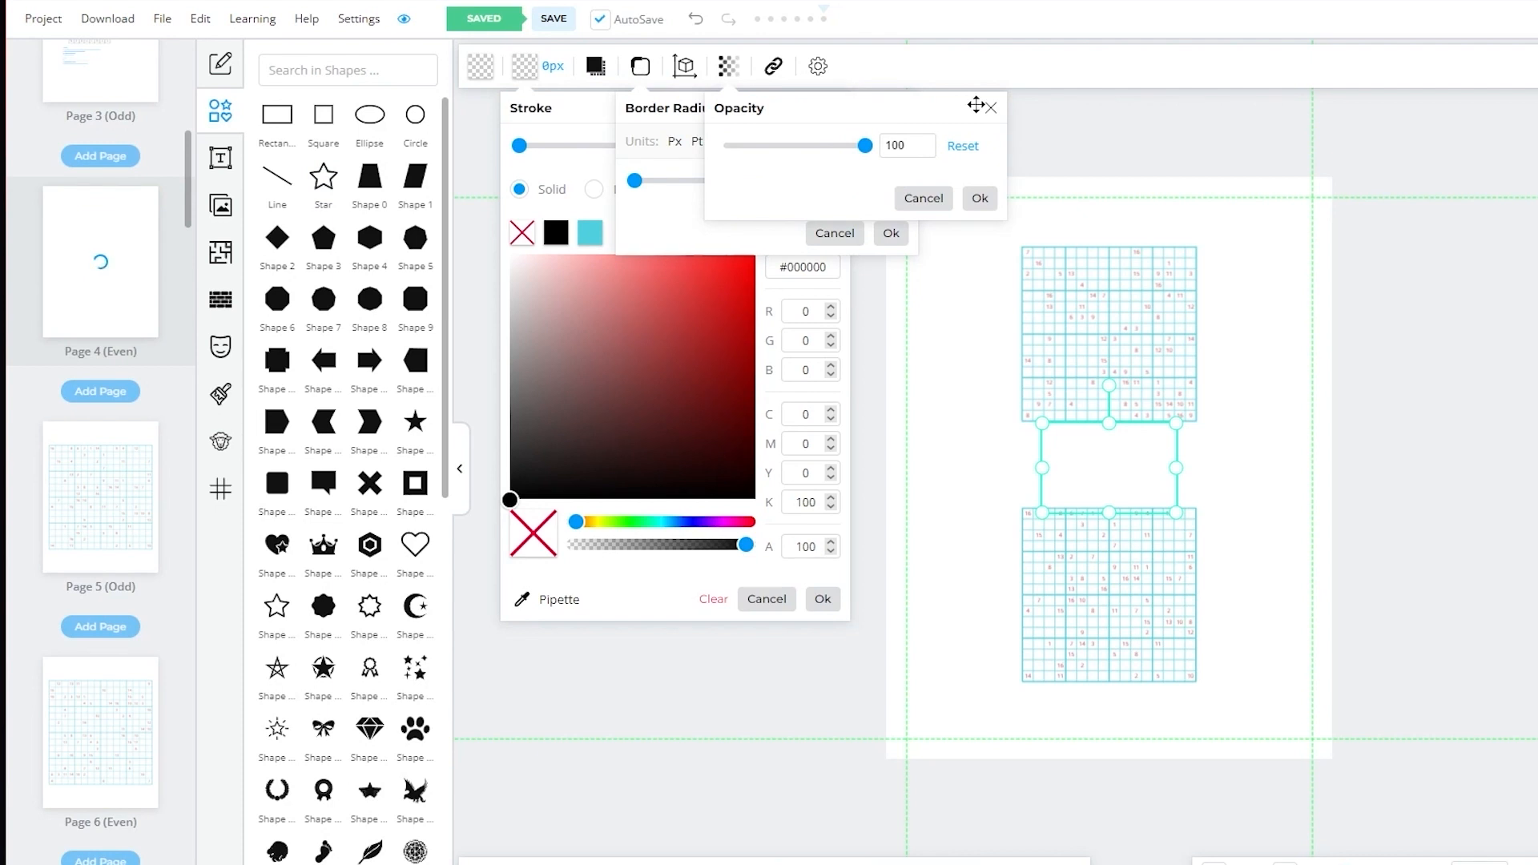
pyautogui.click(989, 107)
pyautogui.moveTo(634, 180)
pyautogui.mouseDown()
pyautogui.moveTo(767, 180)
pyautogui.moveTo(635, 180)
pyautogui.mouseUp()
pyautogui.click(901, 109)
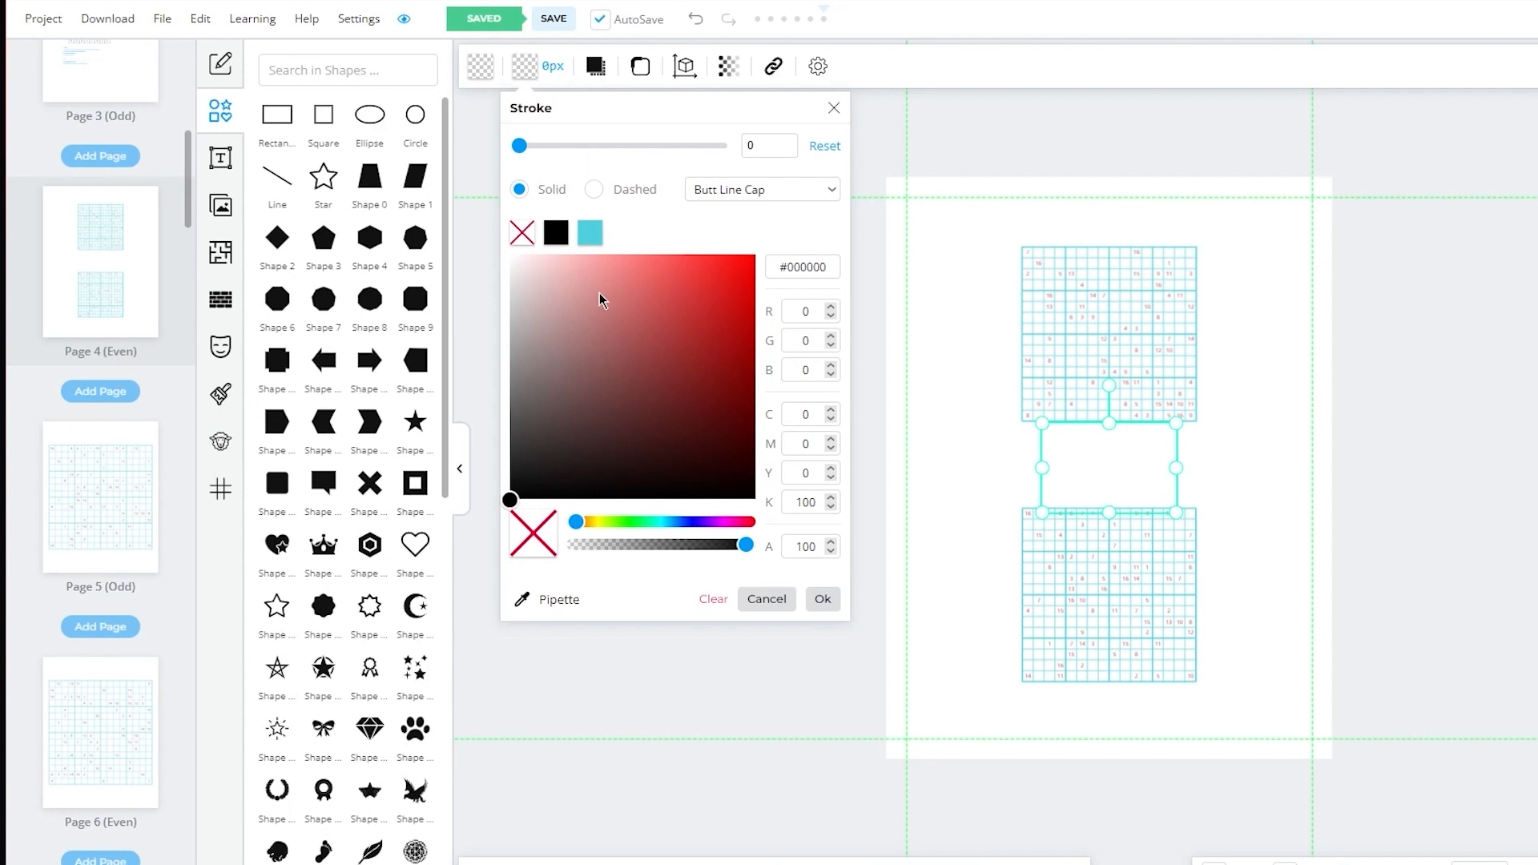
pyautogui.moveTo(519, 145); pyautogui.dragTo(659, 144)
pyautogui.click(1197, 346)
# Step: Apply a shadow to the rectangle between the two Sudokus
pyautogui.click(1105, 467)
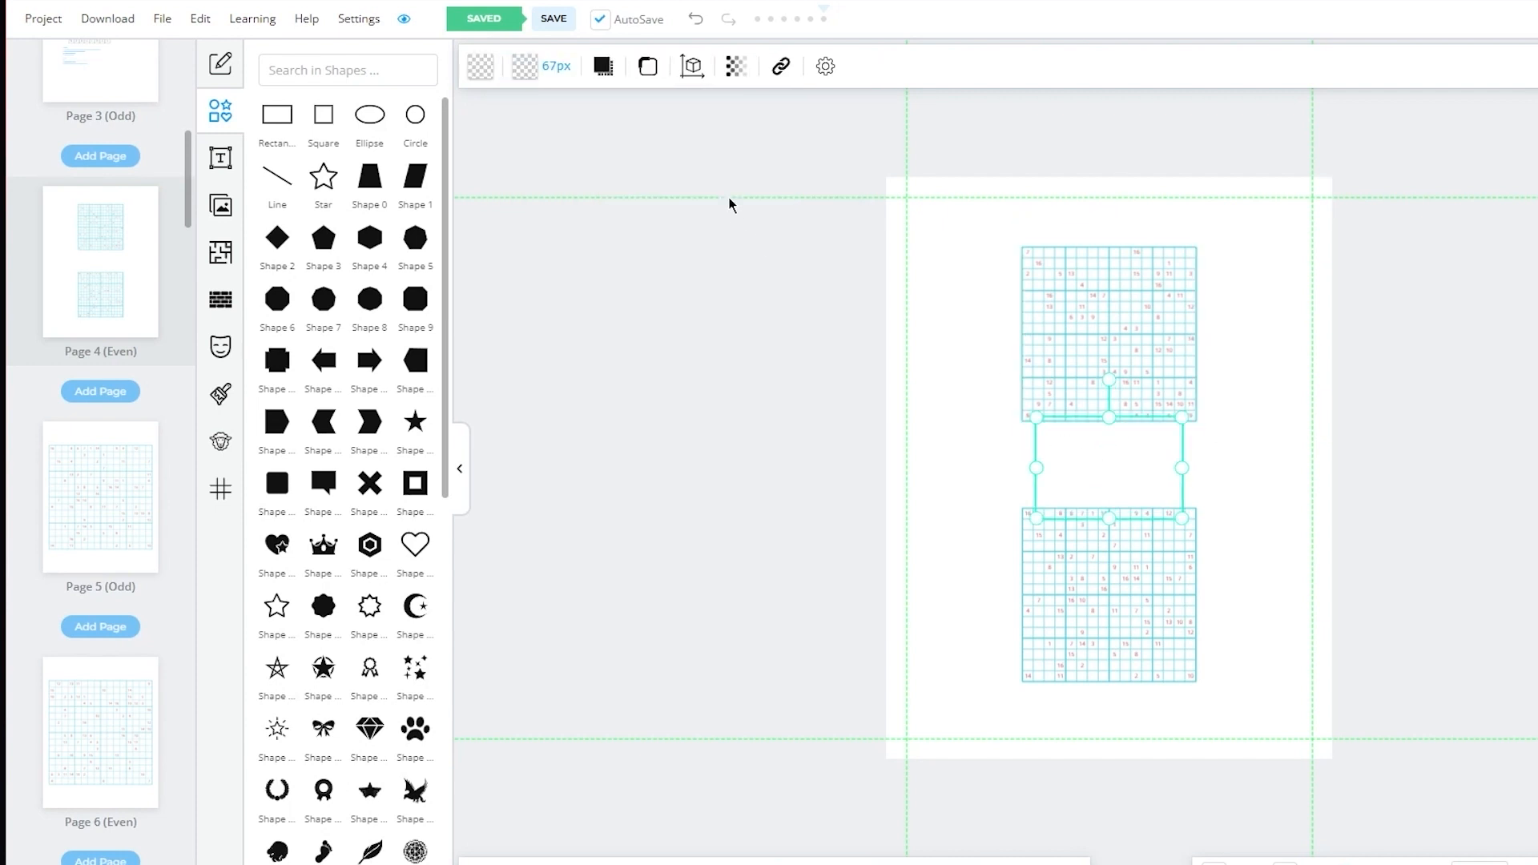
pyautogui.click(603, 66)
pyautogui.moveTo(635, 145); pyautogui.dragTo(806, 145)
pyautogui.click(1254, 270)
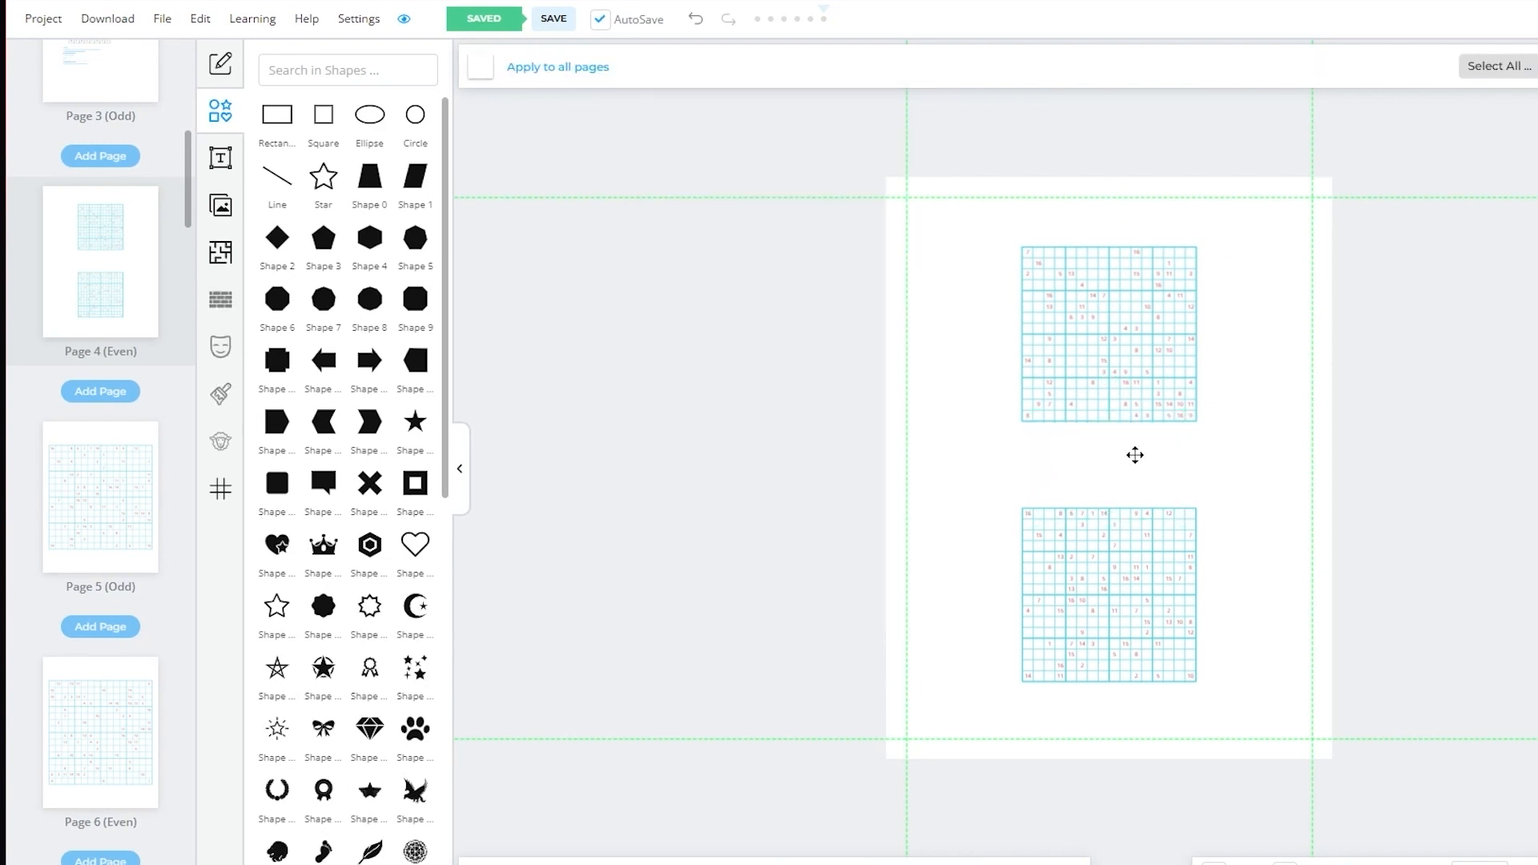
# Step: Try a solid black fill on the rectangle and clear it back to no fill
pyautogui.click(1133, 453)
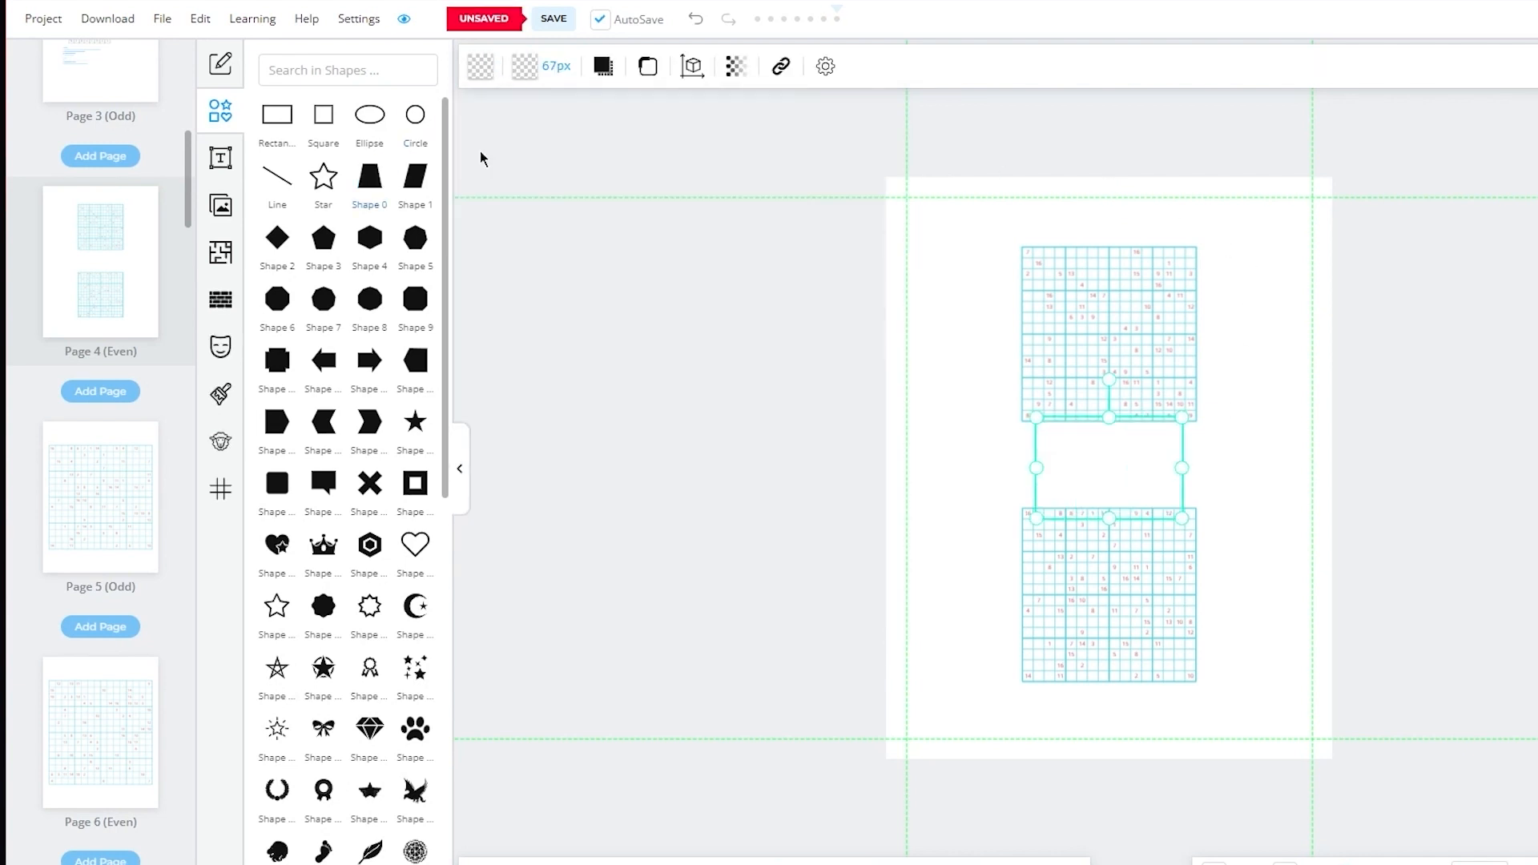
pyautogui.click(483, 110)
pyautogui.click(478, 72)
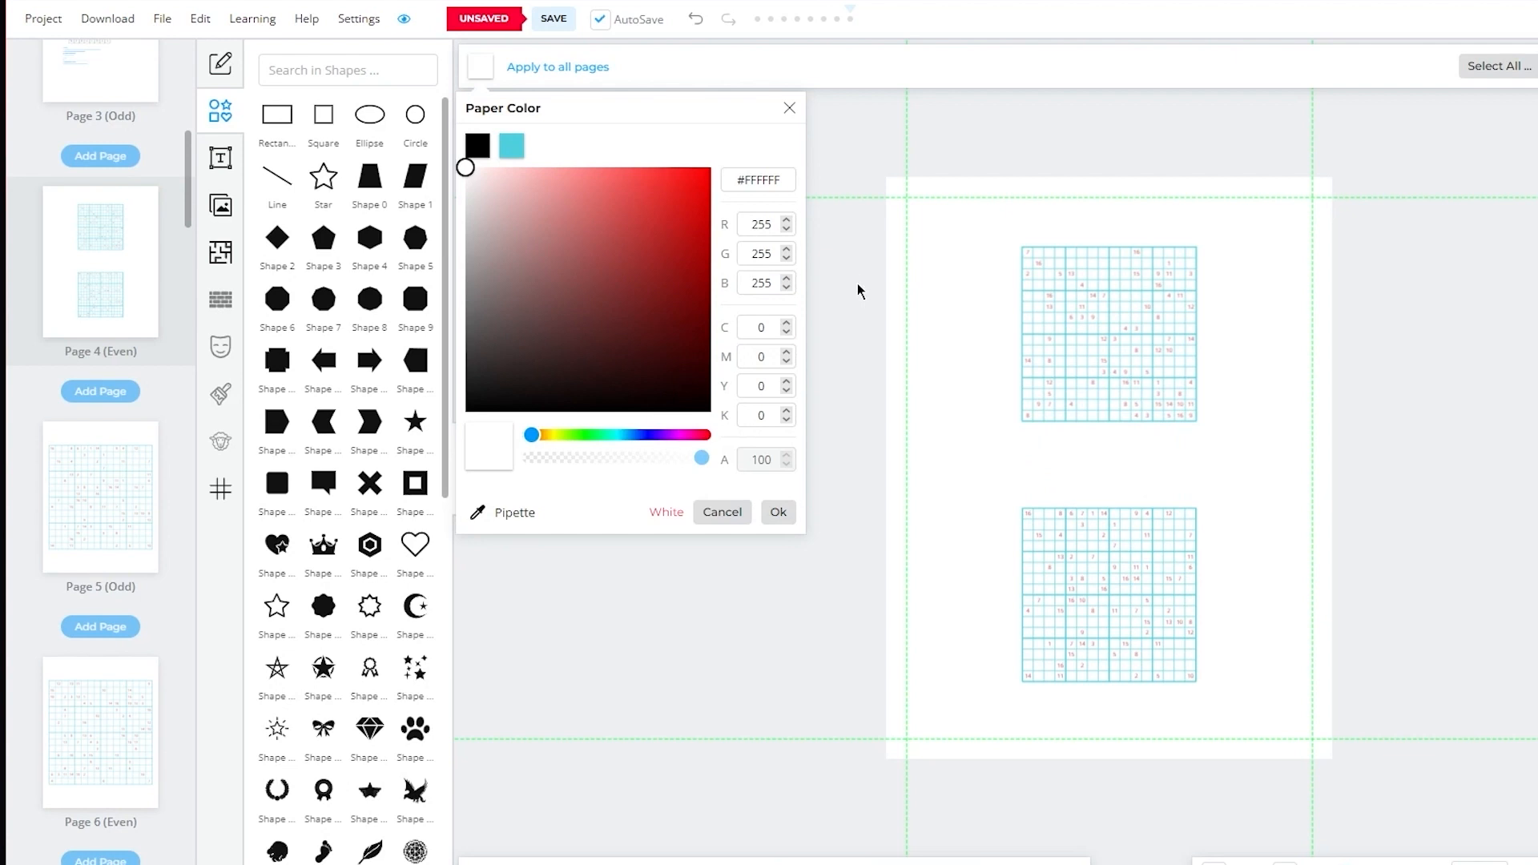
pyautogui.click(1166, 464)
pyautogui.click(482, 69)
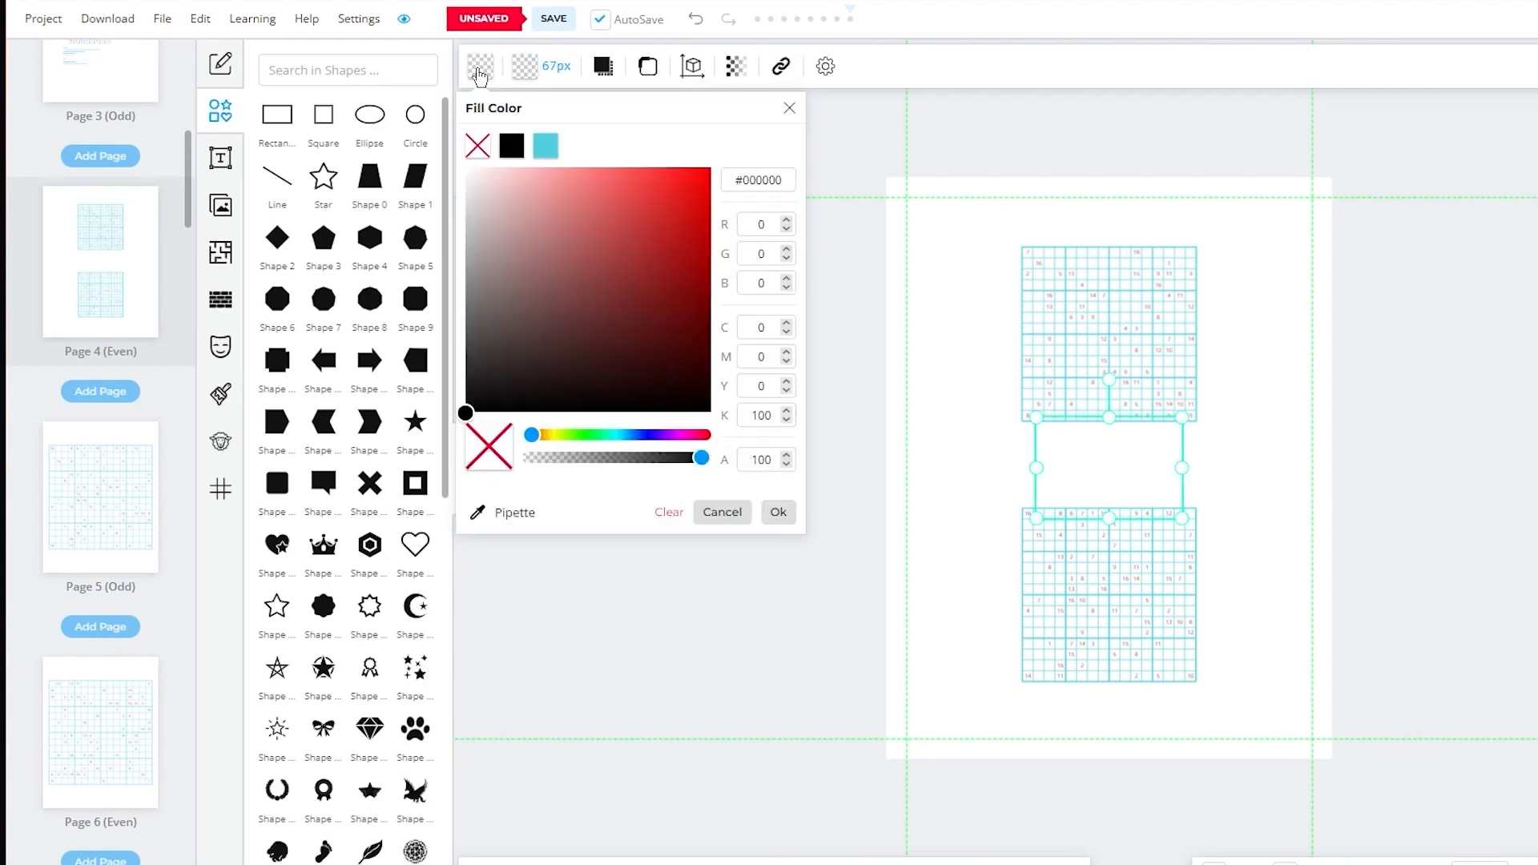
pyautogui.moveTo(515, 377); pyautogui.dragTo(449, 425)
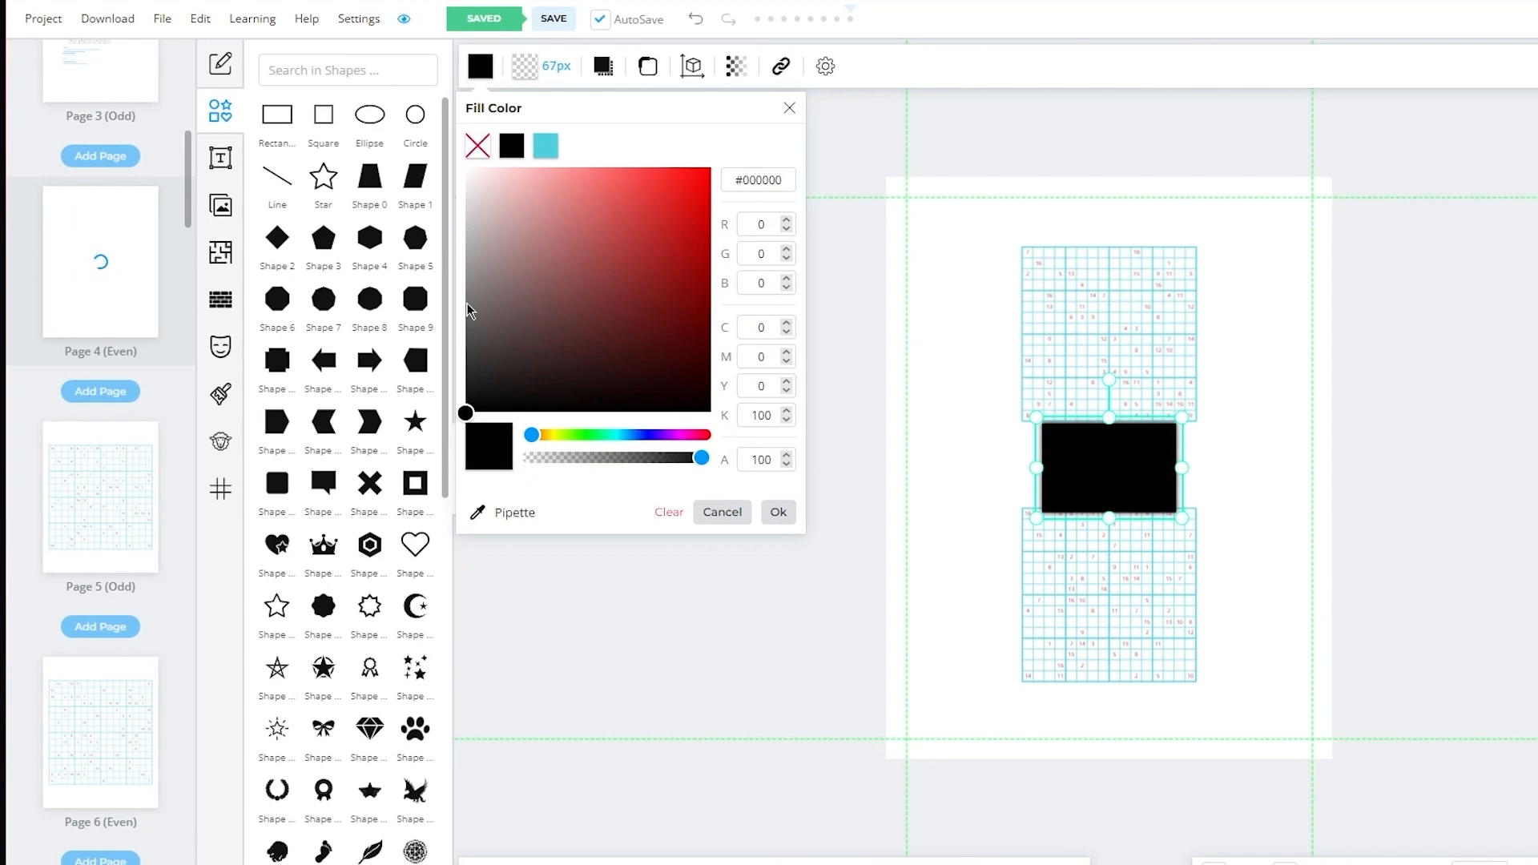
pyautogui.click(477, 146)
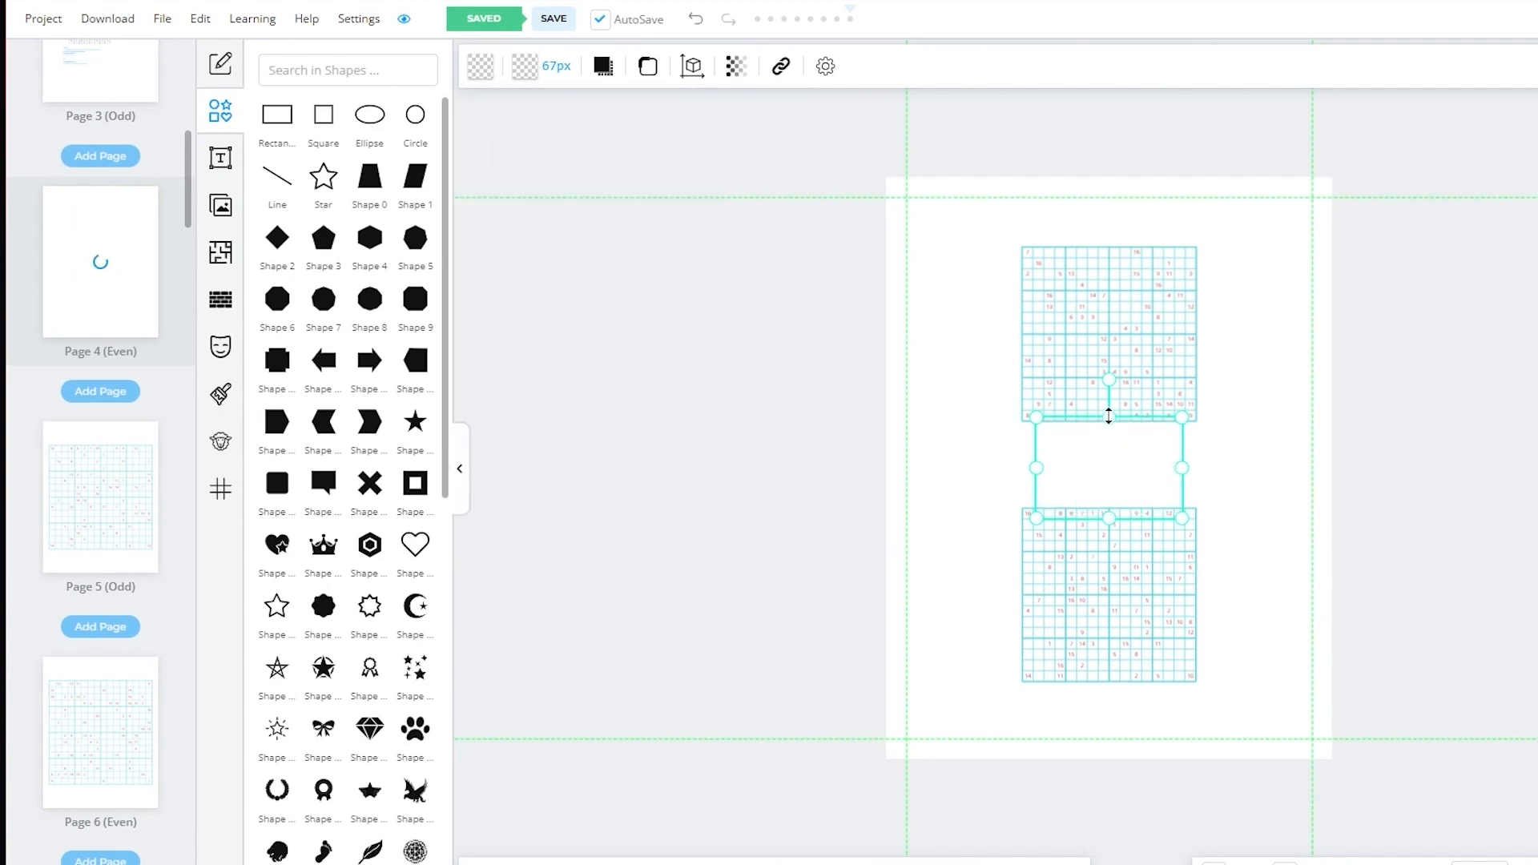
# Step: Stretch the unfilled rectangle on all four sides so it frames both Sudokus just inside the page margins
pyautogui.moveTo(1109, 417); pyautogui.dragTo(1109, 222)
pyautogui.moveTo(1039, 366); pyautogui.dragTo(978, 375)
pyautogui.moveTo(1180, 370); pyautogui.dragTo(1260, 374)
pyautogui.moveTo(1136, 518); pyautogui.dragTo(1102, 723)
pyautogui.moveTo(972, 473); pyautogui.dragTo(930, 473)
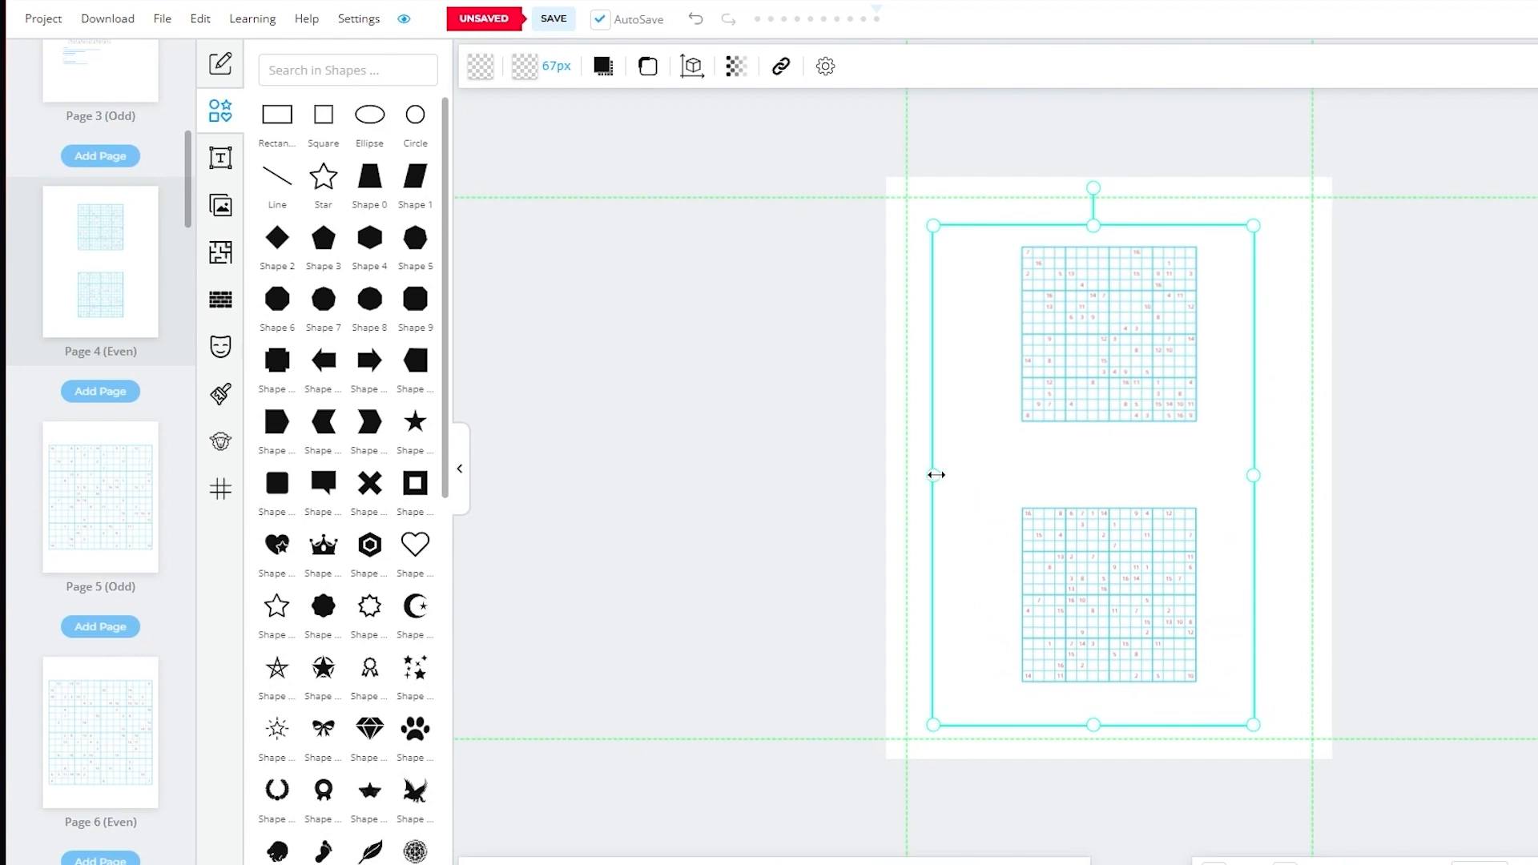
pyautogui.moveTo(1251, 469); pyautogui.dragTo(1285, 474)
pyautogui.click(1434, 446)
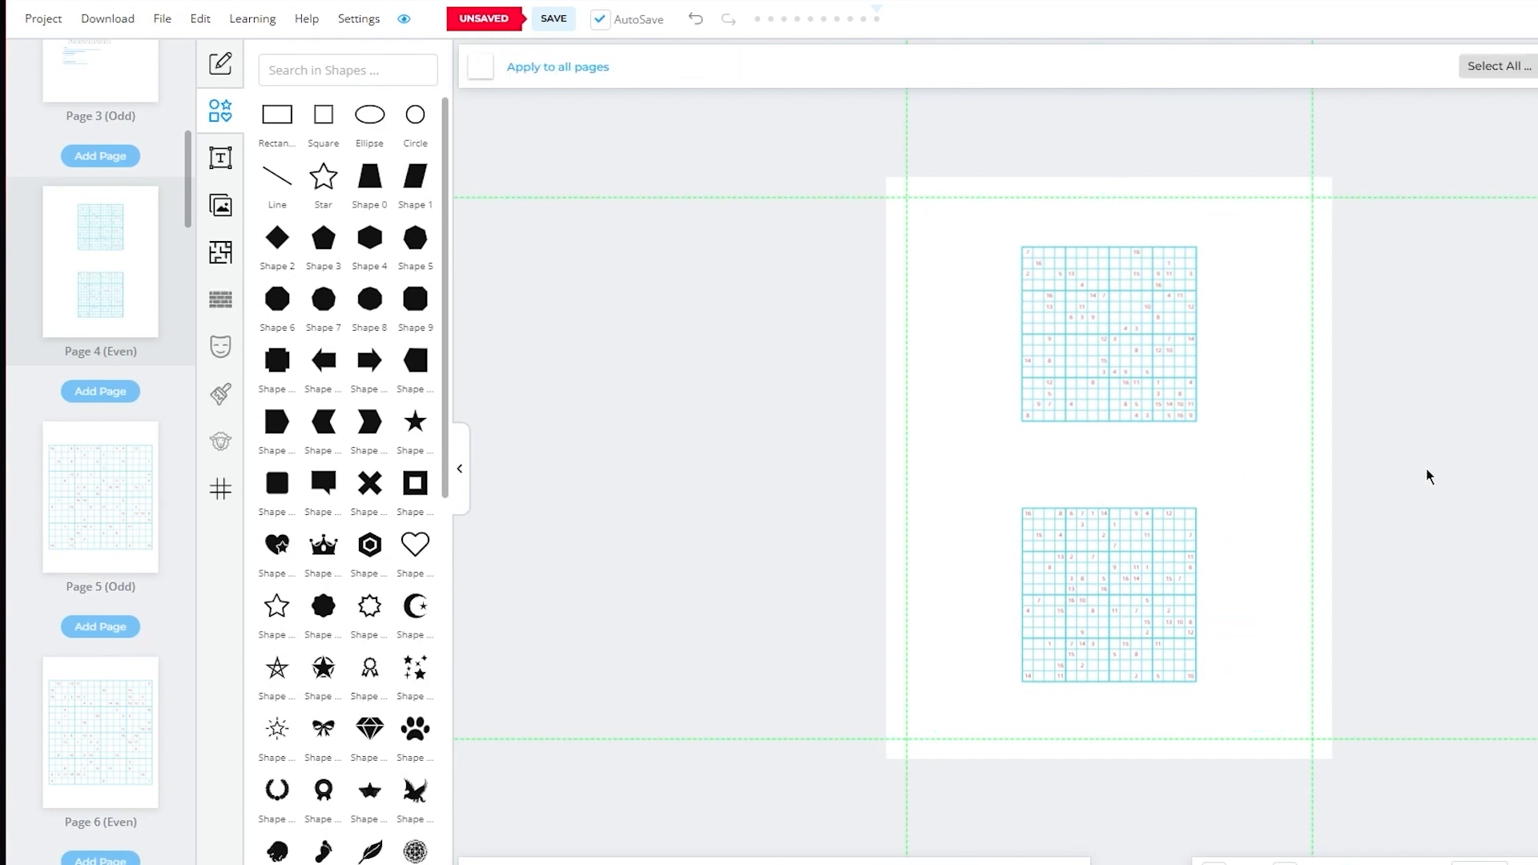
# Step: Select the rectangle framing both Sudokus and look through its settings and object commands
pyautogui.click(1266, 479)
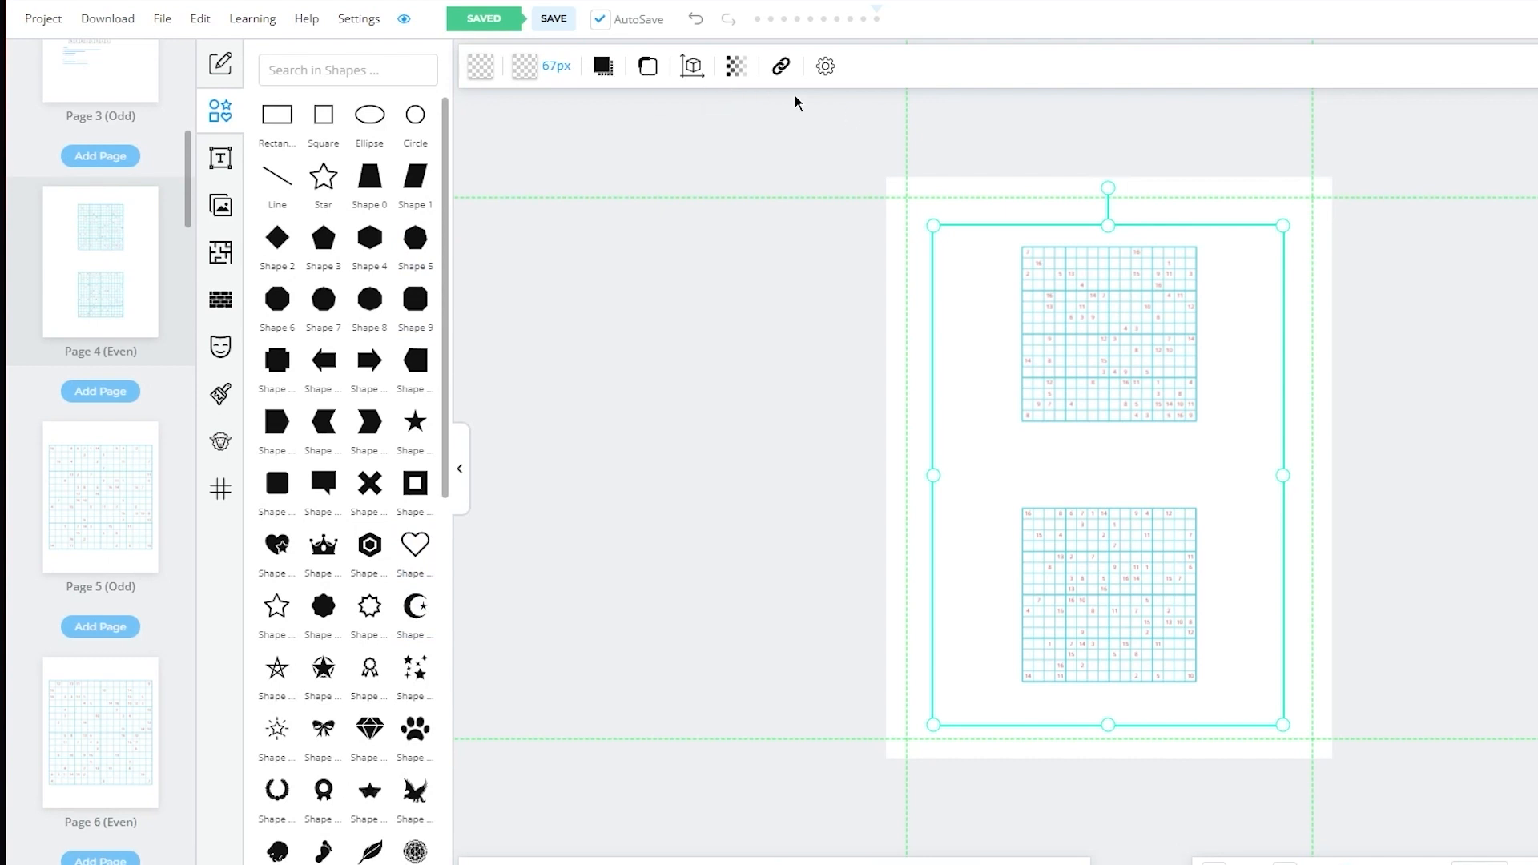
pyautogui.click(828, 70)
pyautogui.click(834, 81)
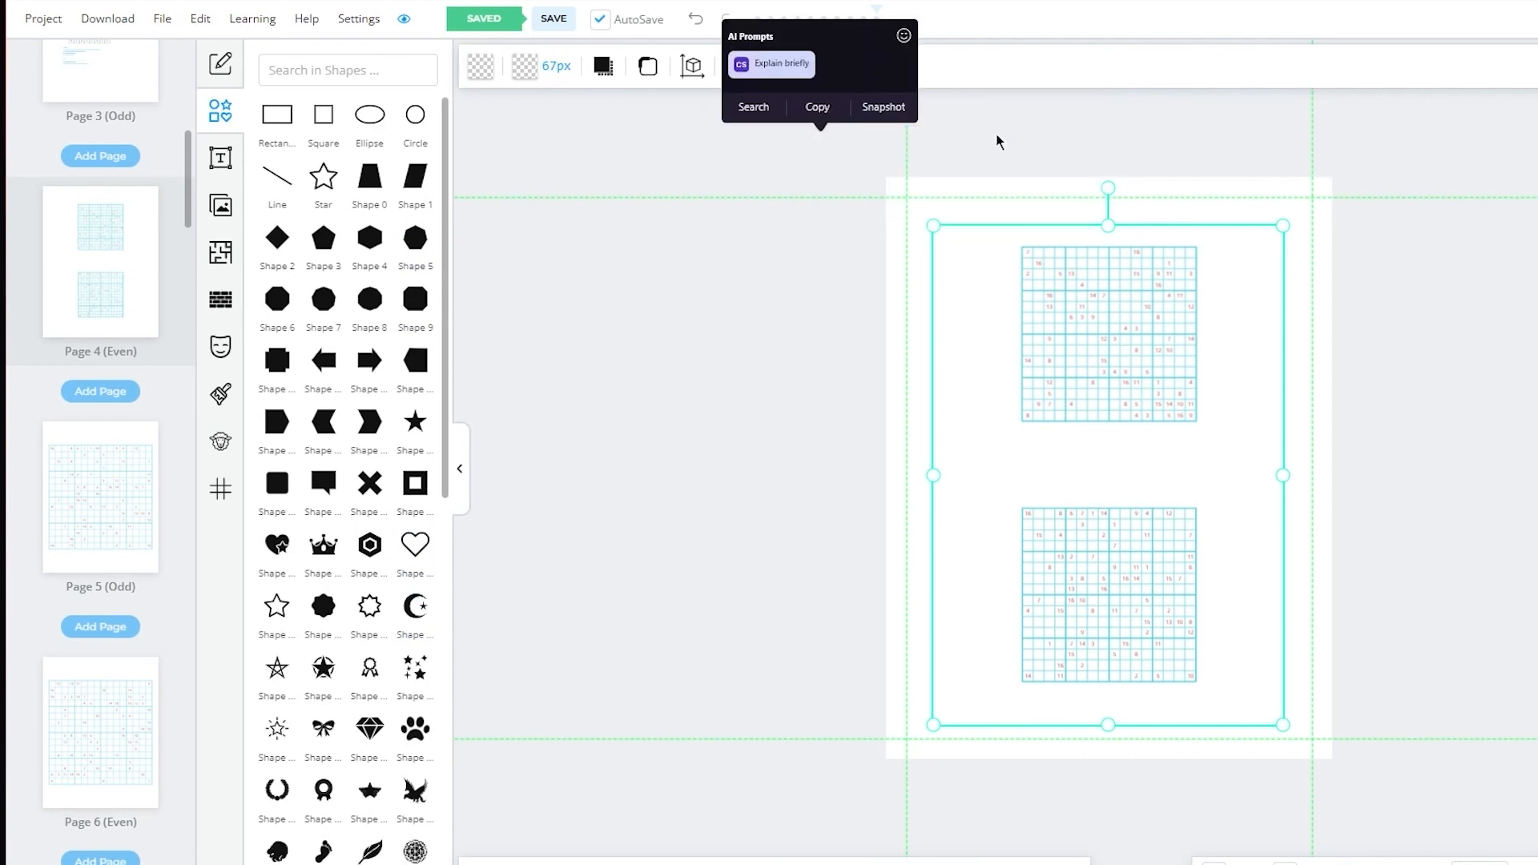
pyautogui.click(950, 233)
pyautogui.rightClick(950, 233)
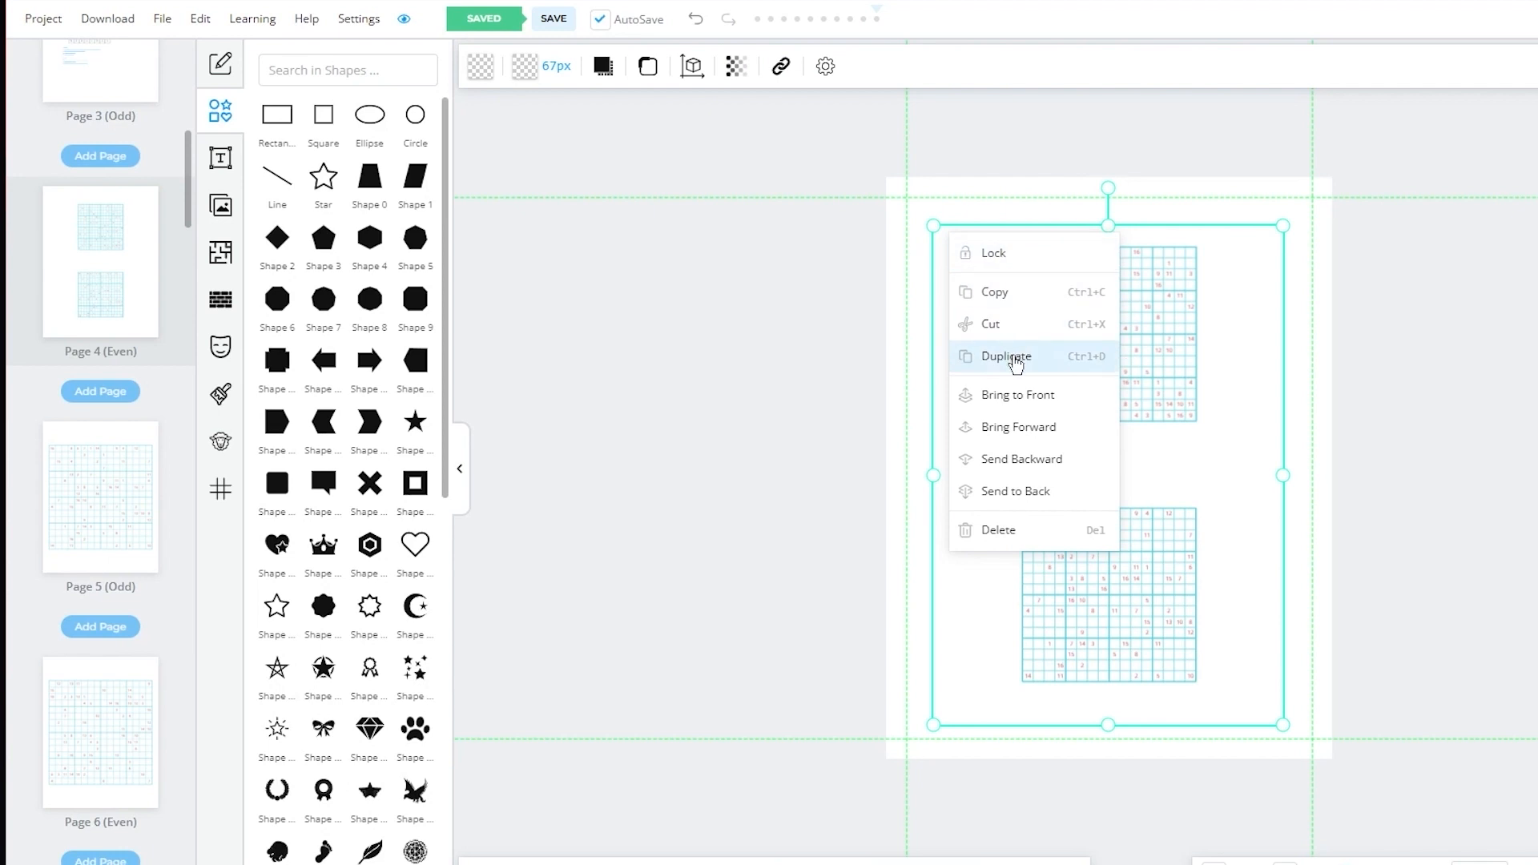
pyautogui.click(998, 218)
pyautogui.click(985, 281)
# Step: Review the frame rectangle's opacity, position and size, and try a larger border radius on its corners
pyautogui.click(733, 71)
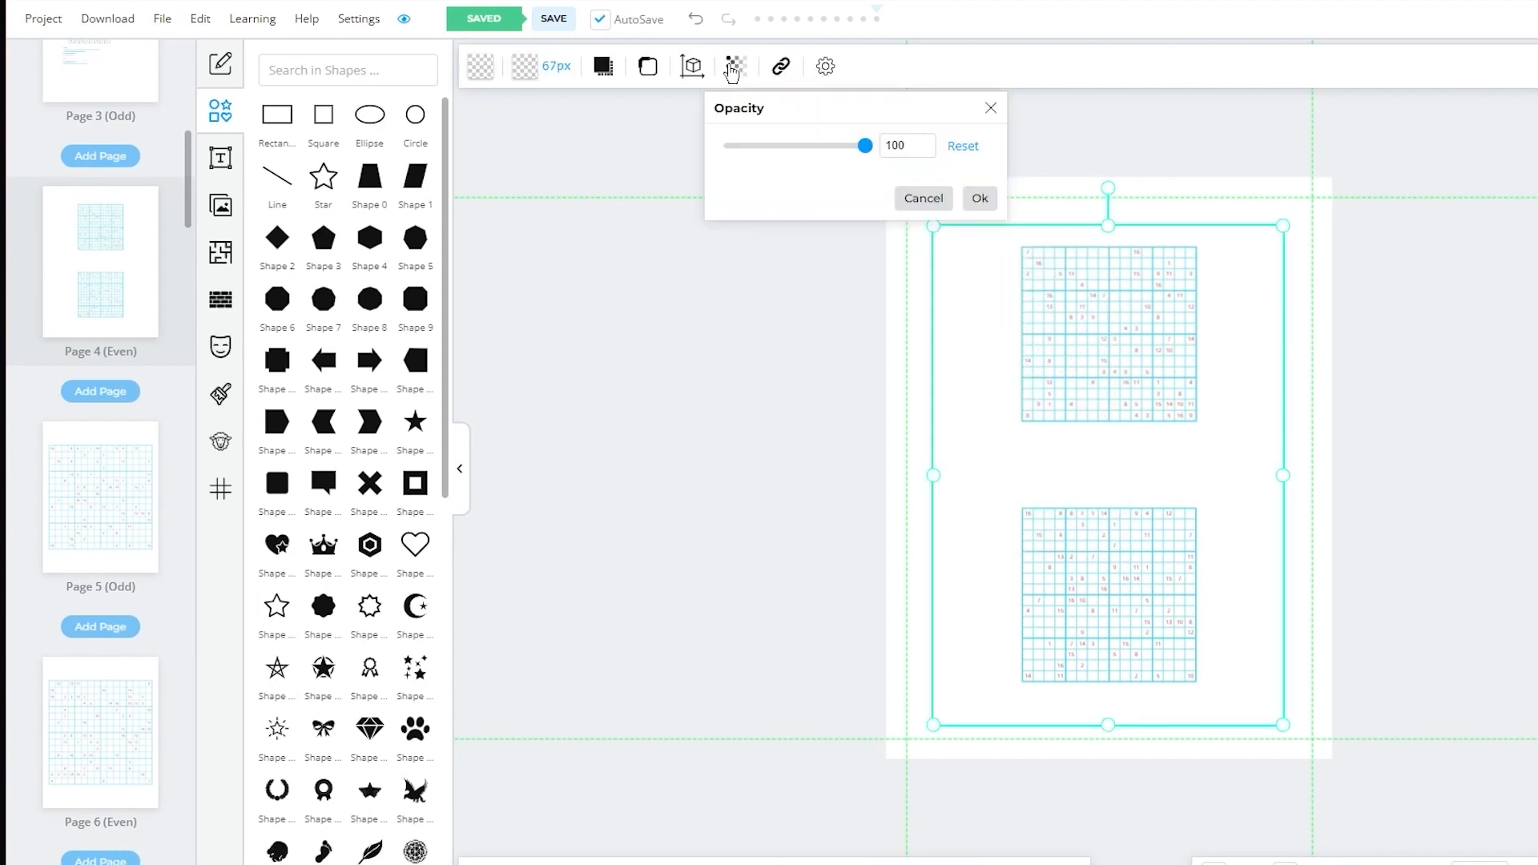
pyautogui.click(692, 68)
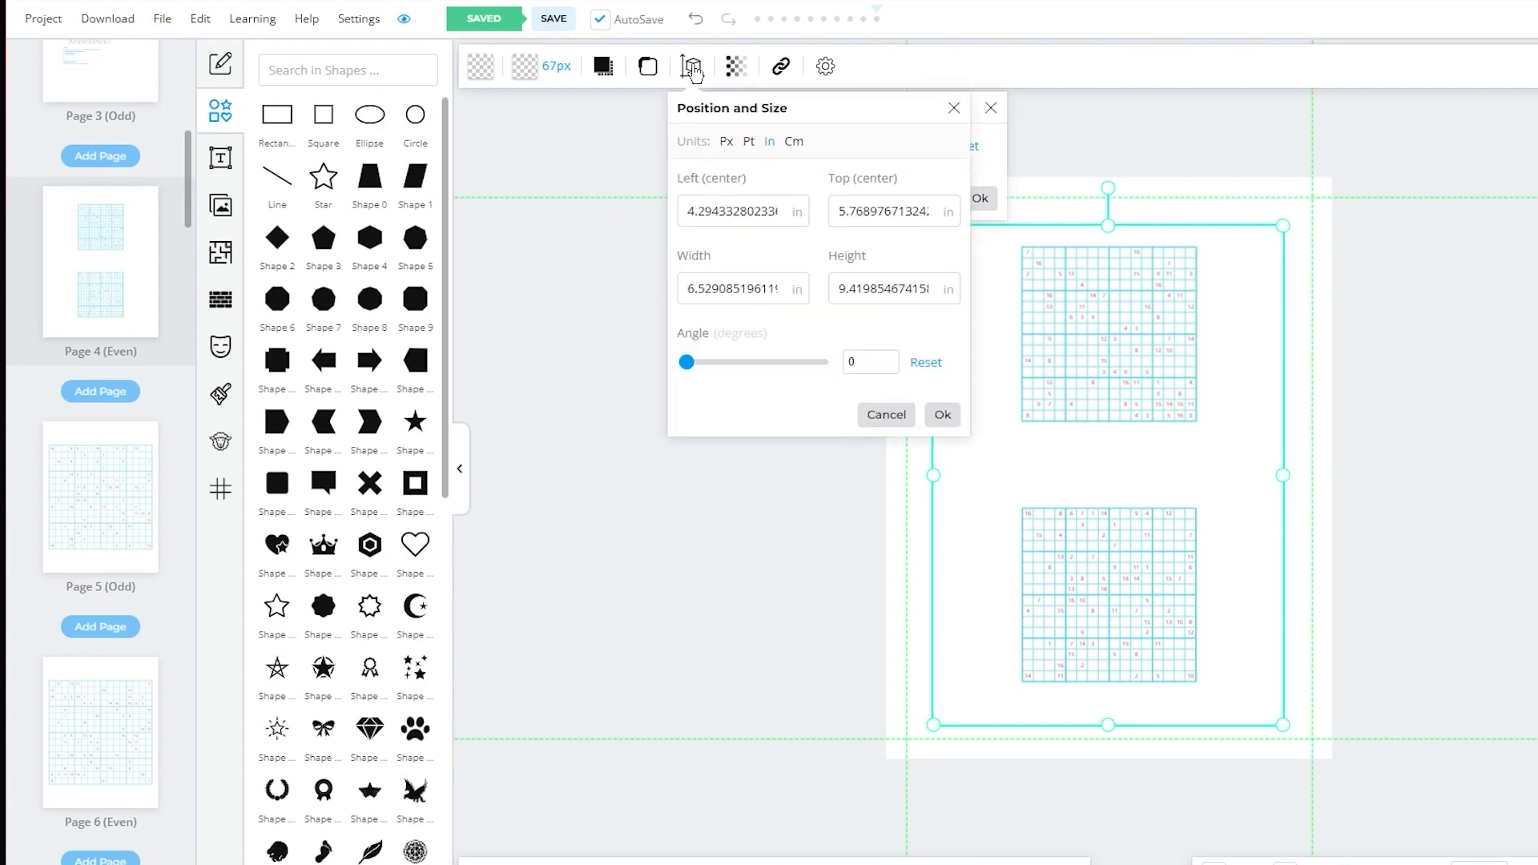
pyautogui.click(648, 66)
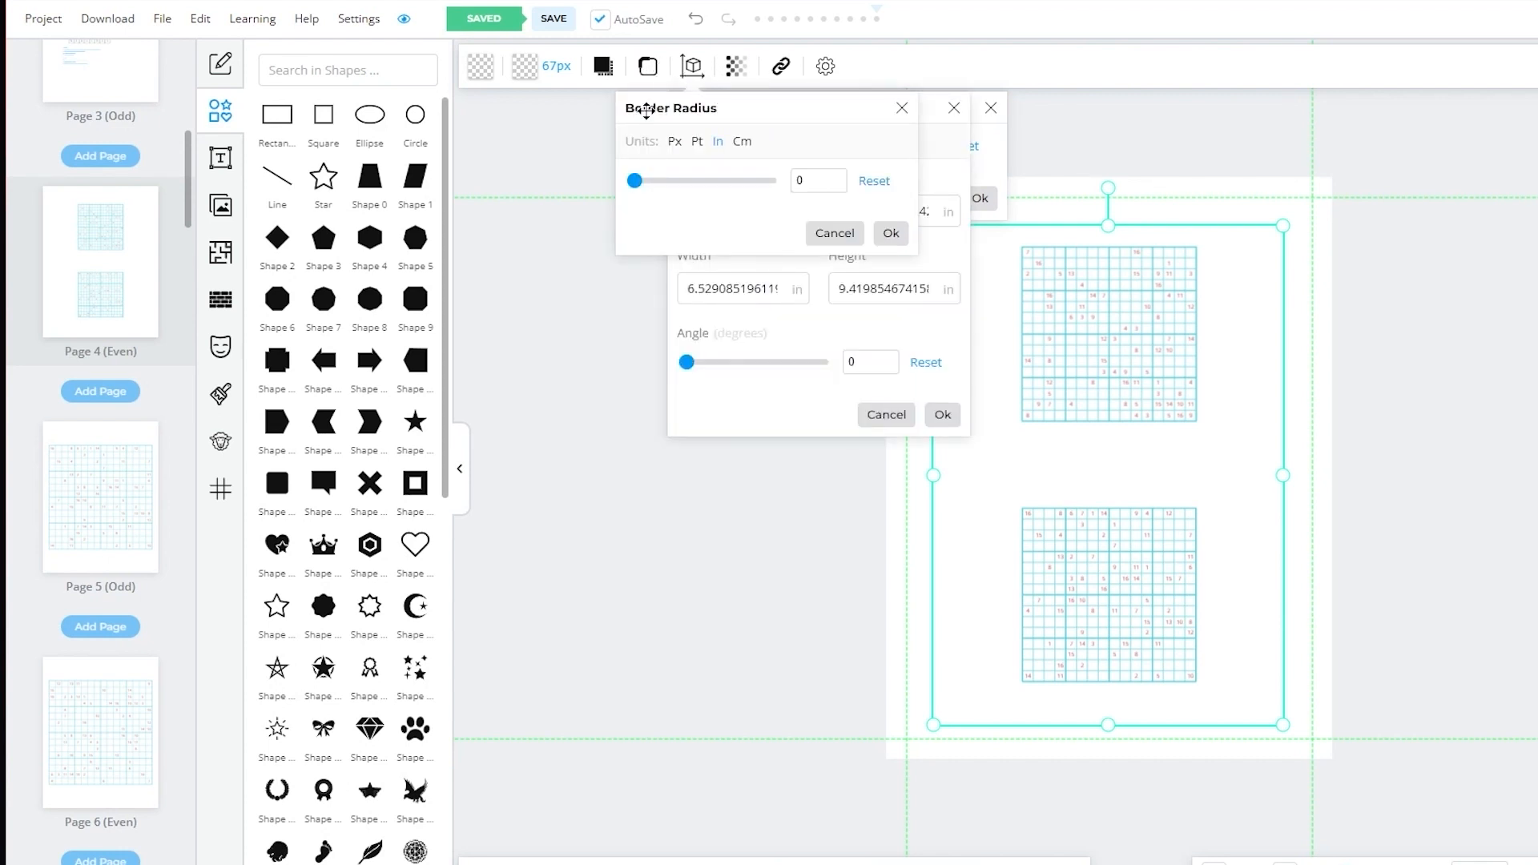
pyautogui.moveTo(634, 180); pyautogui.dragTo(752, 181)
pyautogui.click(1329, 230)
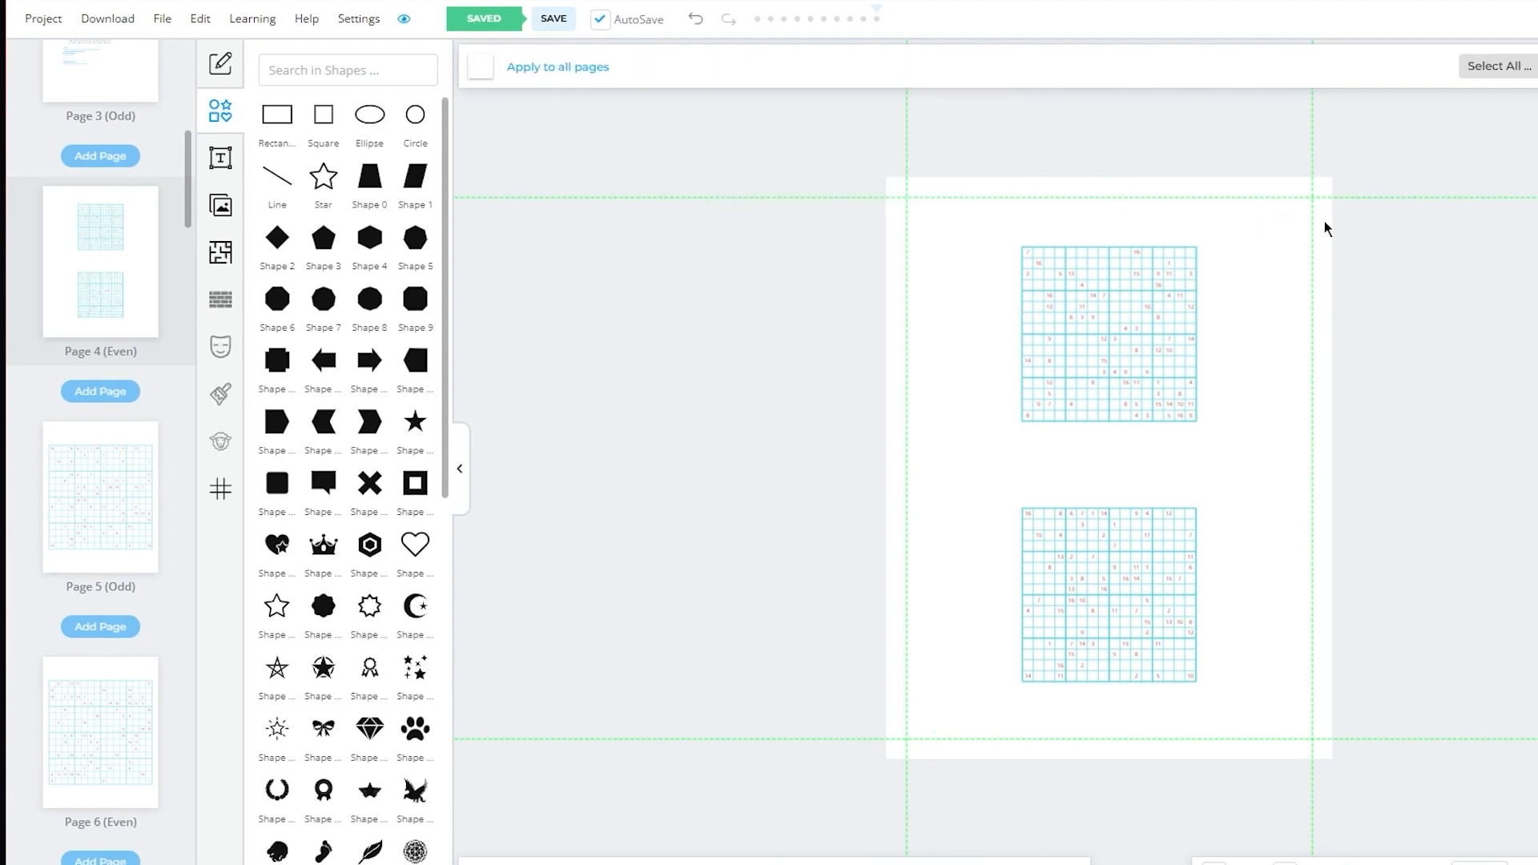
# Step: Apply a solid stroke with a Butt Line Cap to the rectangle framing both Sudokus
pyautogui.click(1287, 281)
pyautogui.click(531, 67)
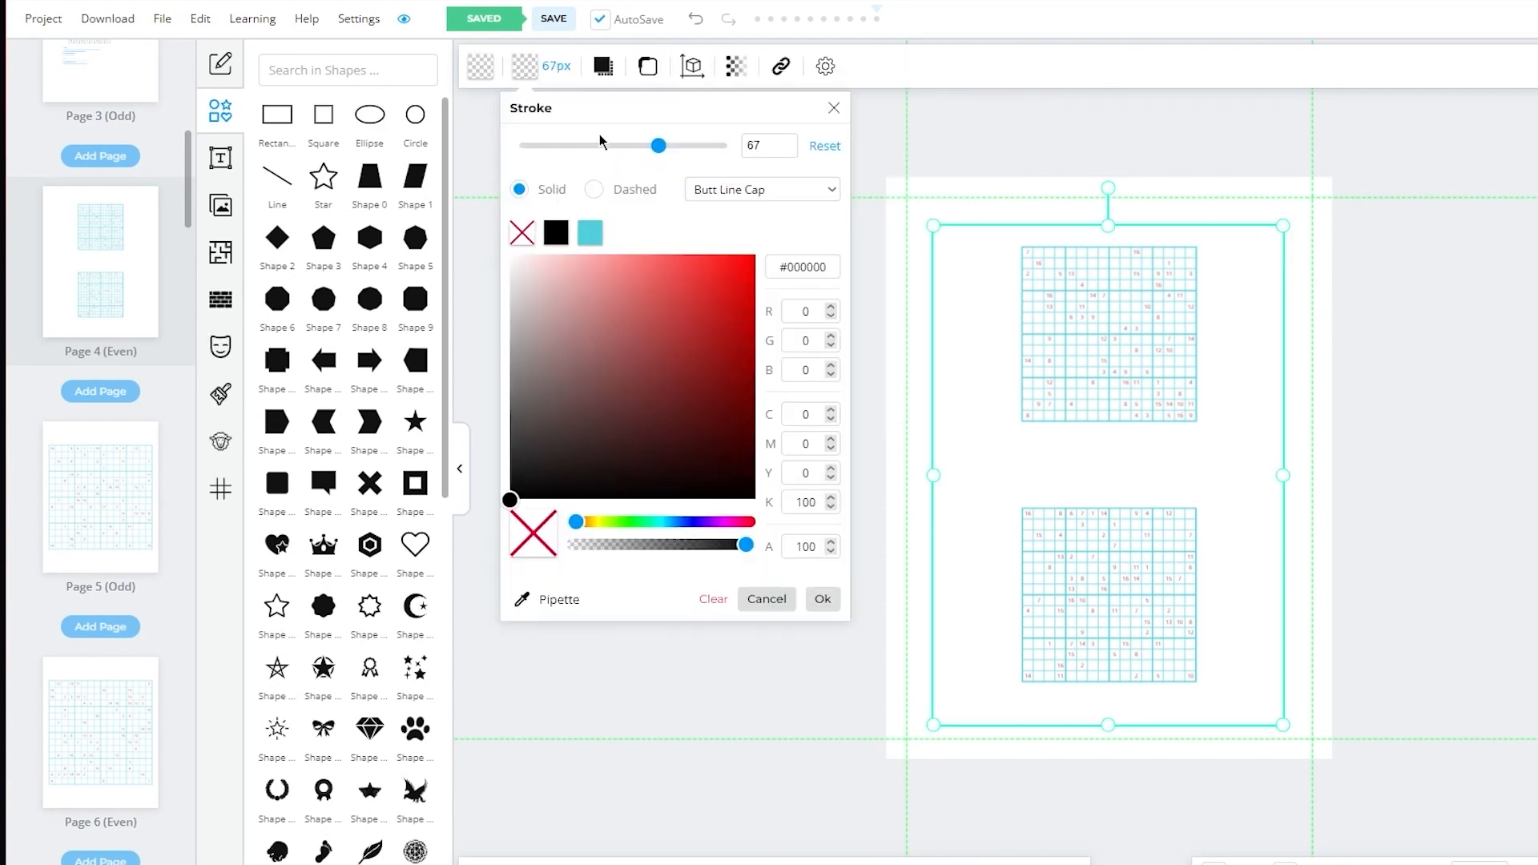
pyautogui.click(831, 189)
pyautogui.click(793, 208)
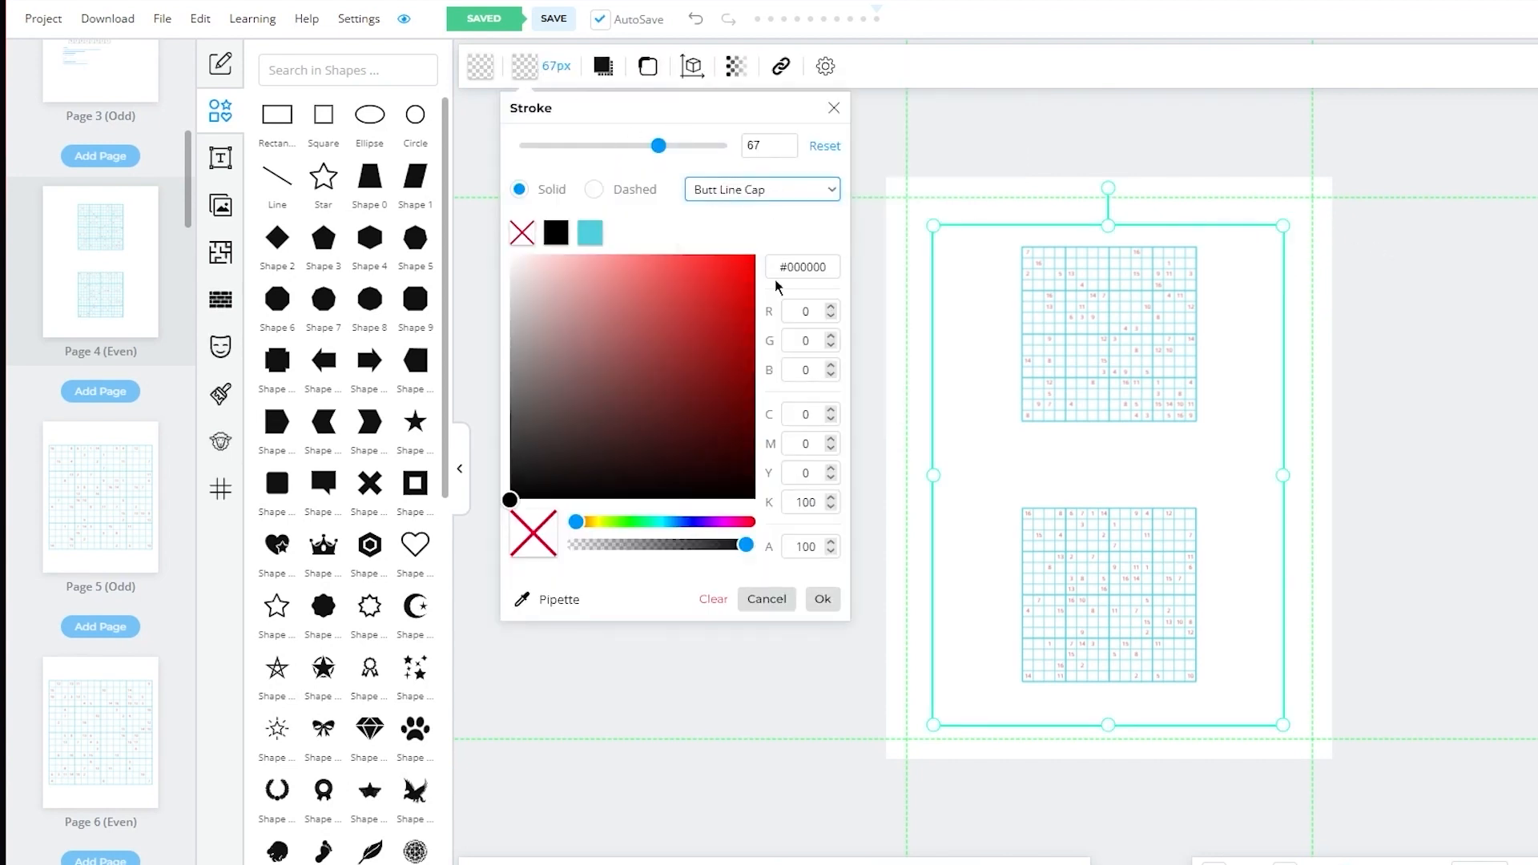
pyautogui.click(820, 599)
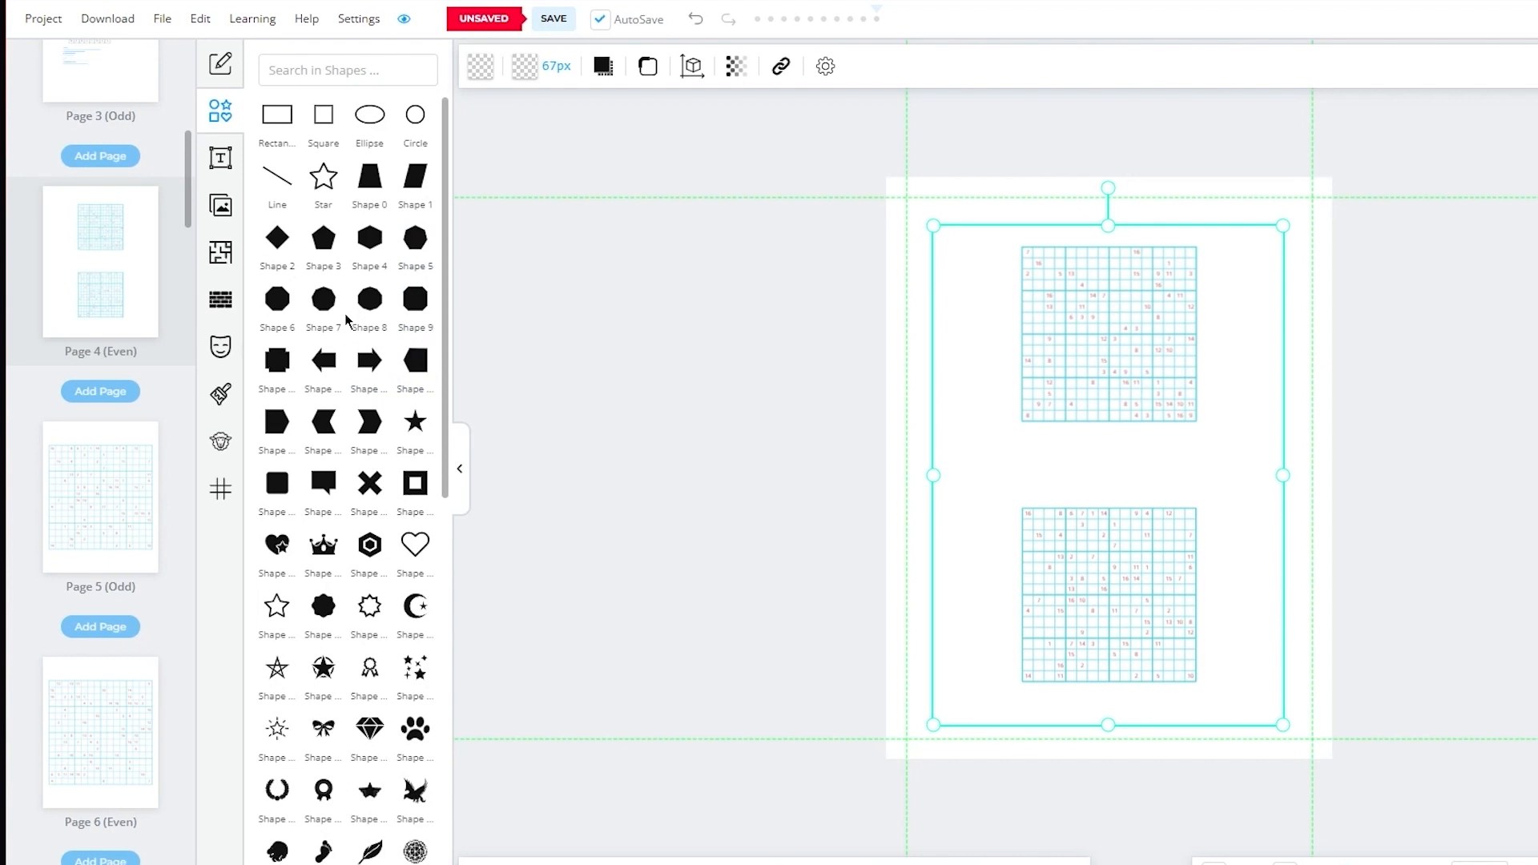
# Step: Browse the shape library and check the interior page preview of the Big Book of Sudoku on Amazon
pyautogui.scroll(-7, 354, 437)
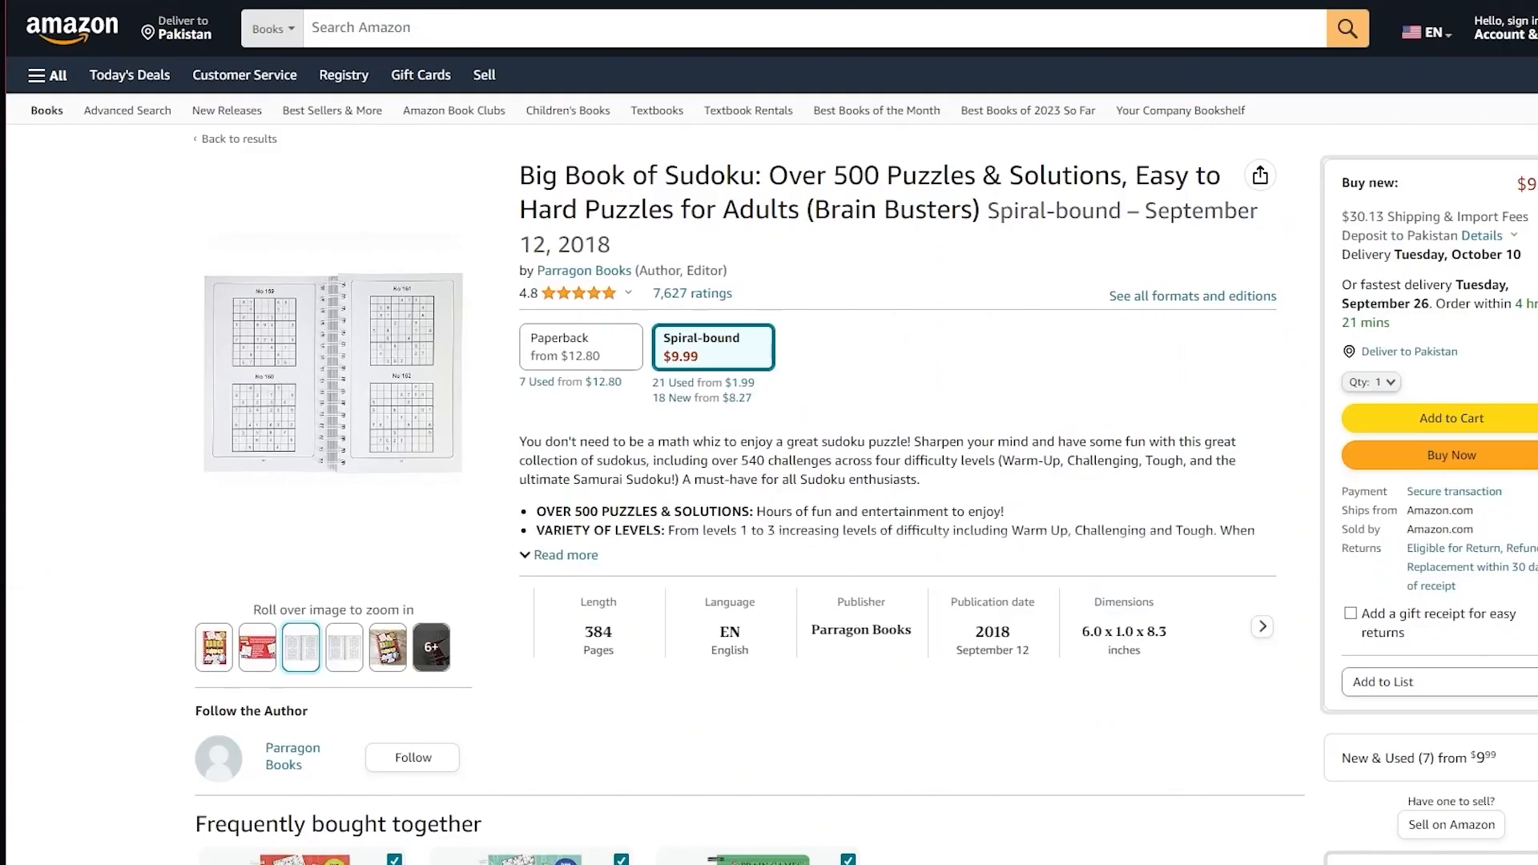
pyautogui.moveTo(353, 344)
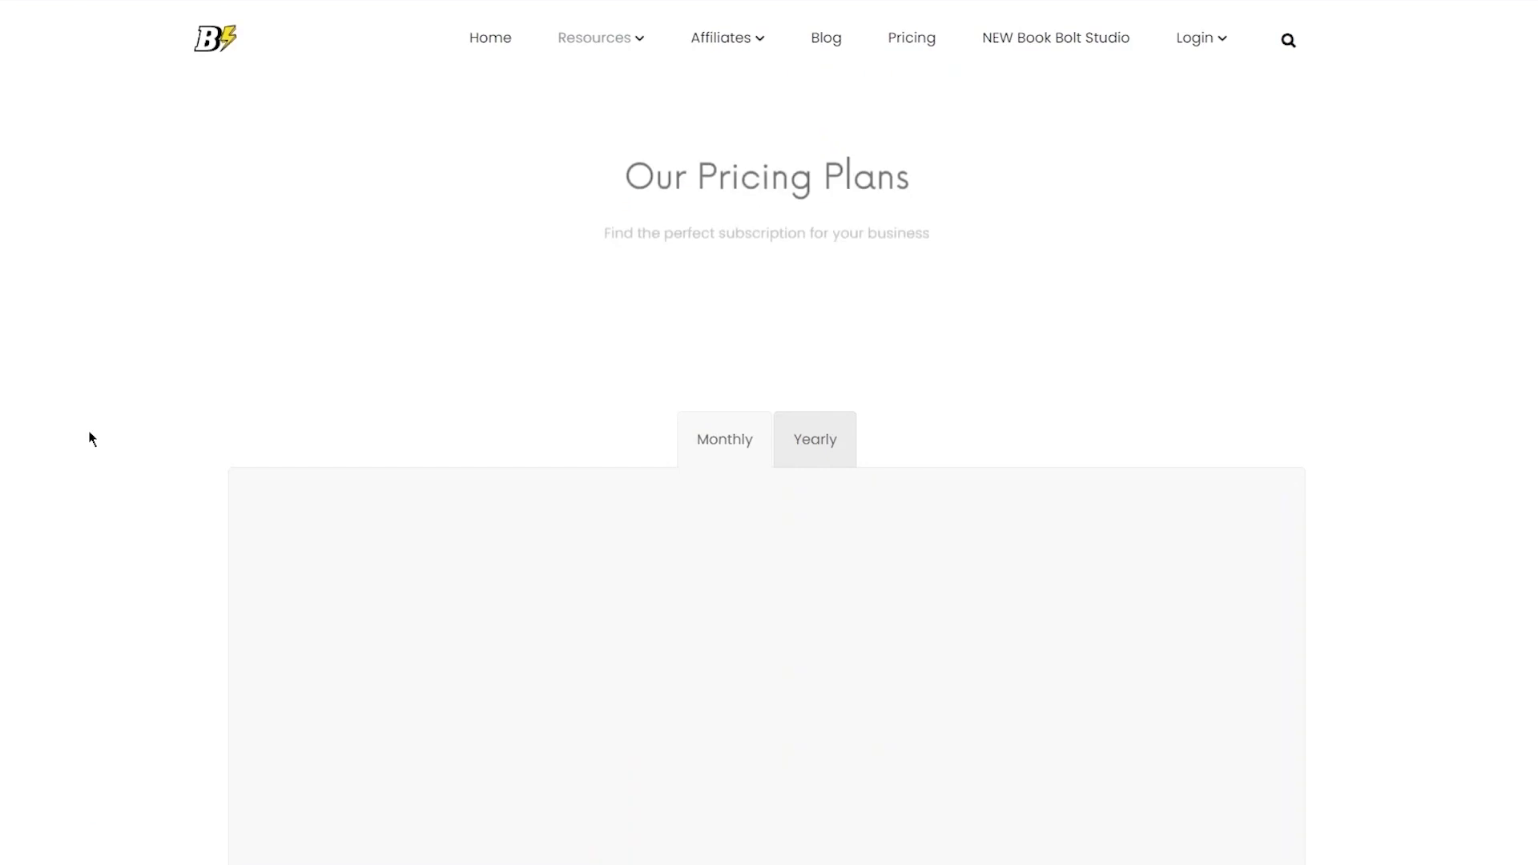
# Step: Examine the monthly Newbie and Pro plans and their included features on Book Bolt's pricing page
pyautogui.scroll(-5, 122, 363)
pyautogui.scroll(1, 122, 367)
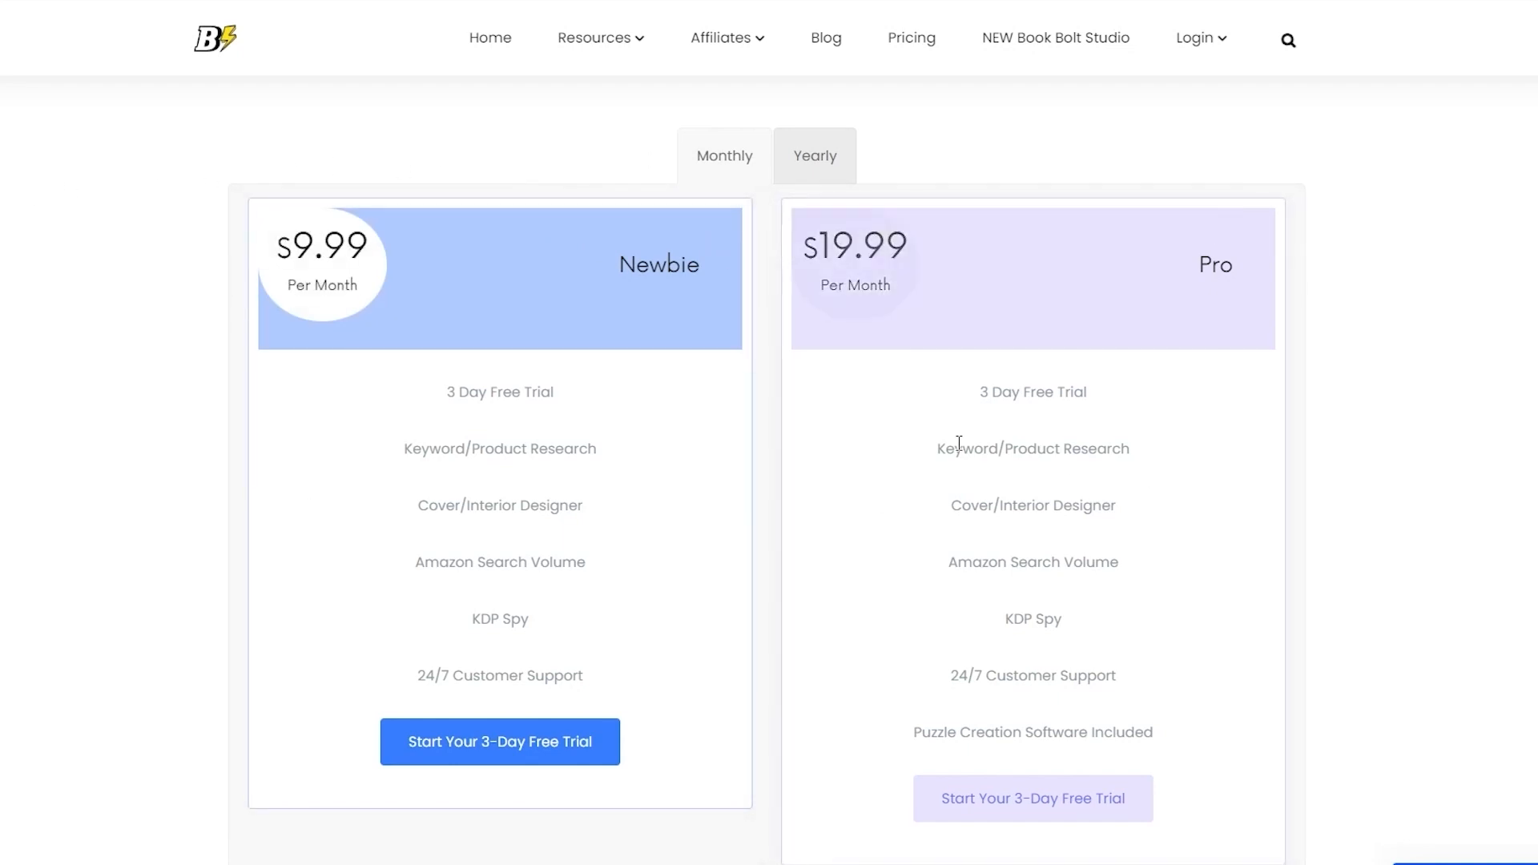
pyautogui.scroll(-2, 1184, 266)
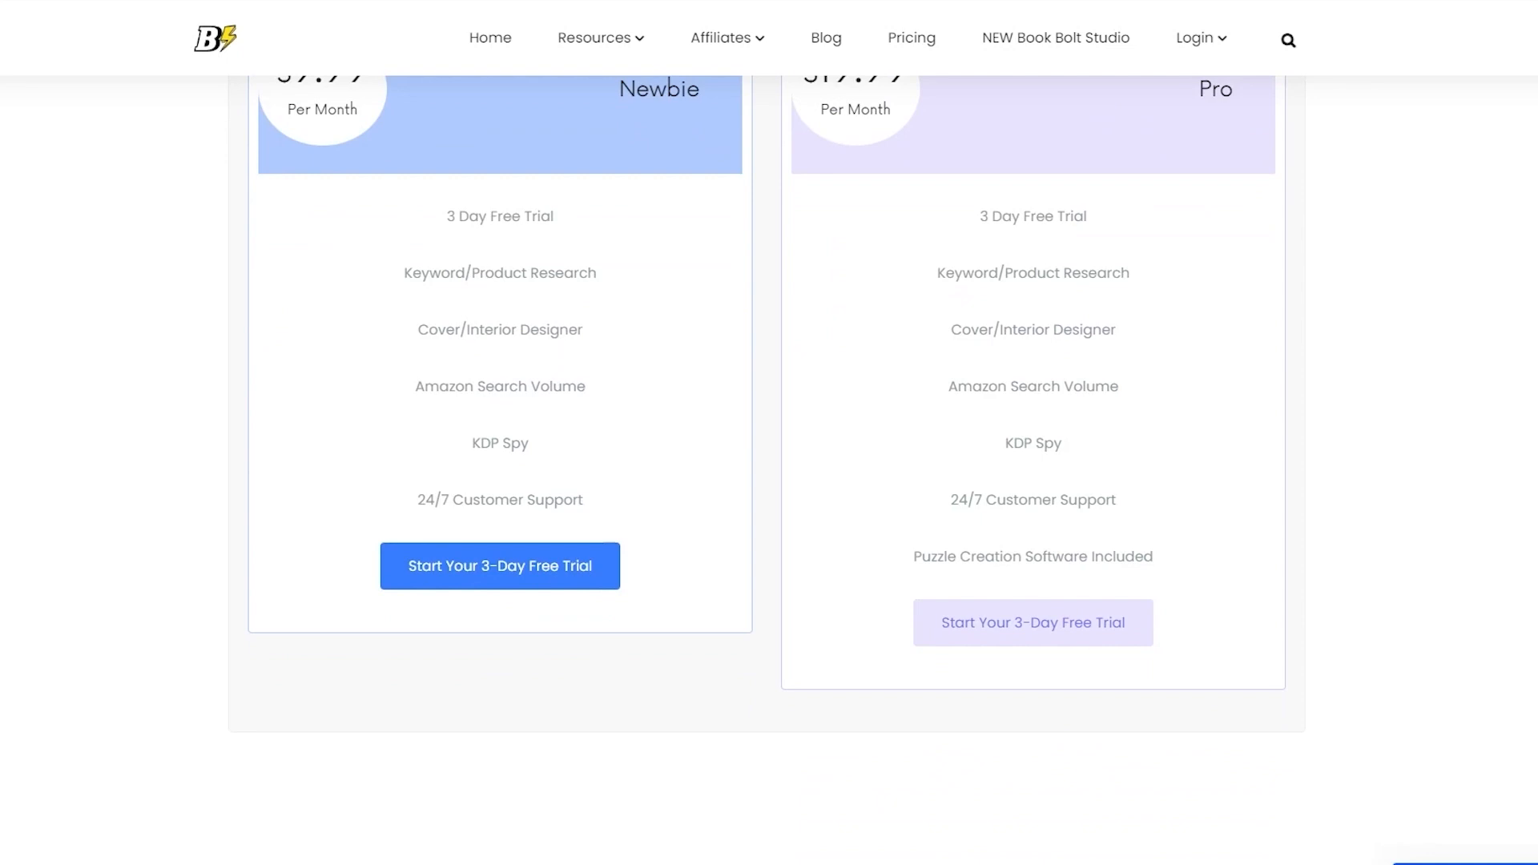
pyautogui.scroll(2, 1184, 266)
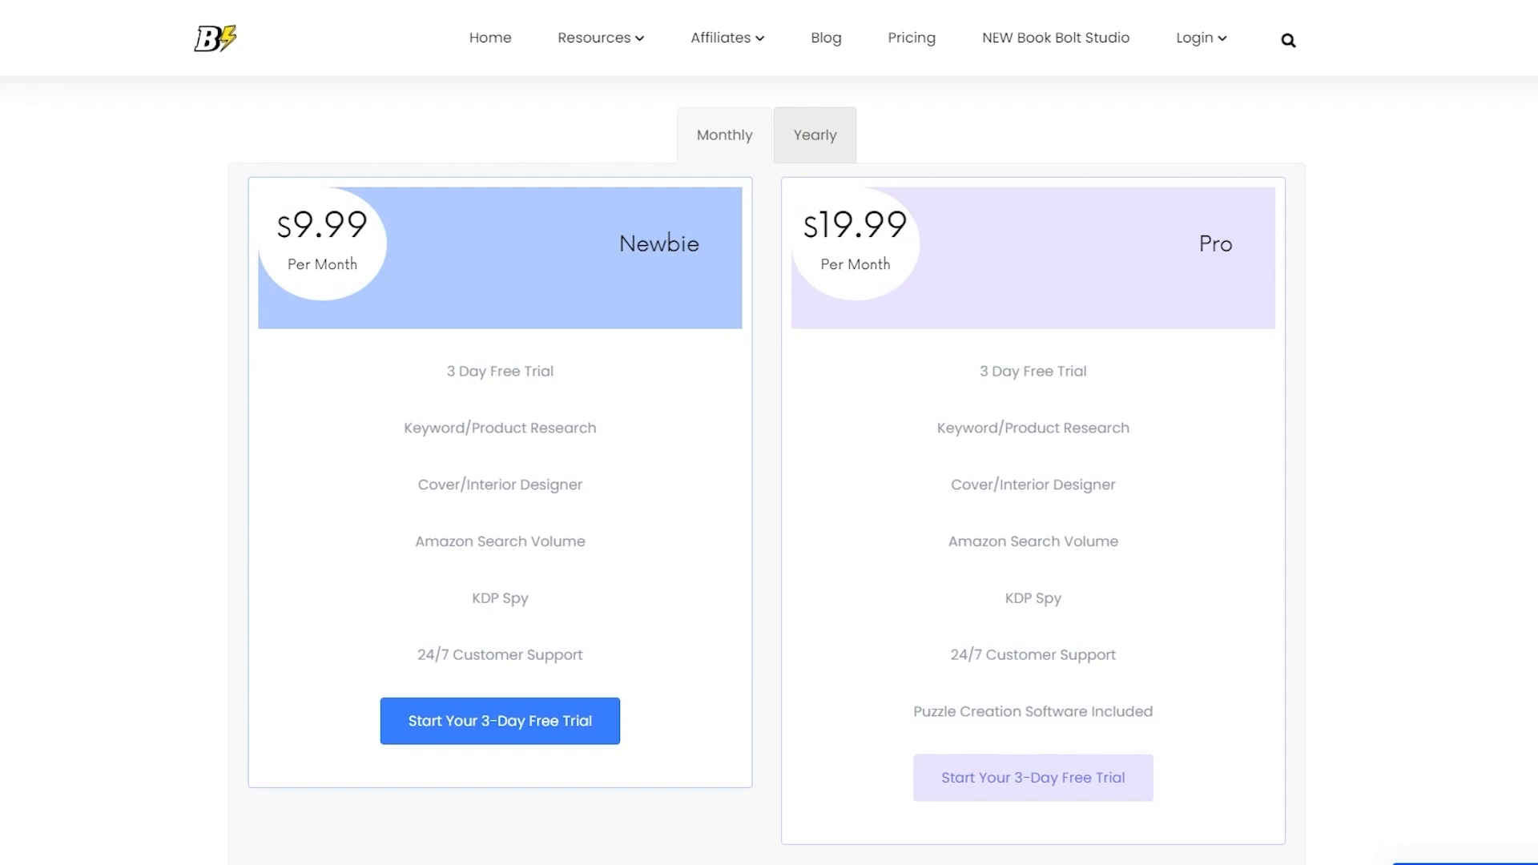
# Step: Switch the pricing plans between yearly and monthly billing to compare their costs, ending on the yearly plans
pyautogui.click(849, 155)
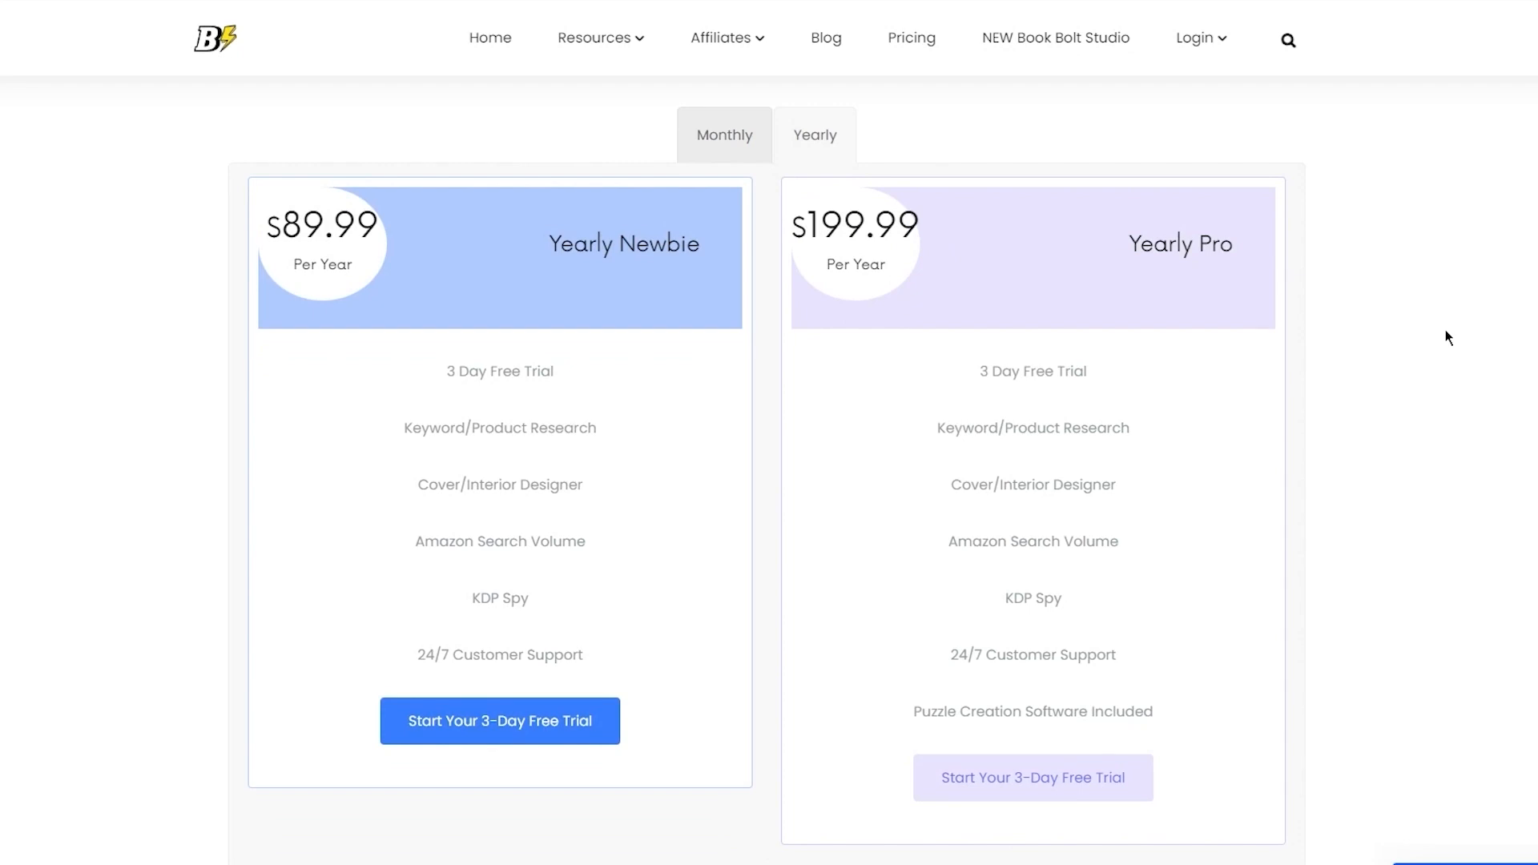
pyautogui.click(729, 122)
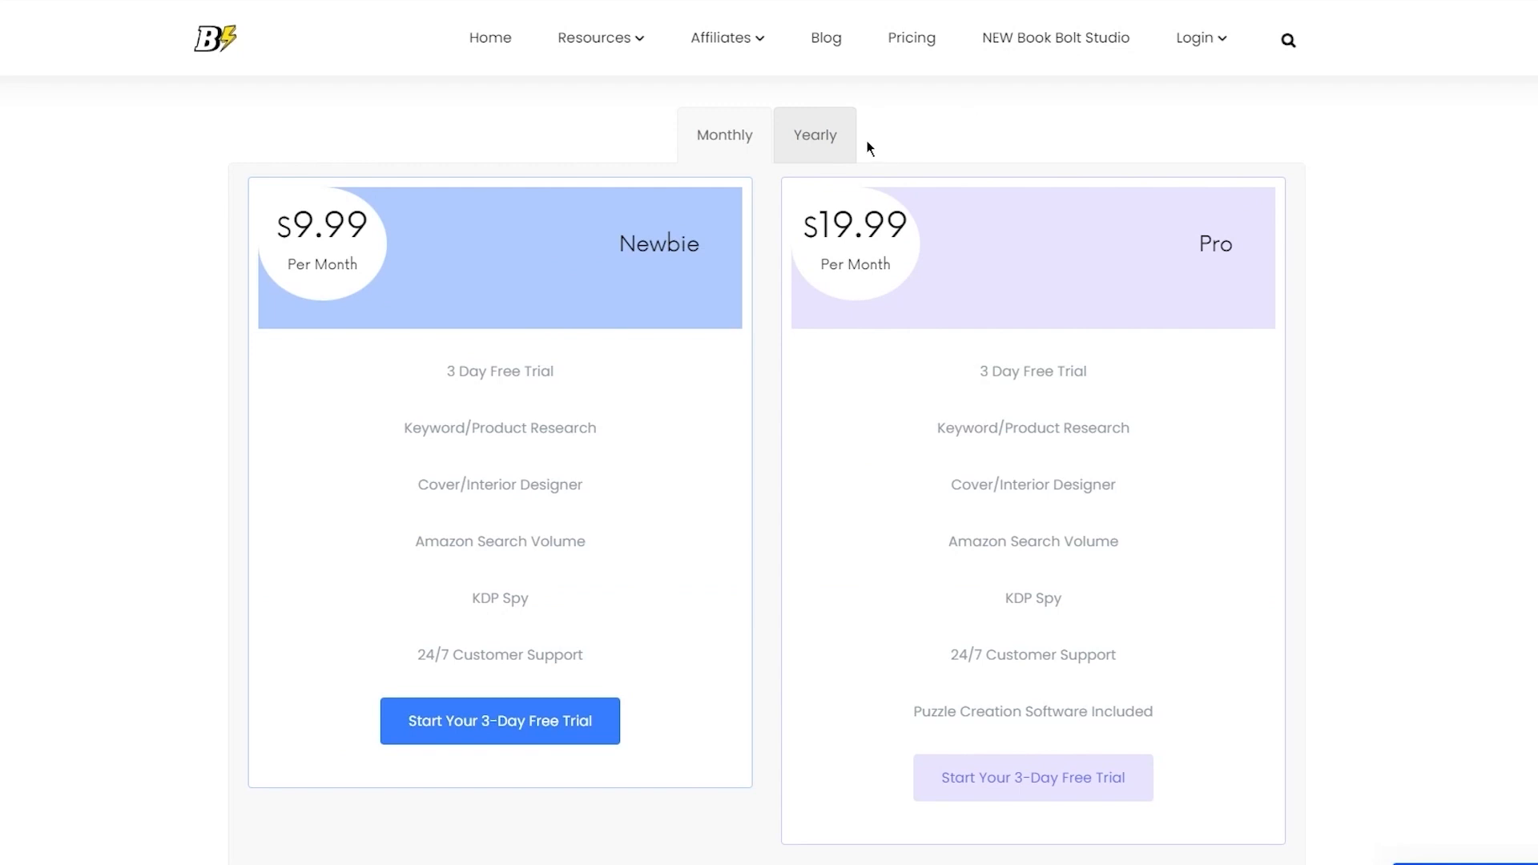
pyautogui.click(833, 151)
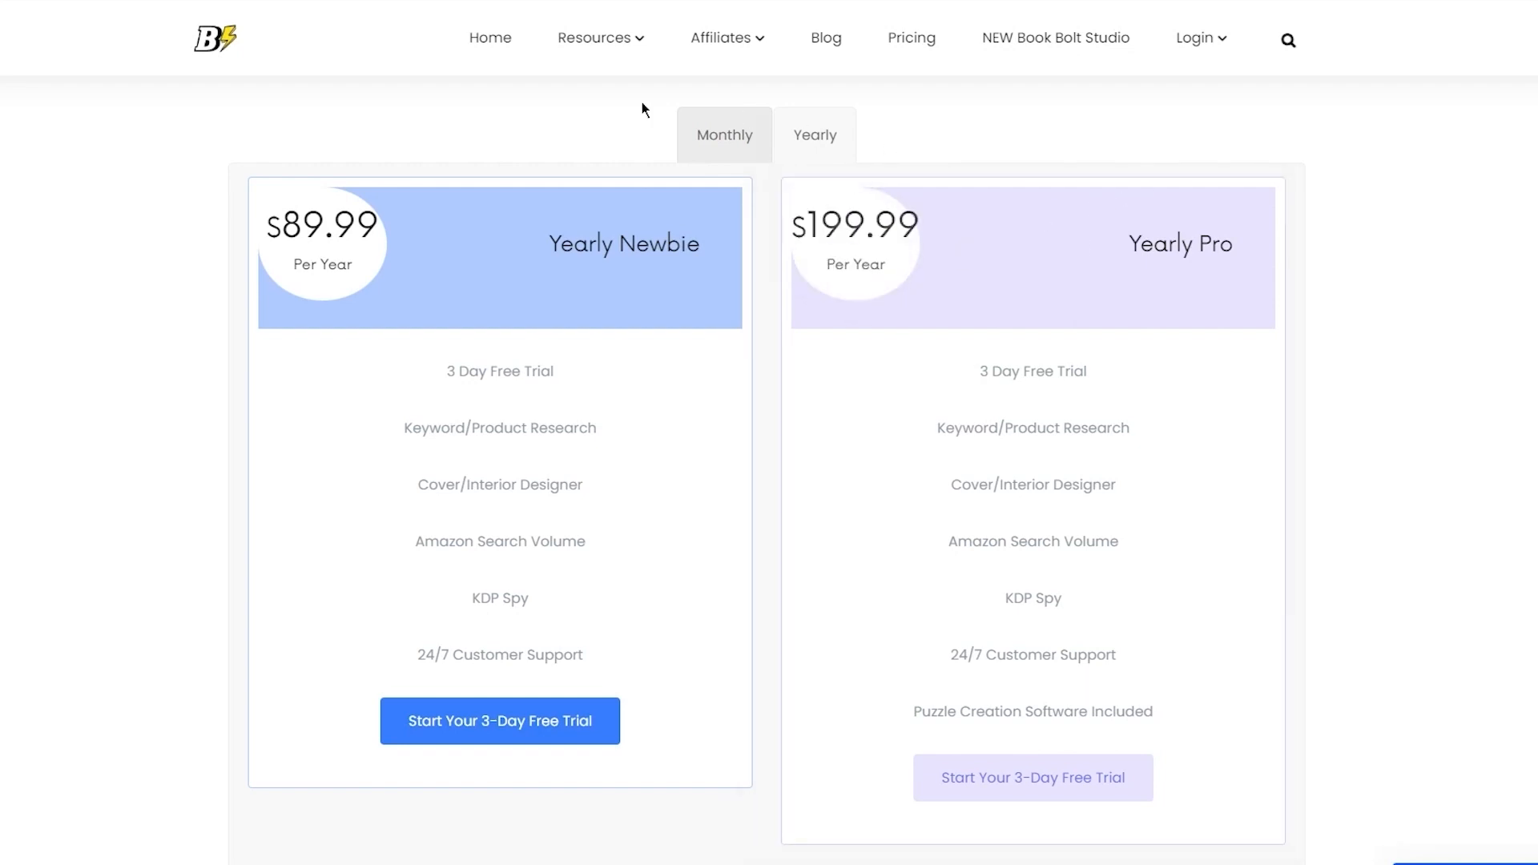
pyautogui.click(199, 49)
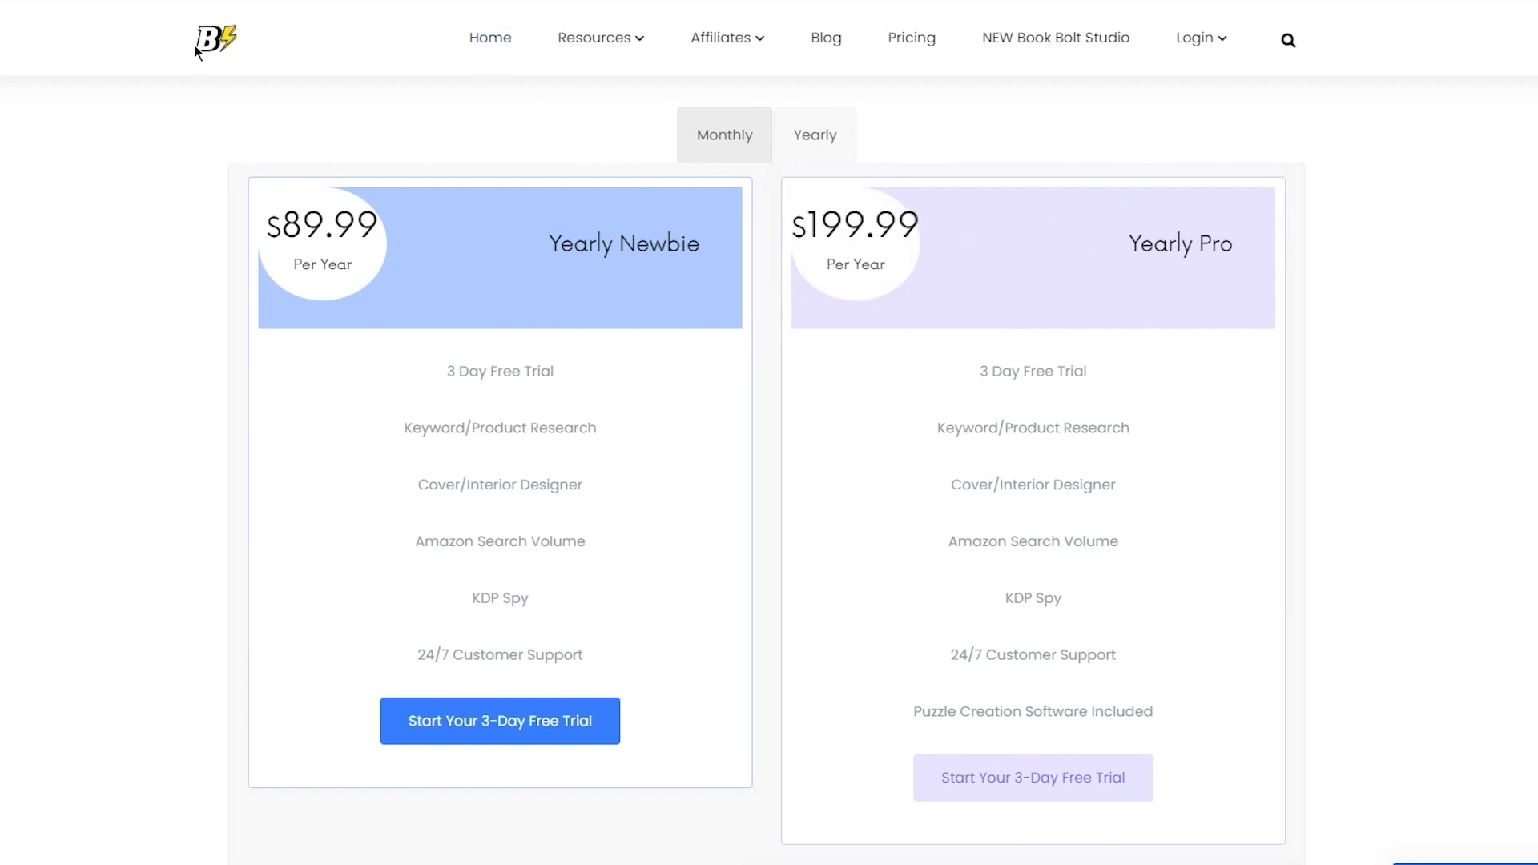